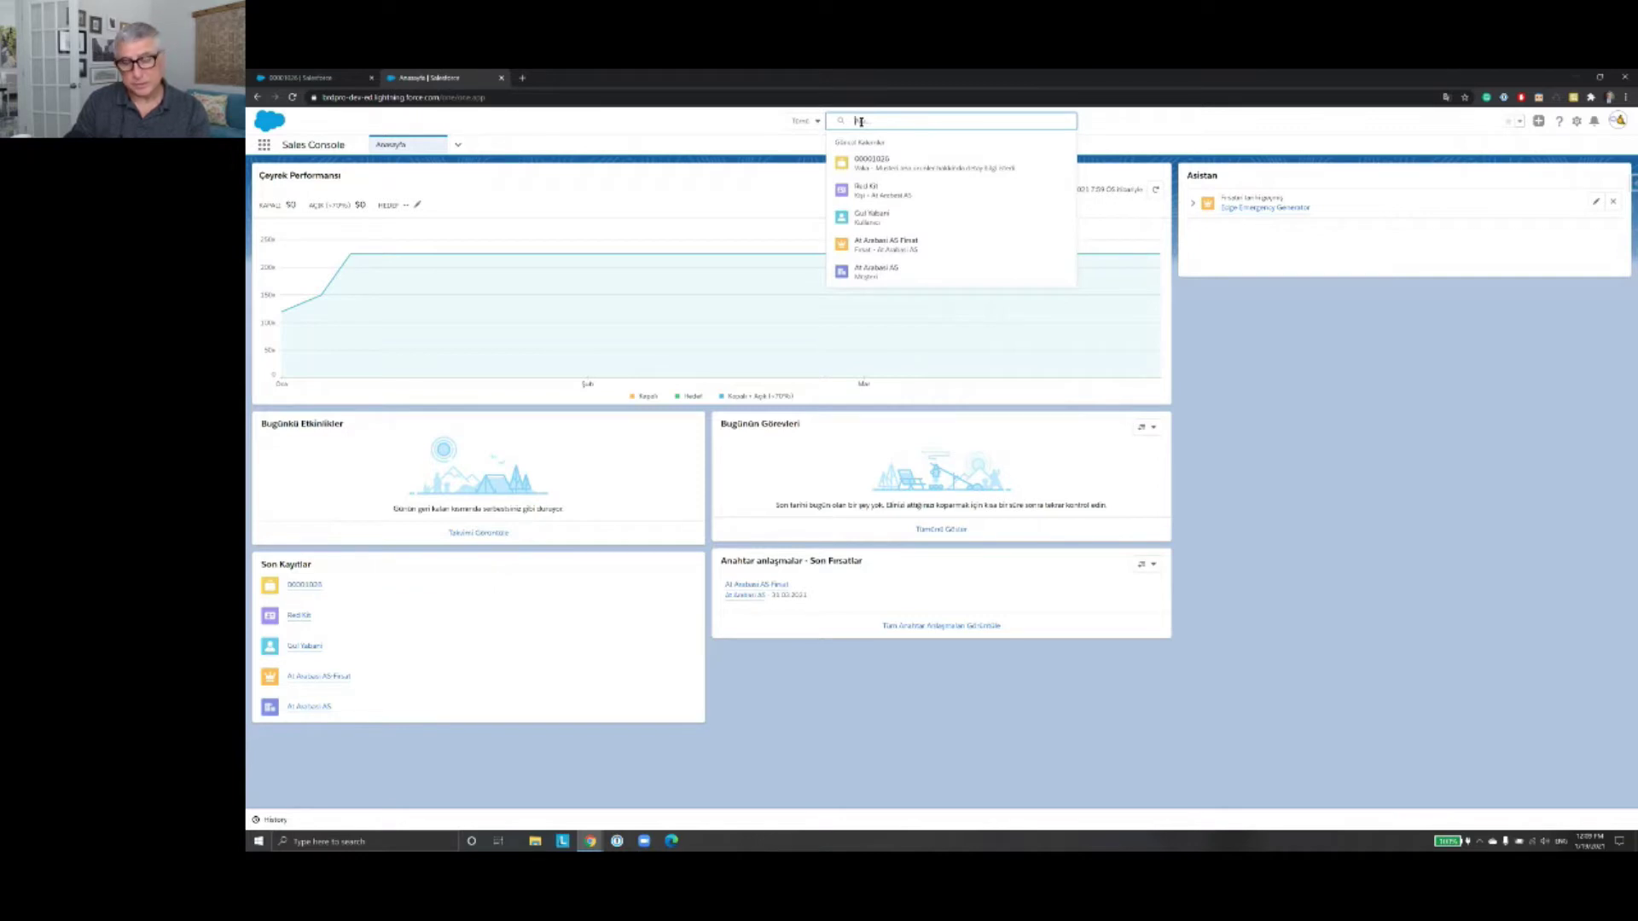
Step: Discard the 'At' and 'Gü' queries, then globally search for the lead's first name
type("At")
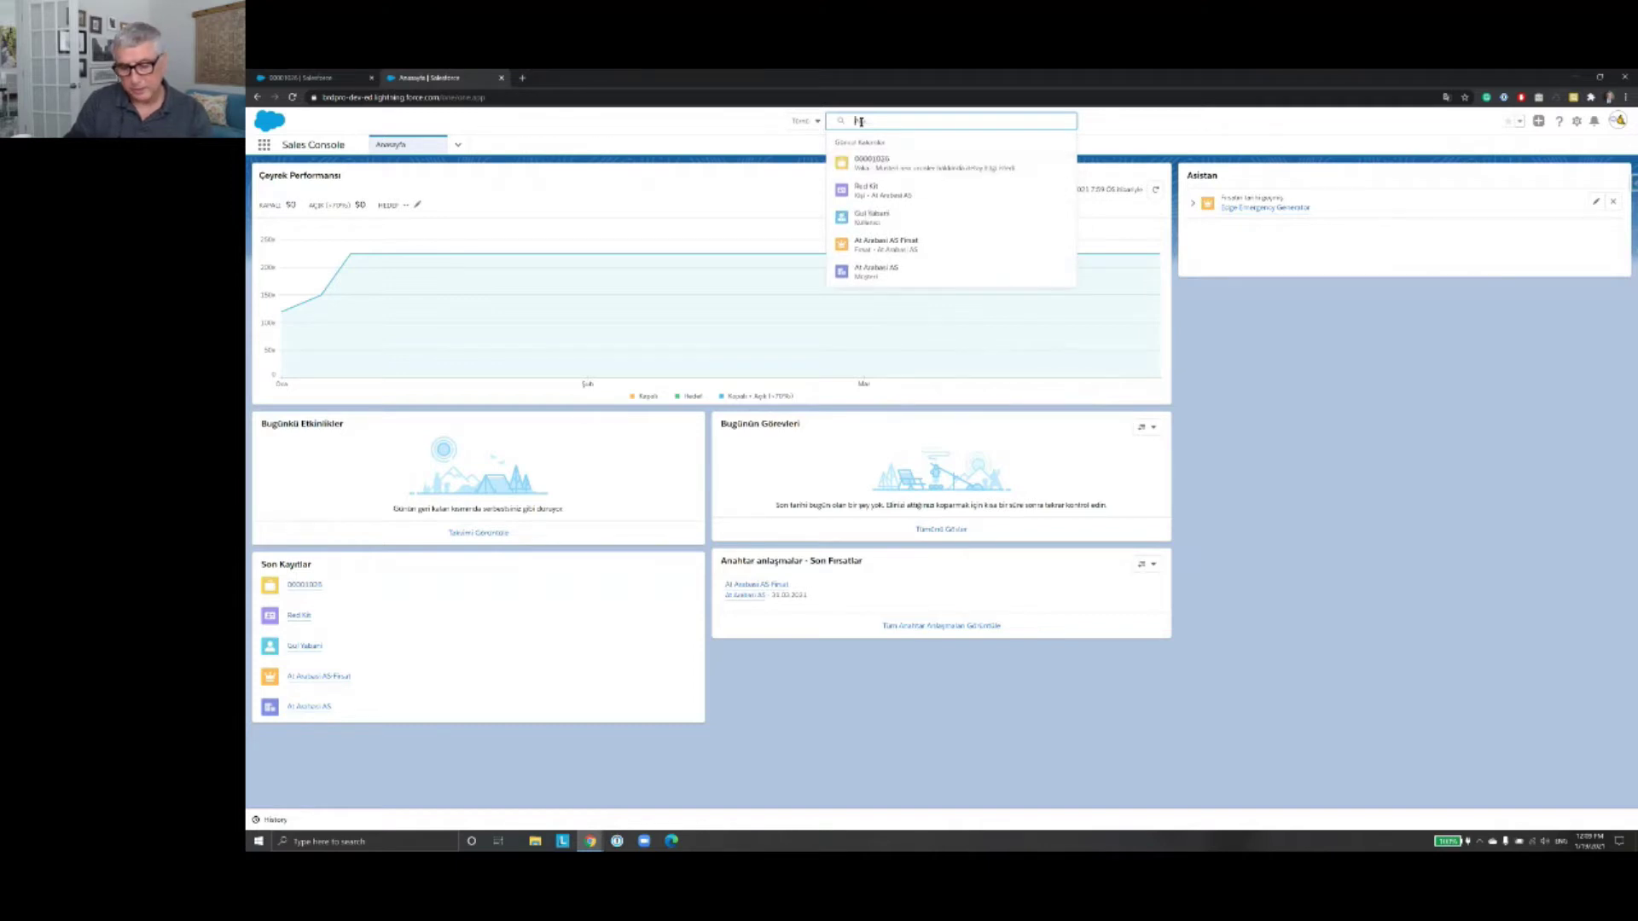
key("BackSpace")
key("BackSpace")
type("Gü")
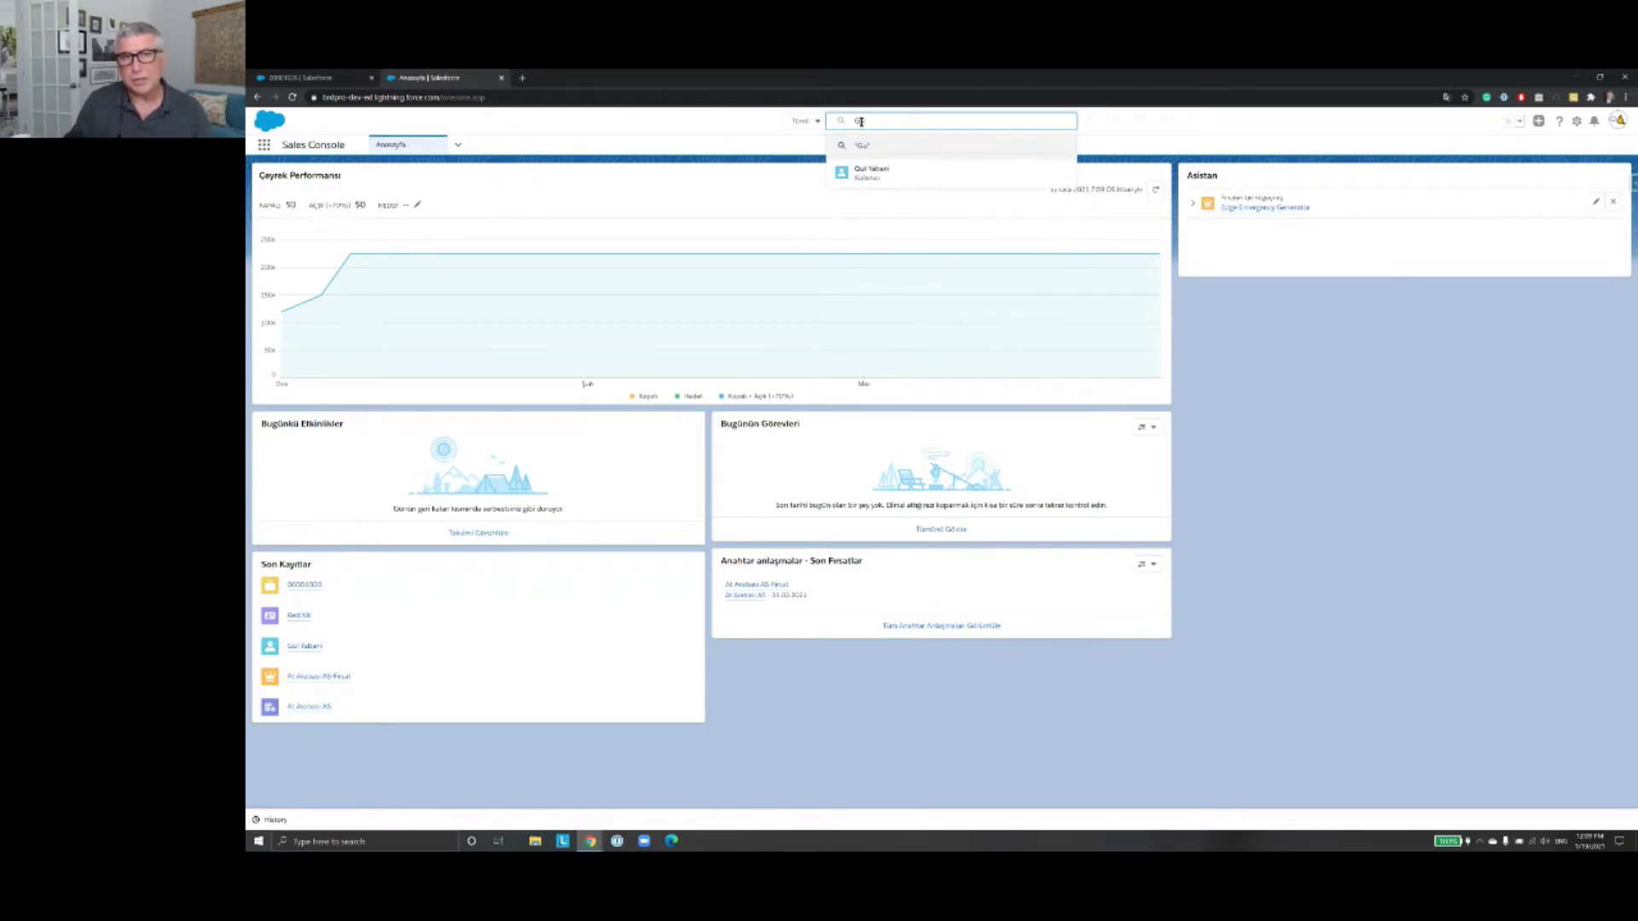
key("BackSpace")
key("BackSpace")
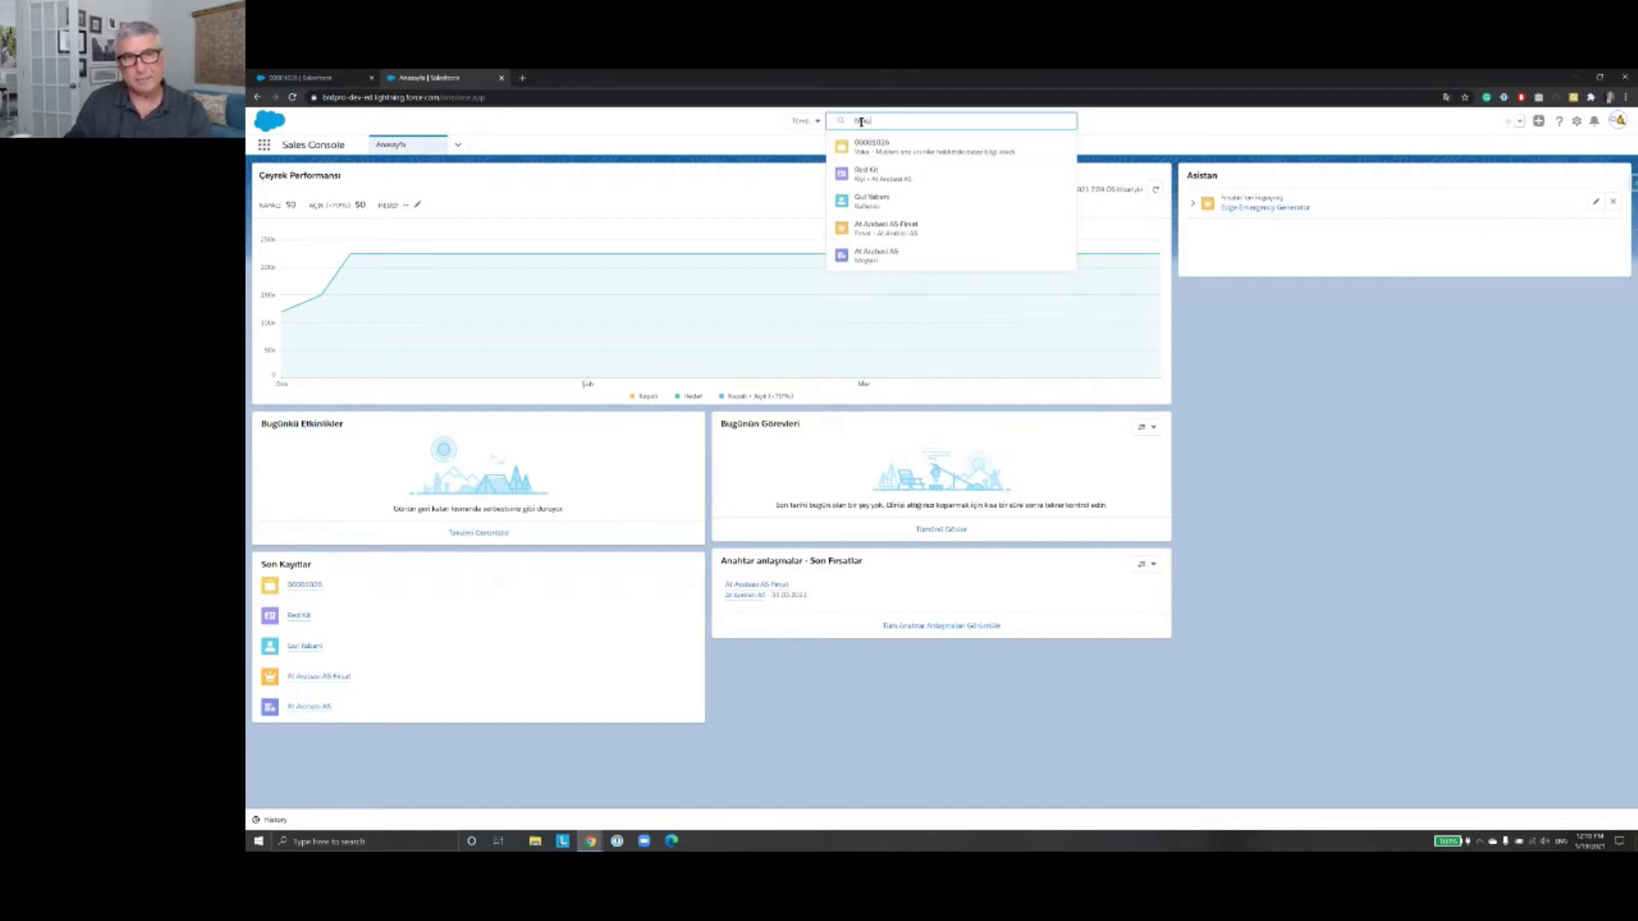
type("Mike")
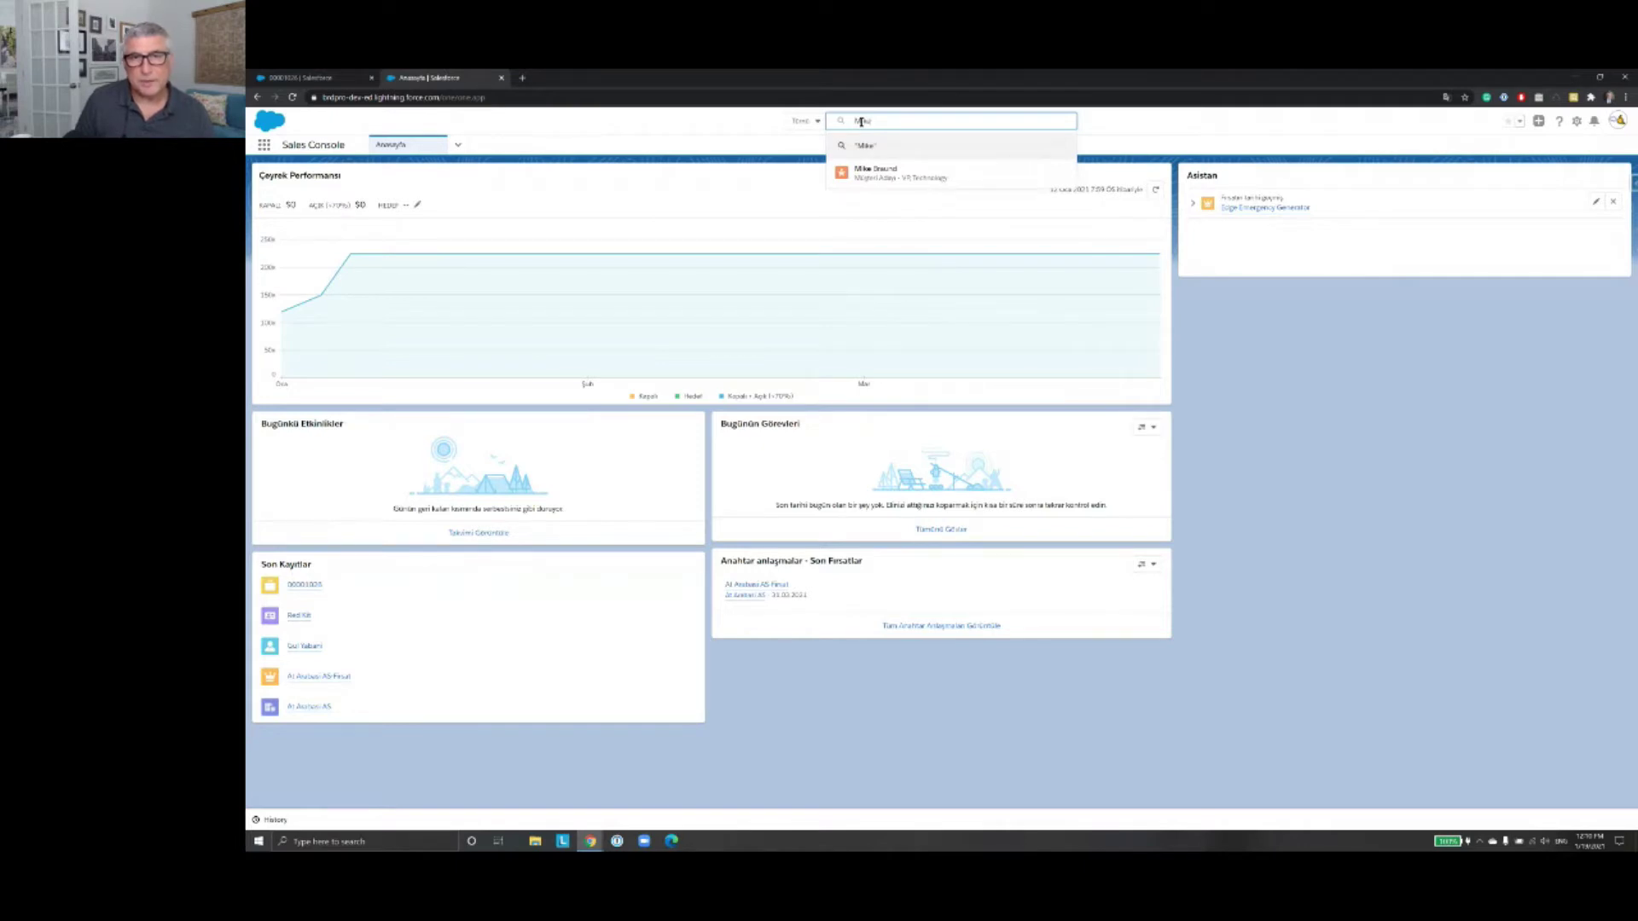
key("Return")
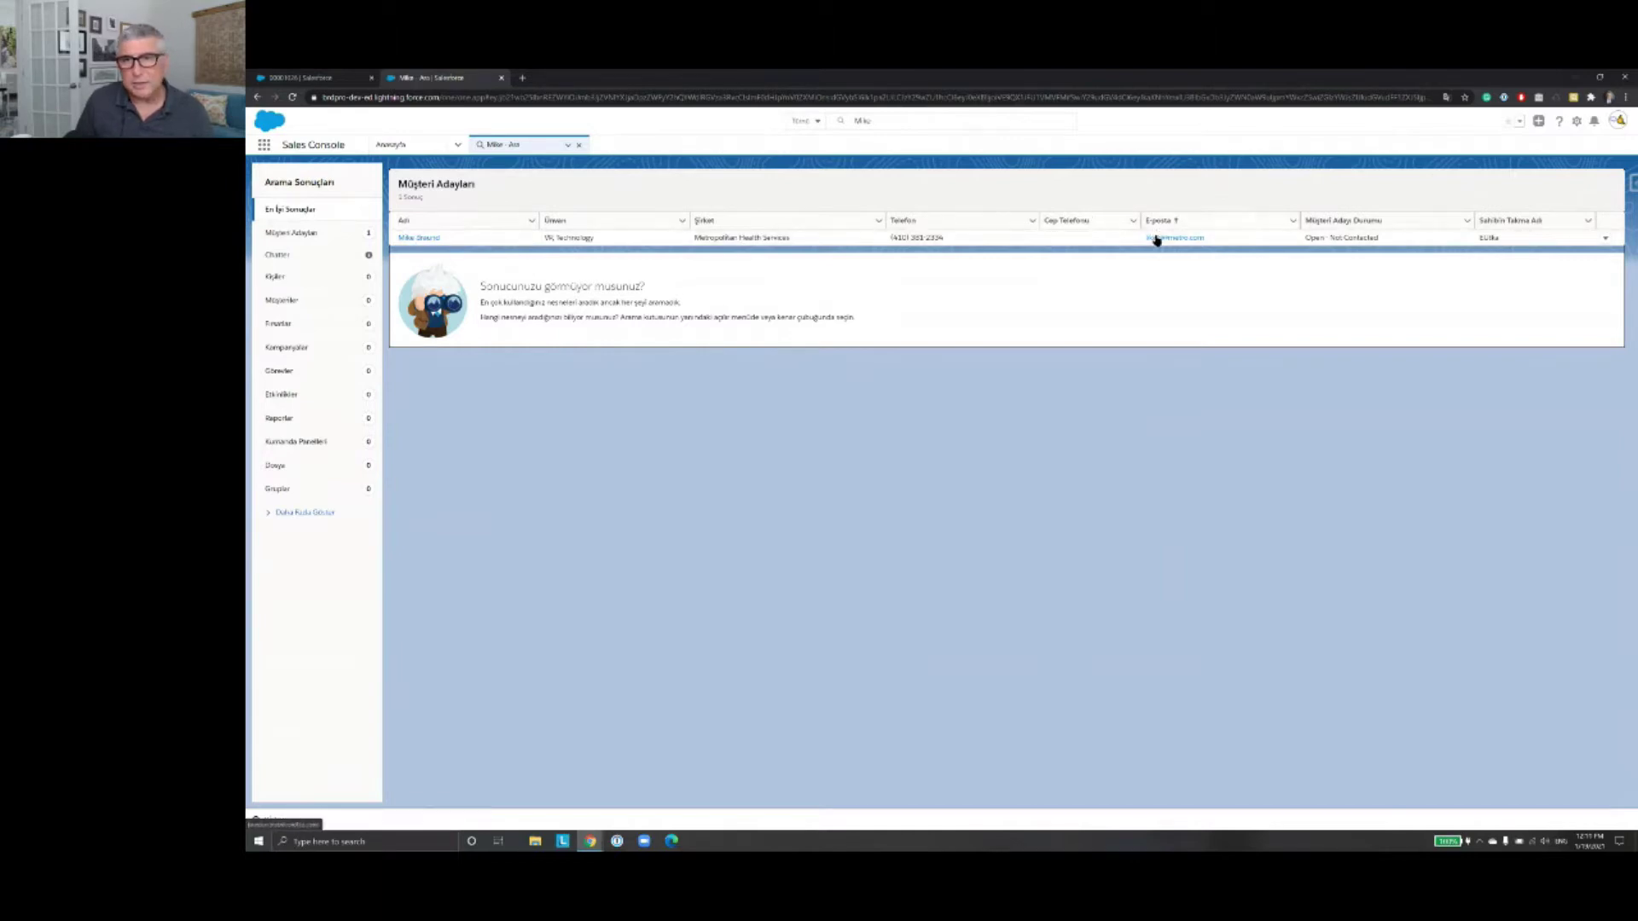
Step: Open the lead's record from the results and dismiss the 'Kompakt Ayarı Deneyin' popup
left_click(419, 238)
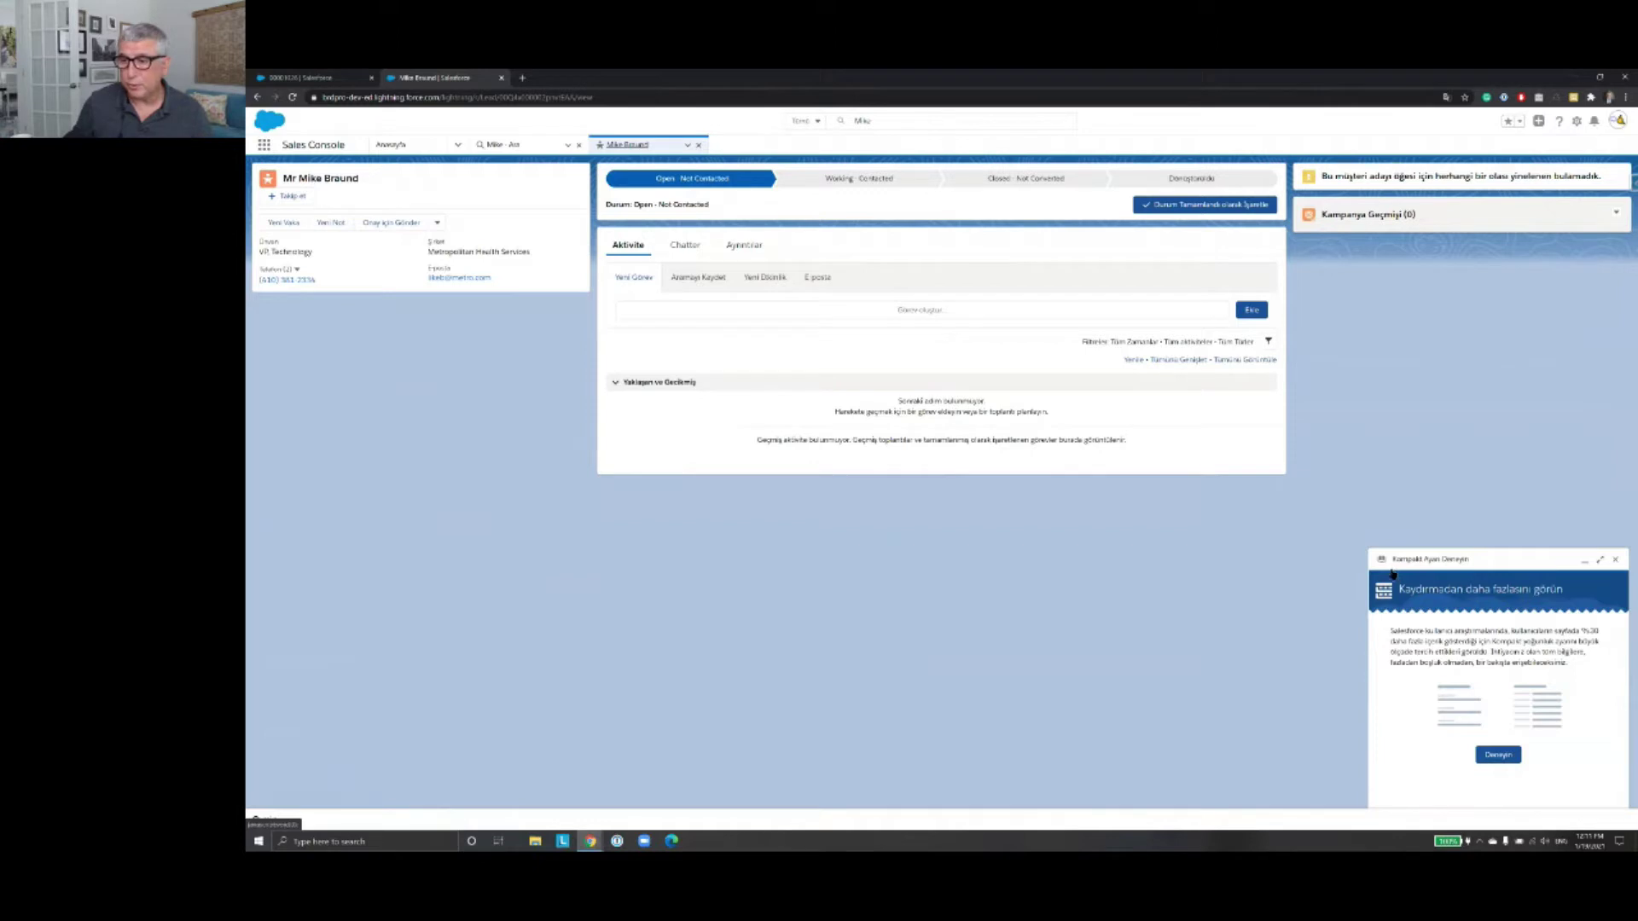
left_click(1617, 561)
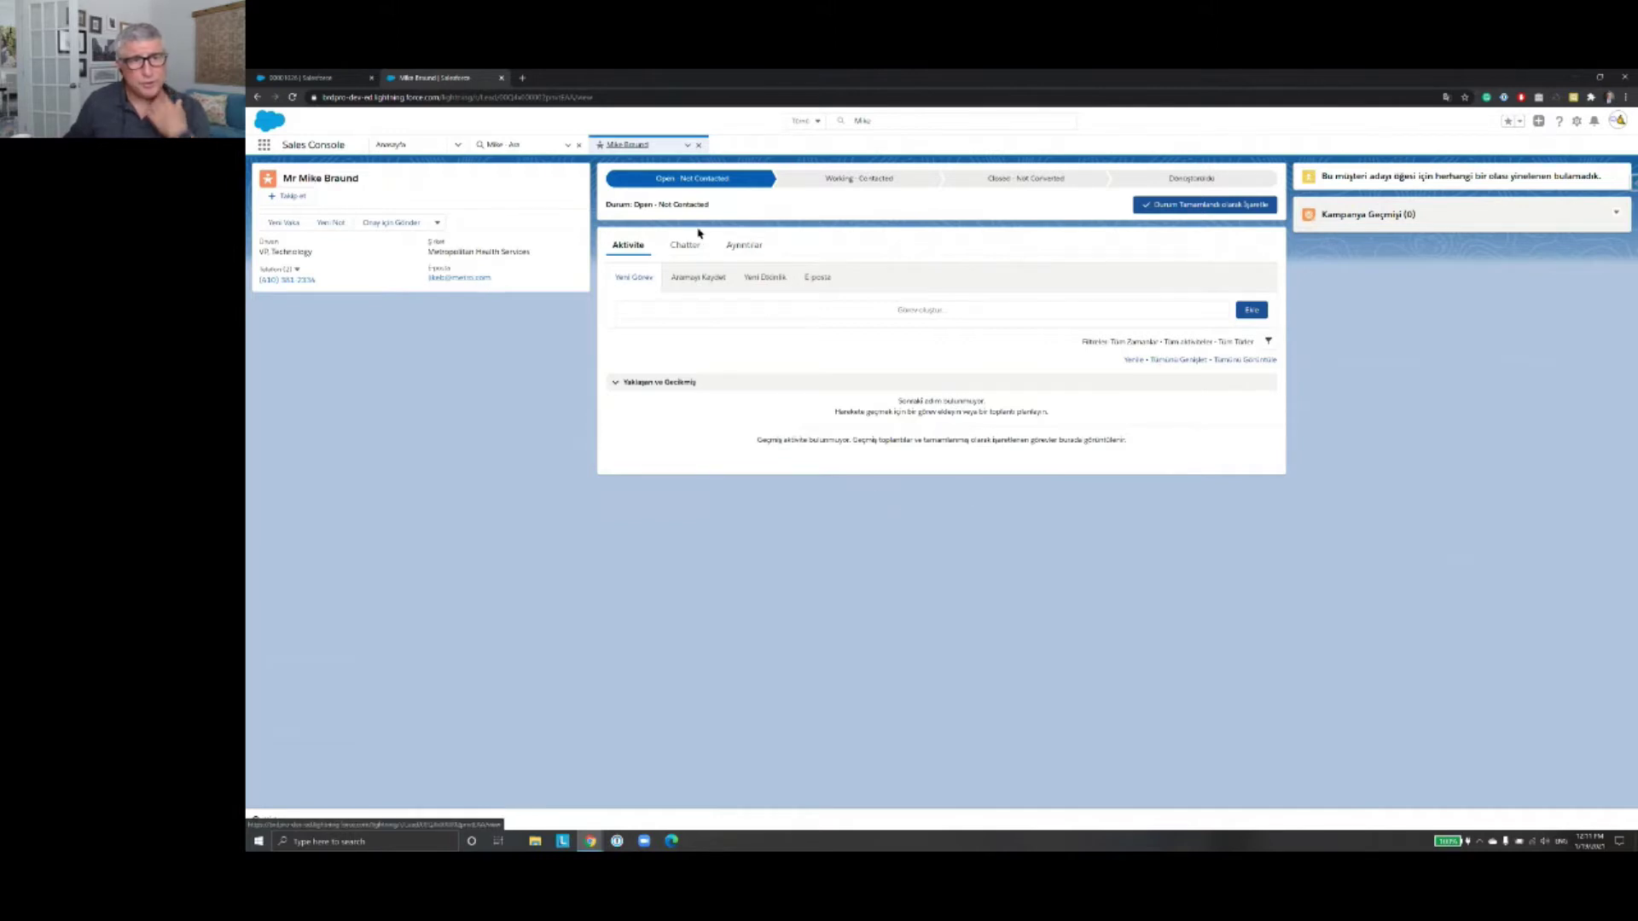
left_click(882, 120)
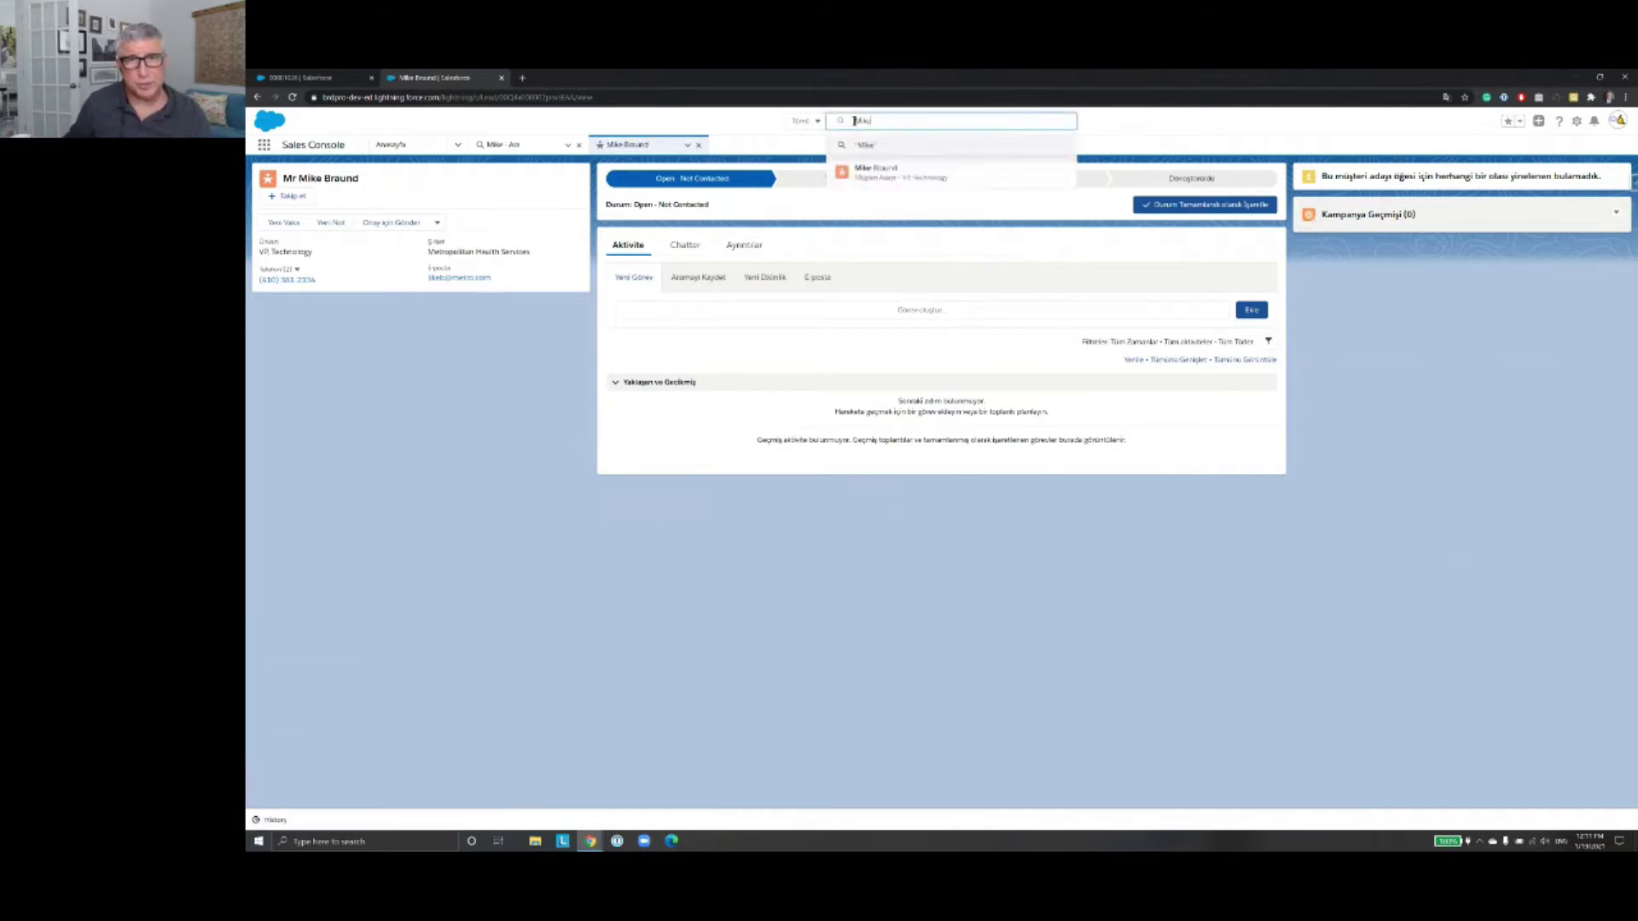
Step: Search for 'Metro' and open the same lead from the results list
type("tro")
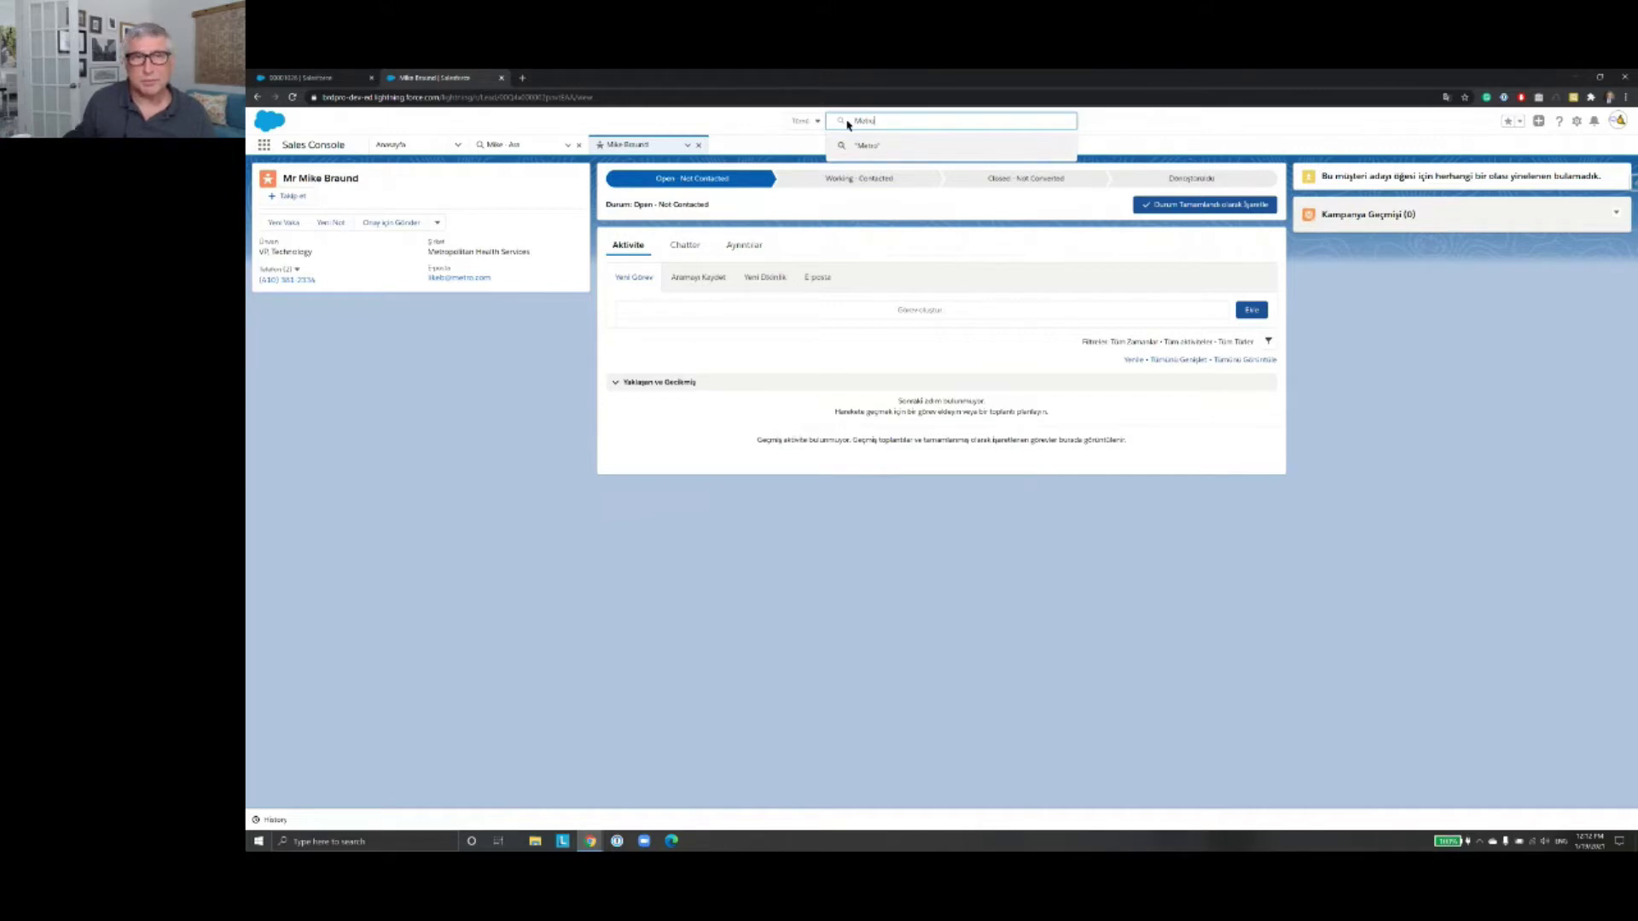
key("Return")
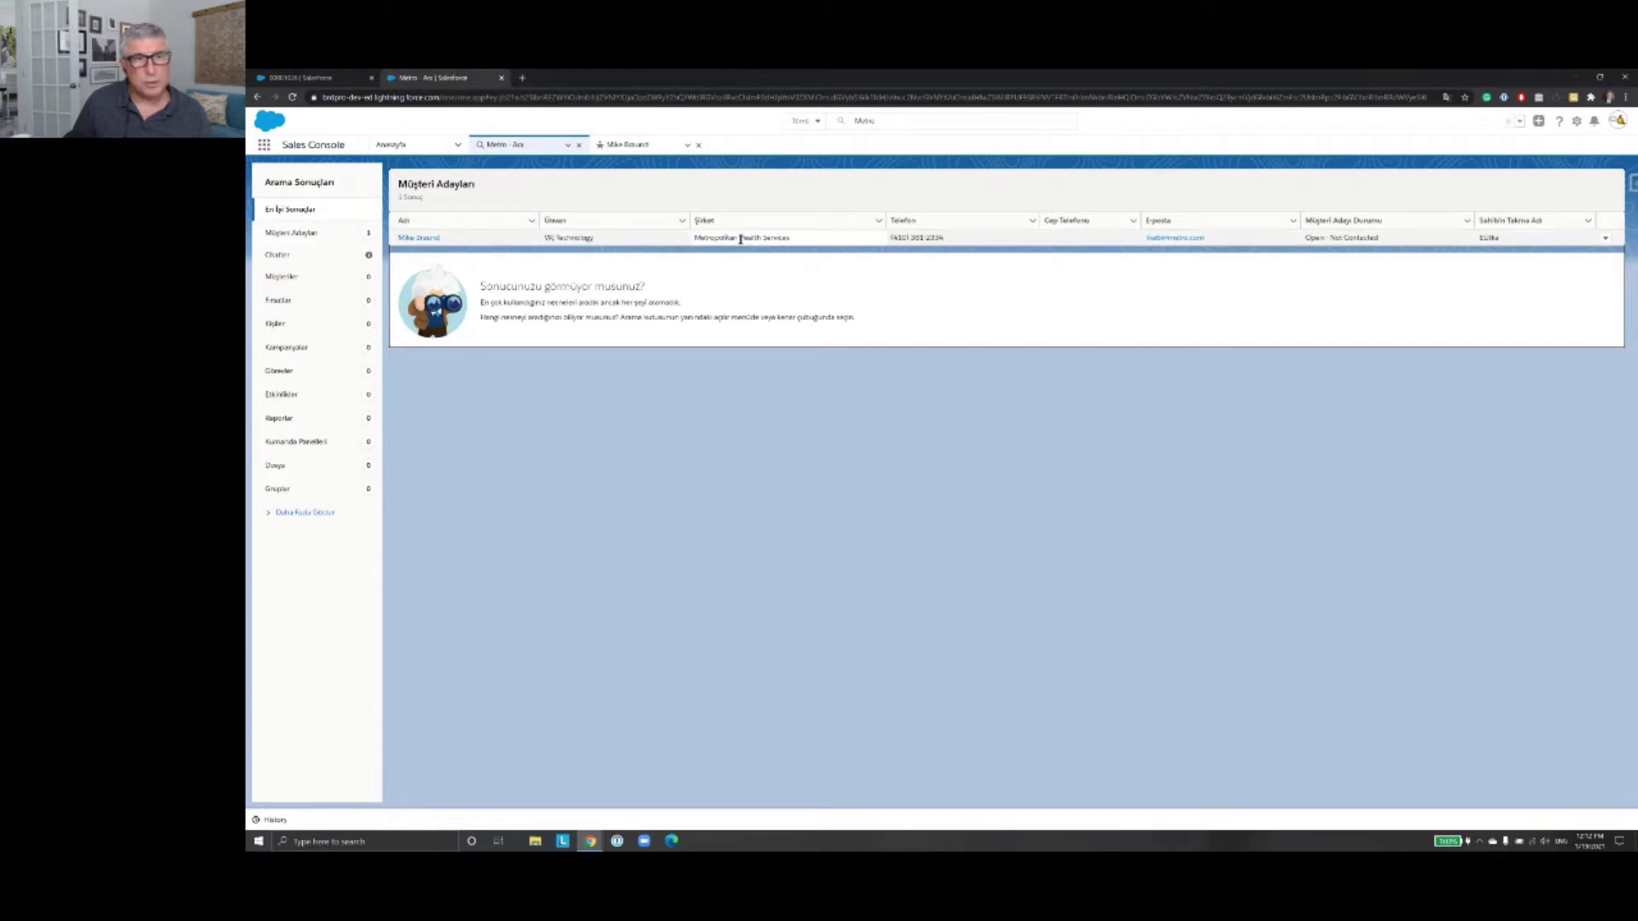
left_click(425, 239)
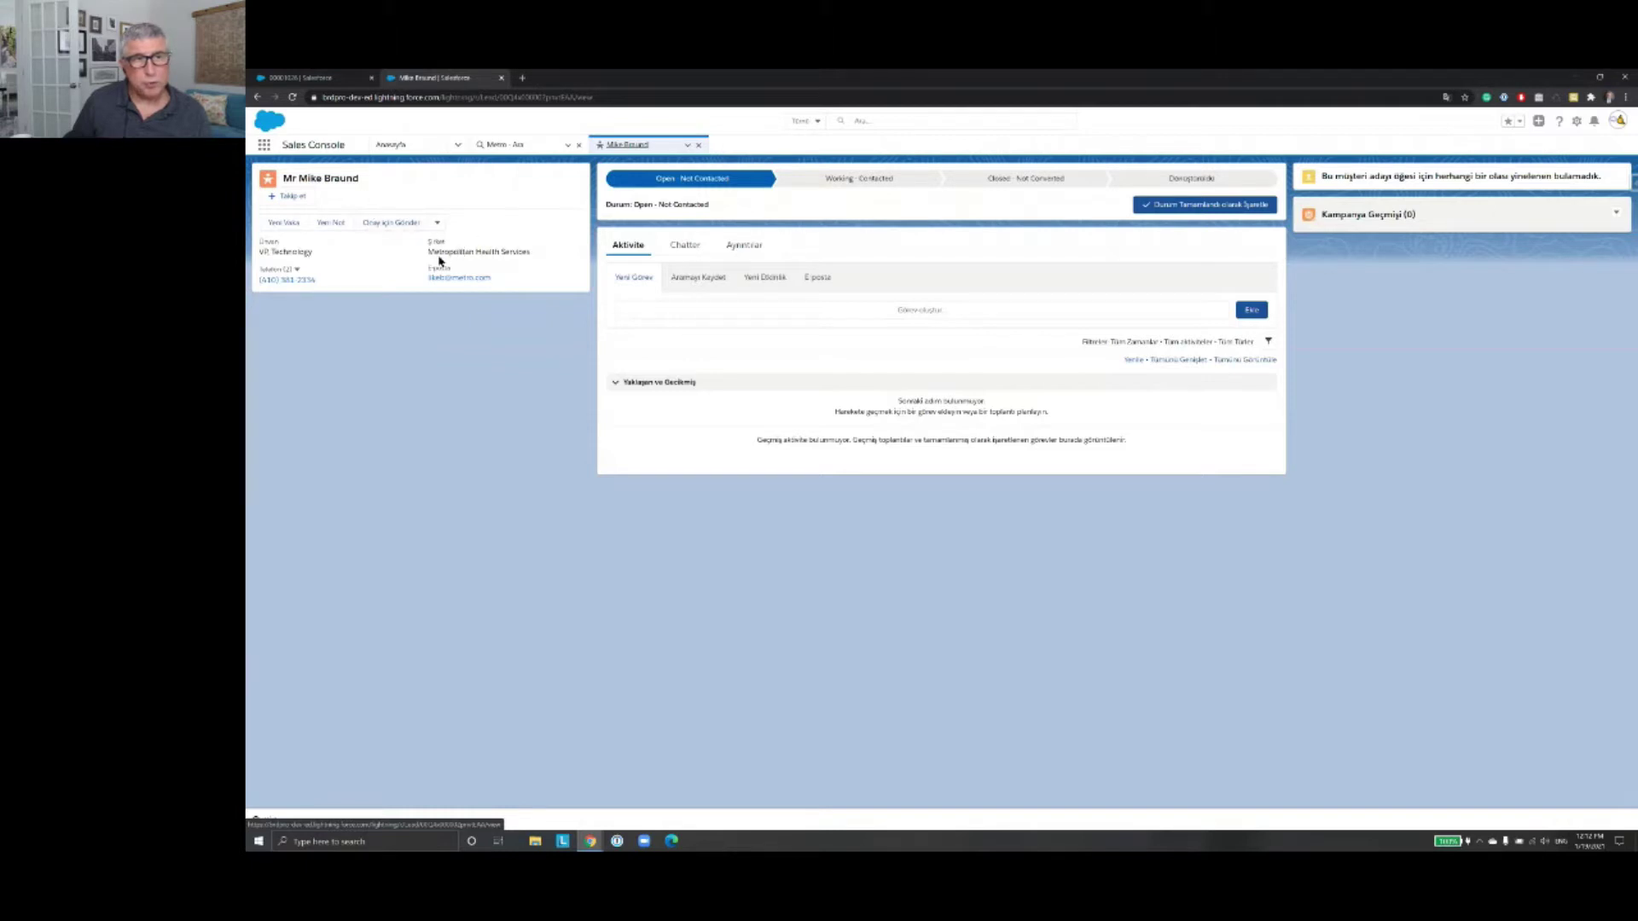
left_click_drag(428, 252, 534, 259)
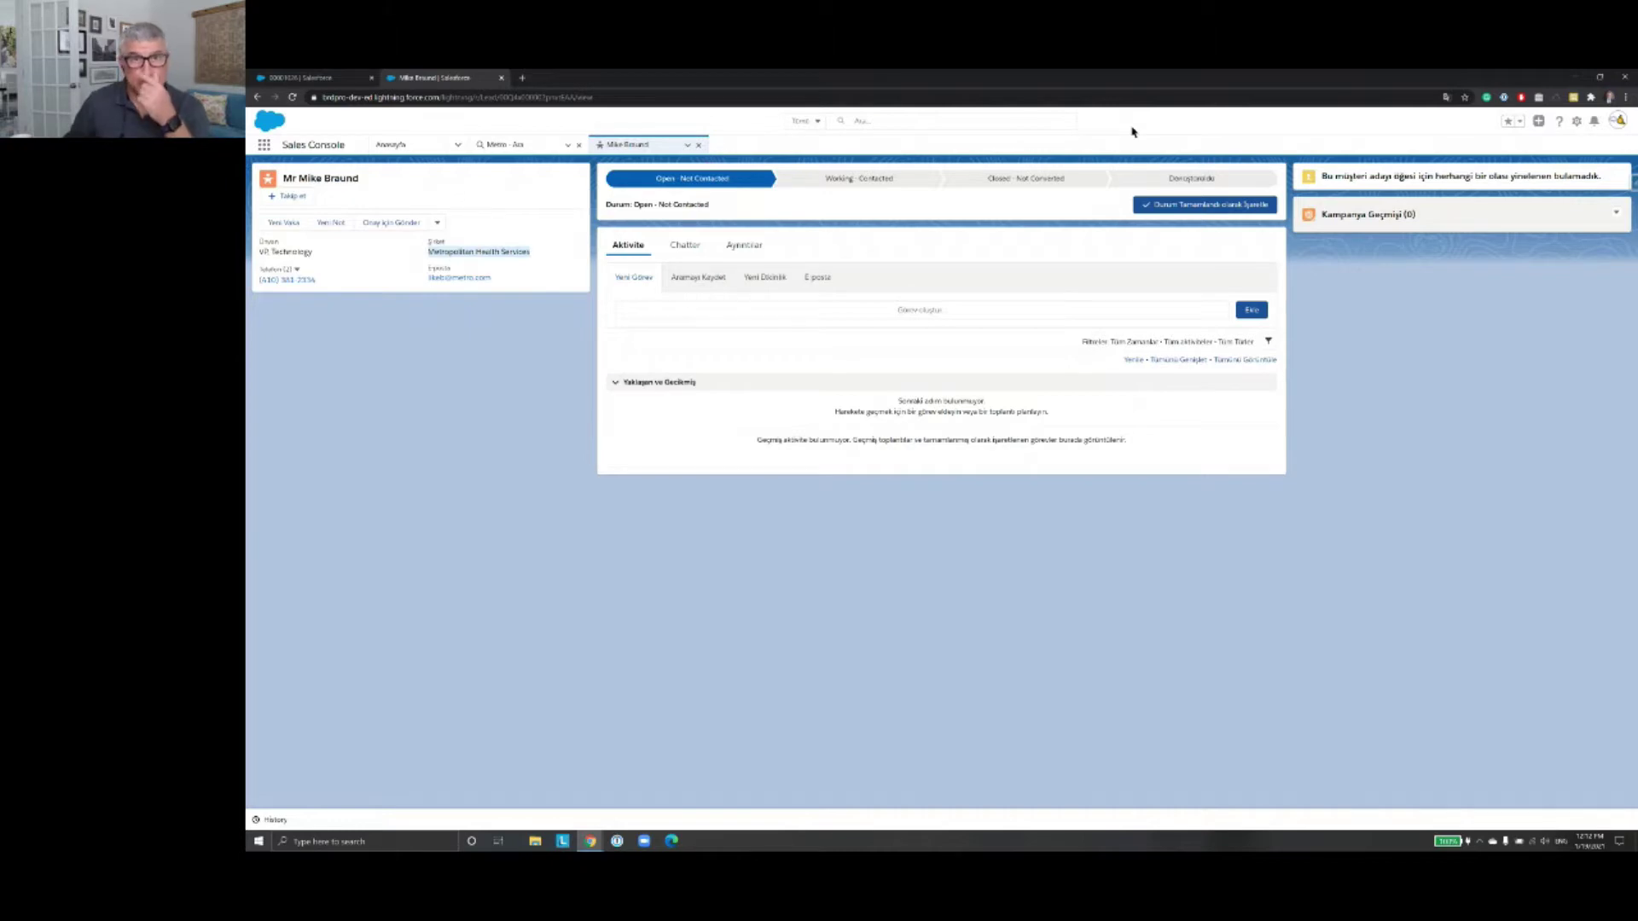
left_click(870, 120)
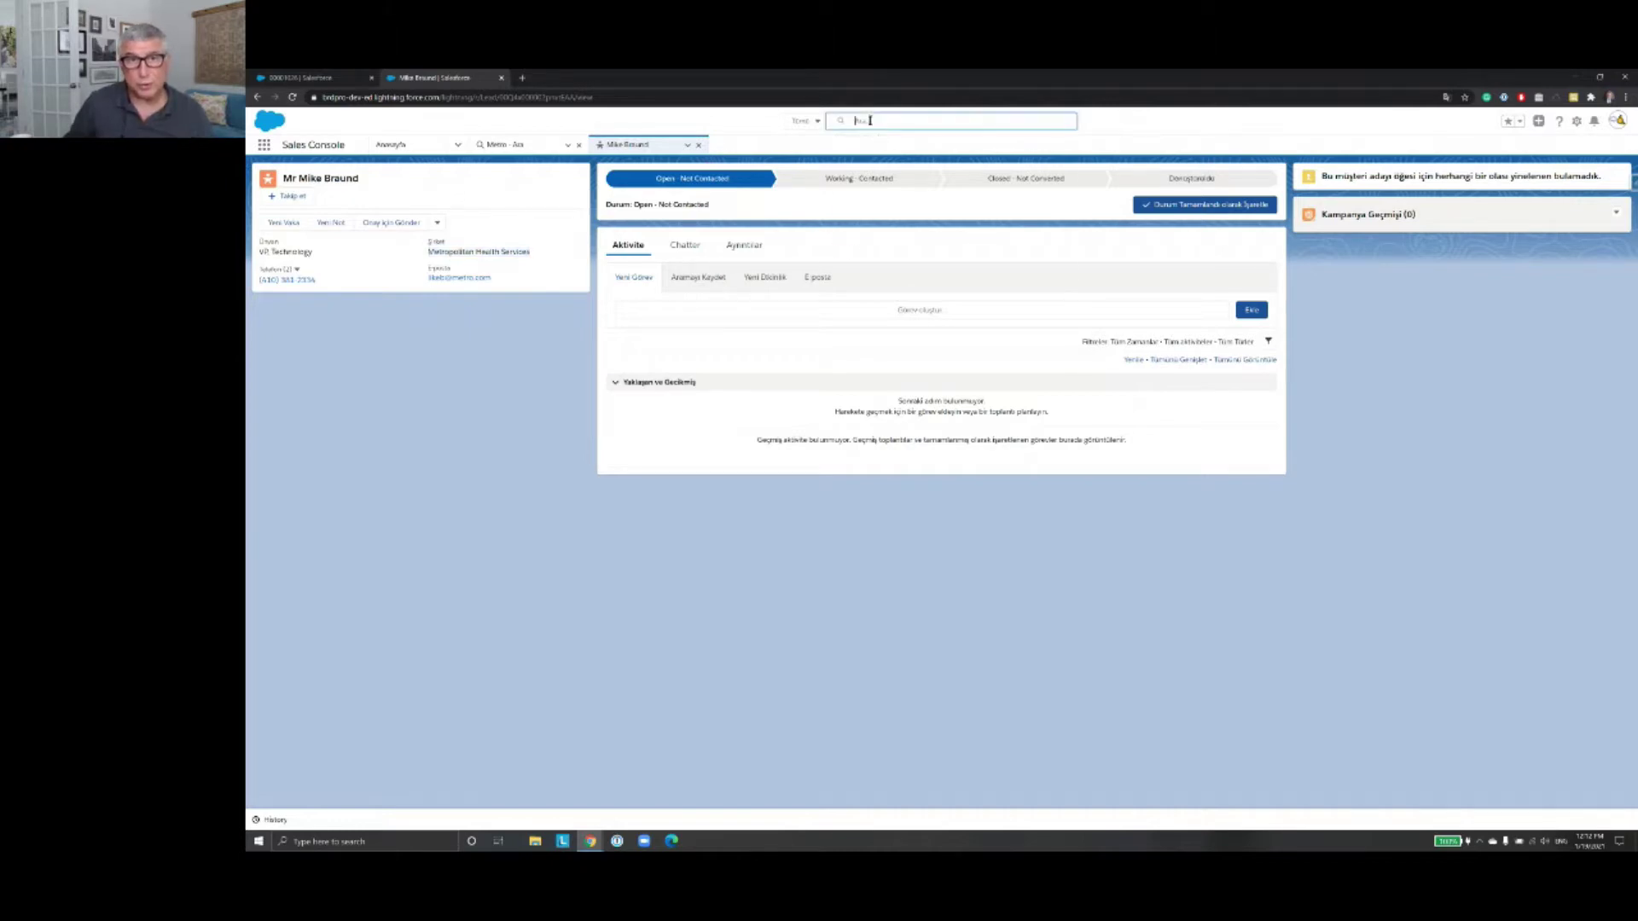
left_click(1149, 130)
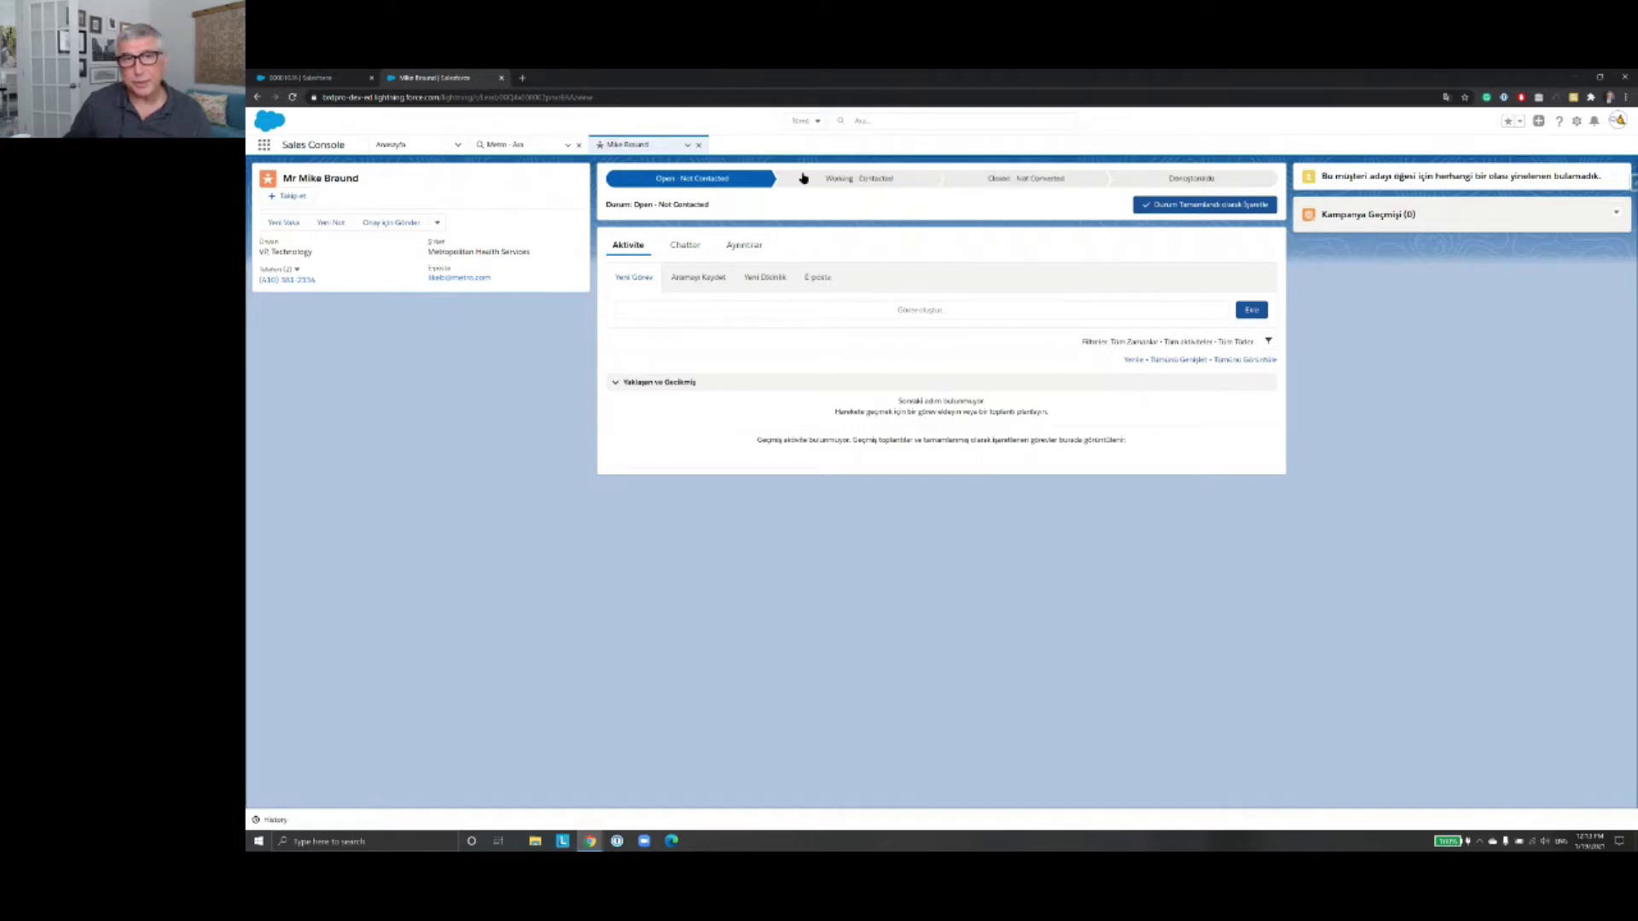
left_click(819, 122)
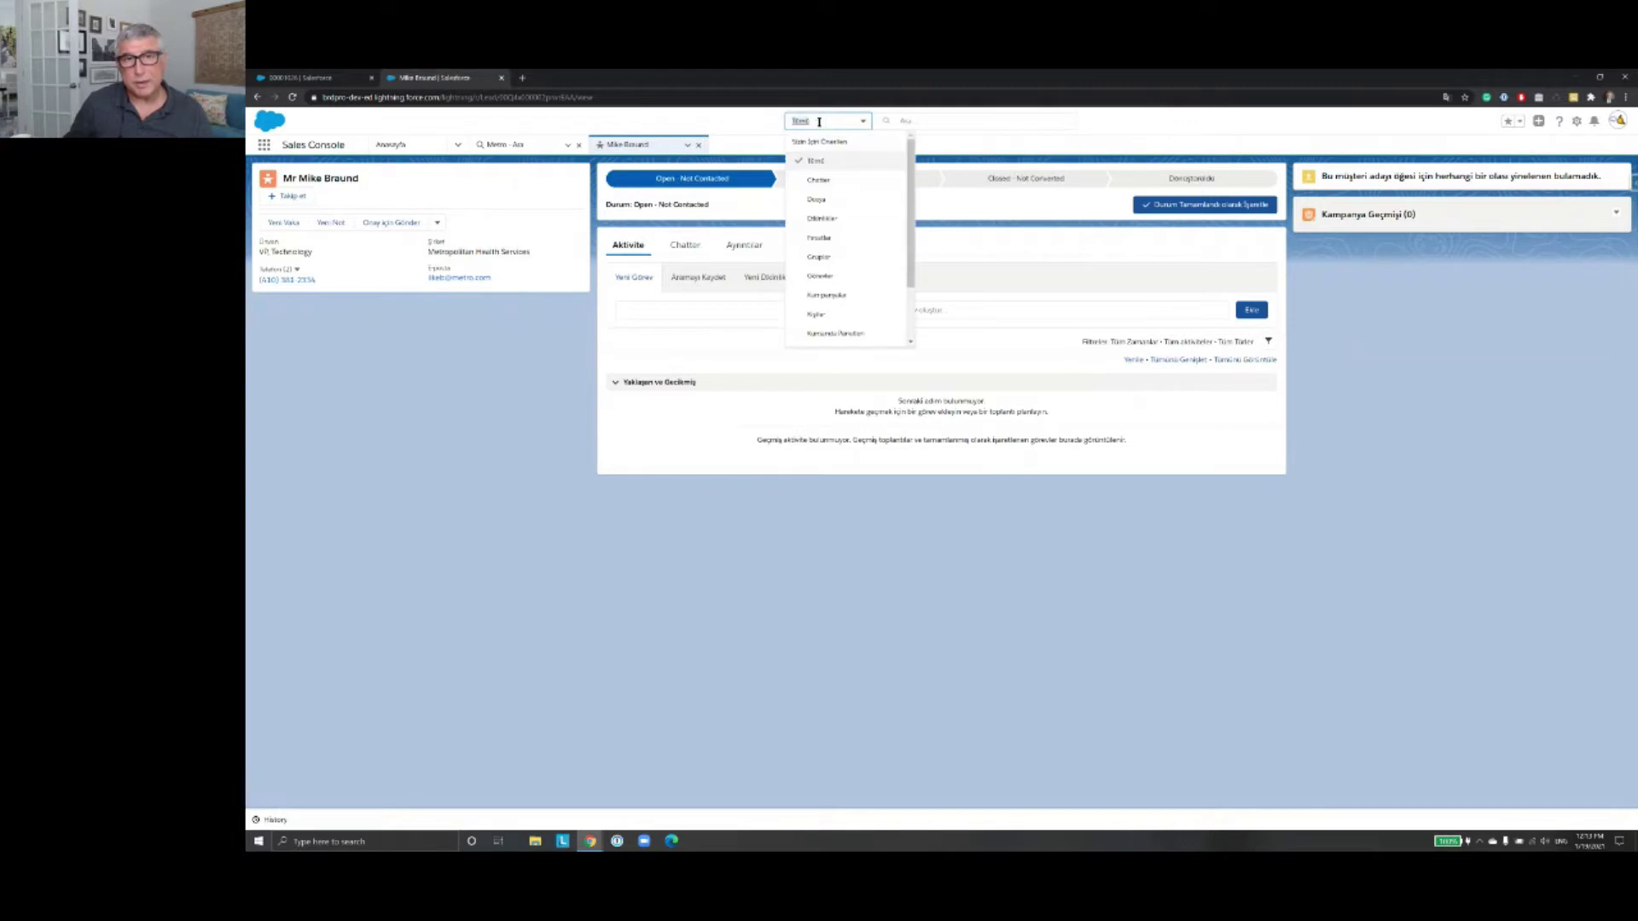
scroll(845, 199, "down", 3)
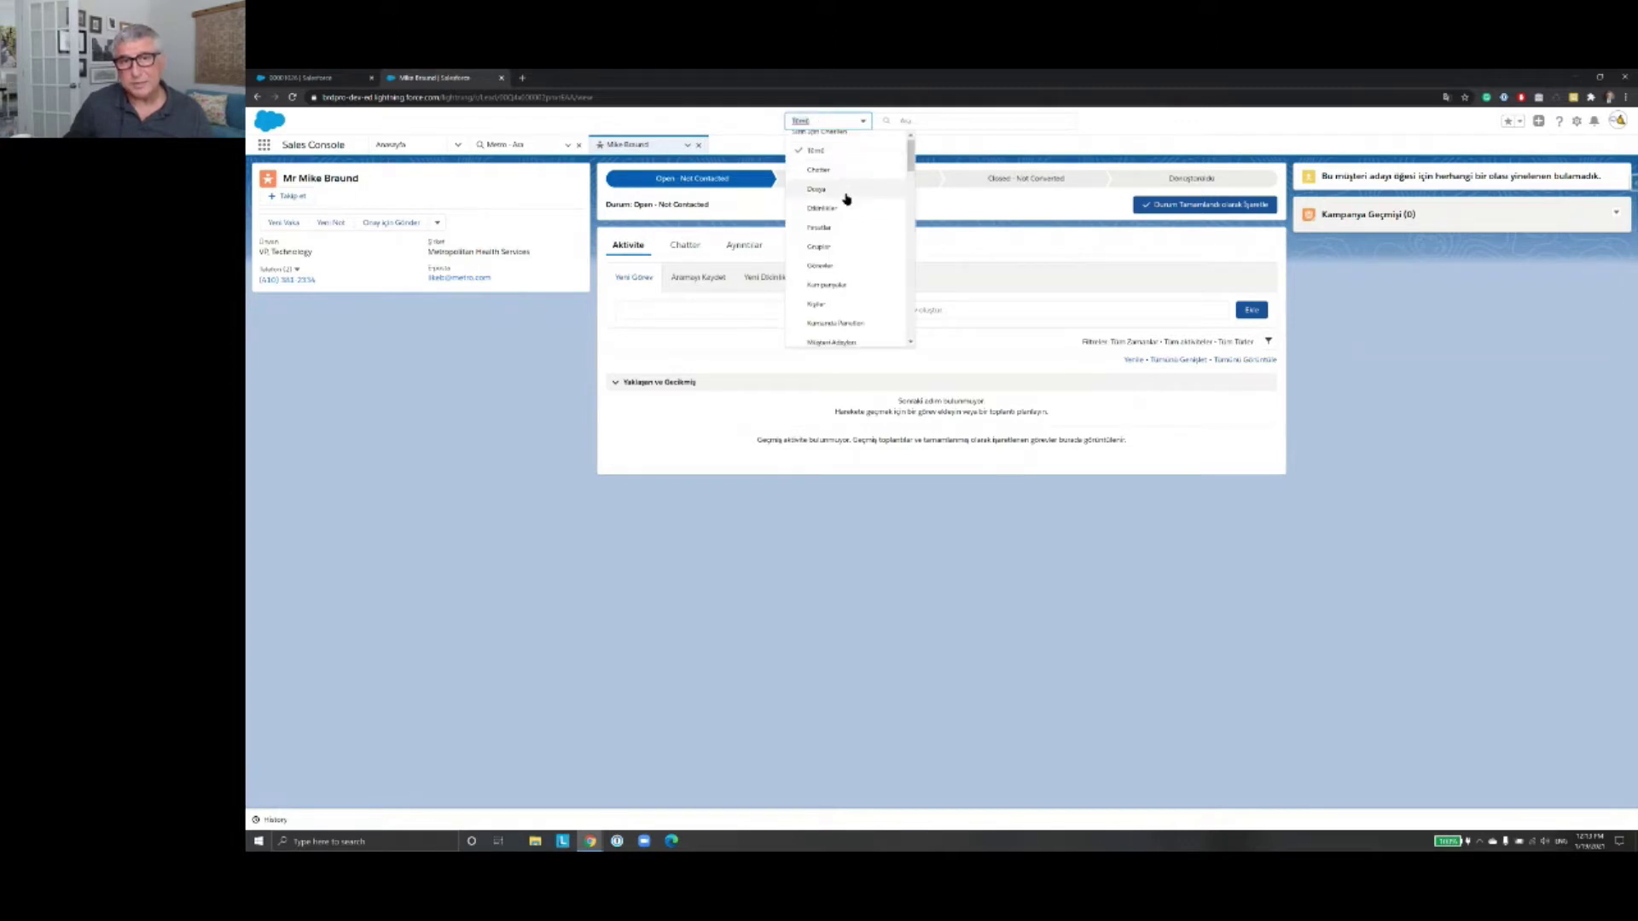
scroll(846, 199, "up", 3)
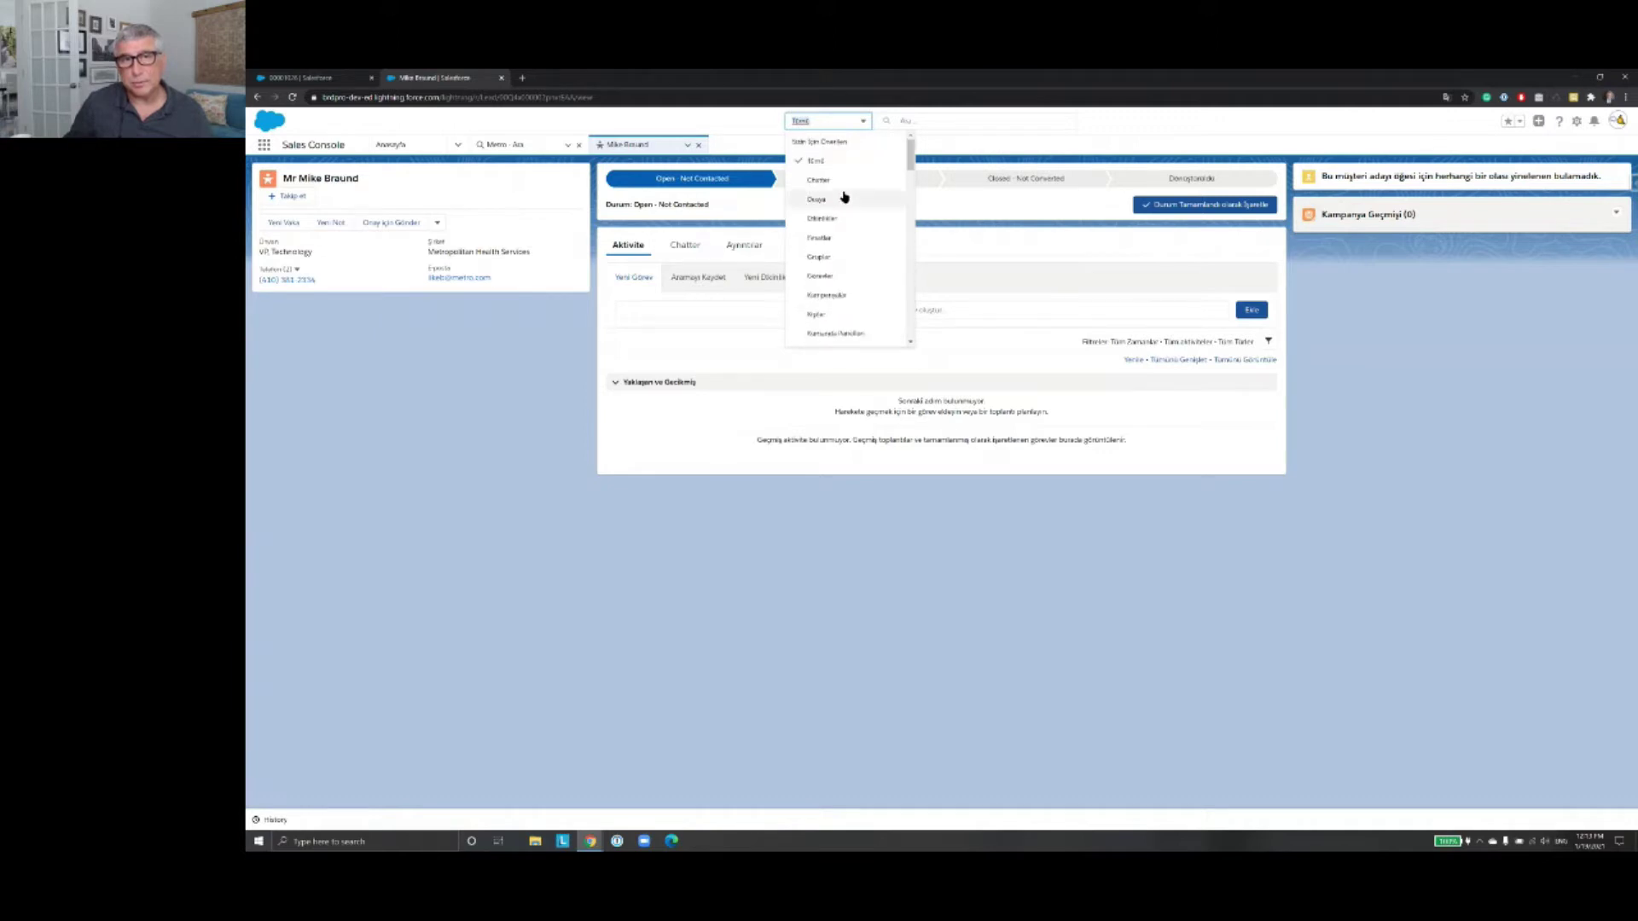
left_click(758, 126)
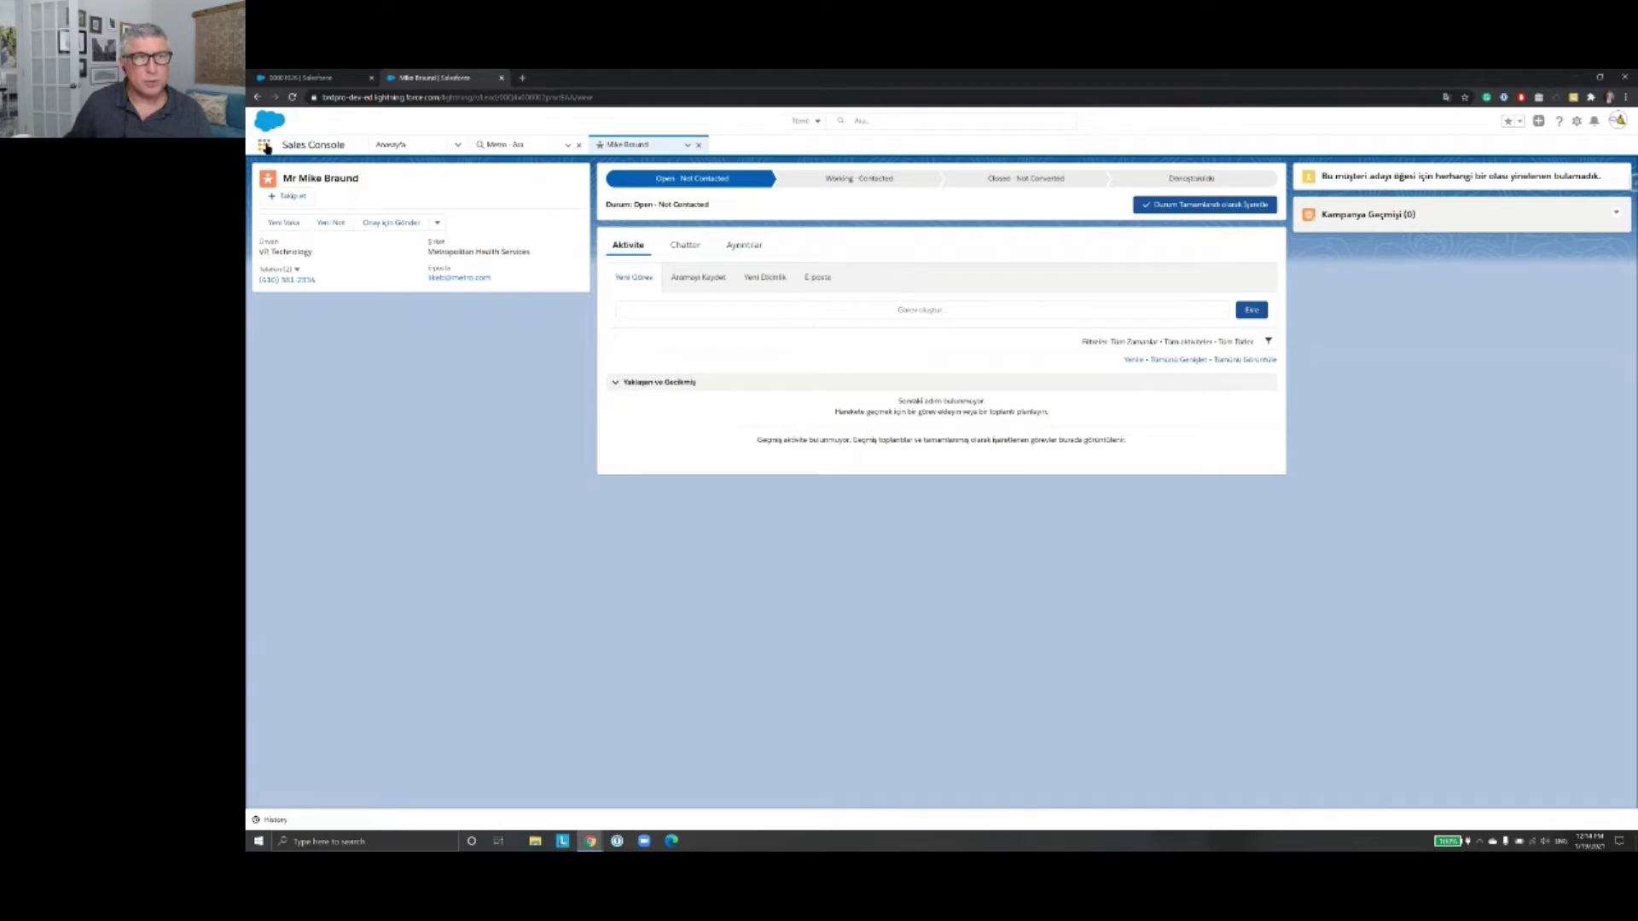
Step: Open the Sales Console and choose Müşteri Adayları (Leads) under All Items in the App Launcher
left_click(266, 146)
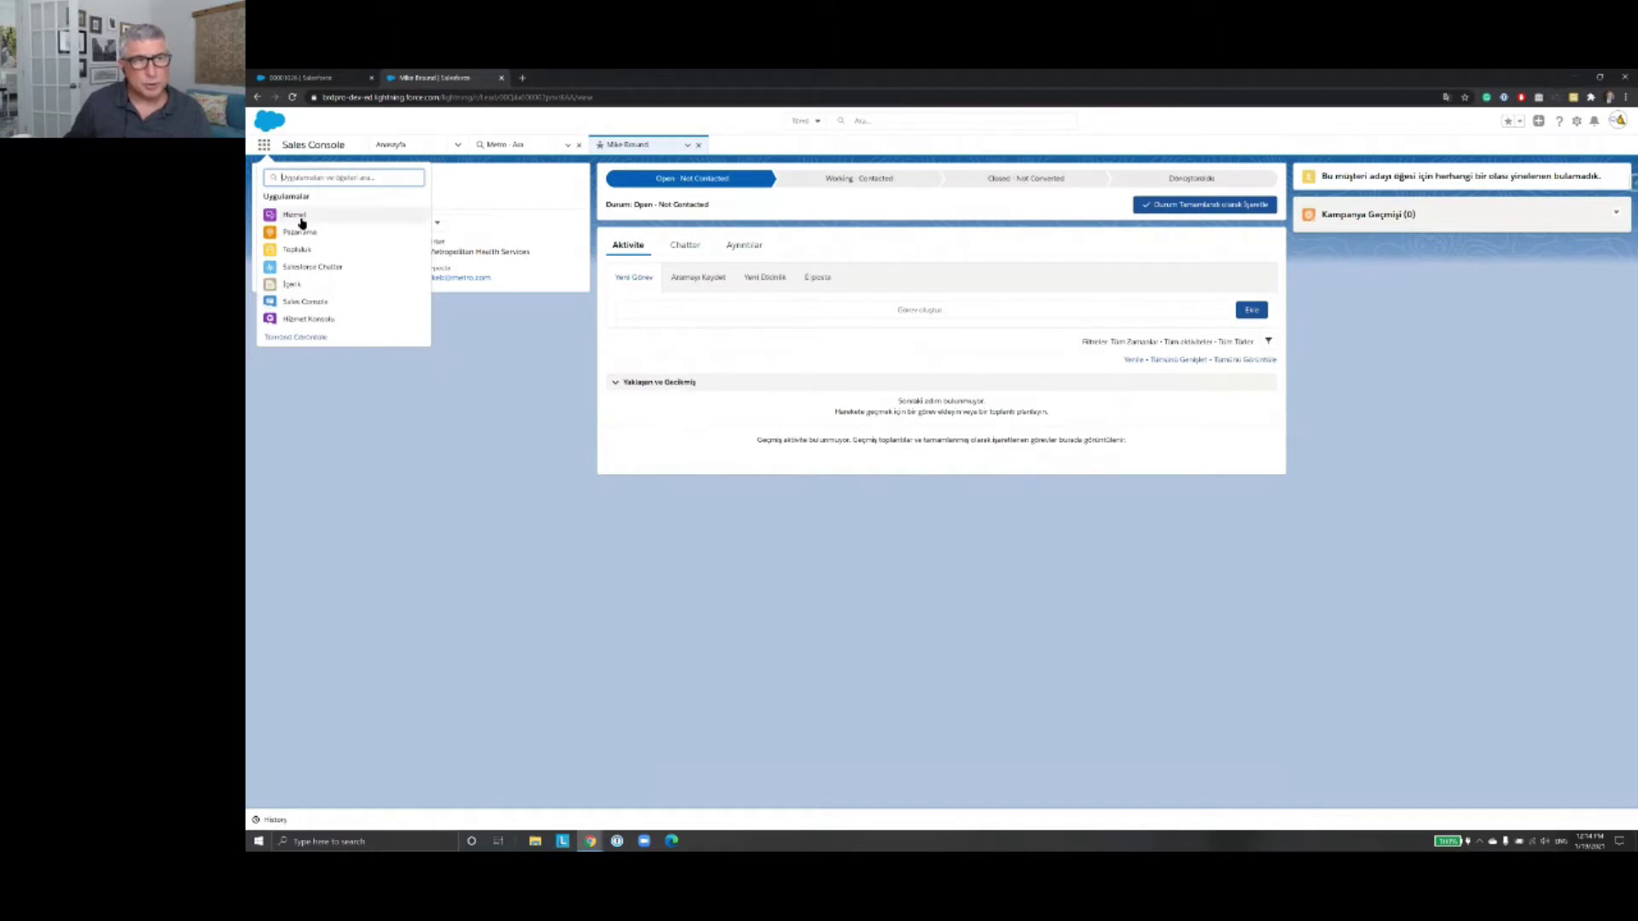
left_click(287, 345)
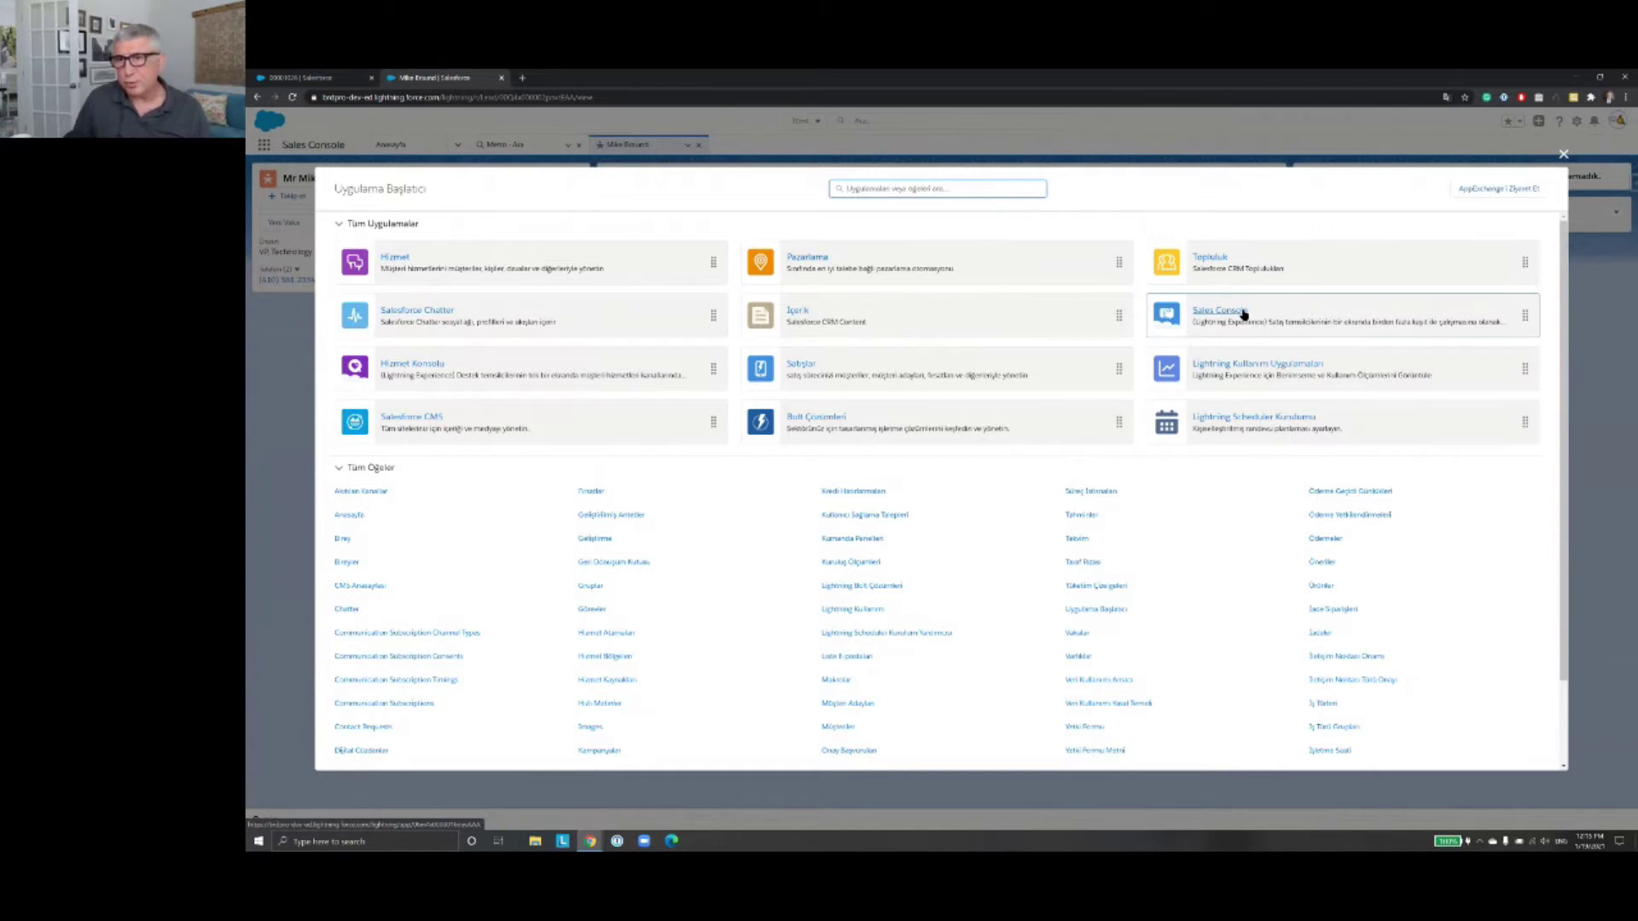
left_click(1231, 320)
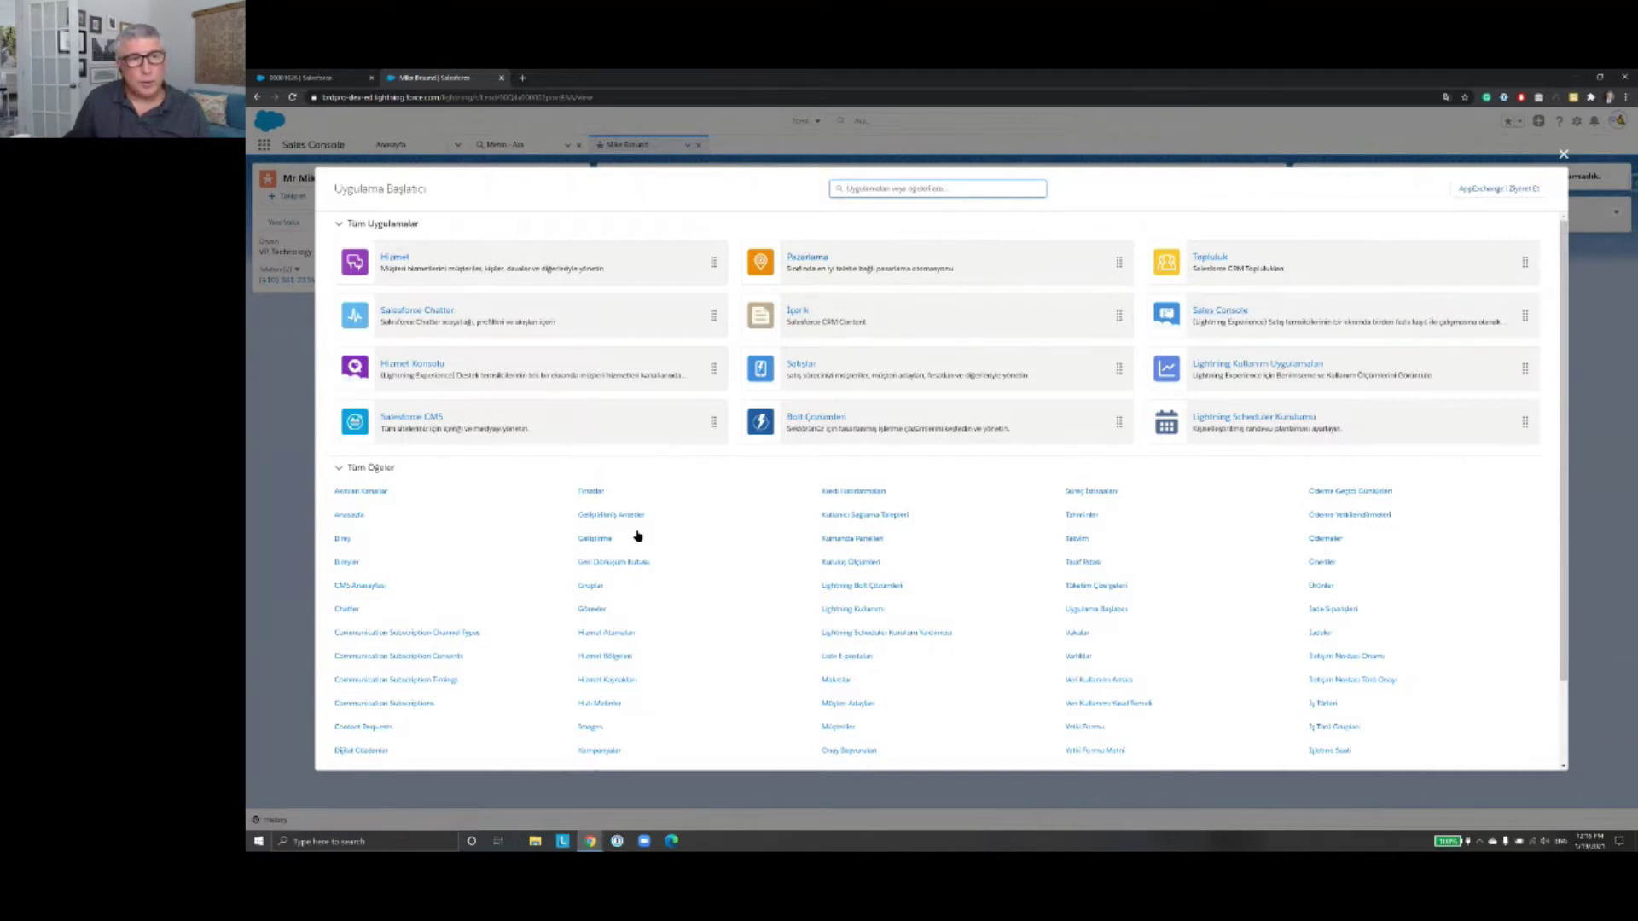
scroll(574, 530, "down", 1)
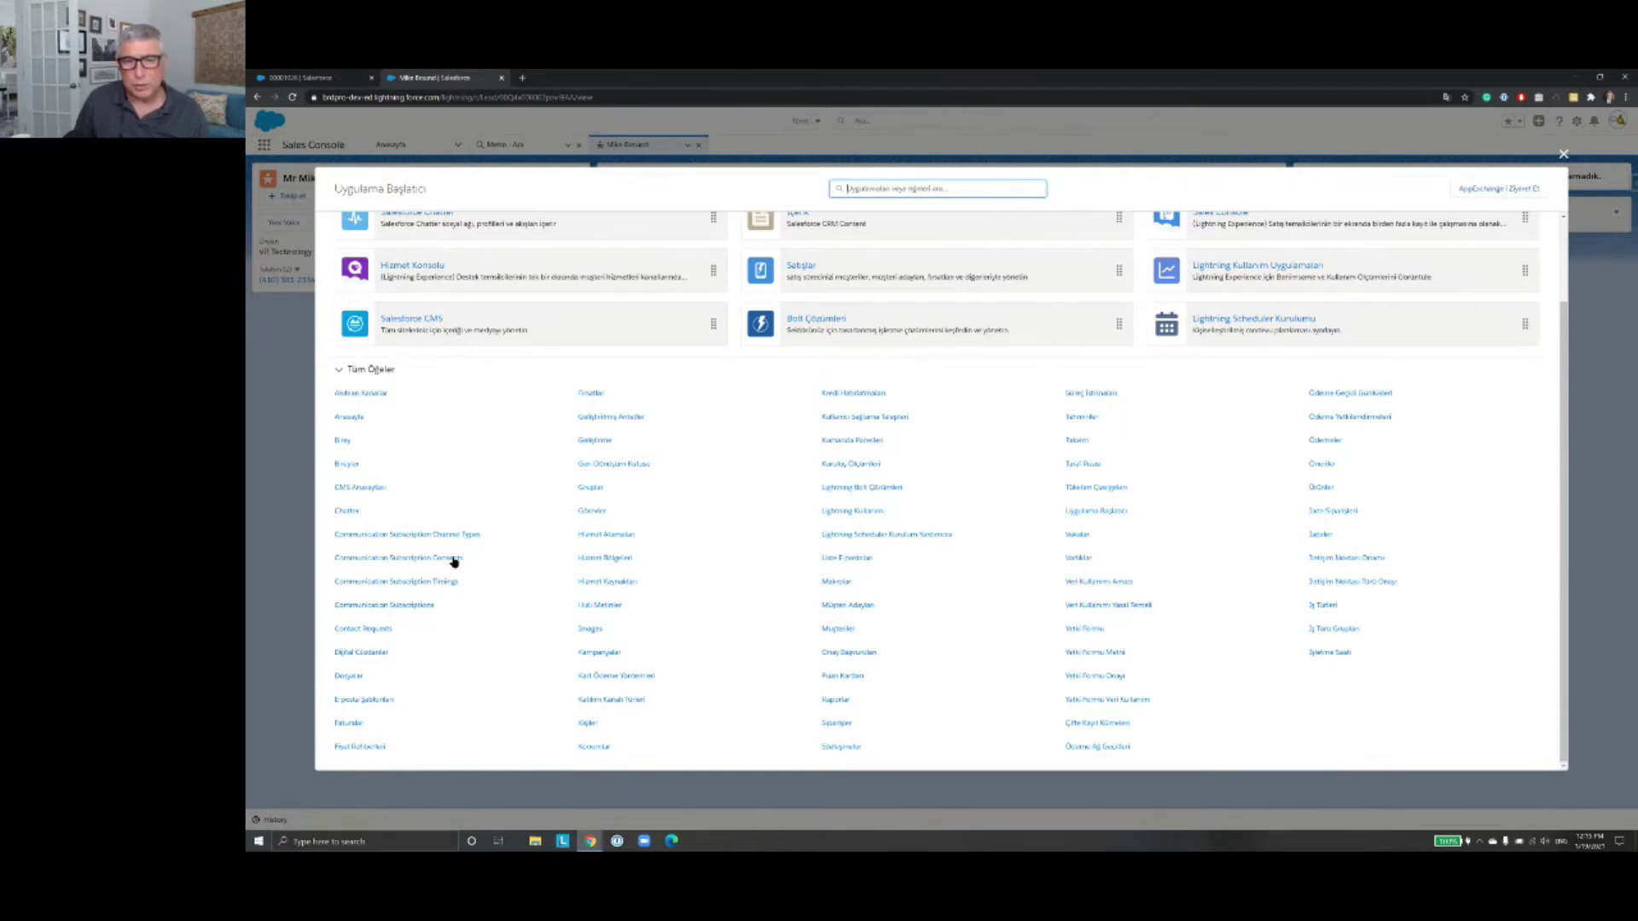
left_click(847, 606)
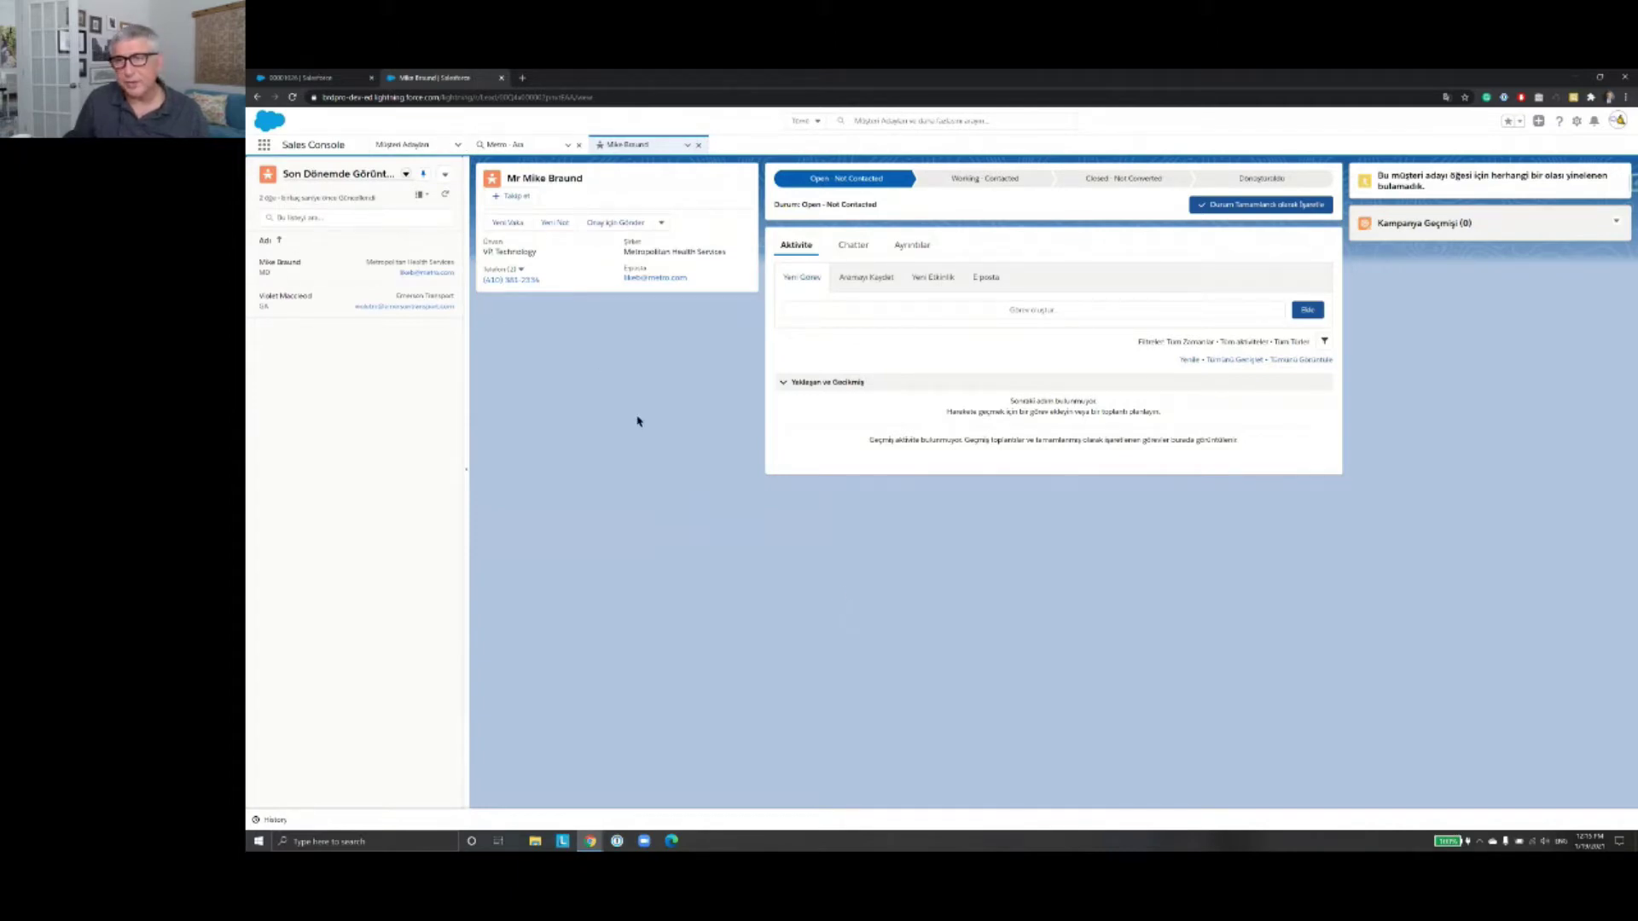
Step: Expand the App Launcher to its full Tümünü Görüntüle (View All) list
left_click(264, 146)
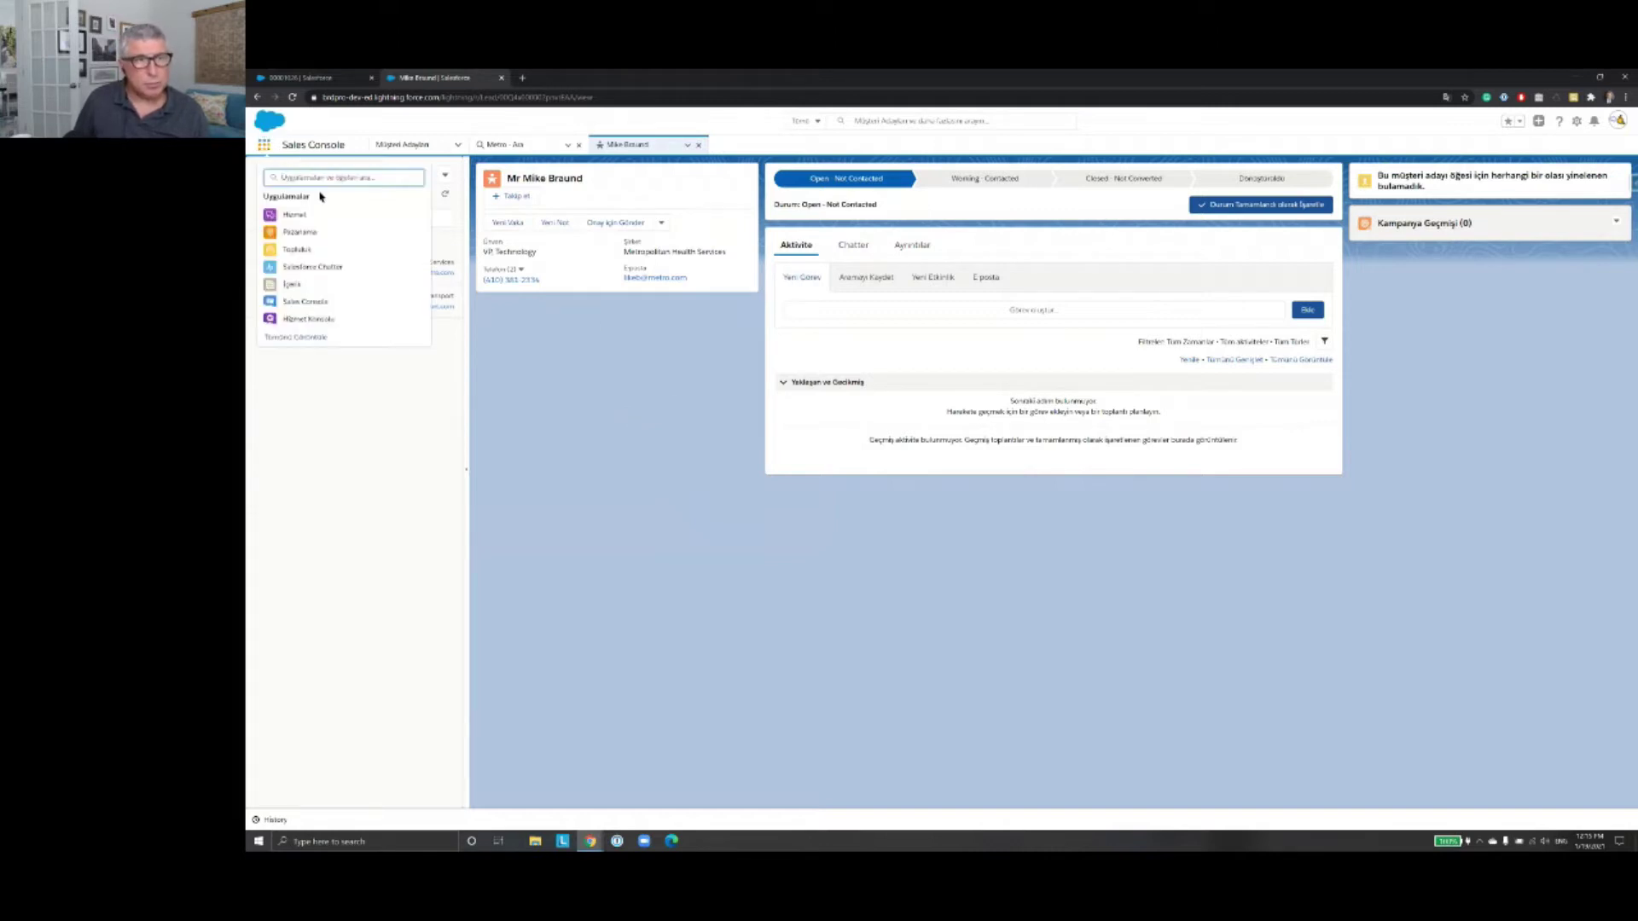
left_click(296, 338)
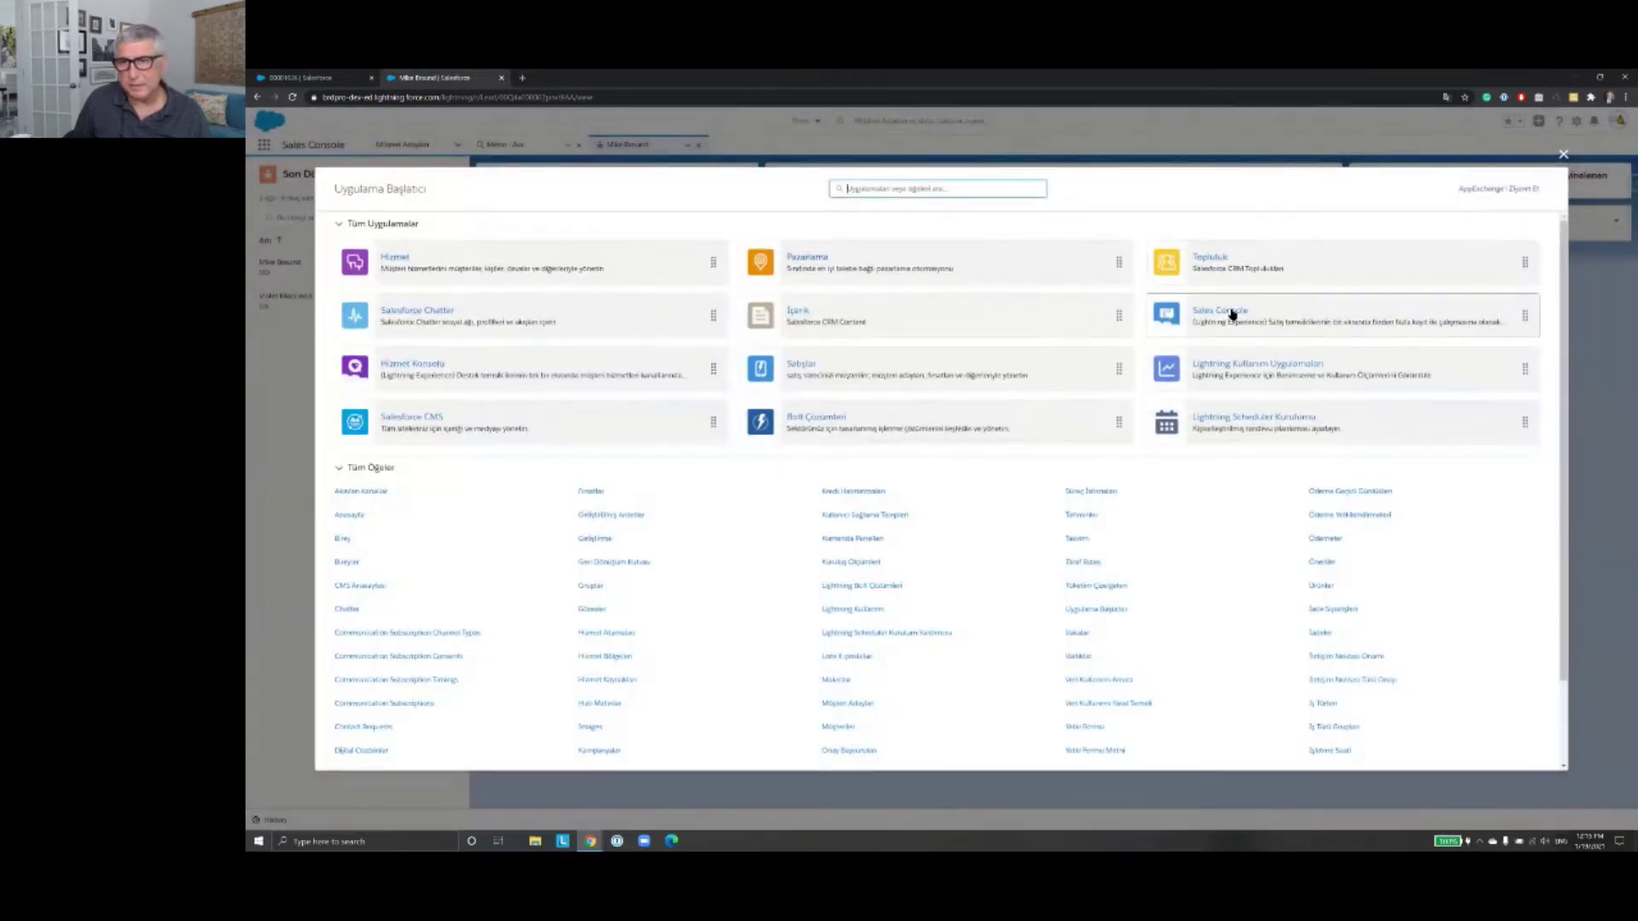
Step: Reload the Sales Console app from its tile and select the record's web address
left_click(1232, 314)
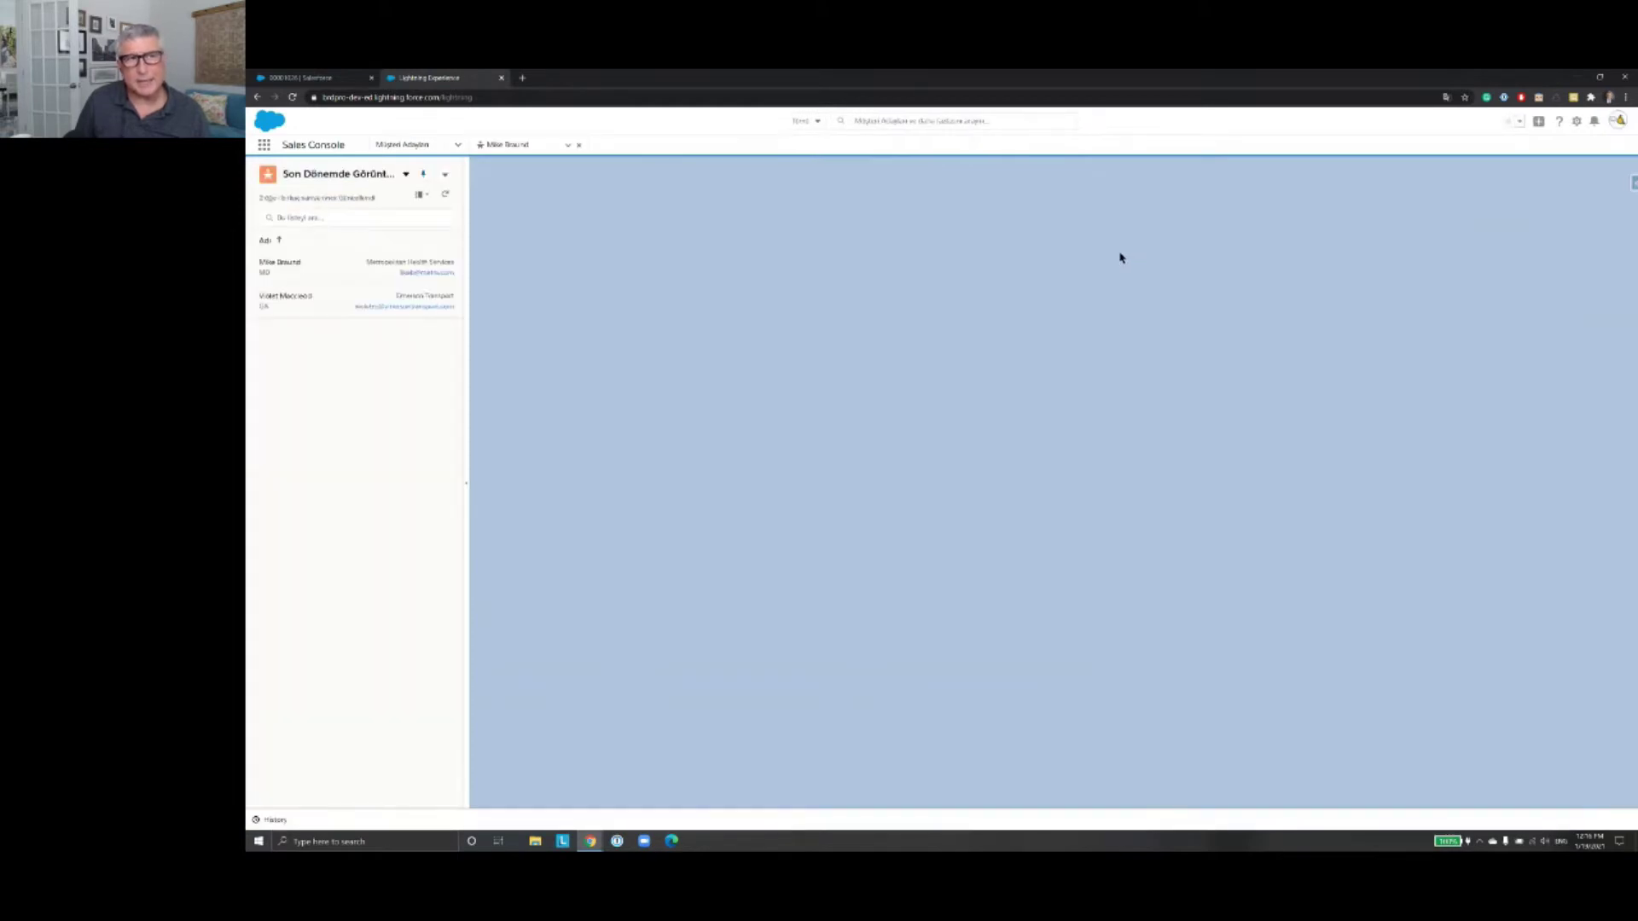
left_click(618, 97)
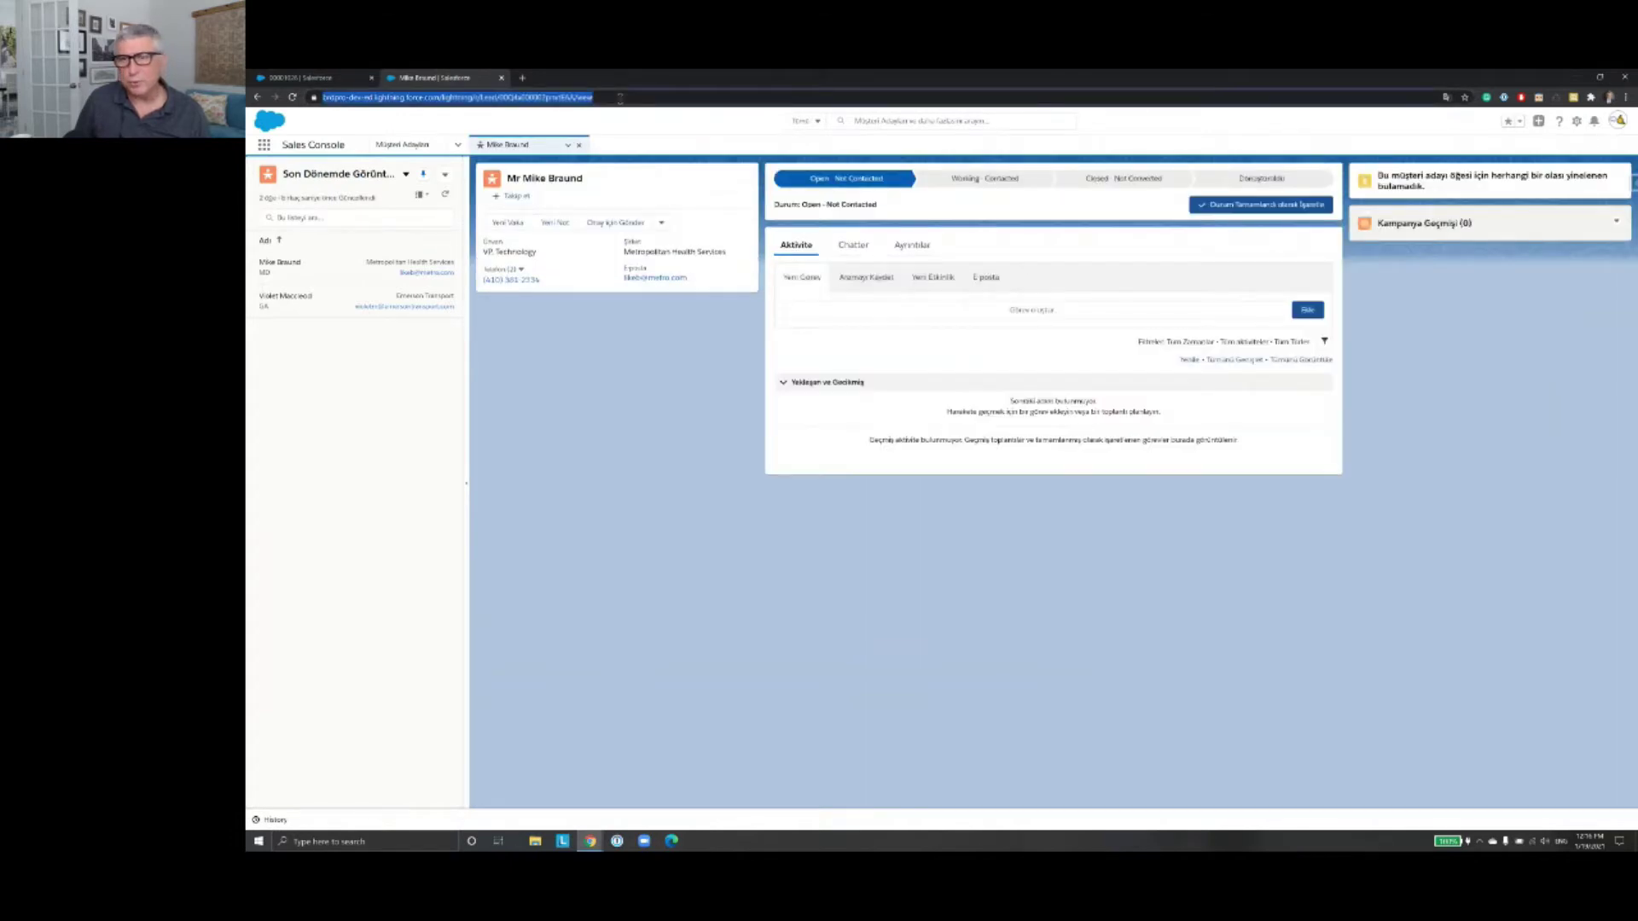
left_click(620, 97)
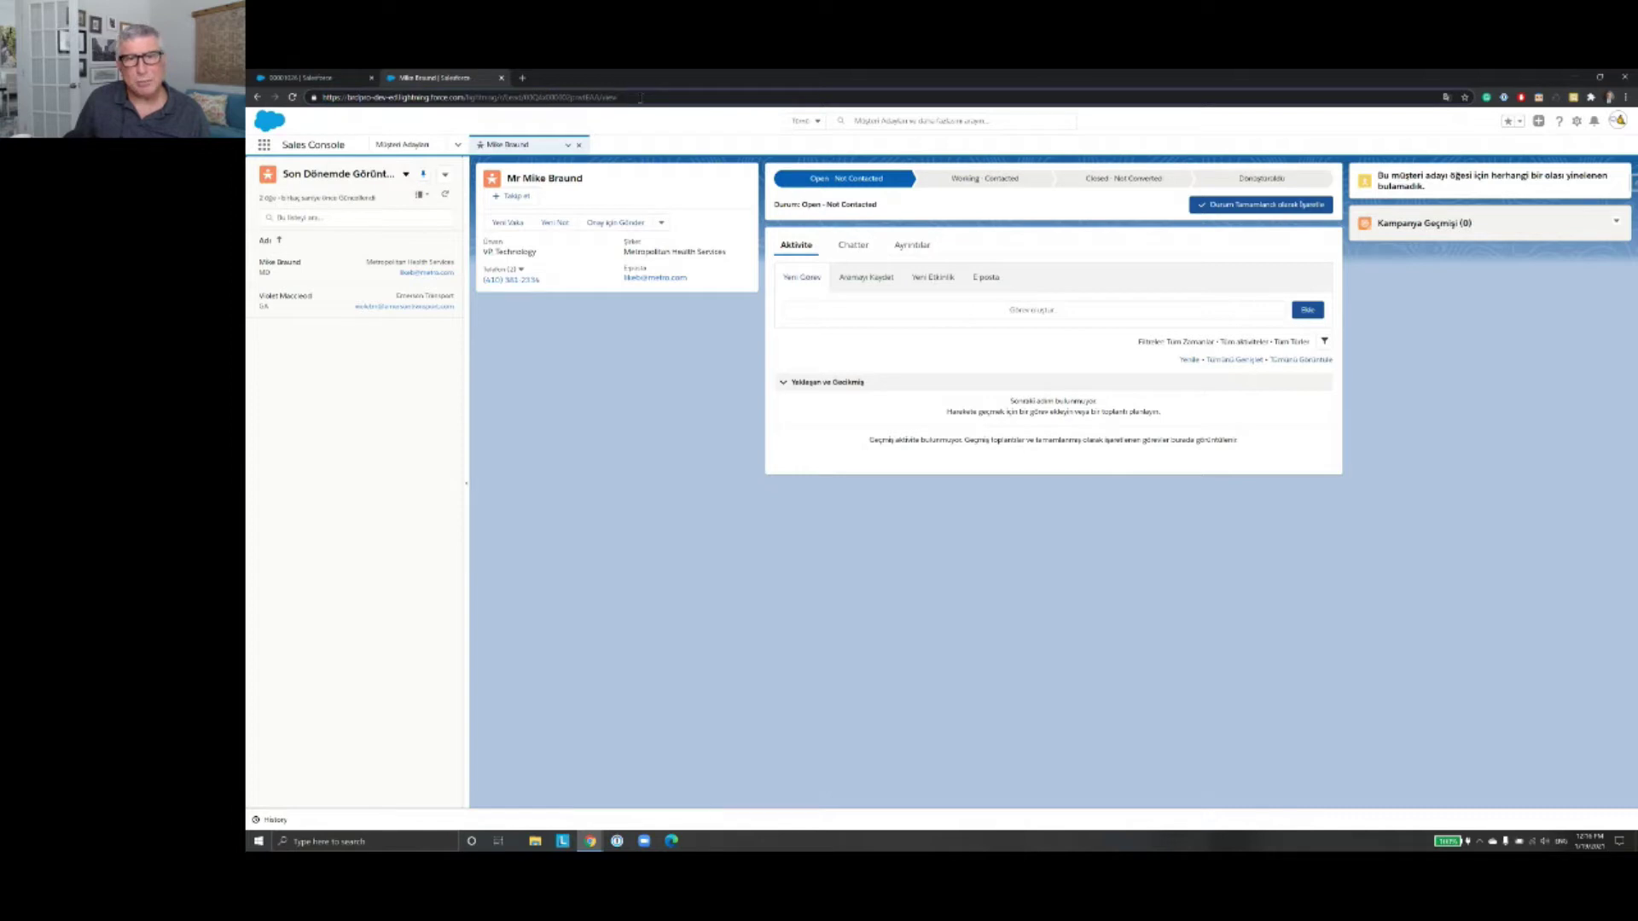
left_click_drag(617, 97, 324, 98)
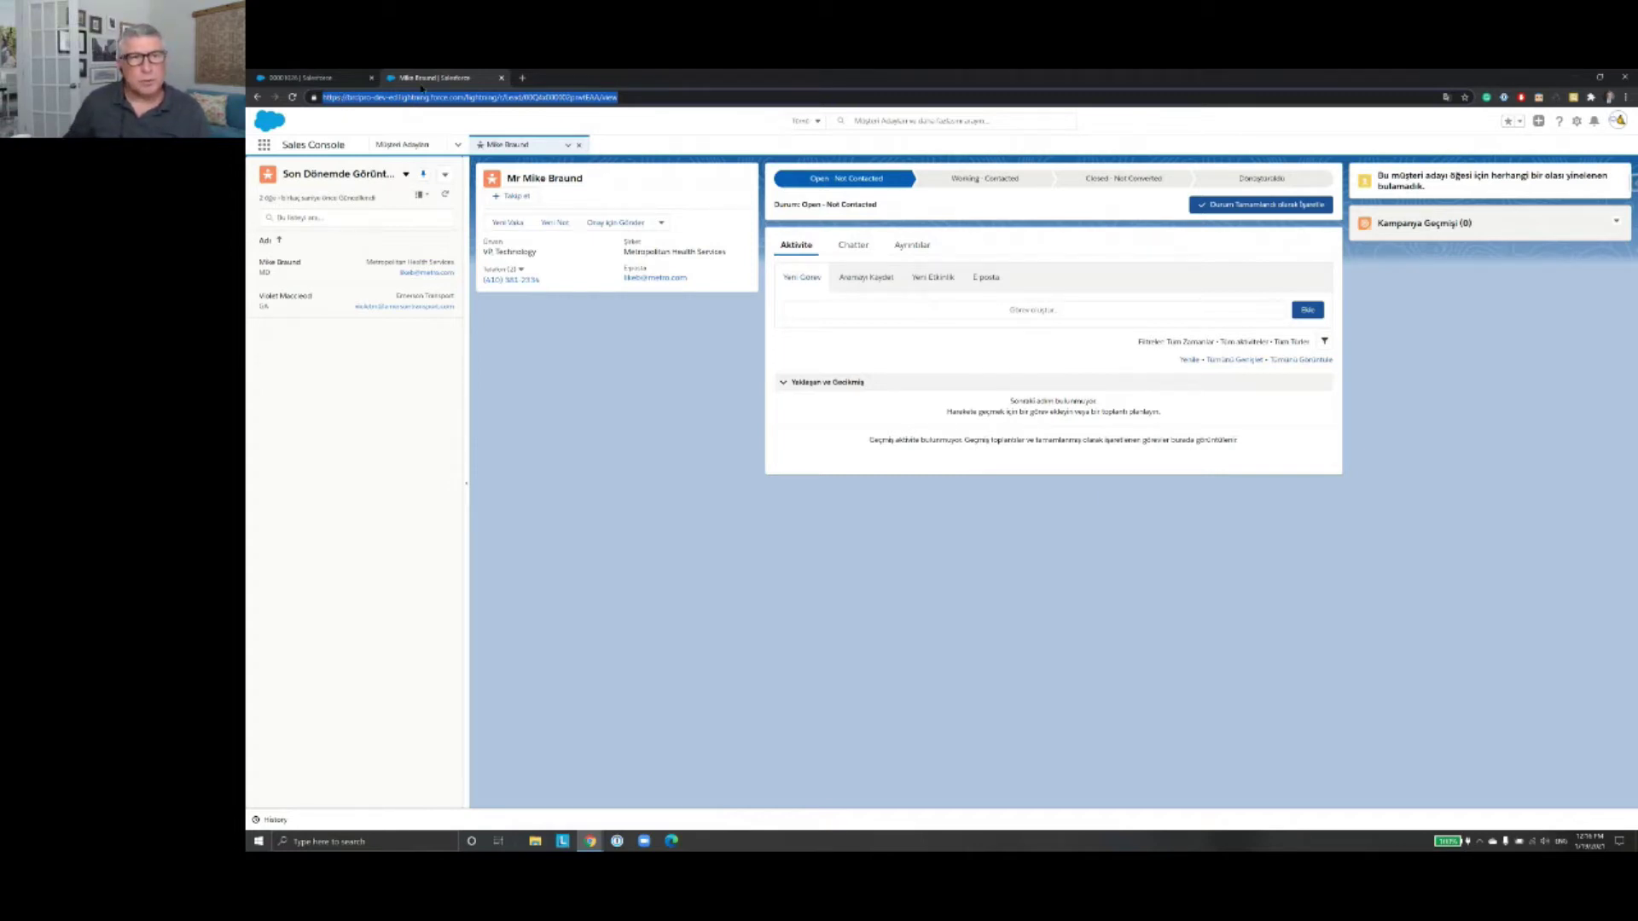
left_click(619, 98)
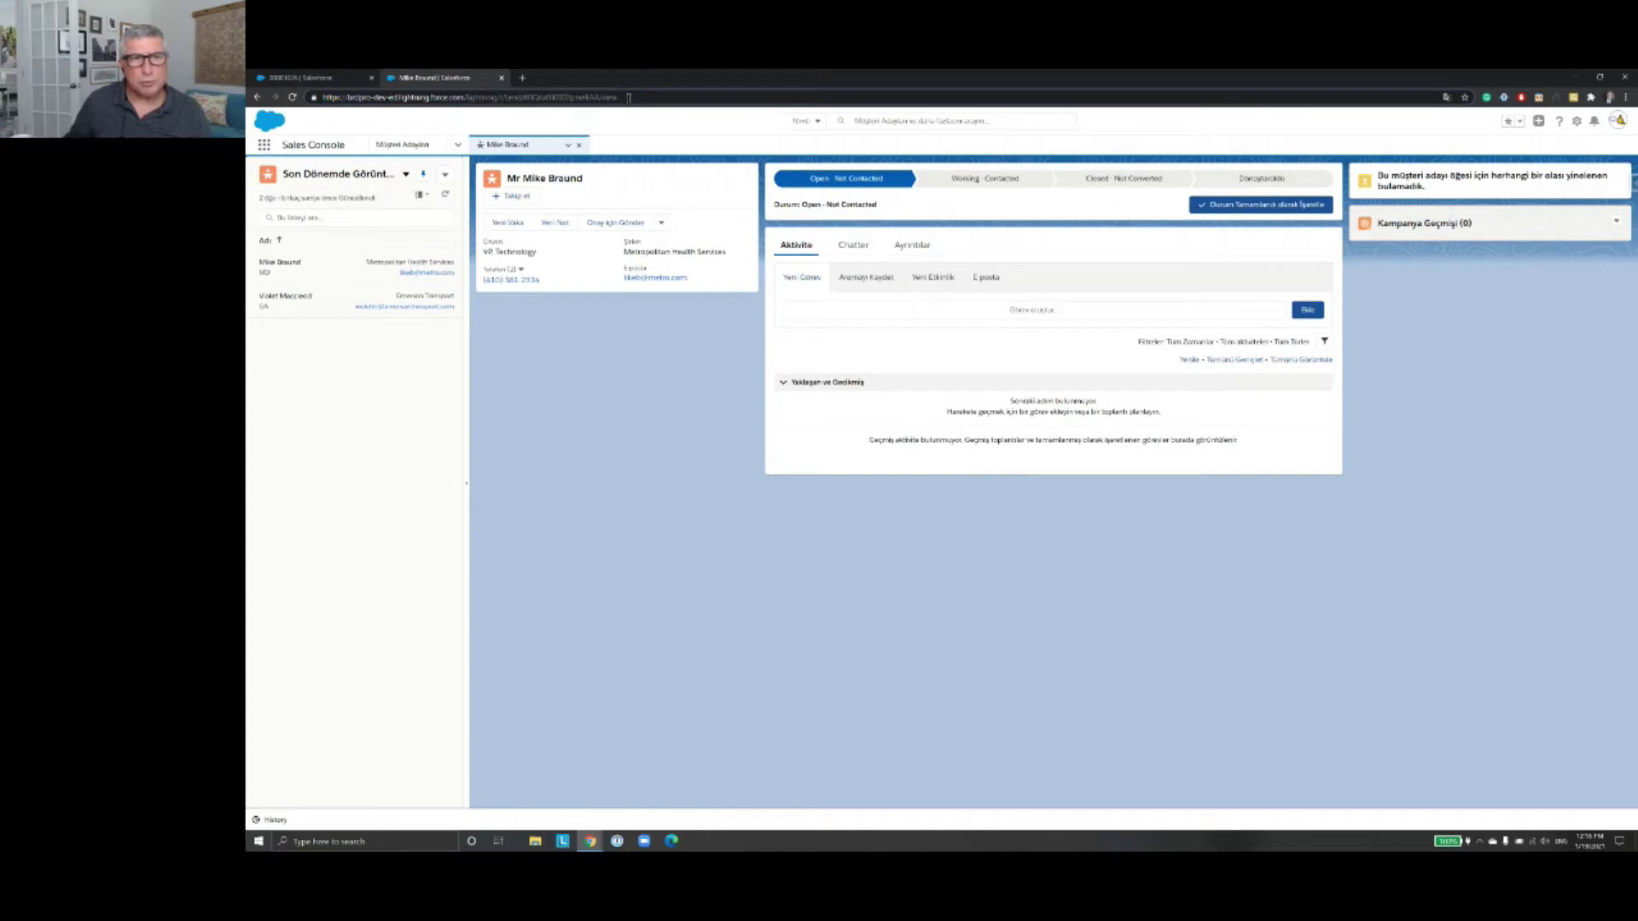
left_click(695, 124)
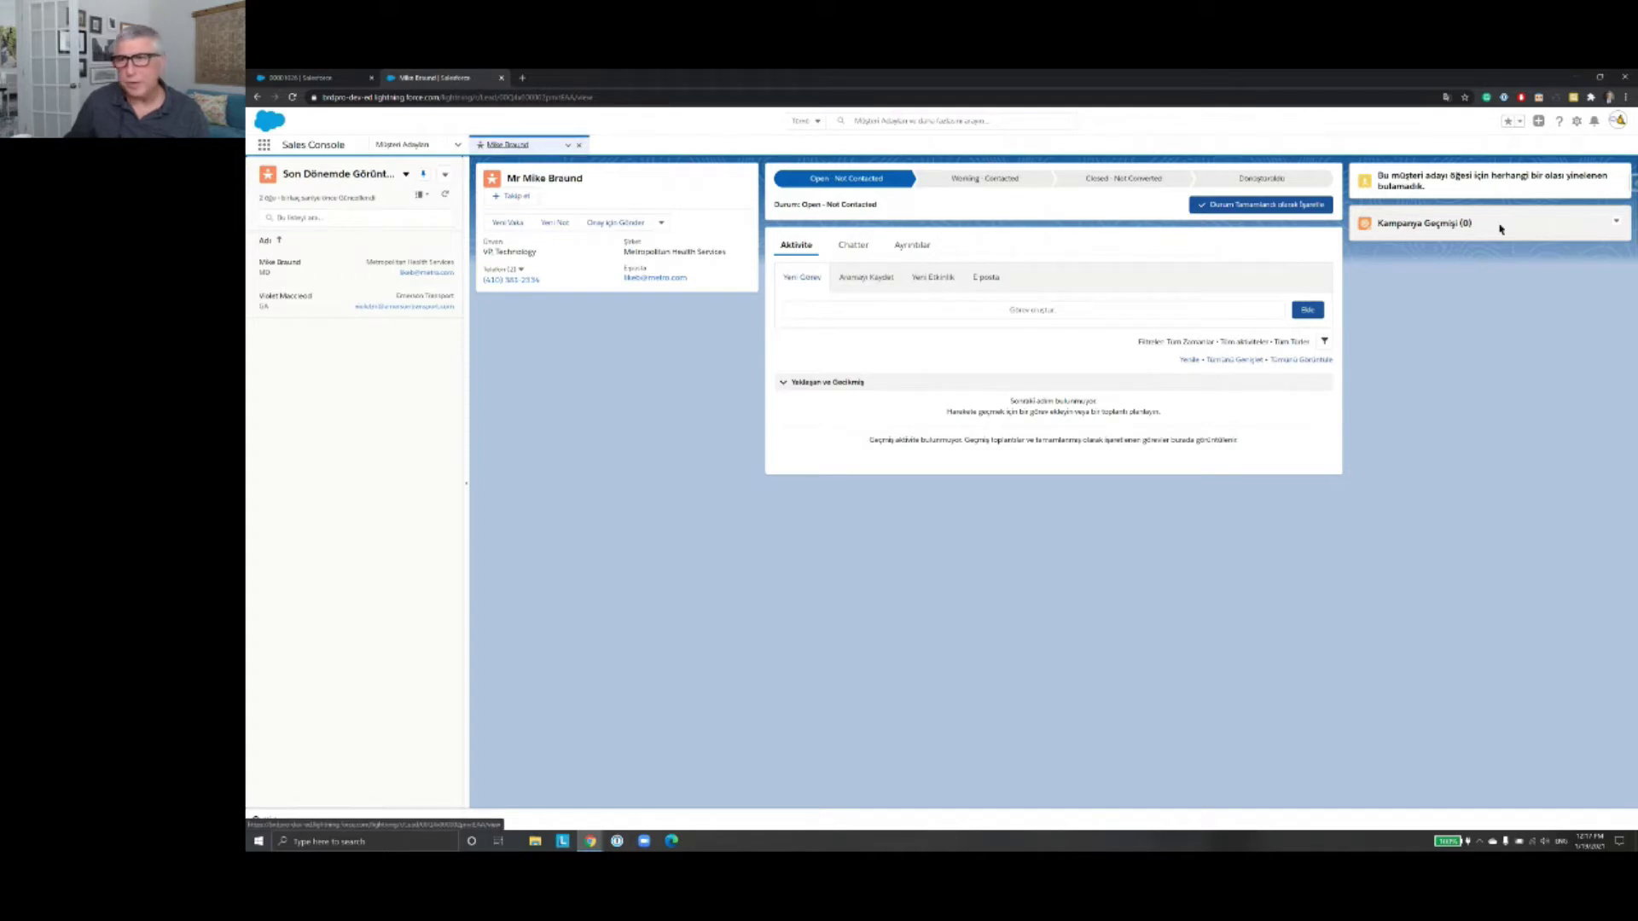
Step: Star the lead record as a favorite and reopen it from the Favorites dropdown
left_click(1507, 122)
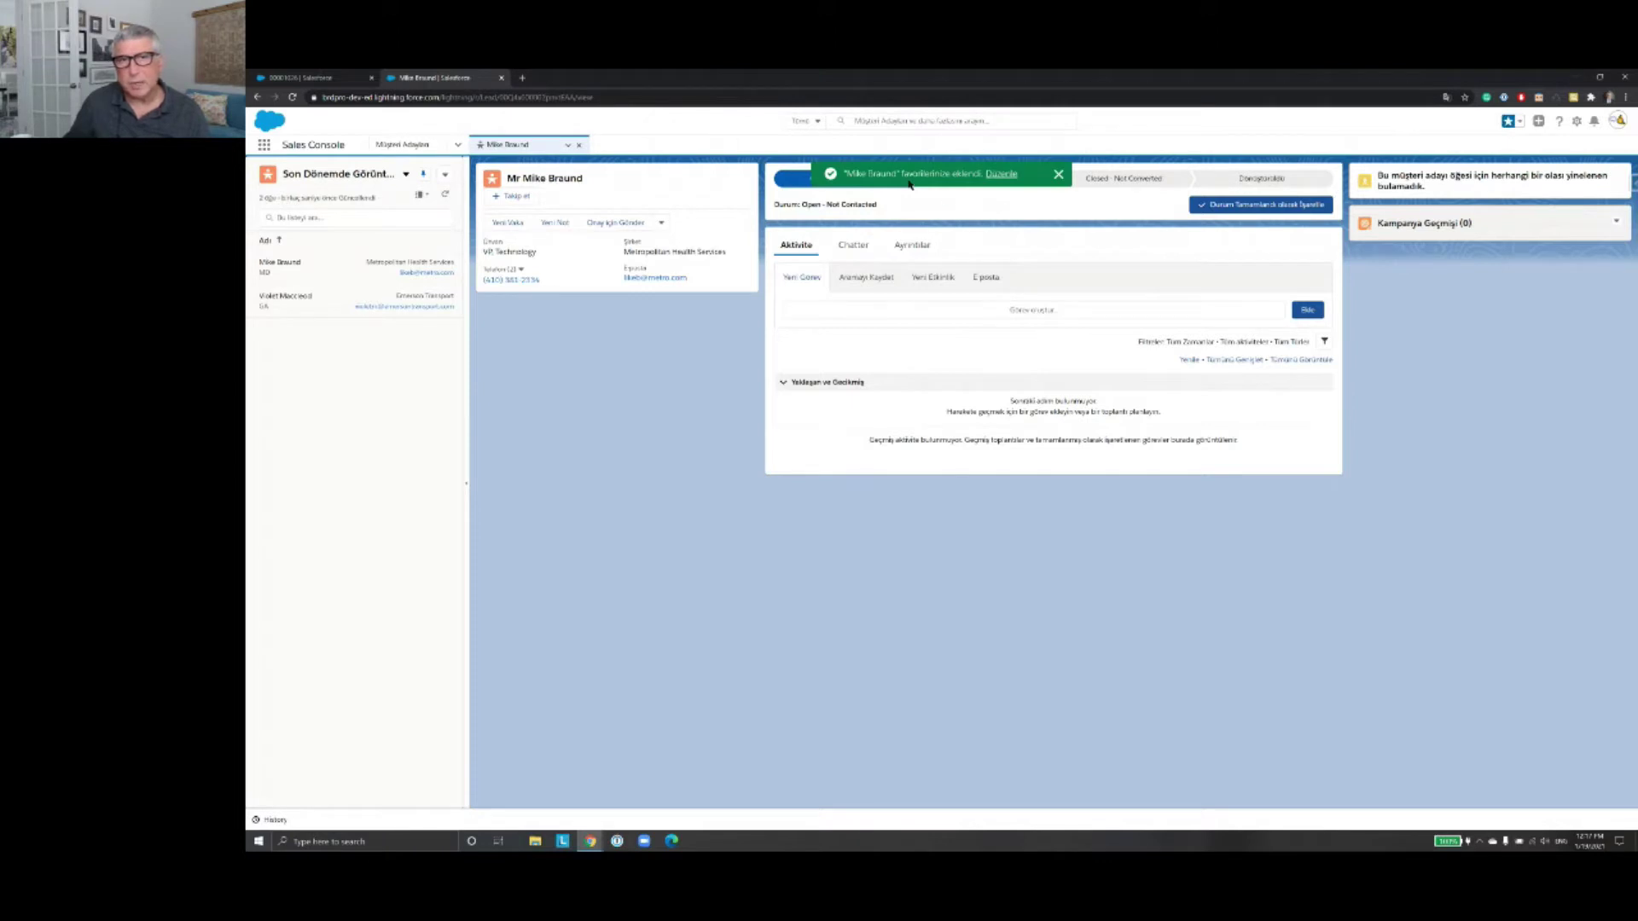
left_click(1518, 124)
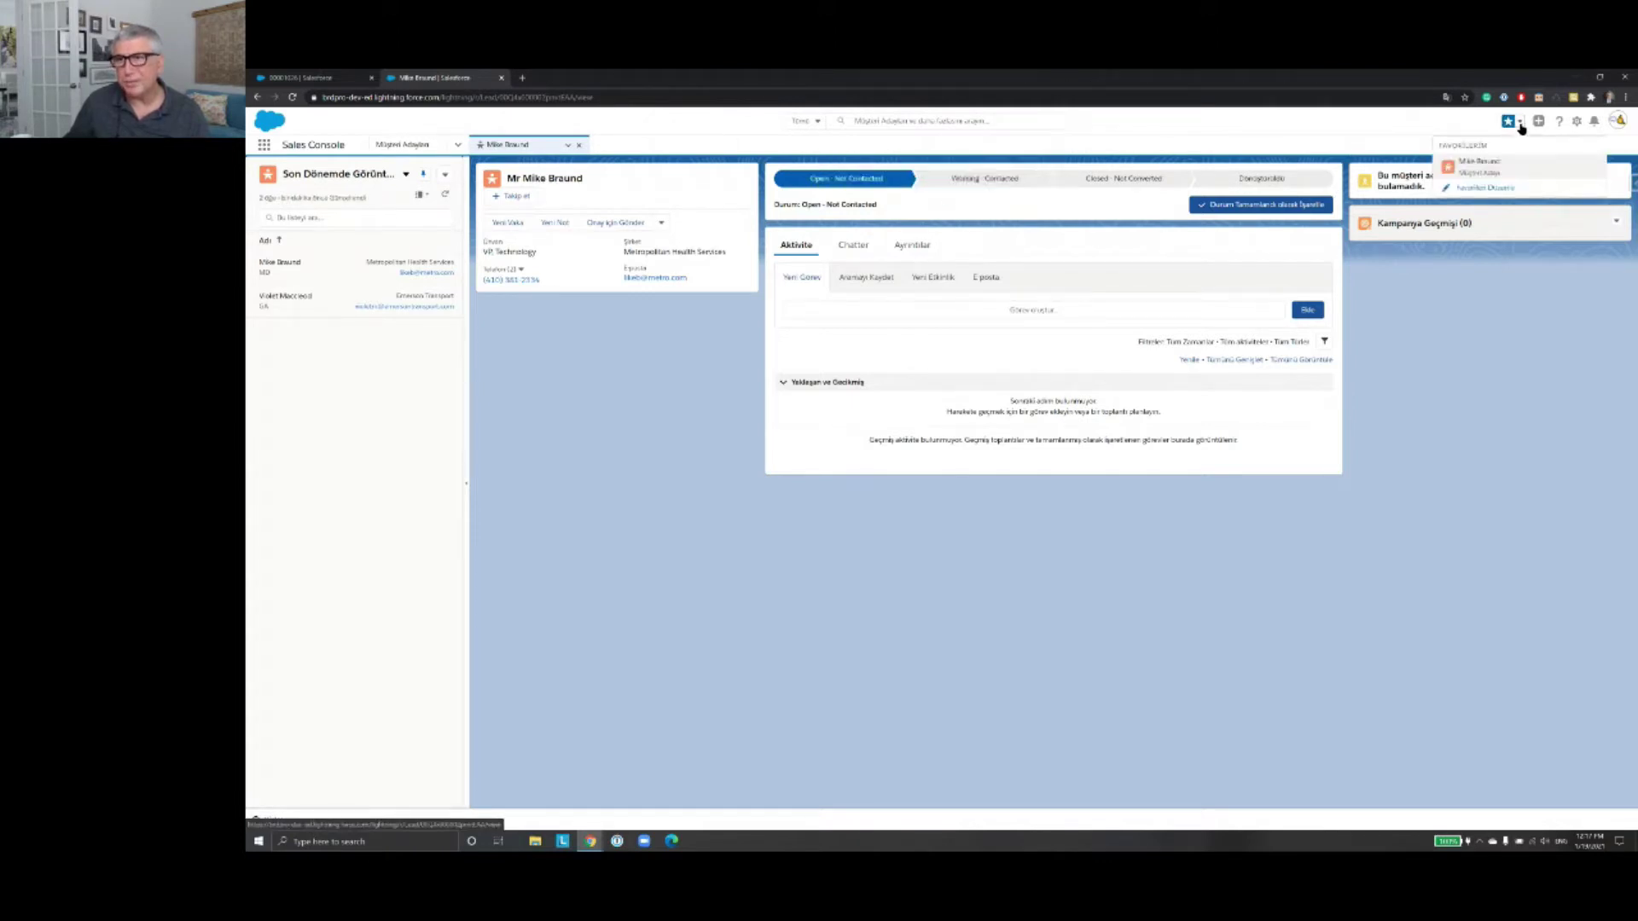
left_click(1493, 174)
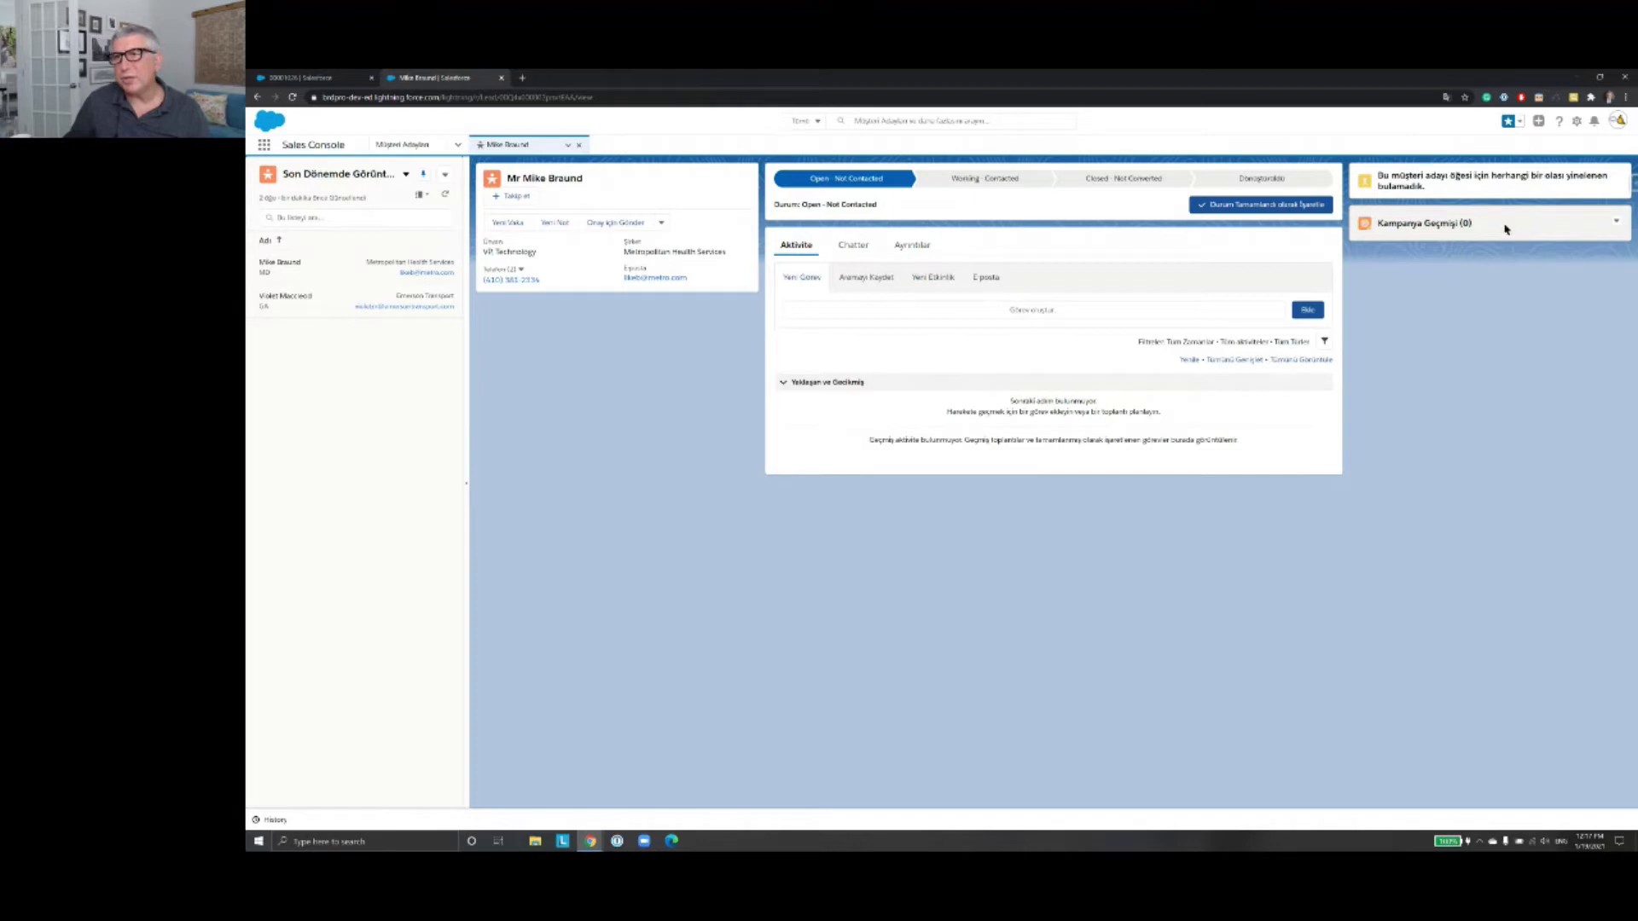
left_click(1539, 122)
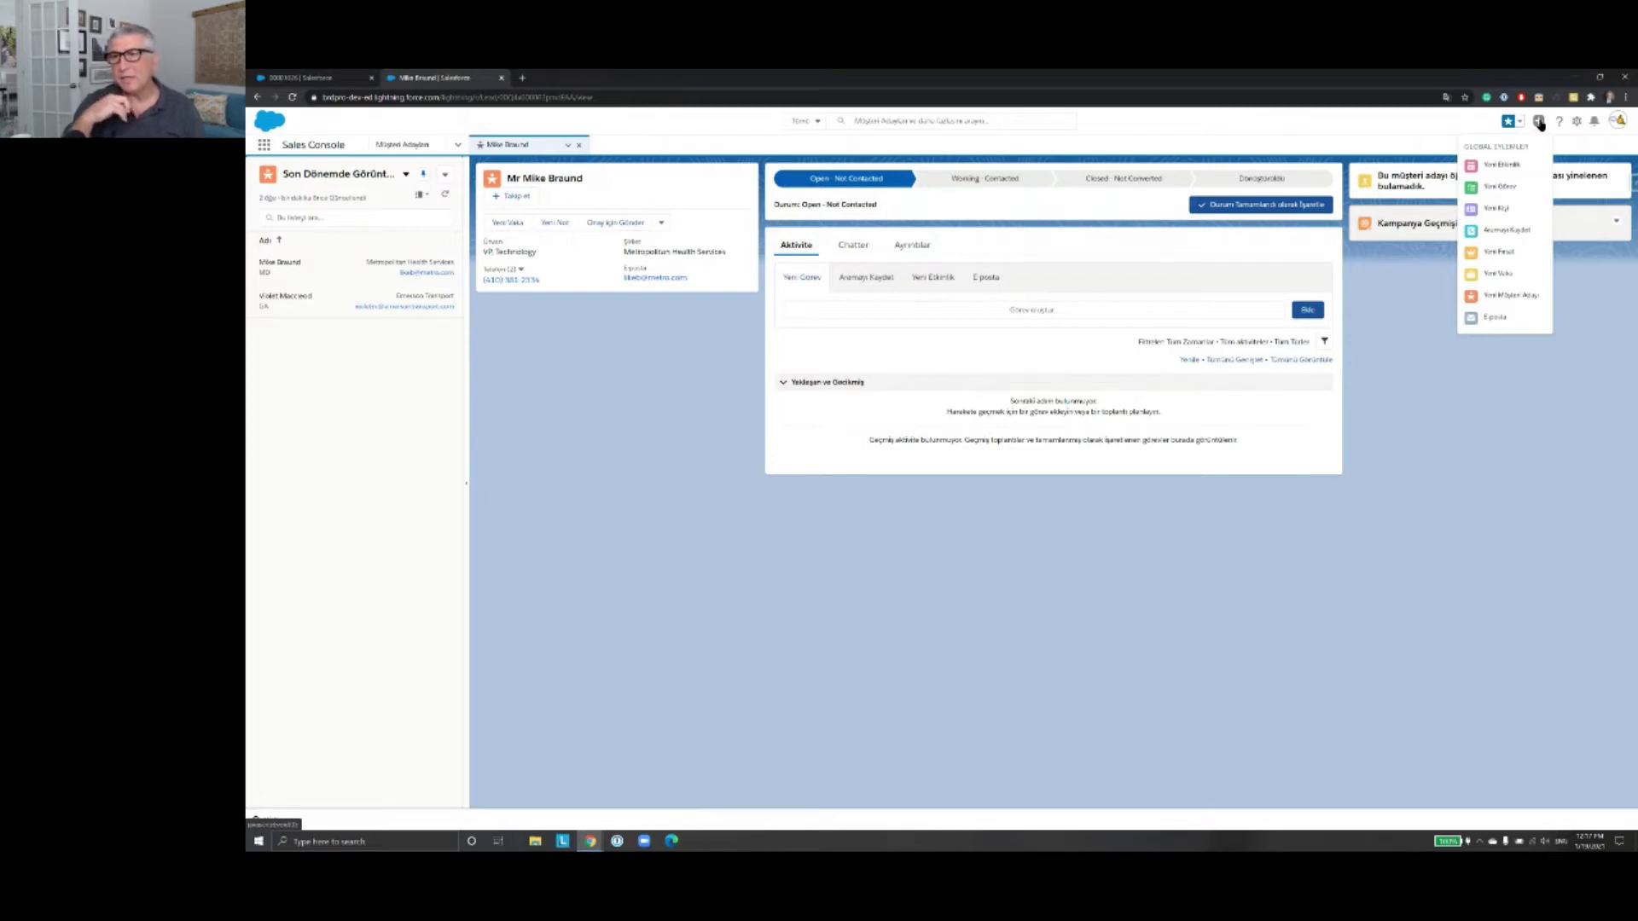
left_click(1514, 210)
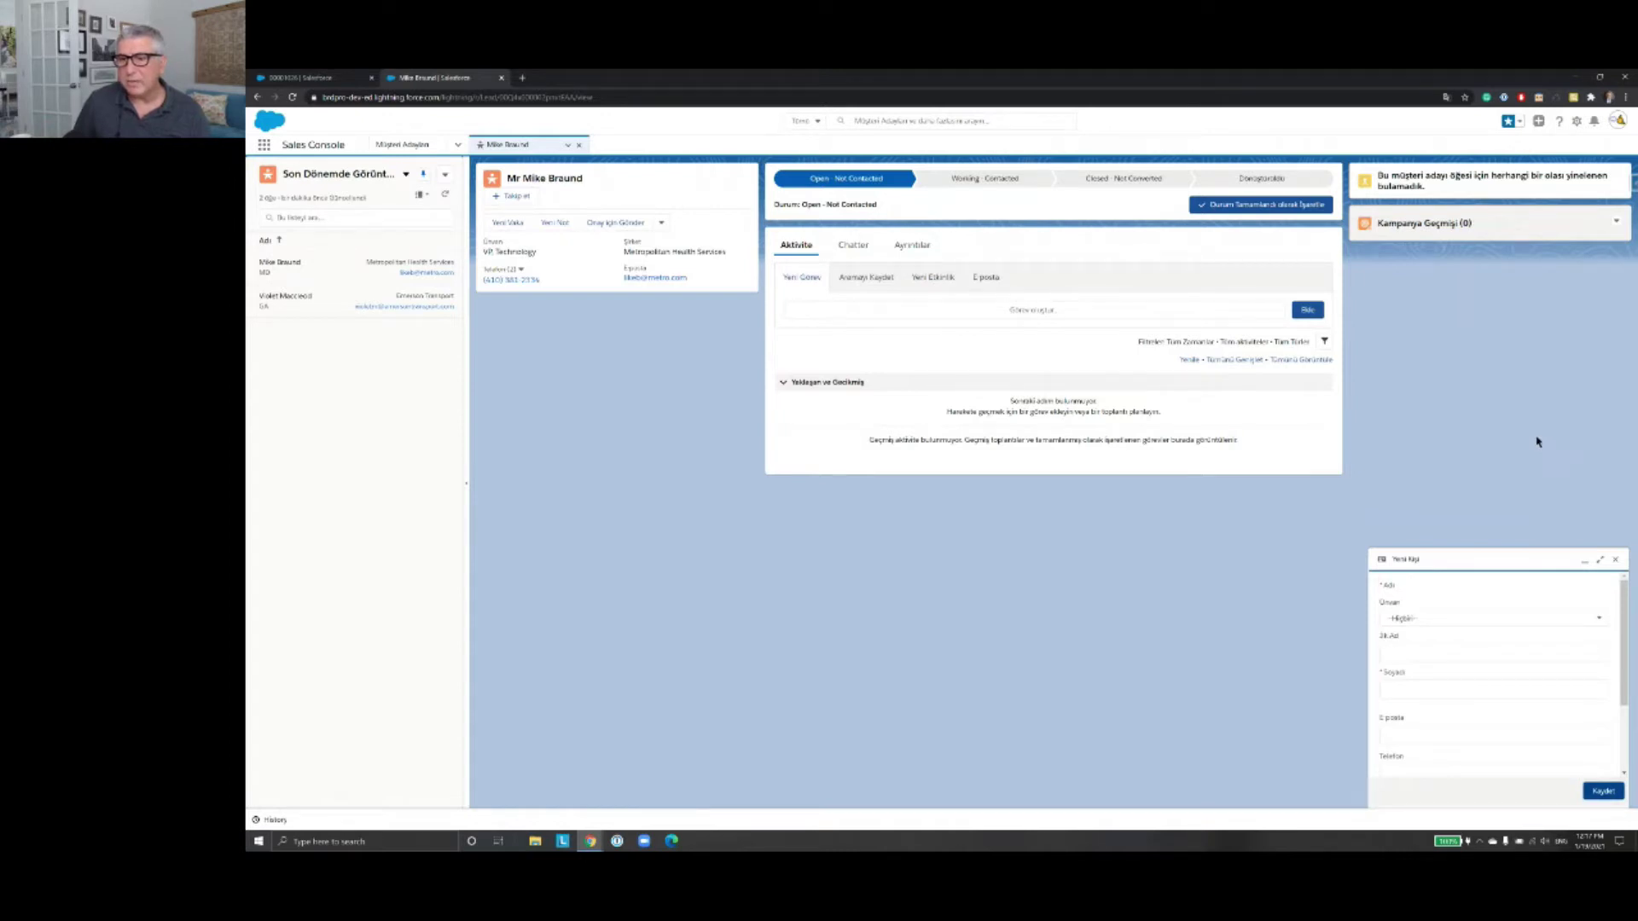
scroll(1584, 657, "down", 3)
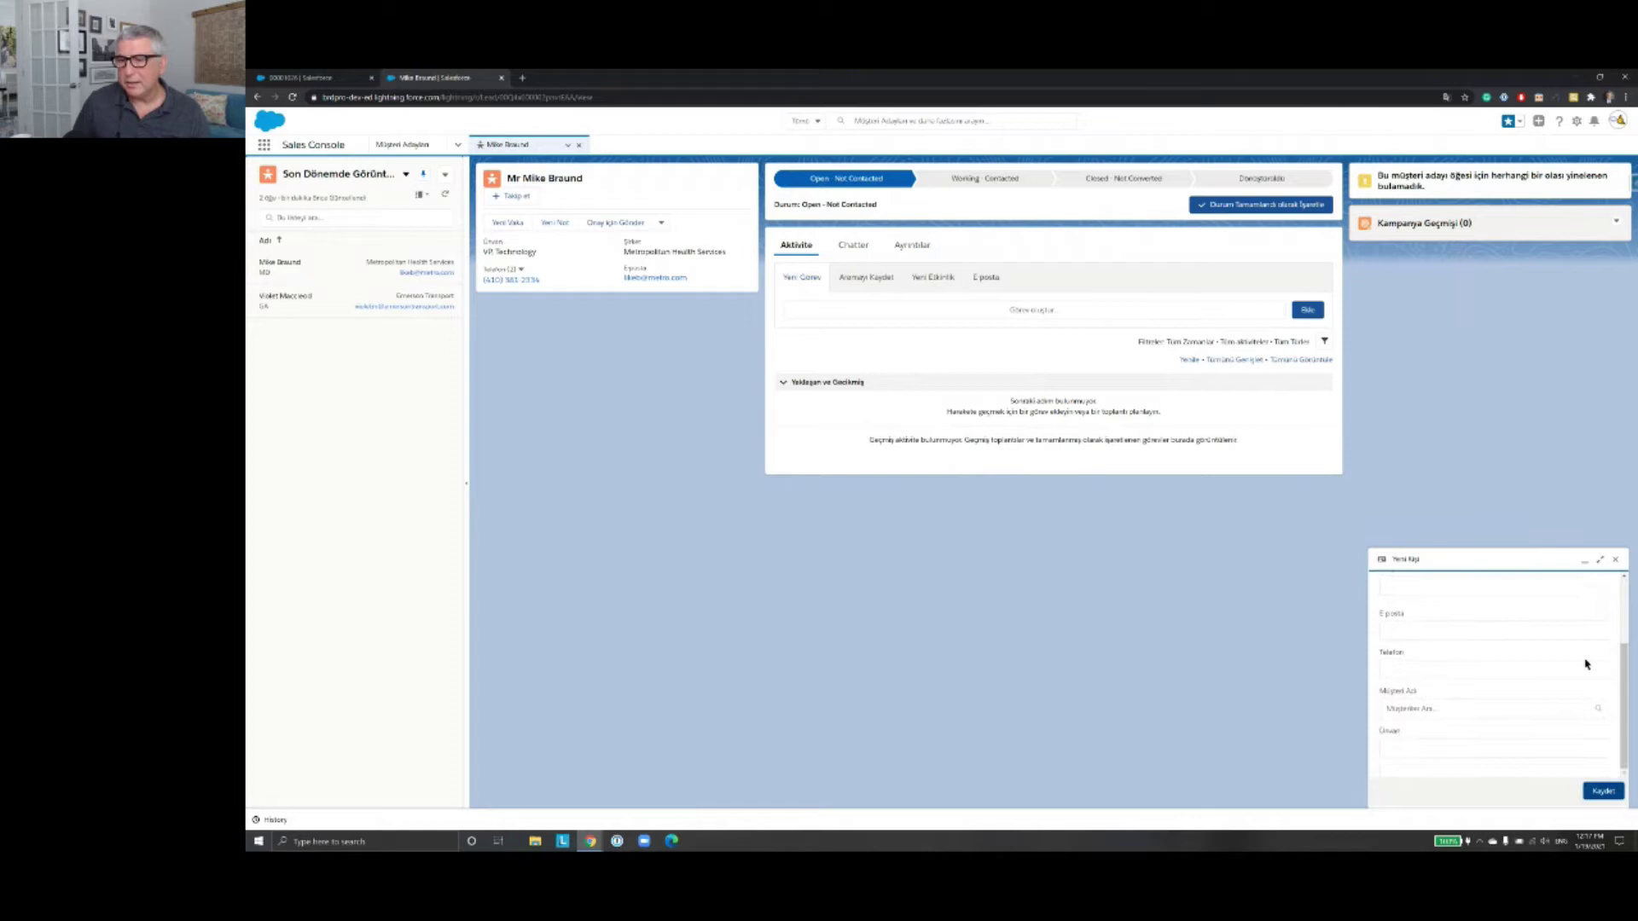
scroll(1585, 659, "up", 3)
scroll(1582, 683, "down", 2)
scroll(1582, 686, "down", 1)
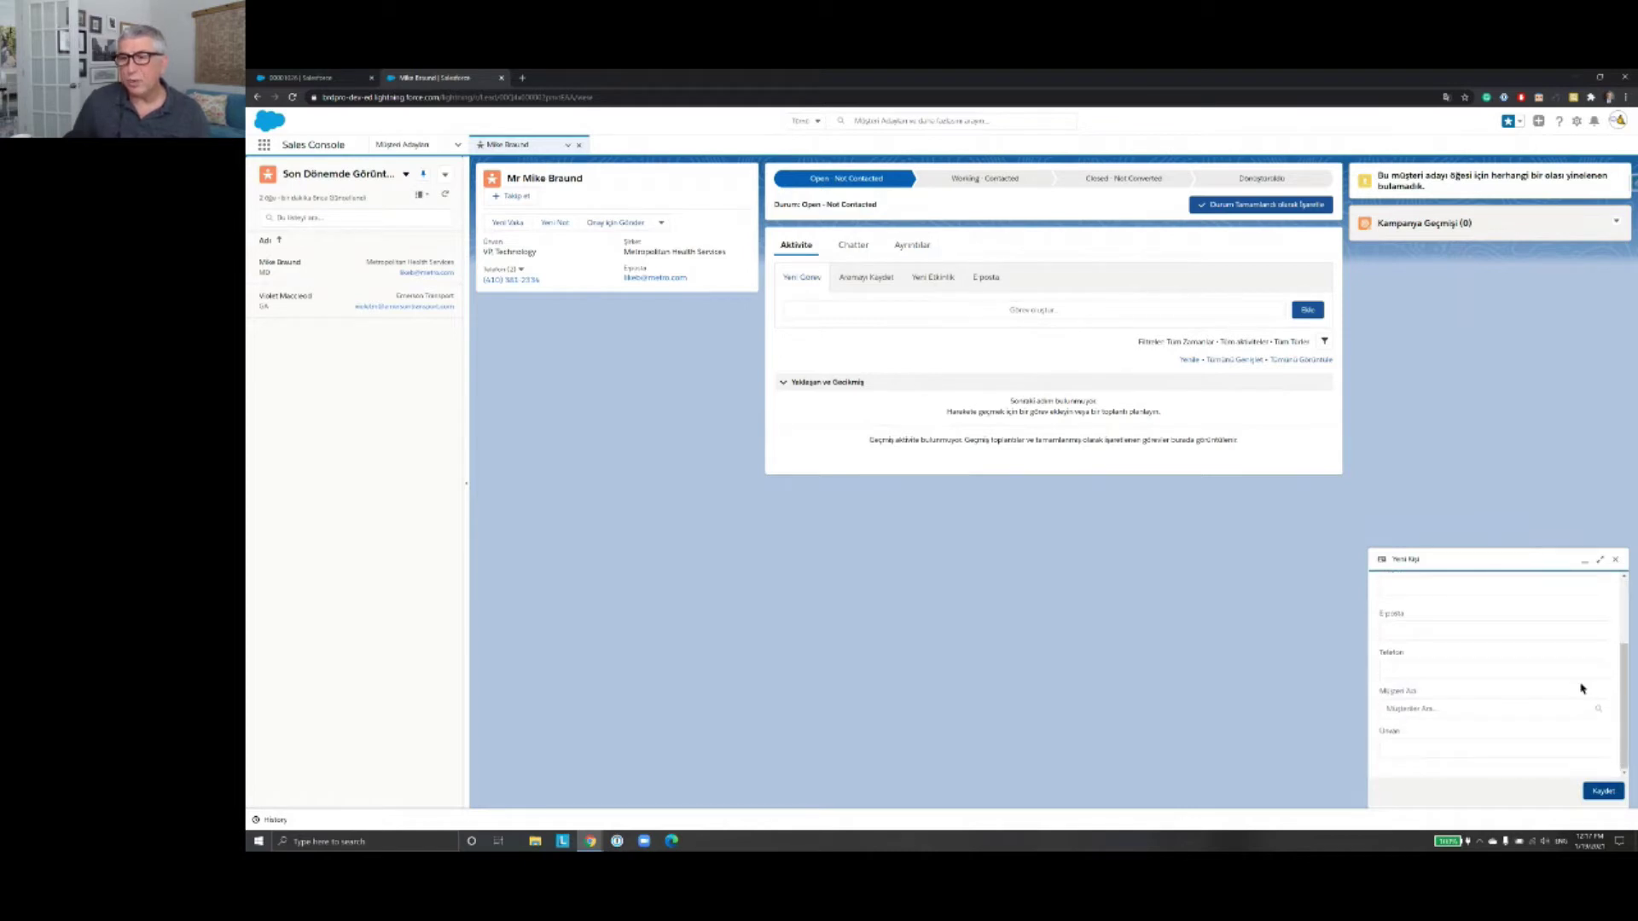
scroll(1582, 689, "up", 2)
left_click(1614, 560)
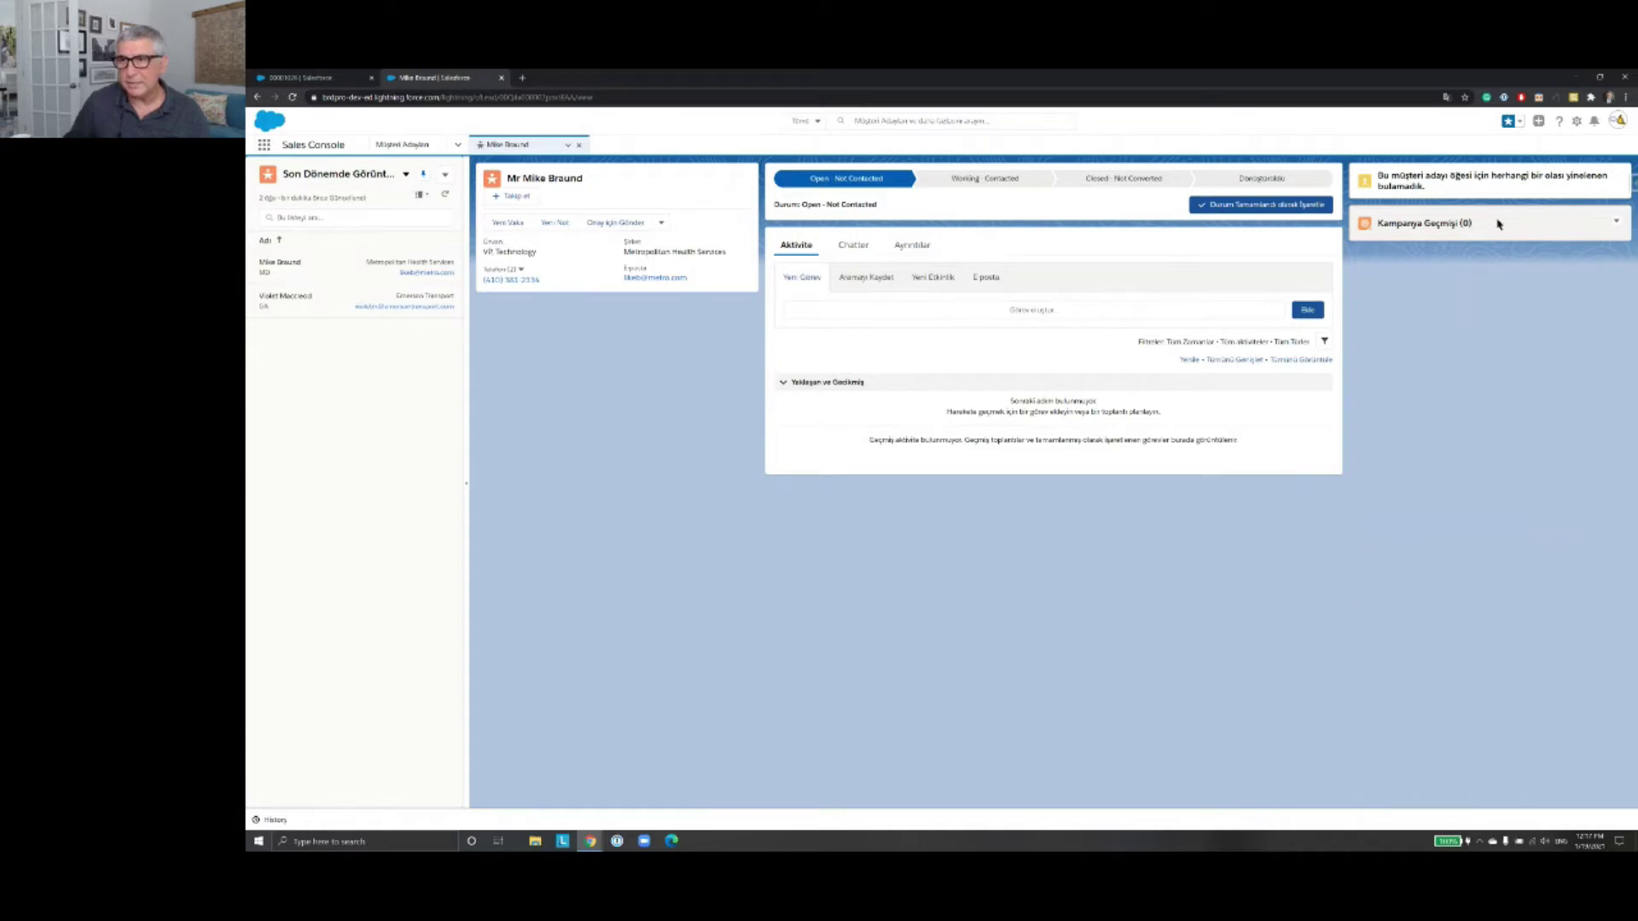
left_click(1559, 121)
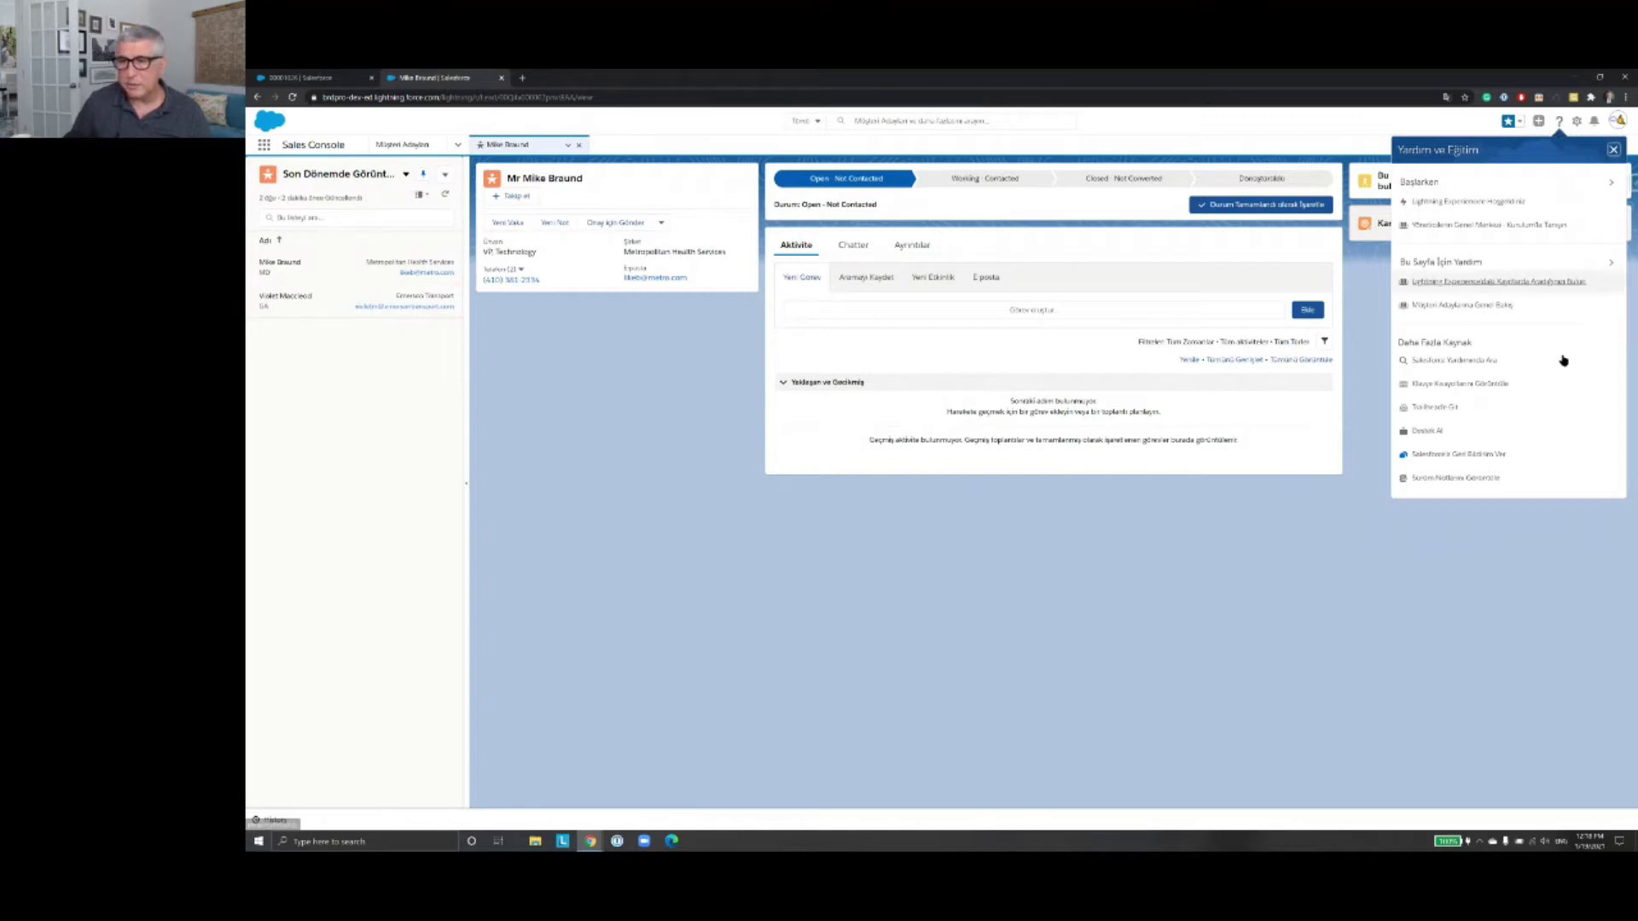
left_click(1559, 122)
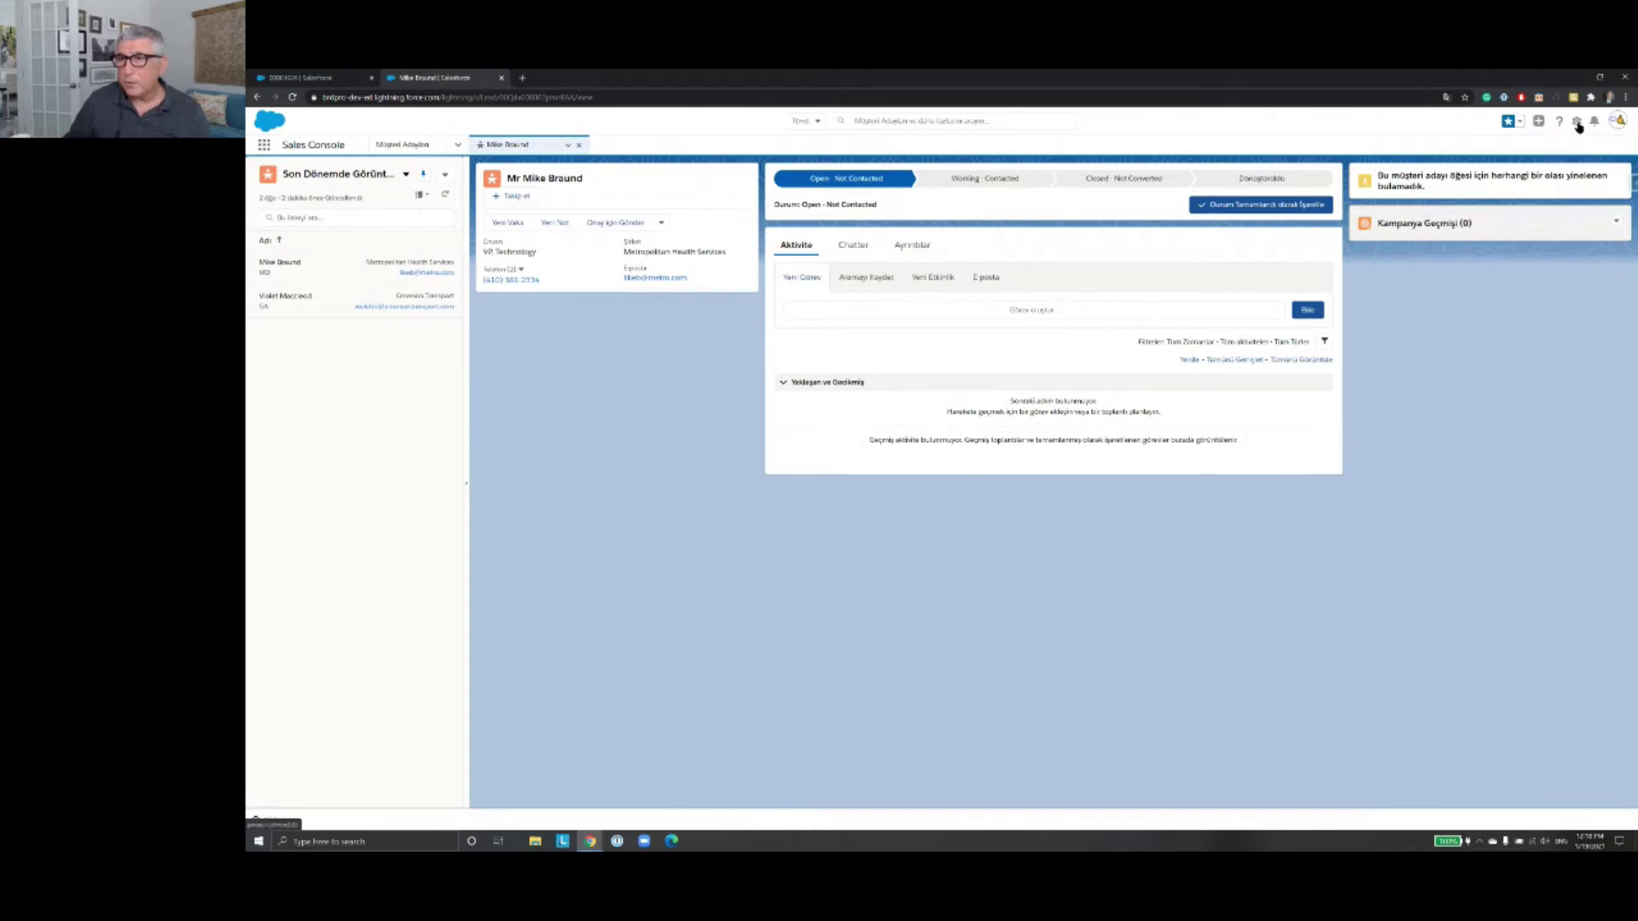
Step: Look through the setup gear menu, then open the empty Bildirimler panel
left_click(1577, 122)
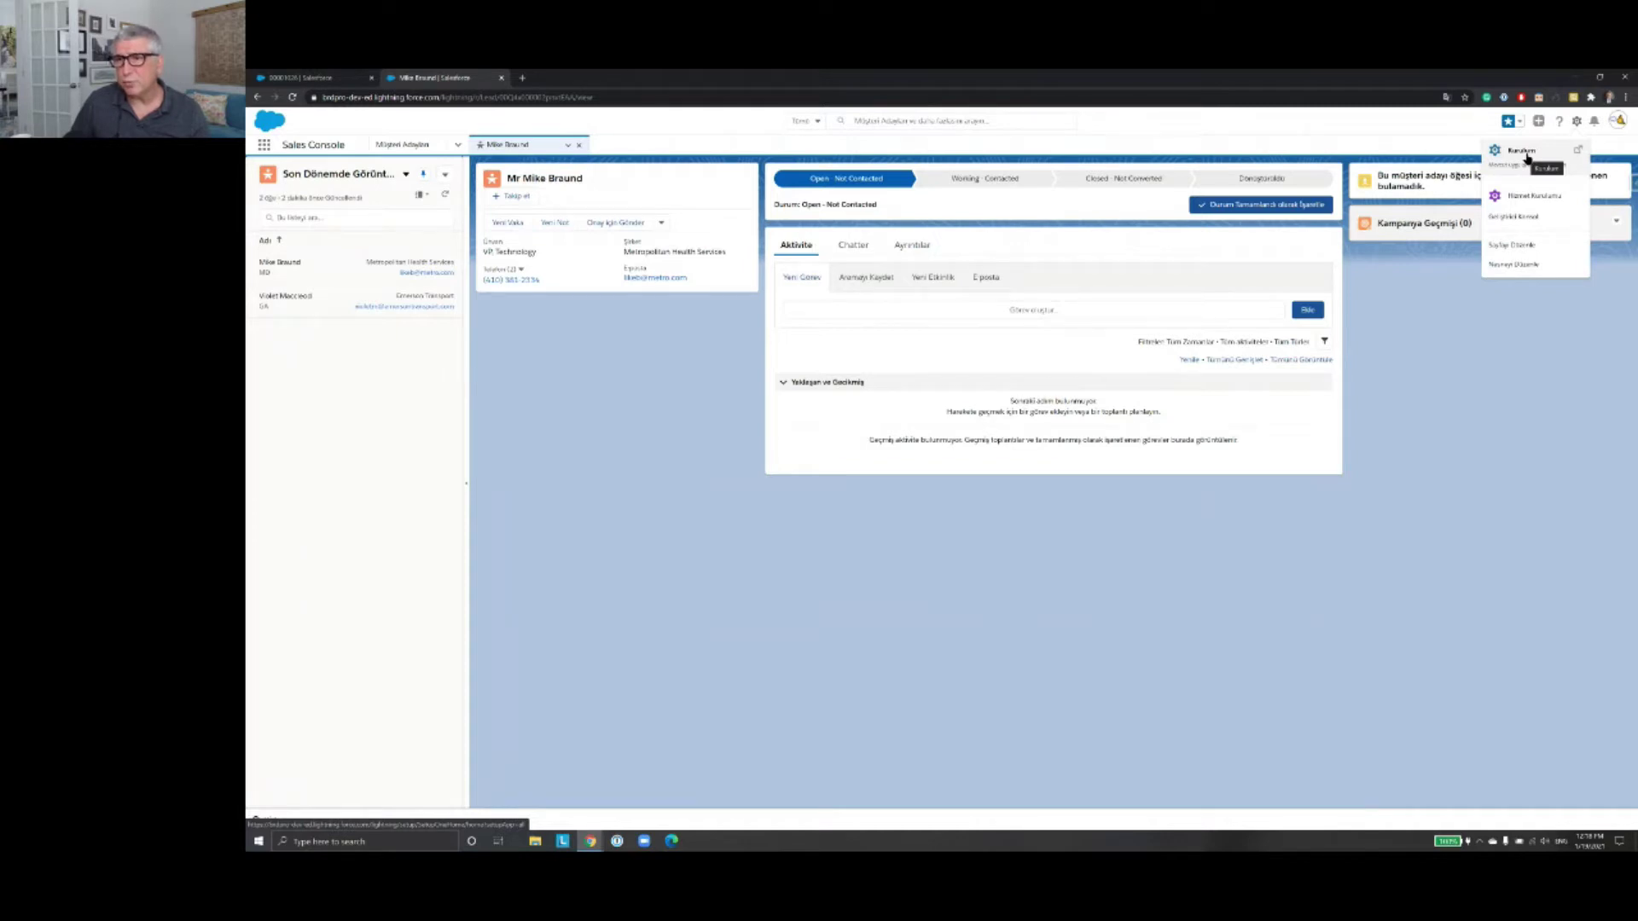
left_click(1540, 220)
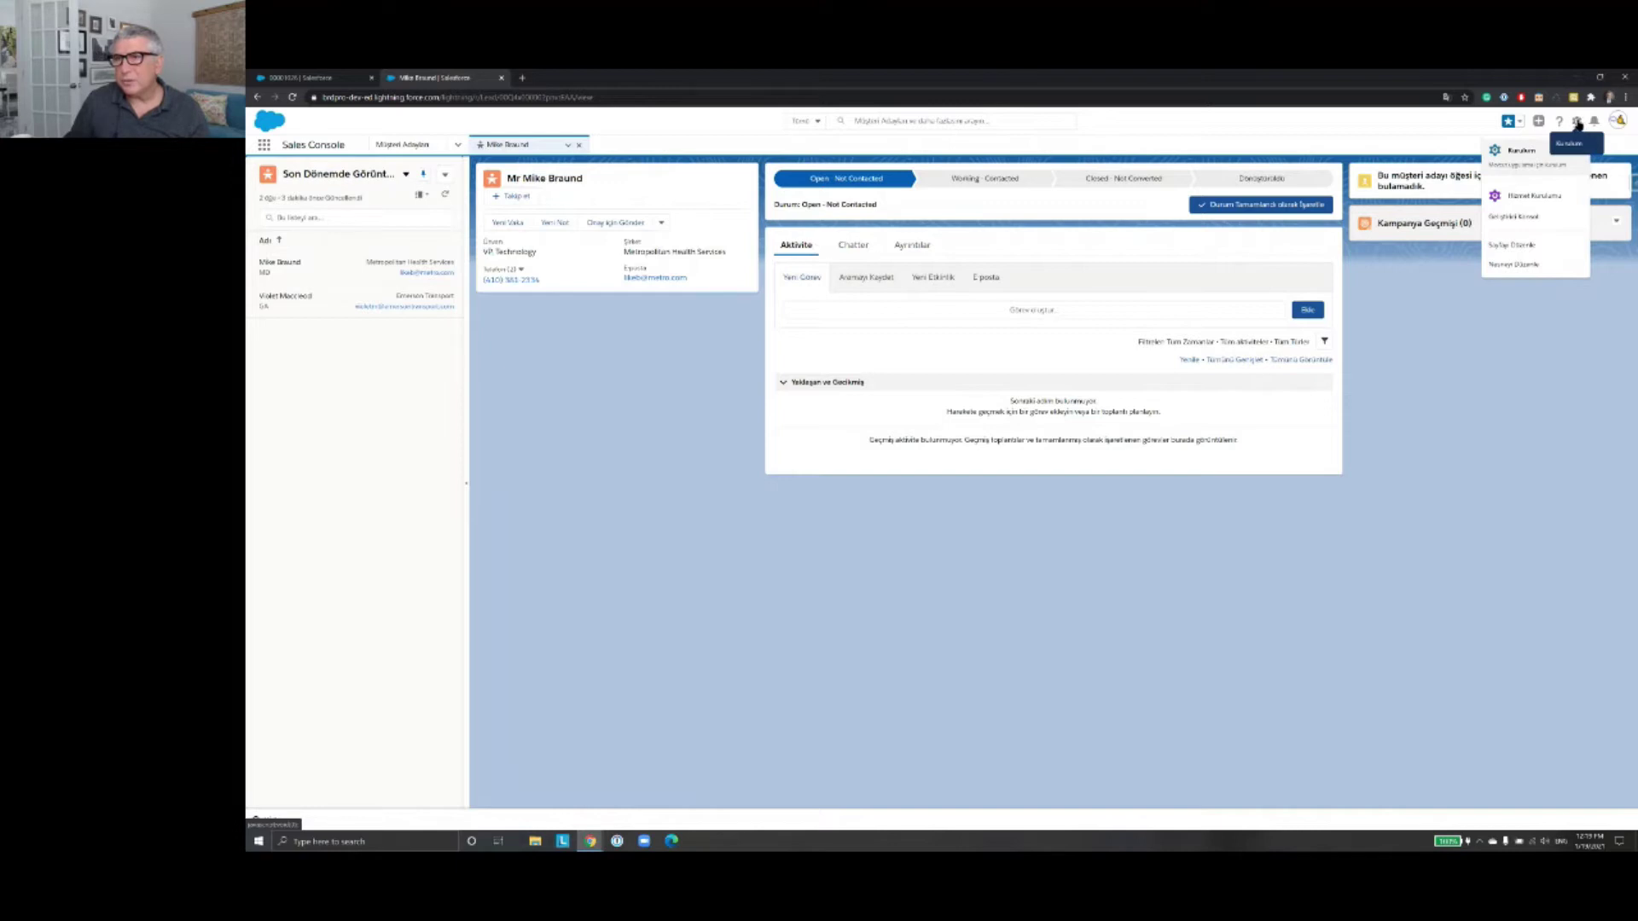
left_click(1595, 126)
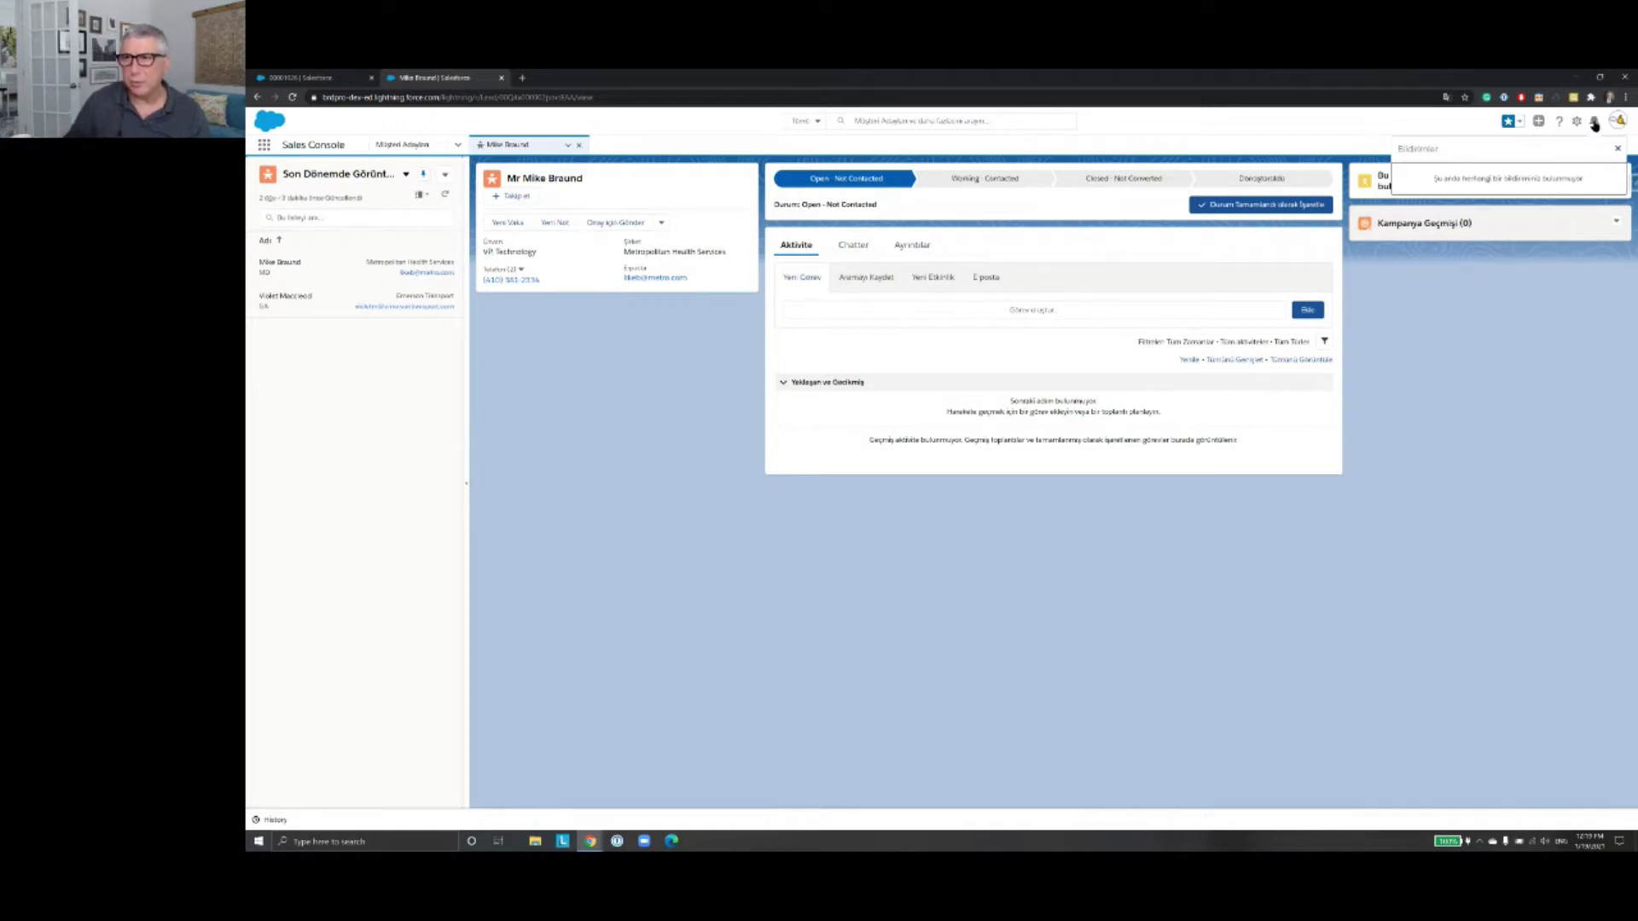
Step: Toggle the bell icon off to hide the Bildirimler panel
left_click(1594, 122)
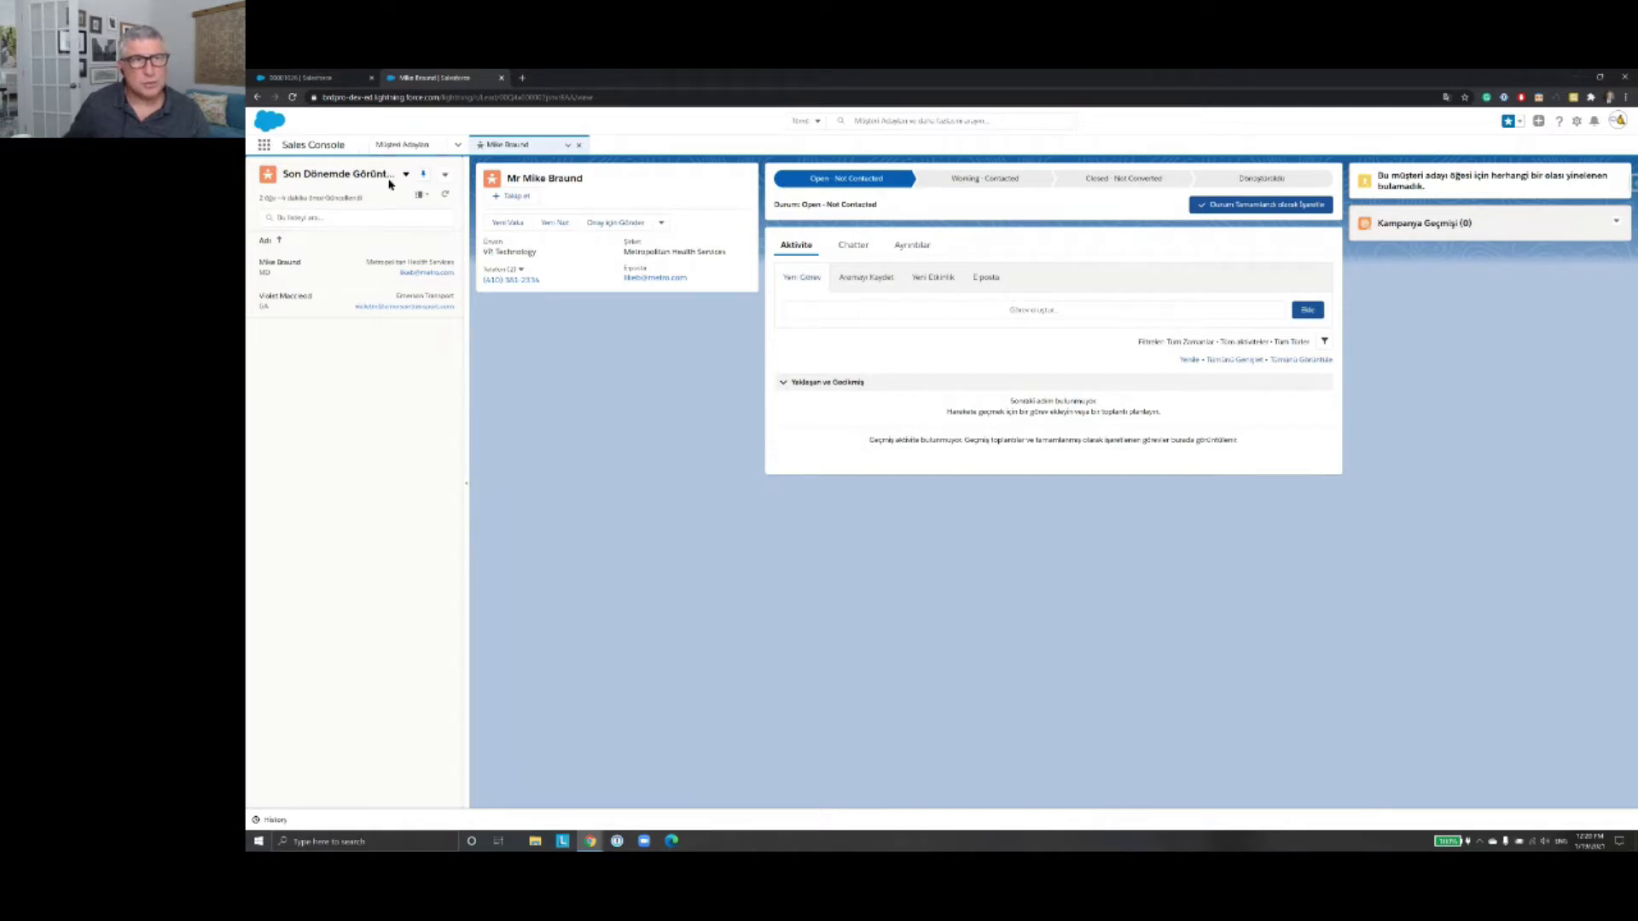
Step: Open your own user profile page from the avatar menu
left_click(1619, 122)
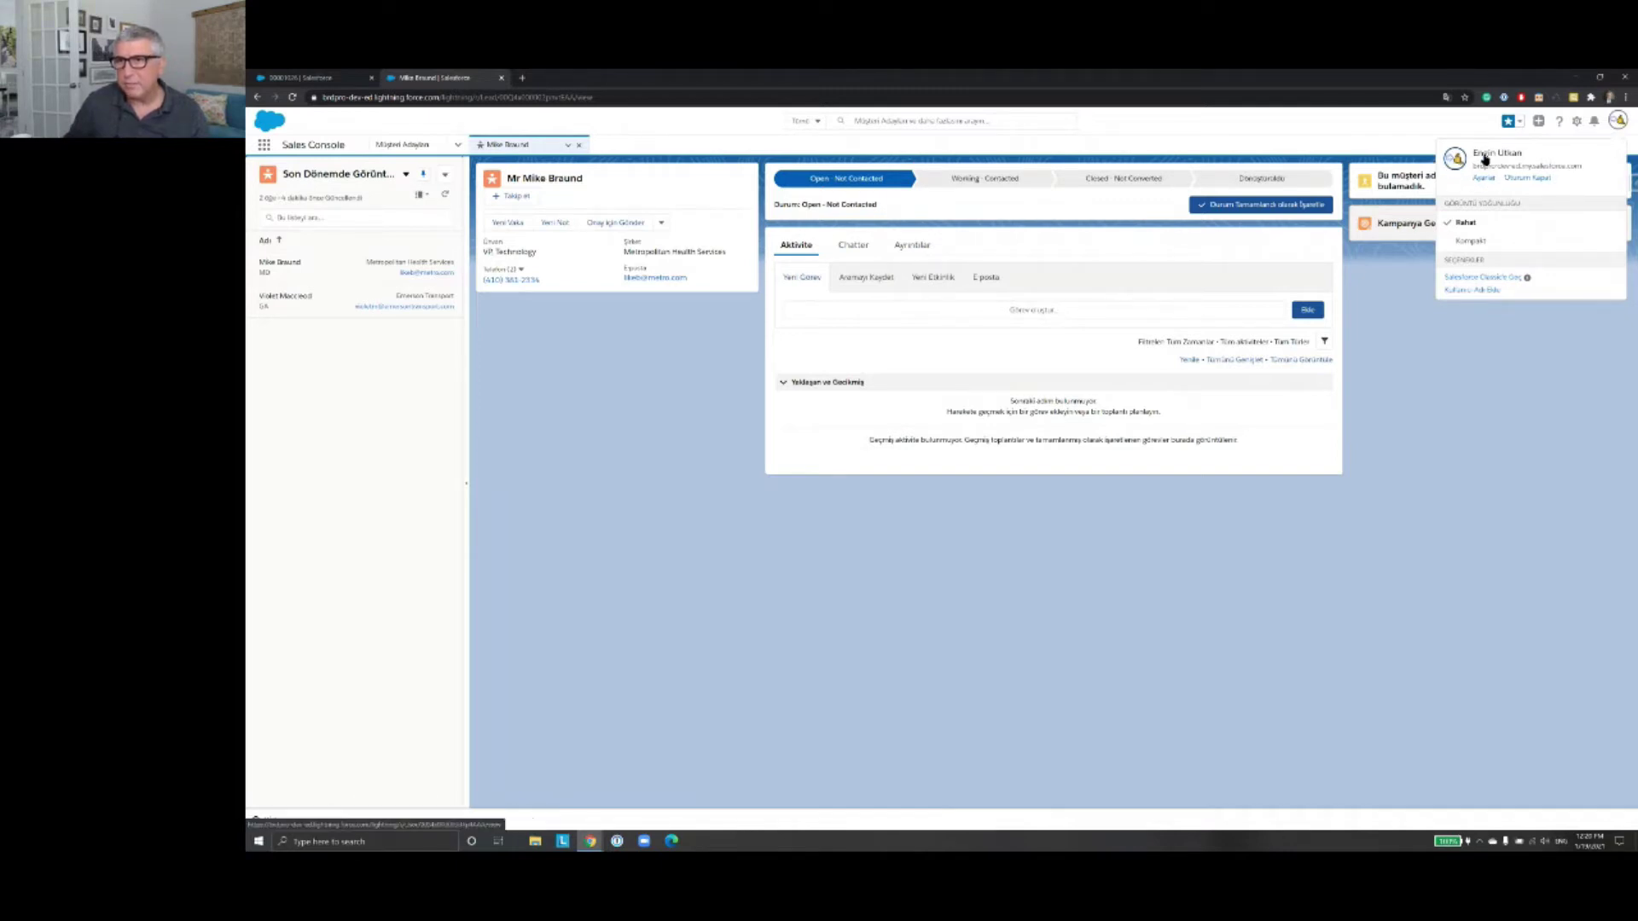
left_click(1489, 158)
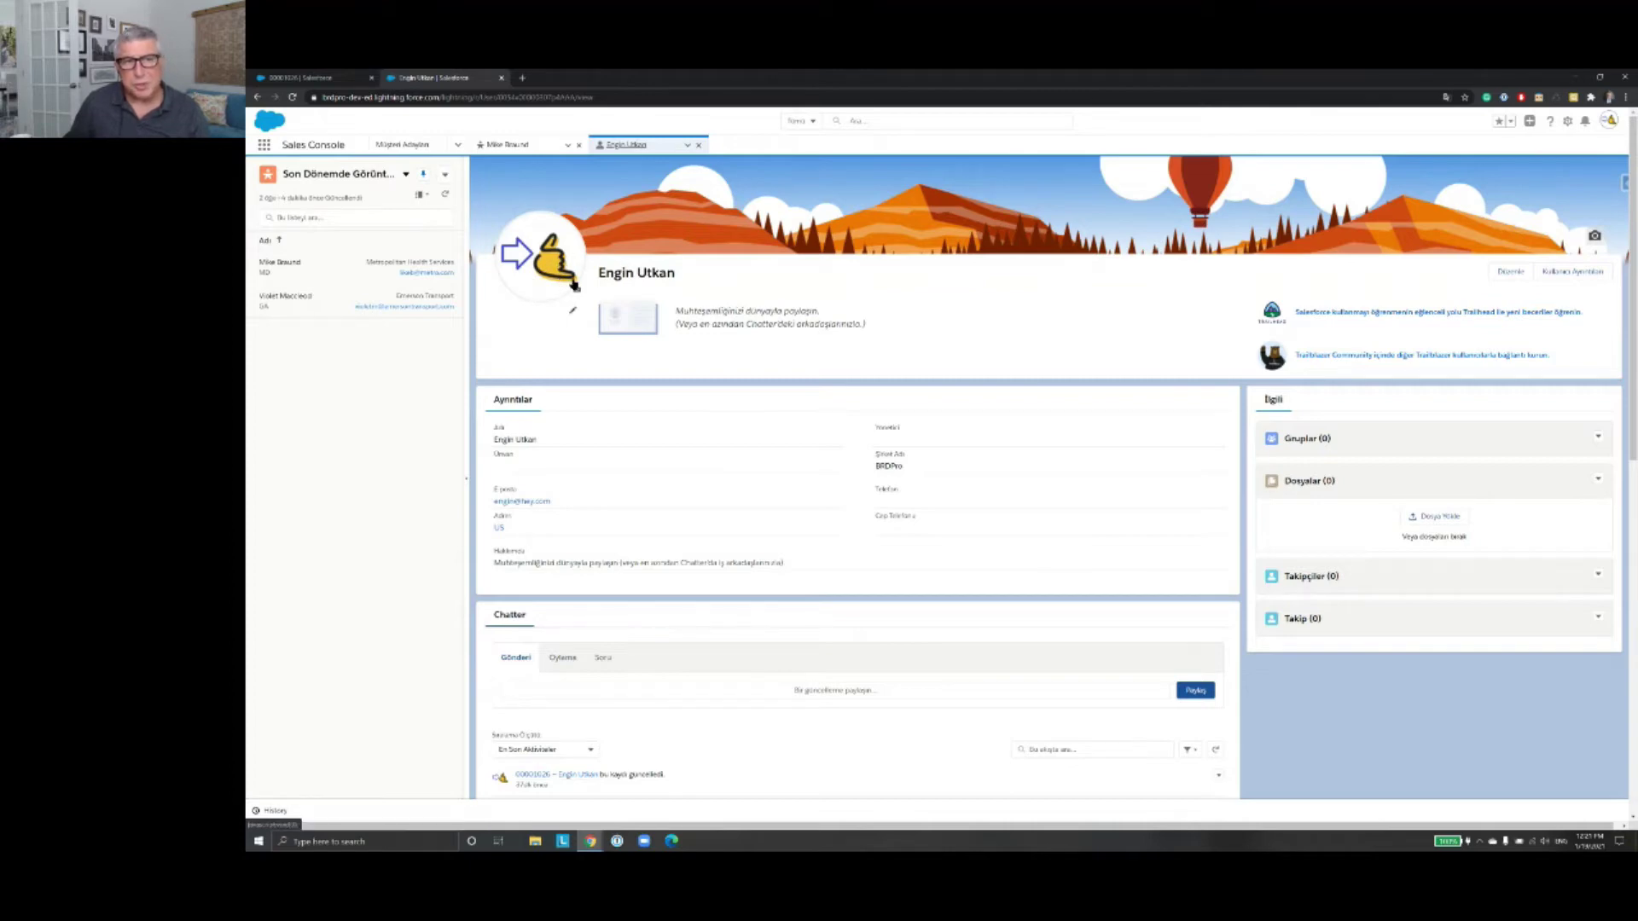
Step: Bring up the profile photo options and scroll through the user's profile record
left_click(576, 293)
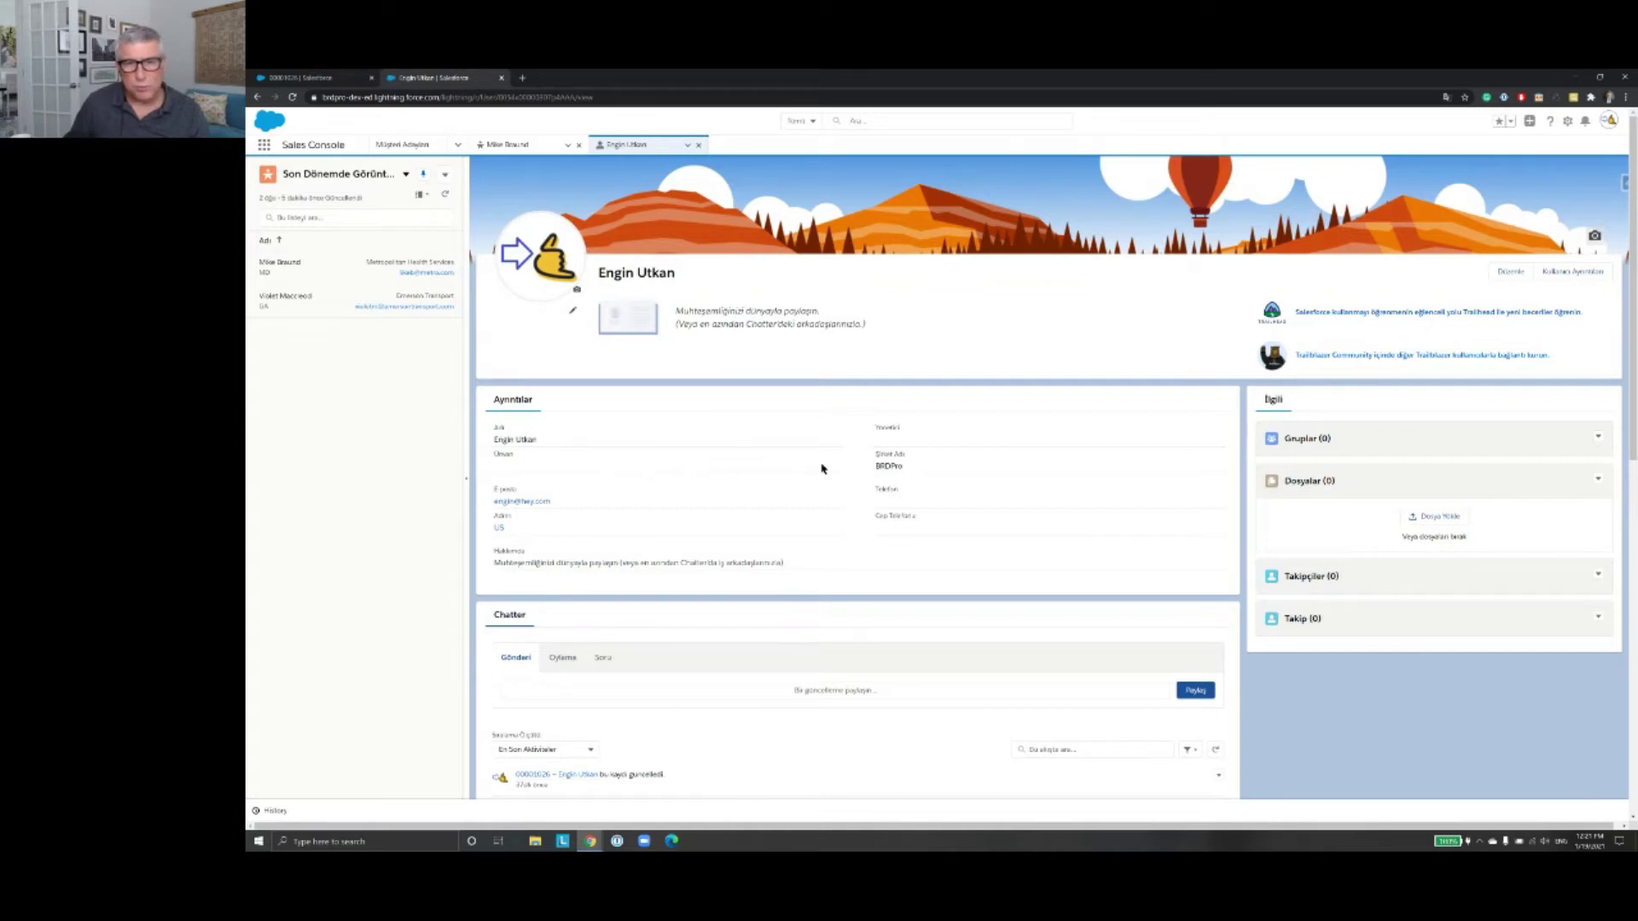
scroll(822, 471, "down", 5)
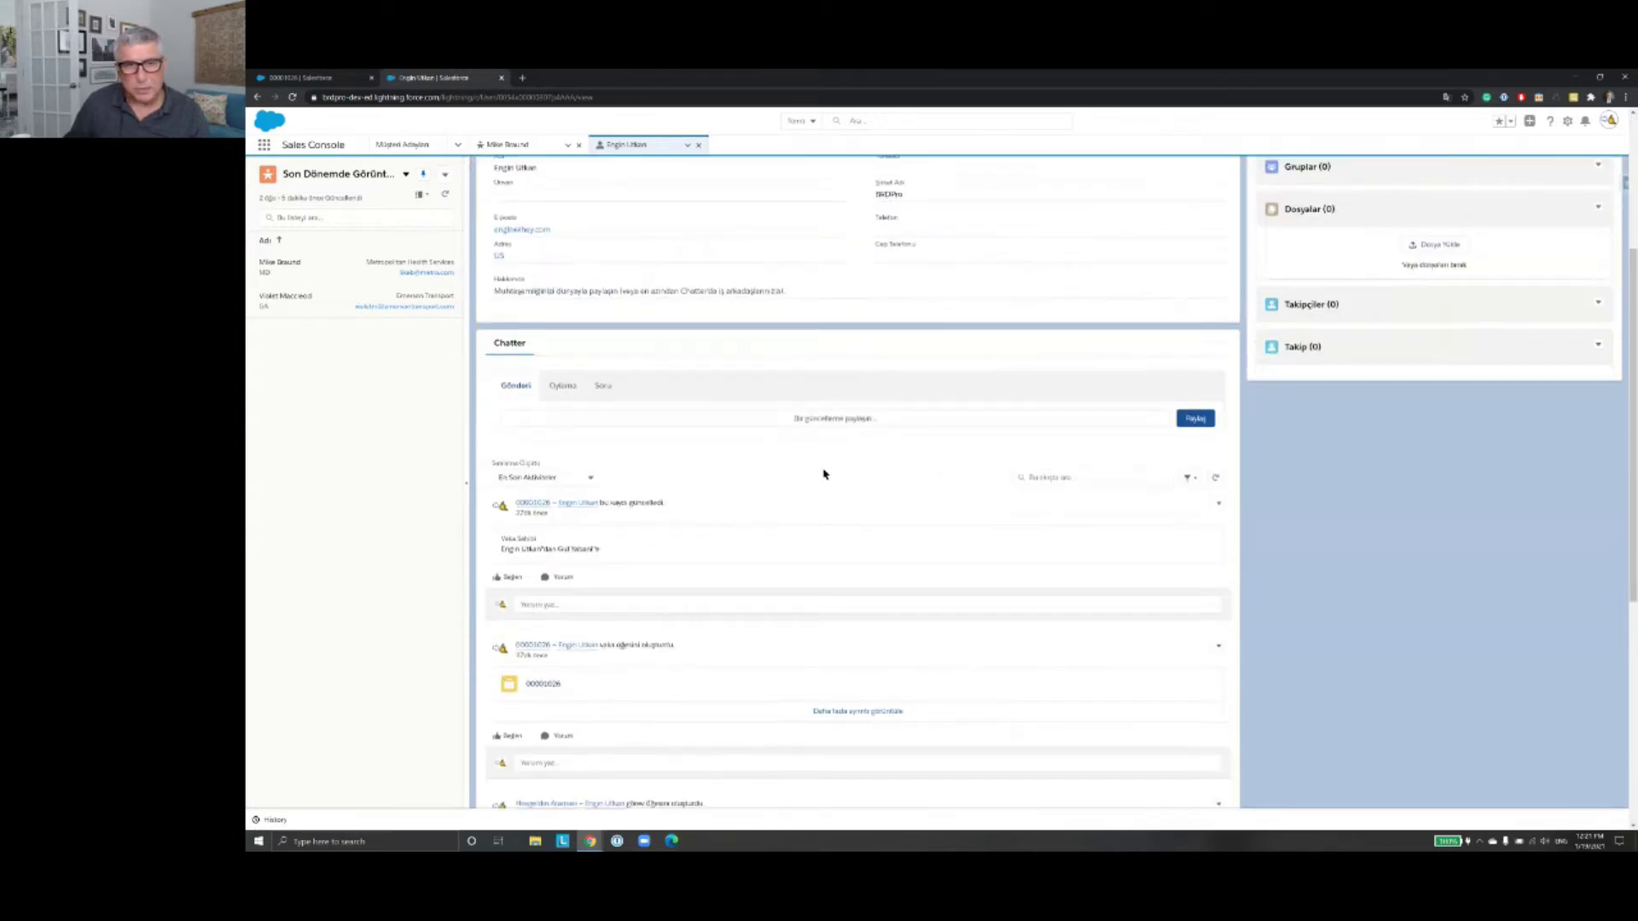
scroll(832, 426, "up", 5)
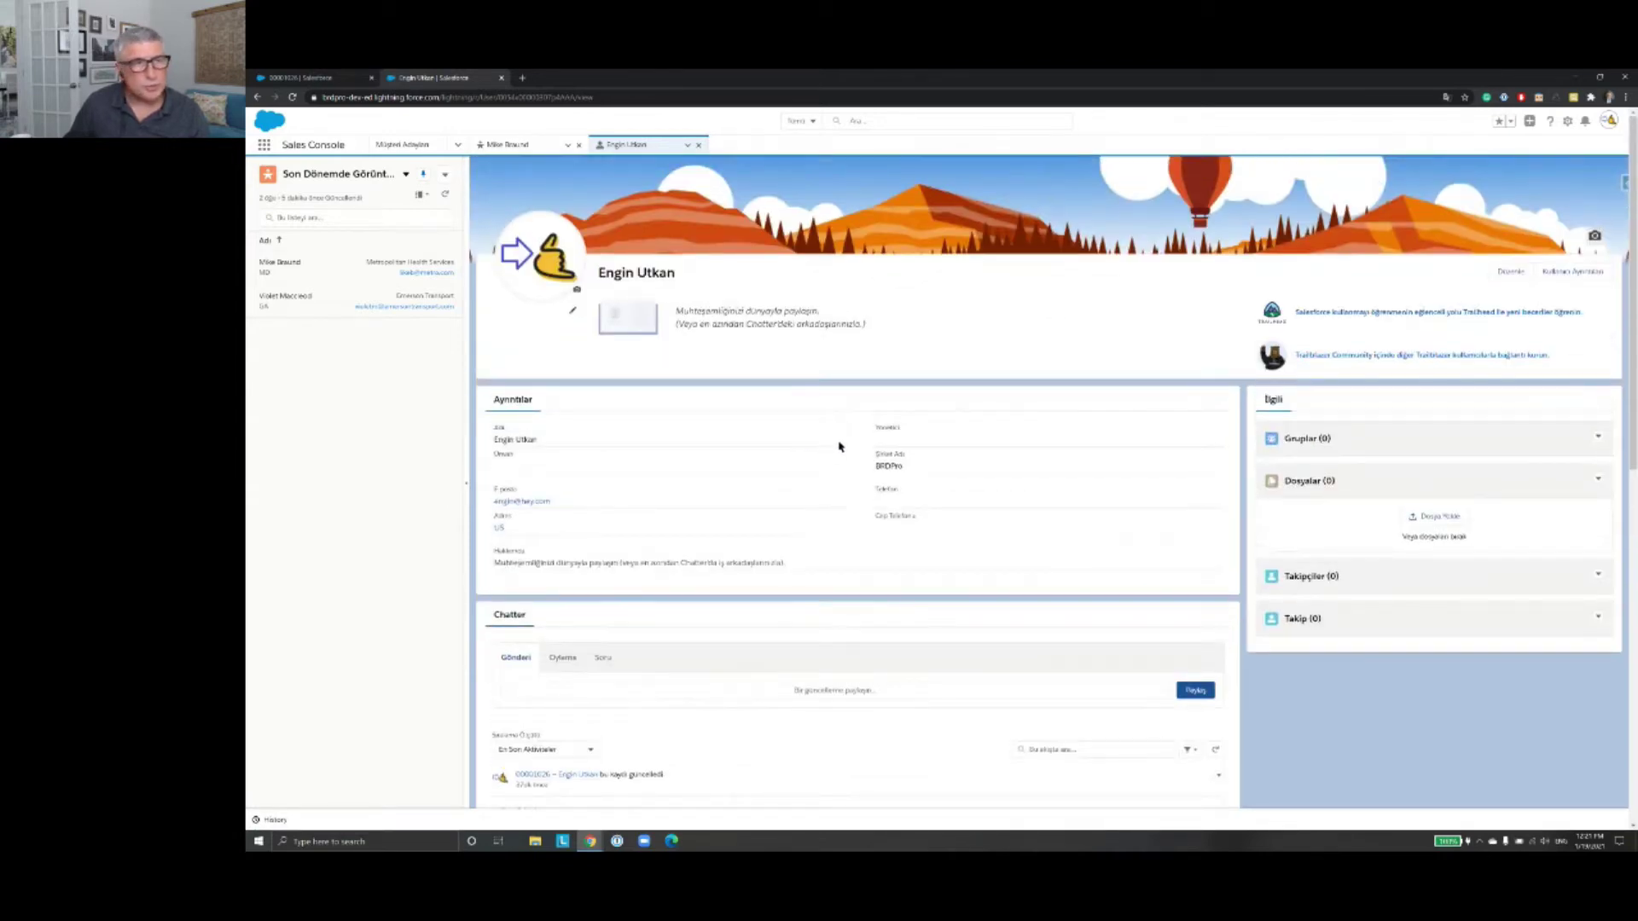
scroll(849, 452, "down", 2)
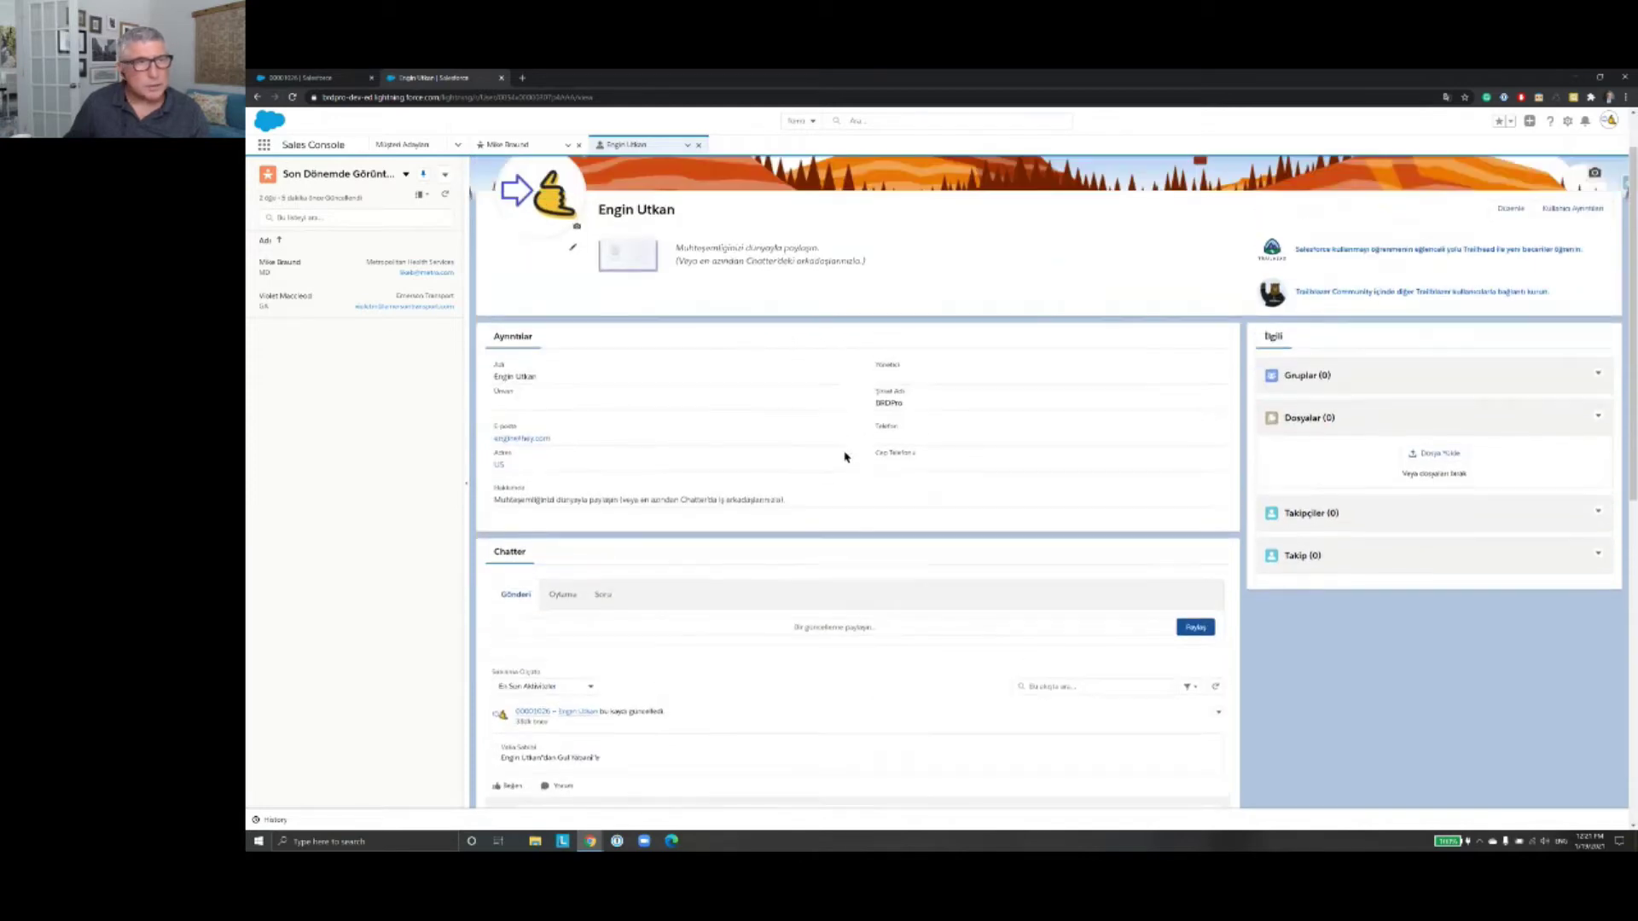
scroll(819, 448, "up", 2)
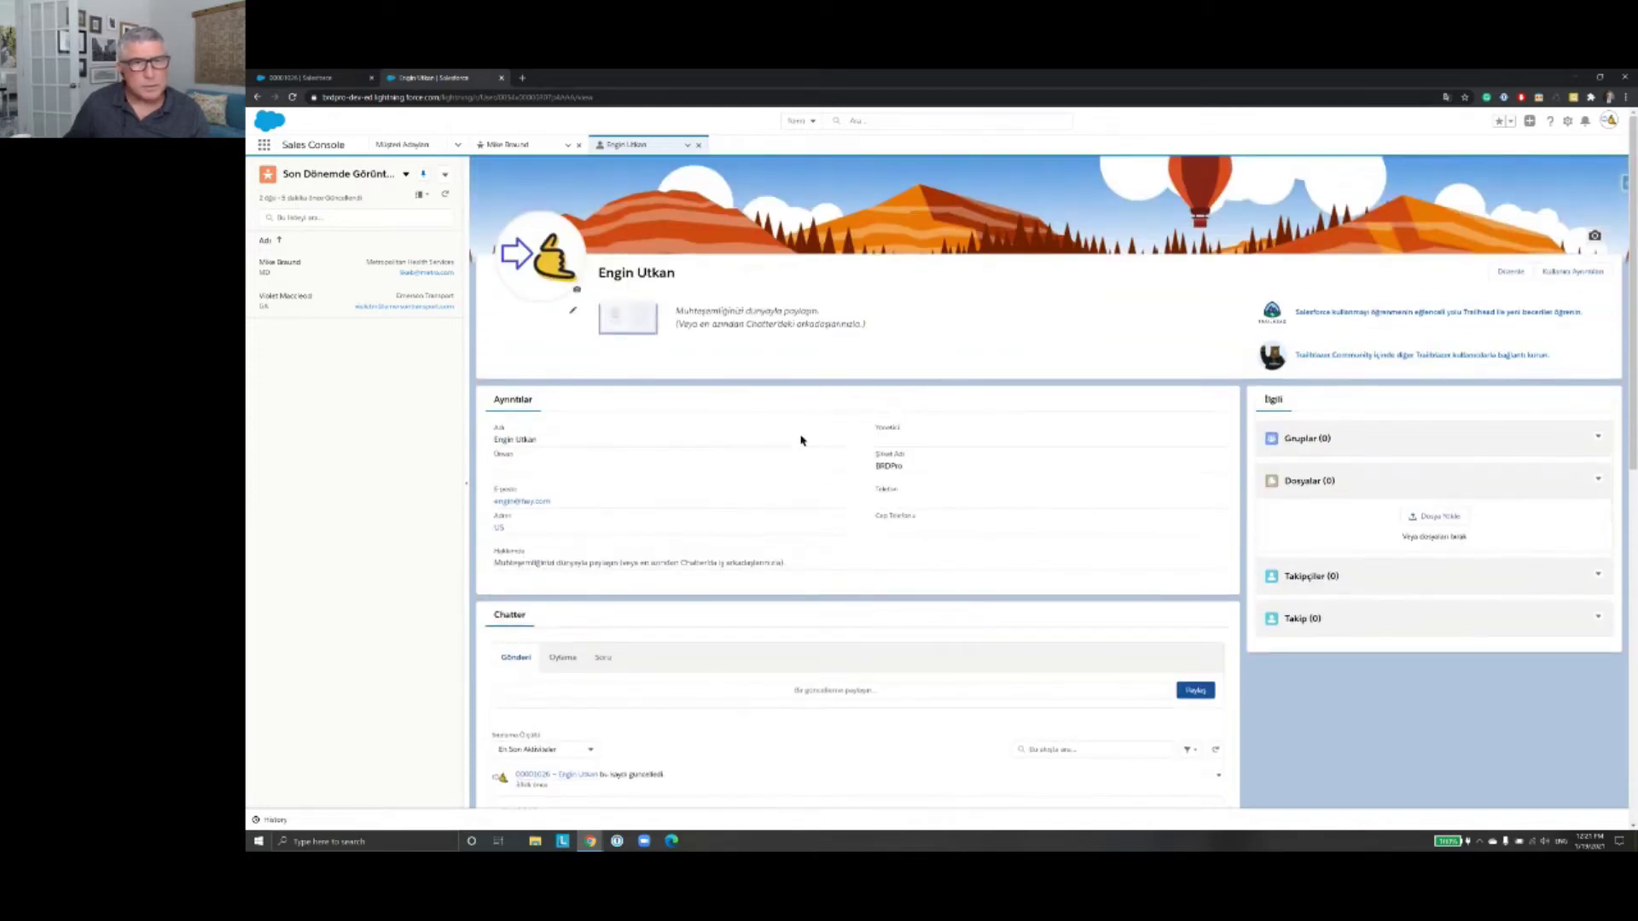
Step: Open the profile edit form, close it without saving, and show the avatar's profile menu
left_click(1517, 275)
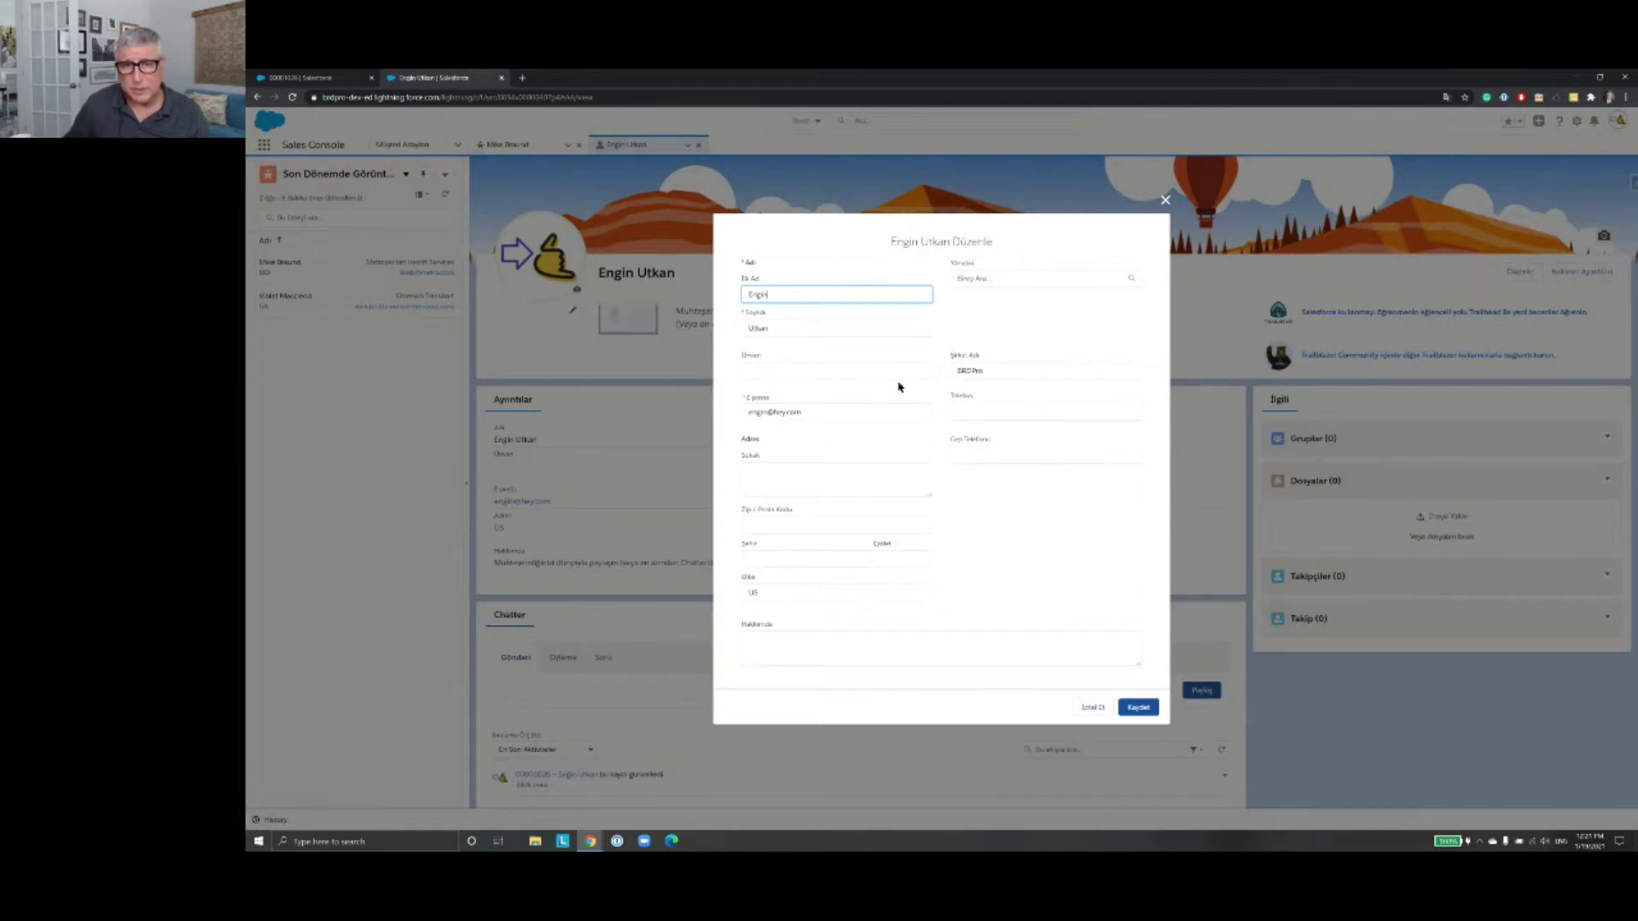
left_click(1166, 201)
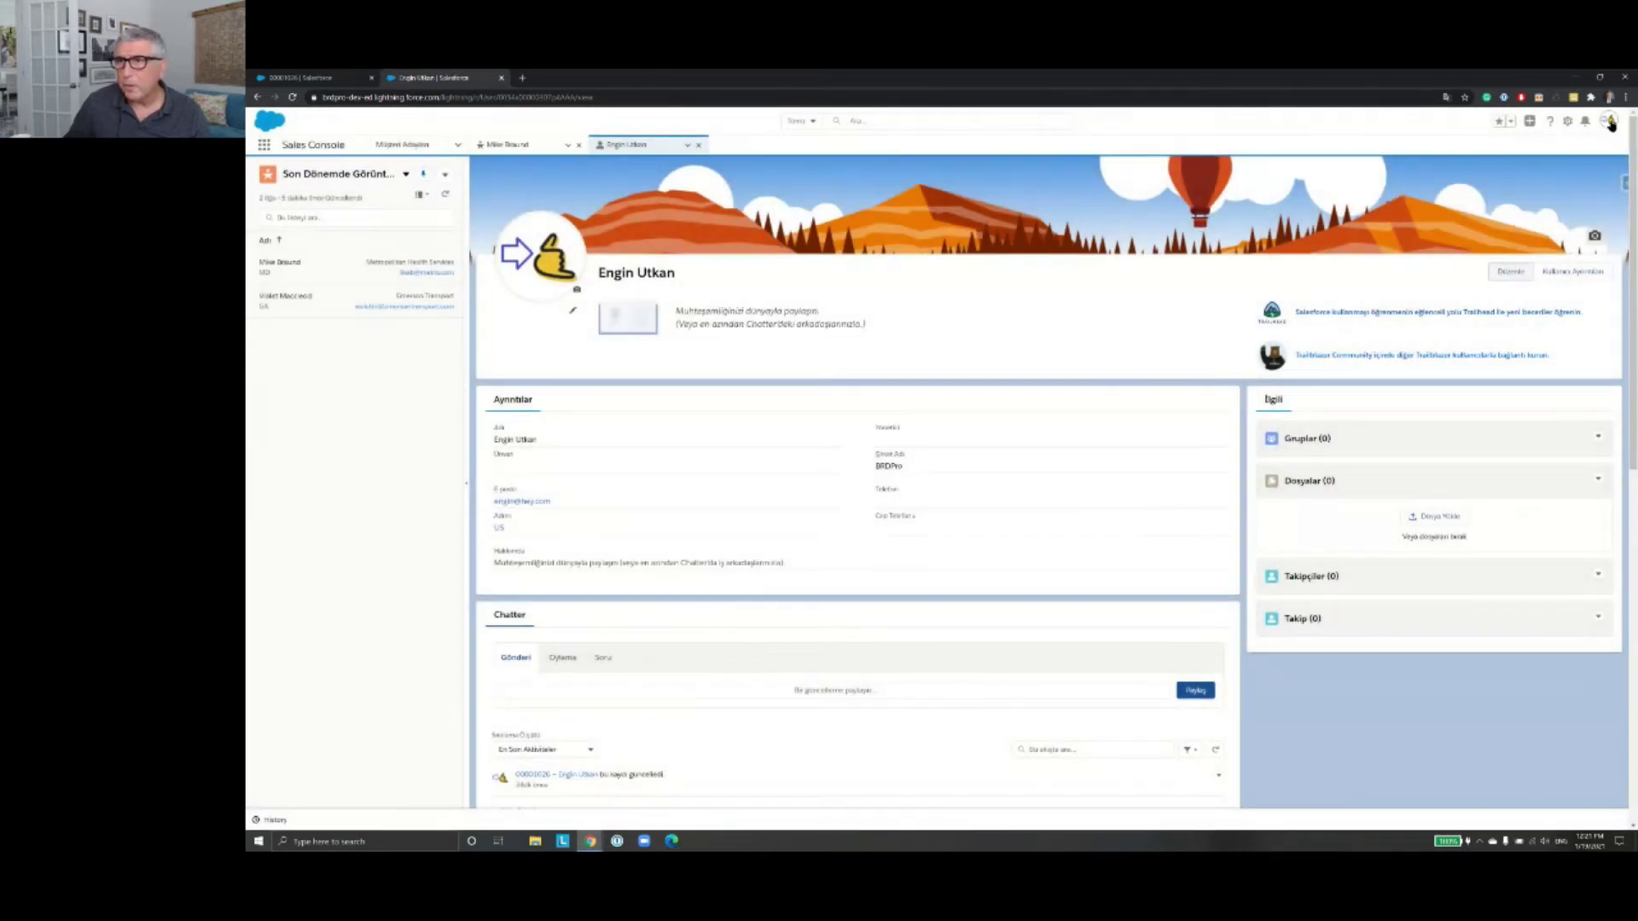
left_click(1610, 122)
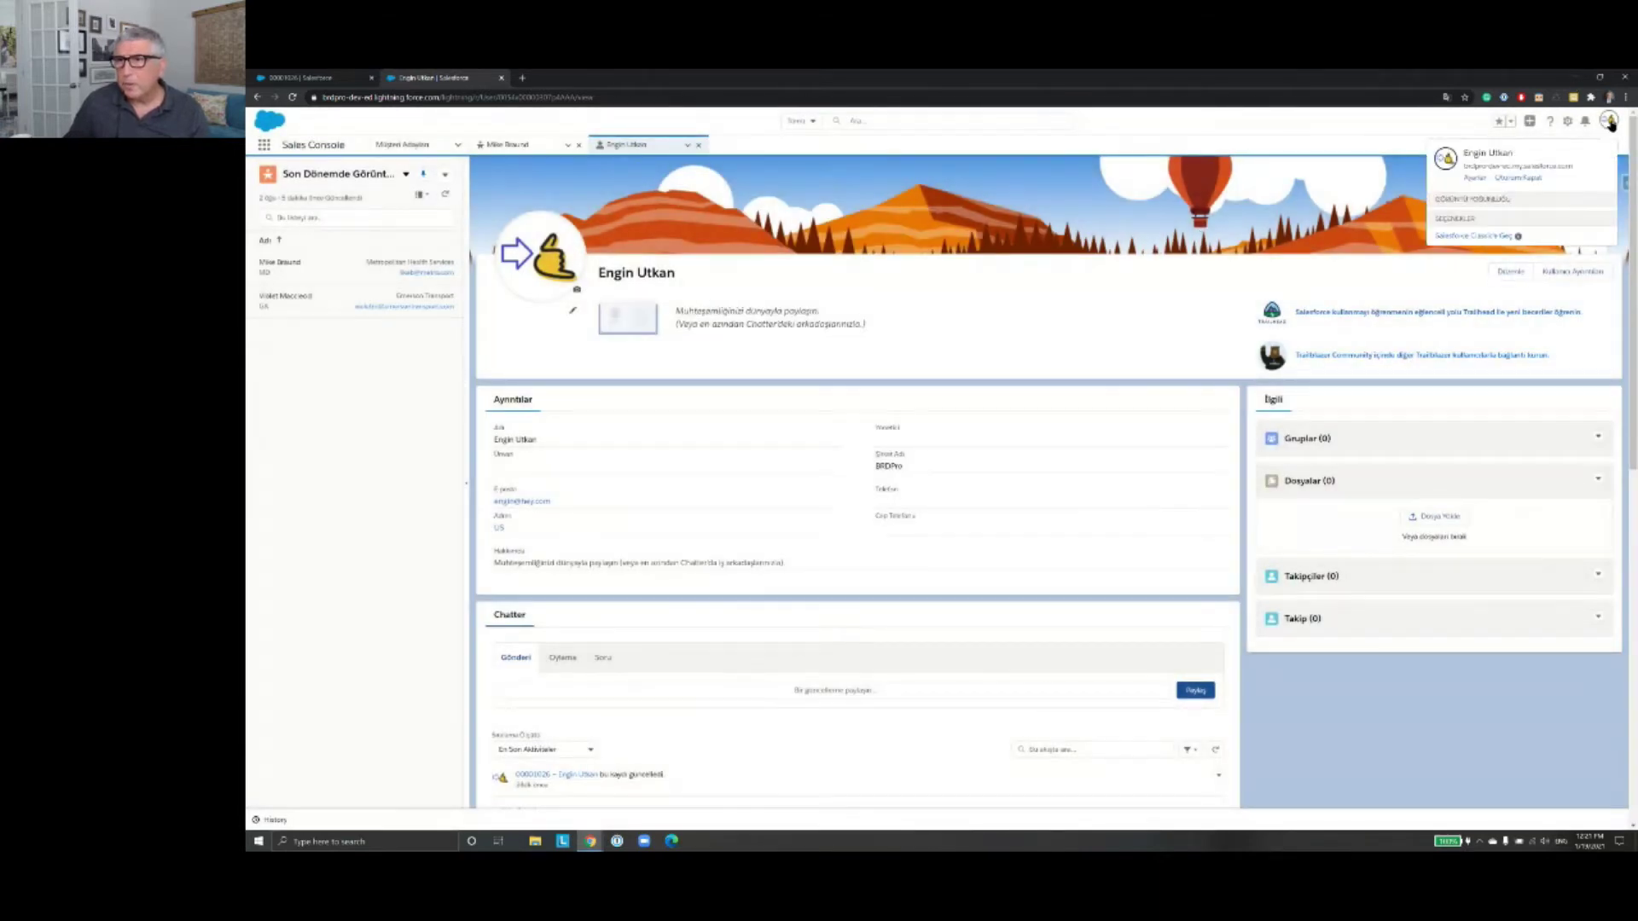
Step: Open Kişisel Bilgiler from Ayarlar and hide the recently viewed side list
left_click(1480, 181)
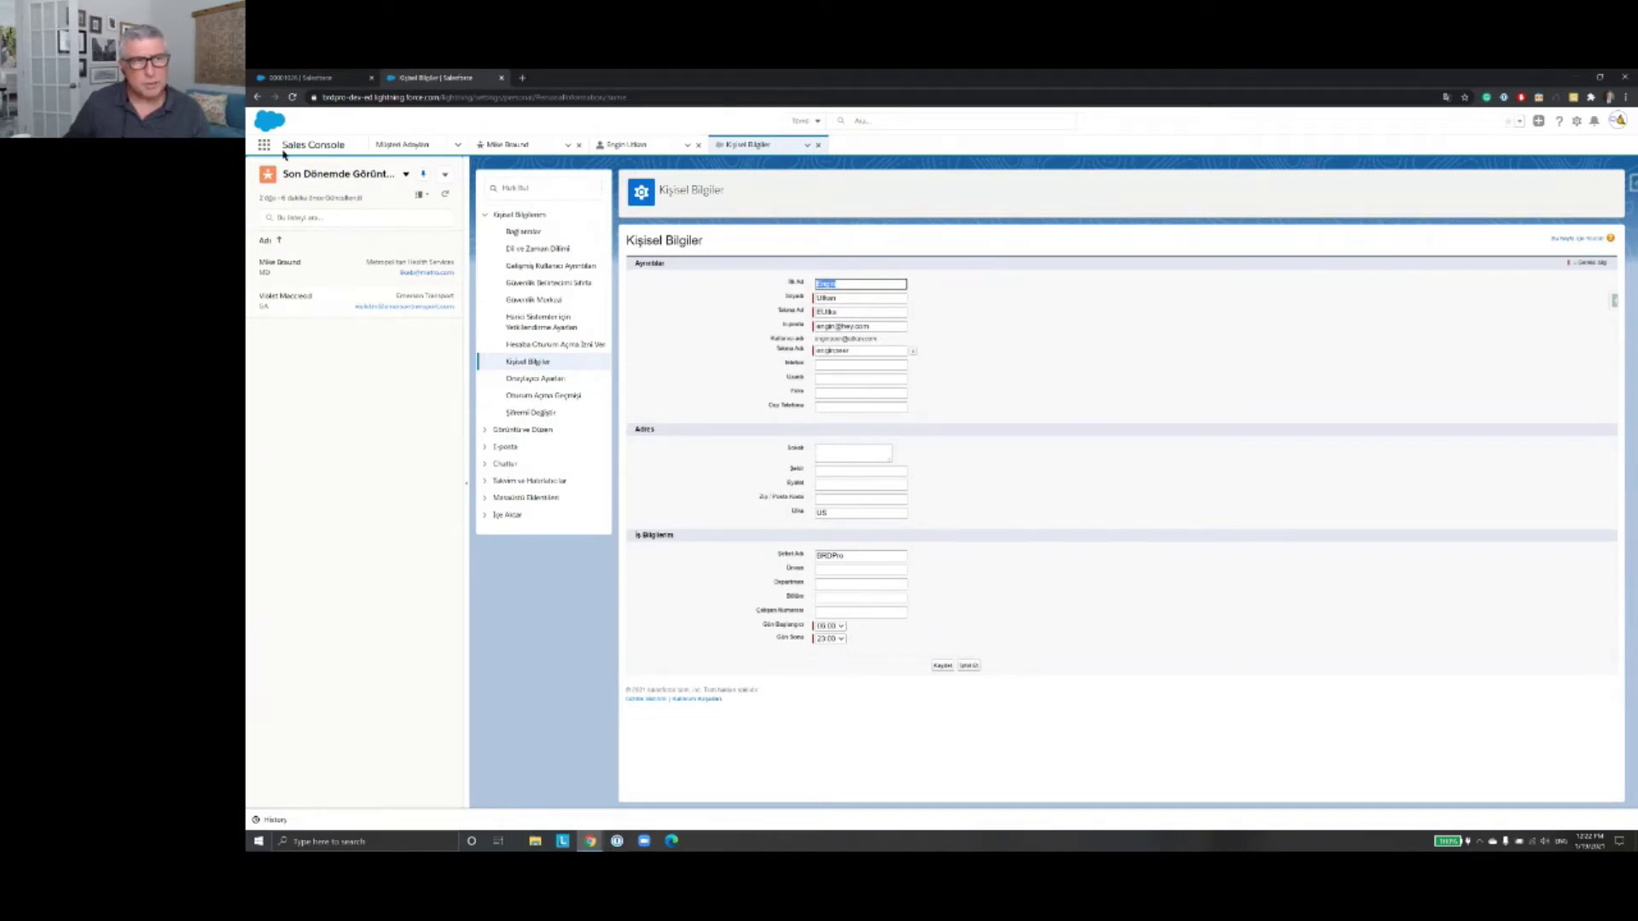
left_click(463, 485)
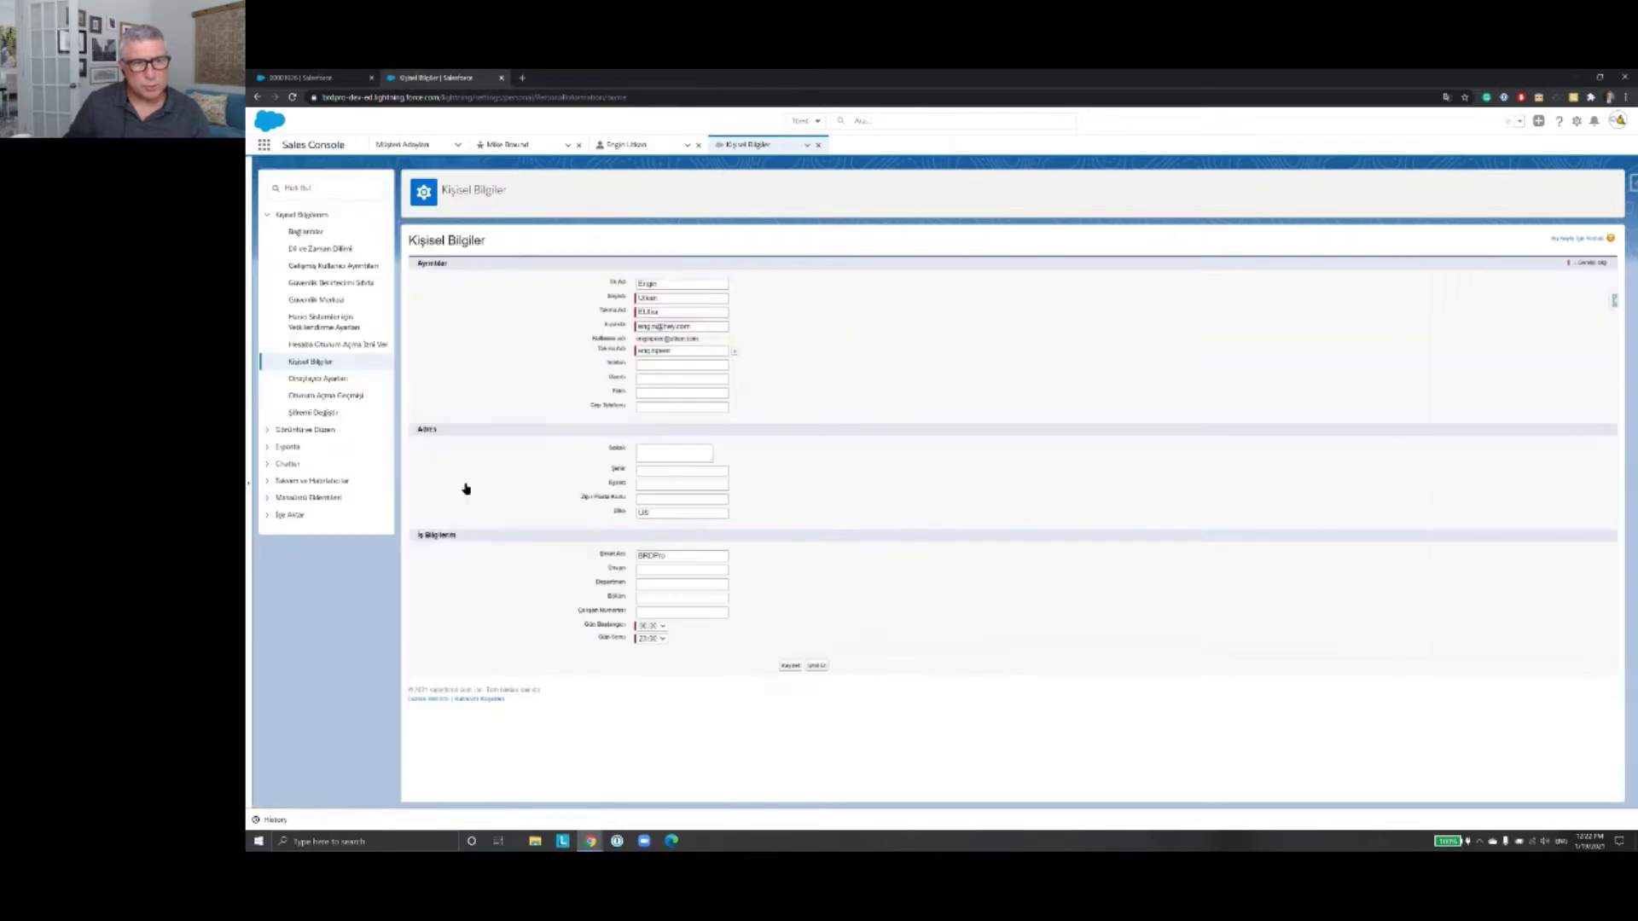
Step: Toggle the recently viewed panel, then close the Kişisel Bilgiler and user profile tabs
left_click(254, 488)
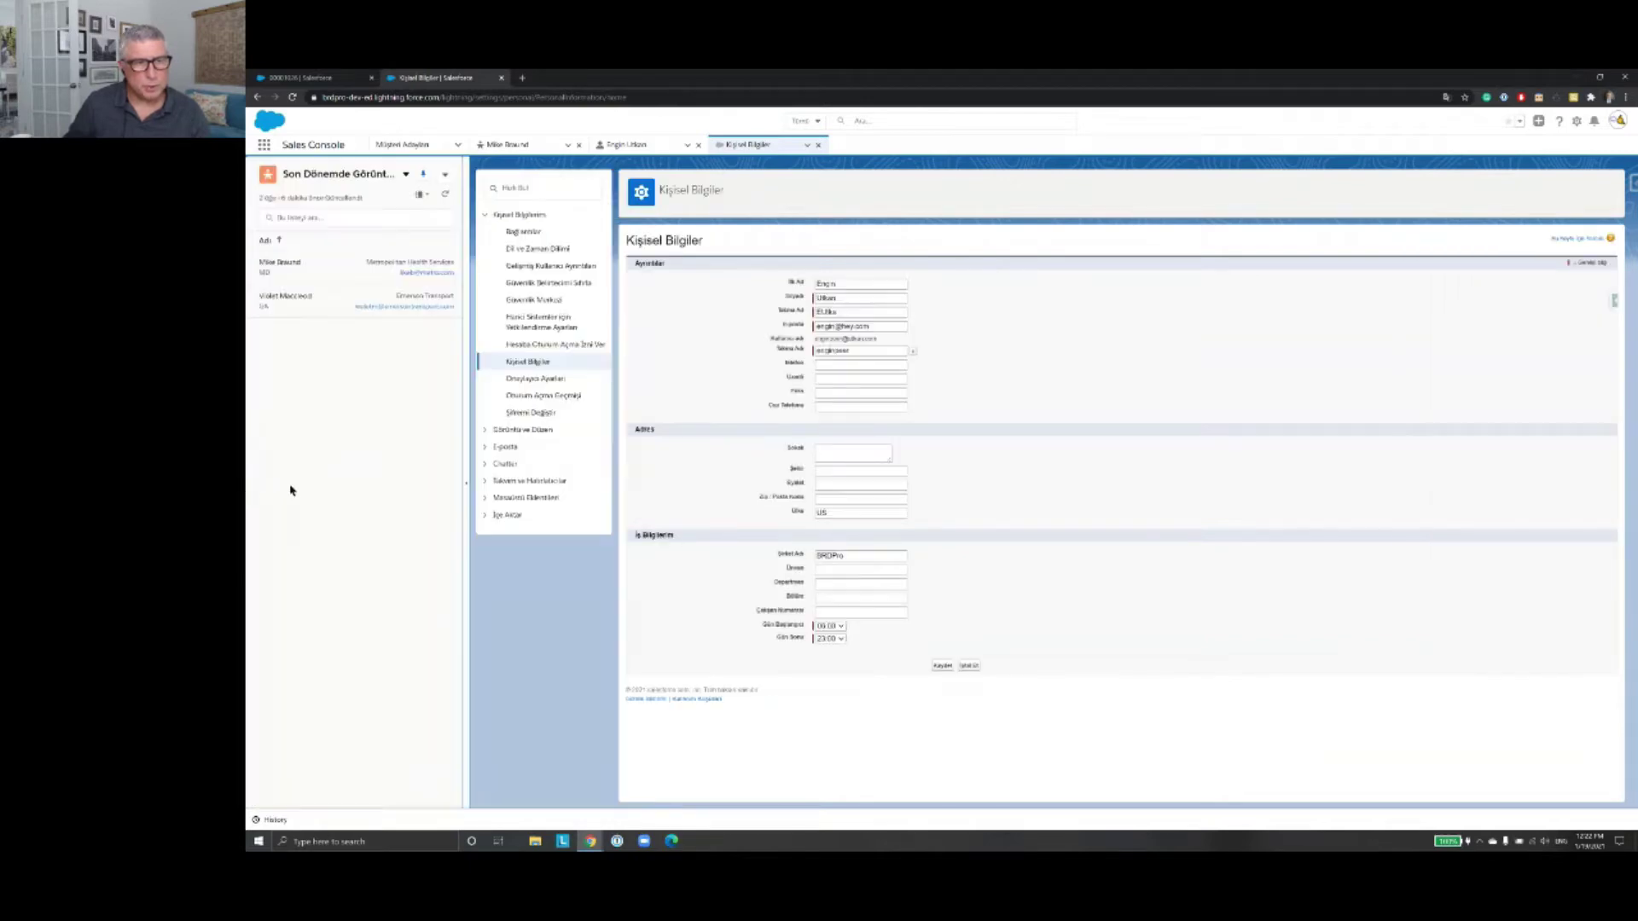
left_click(466, 490)
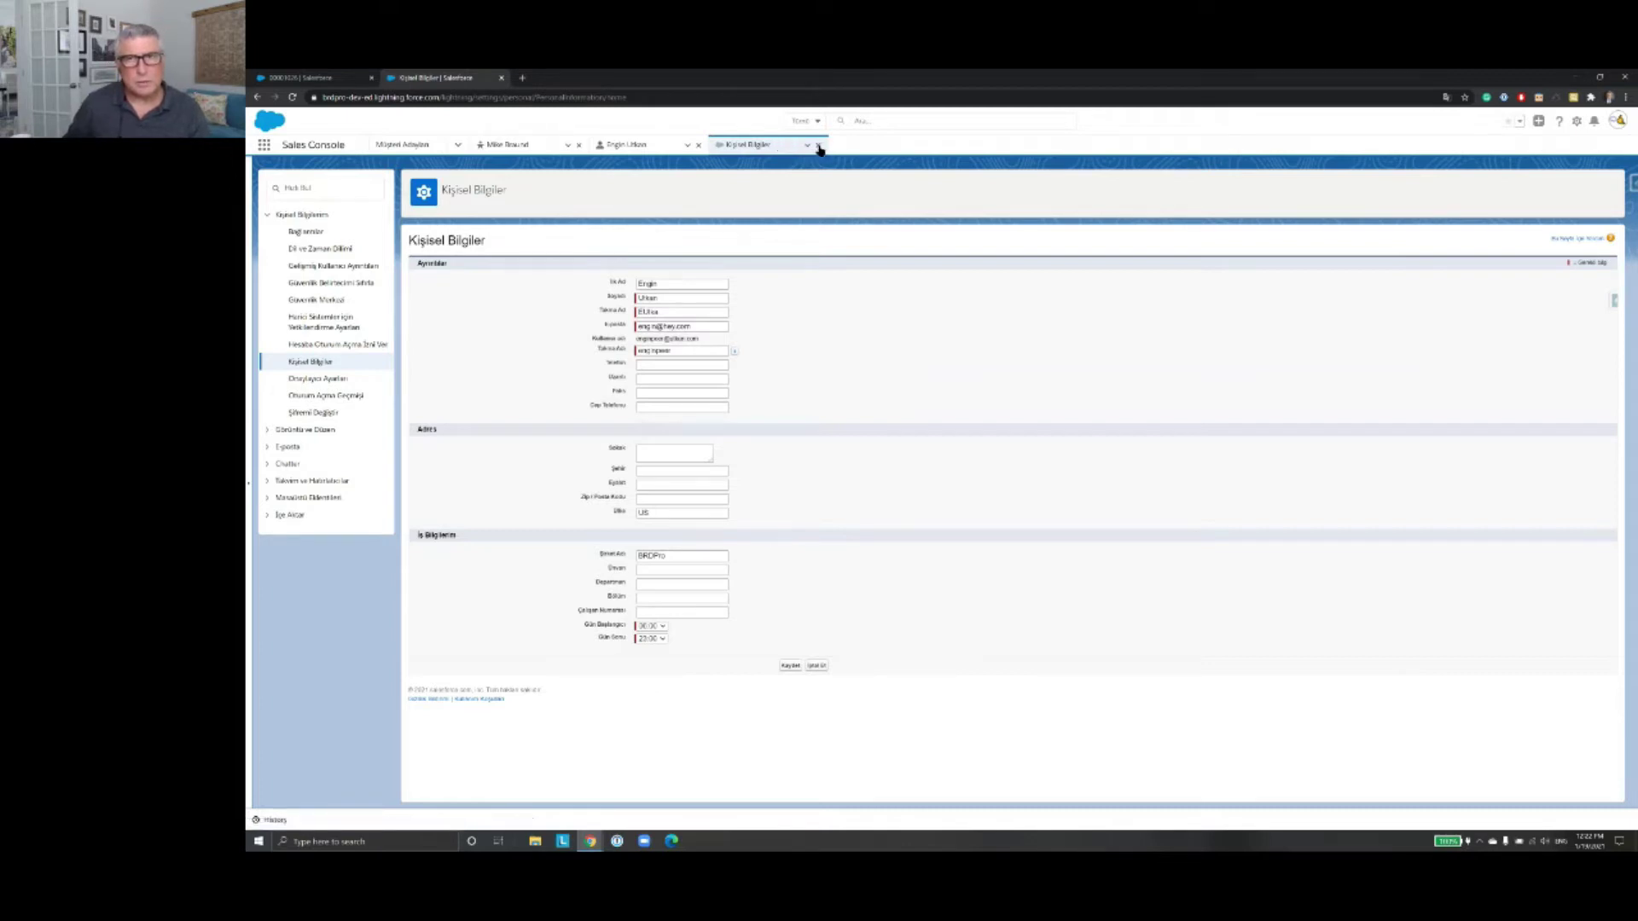
left_click(818, 147)
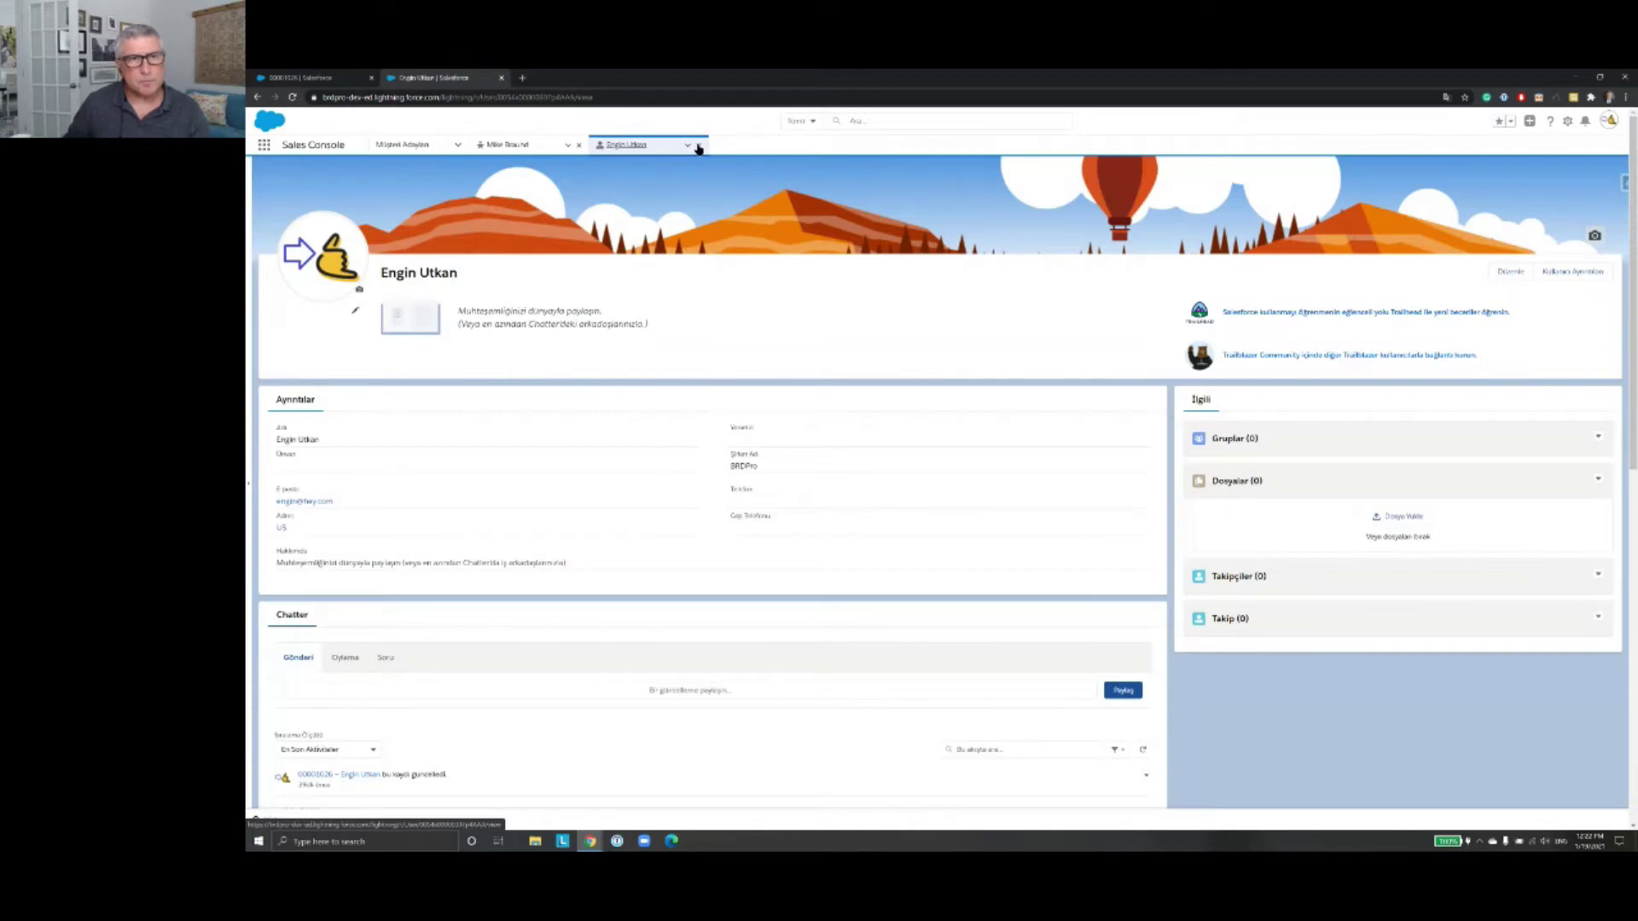
left_click(697, 147)
Step: Close the lead record tab and open Setup from the gear menu in a new tab
left_click(578, 148)
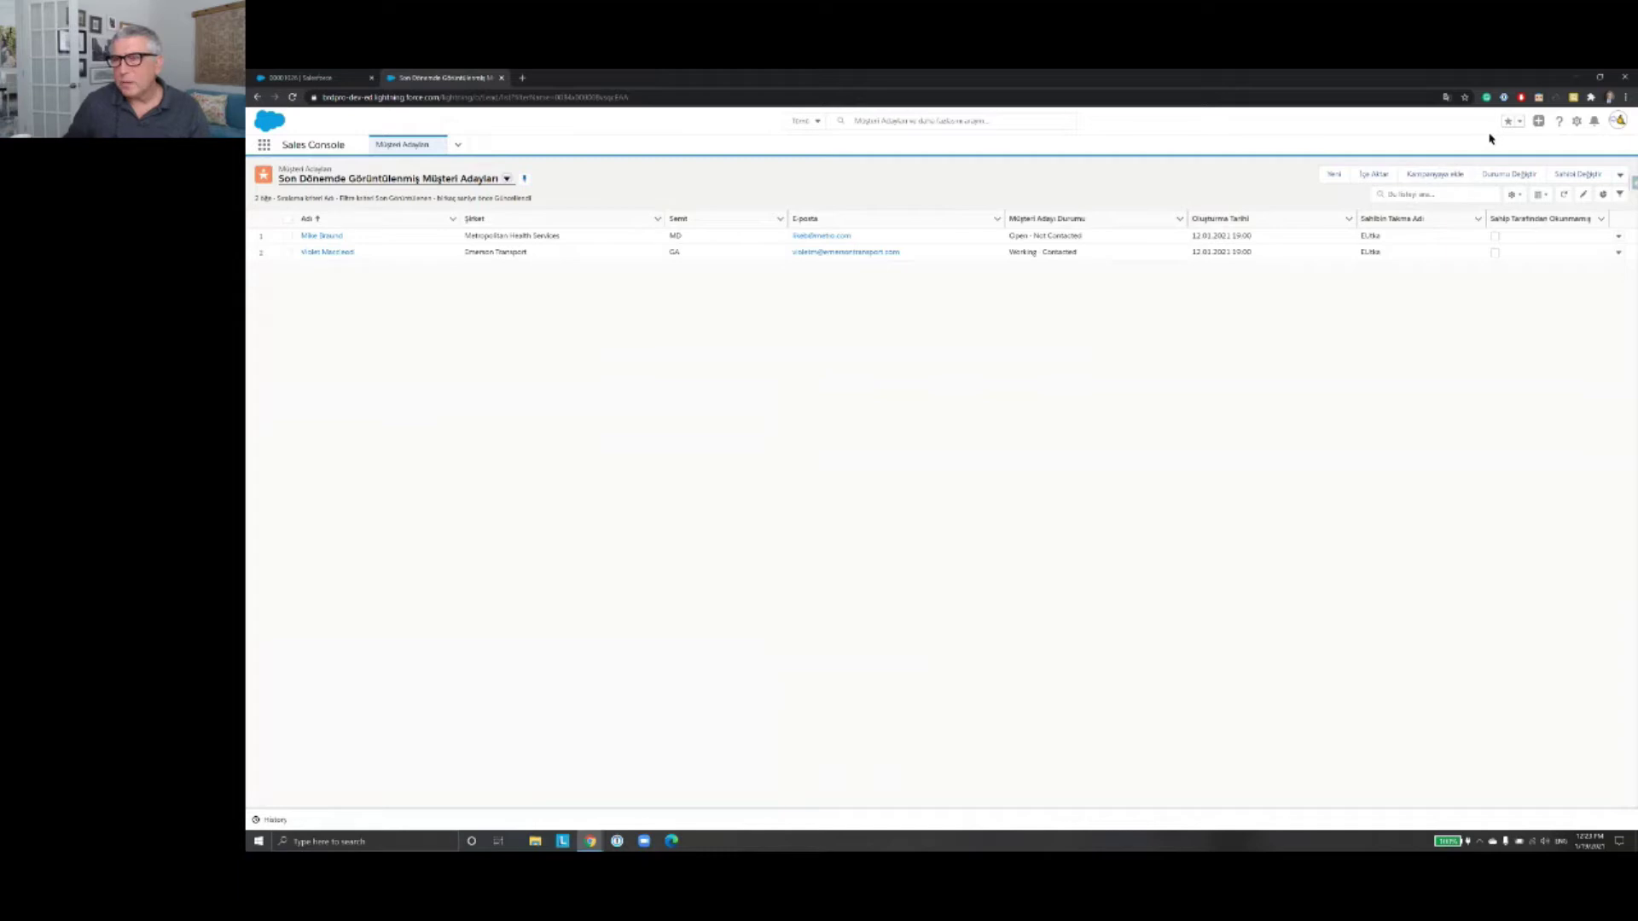
left_click(1576, 122)
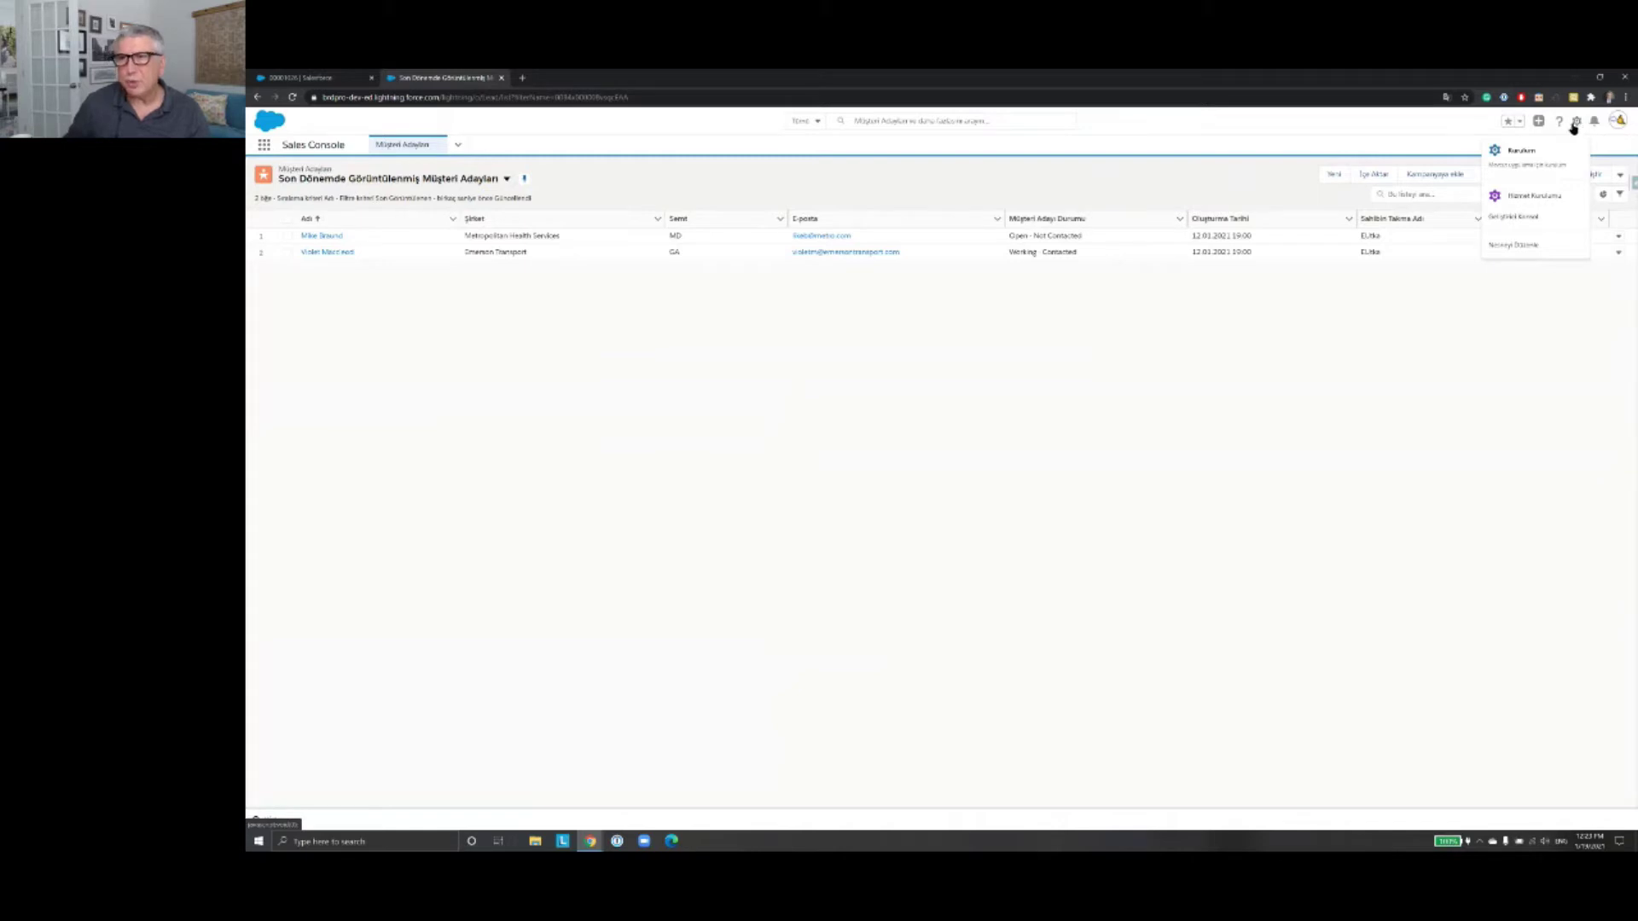
left_click(1531, 162)
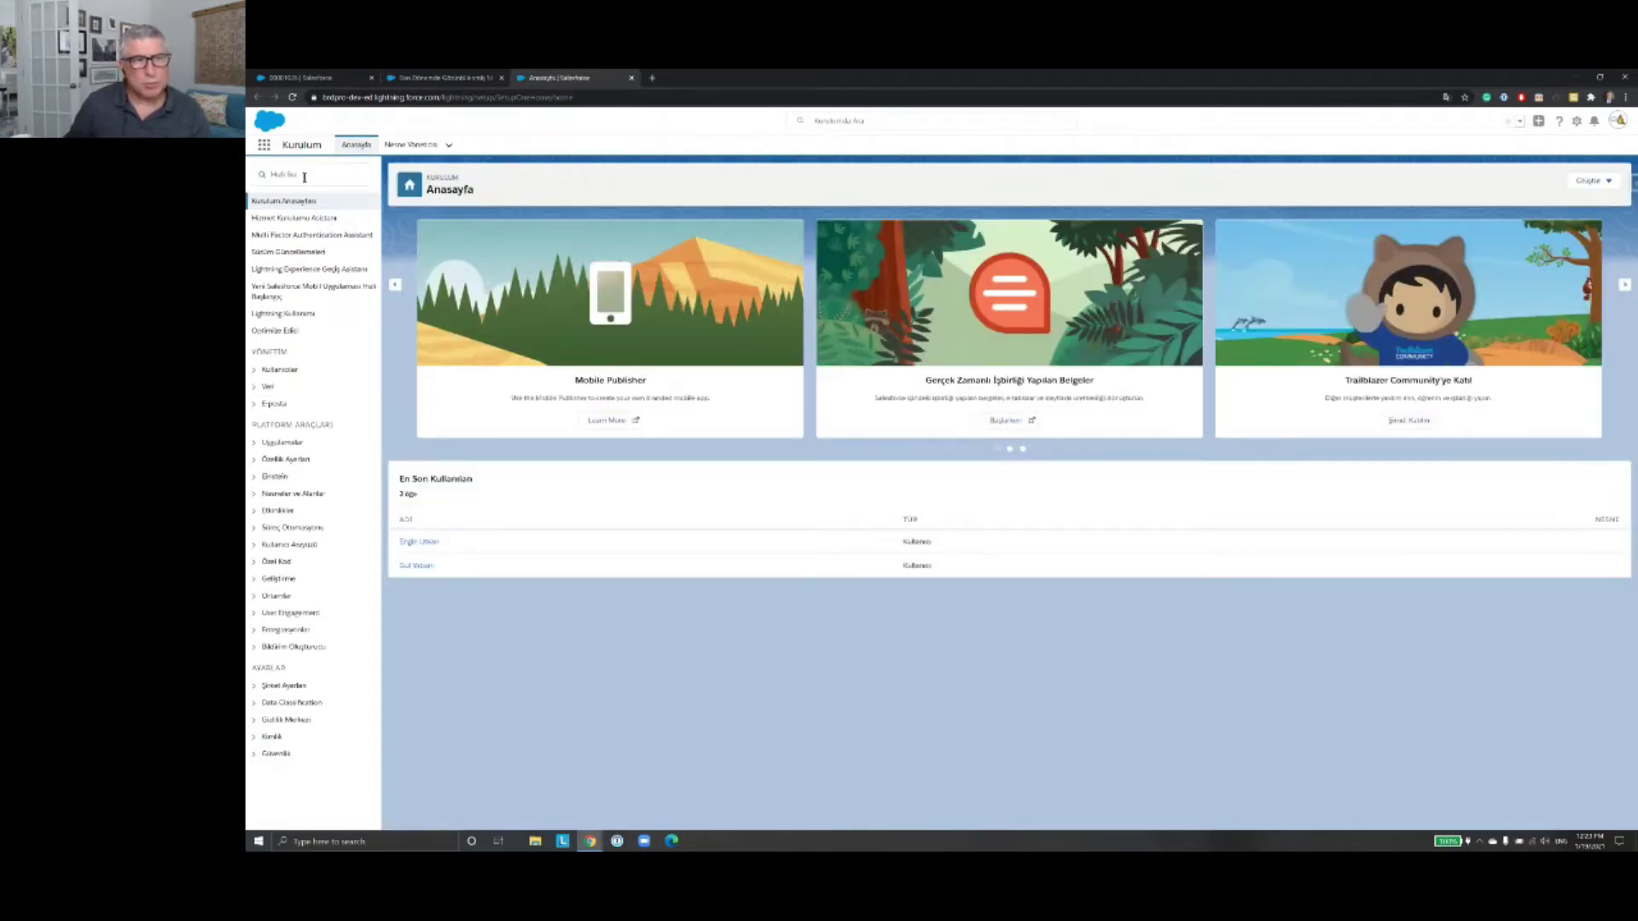
left_click(305, 177)
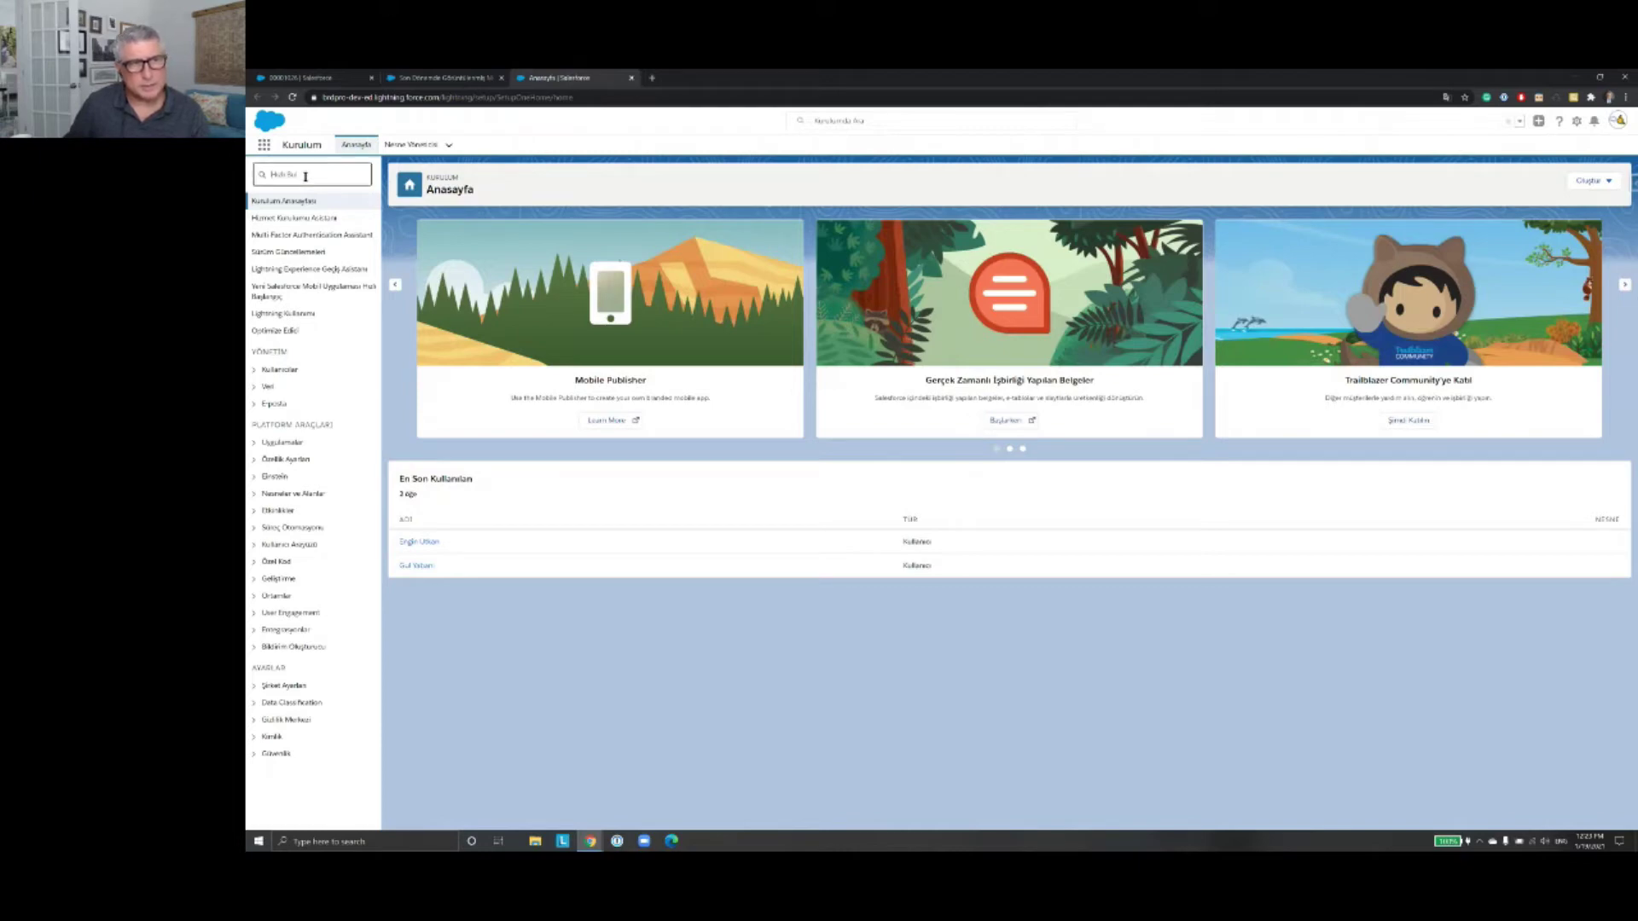
Step: Quick Find 'kulla', open the Kullanıcılar users page, then return to the leads tab
type("ku")
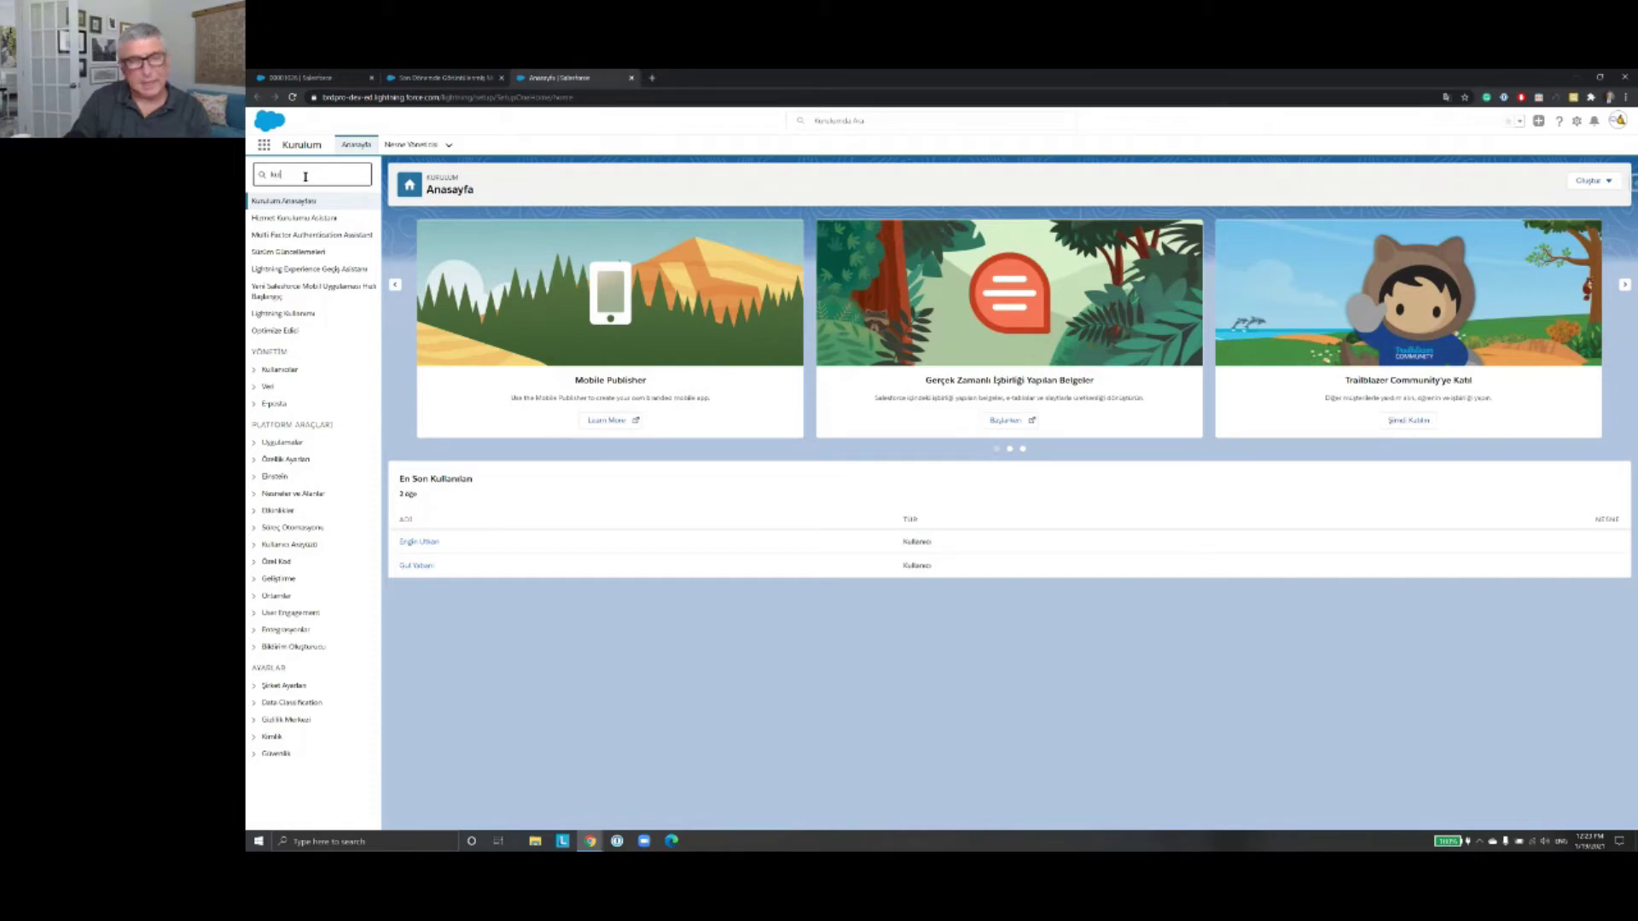
type("llan")
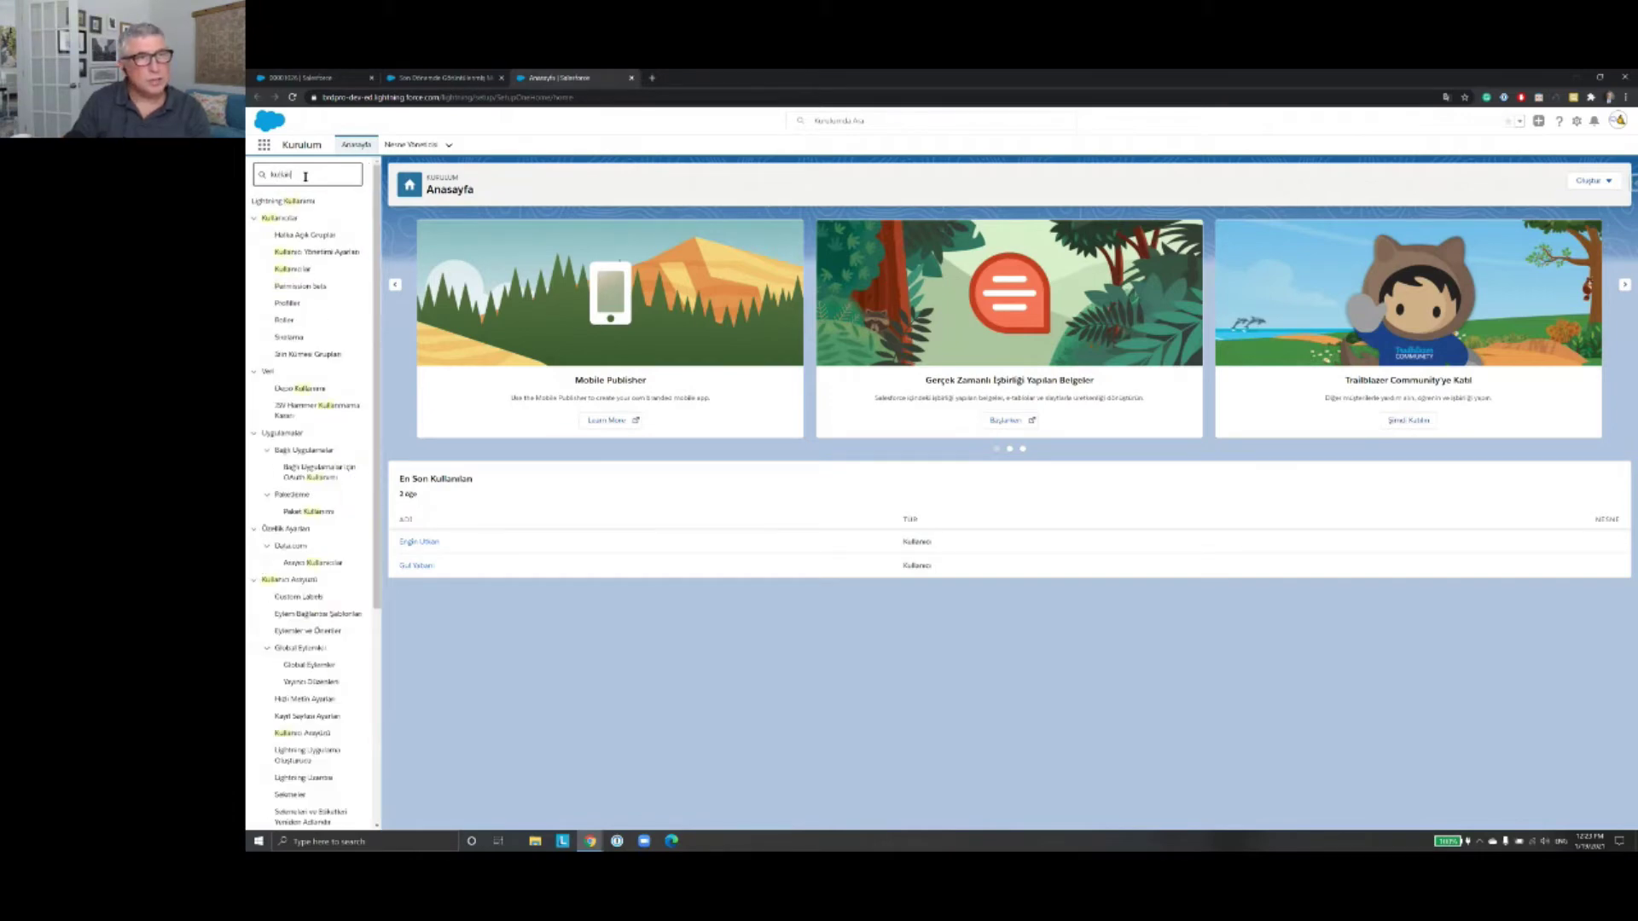
left_click(295, 271)
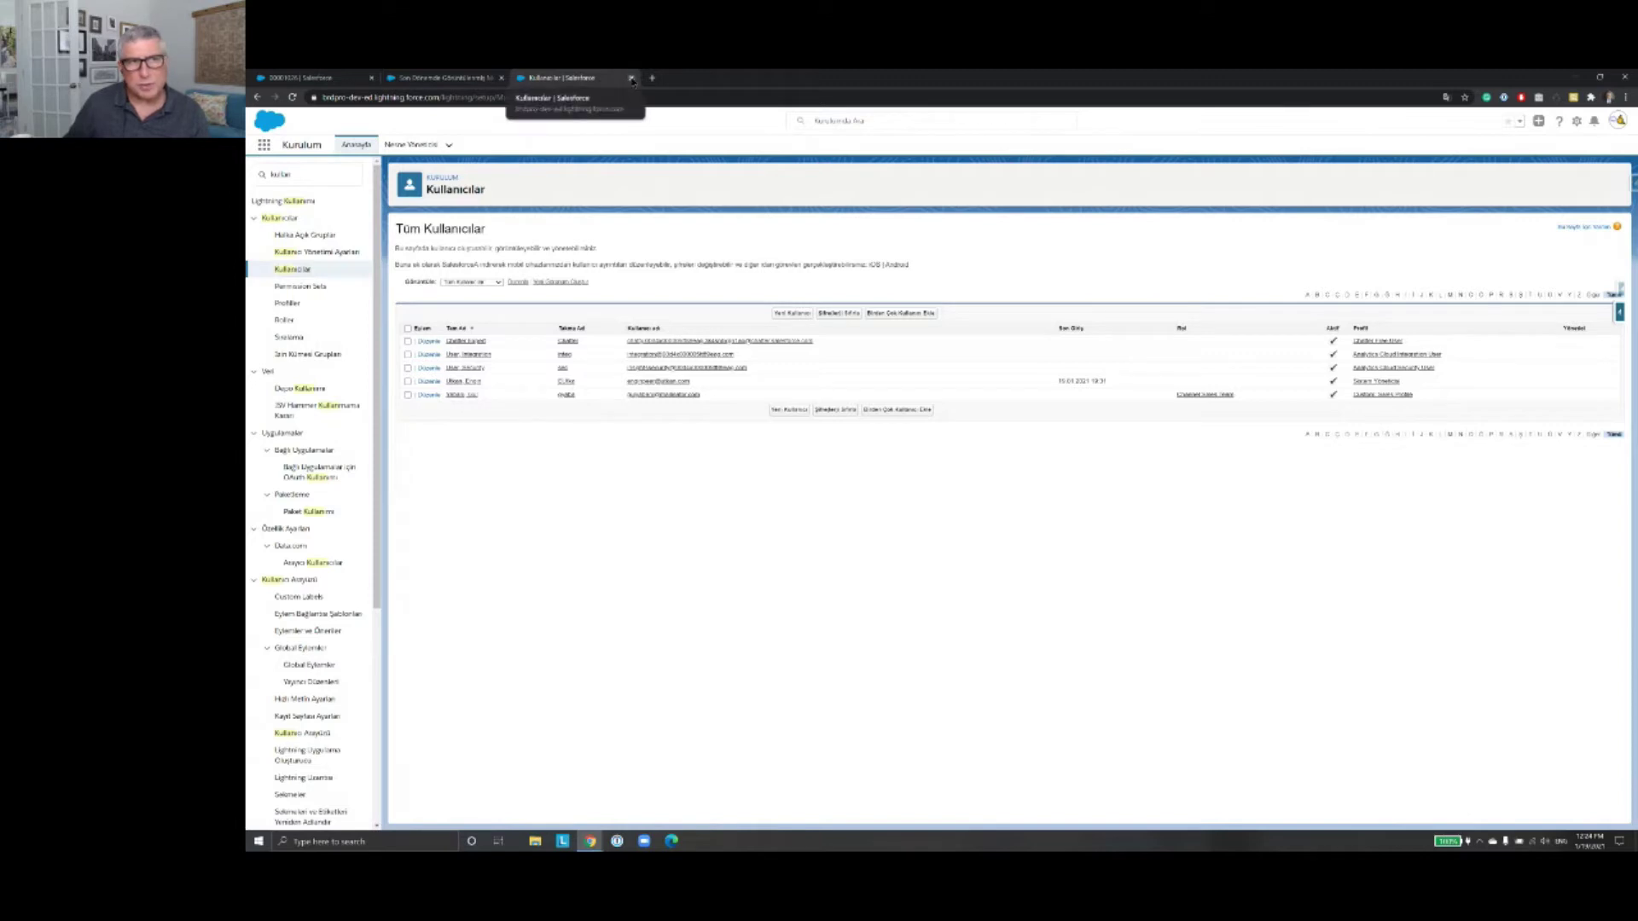
left_click(434, 79)
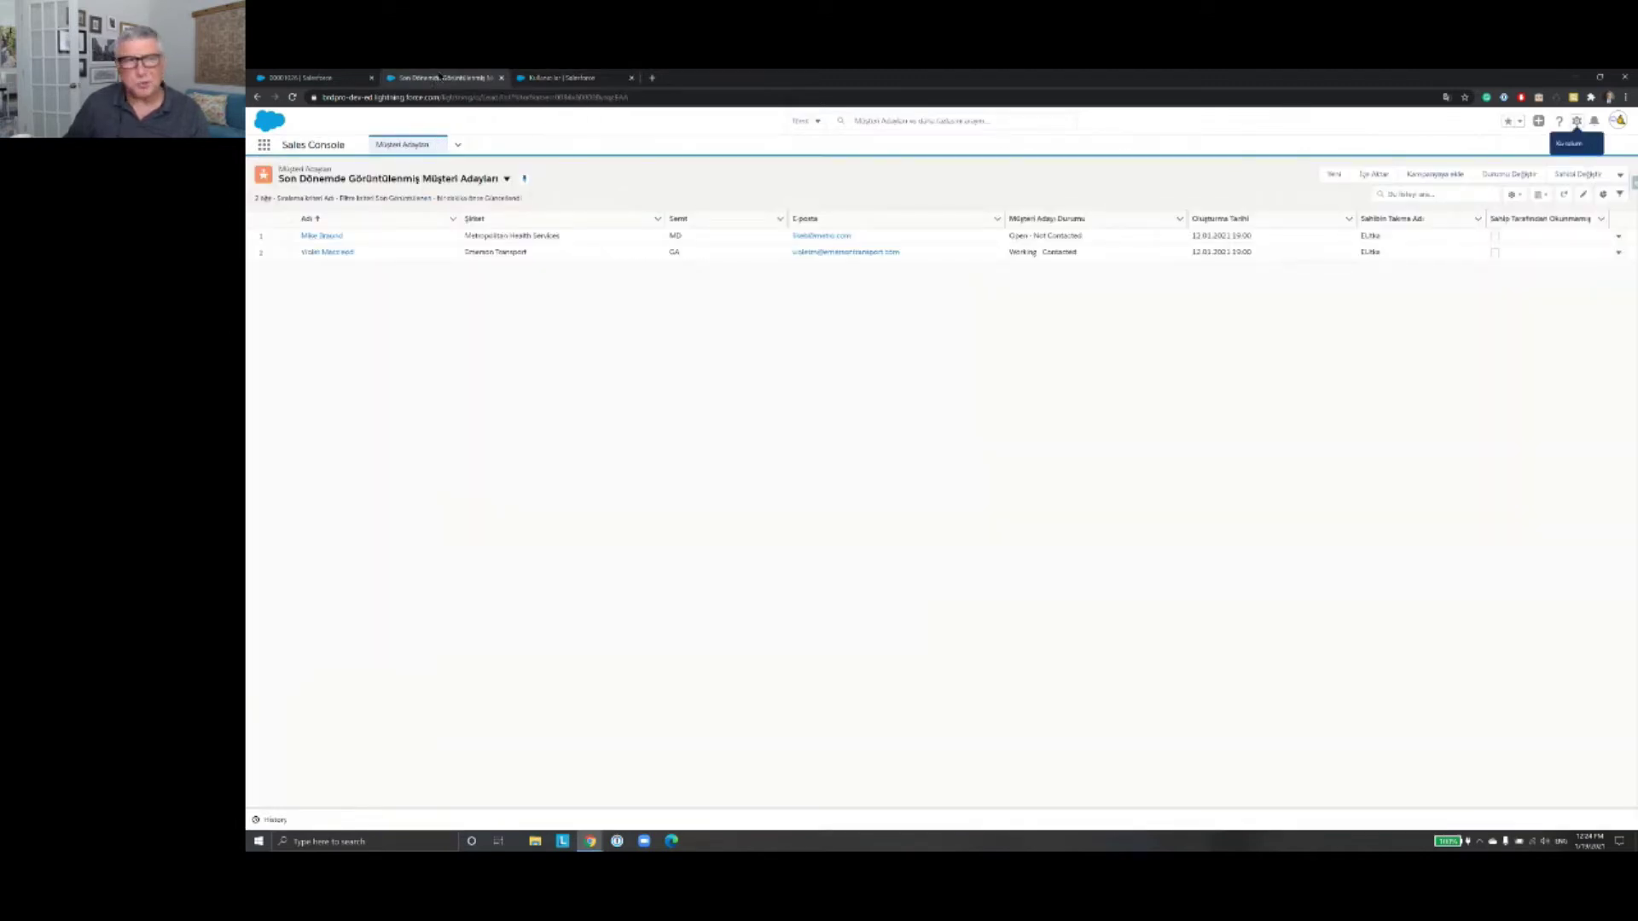
Step: Close the 'Kullanıcılar | Salesforce' browser tab, leaving the Sales Console leads list
left_click(545, 81)
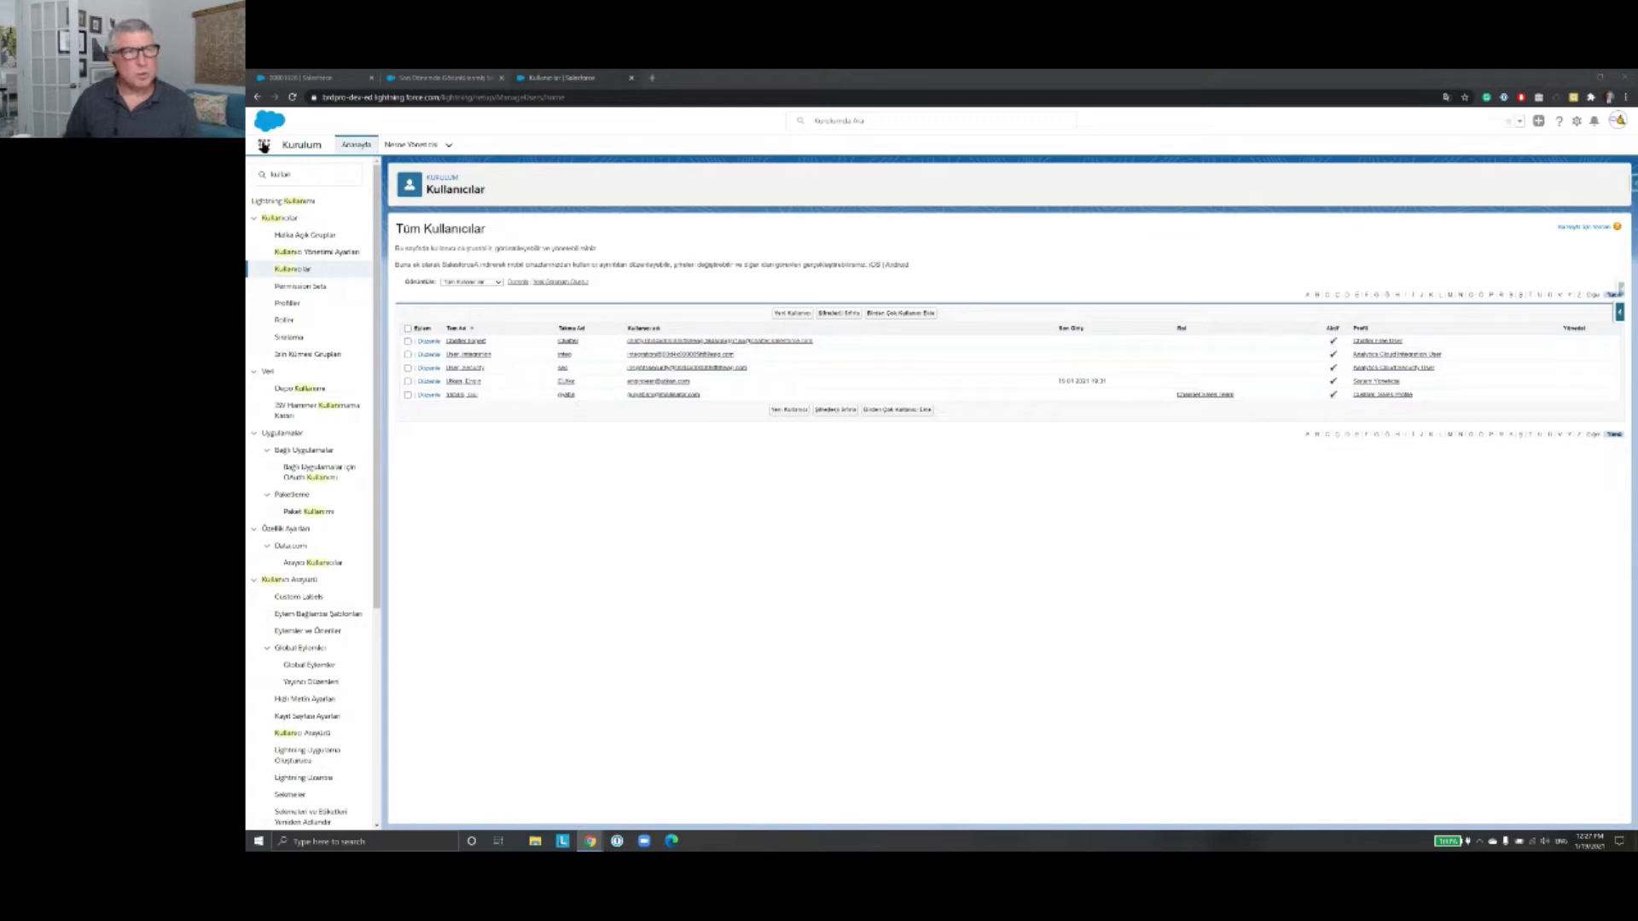
left_click(264, 146)
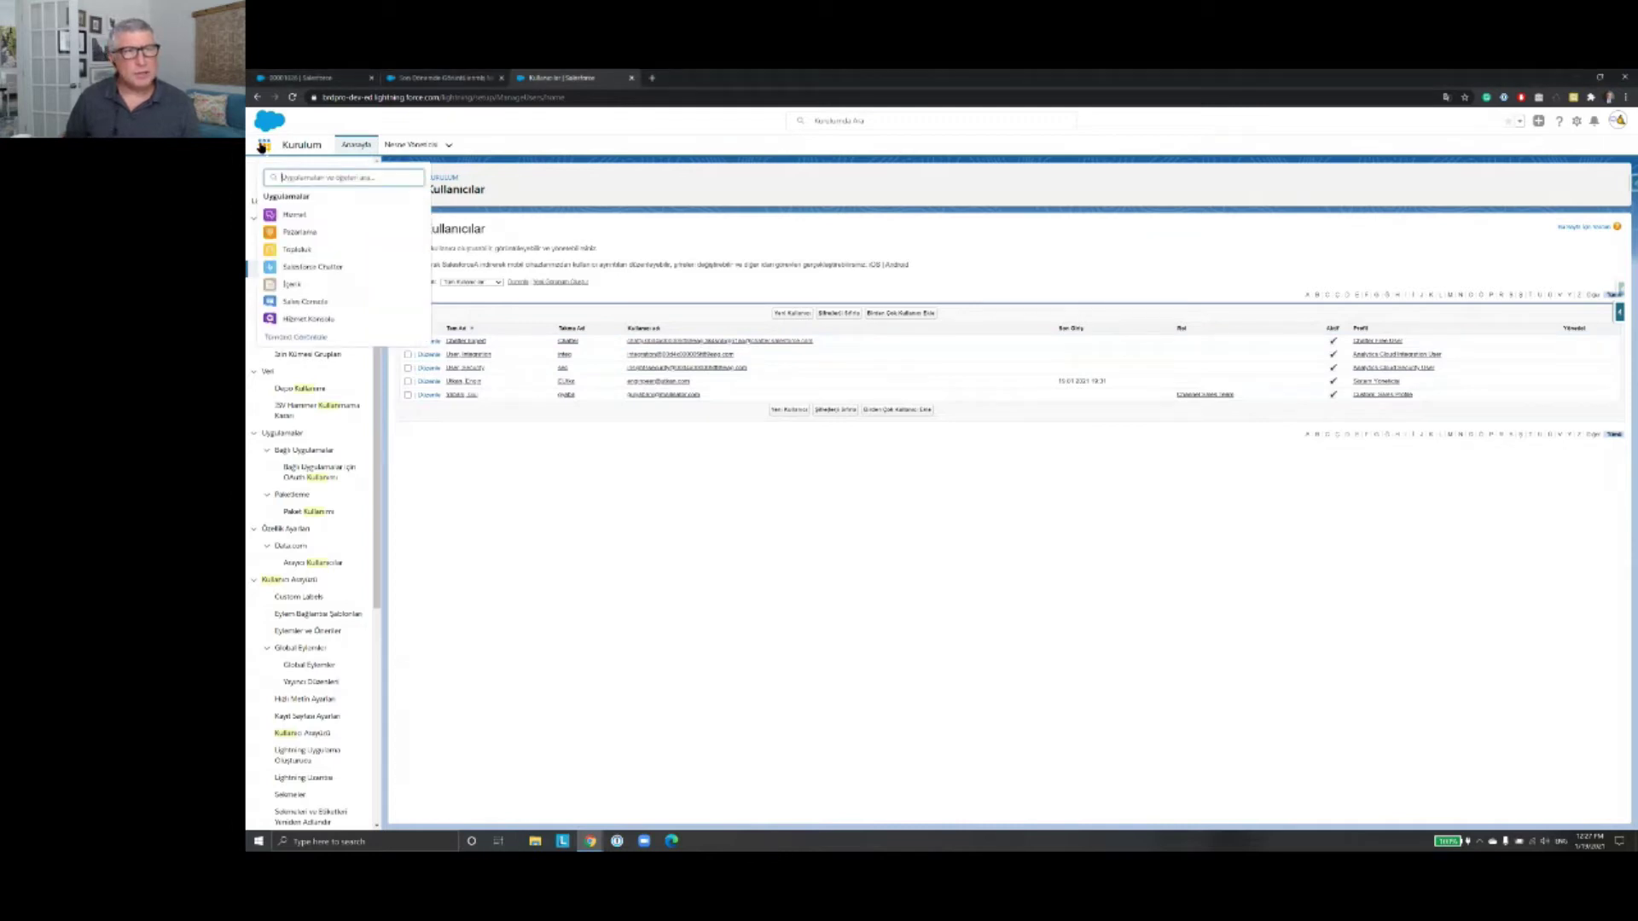
left_click(263, 146)
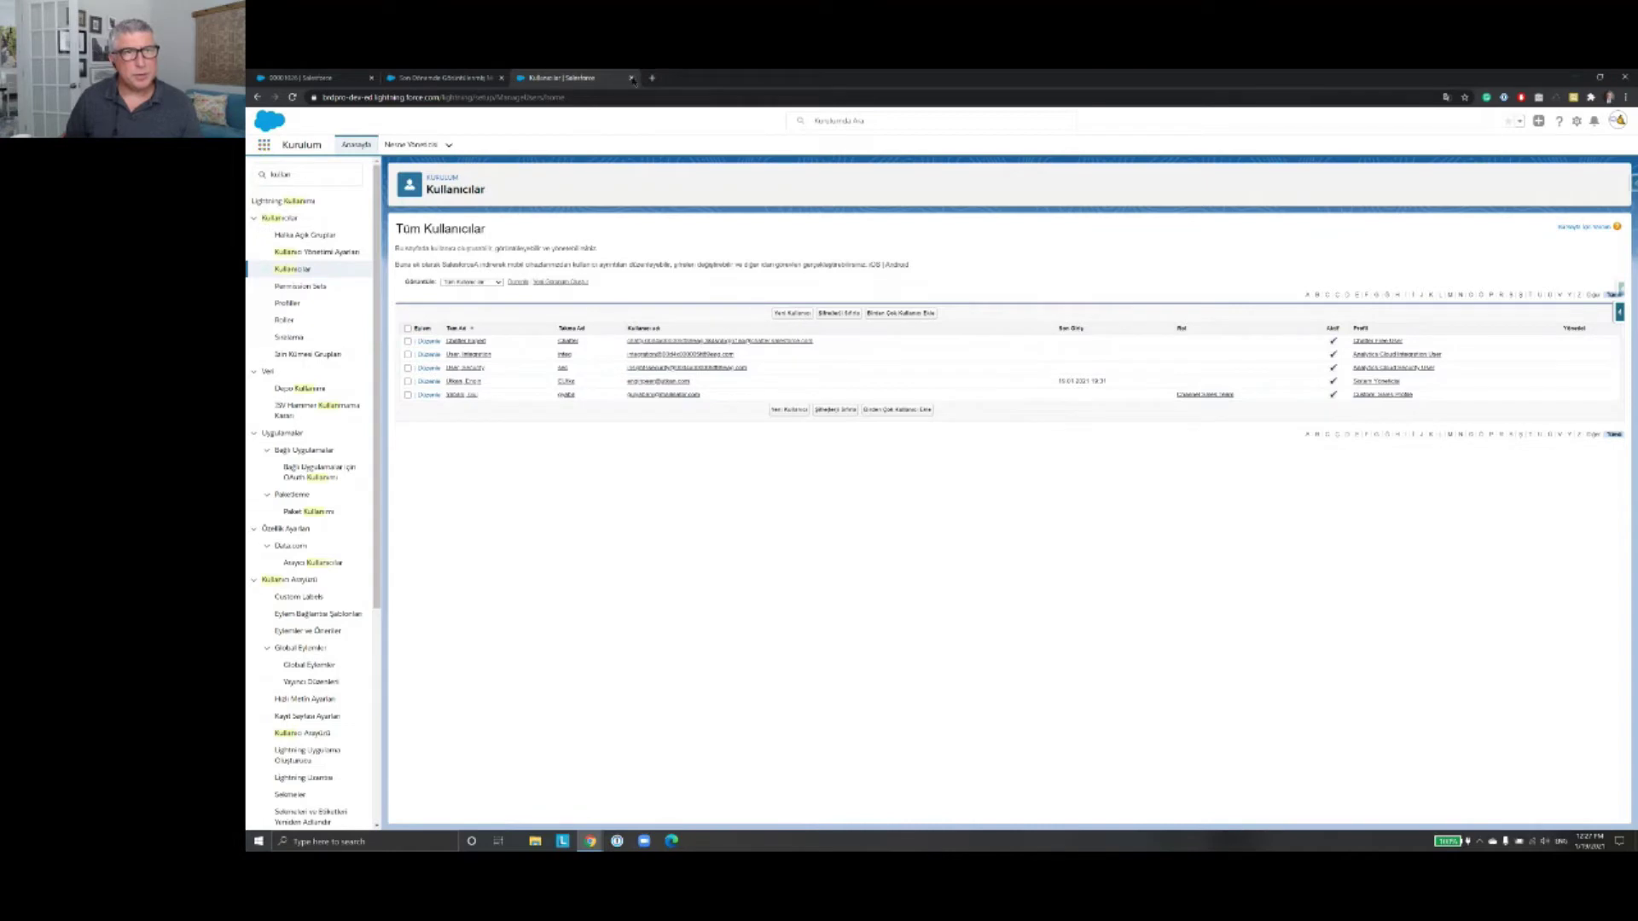
left_click(466, 80)
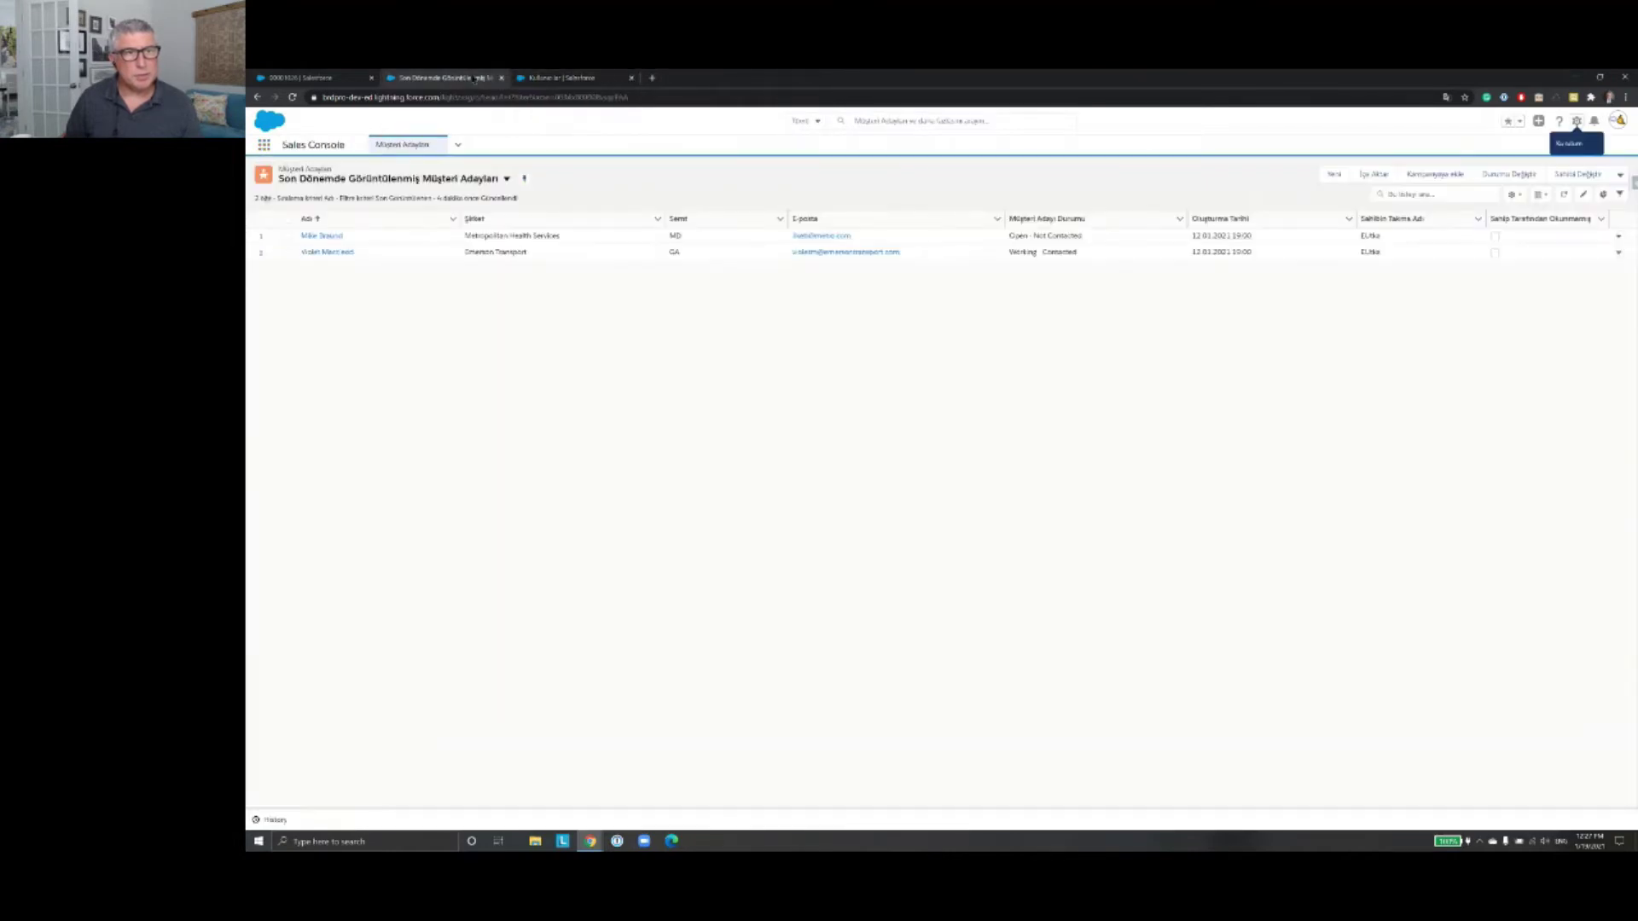
left_click(626, 79)
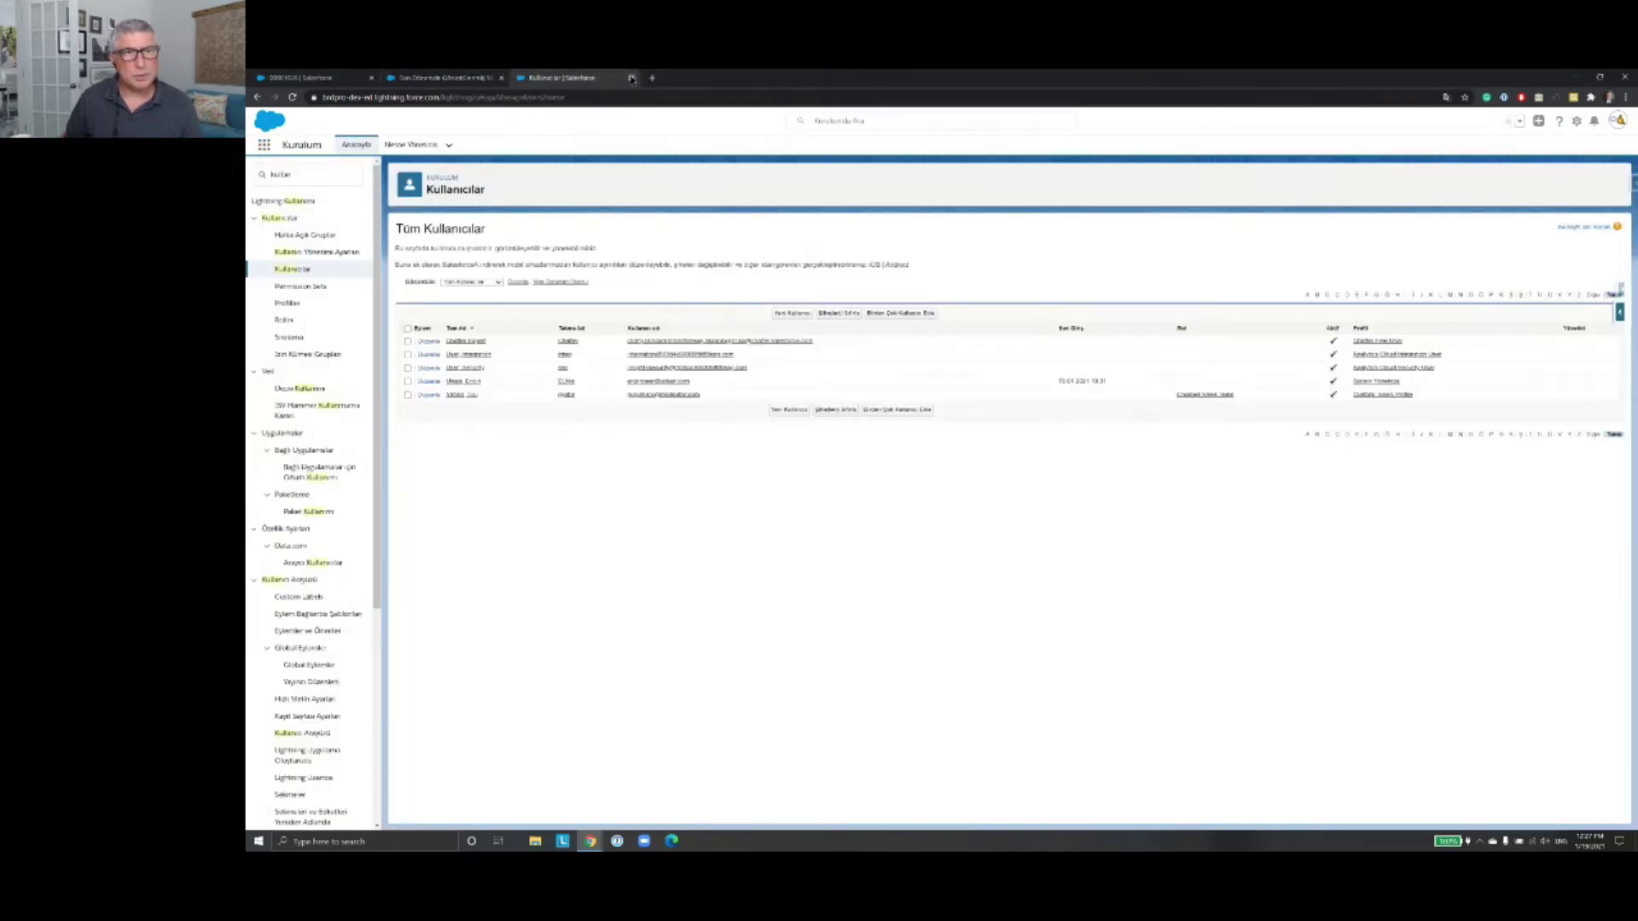
left_click(632, 78)
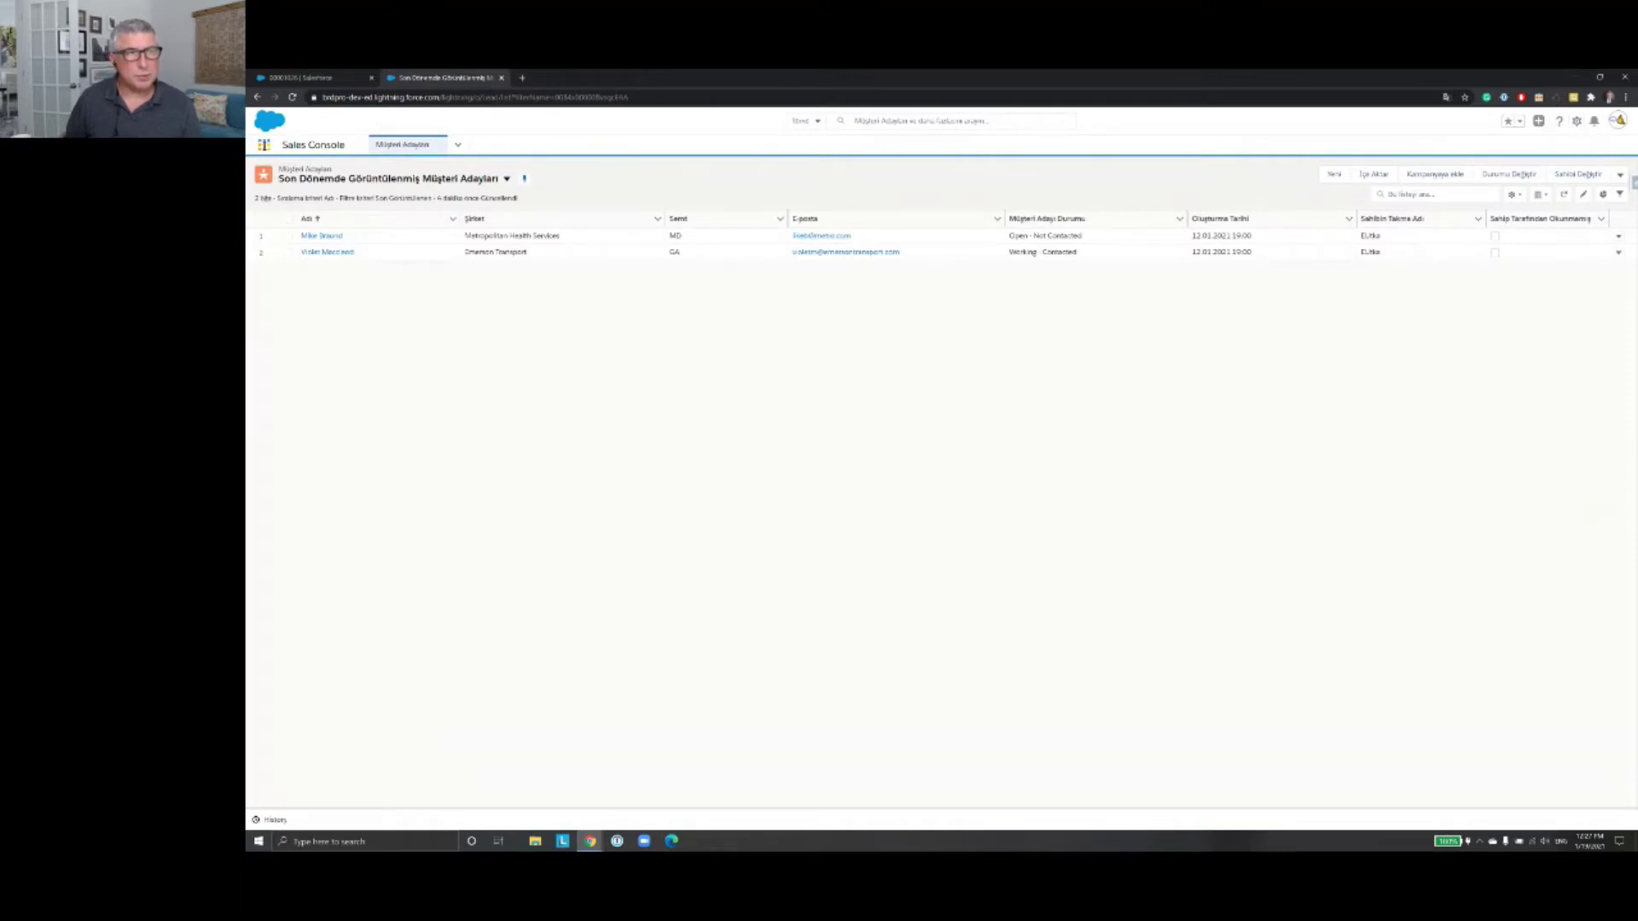
left_click(265, 145)
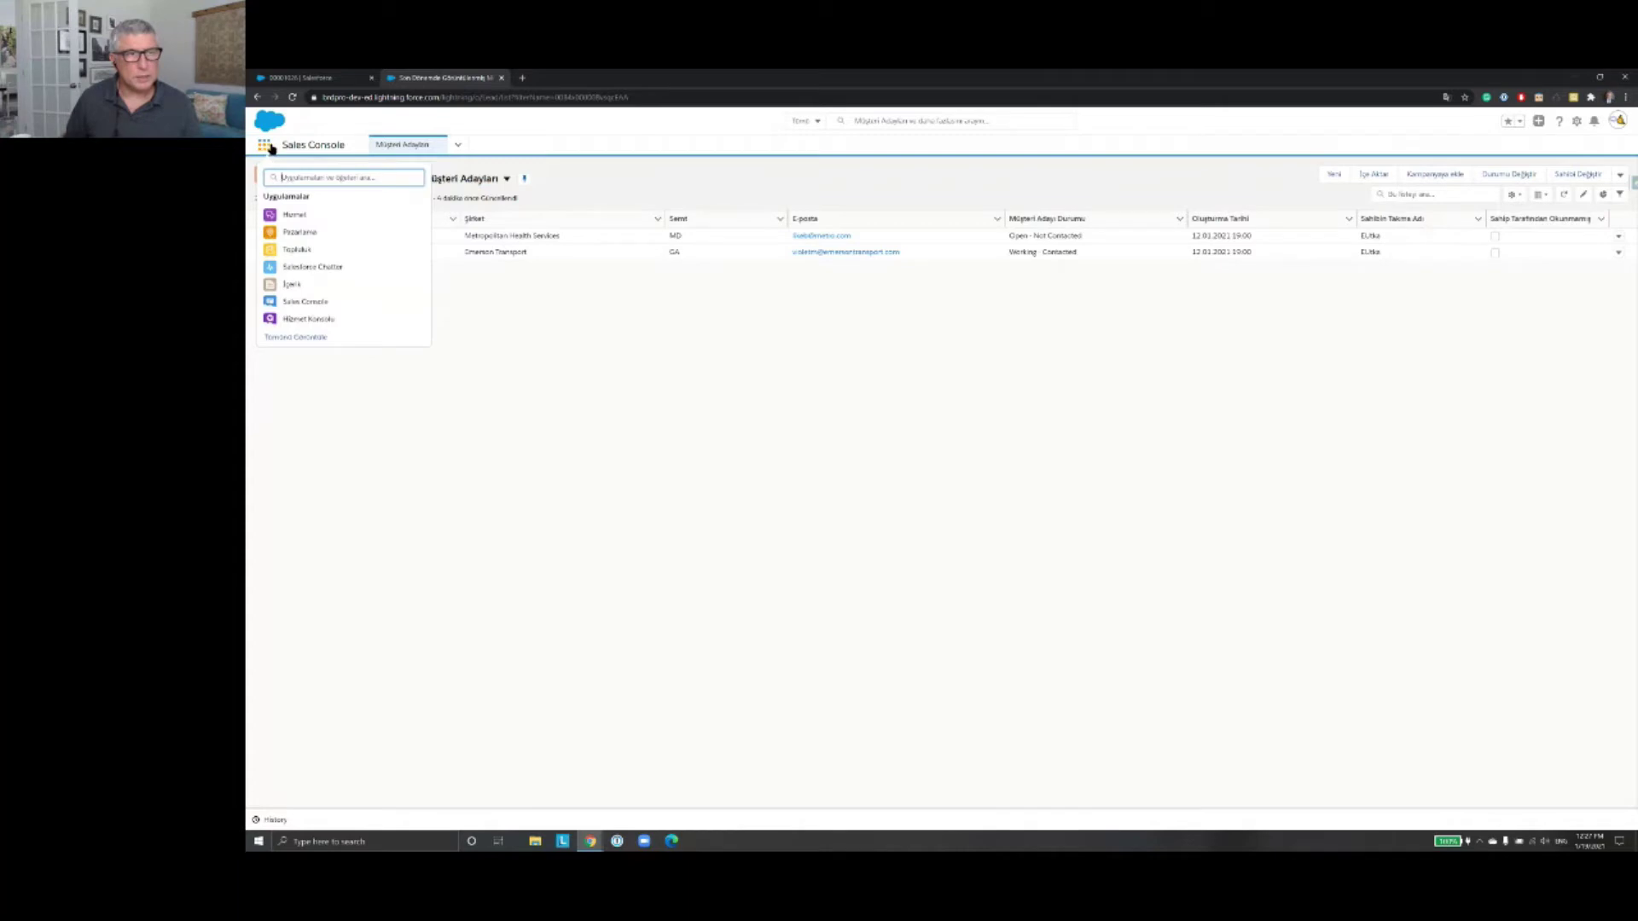
Step: From the App Launcher's Tümünü Görüntüle list, open the Satışlar app
left_click(313, 339)
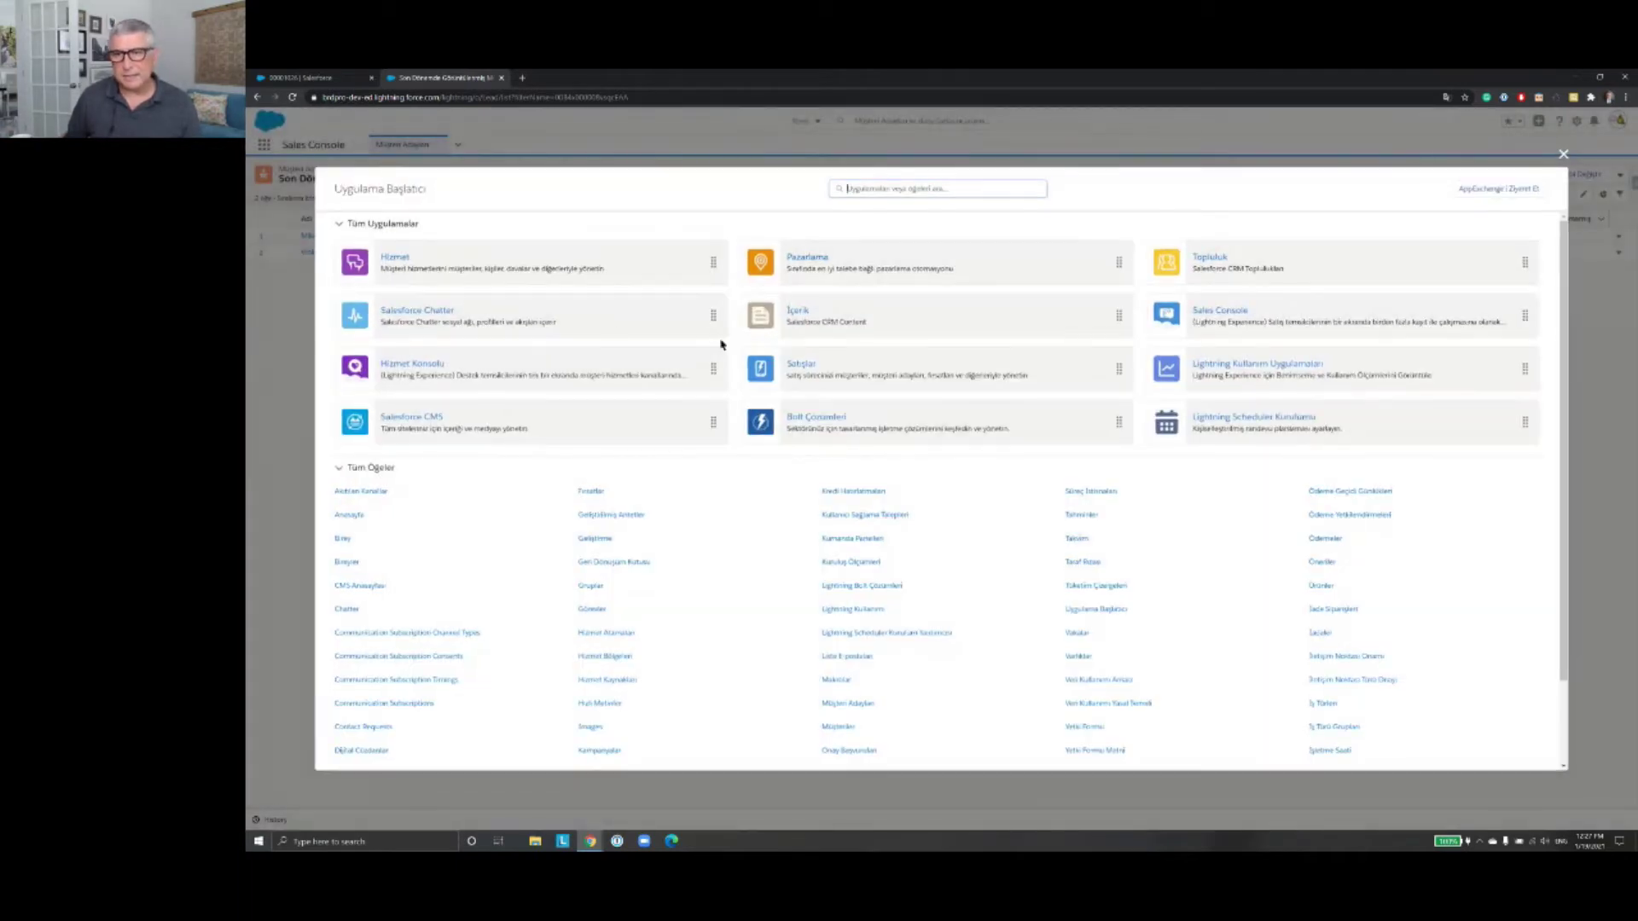
left_click(794, 366)
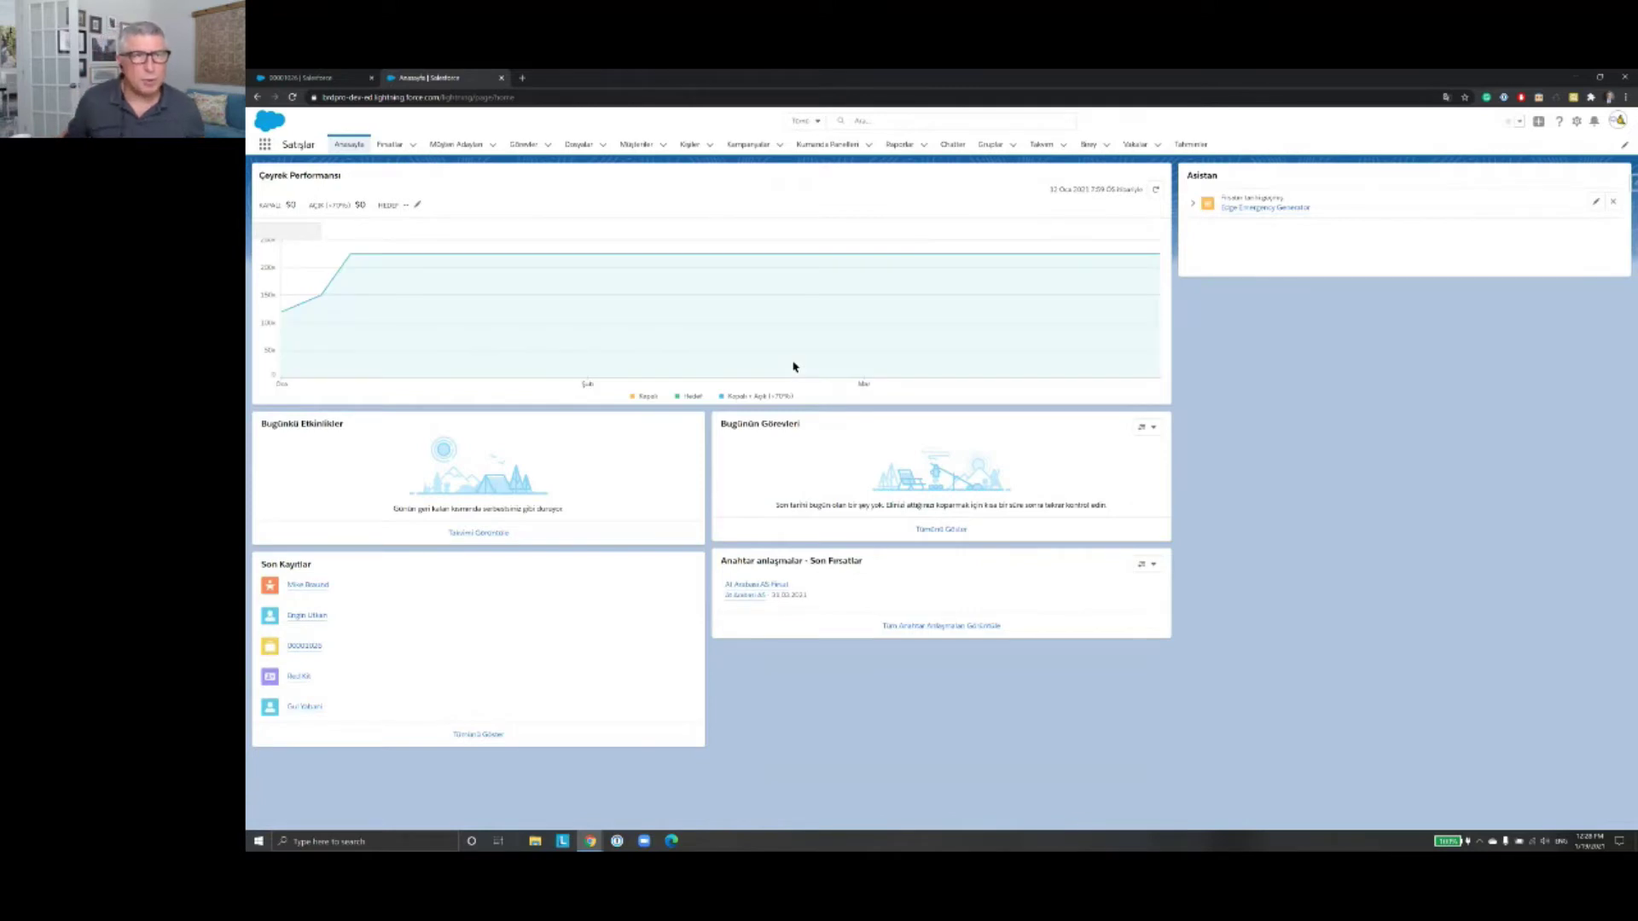
Step: View the Fırsatlar list, then switch back to Sales Console via the App Launcher
left_click(396, 147)
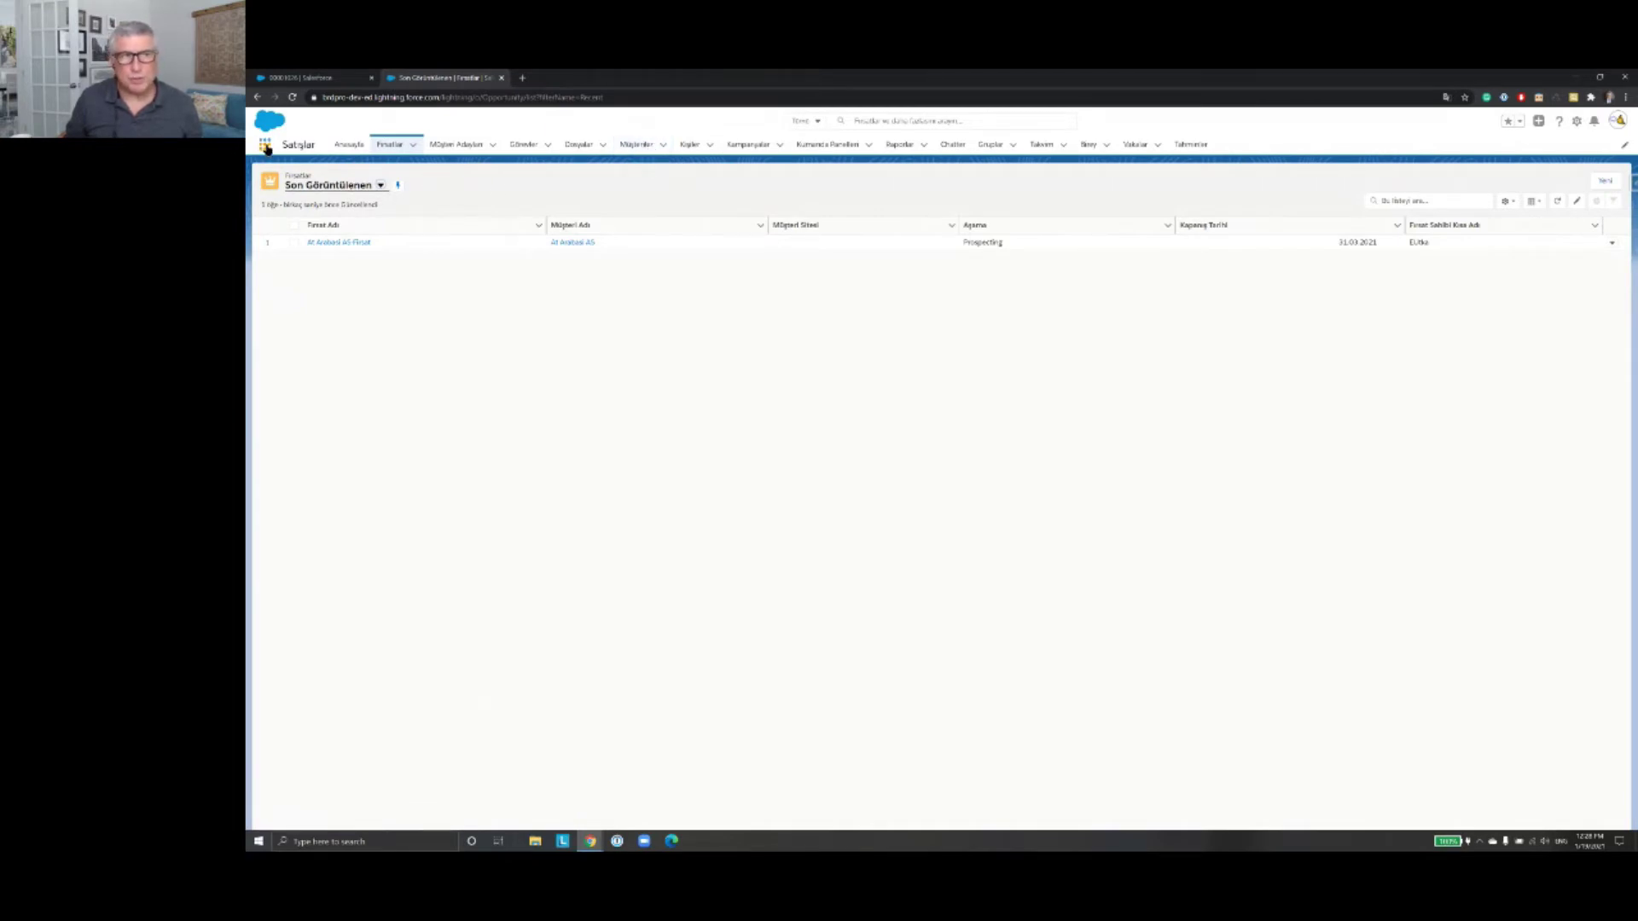
left_click(265, 147)
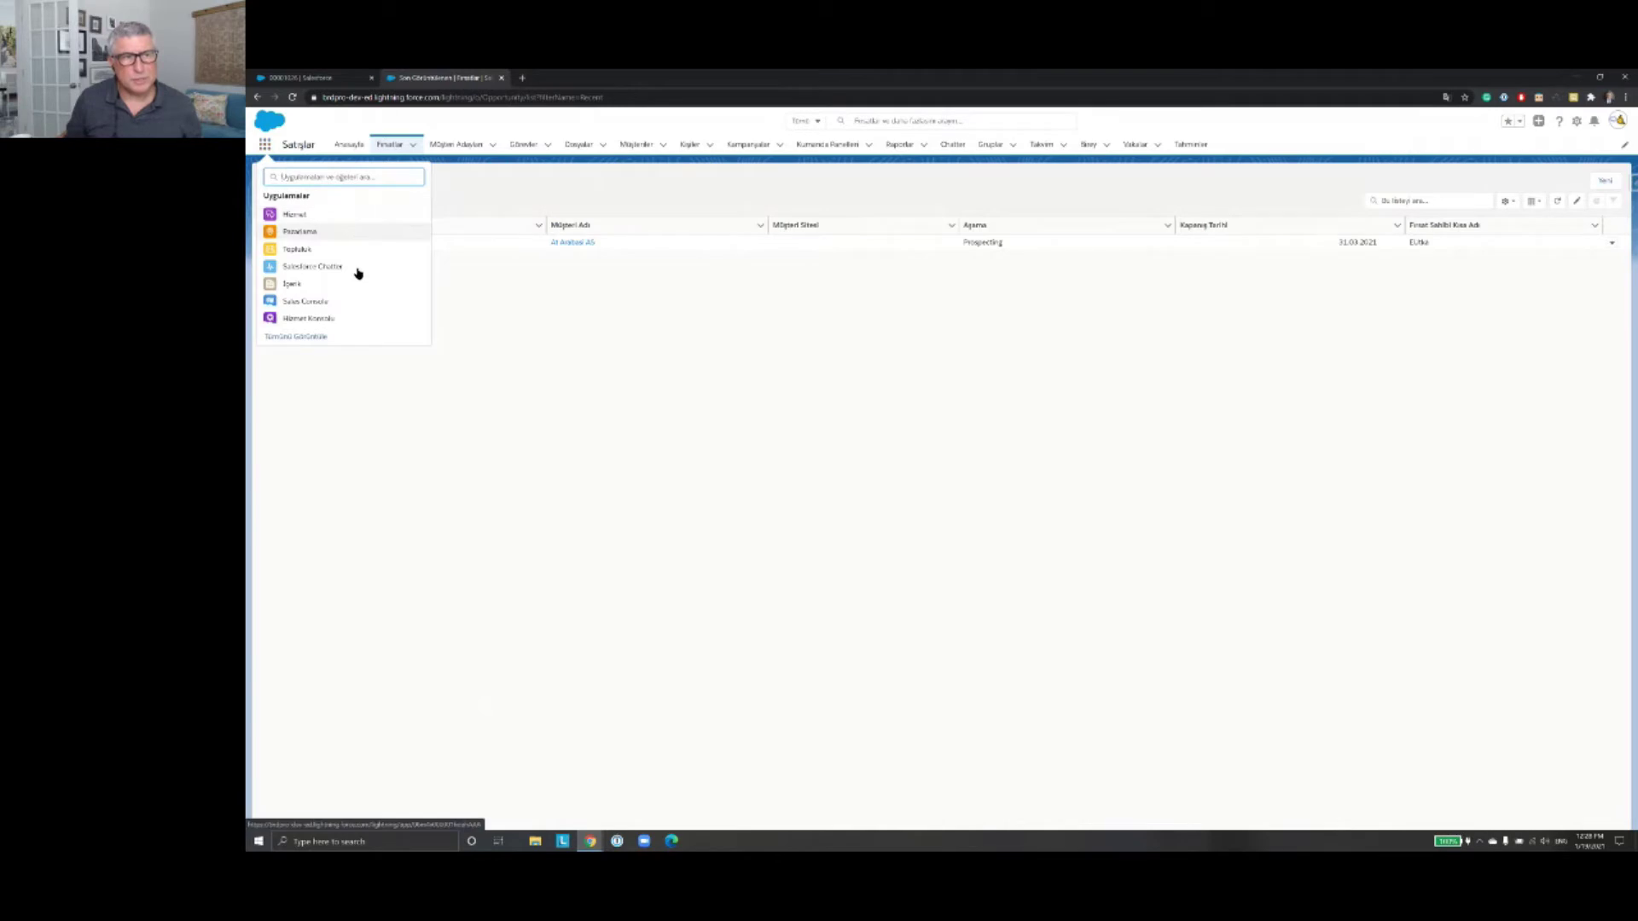
left_click(316, 305)
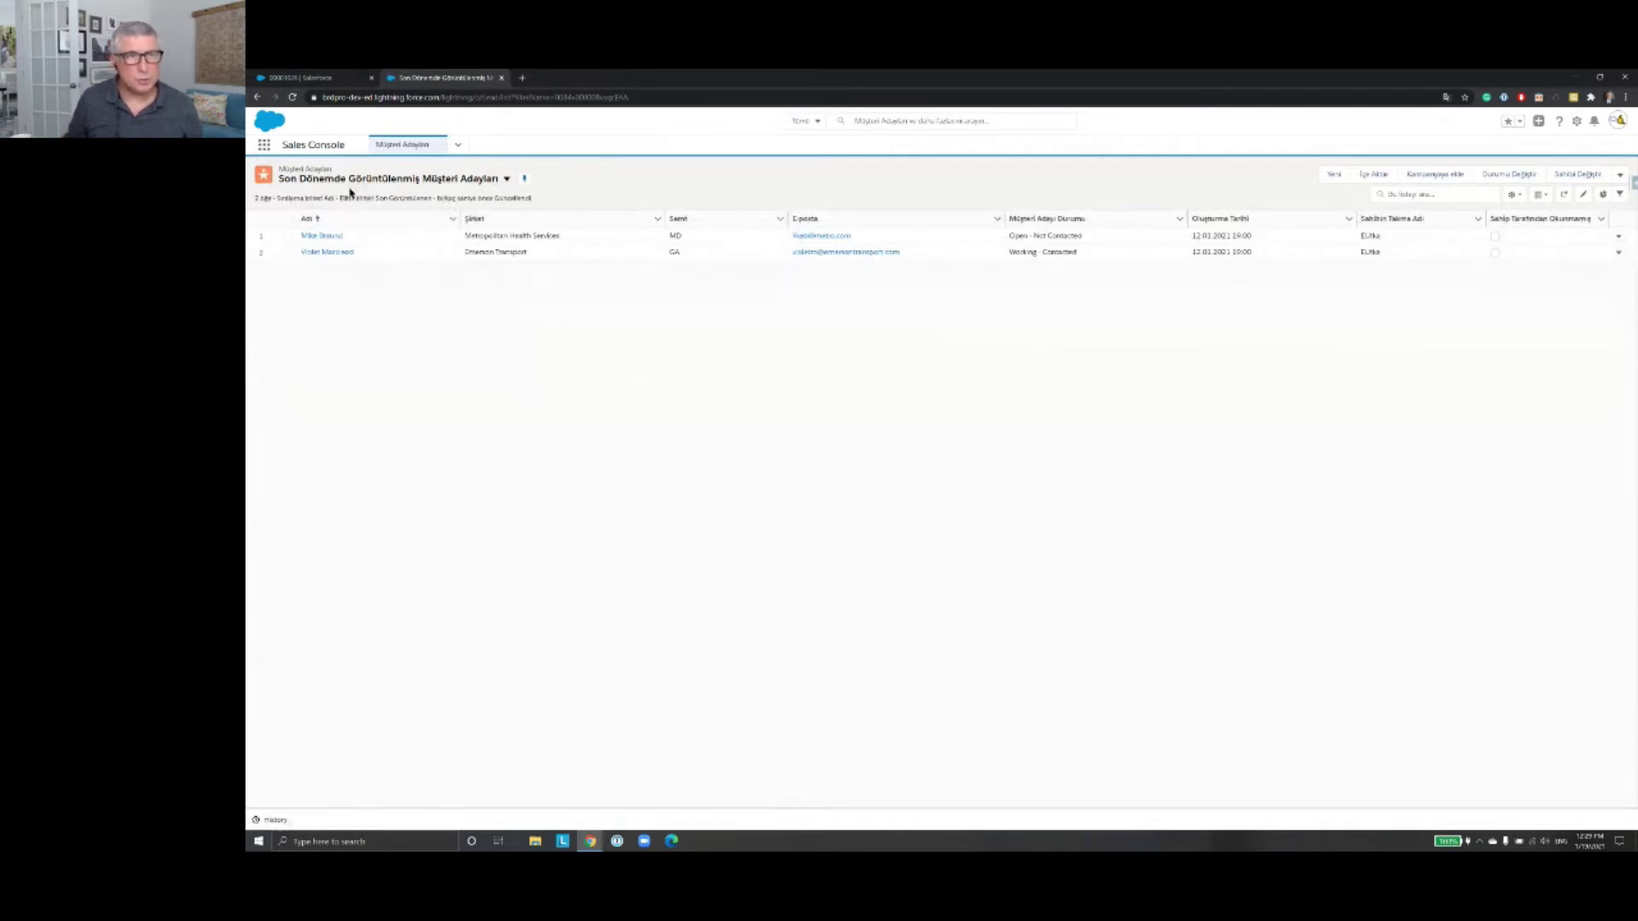
Step: Expand the navigation items menu, scroll its list, and open its Düzenle dialog
left_click(457, 145)
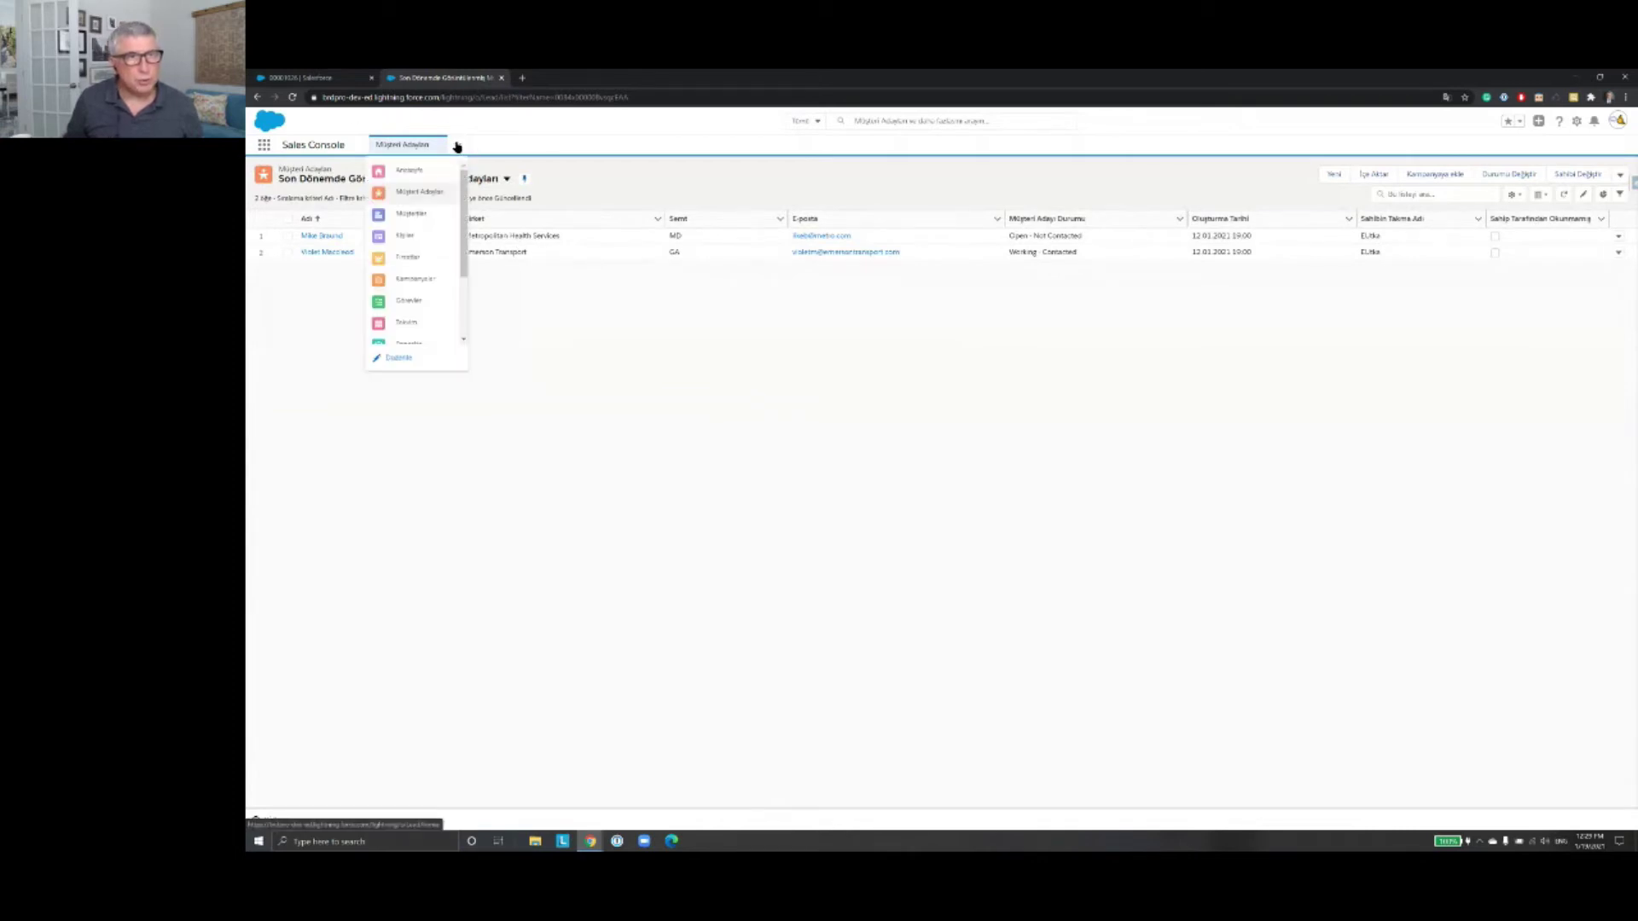
left_click_drag(466, 198, 465, 187)
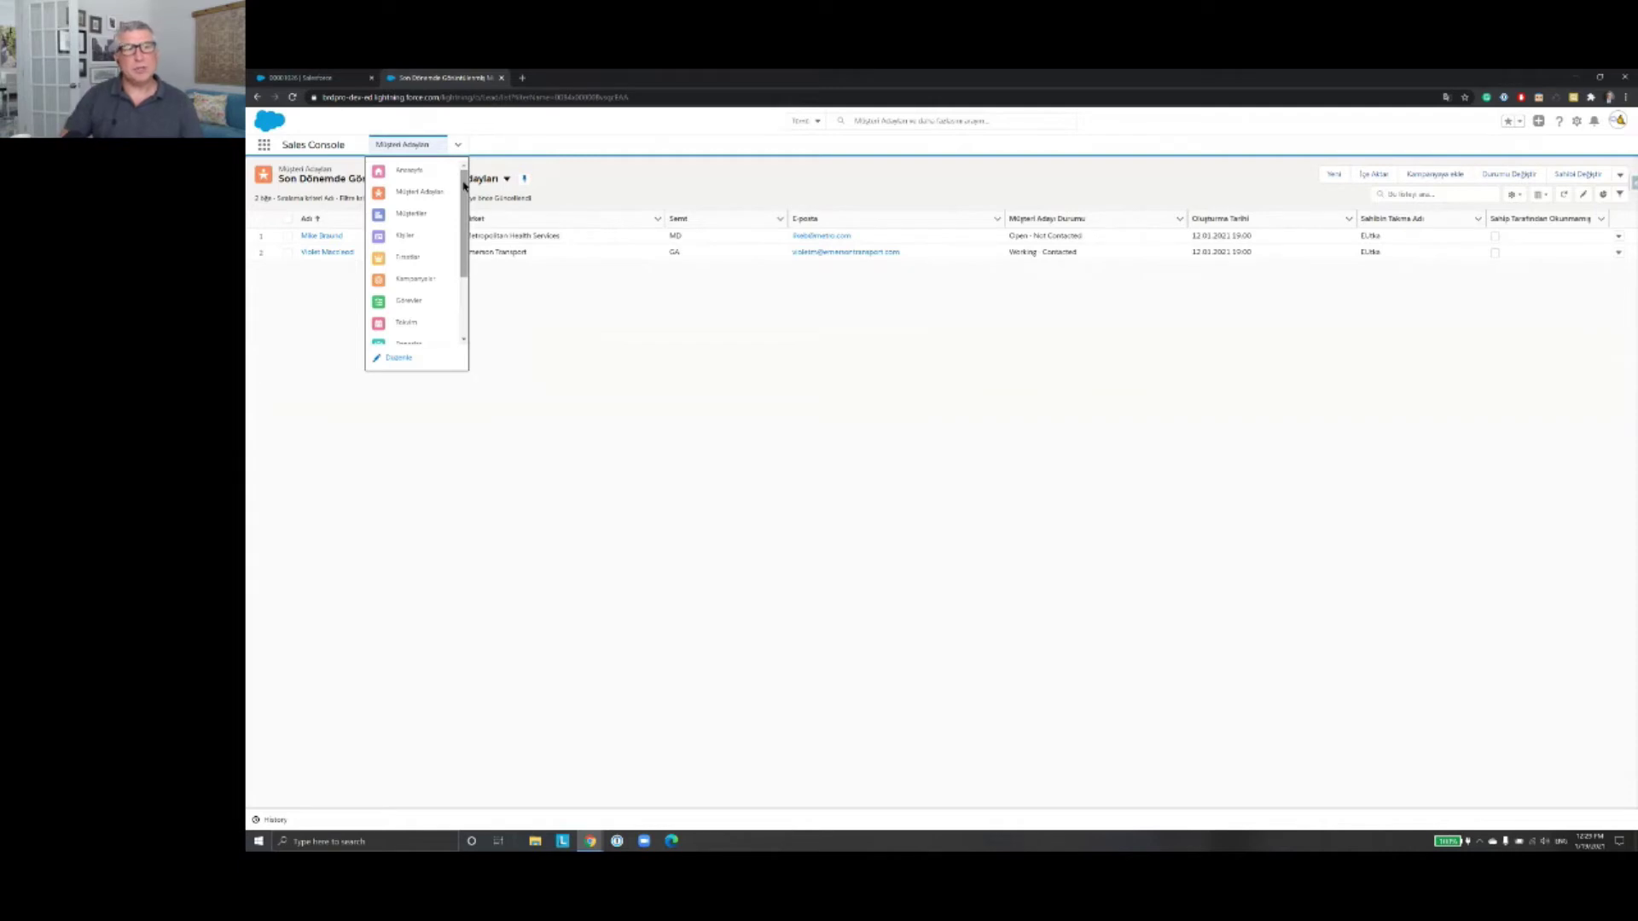
left_click_drag(464, 185, 466, 275)
left_click_drag(465, 274, 457, 219)
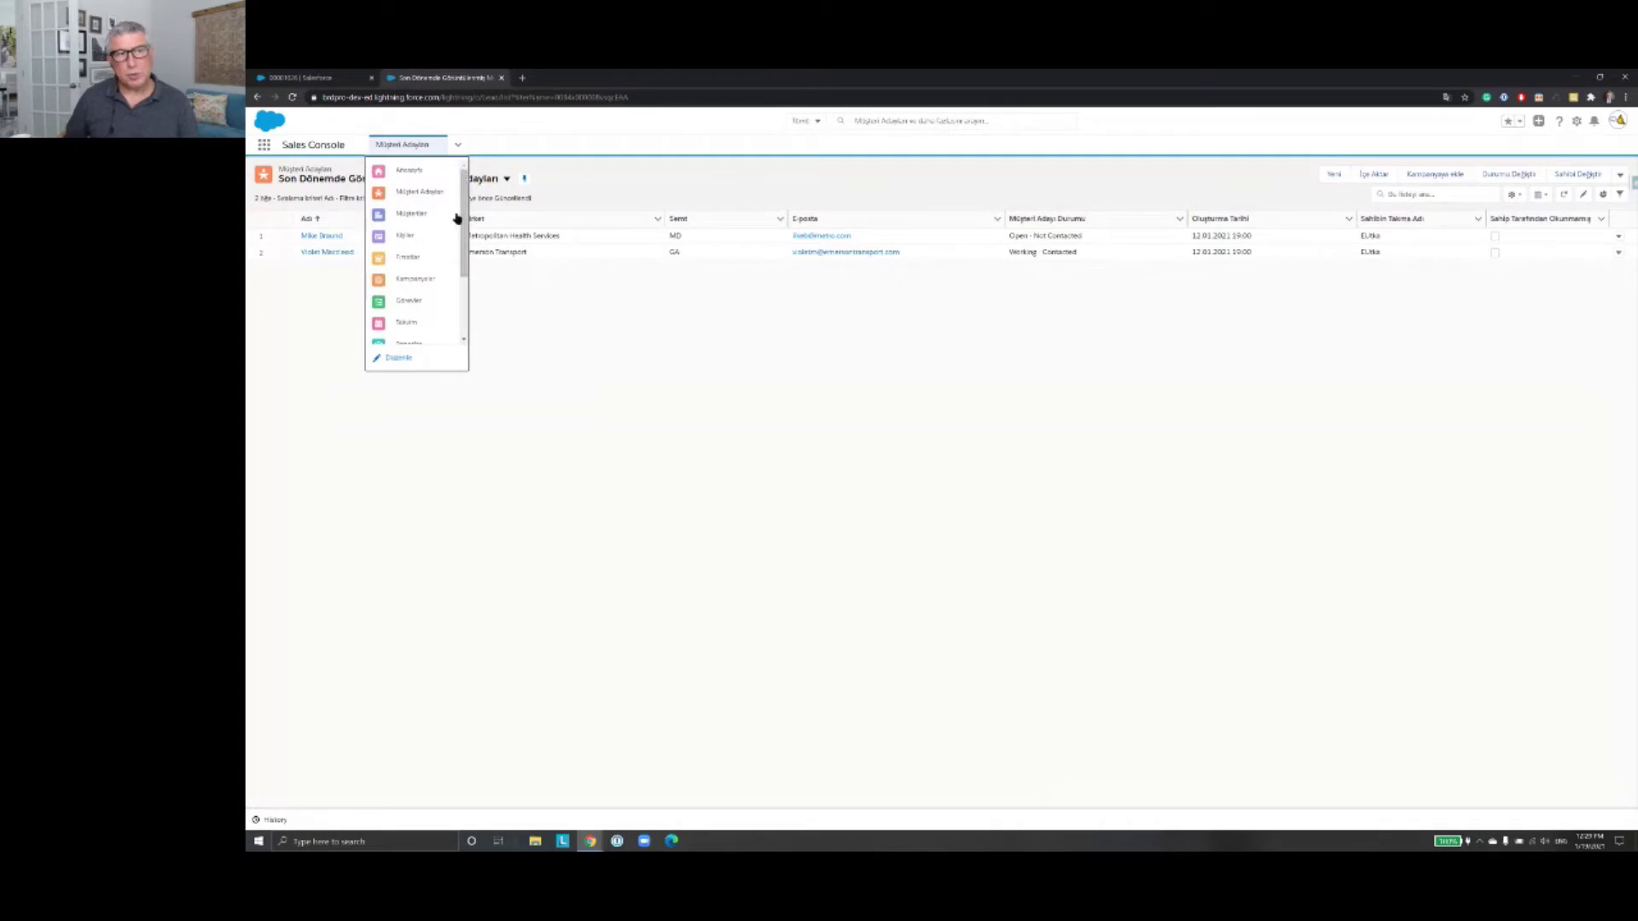
left_click(398, 360)
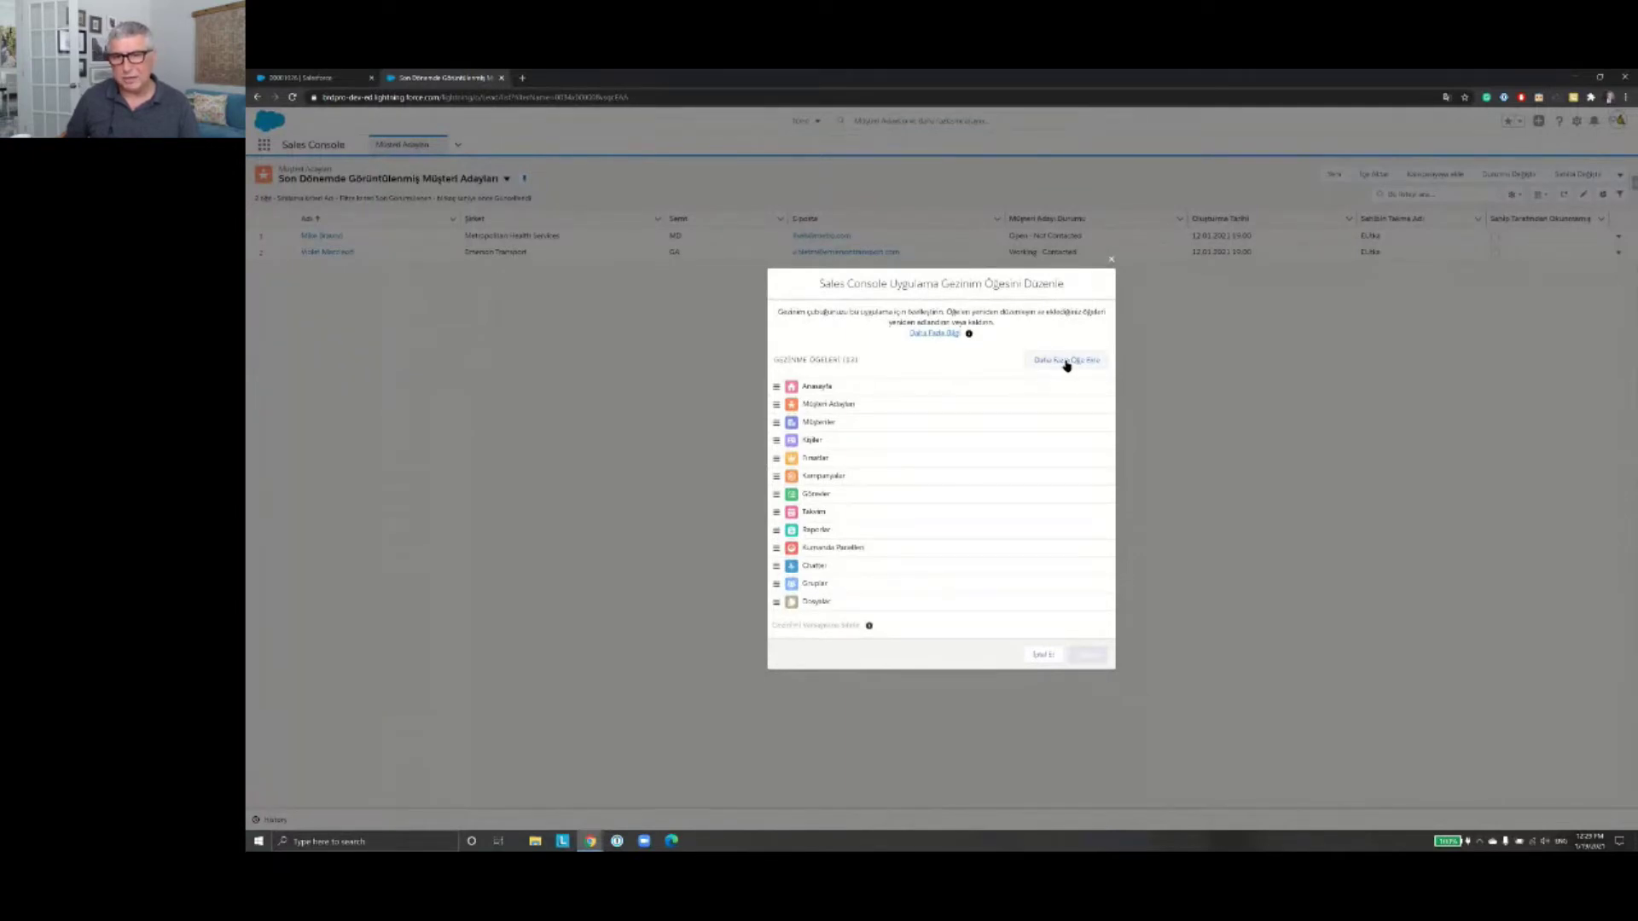
Step: Drag Müşteriler above Müşteri Adayları, right after Anasayfa, and save the order
left_click(774, 424)
left_click_drag(776, 415, 778, 384)
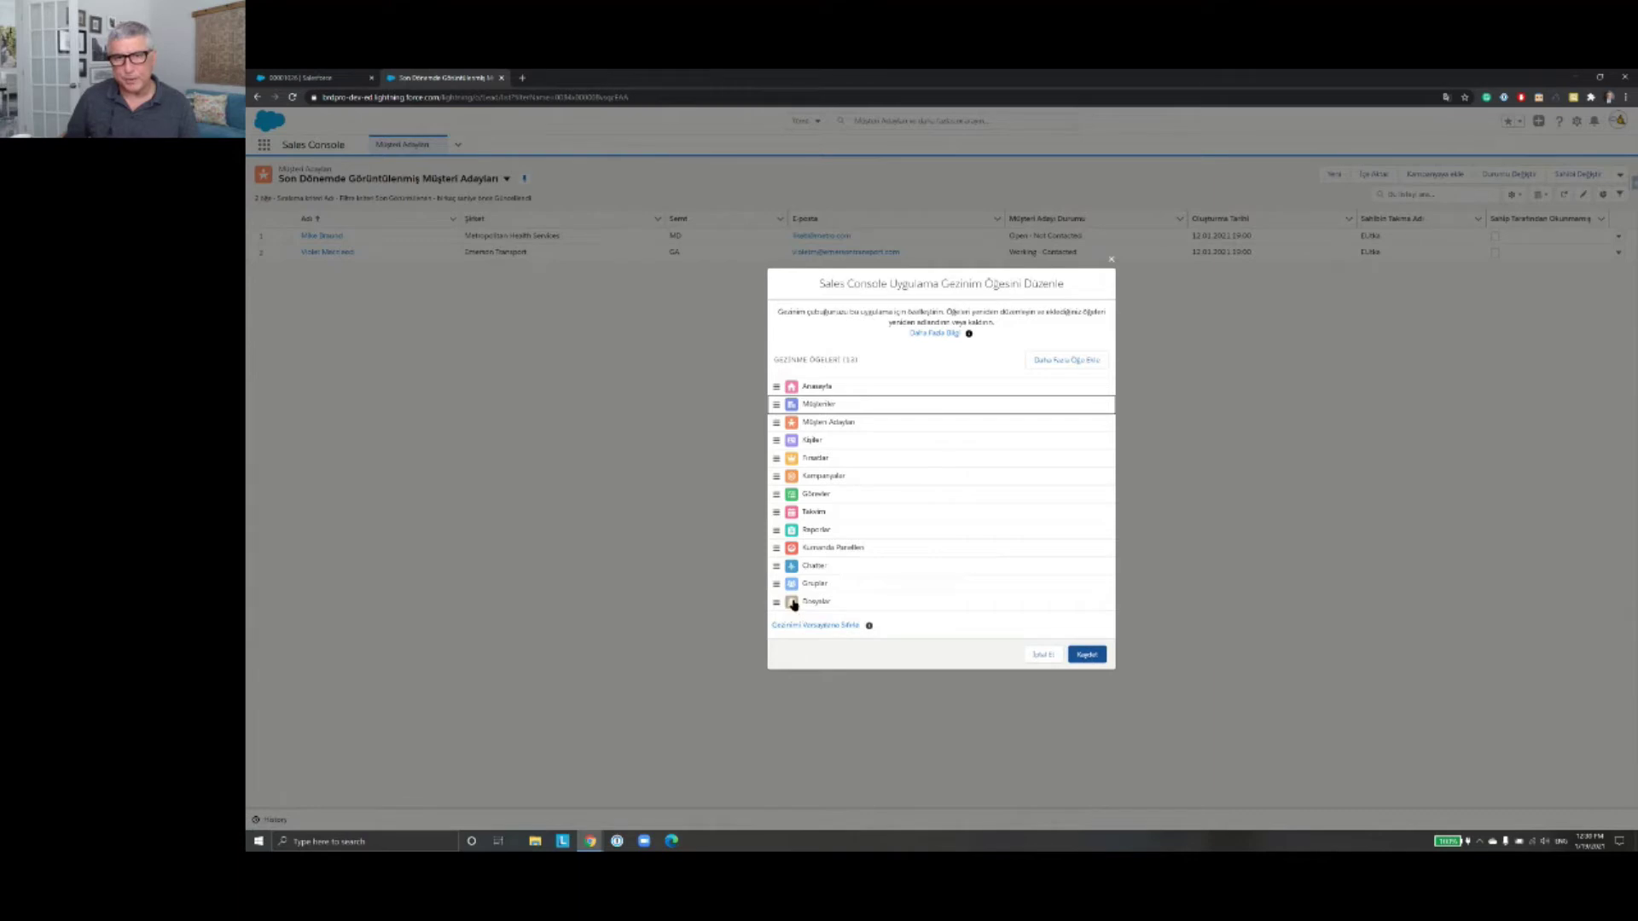
left_click(1096, 656)
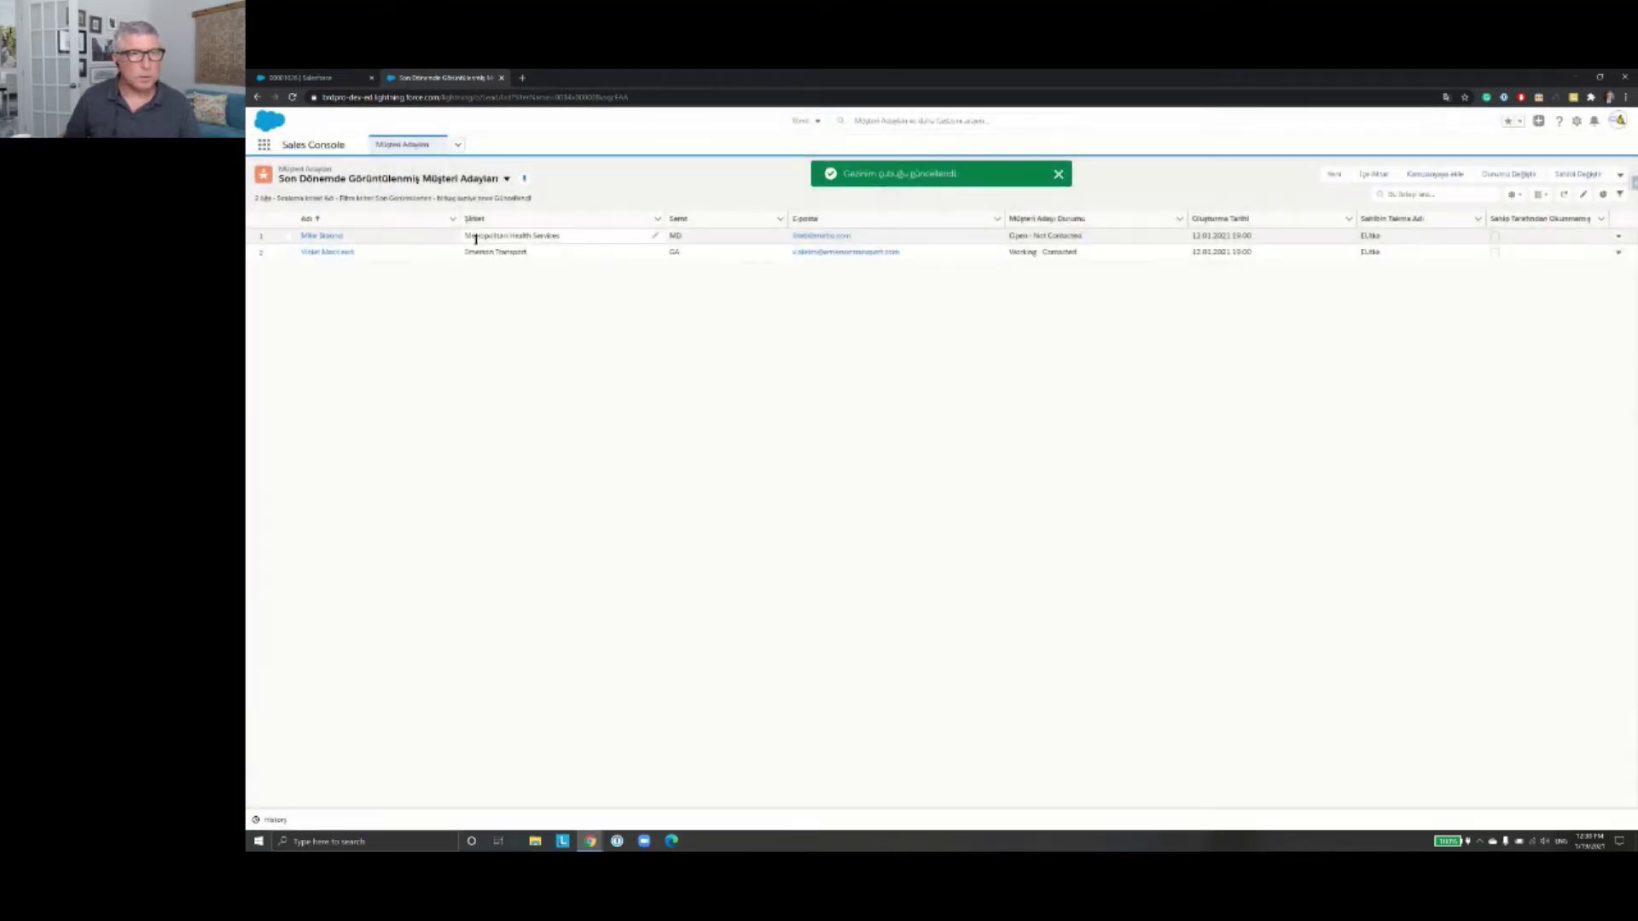
Step: Check the reordered navigation items list, then dismiss it without navigating
left_click(458, 147)
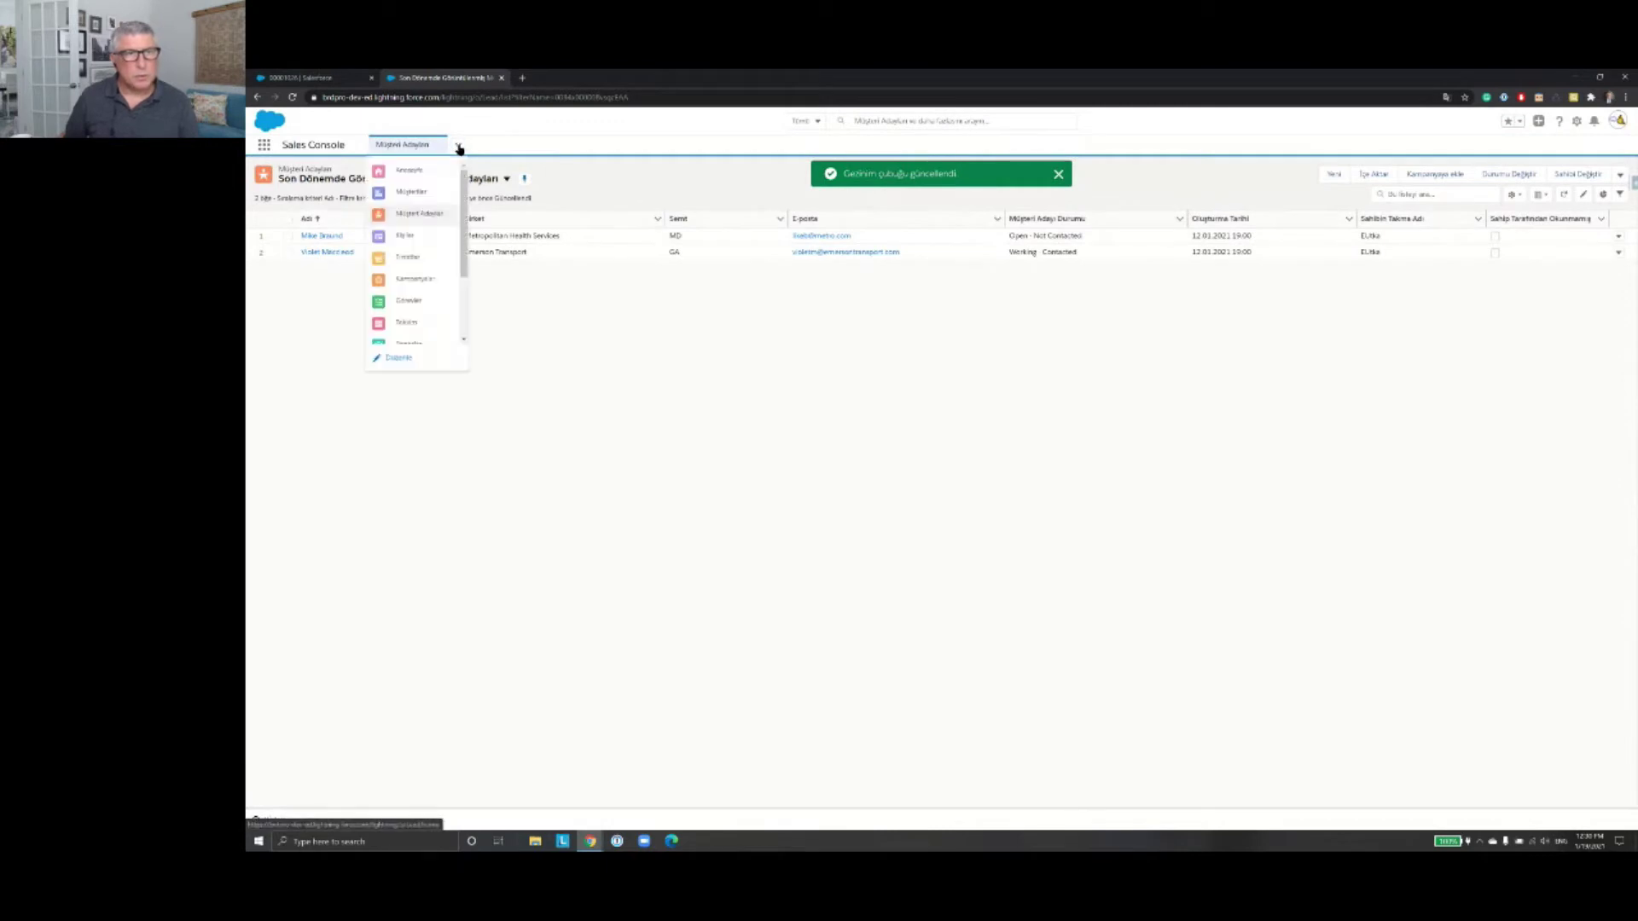
key("Escape")
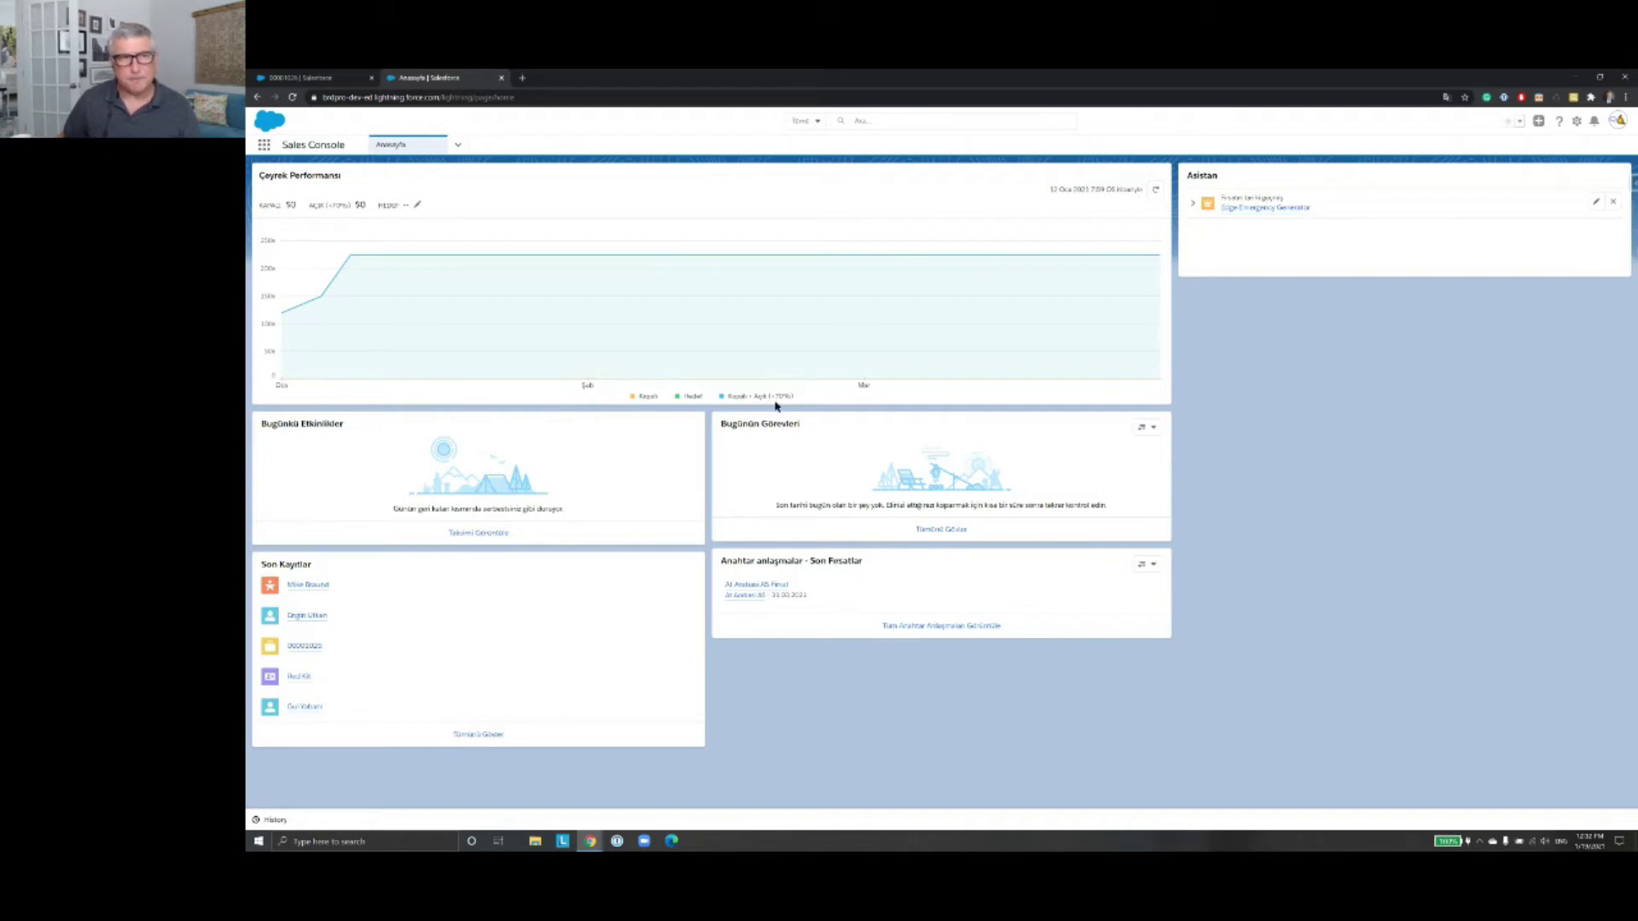
Step: Go to the Müşteri Adayları leads list and open the Metropolitan Health Services lead in its own tab
left_click(458, 145)
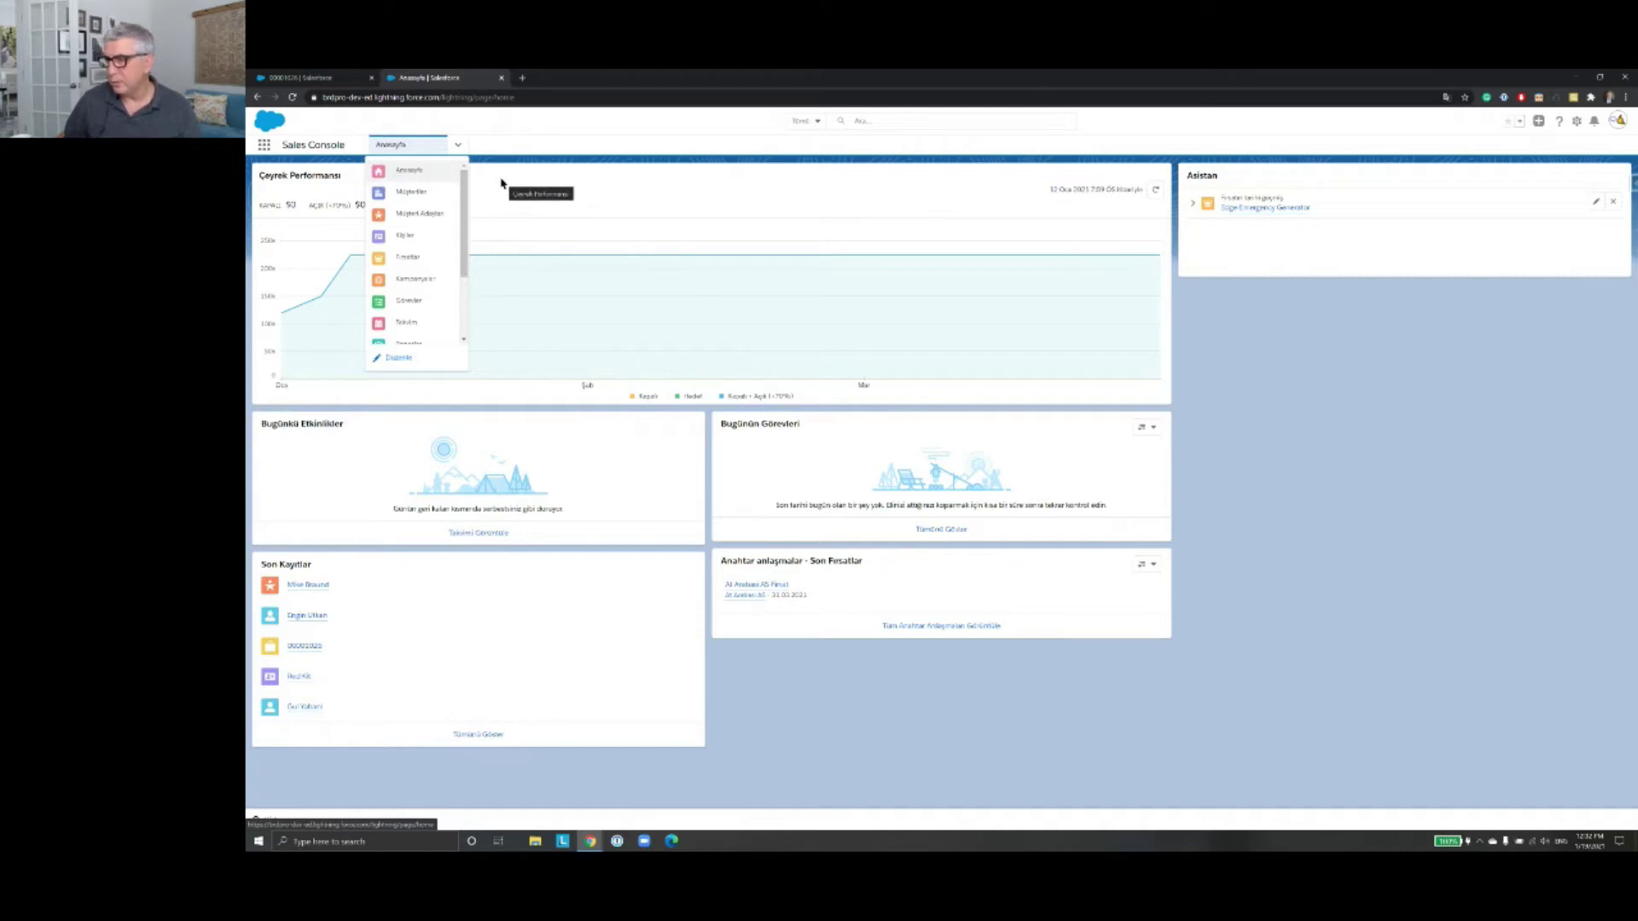
left_click(458, 147)
left_click(458, 146)
left_click(458, 147)
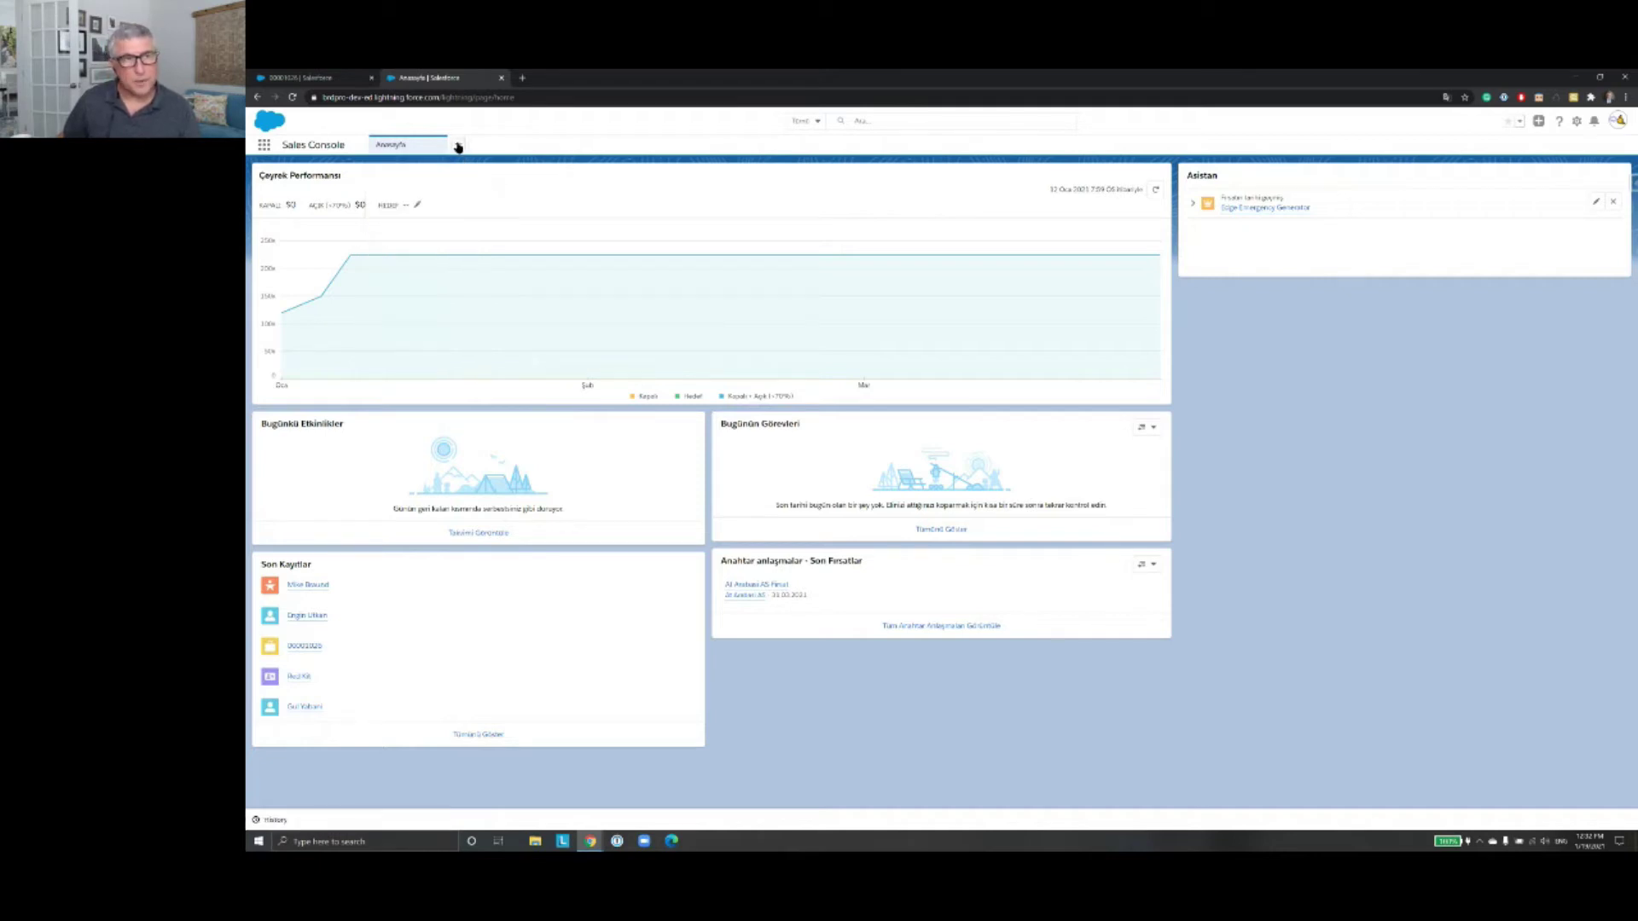
left_click(458, 147)
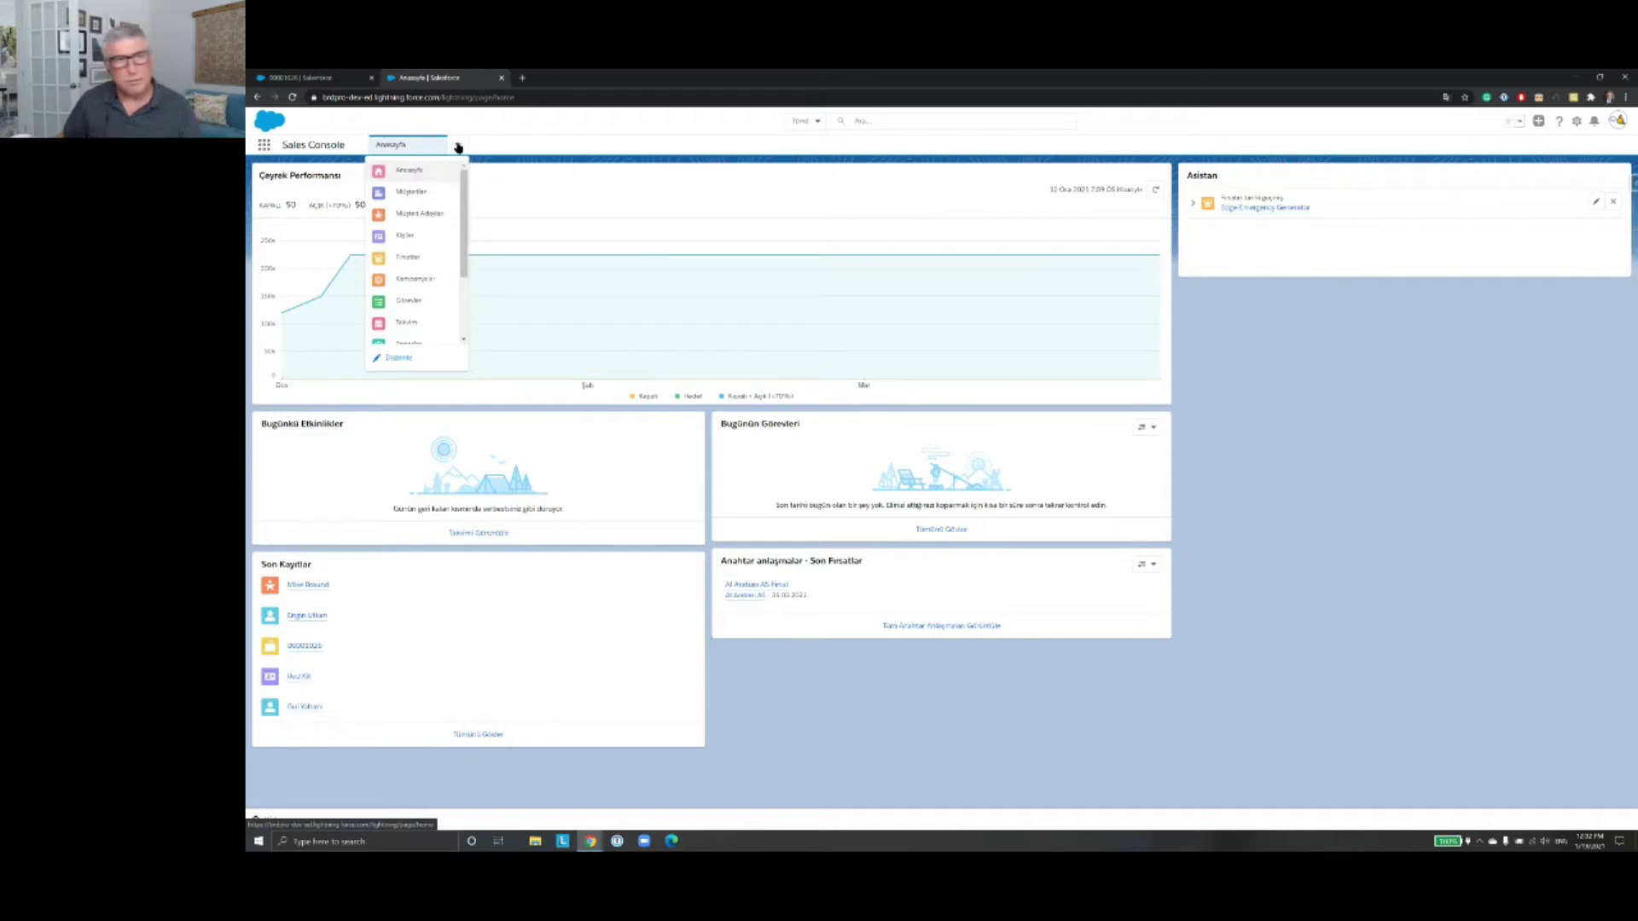
left_click(428, 214)
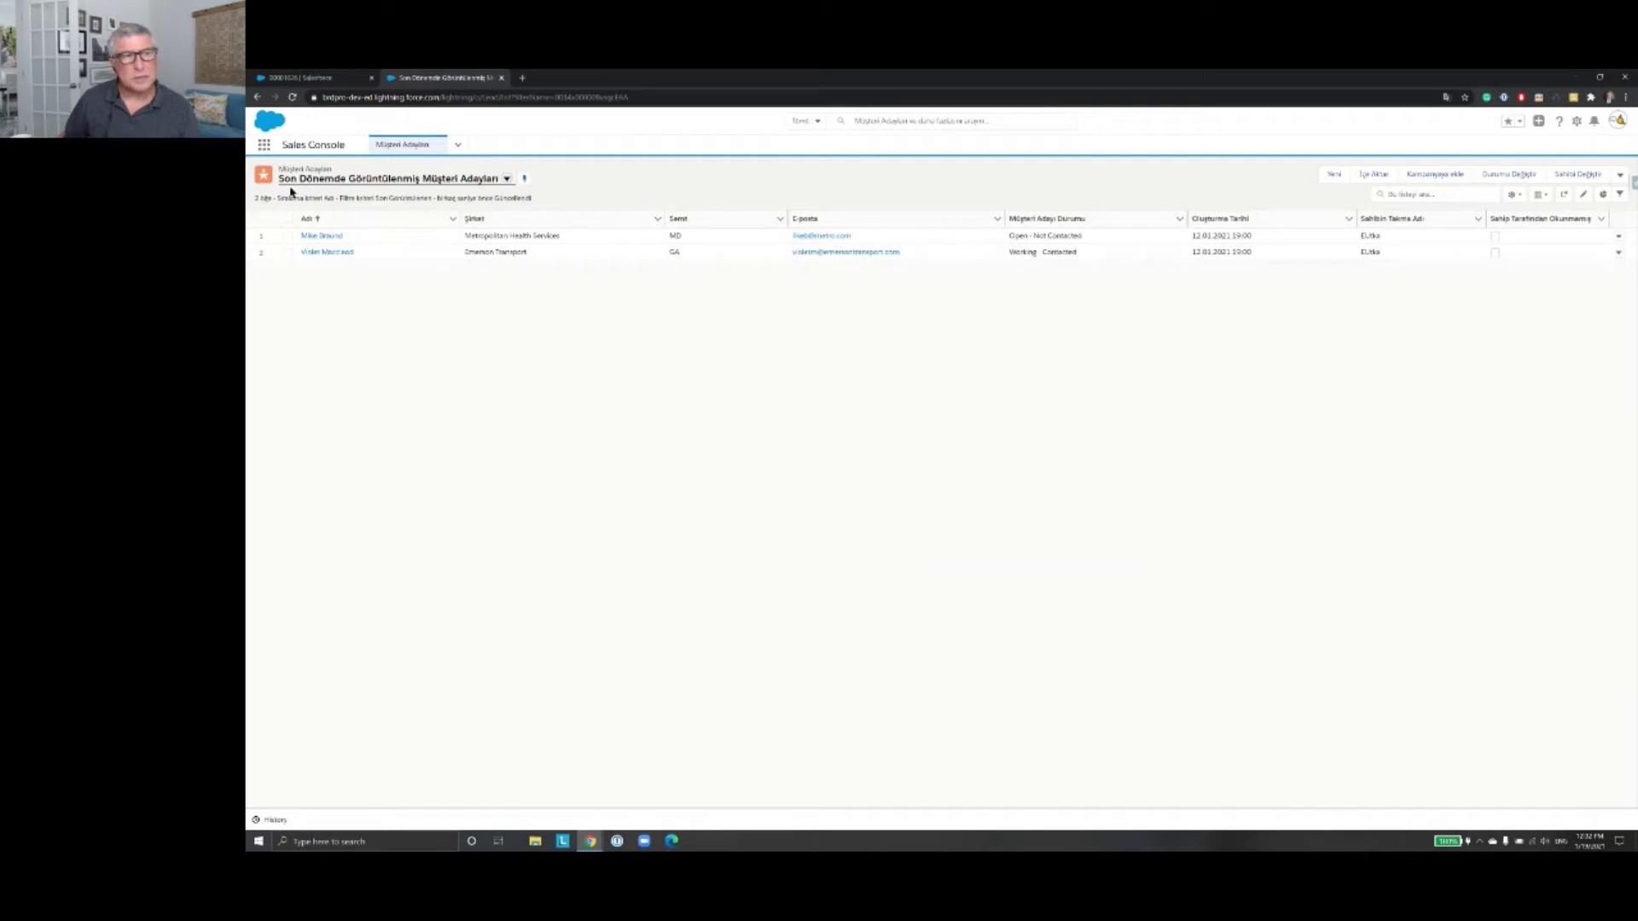
left_click(325, 239)
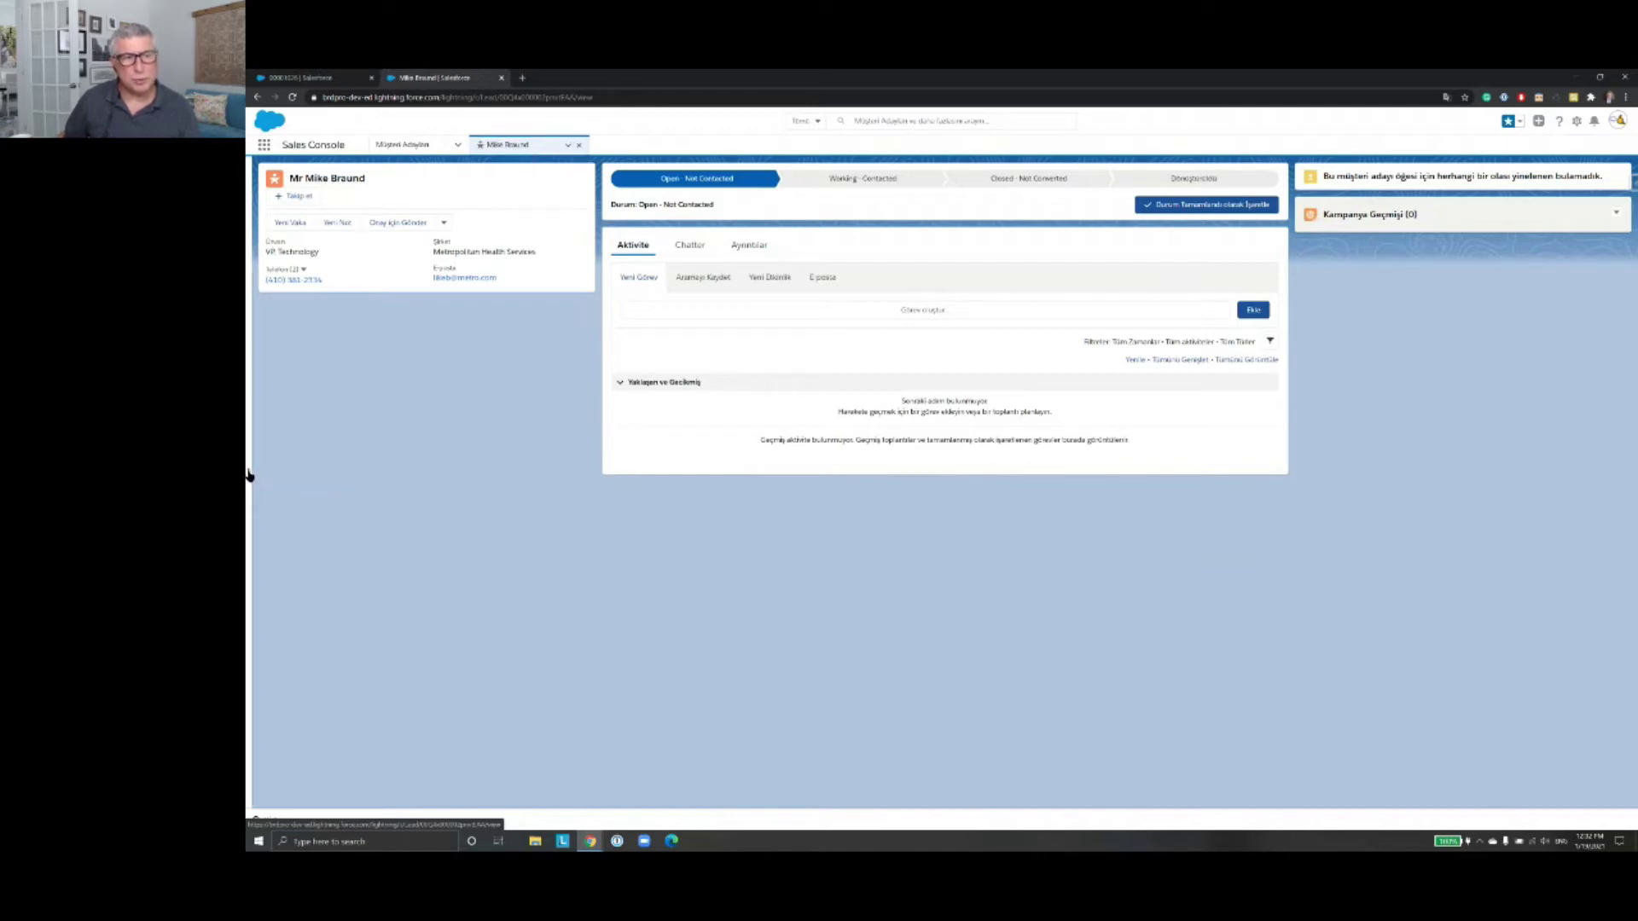
Step: Show the Recently Viewed leads list in split view beside the Metropolitan Health Services lead
left_click(248, 475)
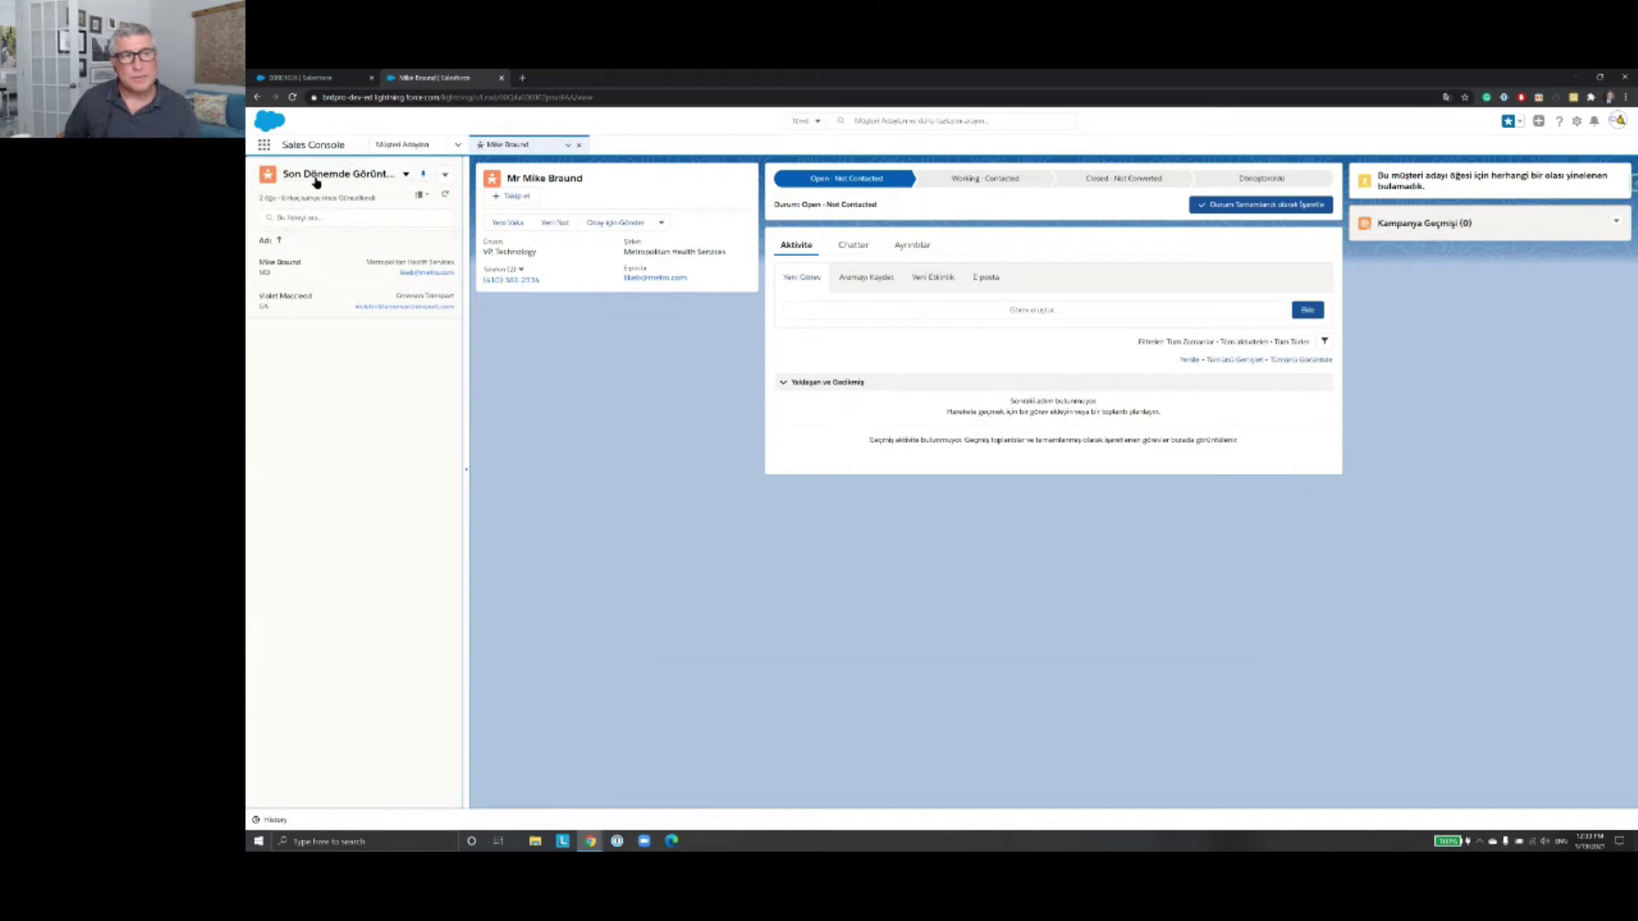
Step: Switch the side list to Tüm Açık Müşteri Adayları and pin it as the default list
left_click(408, 176)
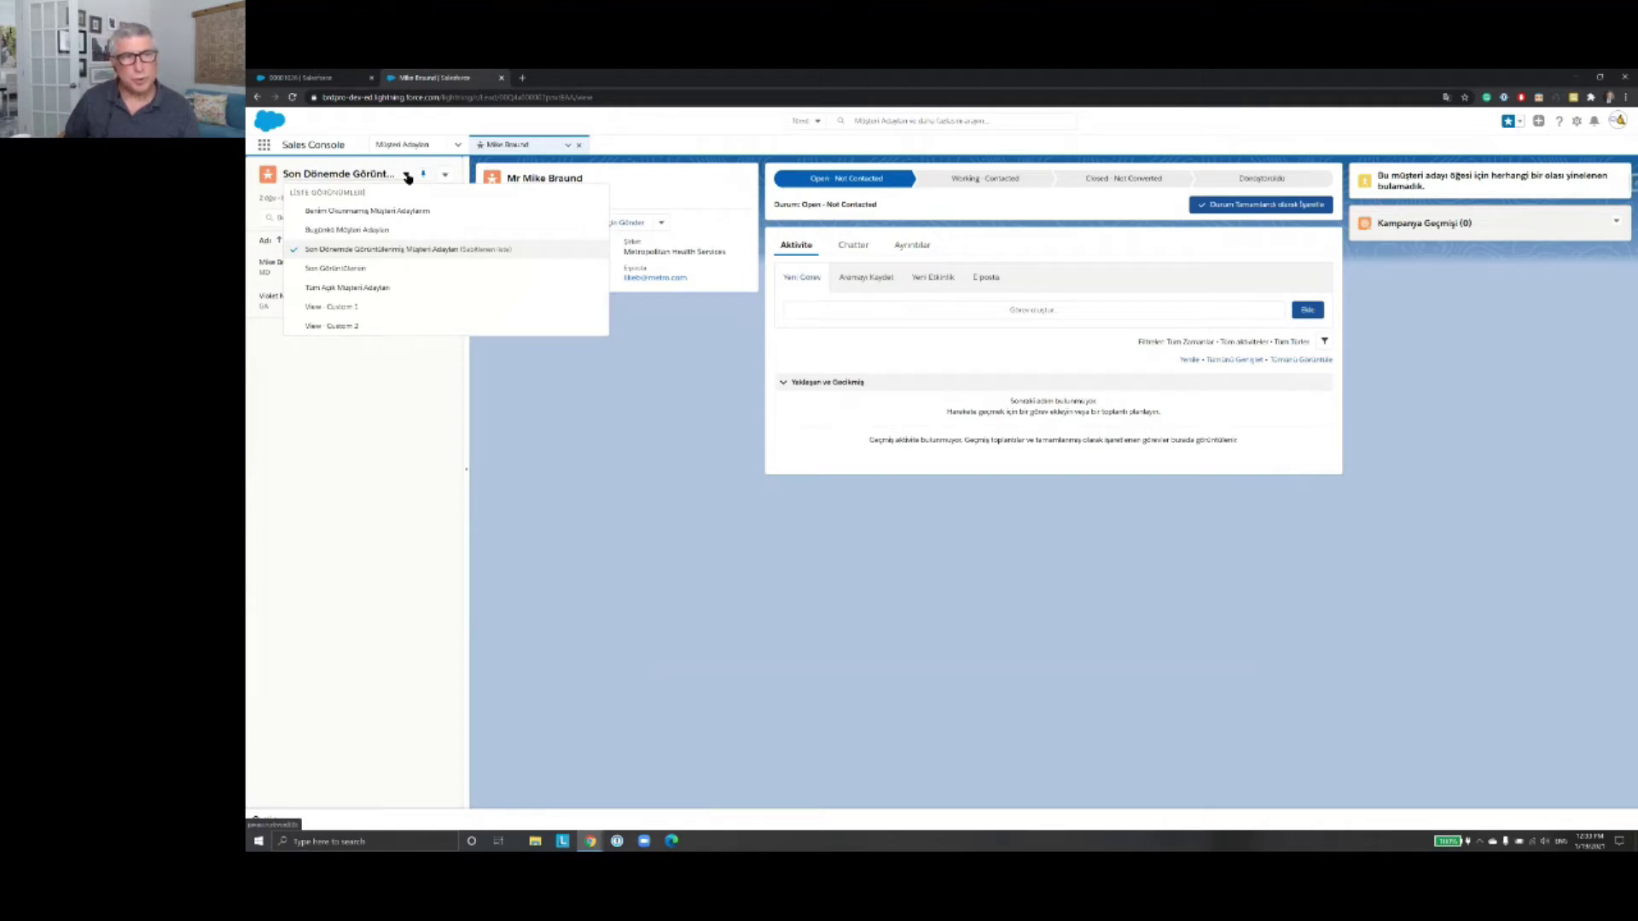
left_click(367, 290)
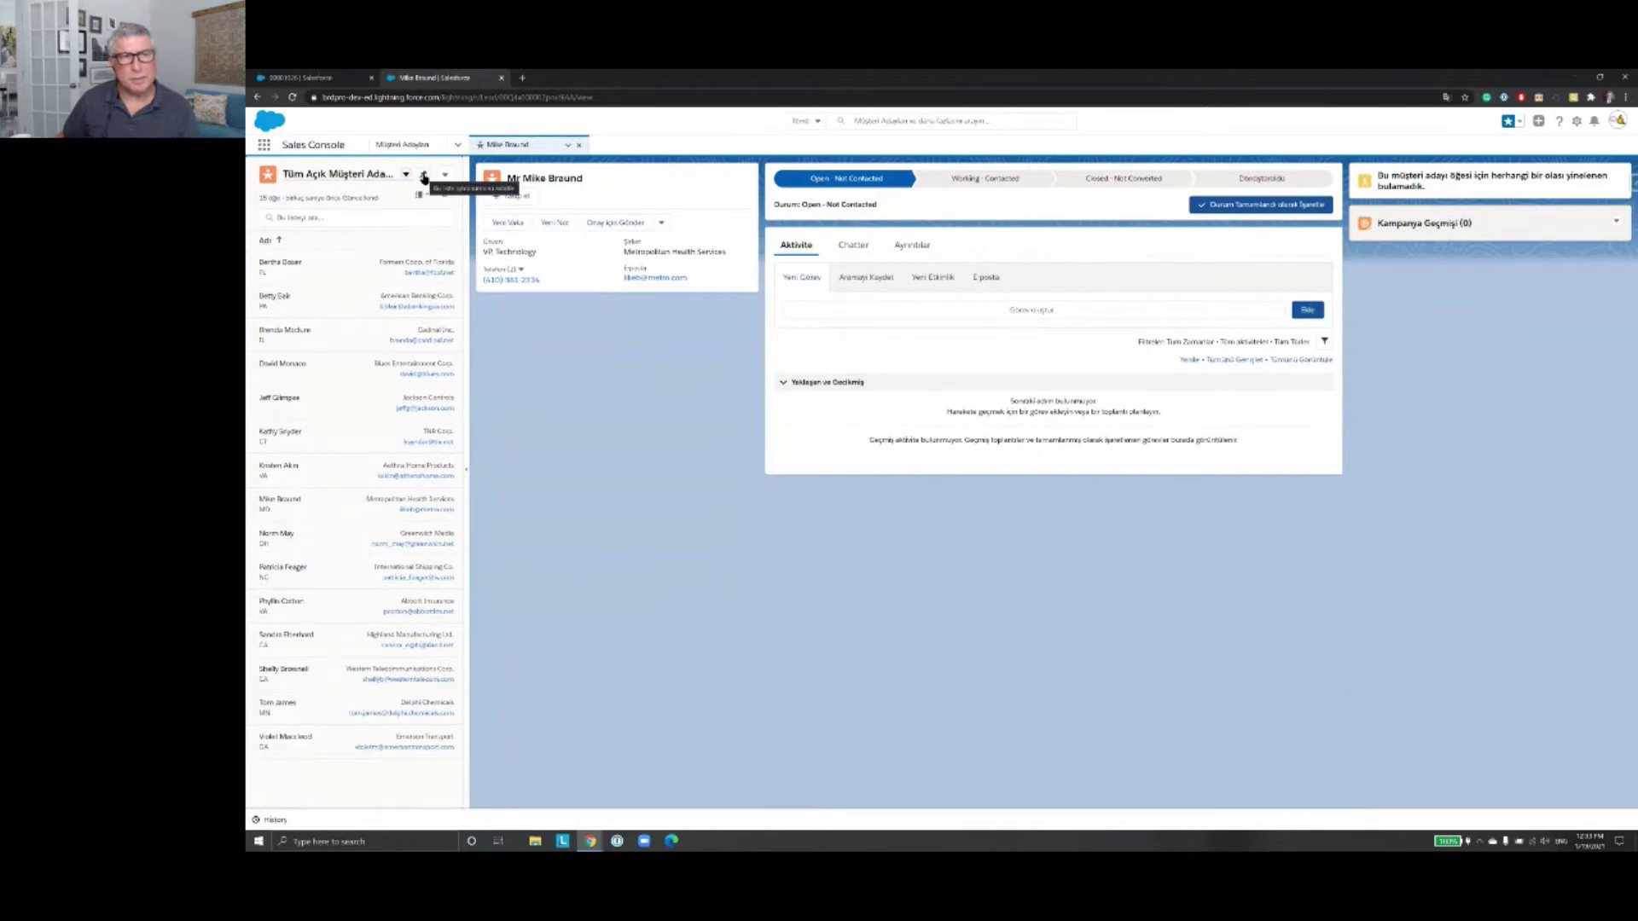
left_click(424, 177)
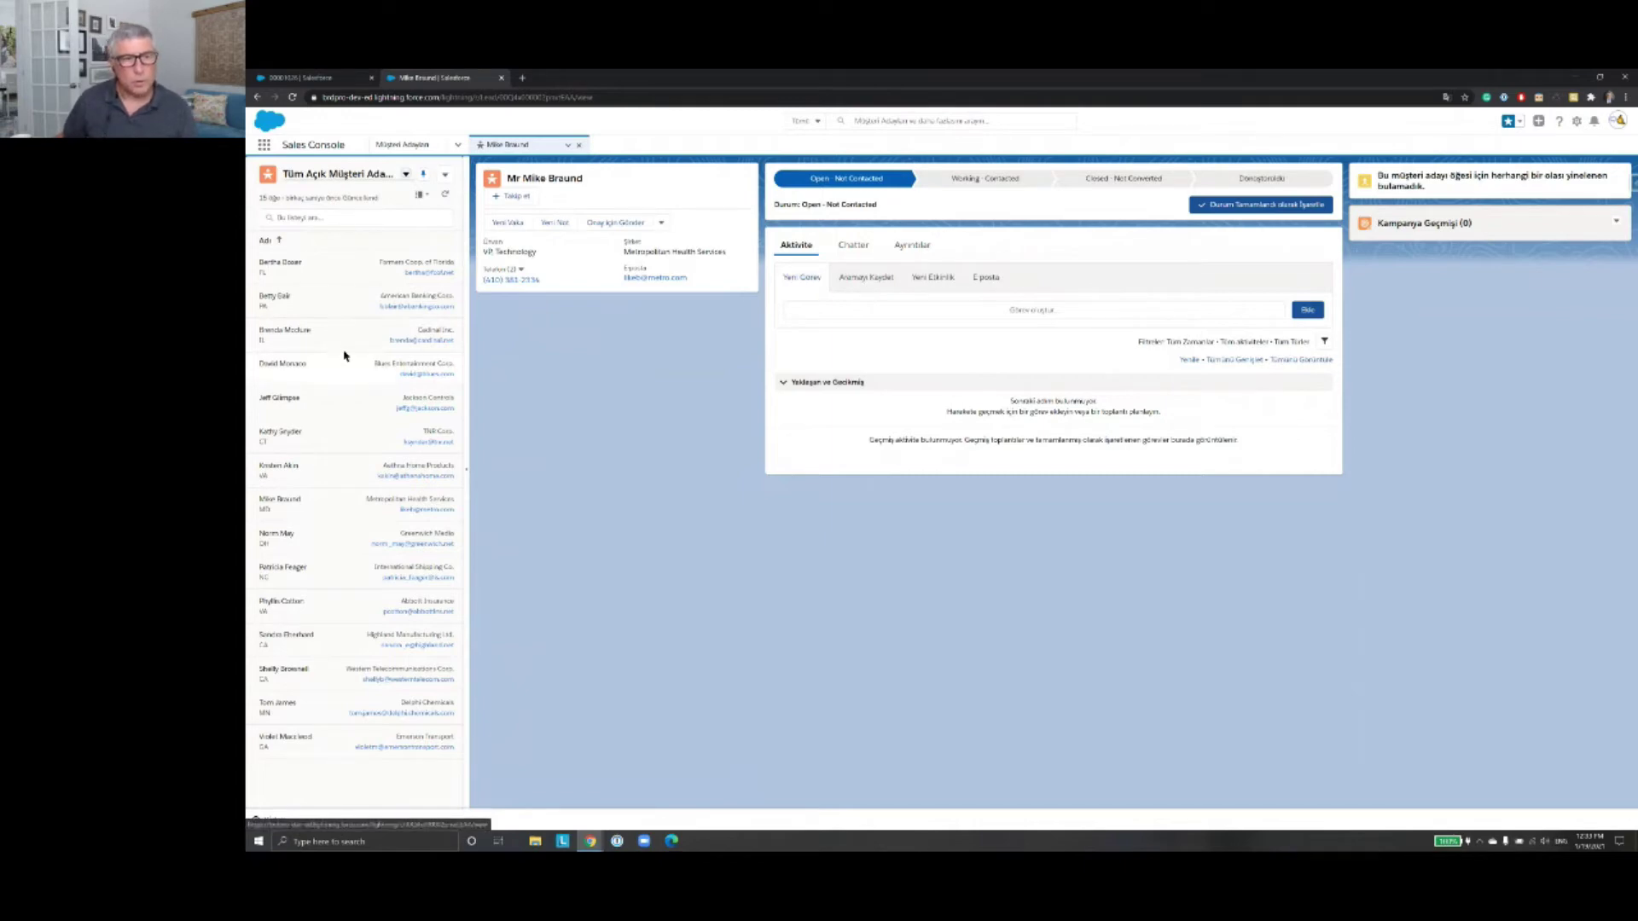
Step: Switch the console navigation from Müşteri Adayları to Müşteriler and show the account list views
left_click(458, 146)
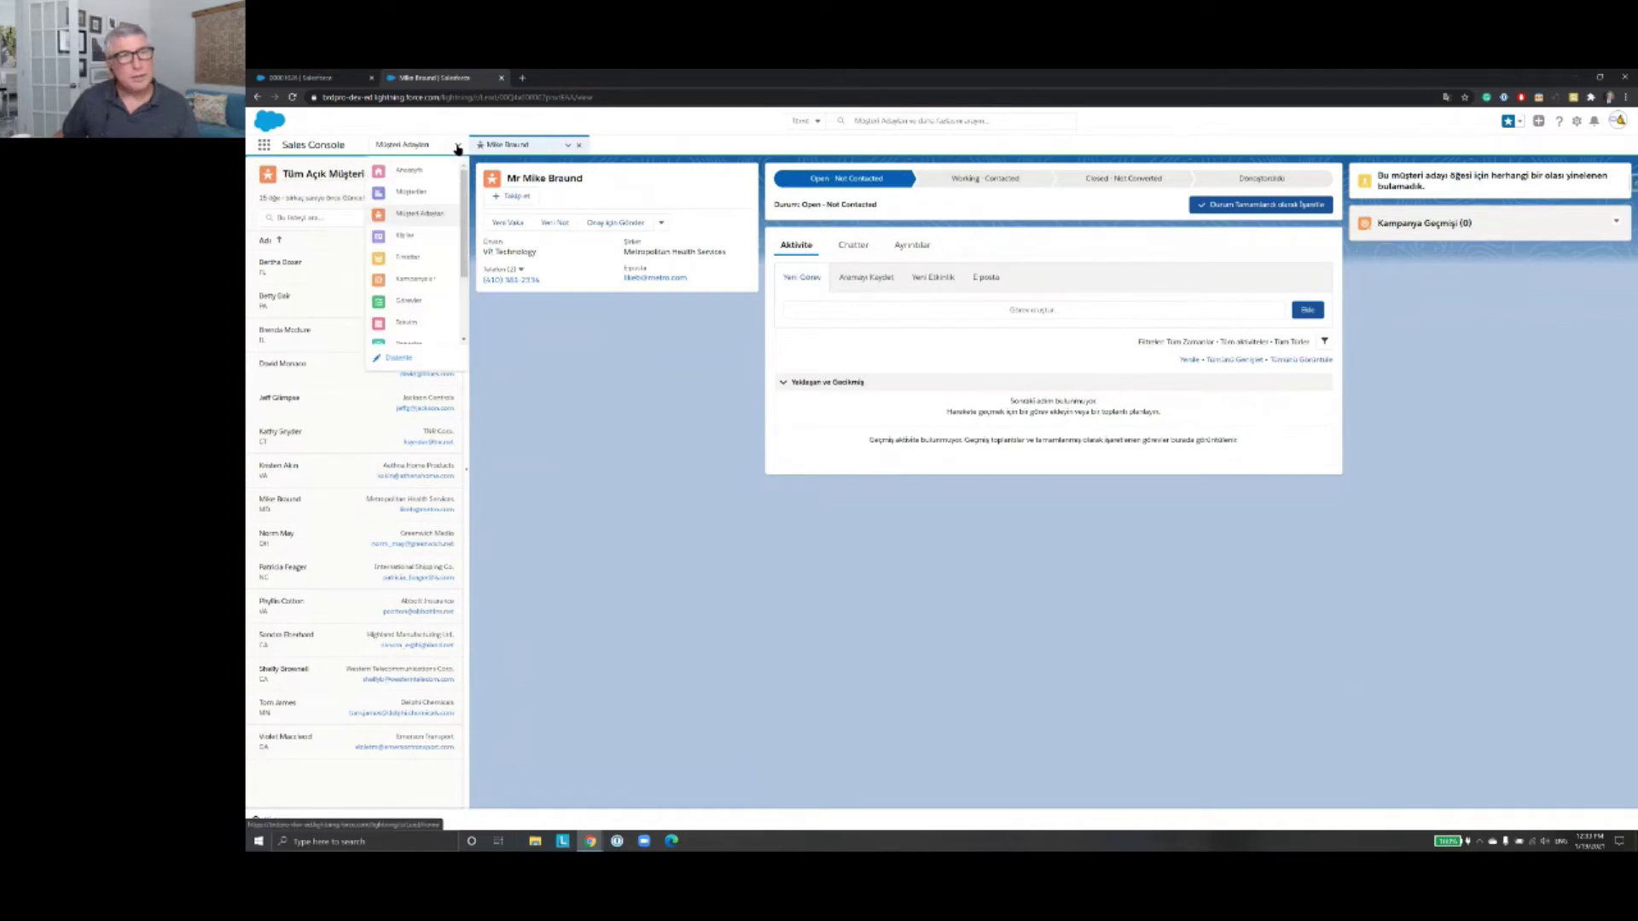
left_click(415, 192)
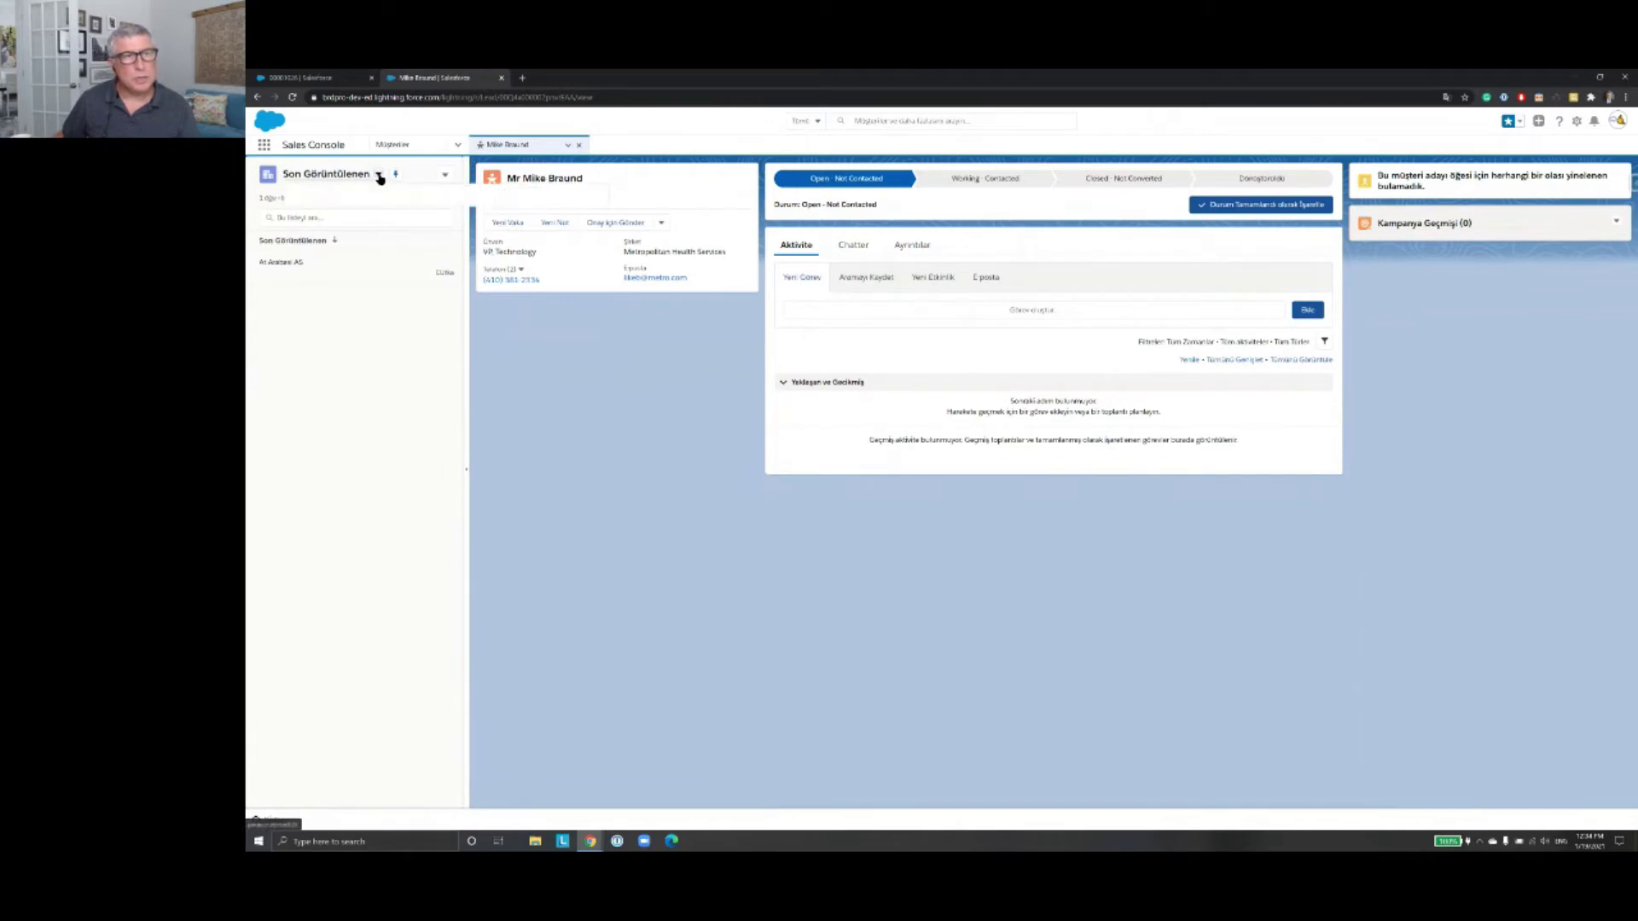
left_click(379, 174)
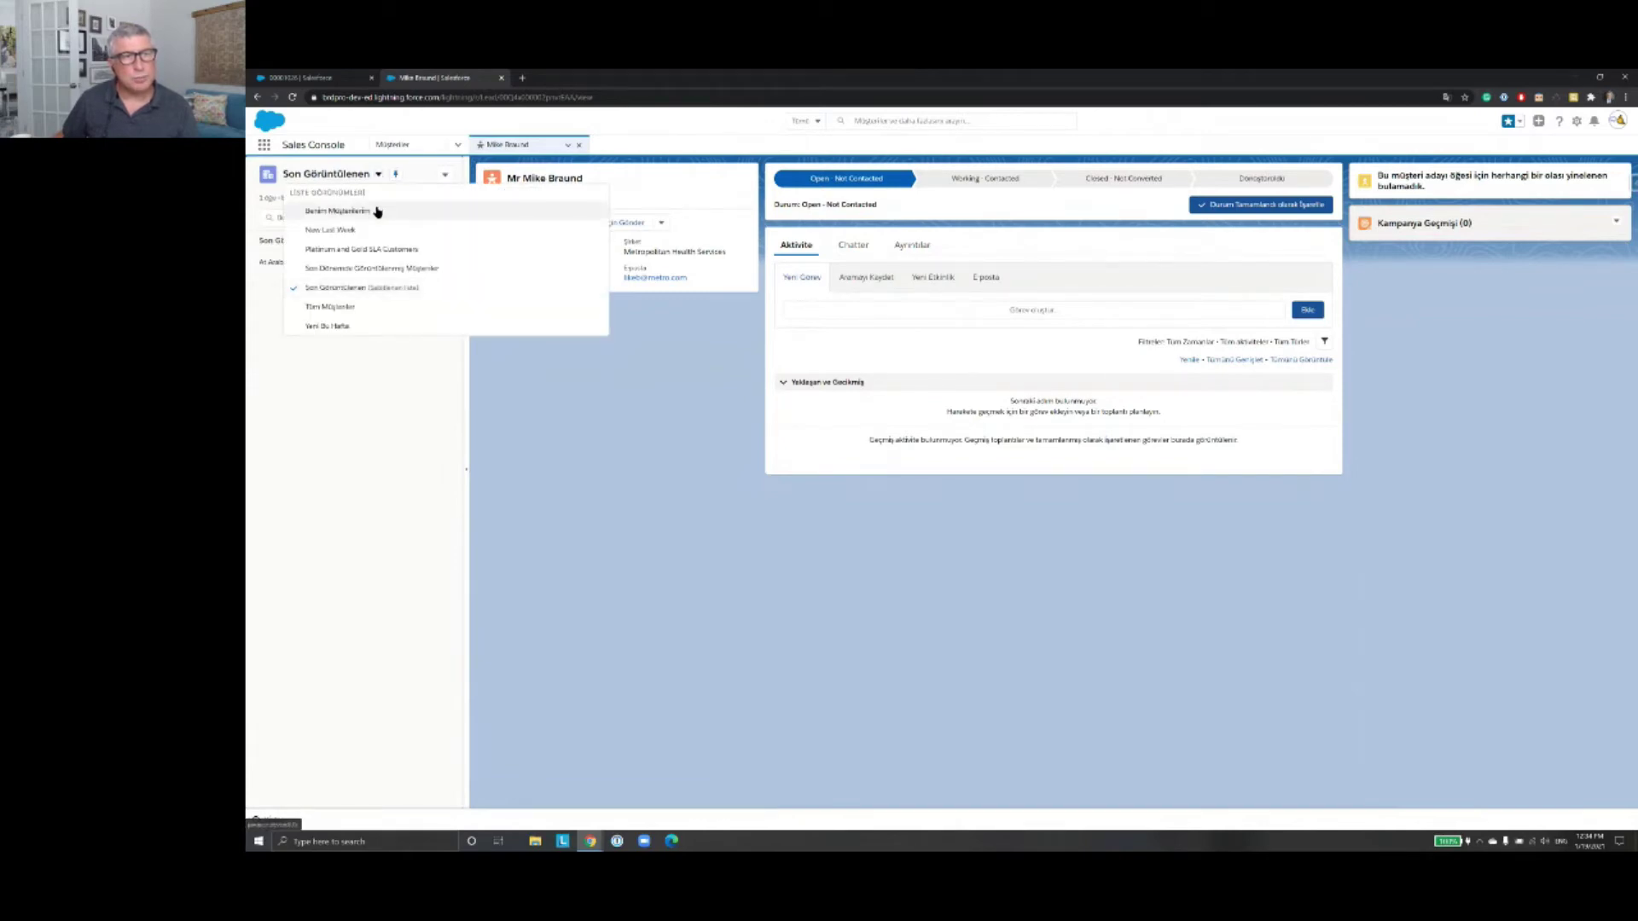
Step: Pin Tüm Müşteriler as the side list and open Burlington Textiles Corp of America
left_click(362, 306)
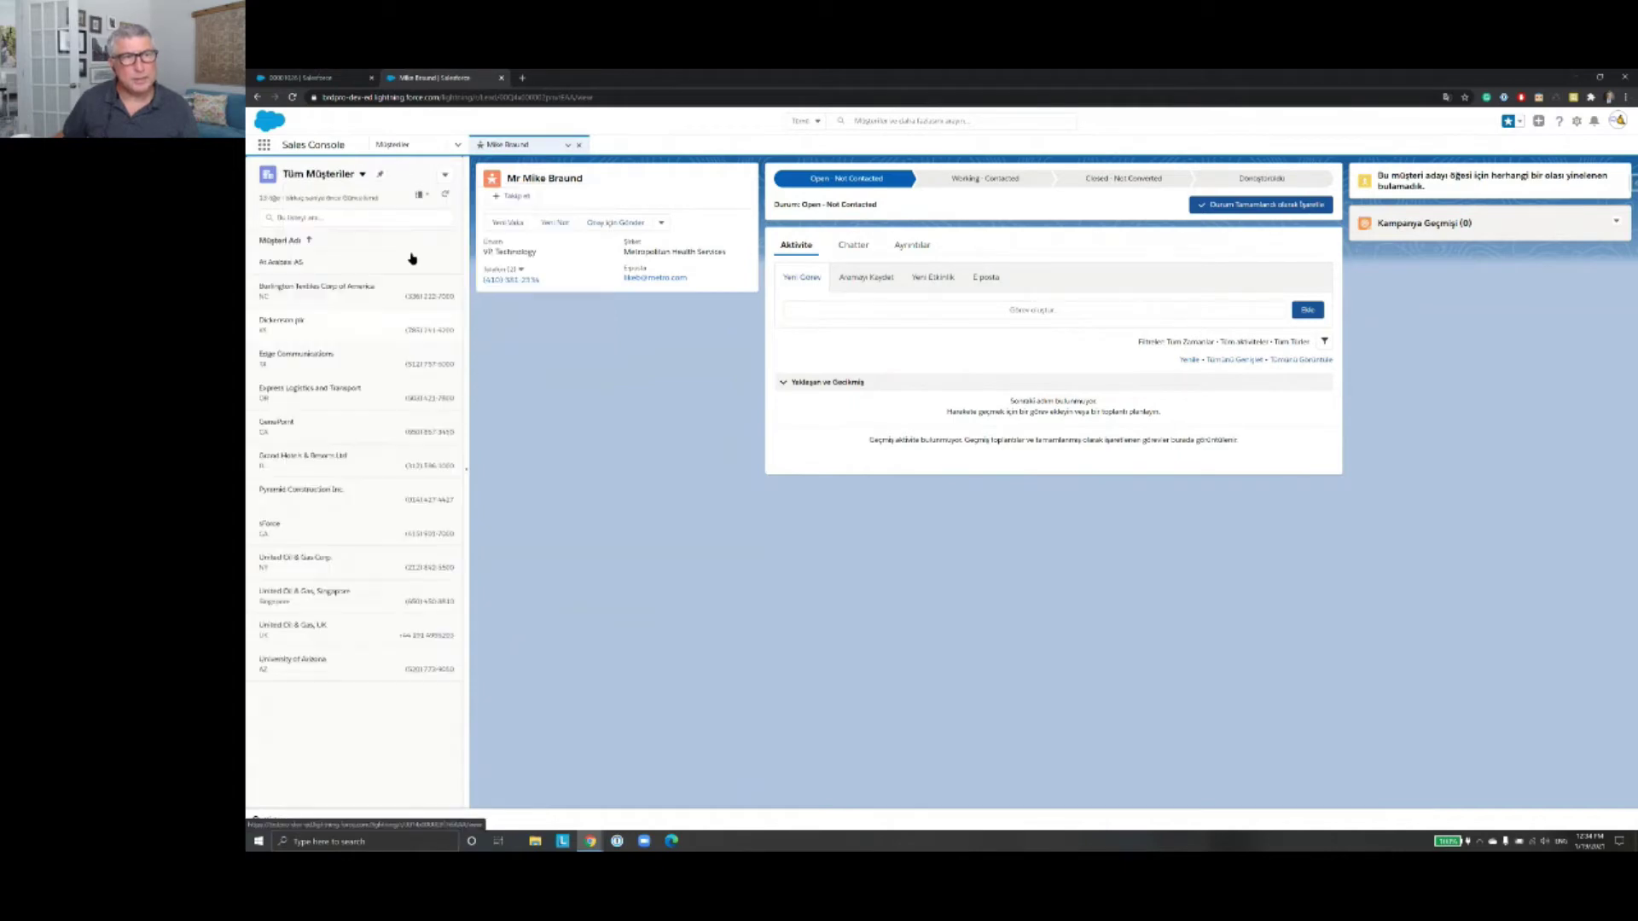
left_click(381, 176)
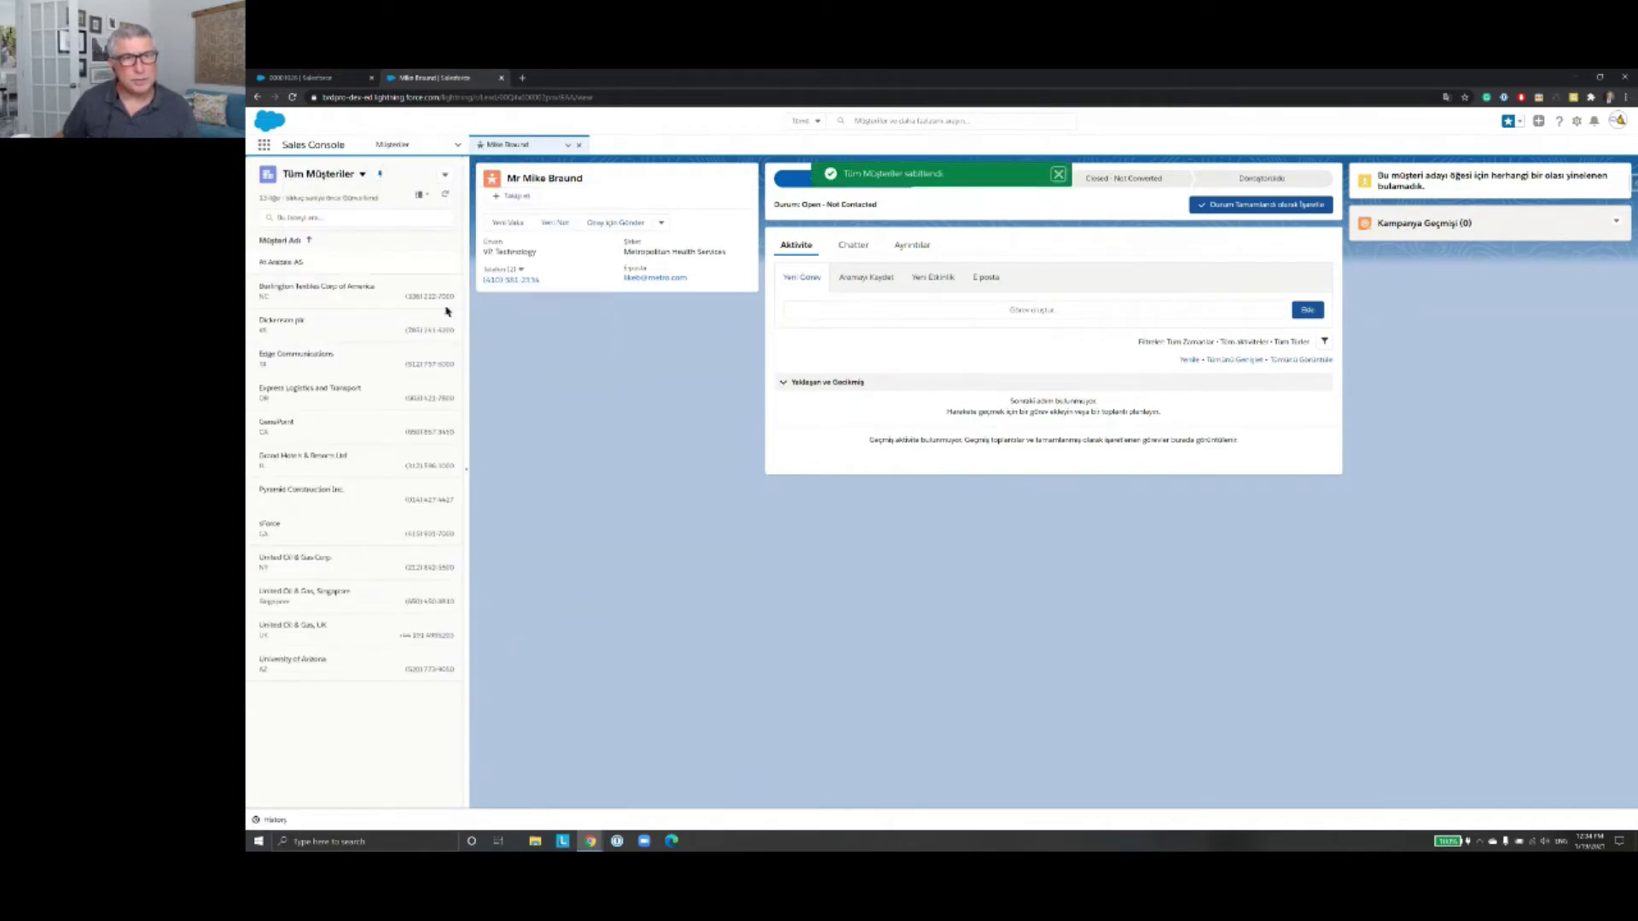
left_click(289, 289)
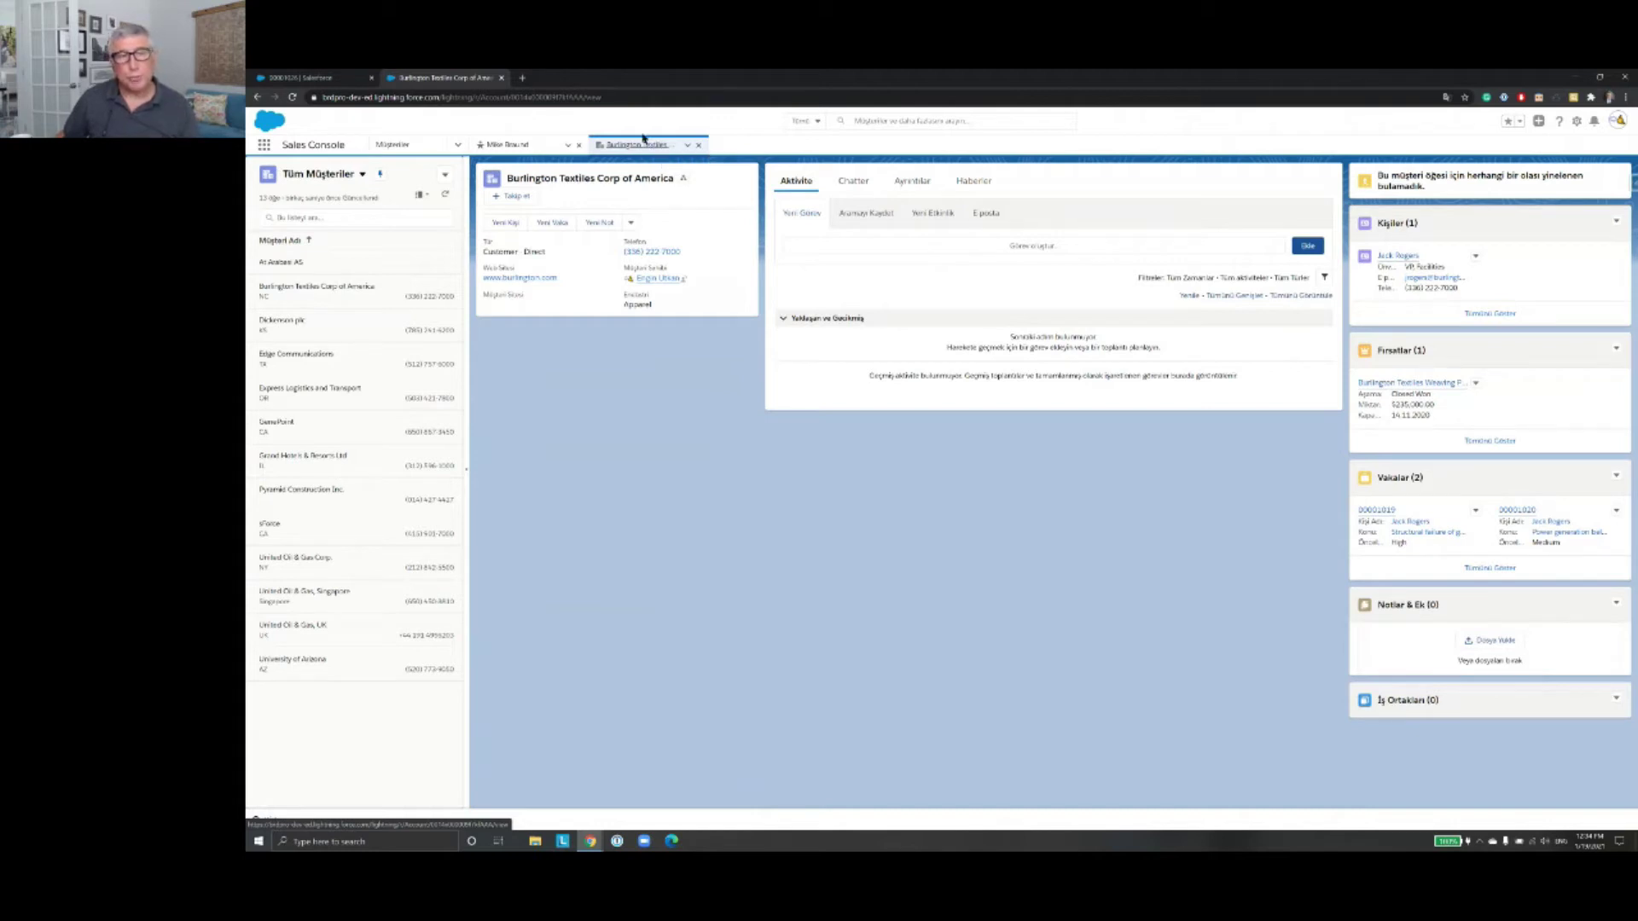
Step: Open the account's VP Facilities contact in a subtab and hide the accounts side list
left_click(1399, 256)
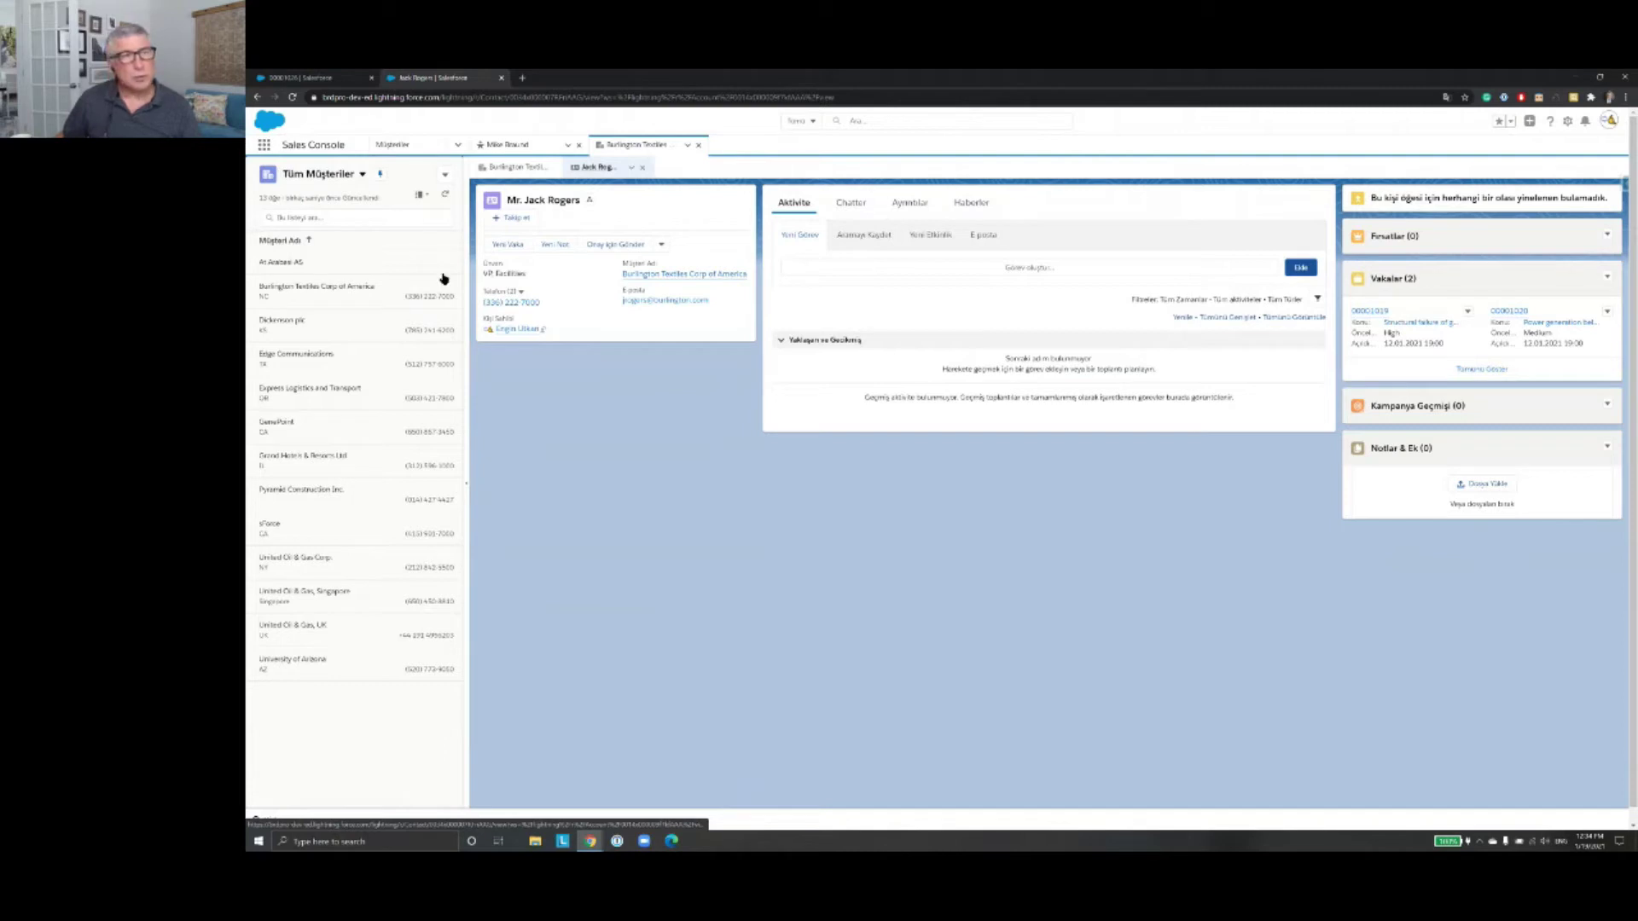
left_click(467, 488)
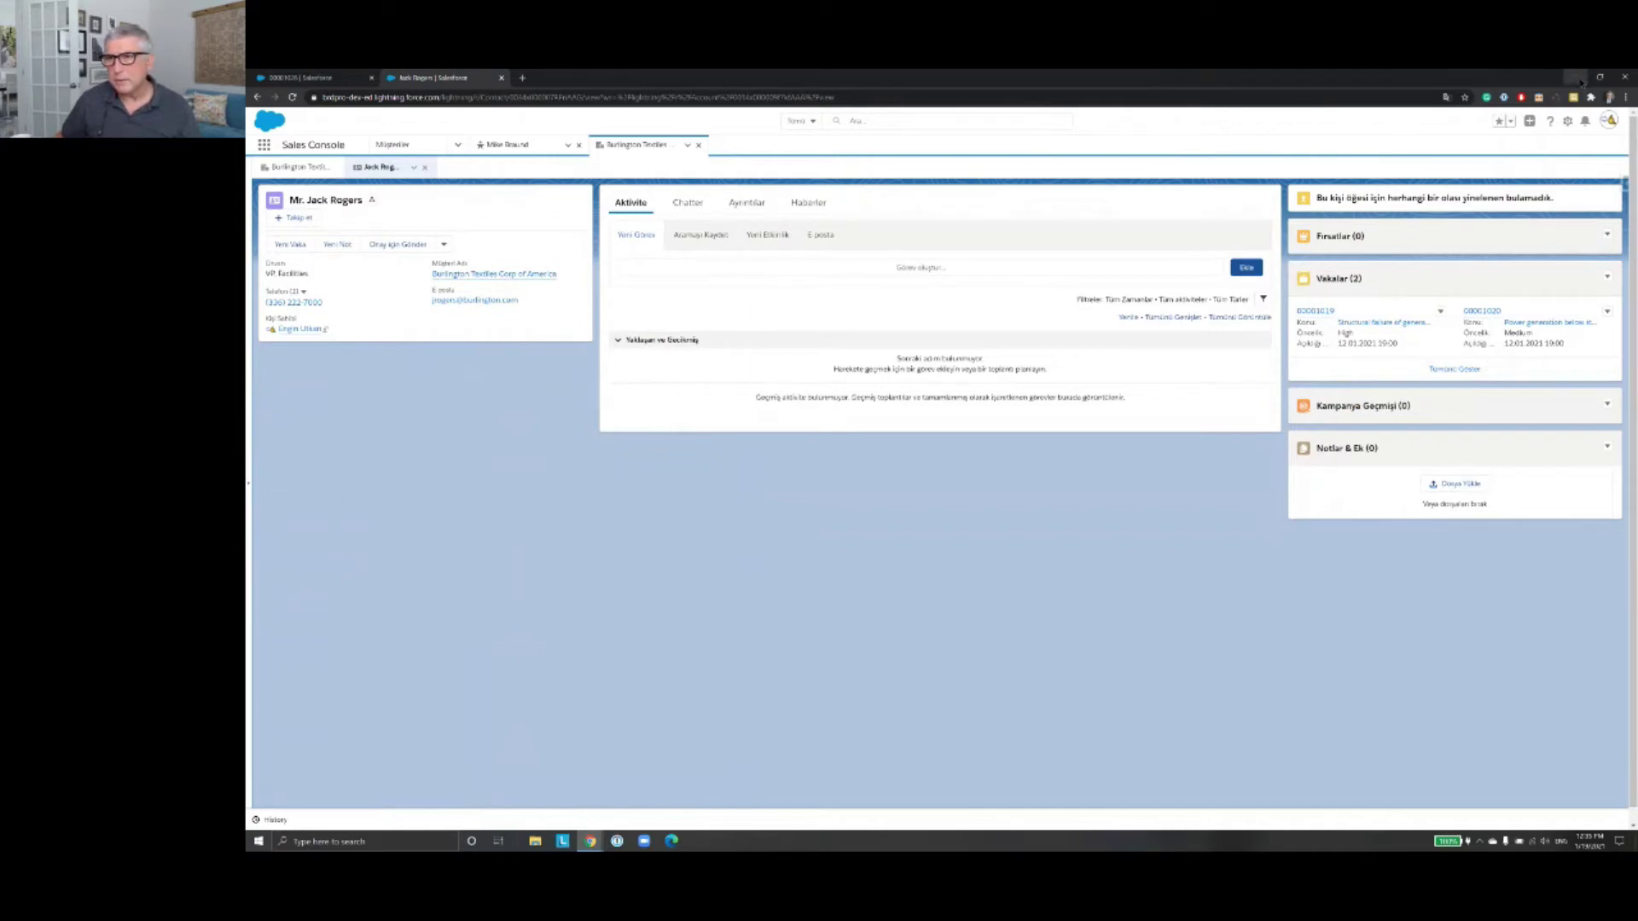
Step: Zoom the browser page in by two steps, then re-expand the Tüm Müşteriler side list
left_click(1625, 98)
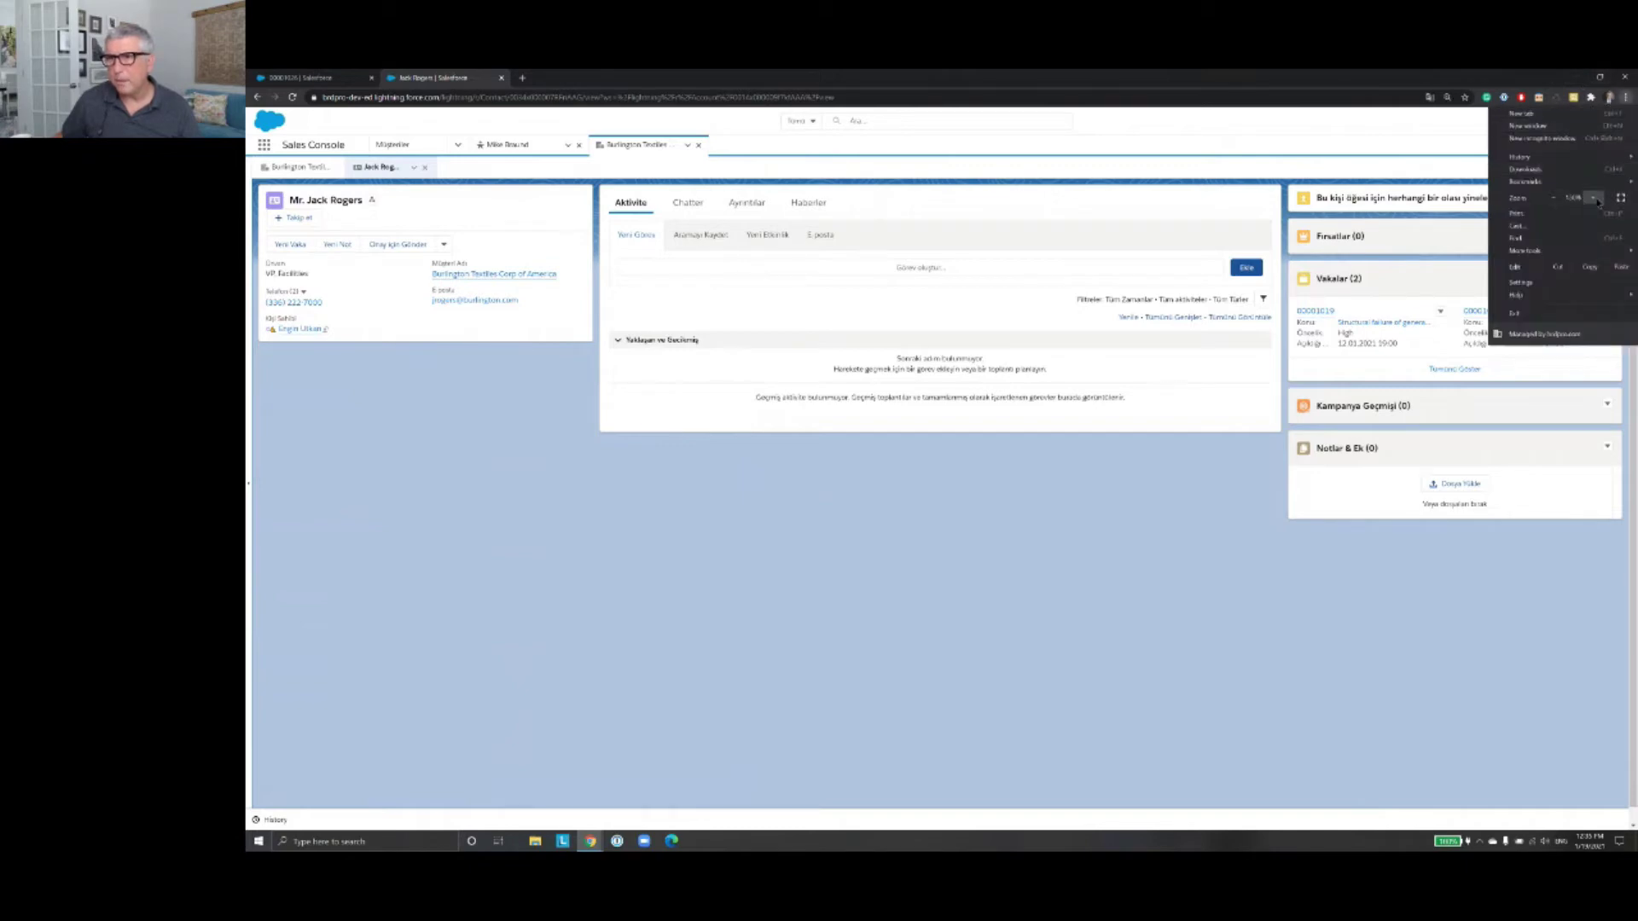
left_click(1597, 201)
left_click(1597, 201)
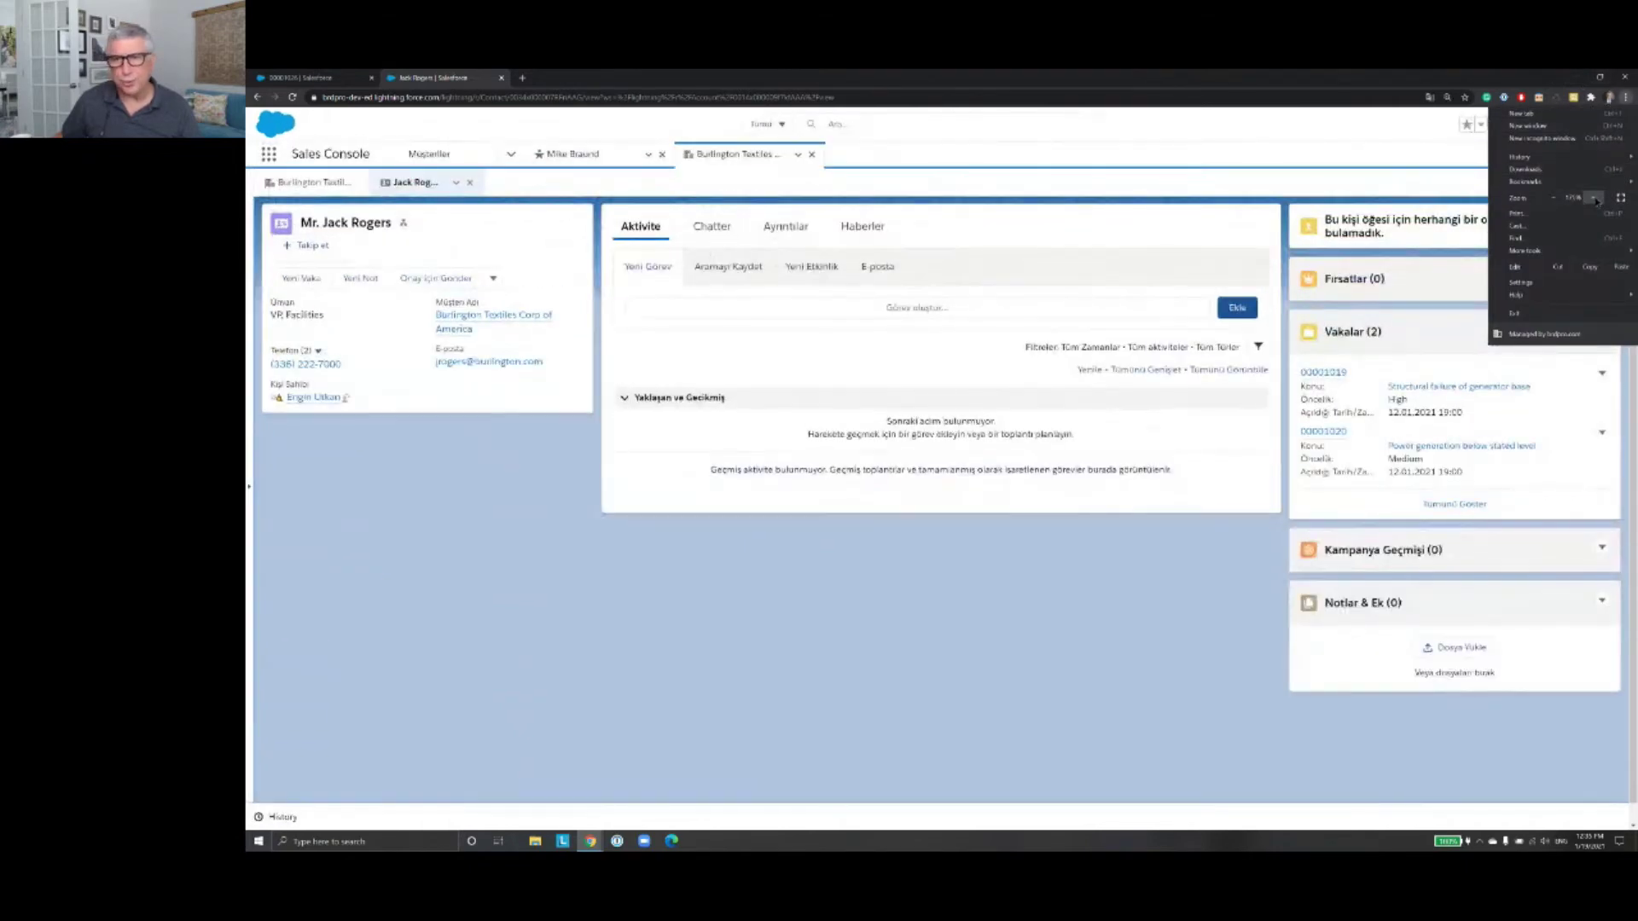
left_click(1597, 201)
left_click(1553, 198)
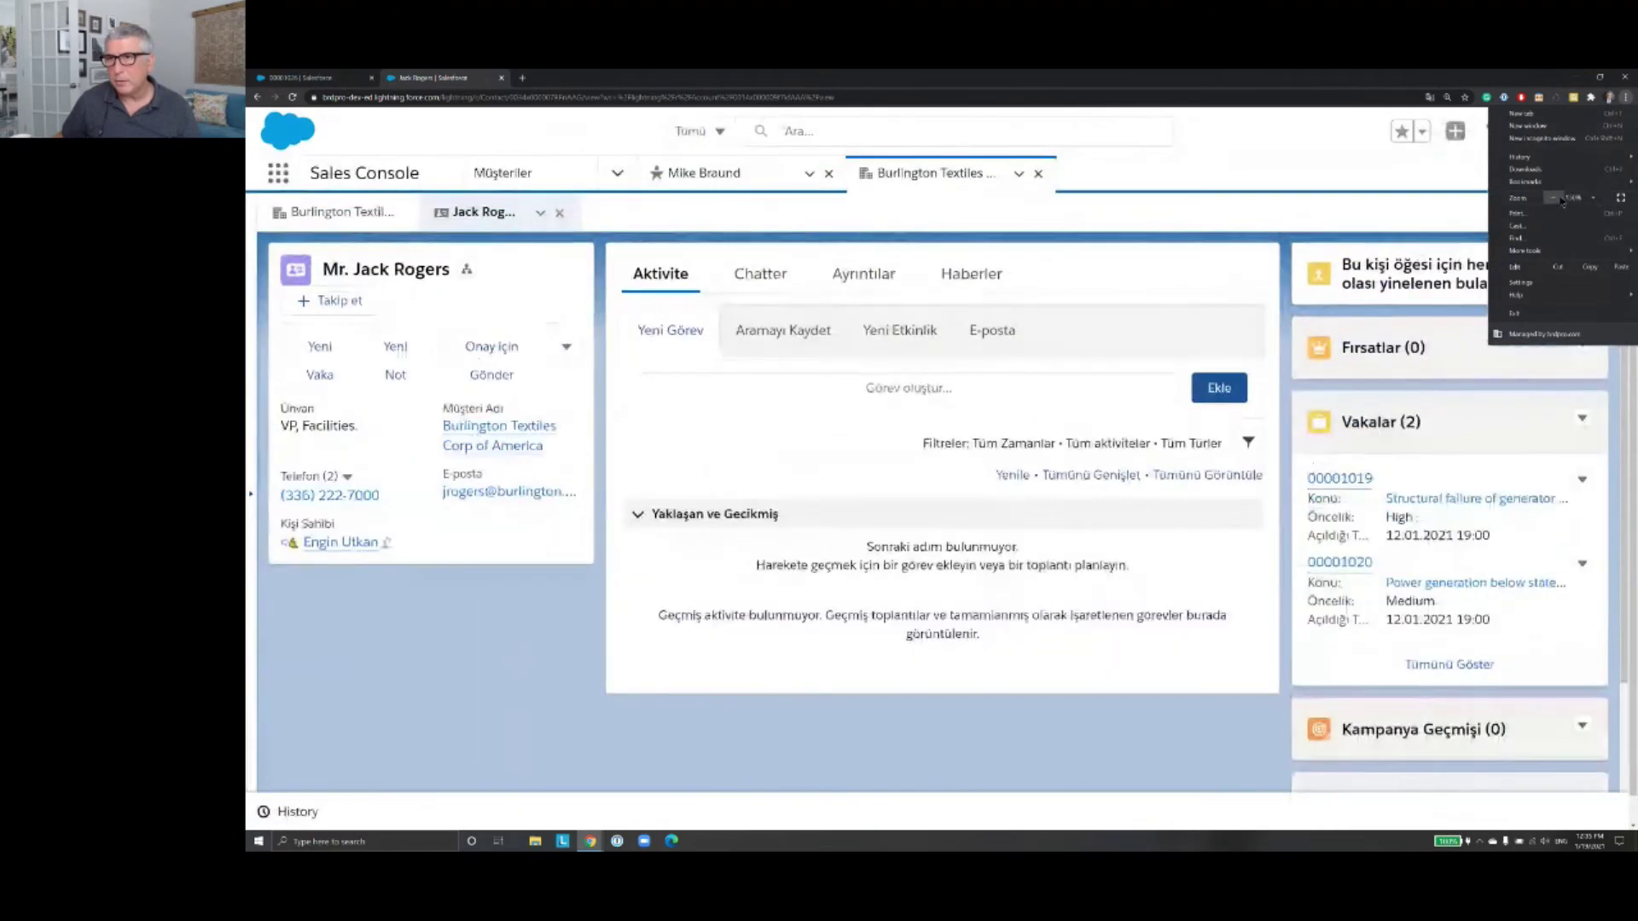
left_click(1592, 198)
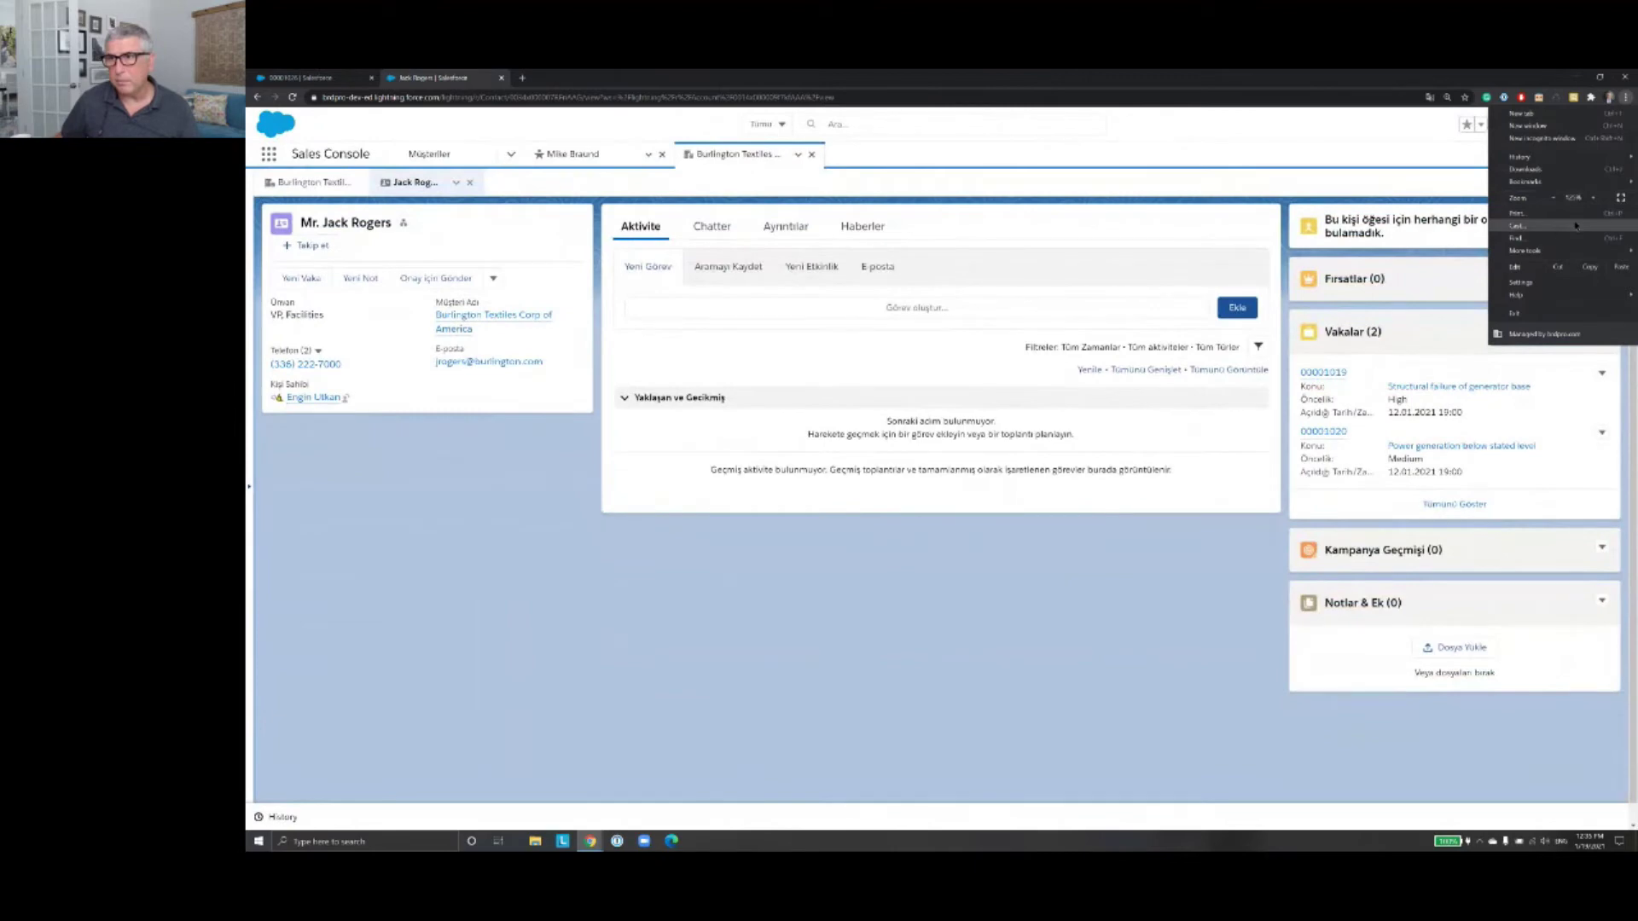
left_click(1066, 662)
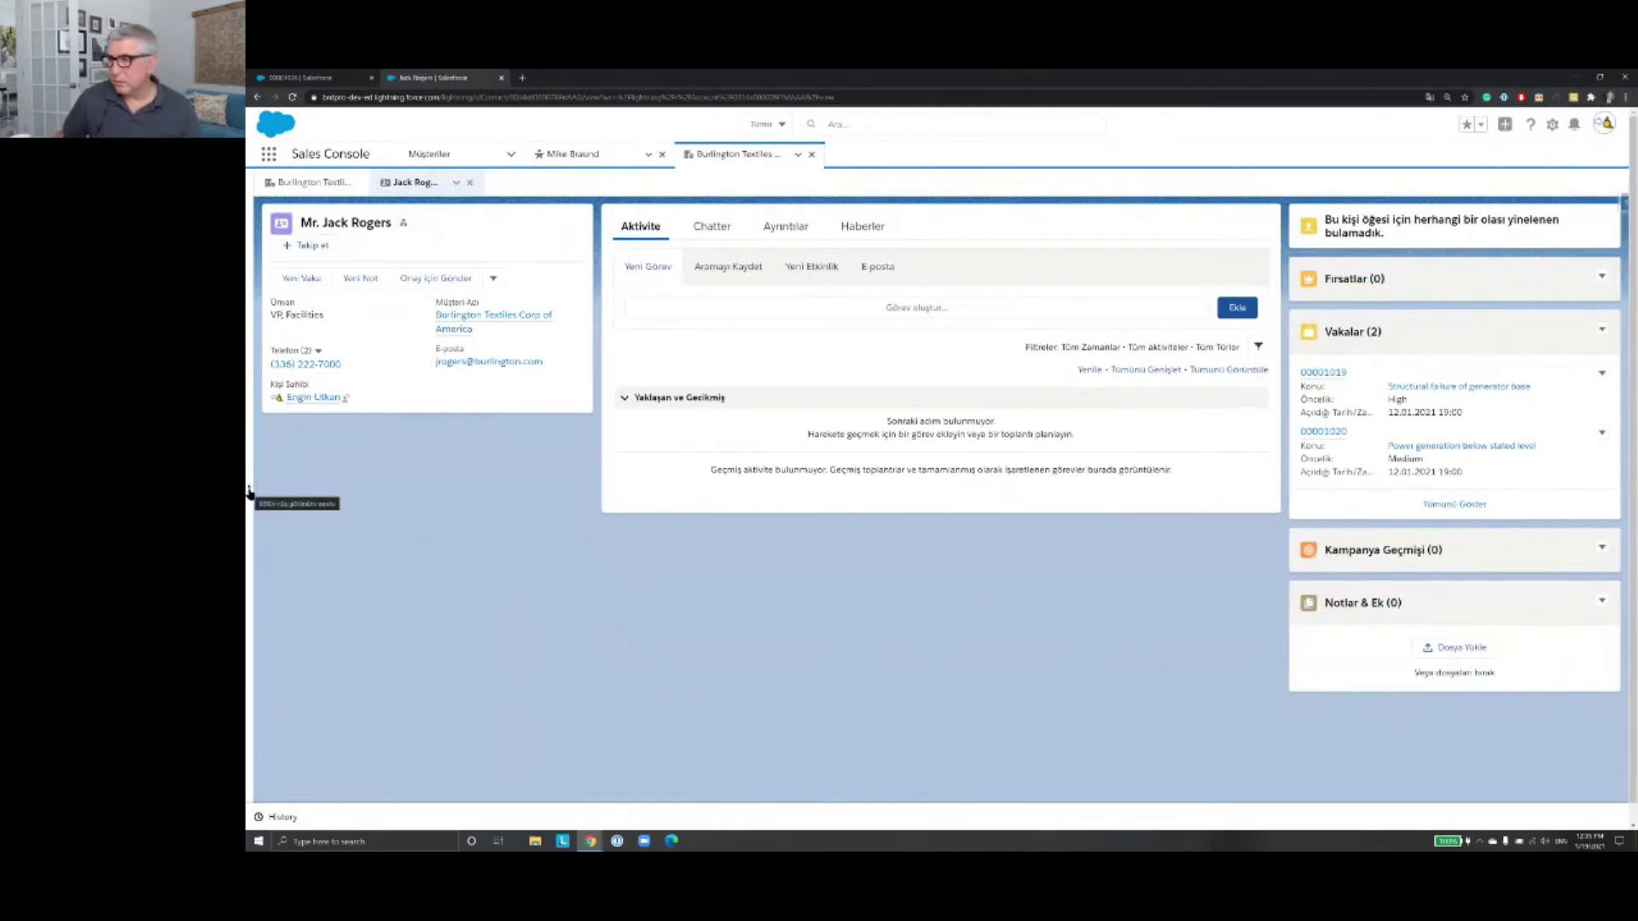
left_click(249, 492)
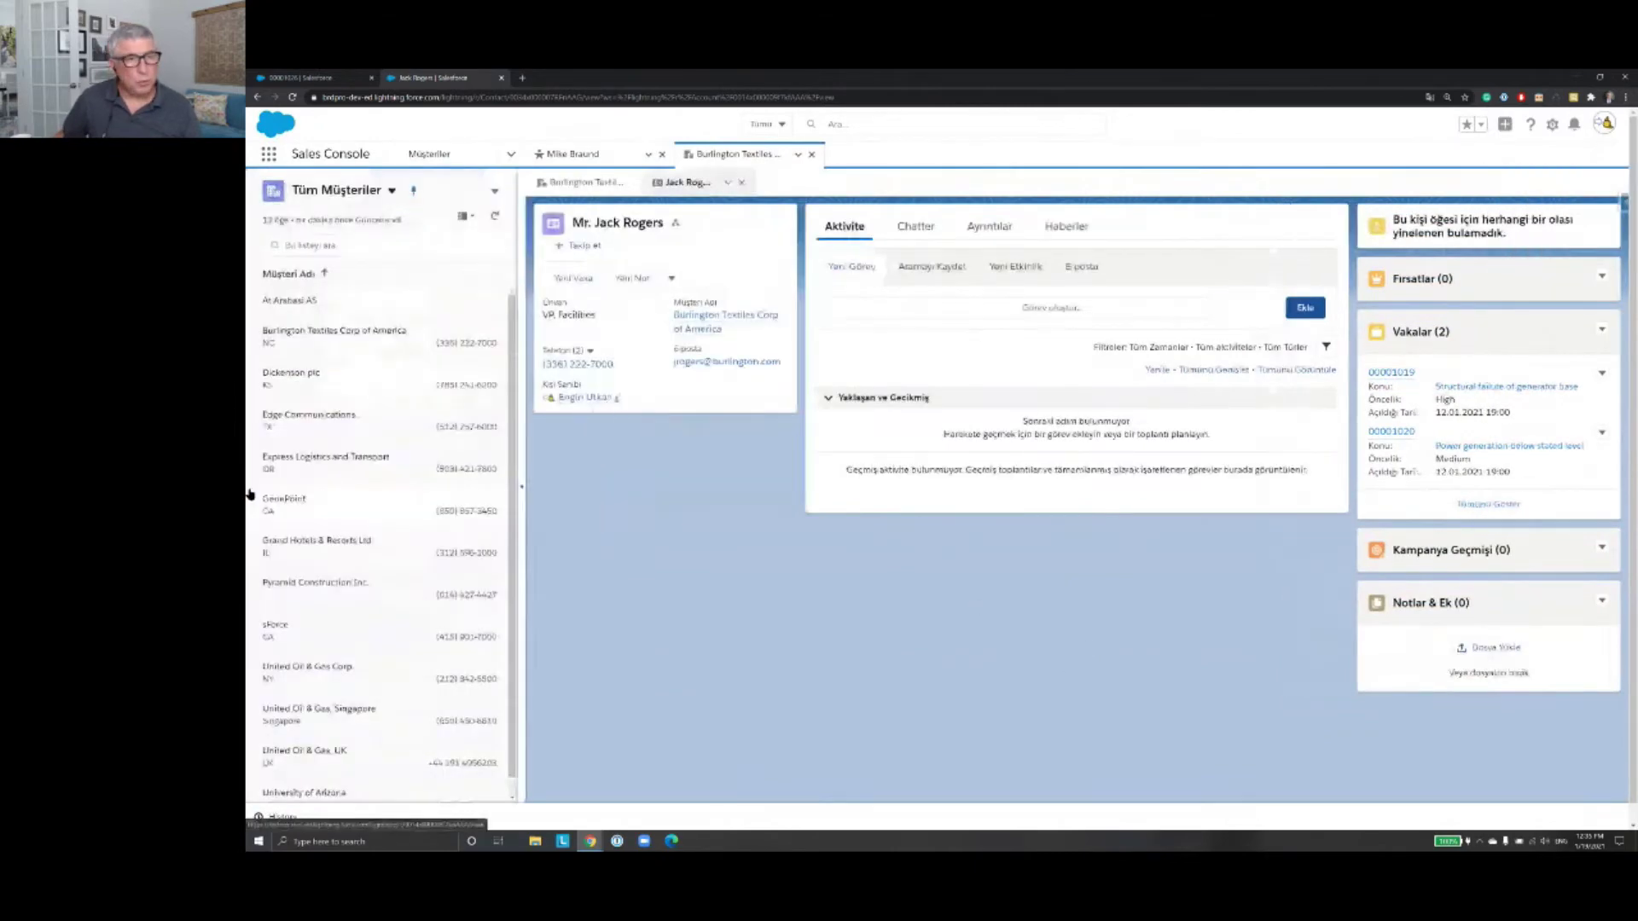
Step: Collapse and re-expand the account list, then bring up the lead workspace tab's options menu
left_click(522, 492)
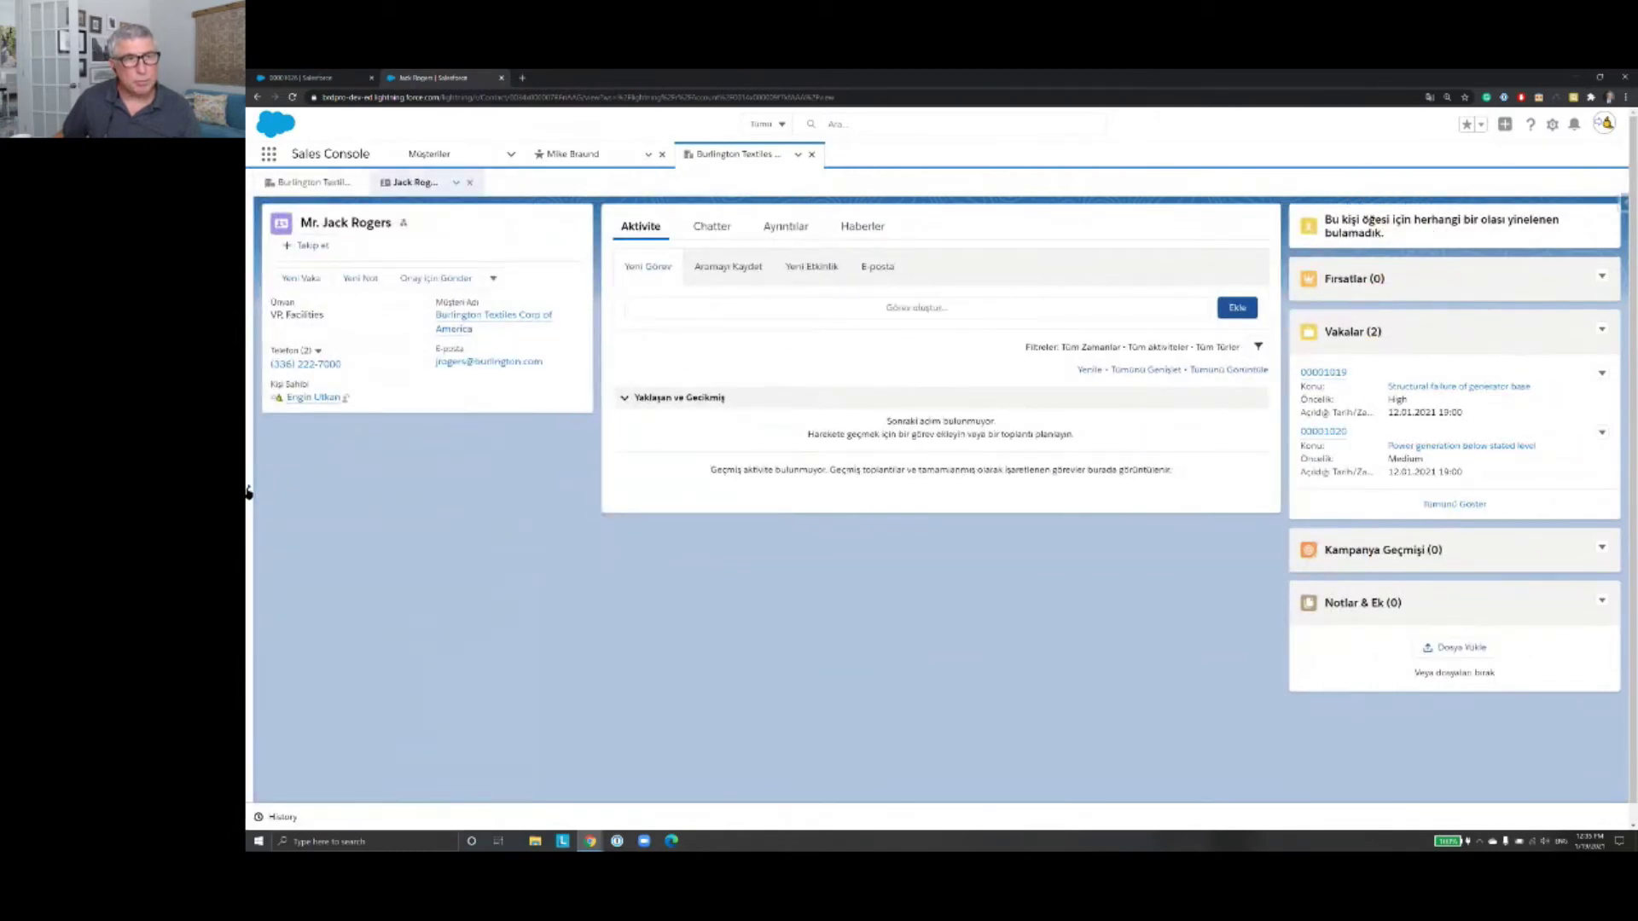
left_click(248, 492)
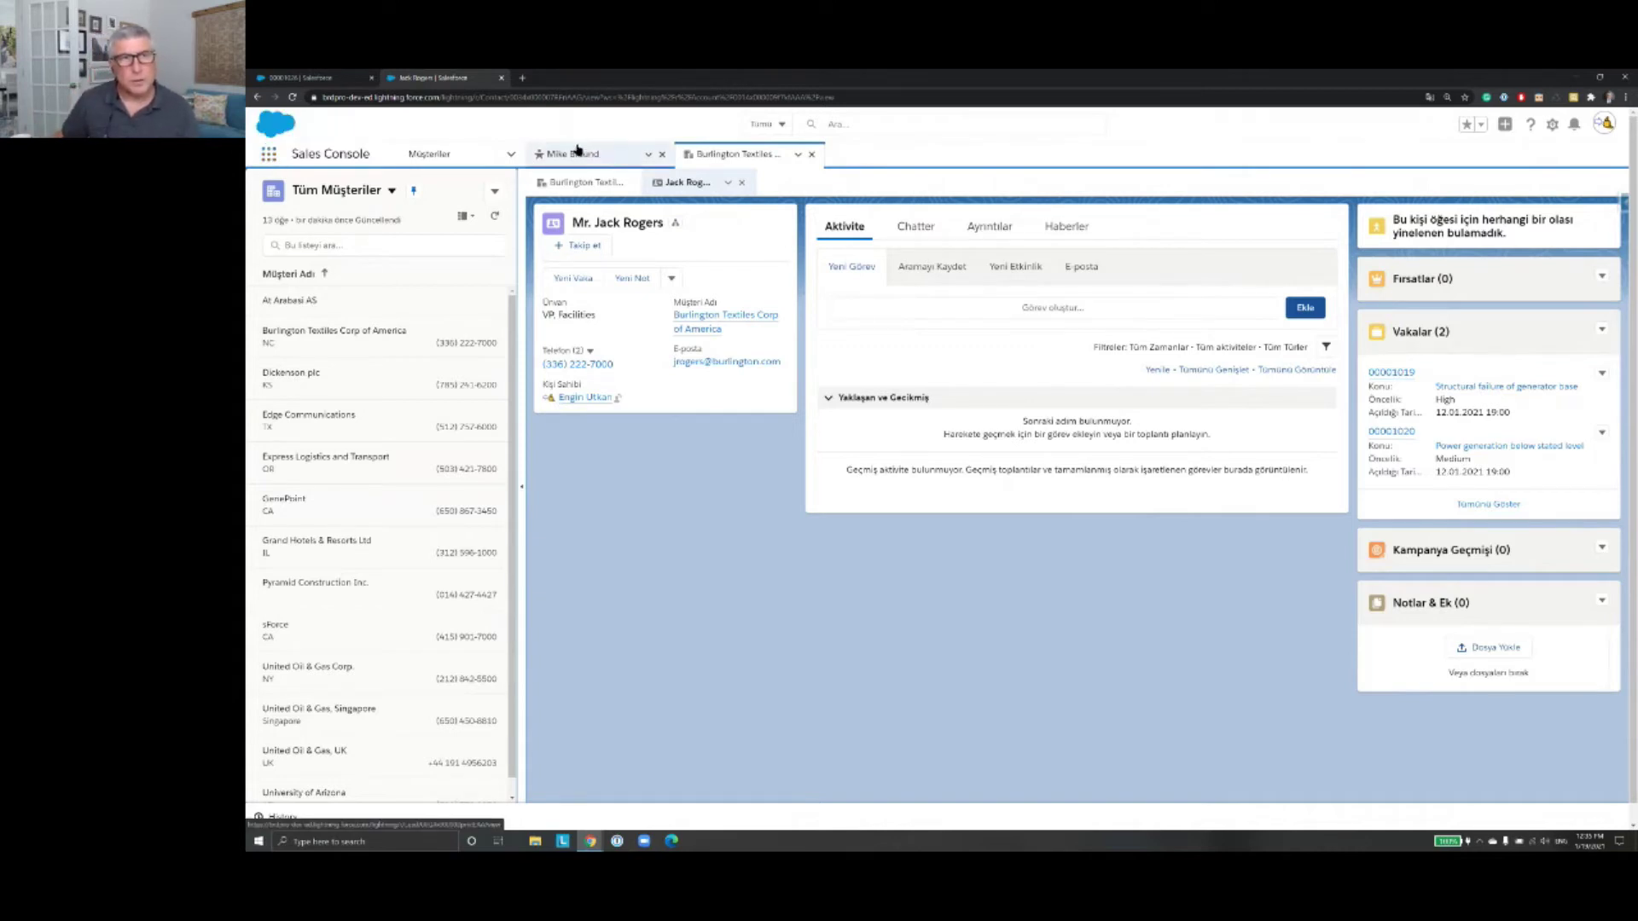
left_click(648, 155)
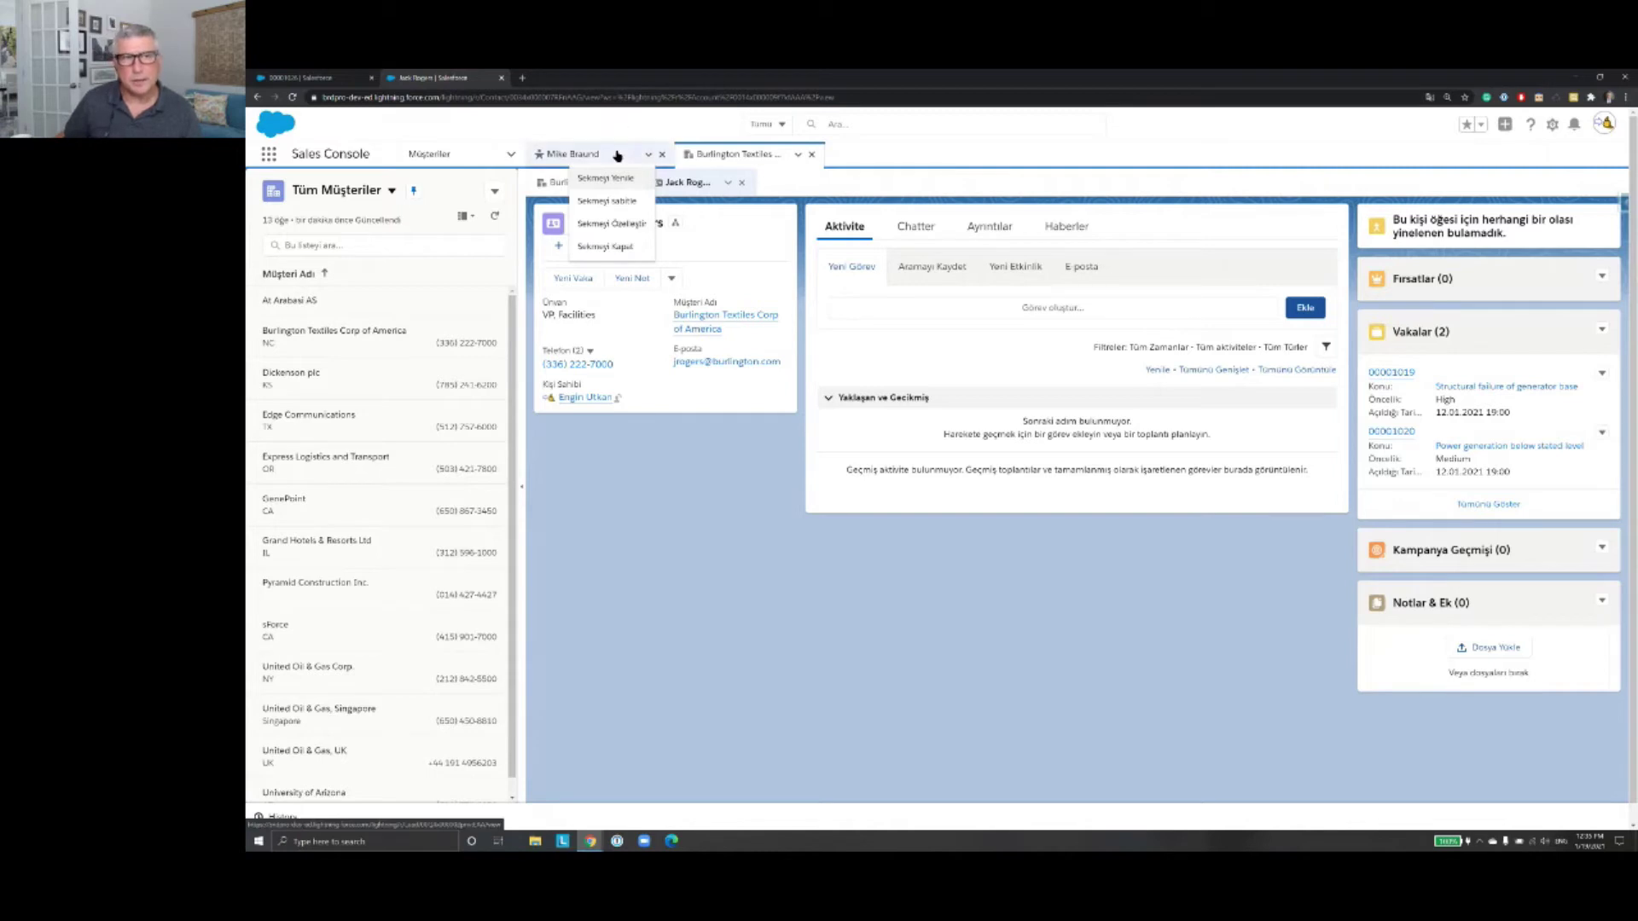
Step: Switch to the lead's workspace tab and show its Ayrıntılar (Details) section
left_click(616, 153)
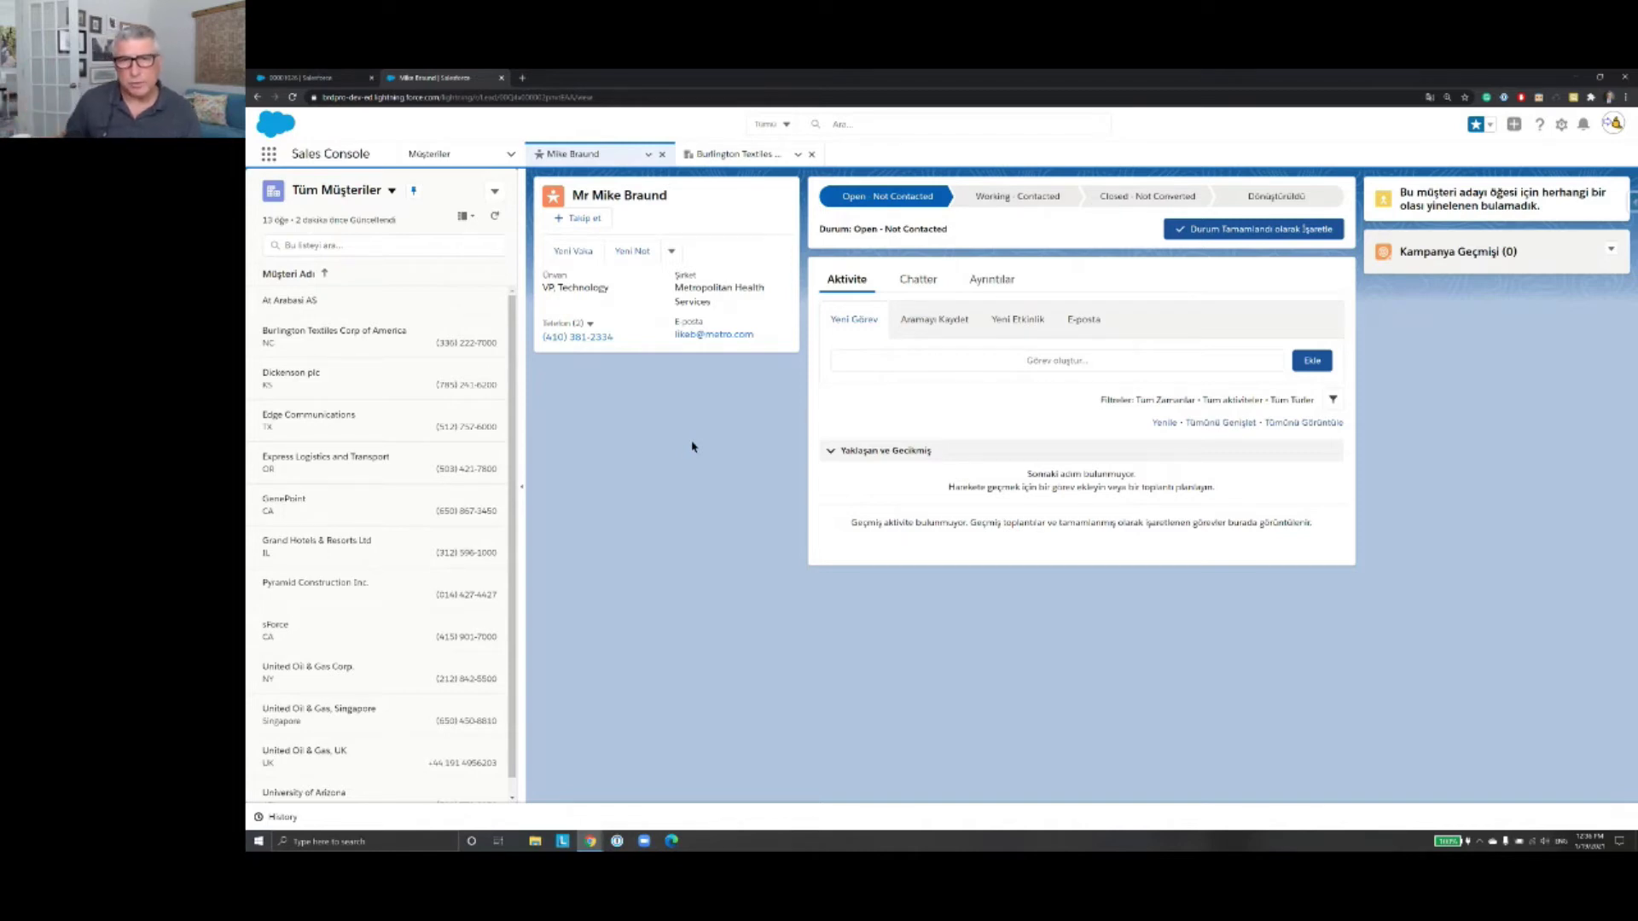
left_click(1005, 288)
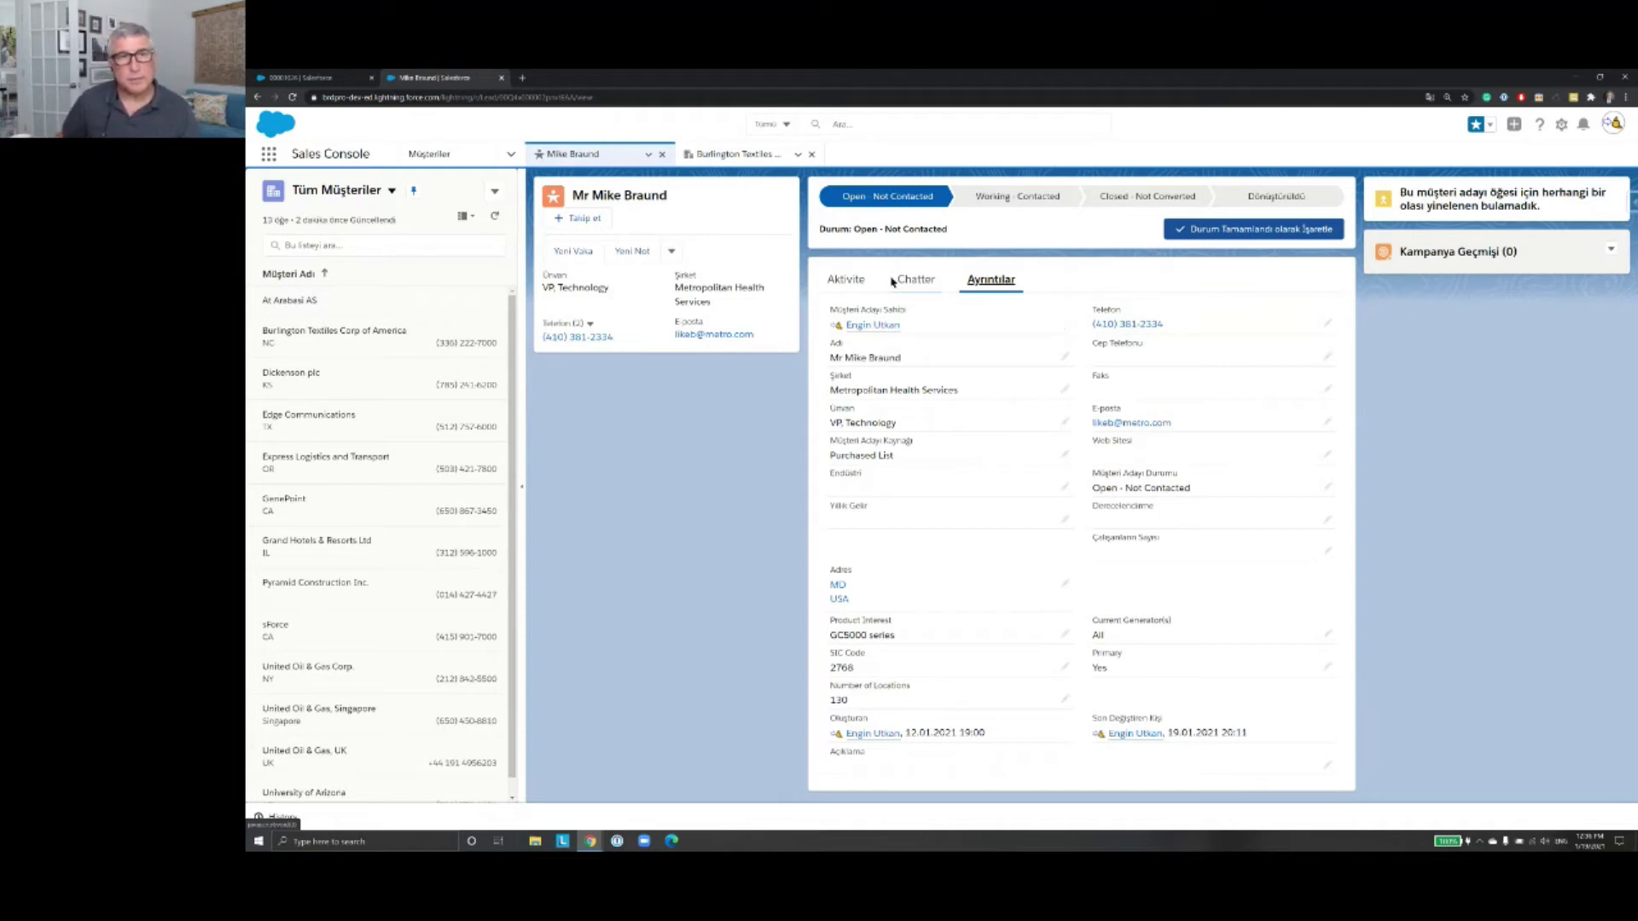
Step: Refresh the Metropolitan Health Services lead's tab (Sekmeyi Yenile), then reload the console page with F5
left_click(648, 155)
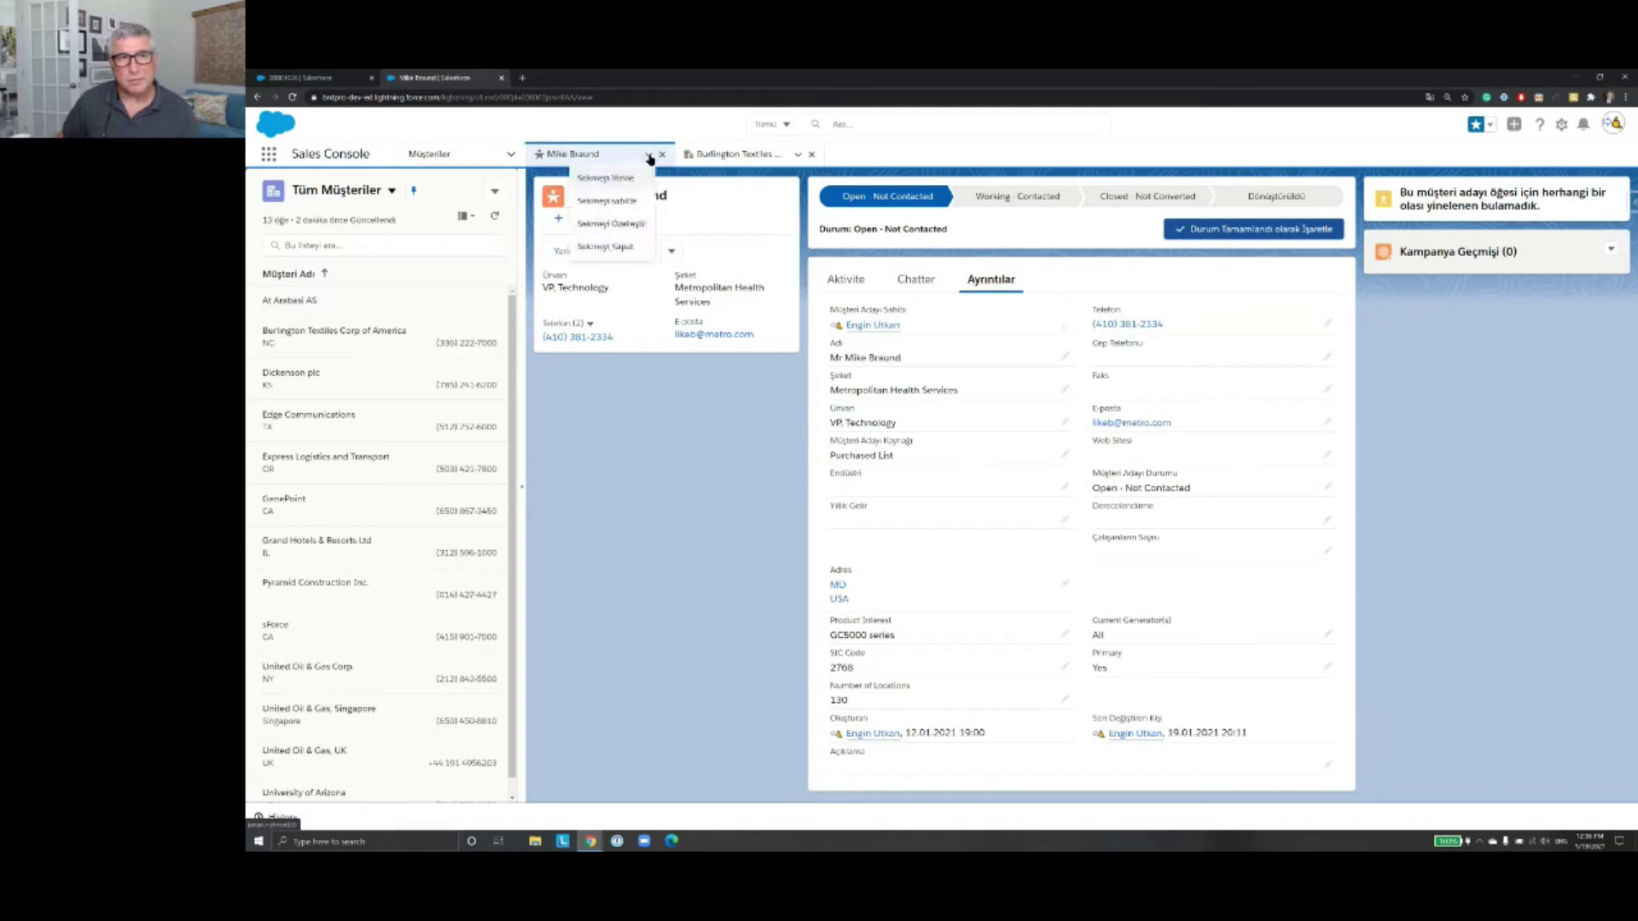
left_click(607, 179)
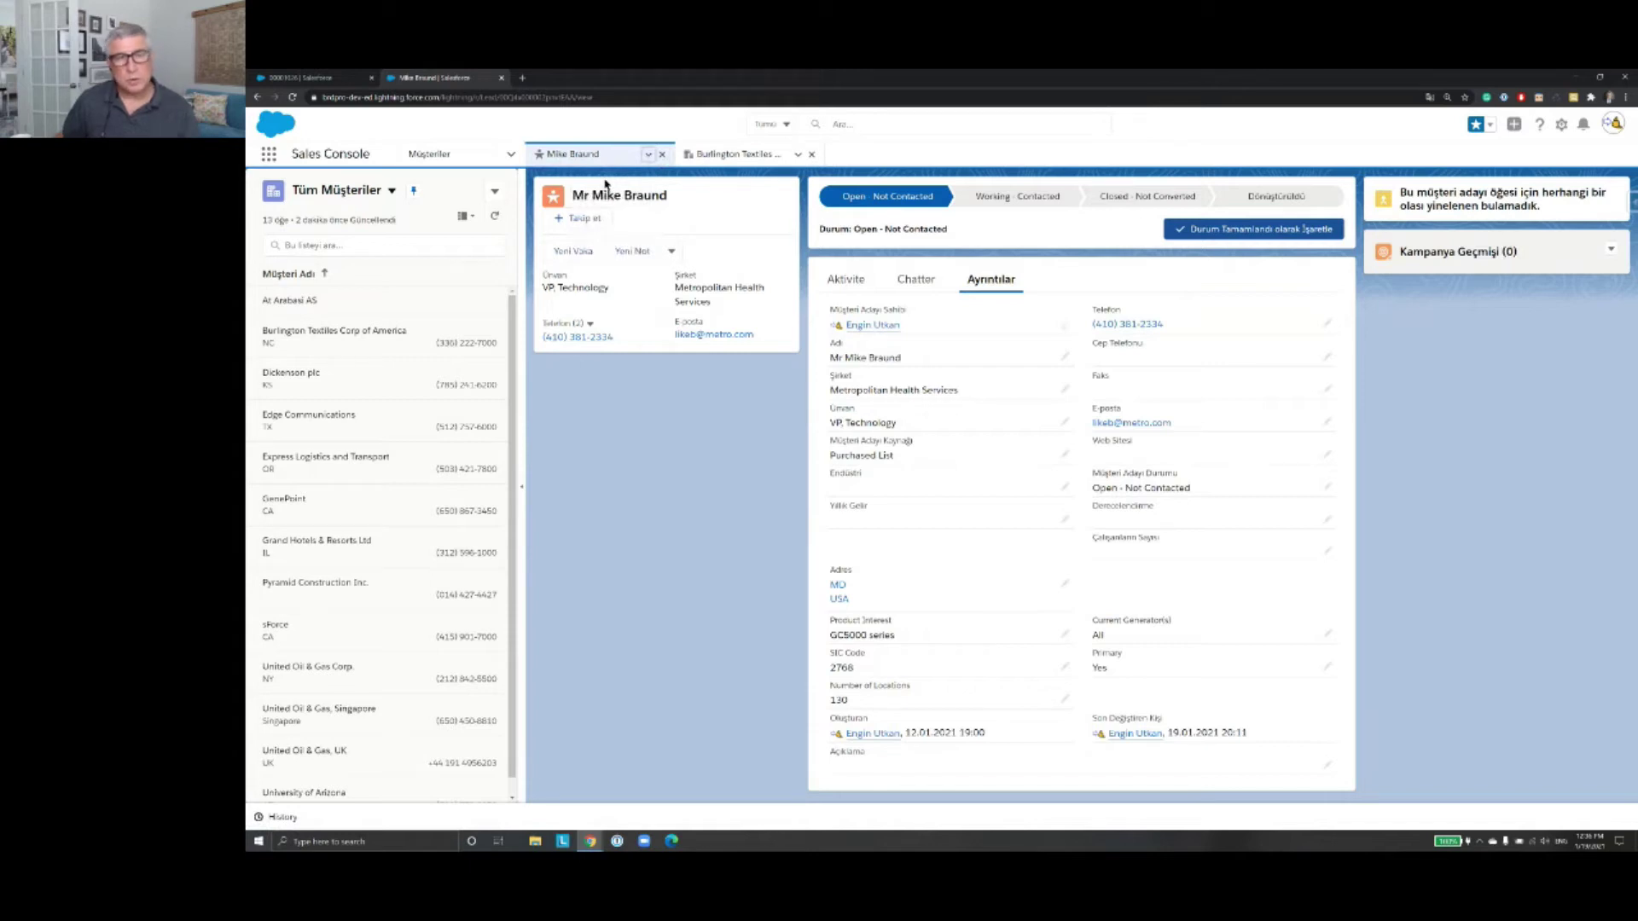
key("F5")
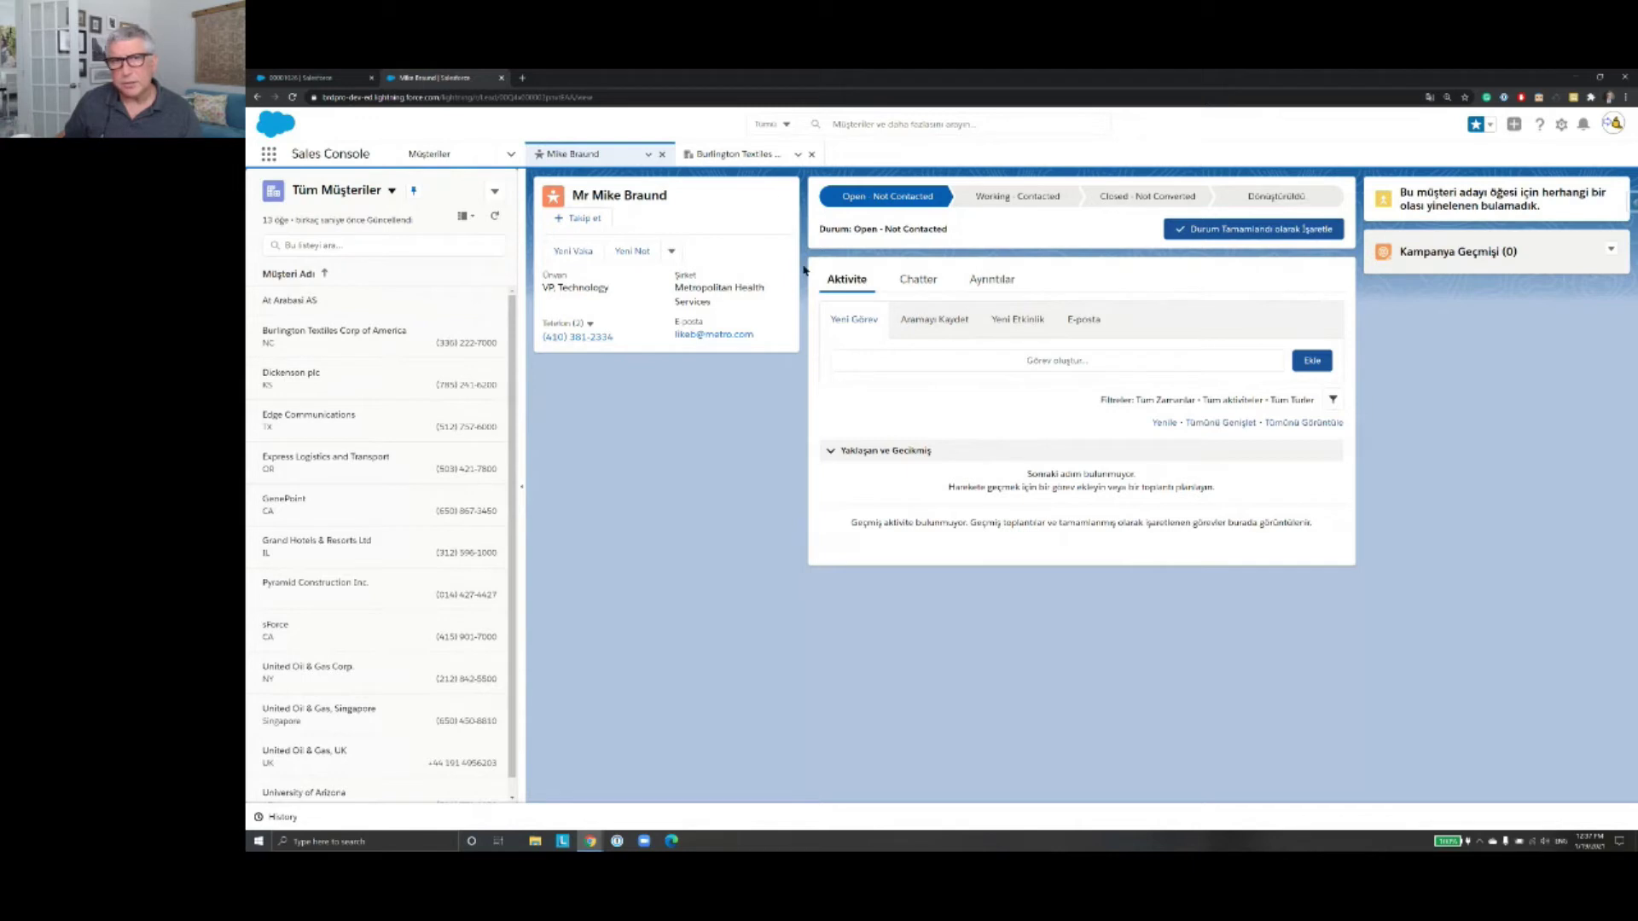
Step: Close the Burlington Textiles workspace tab and switch the navigation menu to Müşteri Adayları (Leads)
left_click(811, 156)
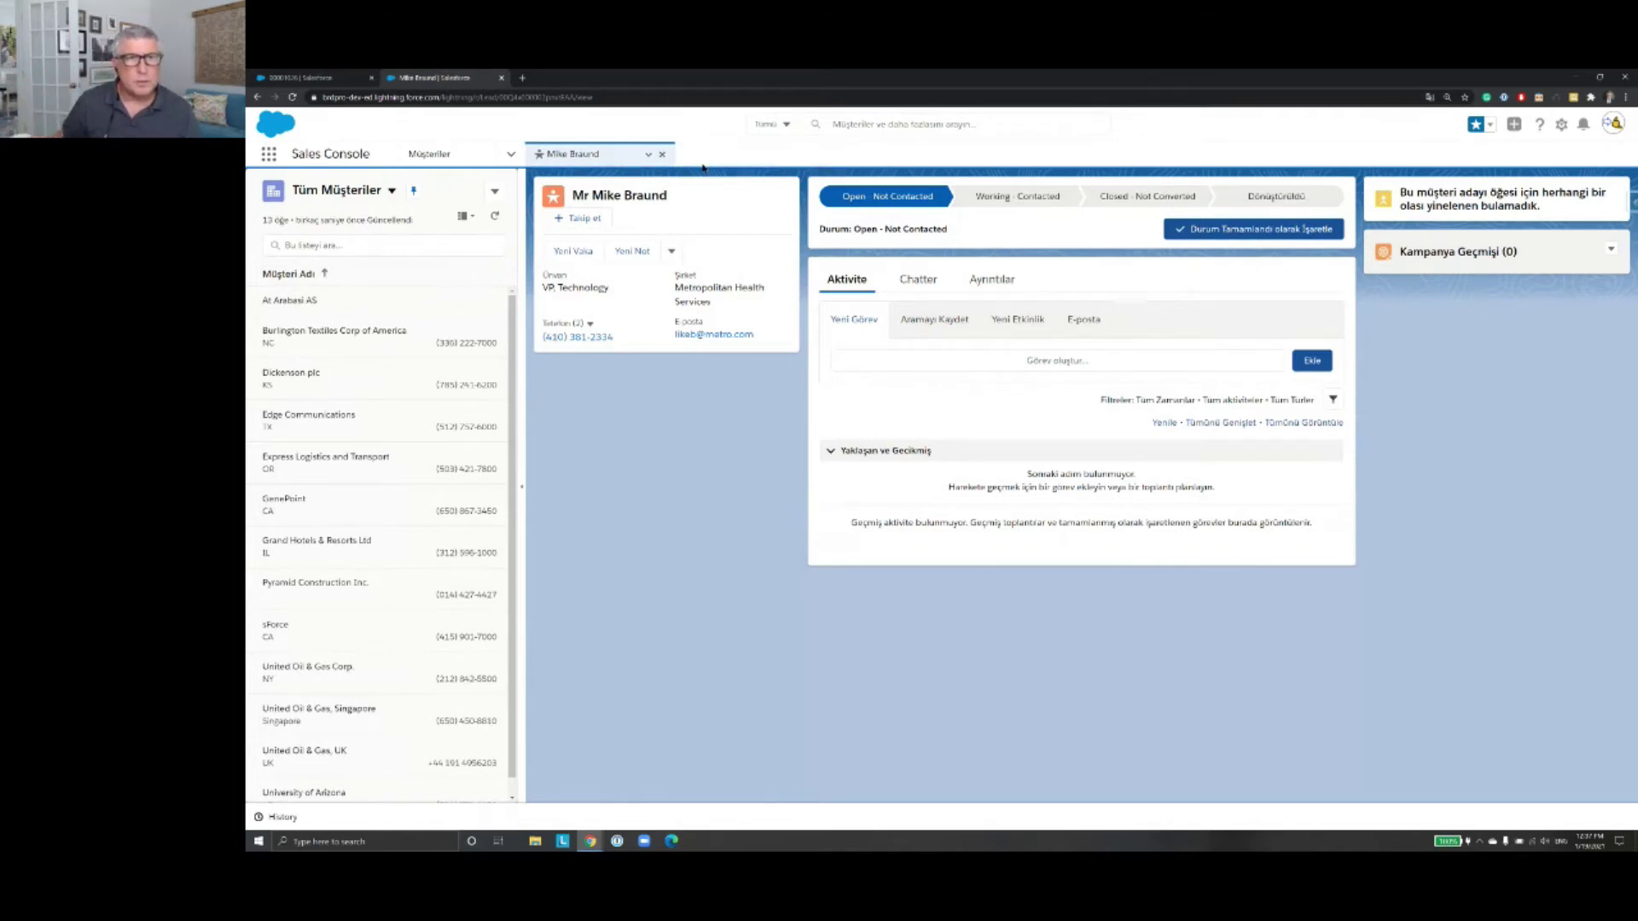
left_click(511, 157)
left_click(468, 246)
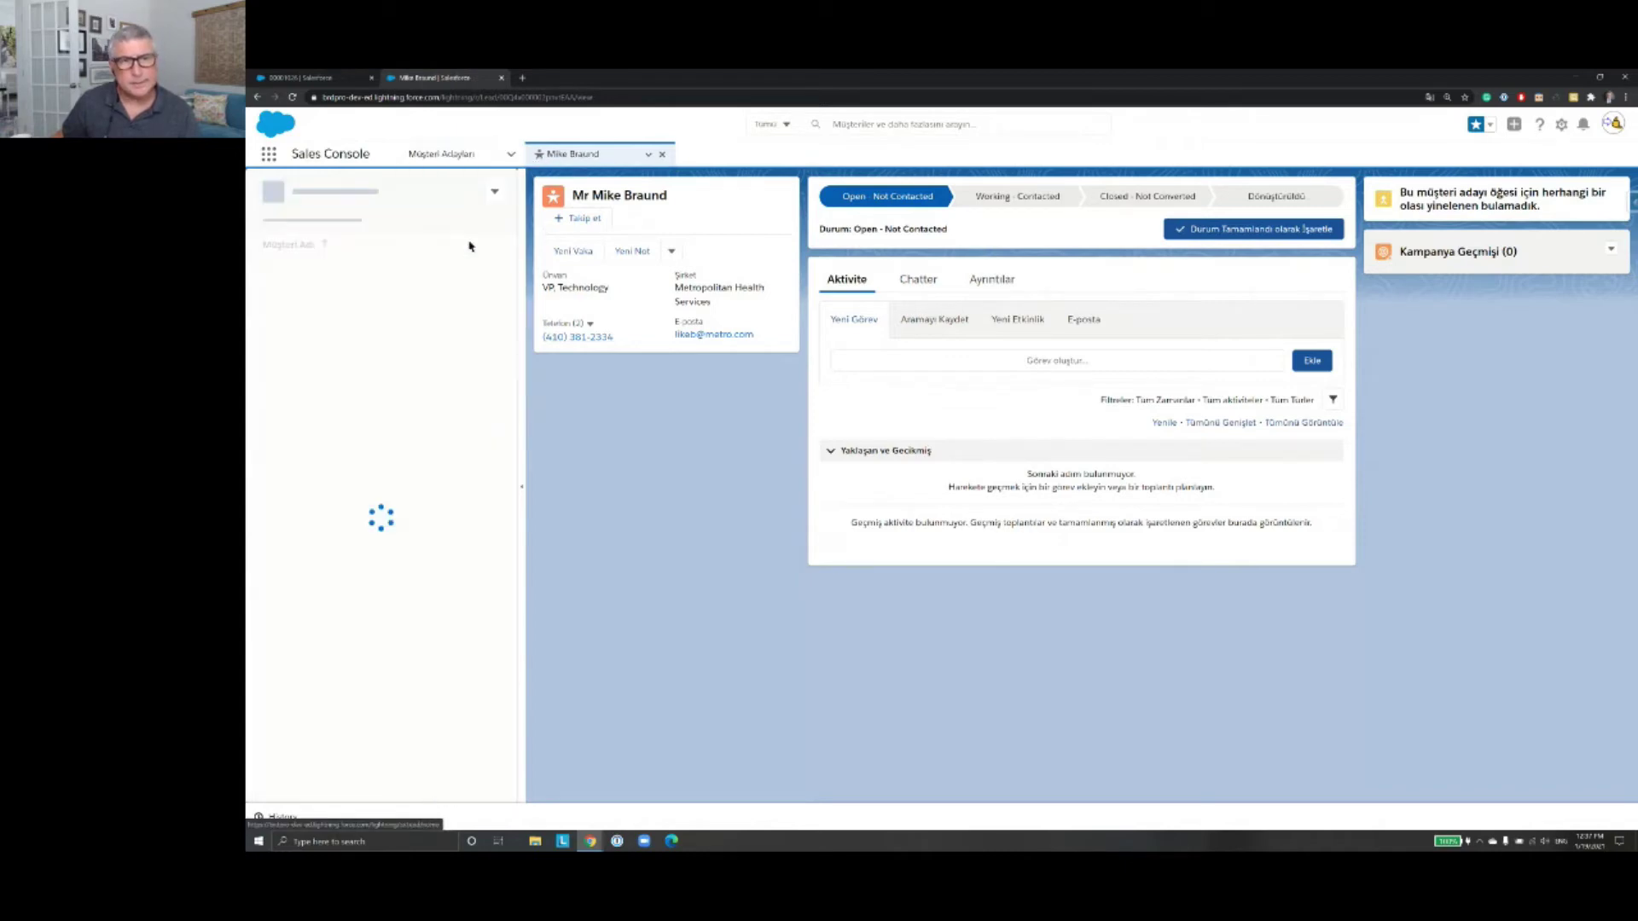
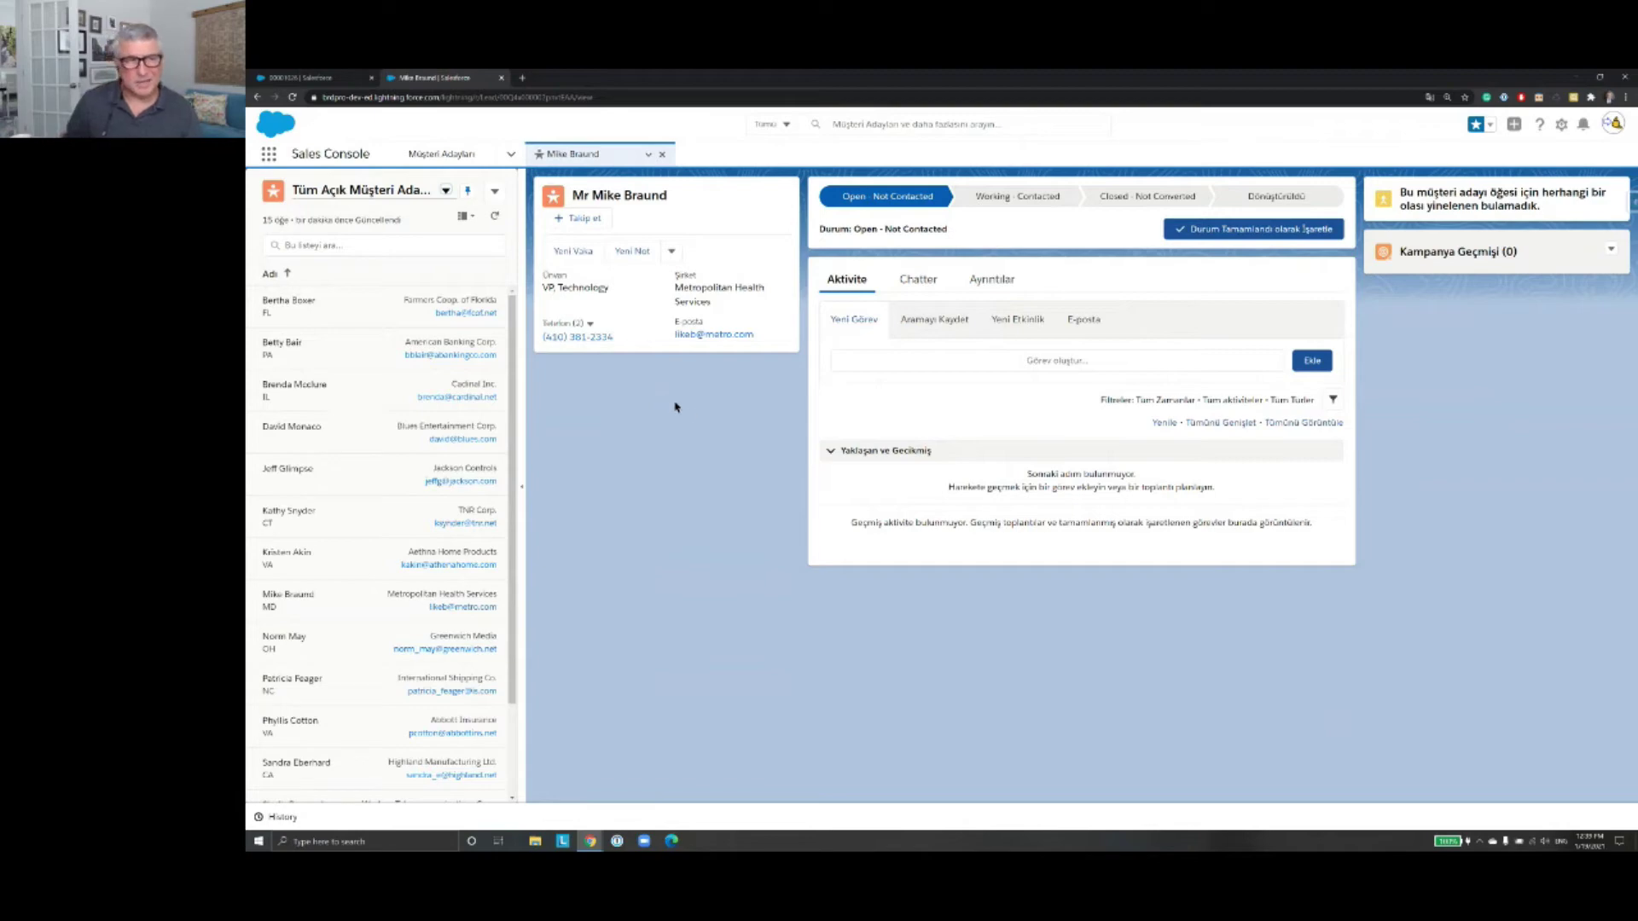
Step: Open the Tüm Açık Müşteri Adayları list showing all 15 open leads
left_click(451, 160)
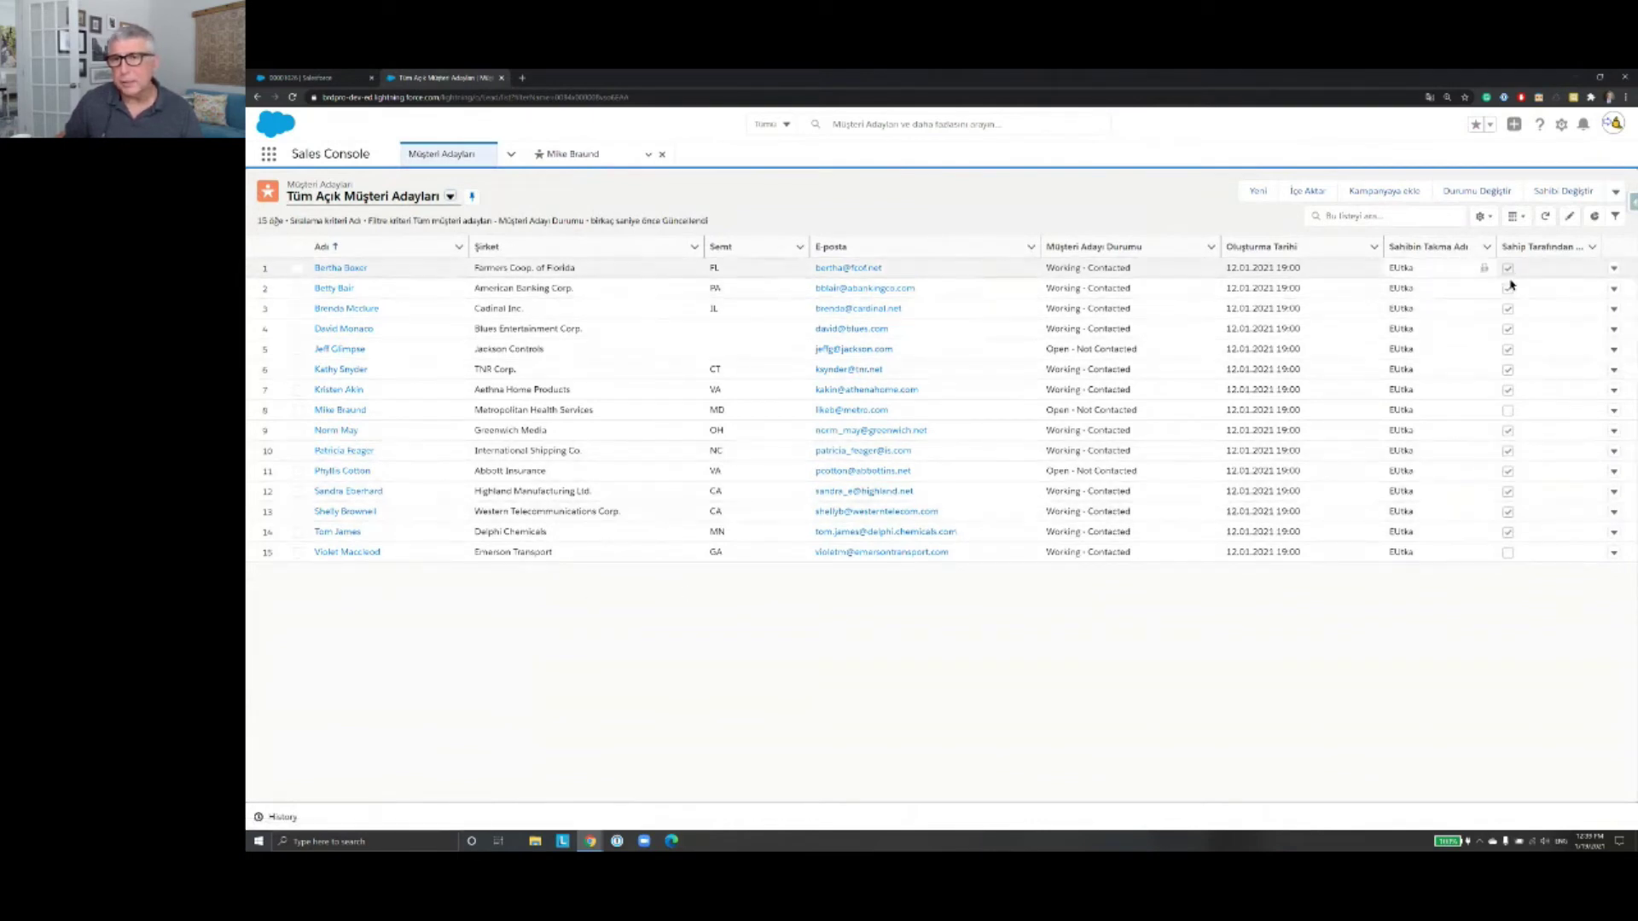
Step: Glance at the list settings and filters, then display the saved lead views such as 'Bugünkü Müşteri Adayları'
left_click(1482, 217)
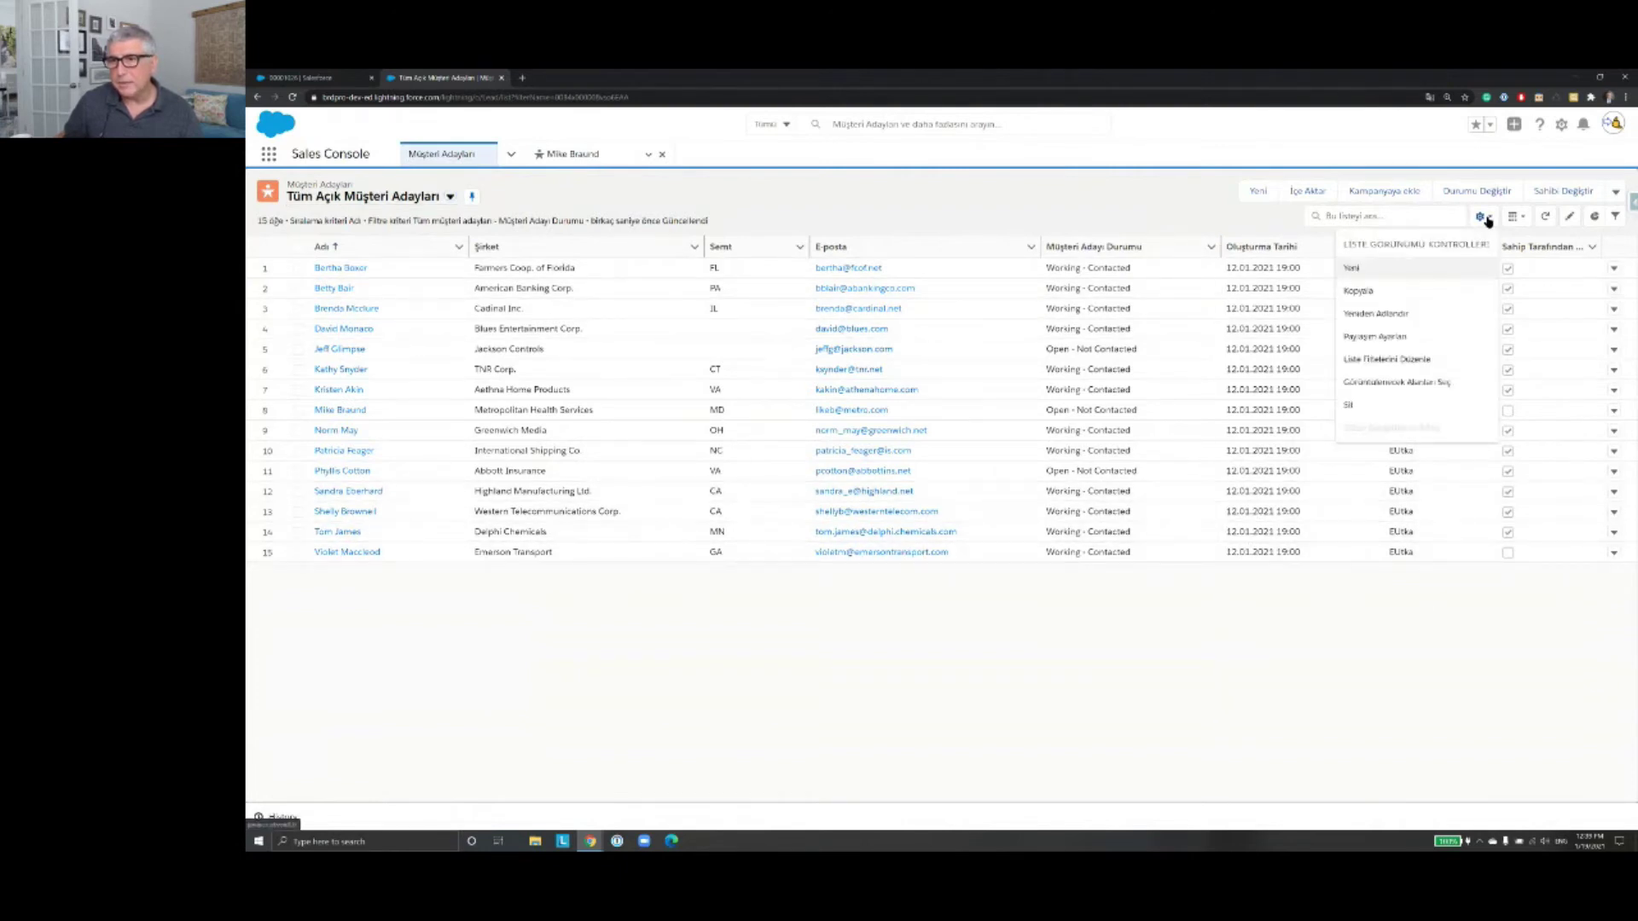
left_click(1483, 217)
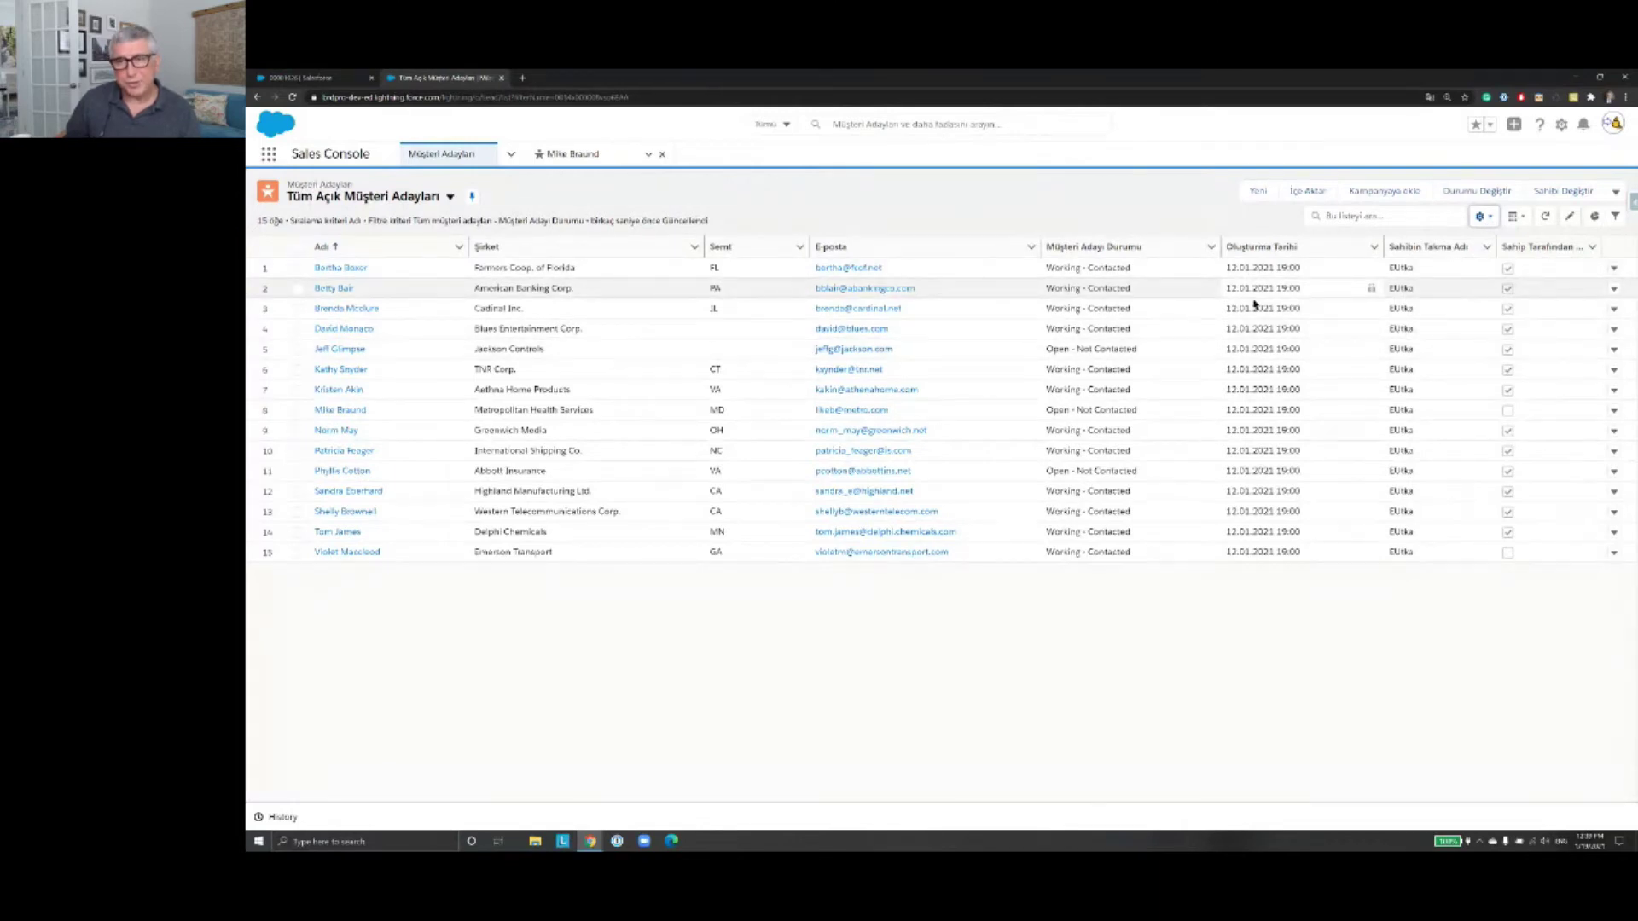
left_click(1614, 217)
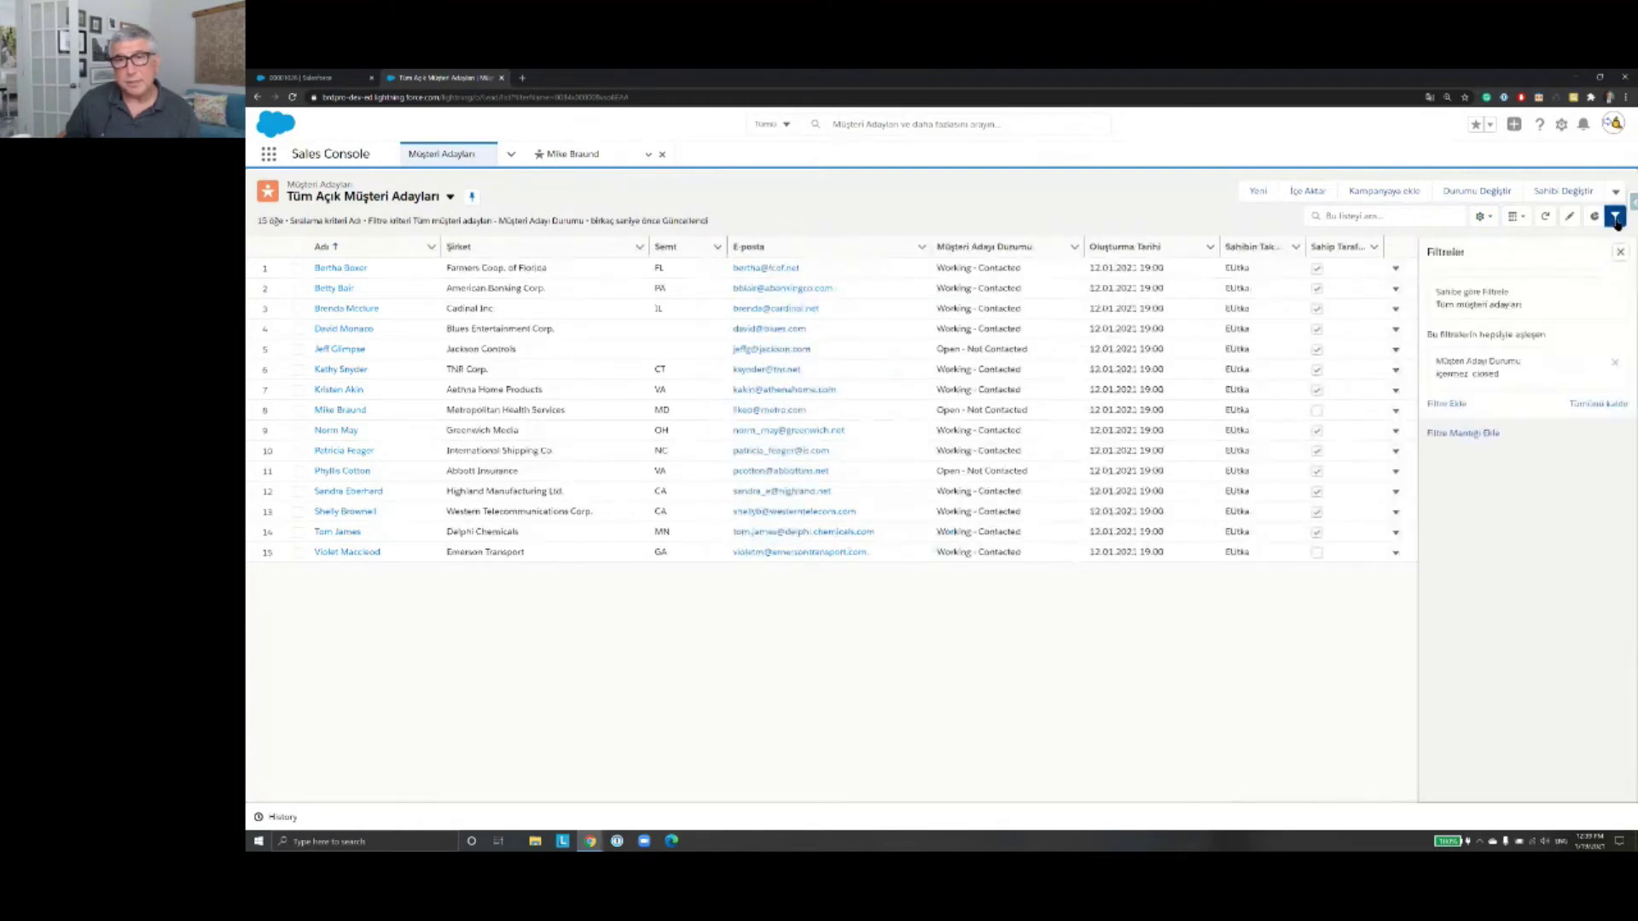
left_click(1615, 218)
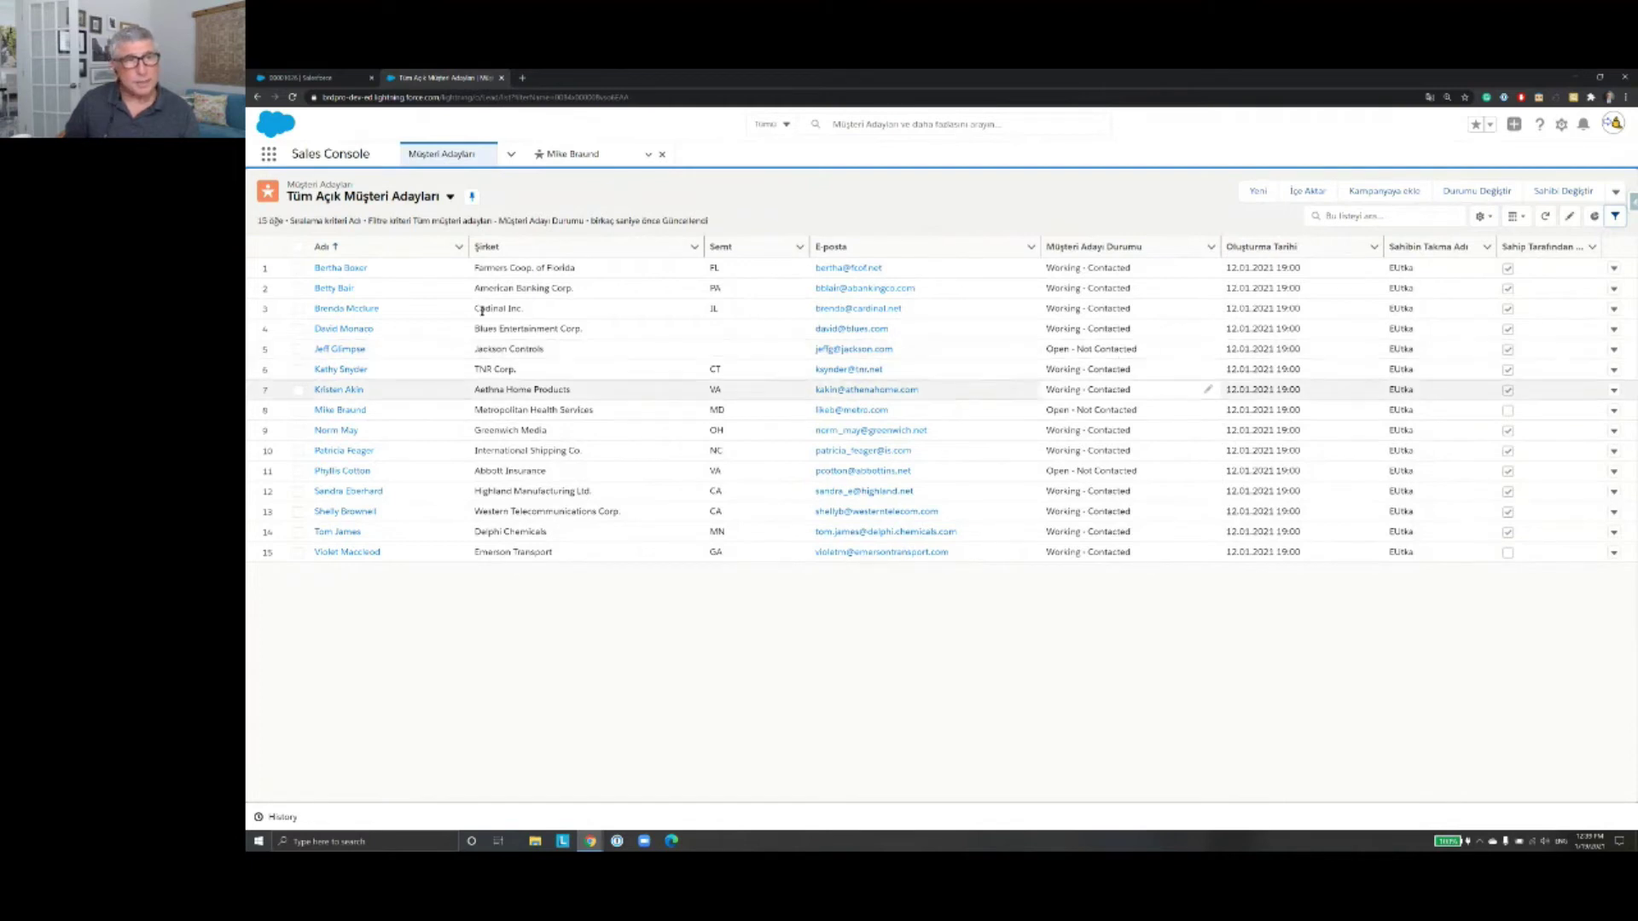
left_click(451, 197)
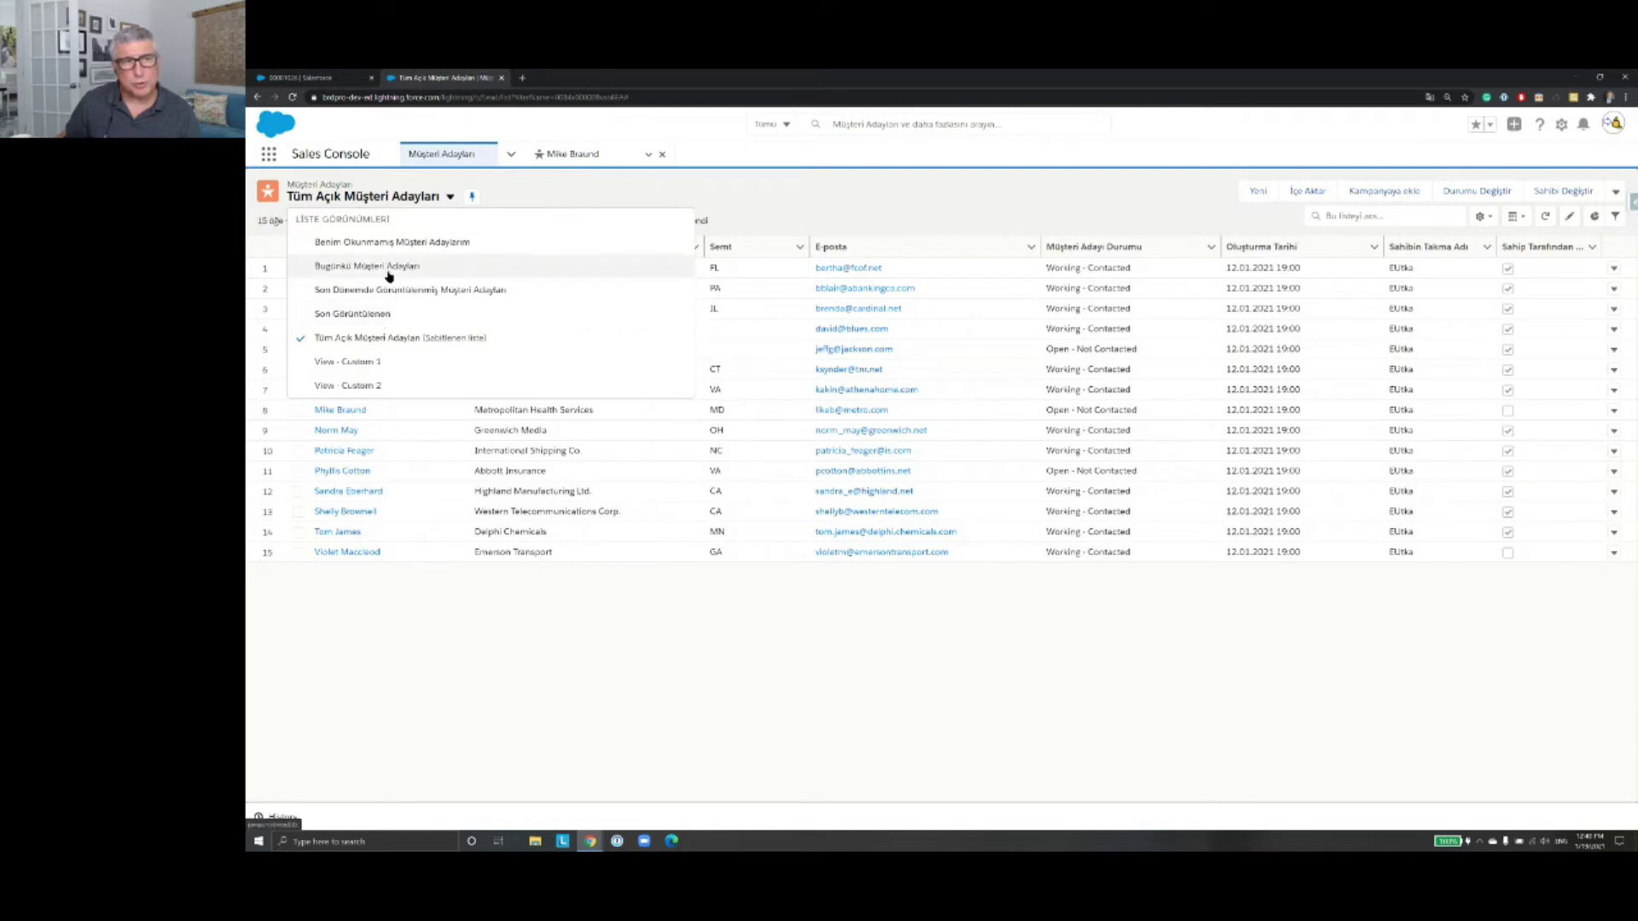
Step: Try the global and list searches, then switch to the Benim Okunmamış Müşteri Adaylarım view (20 leads)
left_click(611, 195)
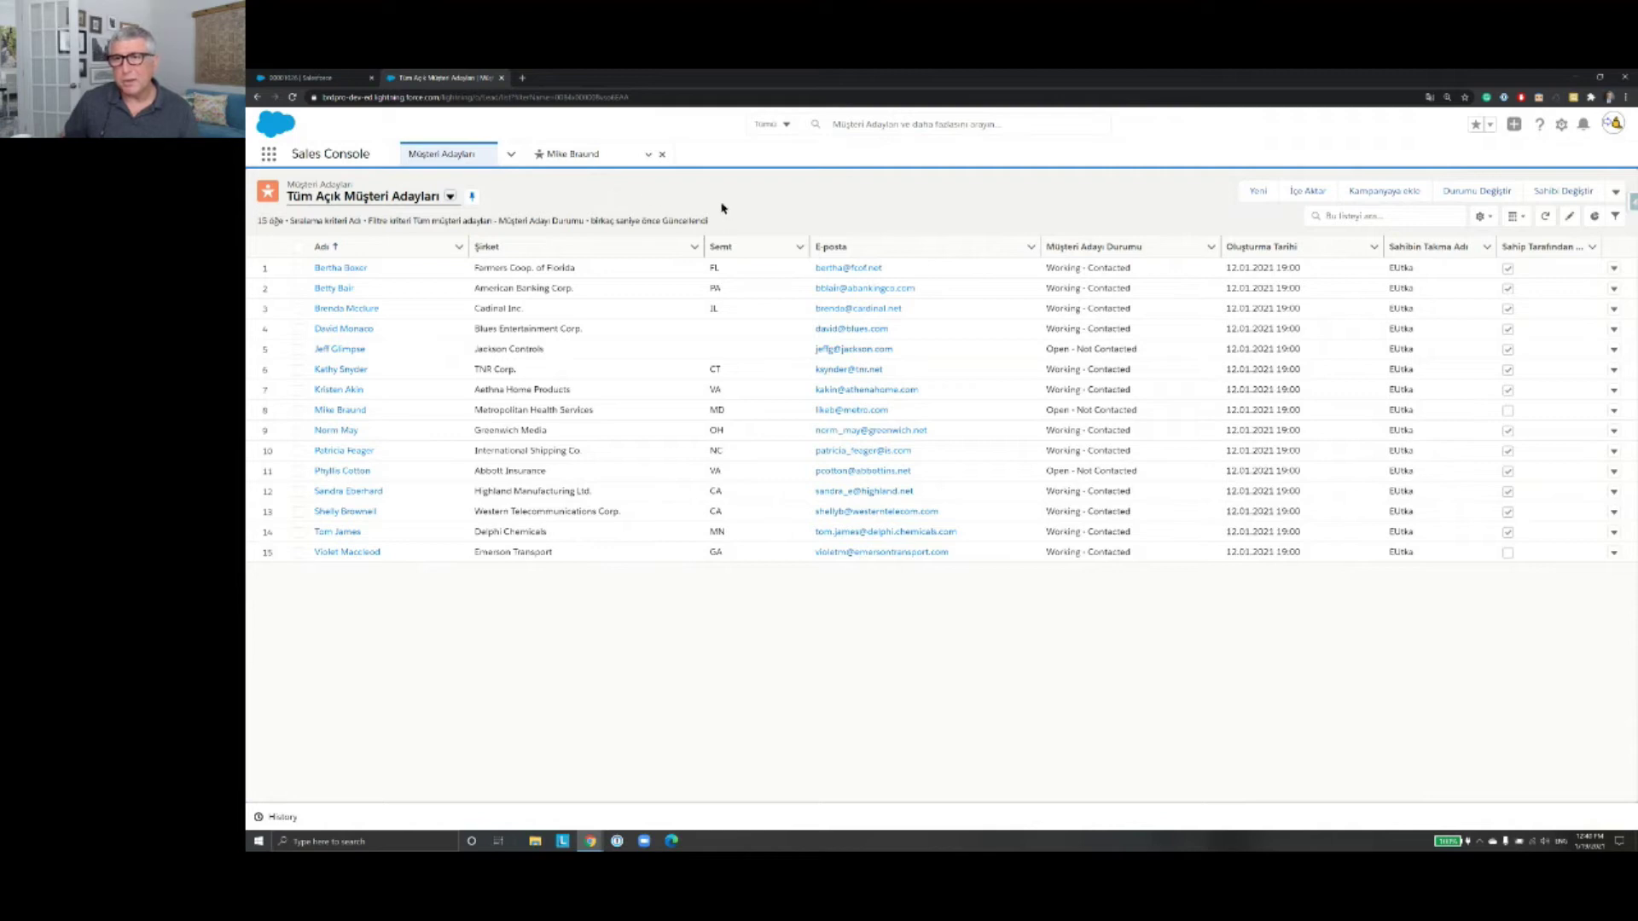
left_click(847, 125)
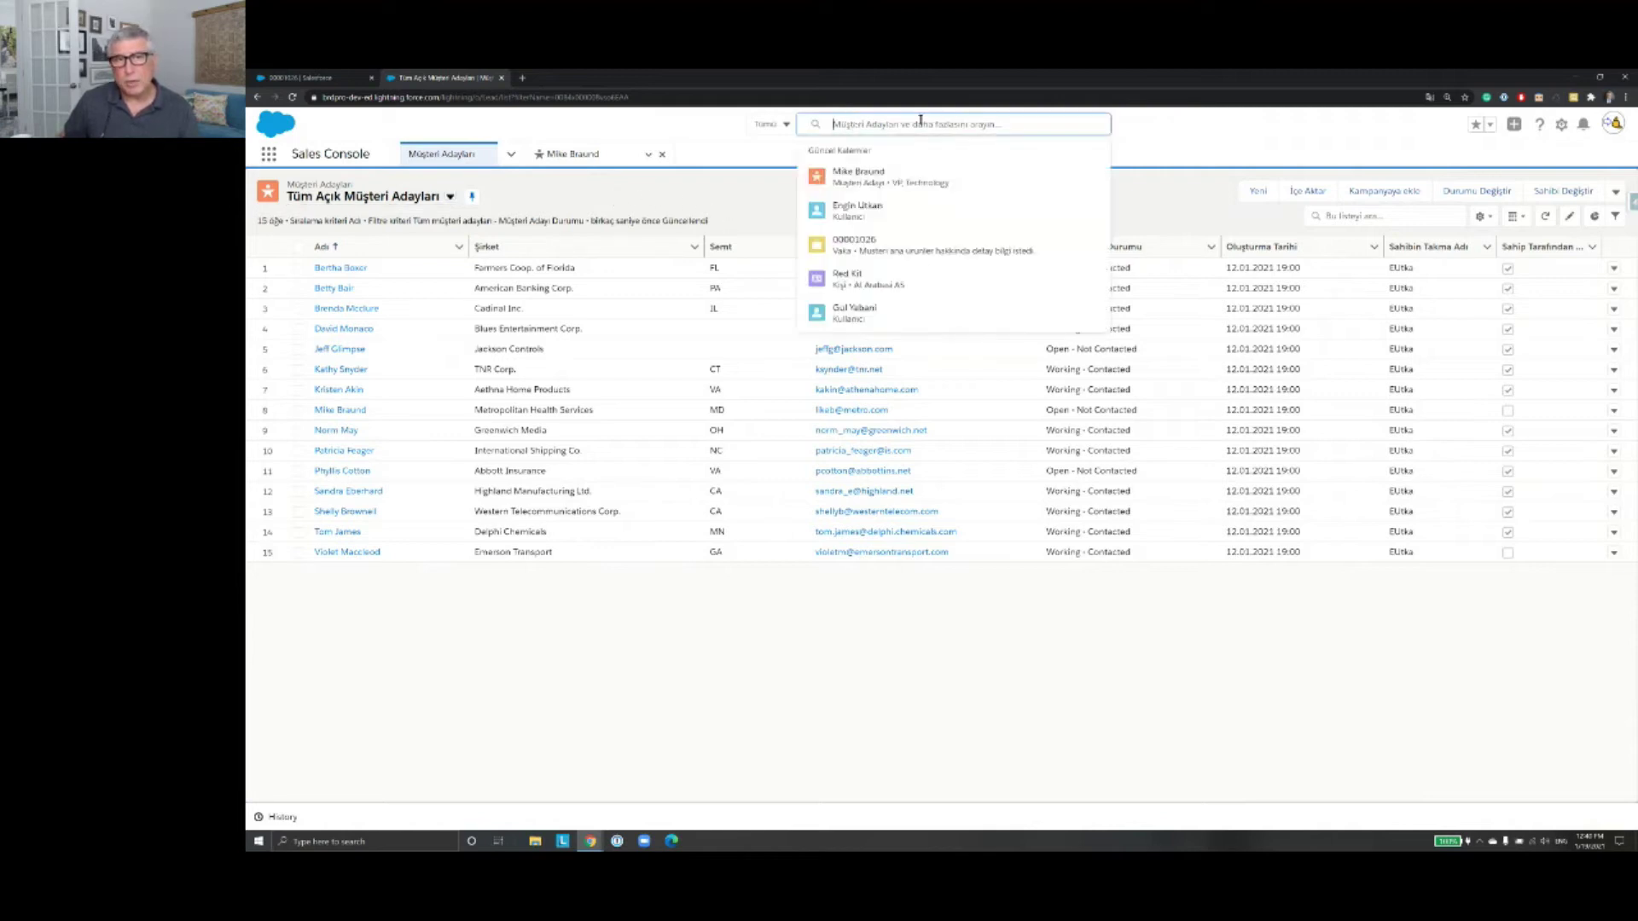
left_click(1348, 218)
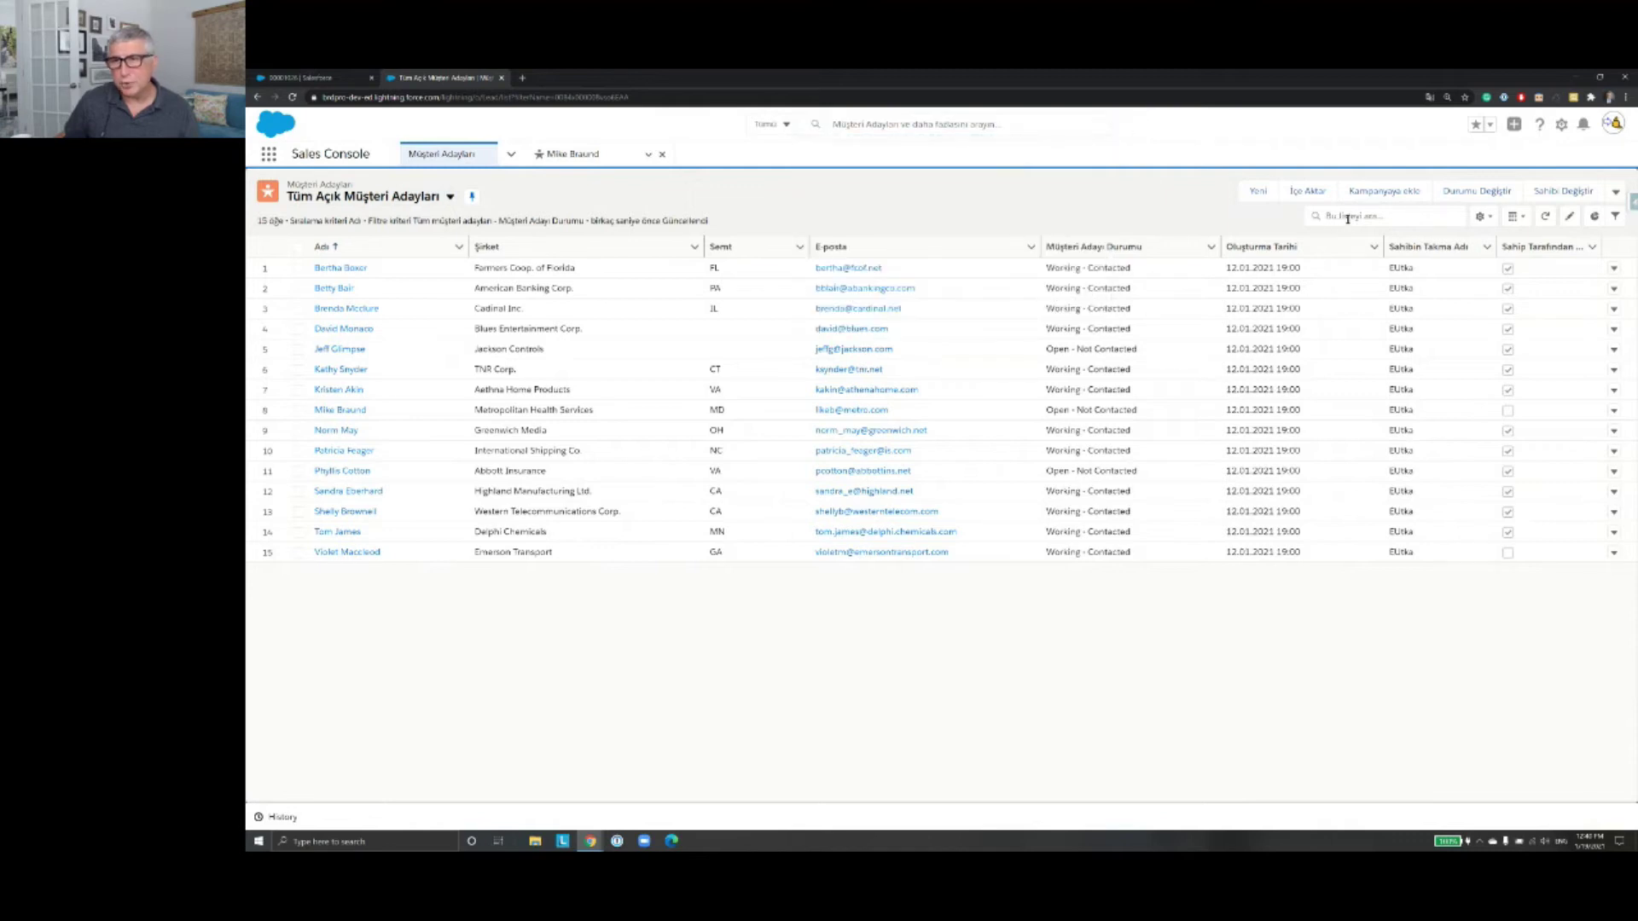
left_click(1348, 219)
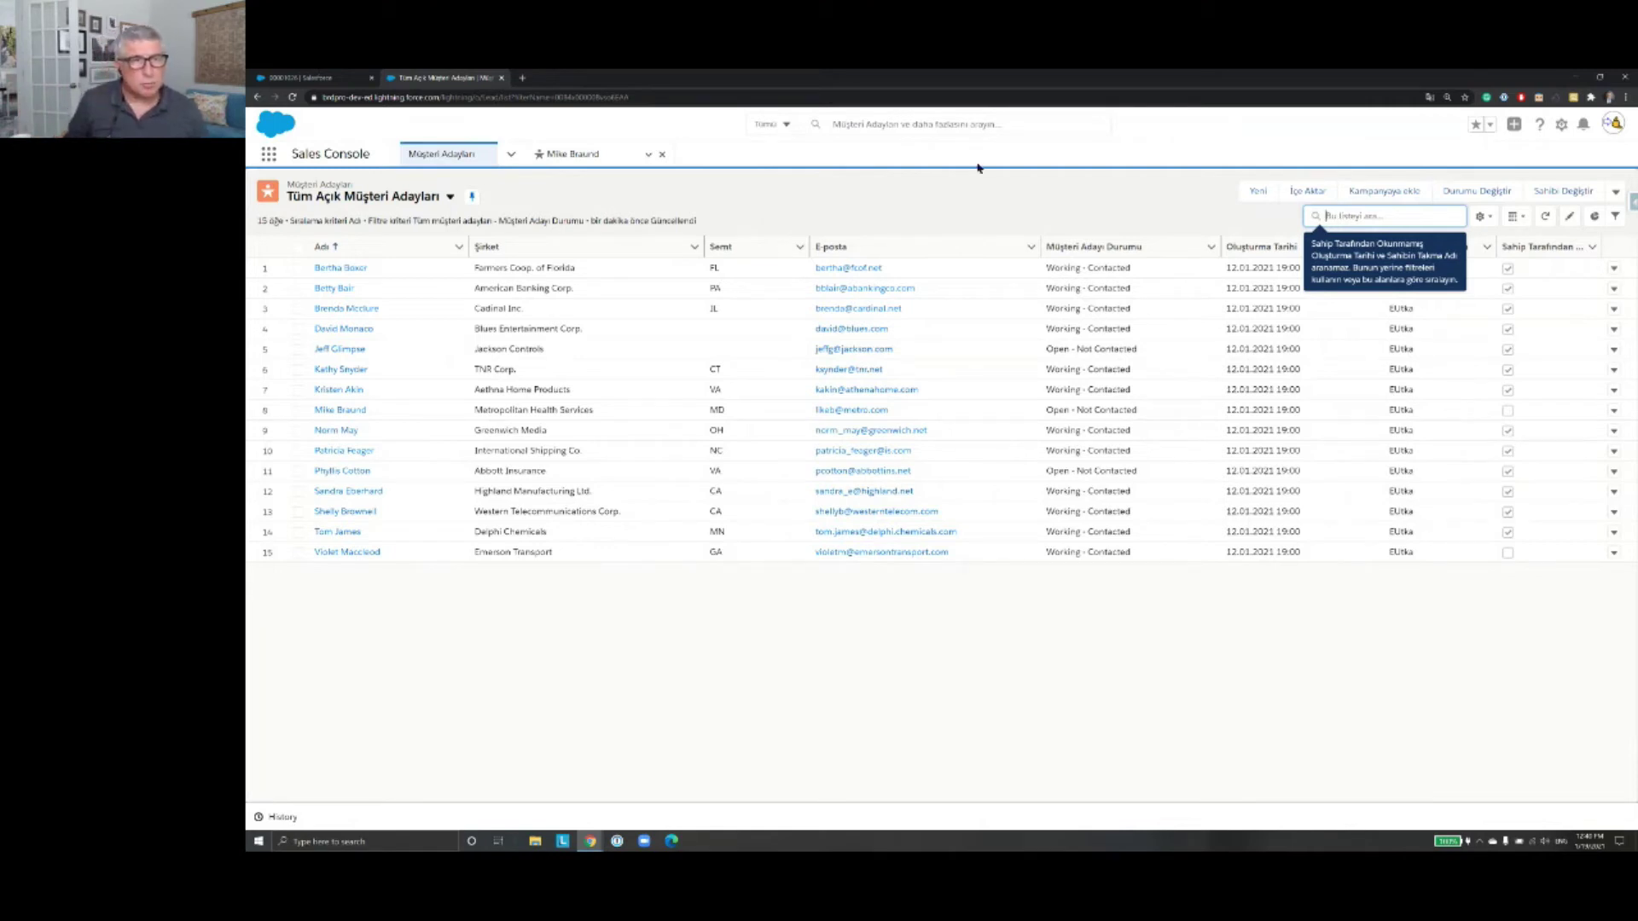
left_click(450, 197)
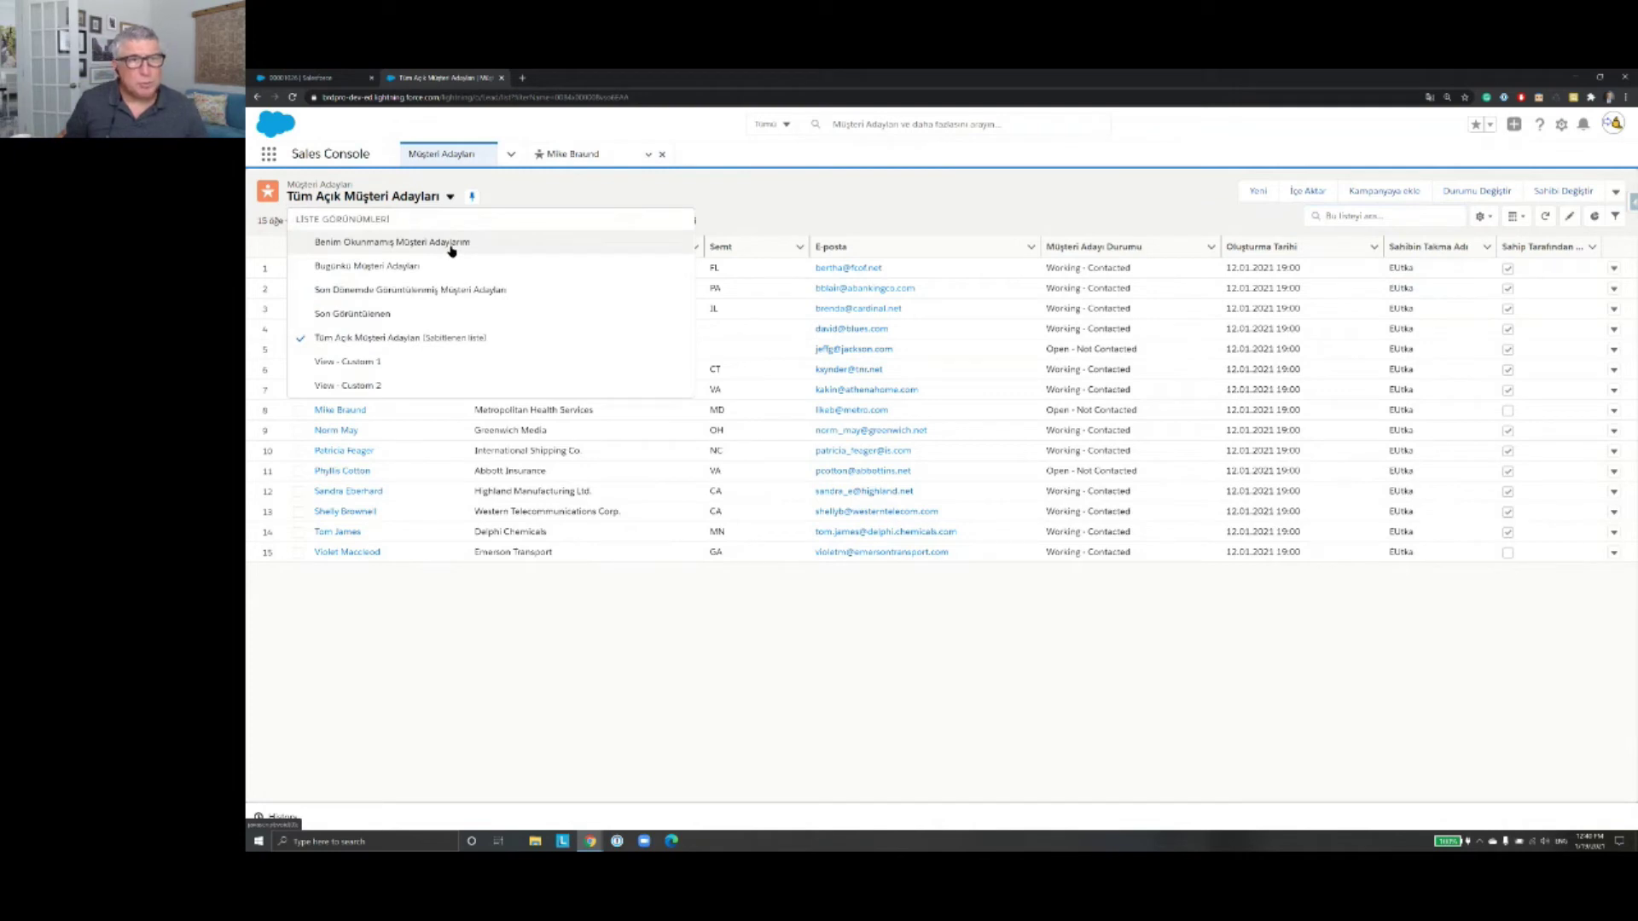
left_click(451, 243)
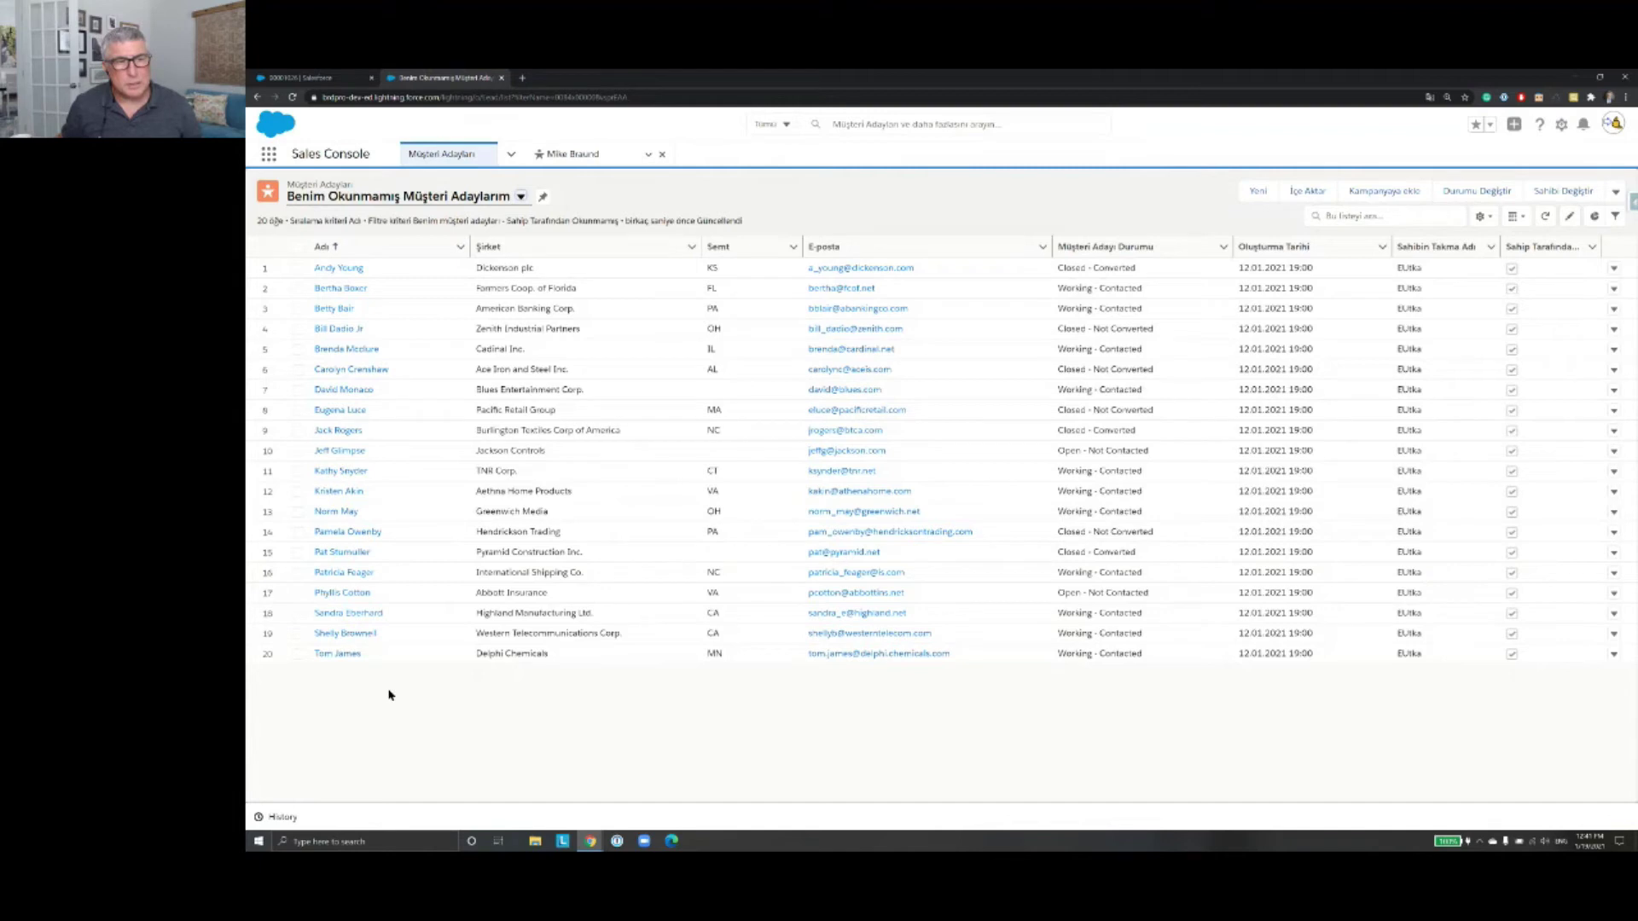
Step: Search the unread leads for 'mike', clear it, then search 'pa' to narrow to two leads
left_click(1369, 220)
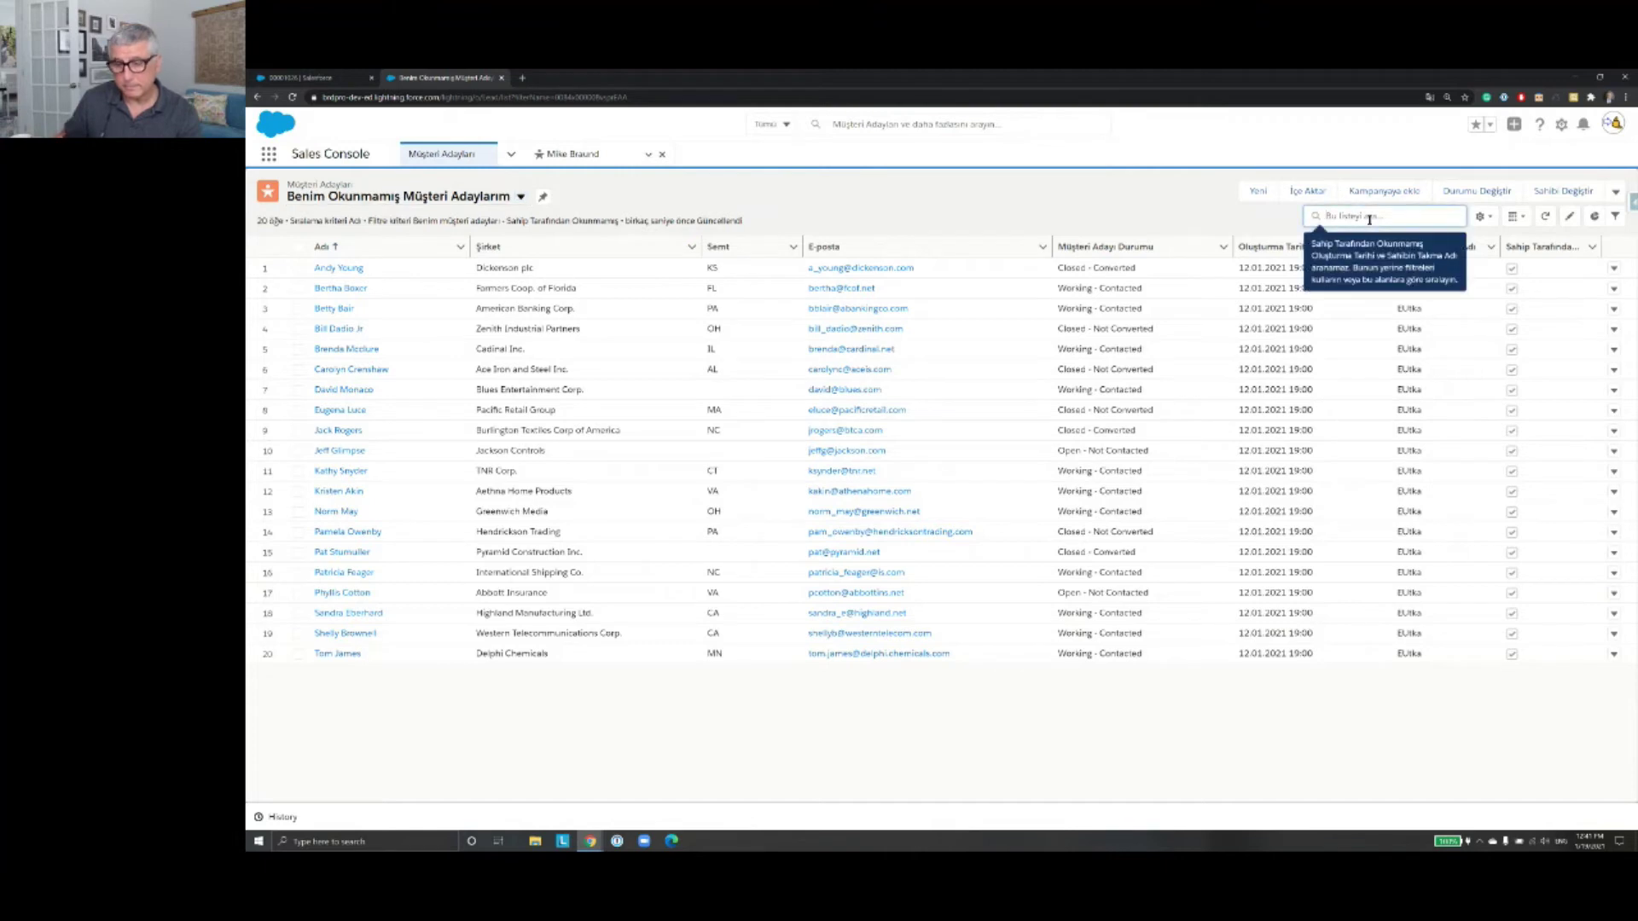
type("mike")
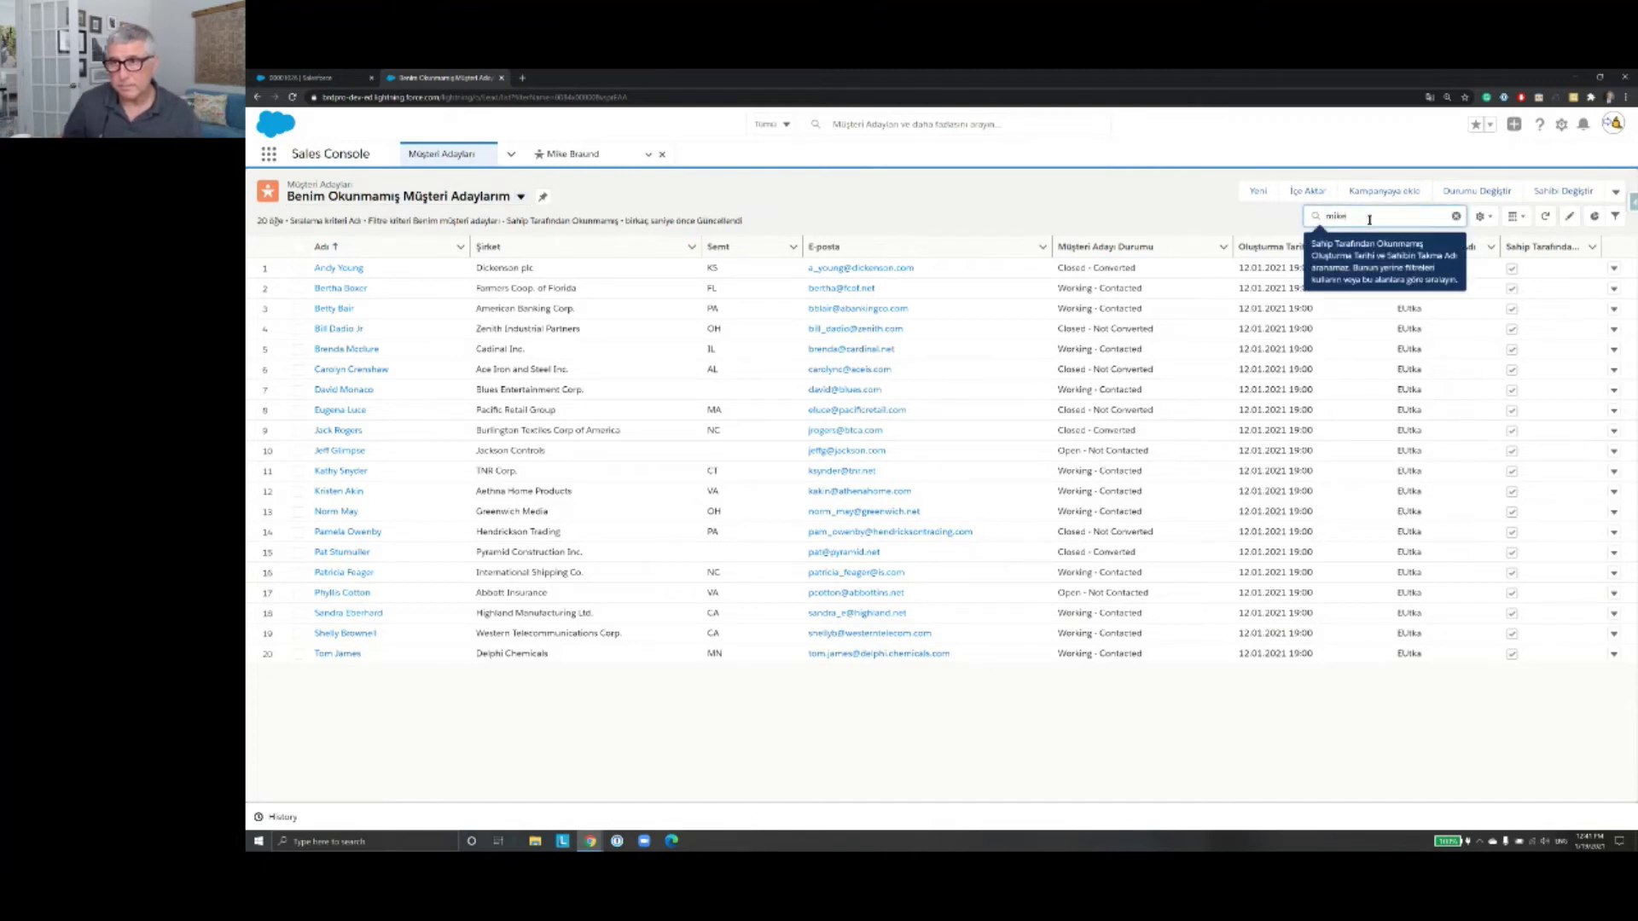
key("Return")
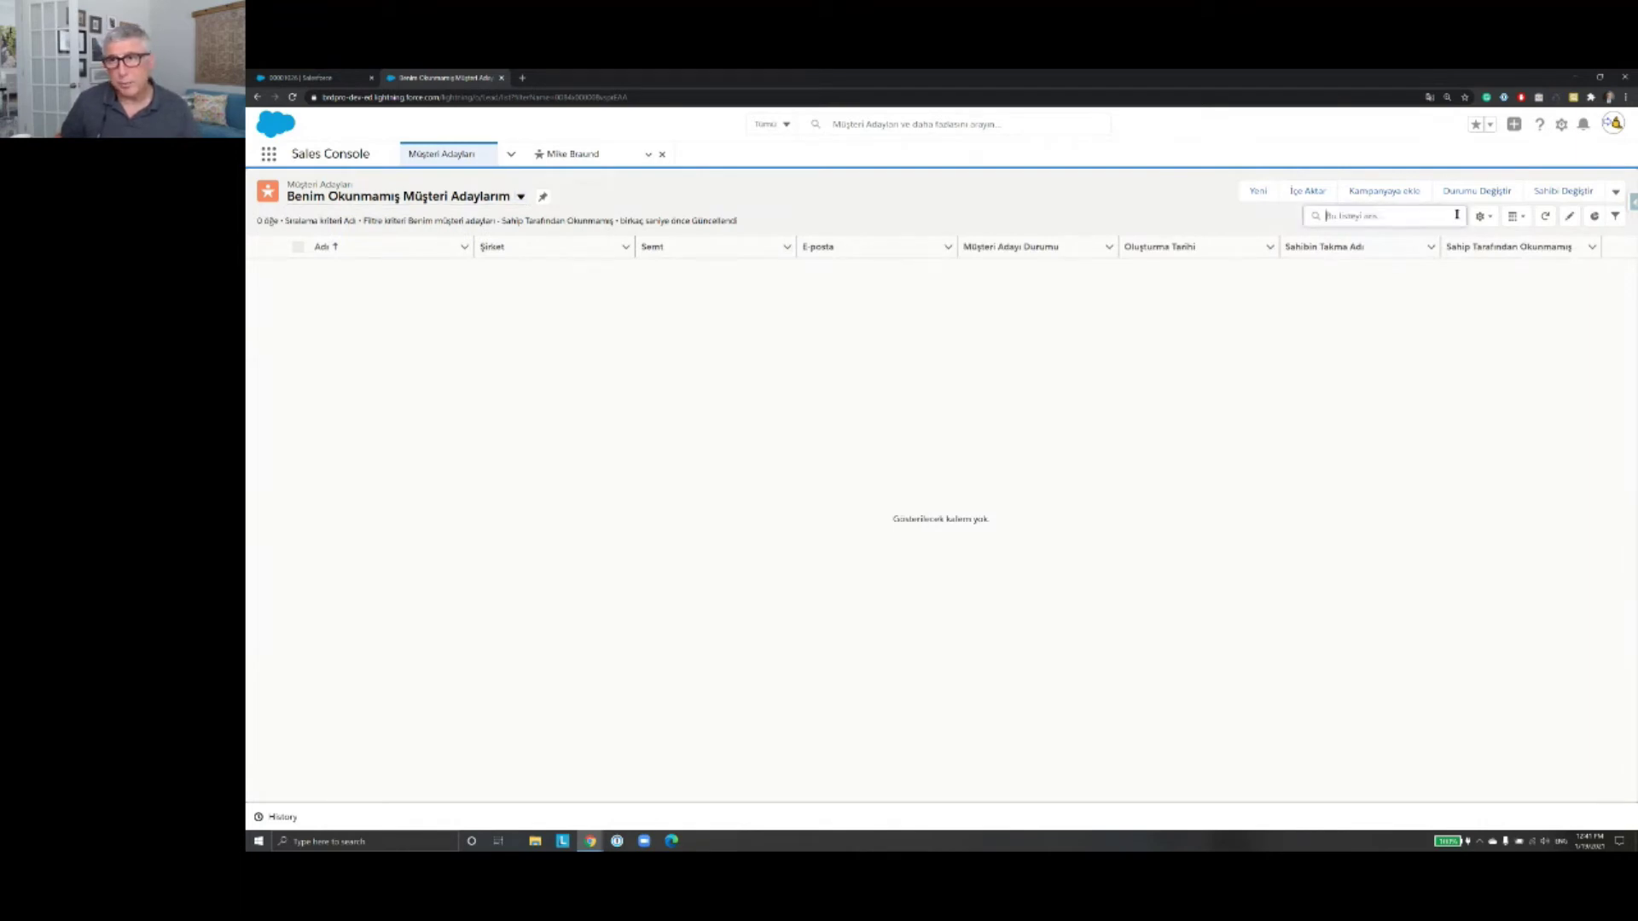
left_click(1456, 215)
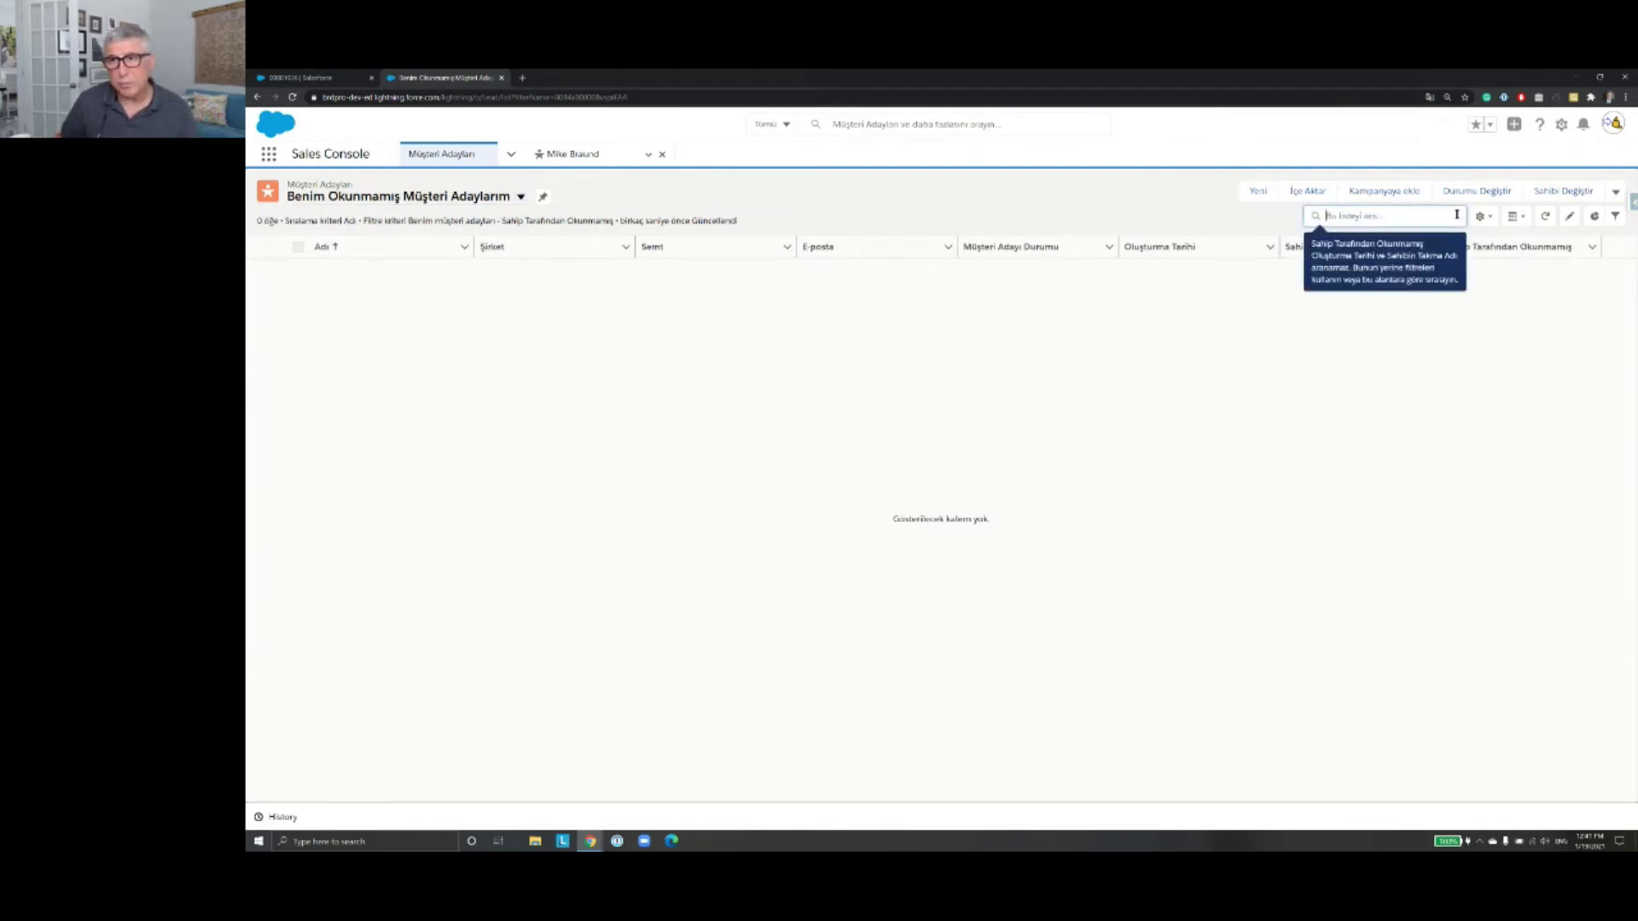
left_click(1390, 217)
type("pat")
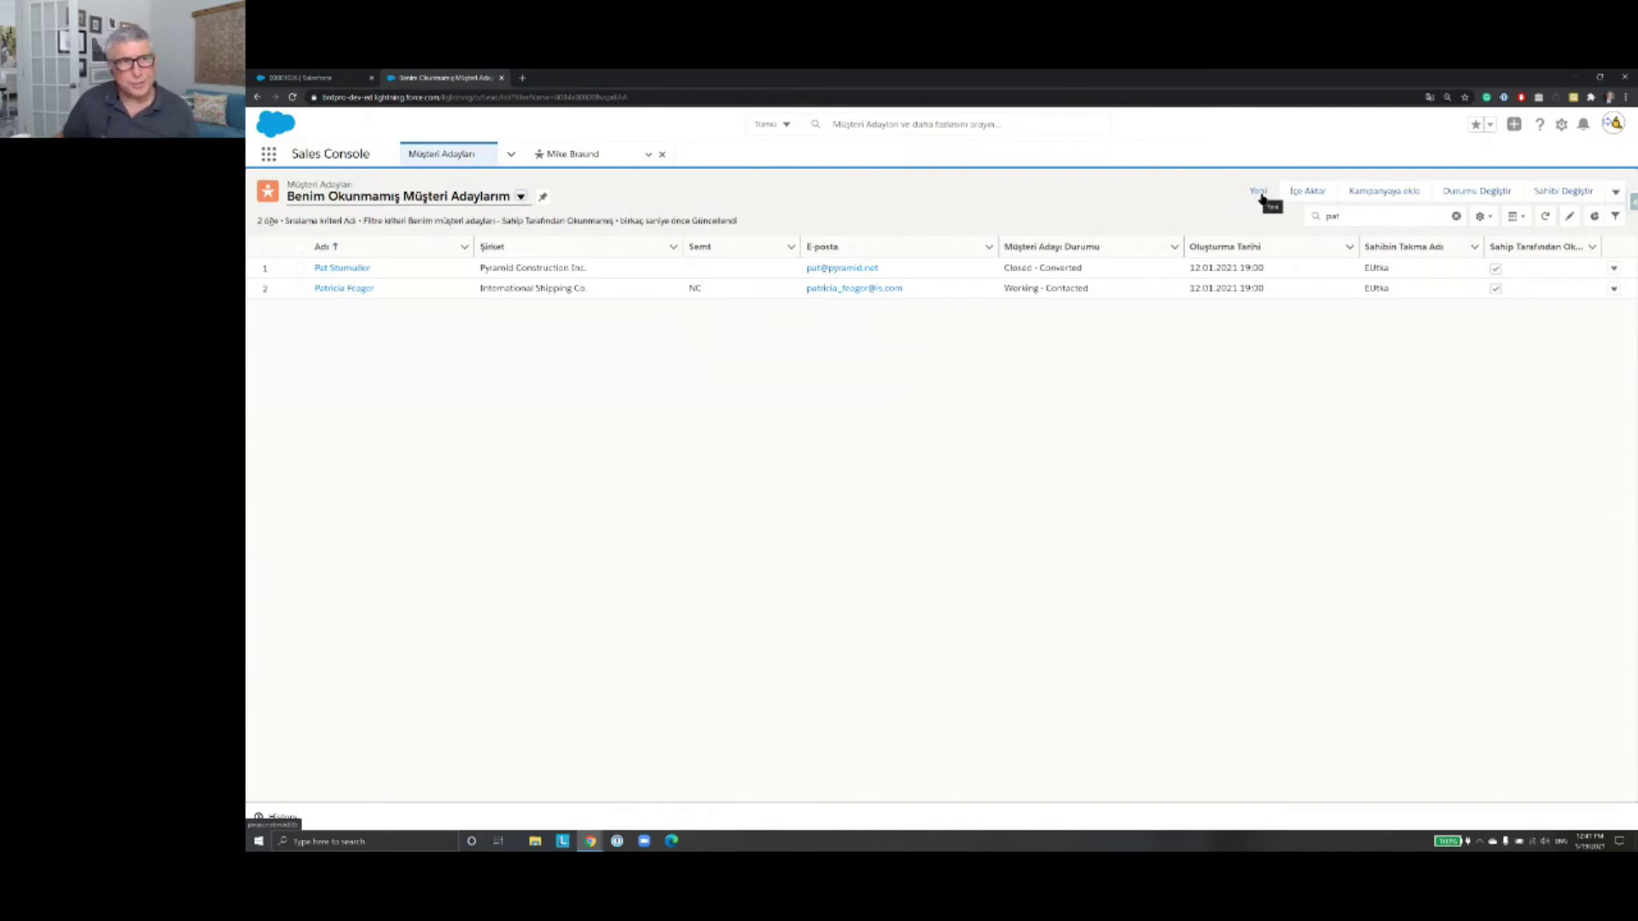
Step: Open a blank new-lead form at its phone field, then return to the filtered leads list
left_click(1260, 195)
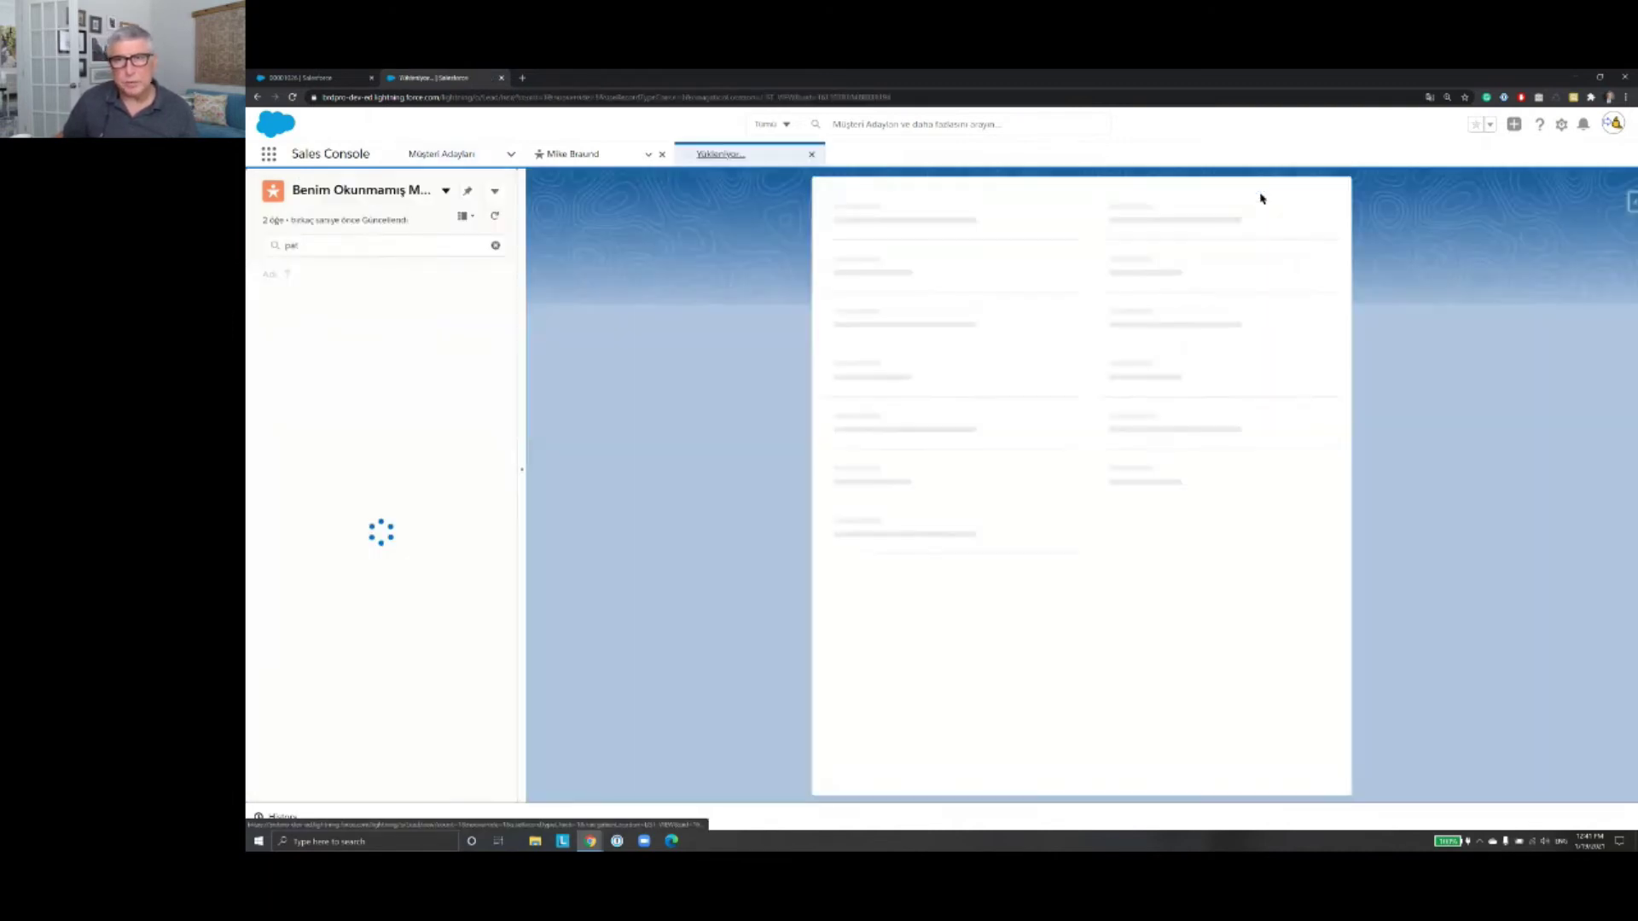
left_click(1128, 278)
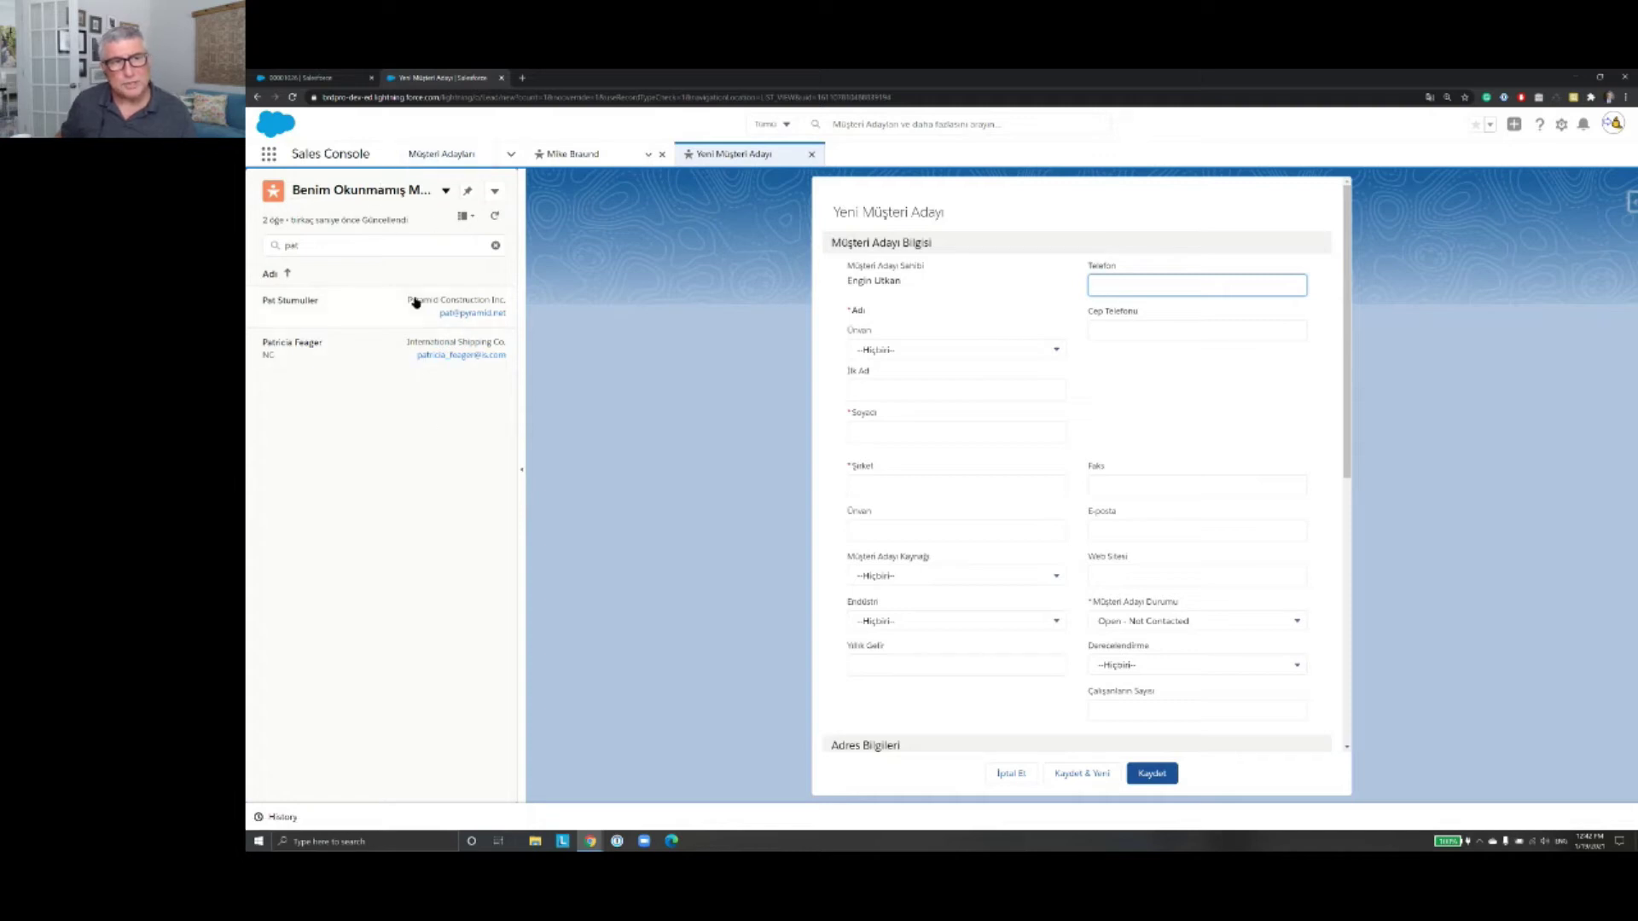
left_click(444, 157)
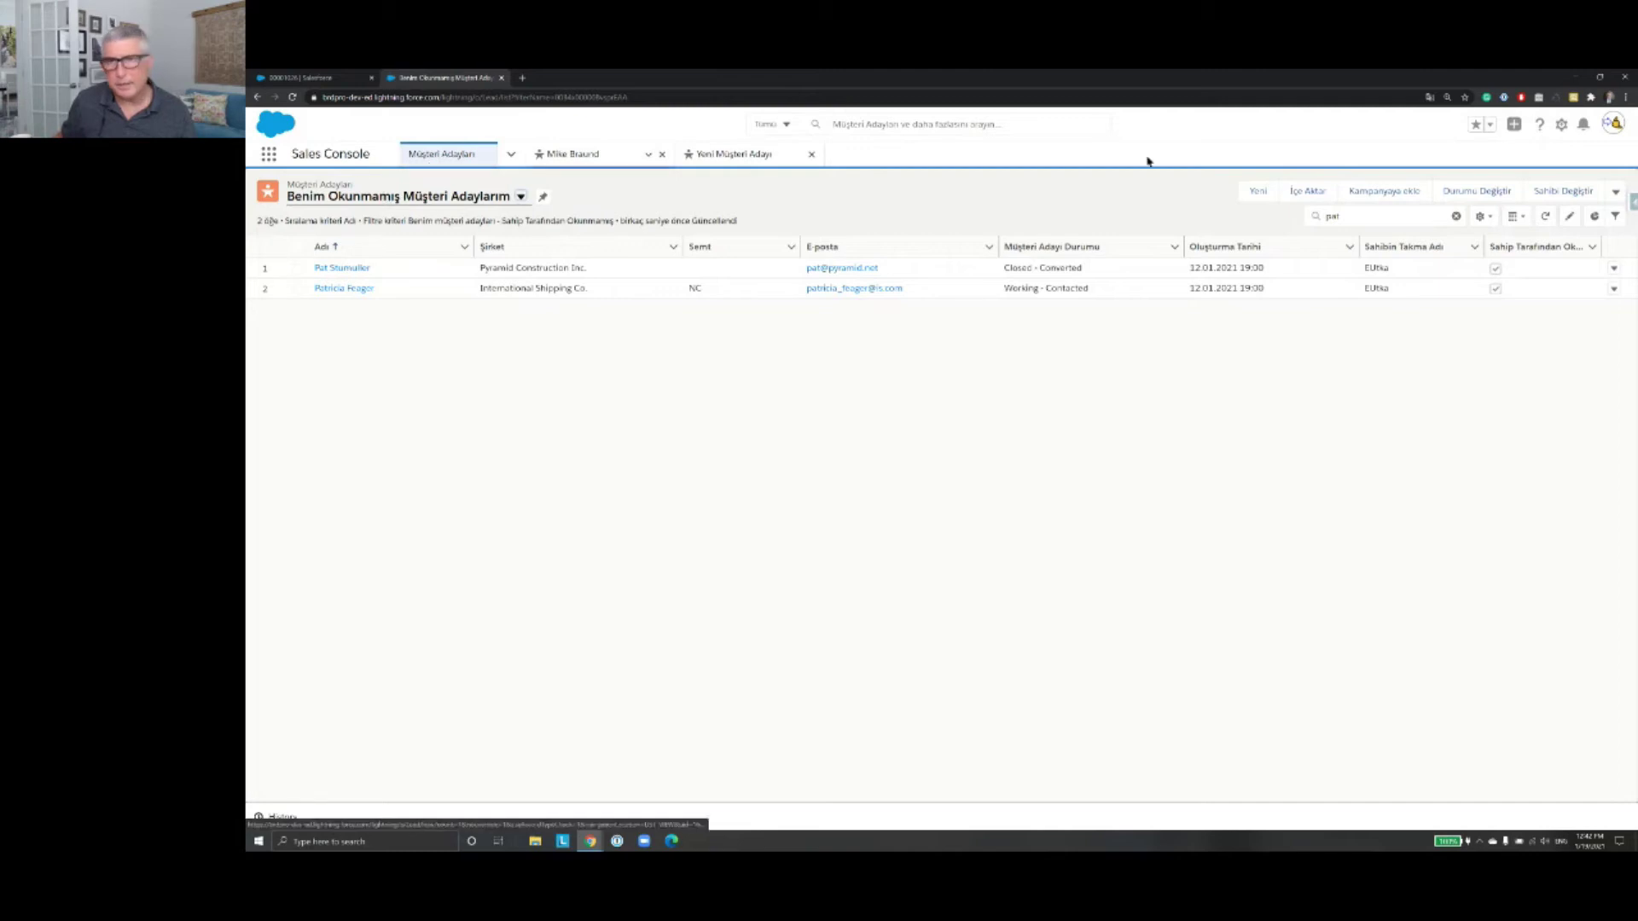
Step: Start a new lead with the lead's first and last name and company Balta AŞ
left_click(1258, 195)
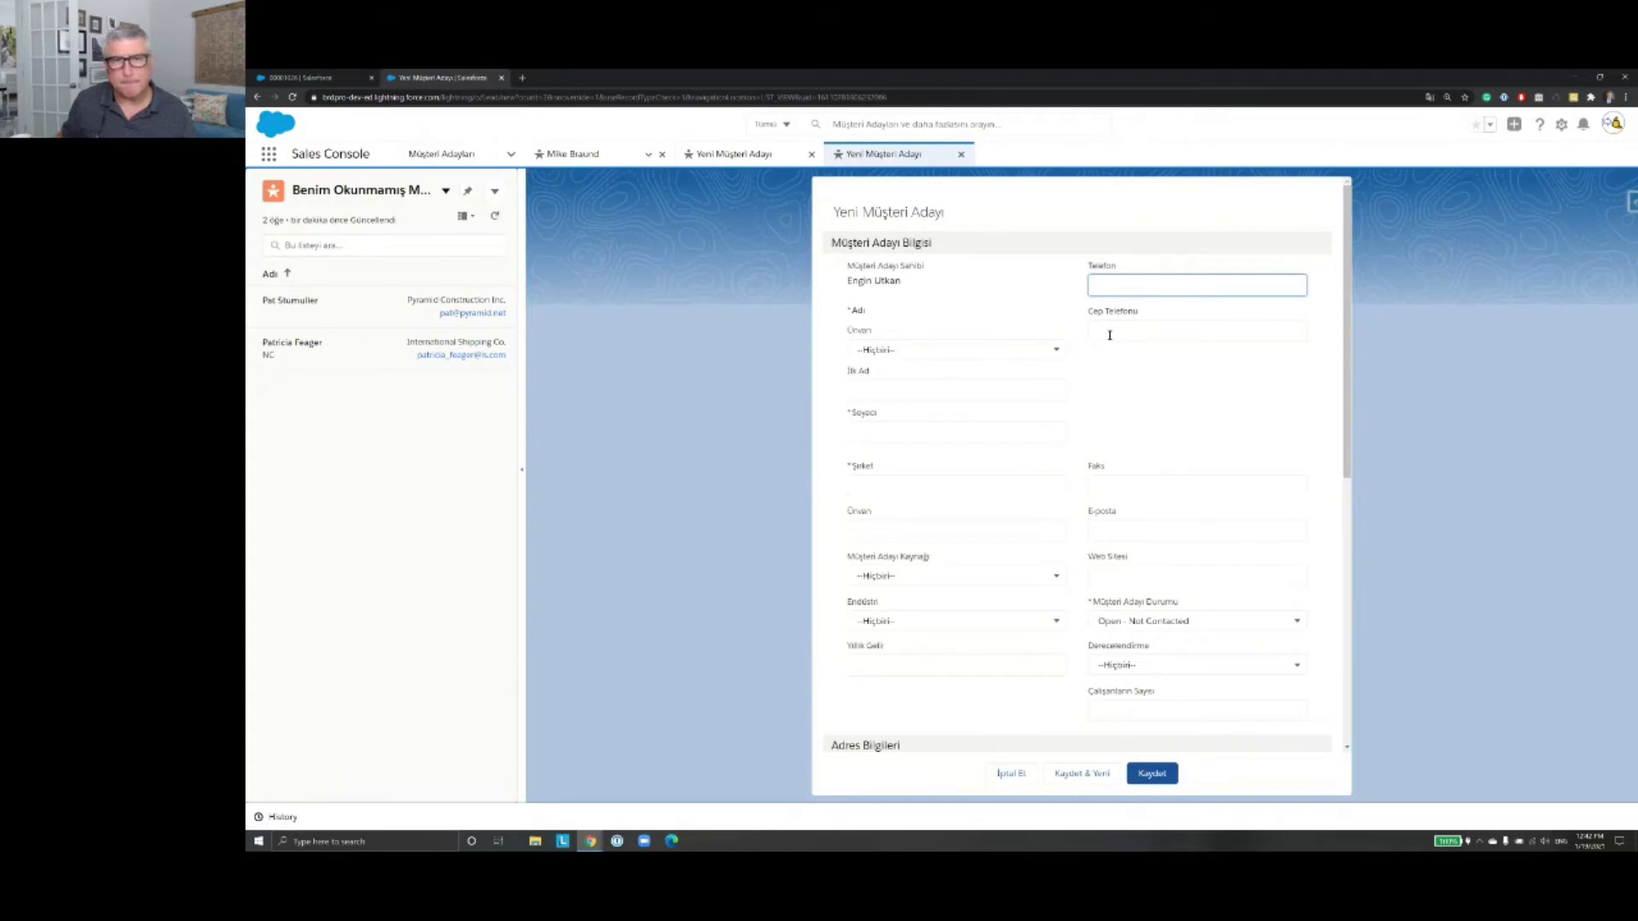
left_click(521, 474)
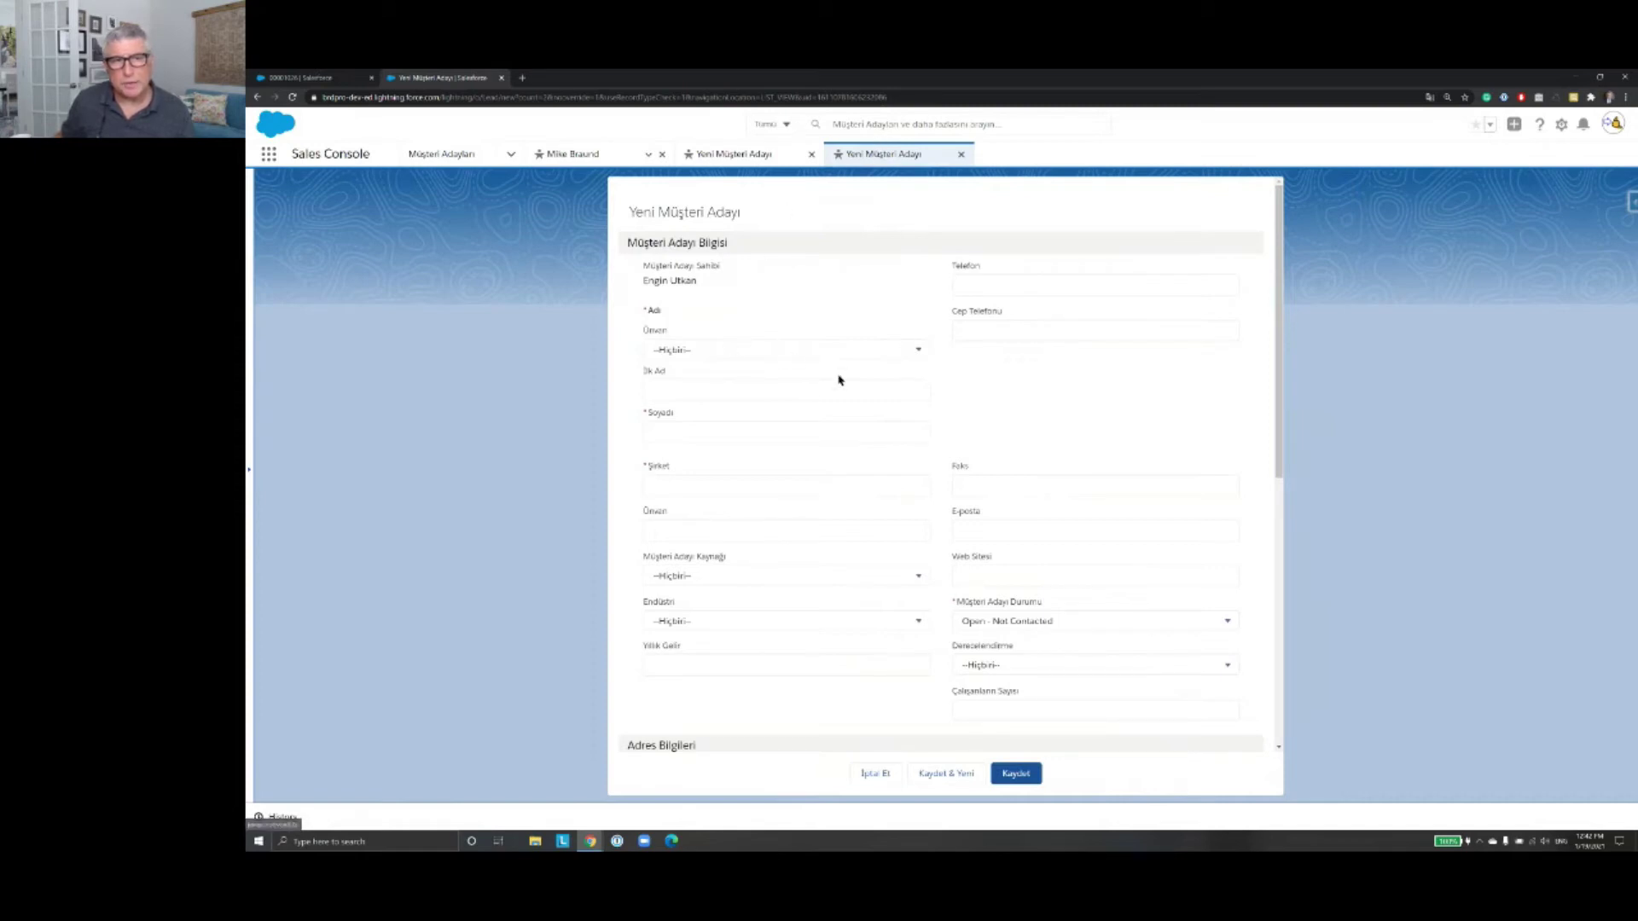
left_click(812, 392)
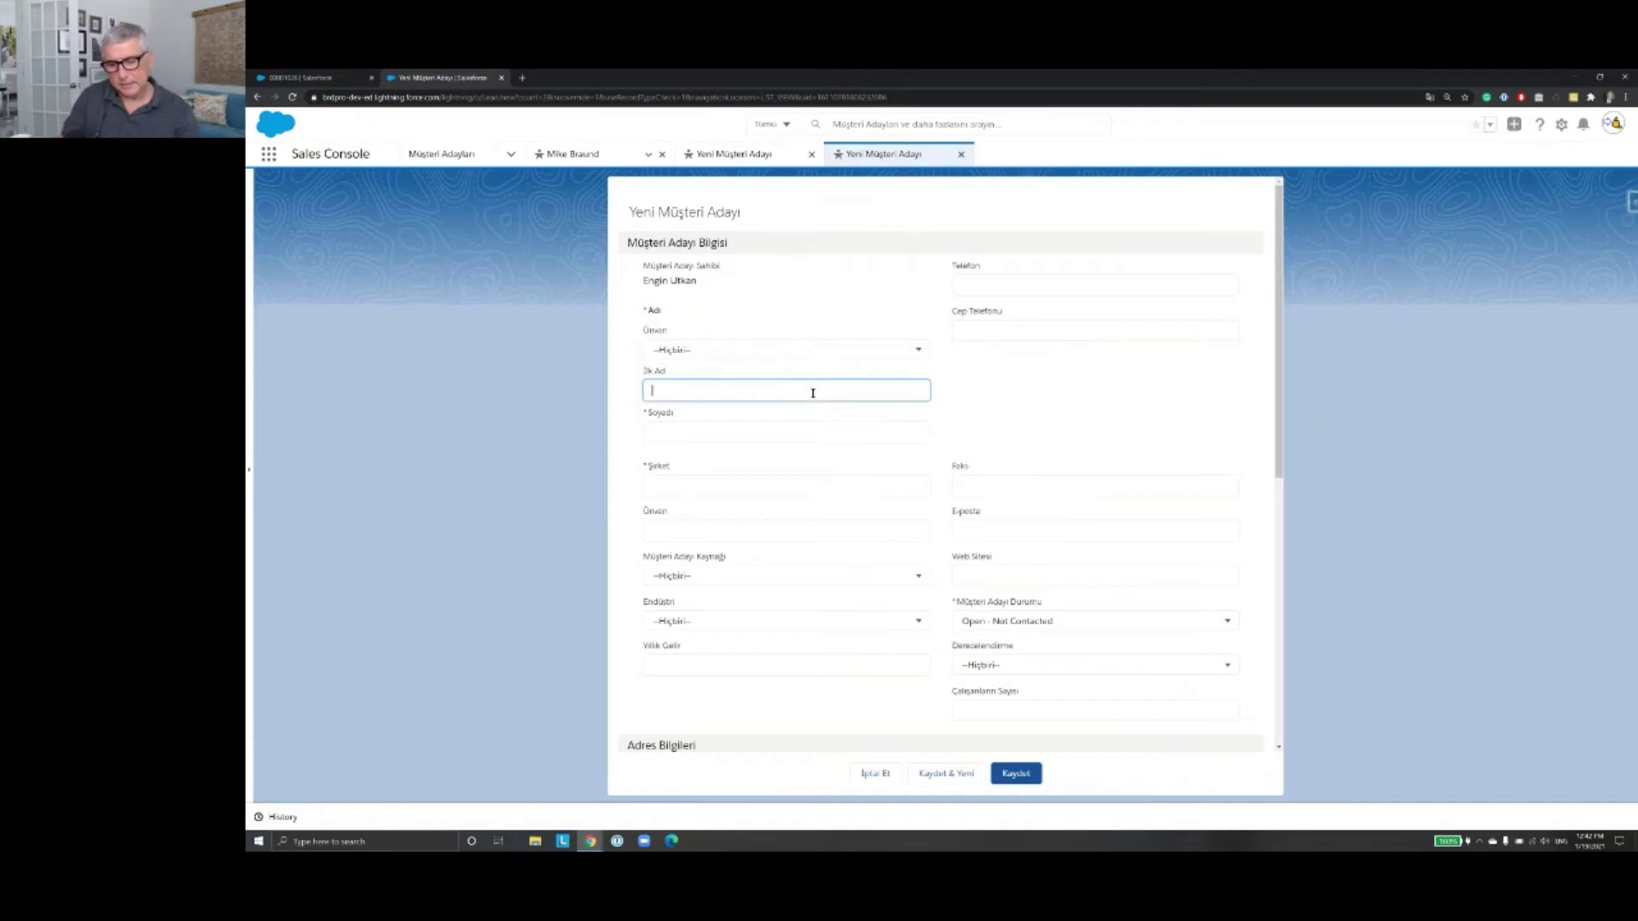
key("Tab")
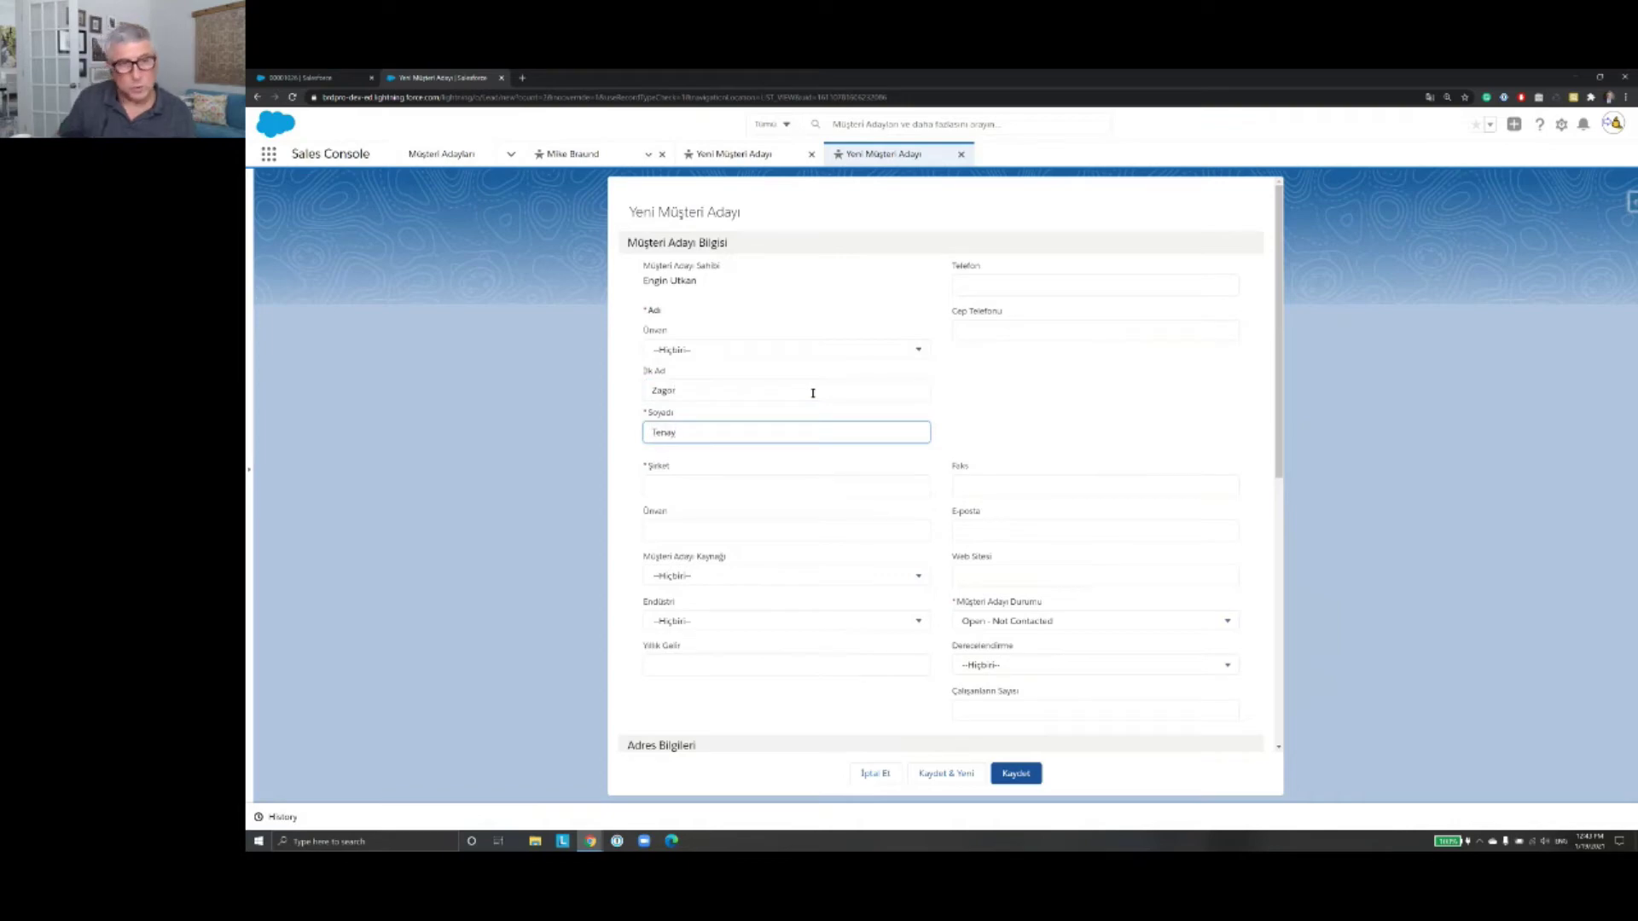
left_click(786, 485)
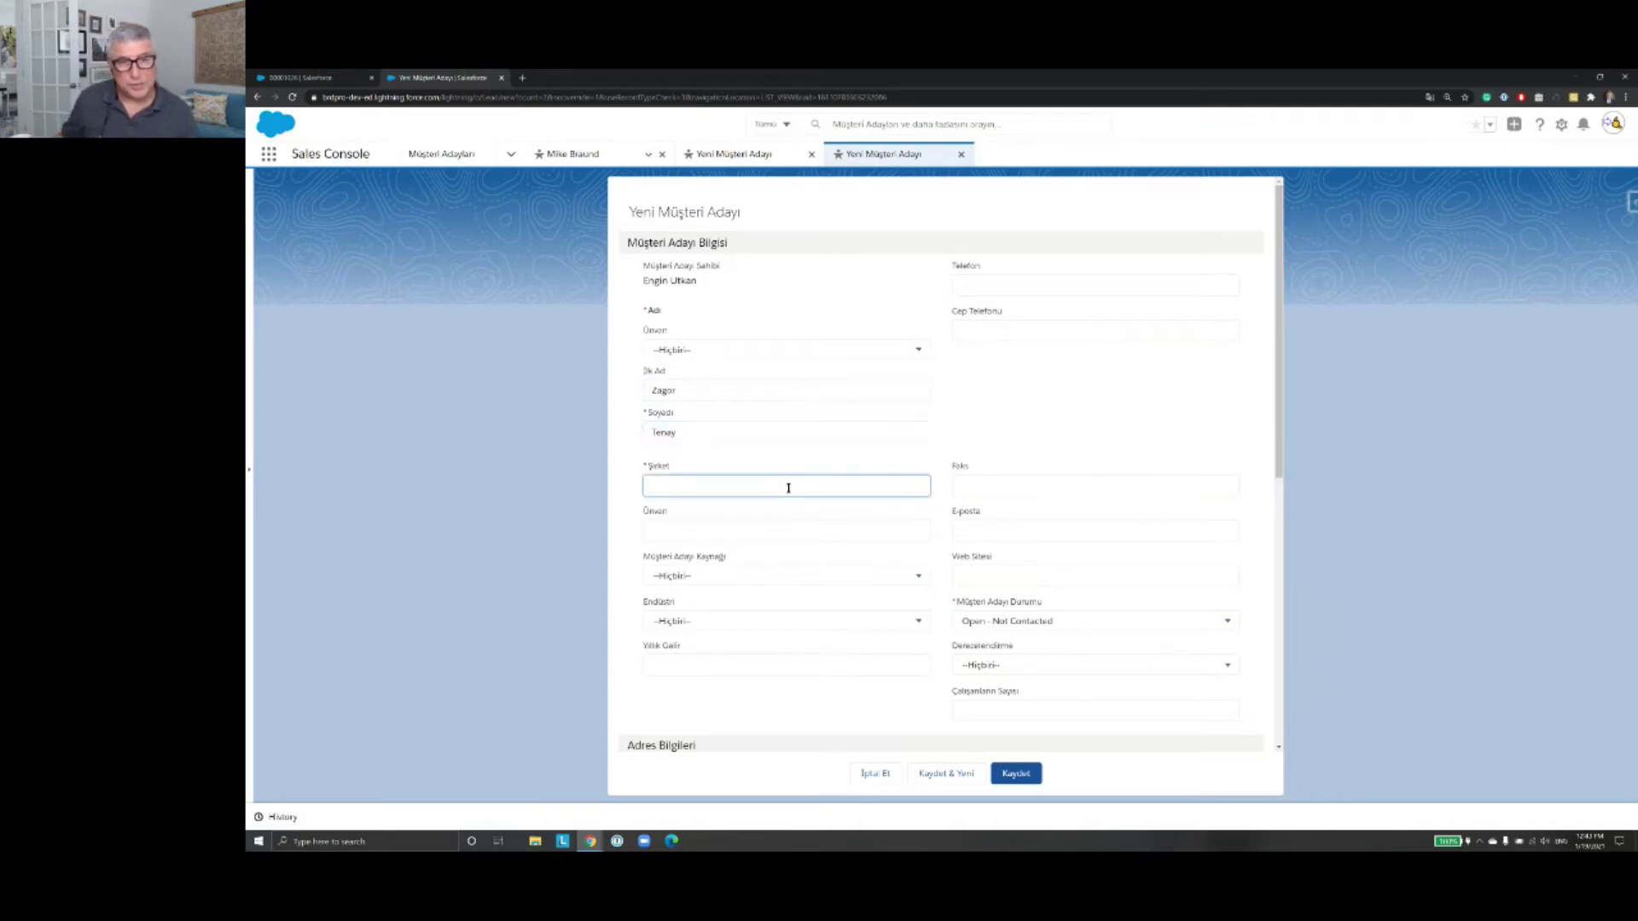
type("Balta AŞ")
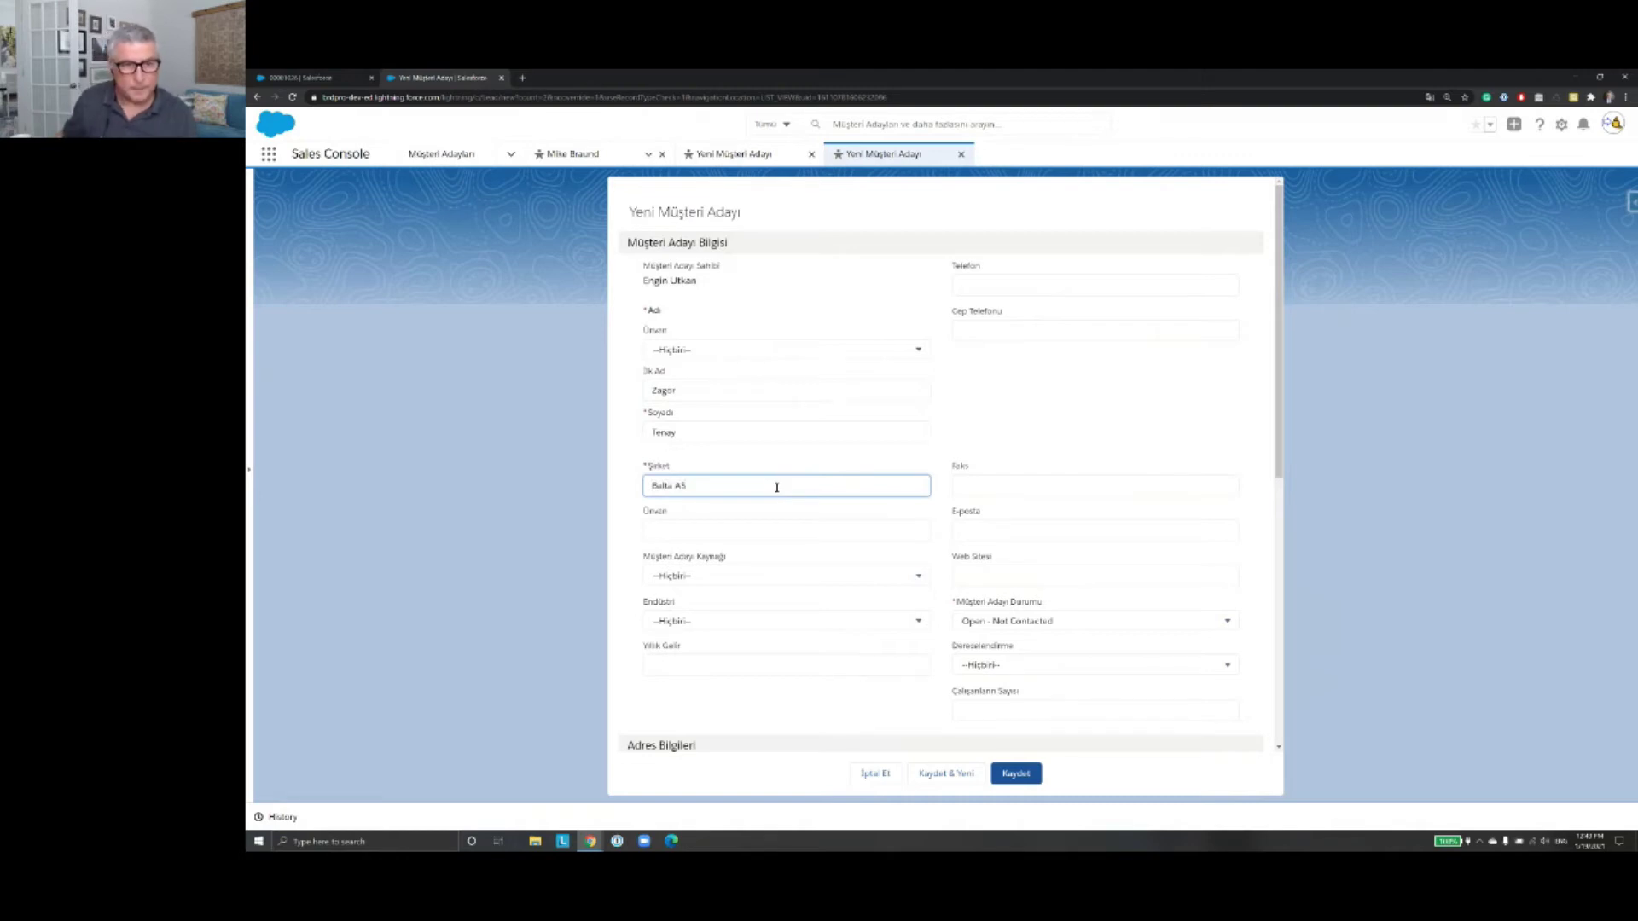
Step: Keep the lead status at Open - Not Contacted while reviewing the rest of the form
scroll(819, 477, "down", 2)
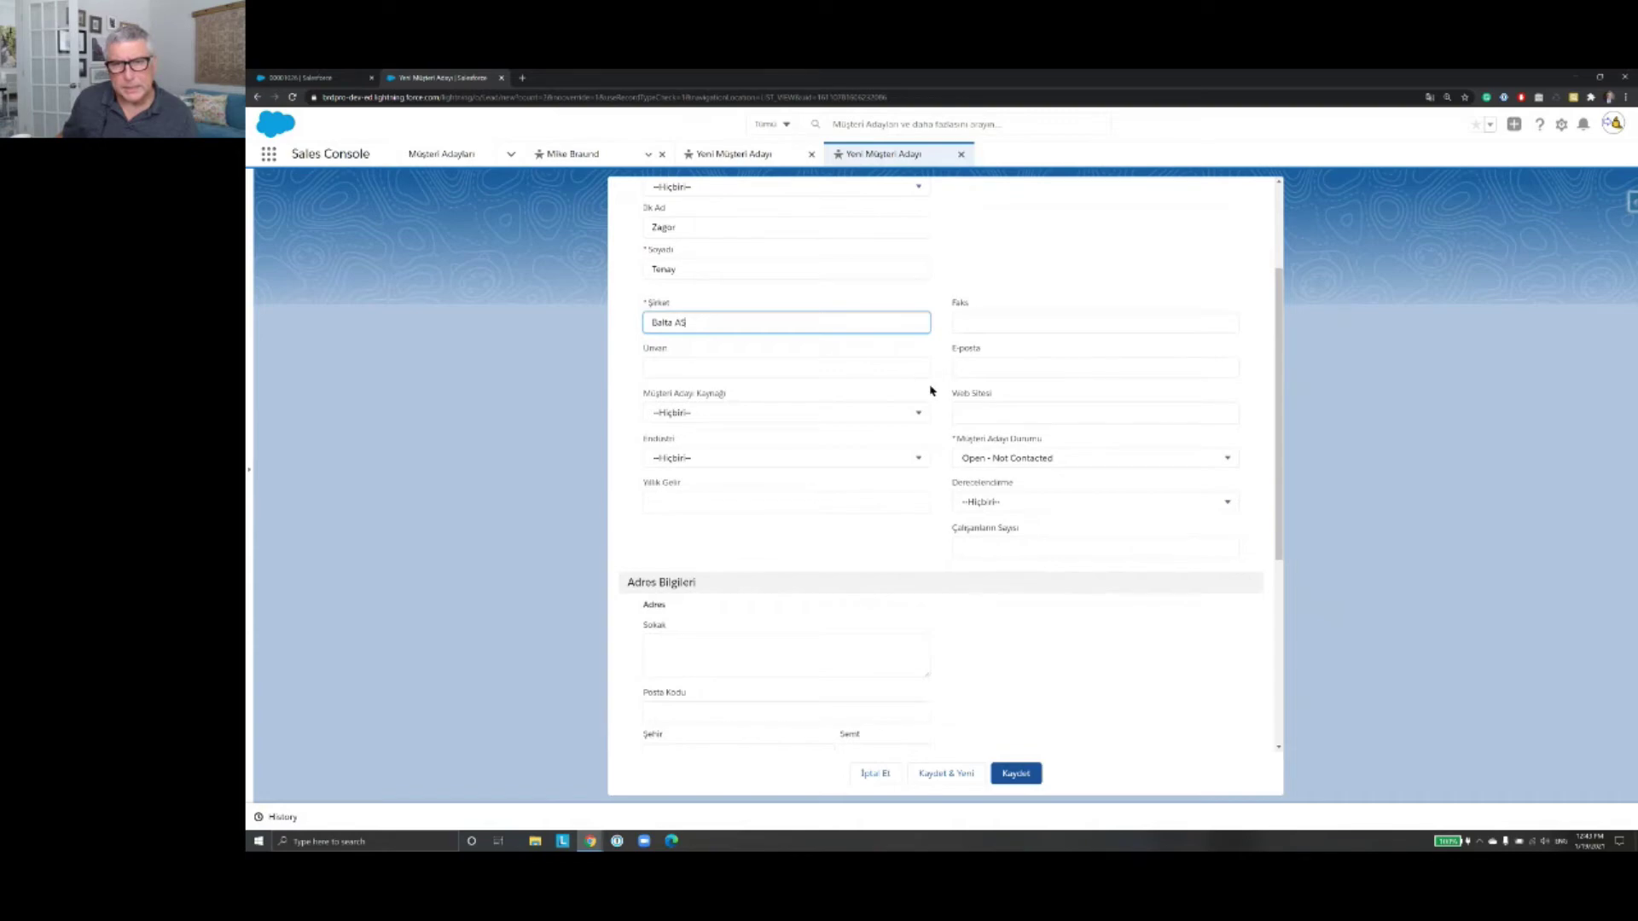
scroll(931, 390, "up", 2)
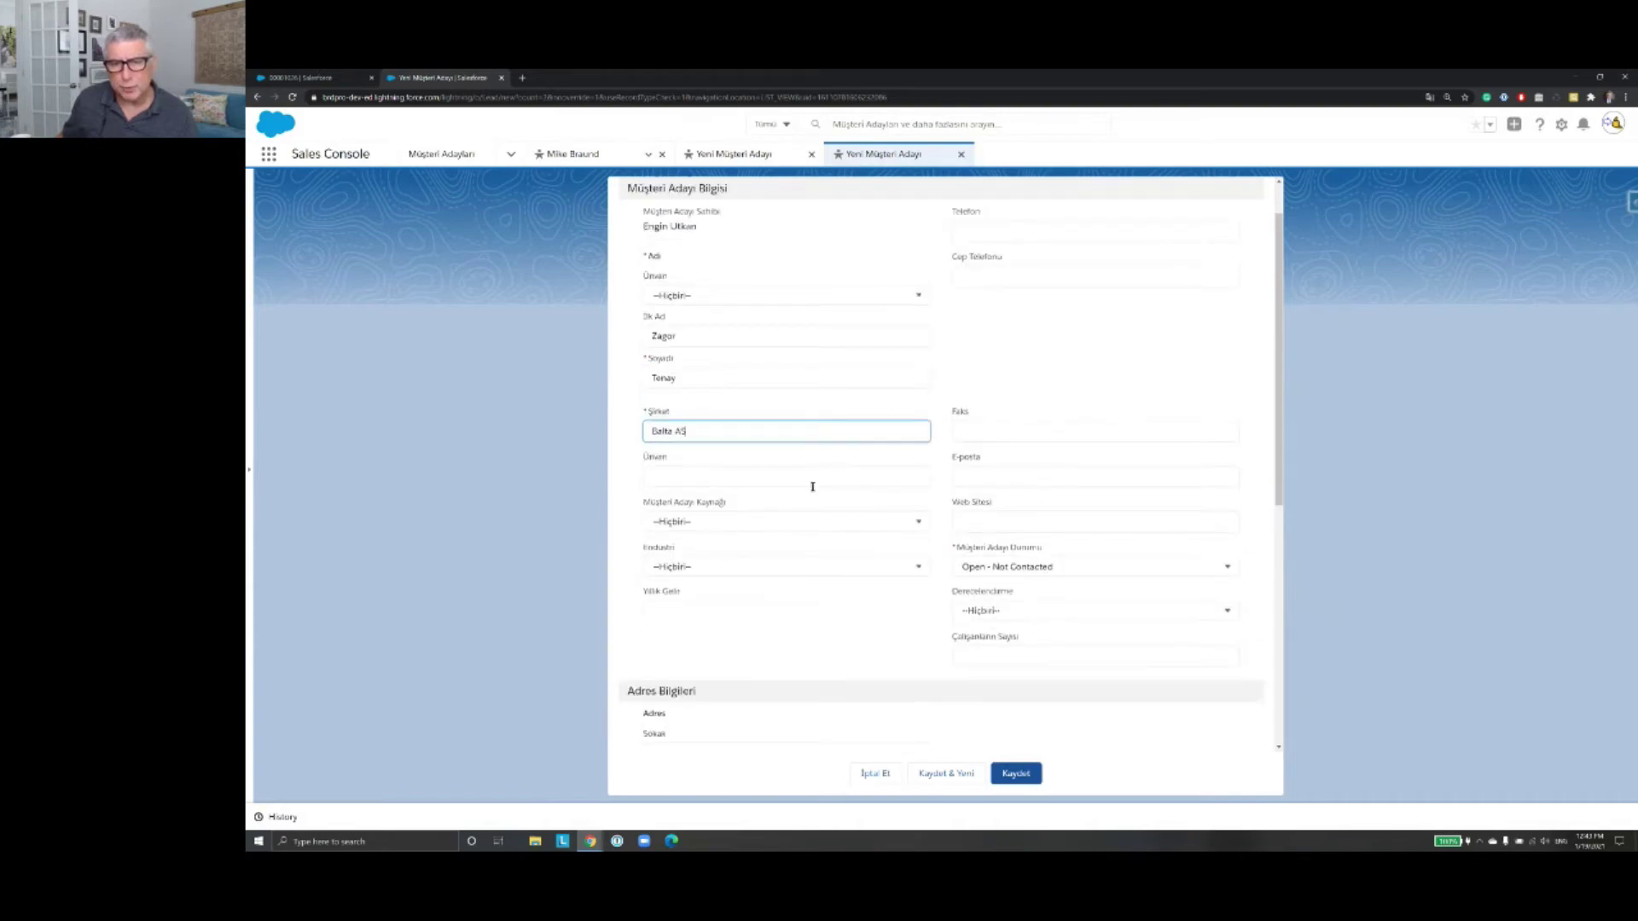
left_click(953, 547)
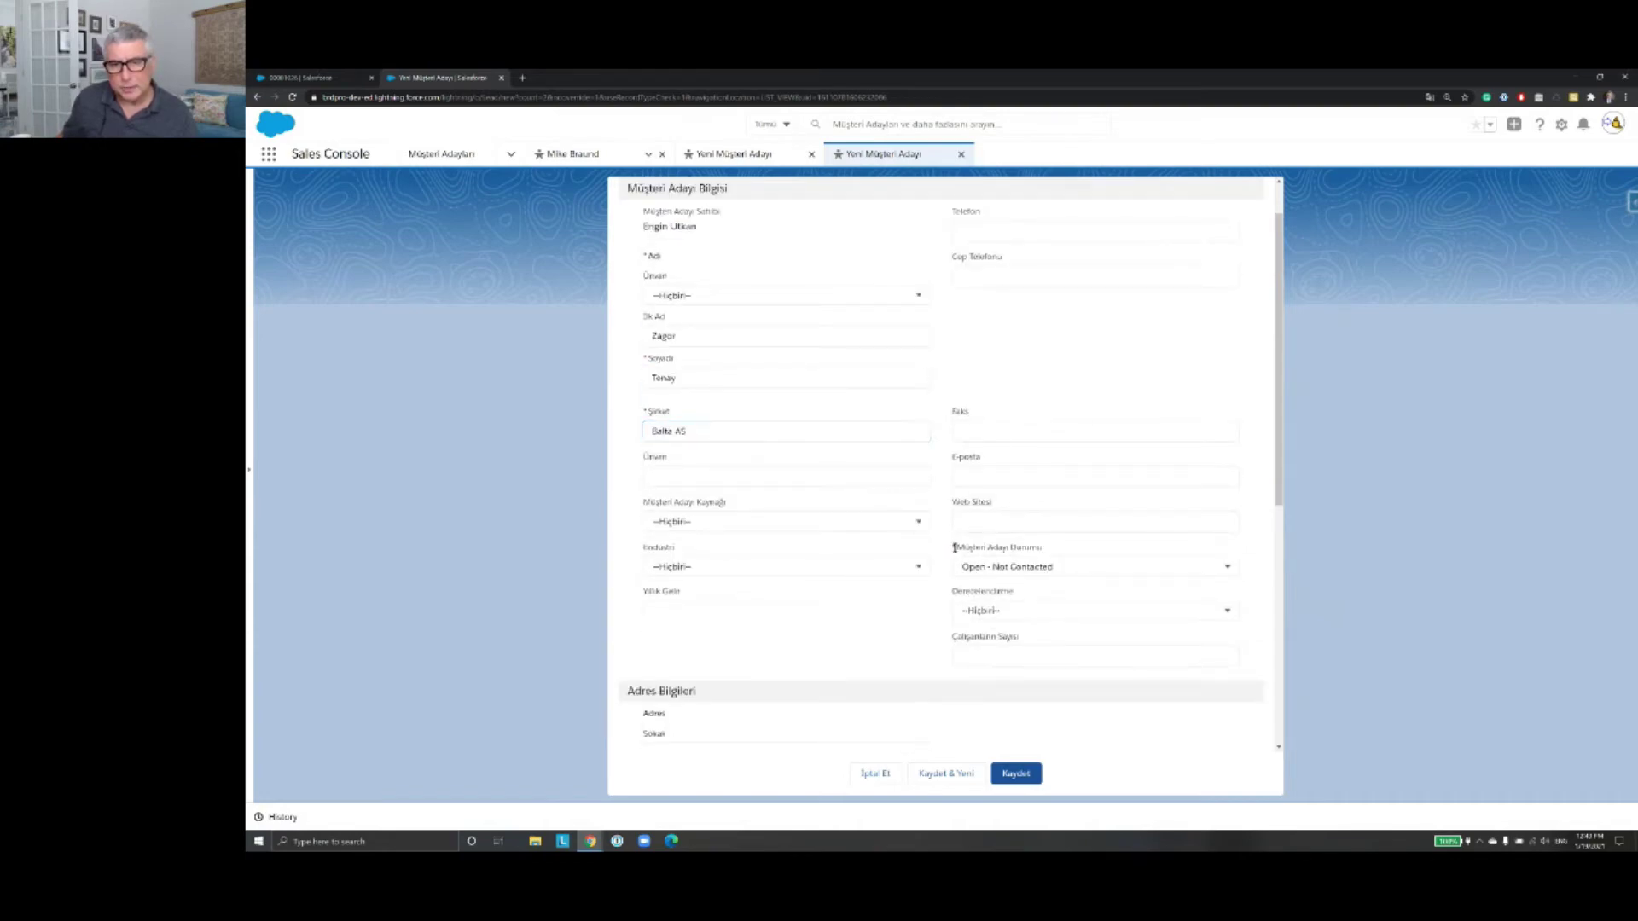
scroll(1035, 544, "down", 2)
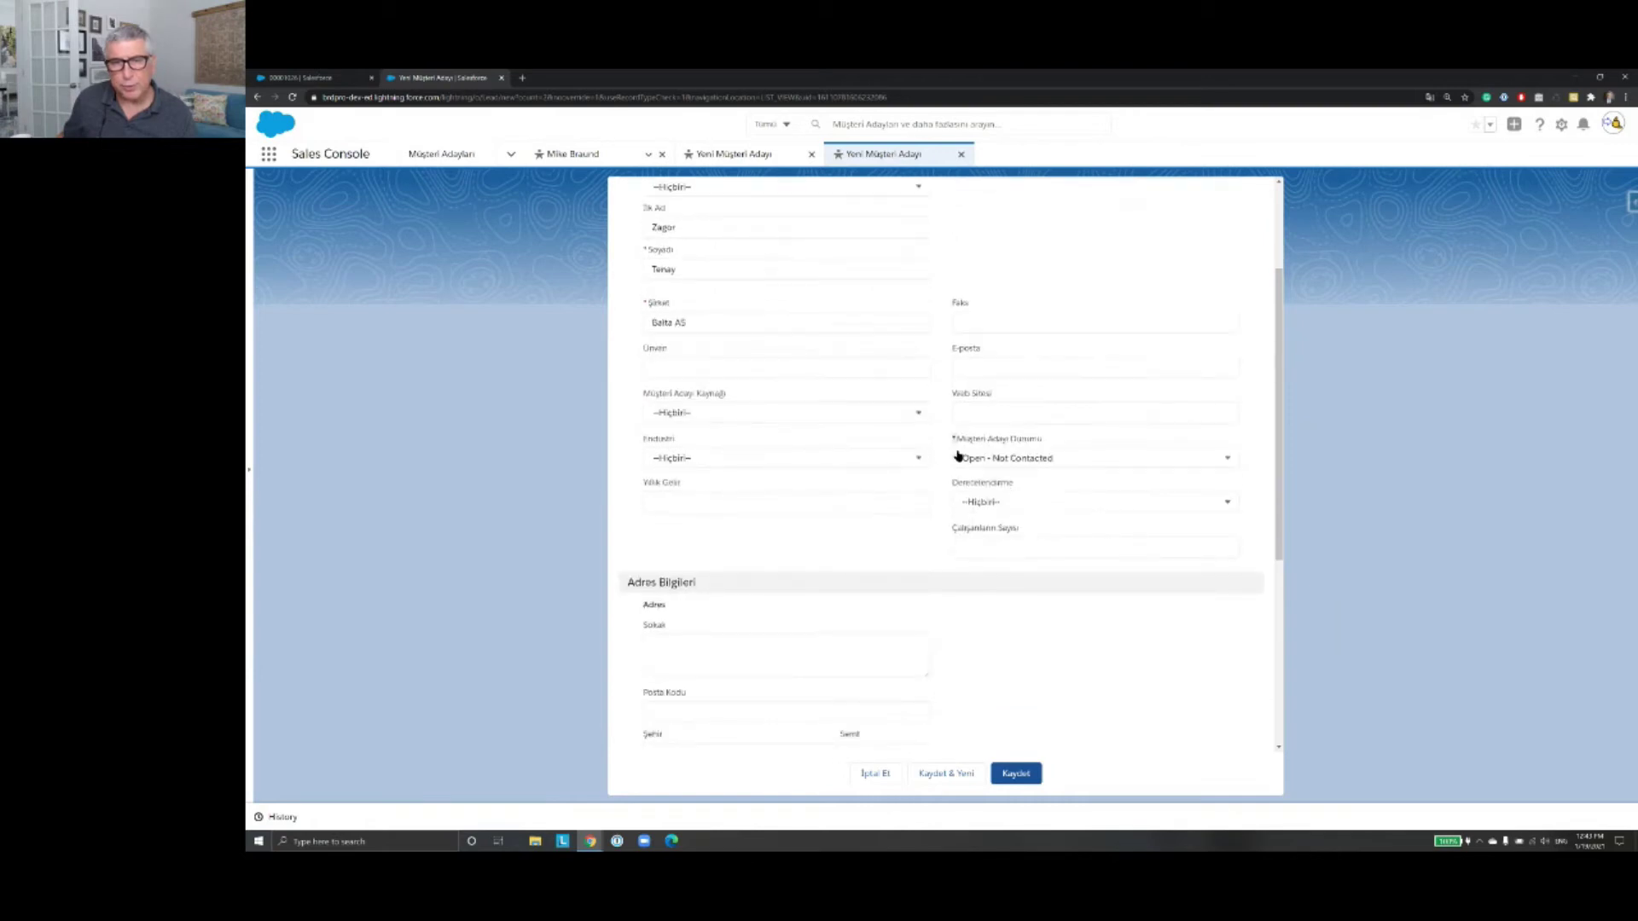
left_click(1225, 462)
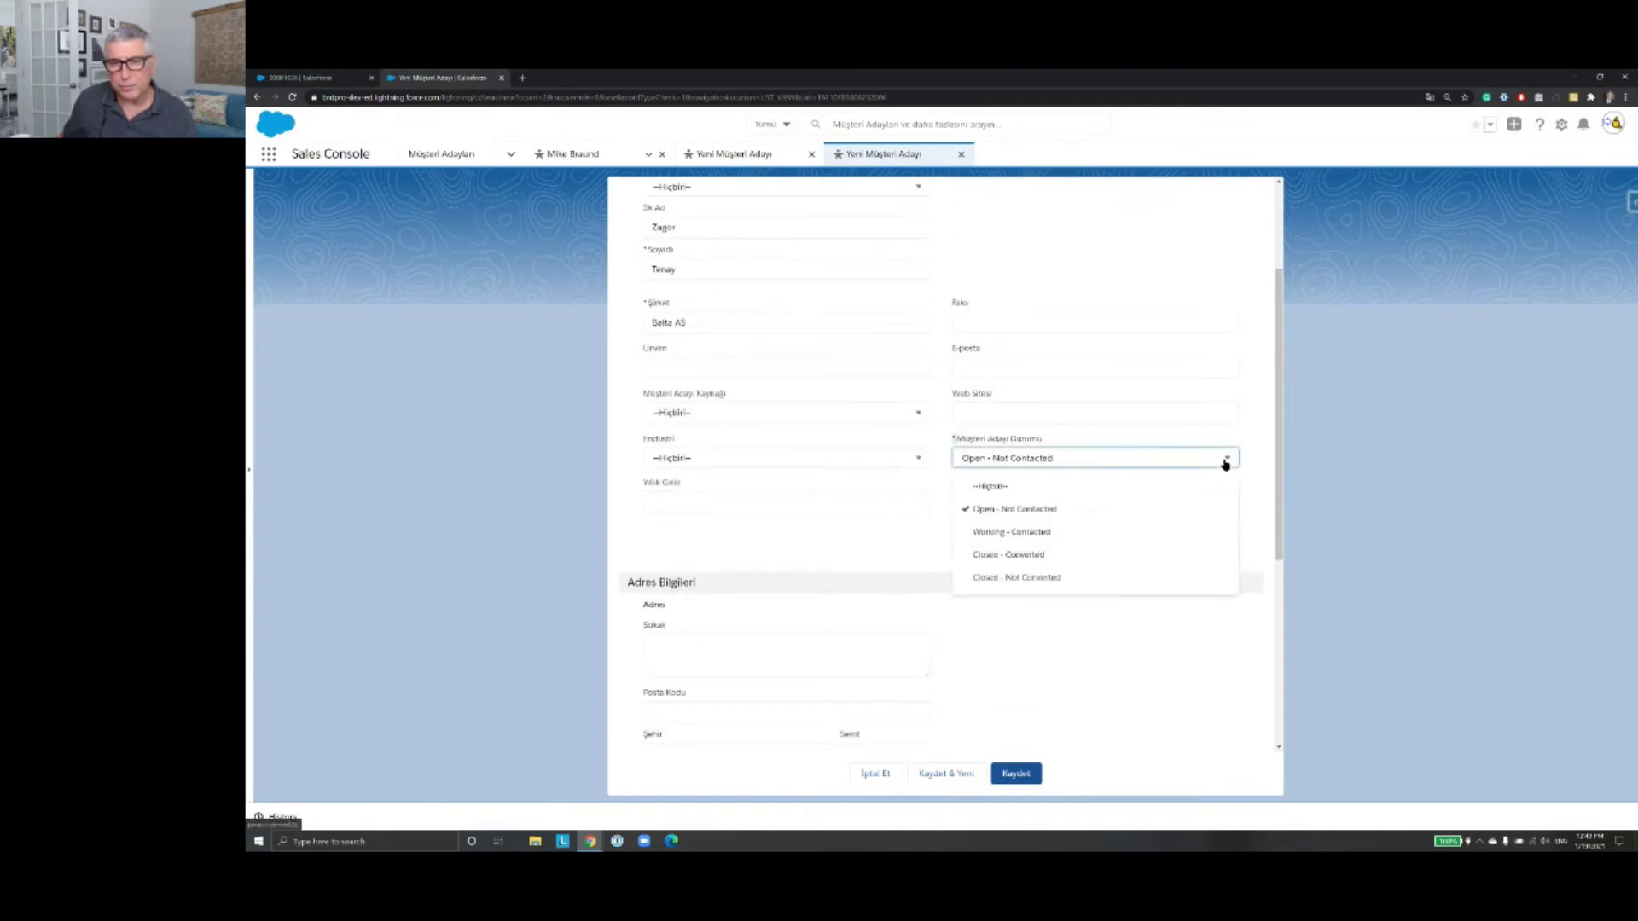
left_click(1208, 514)
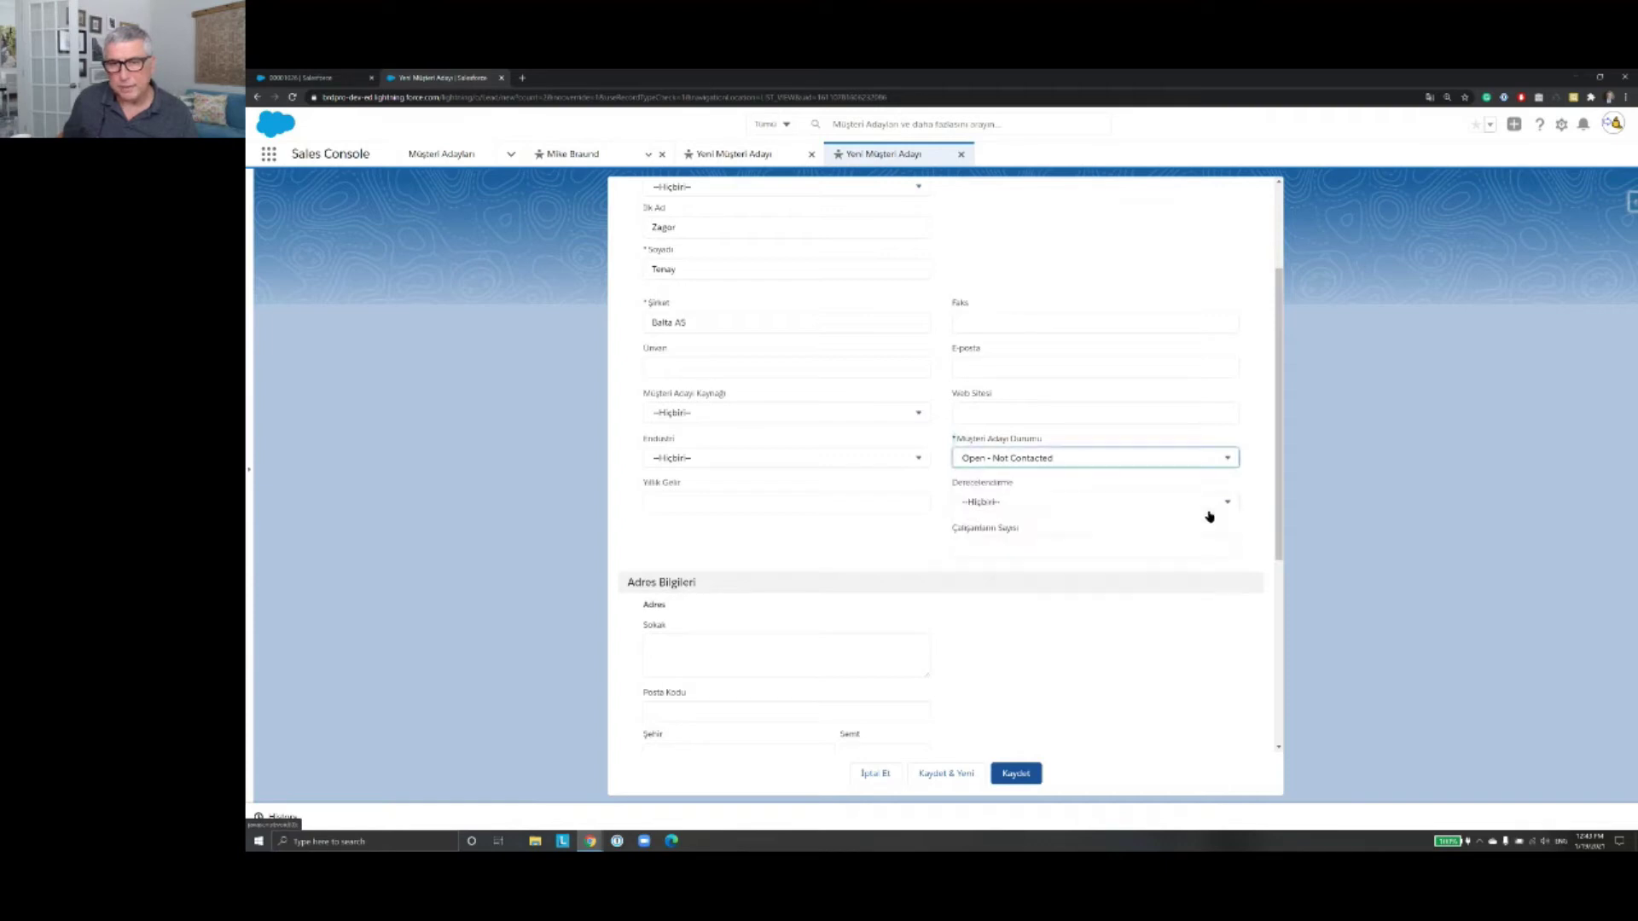
left_click(1233, 460)
left_click(1235, 462)
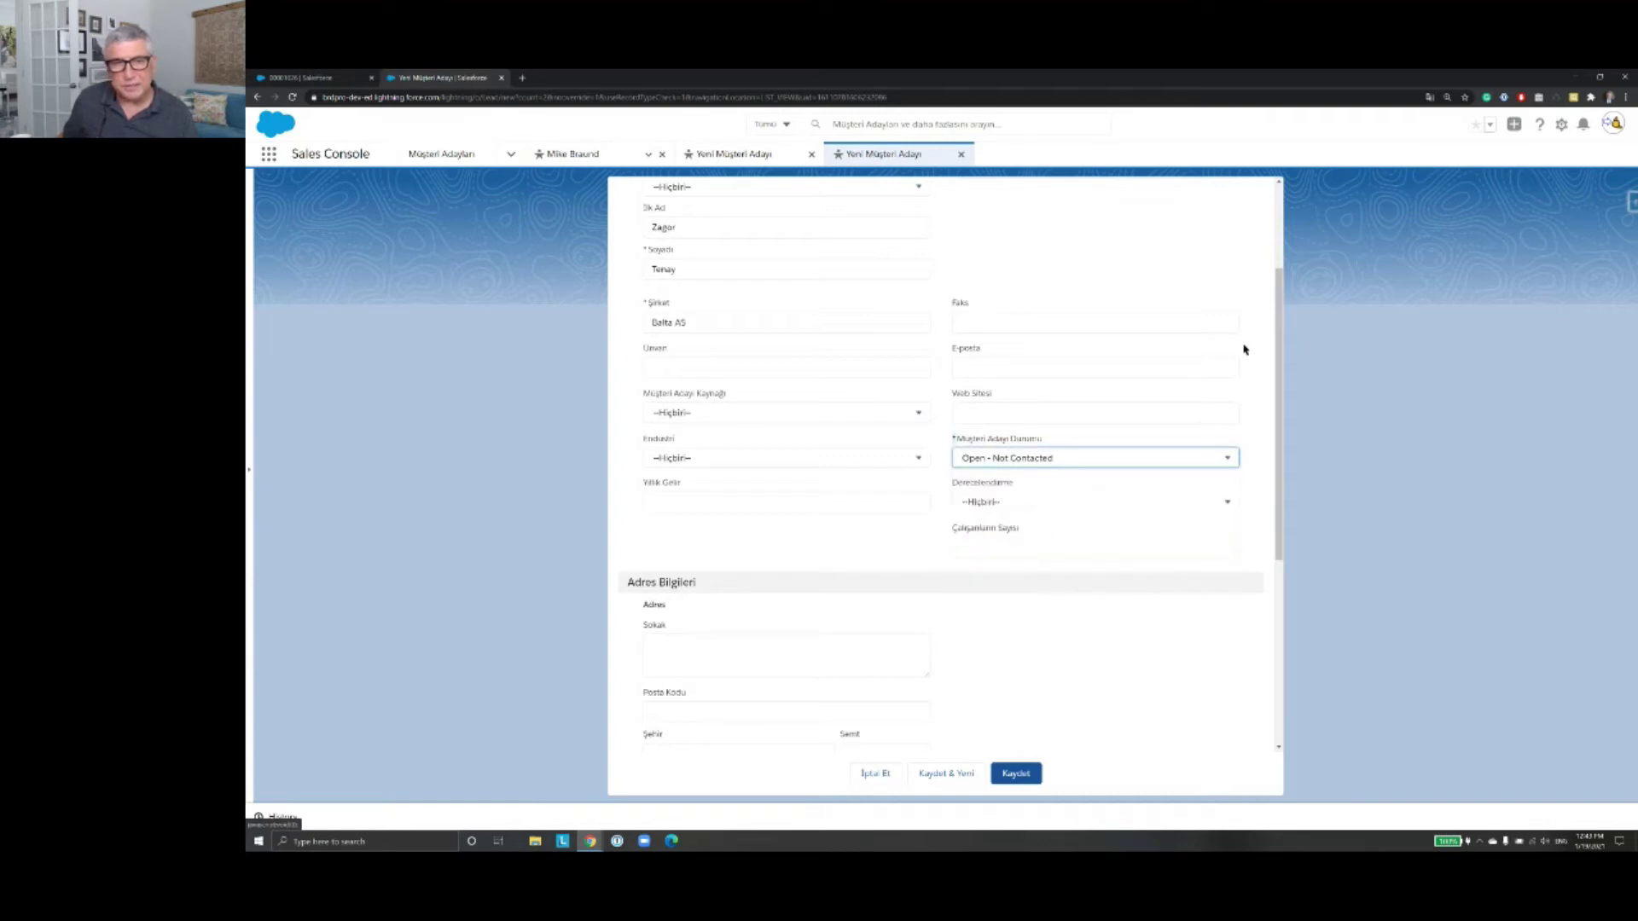
scroll(705, 358, "up", 1)
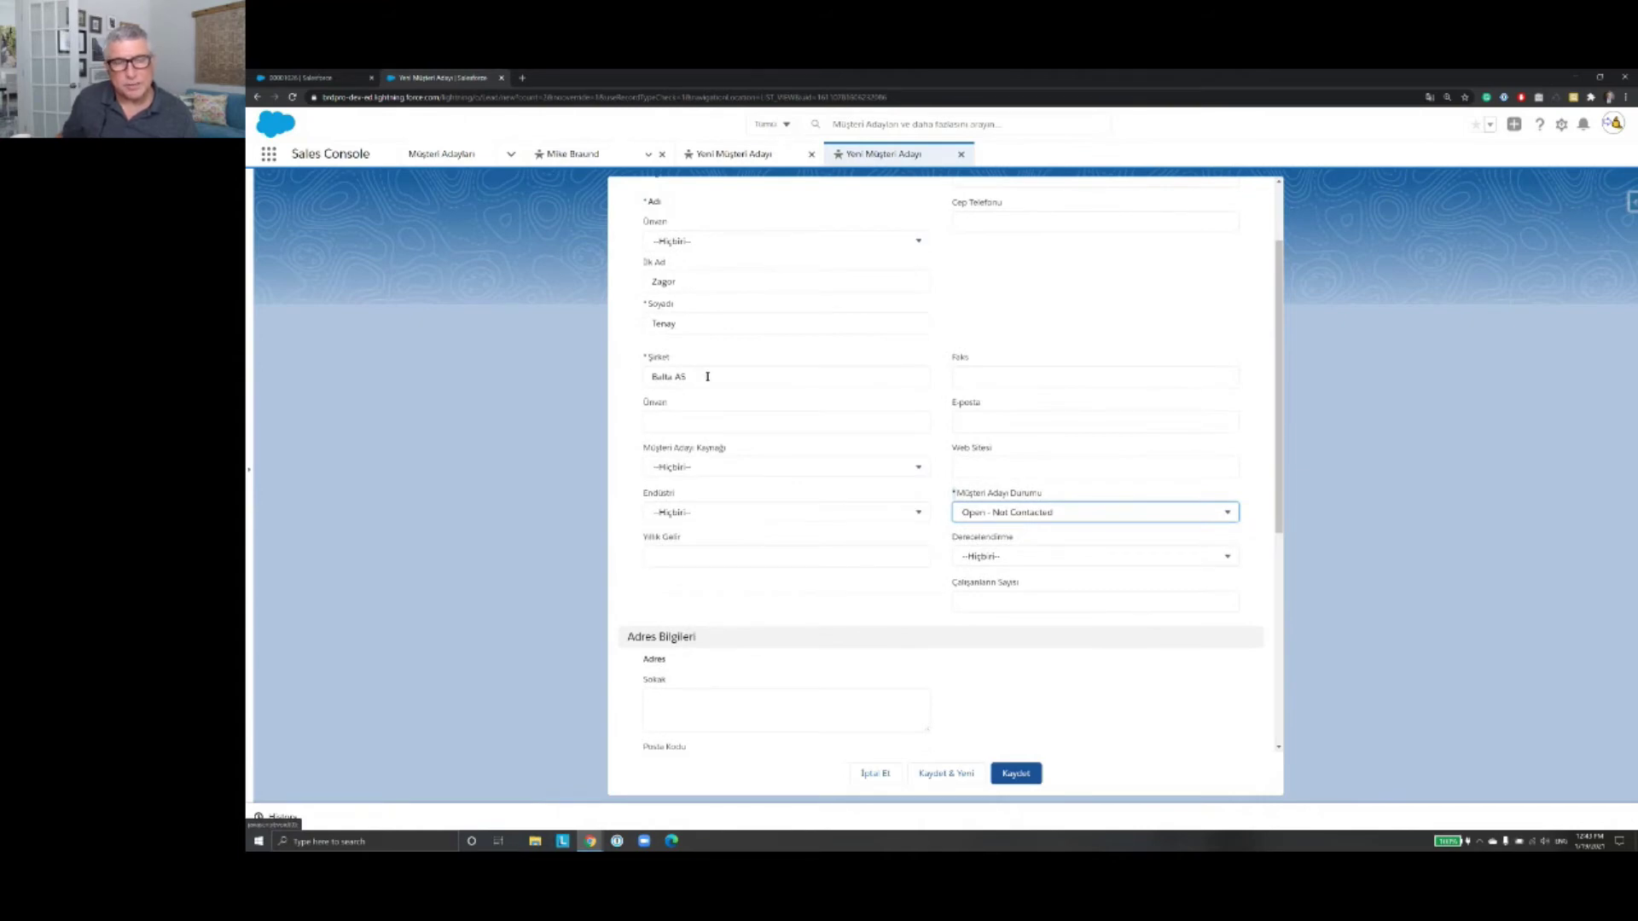
scroll(707, 376, "up", 1)
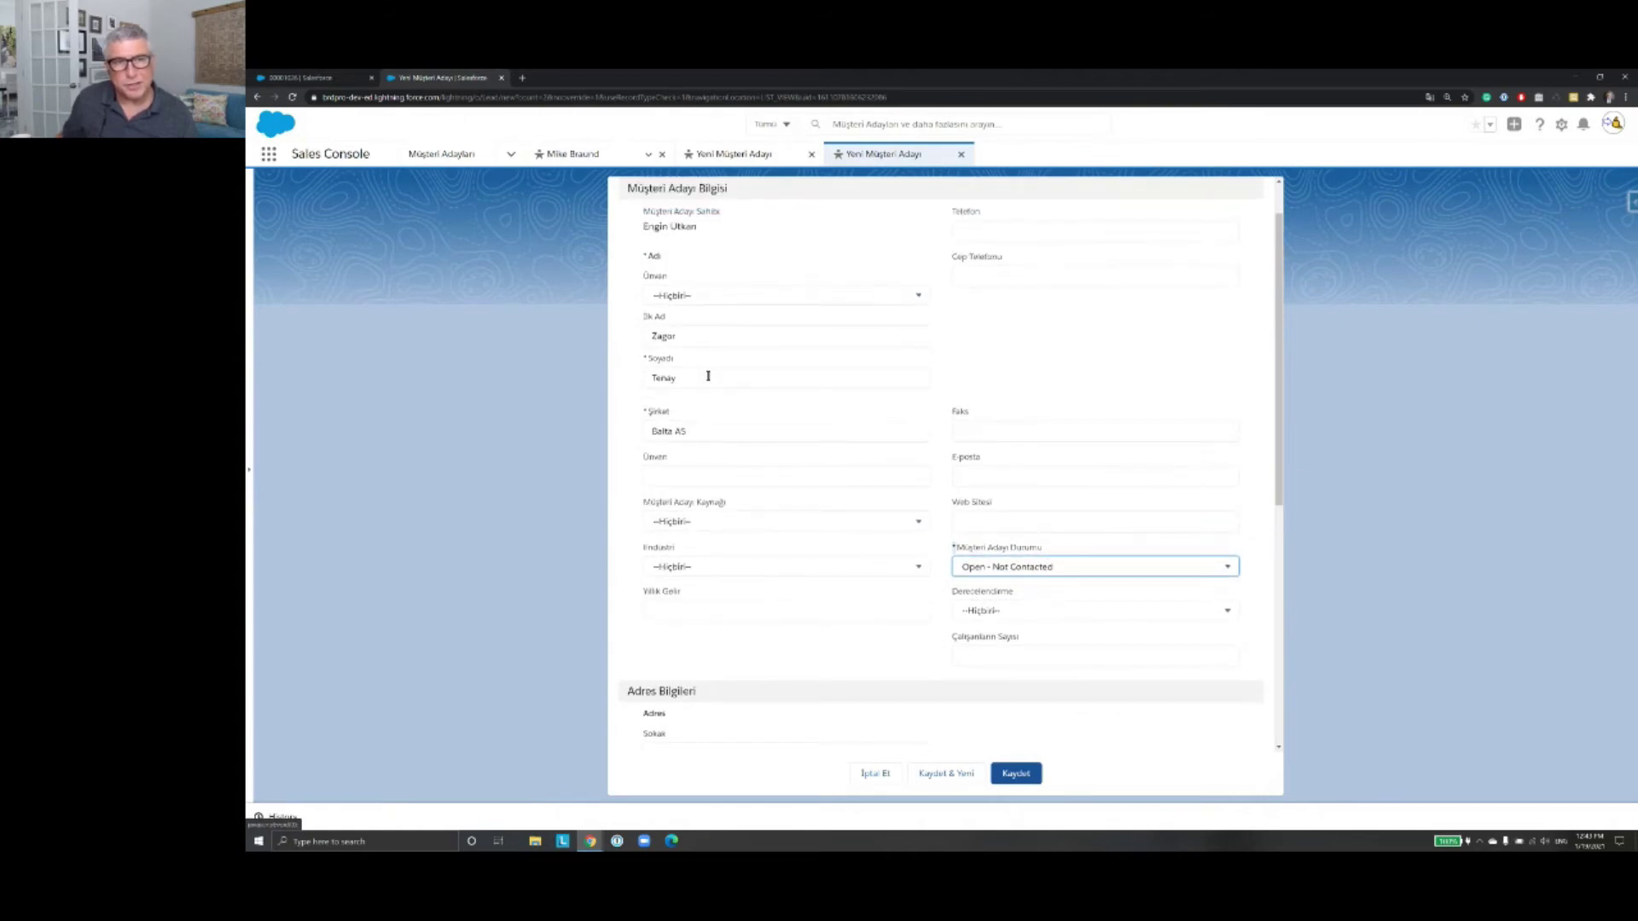
scroll(1148, 368, "down", 2)
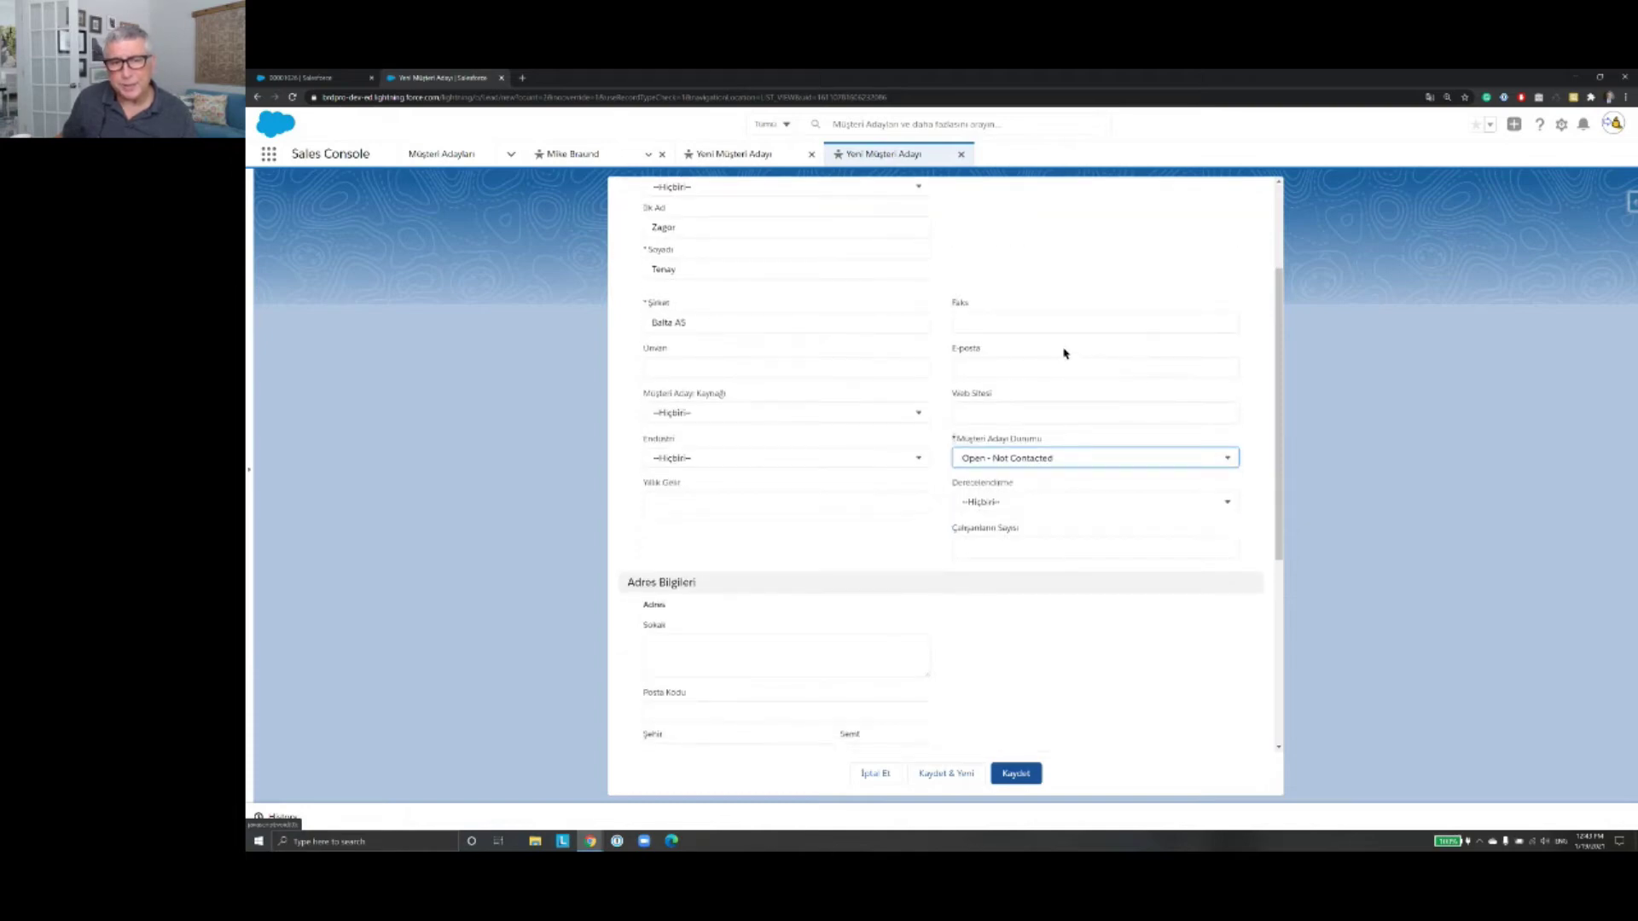
scroll(1063, 354, "down", 7)
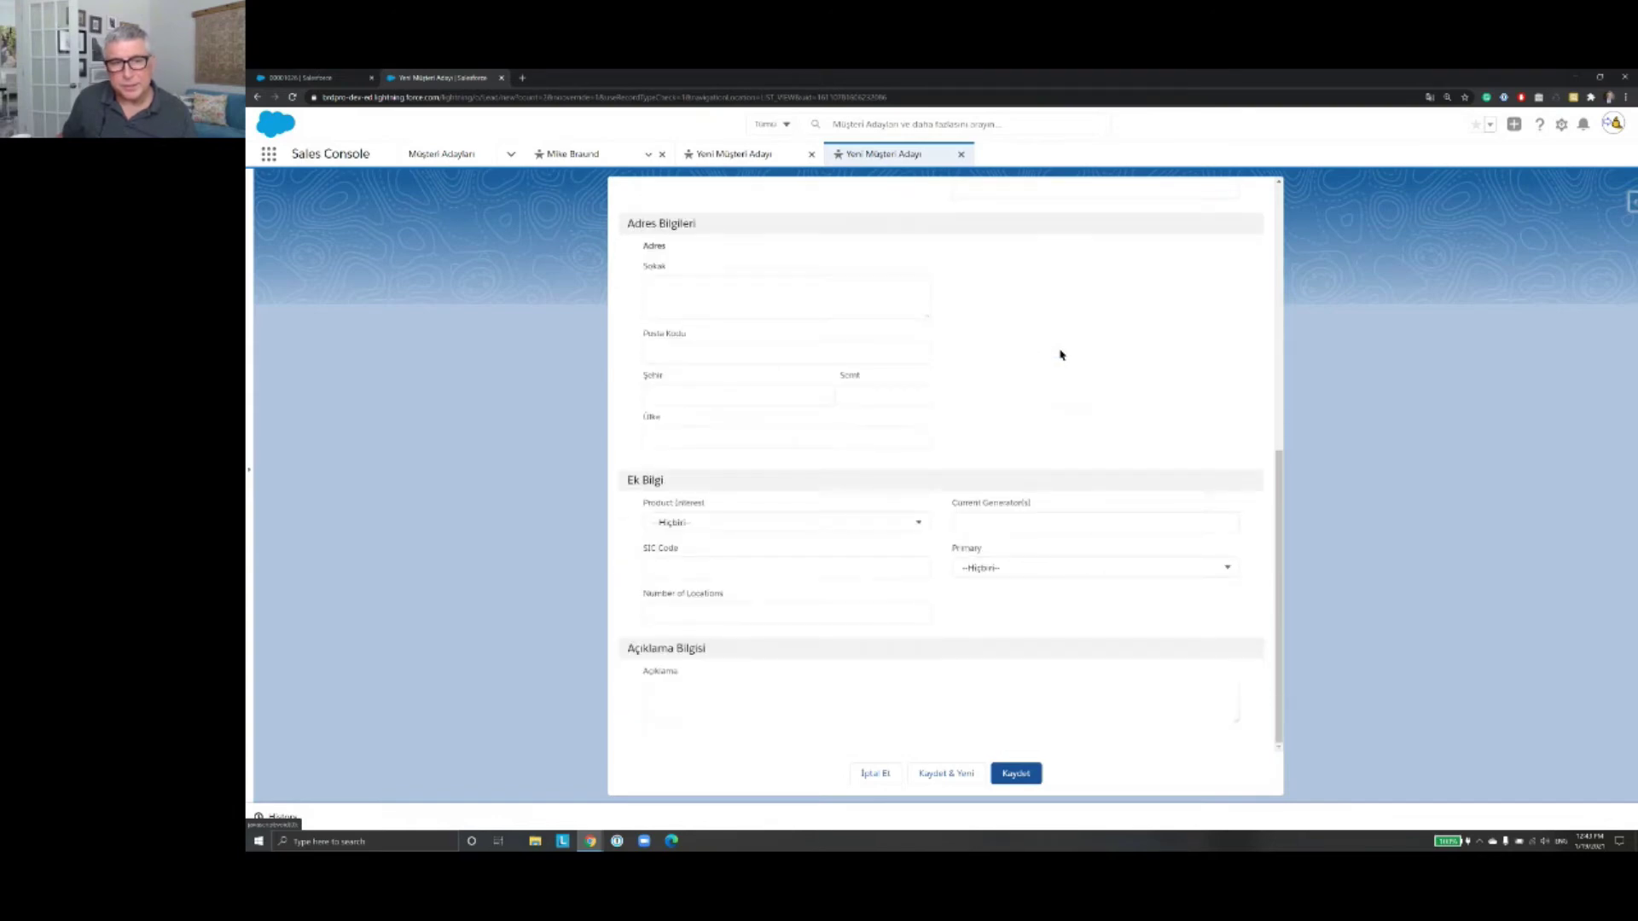
scroll(1059, 356, "up", 10)
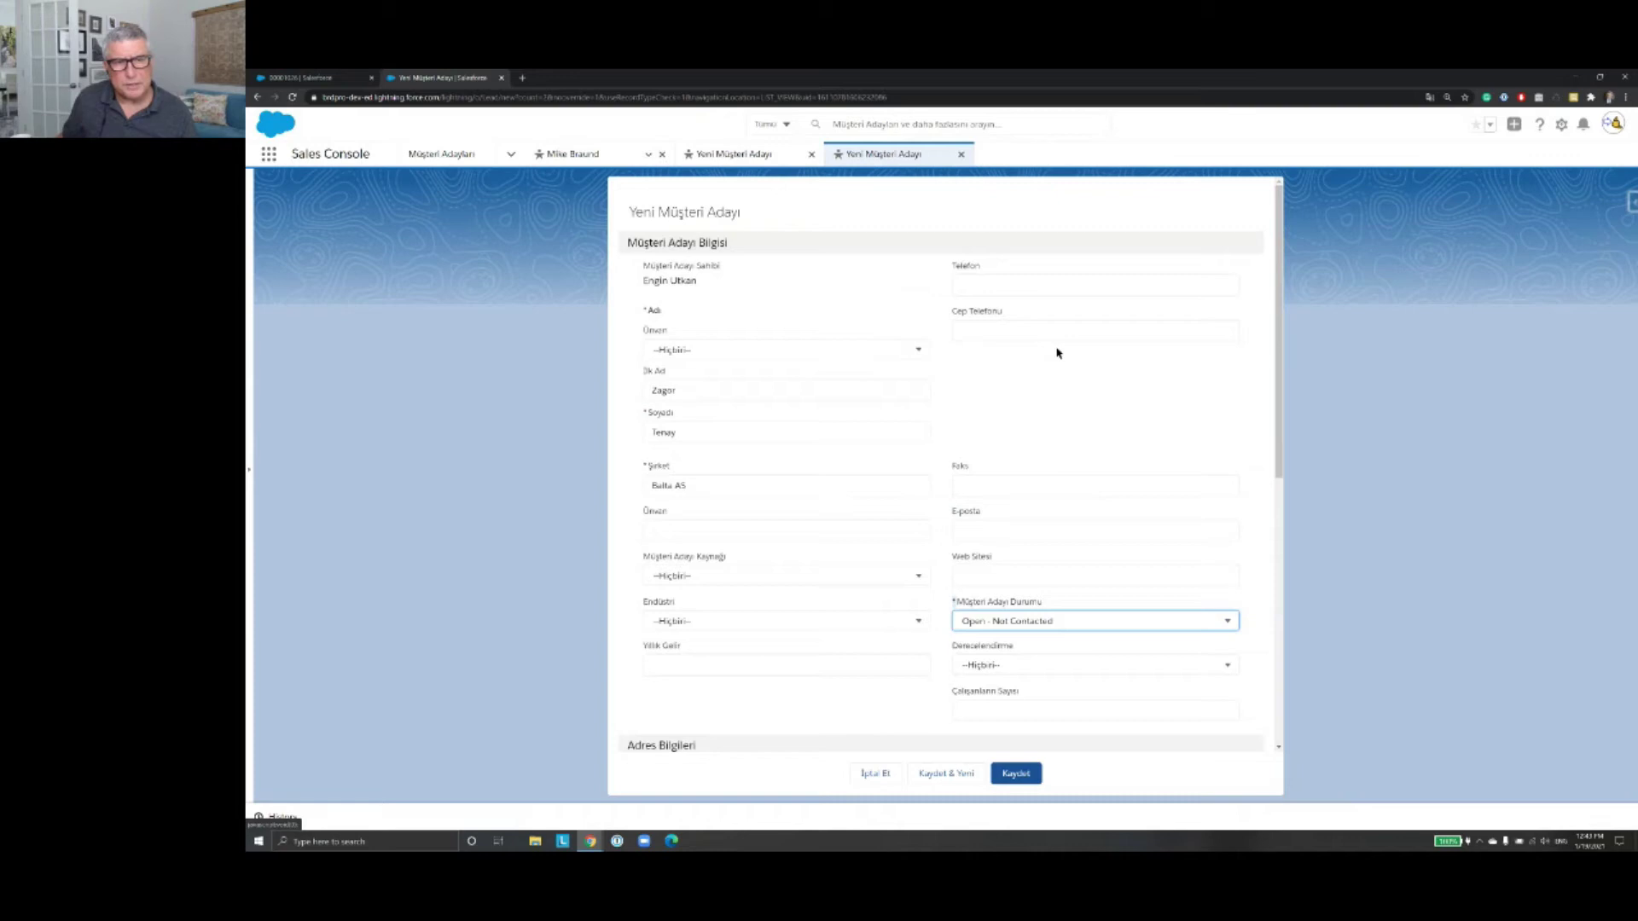
Step: Set the lead source to Purchased List and the industry to Biotechnology
left_click(919, 578)
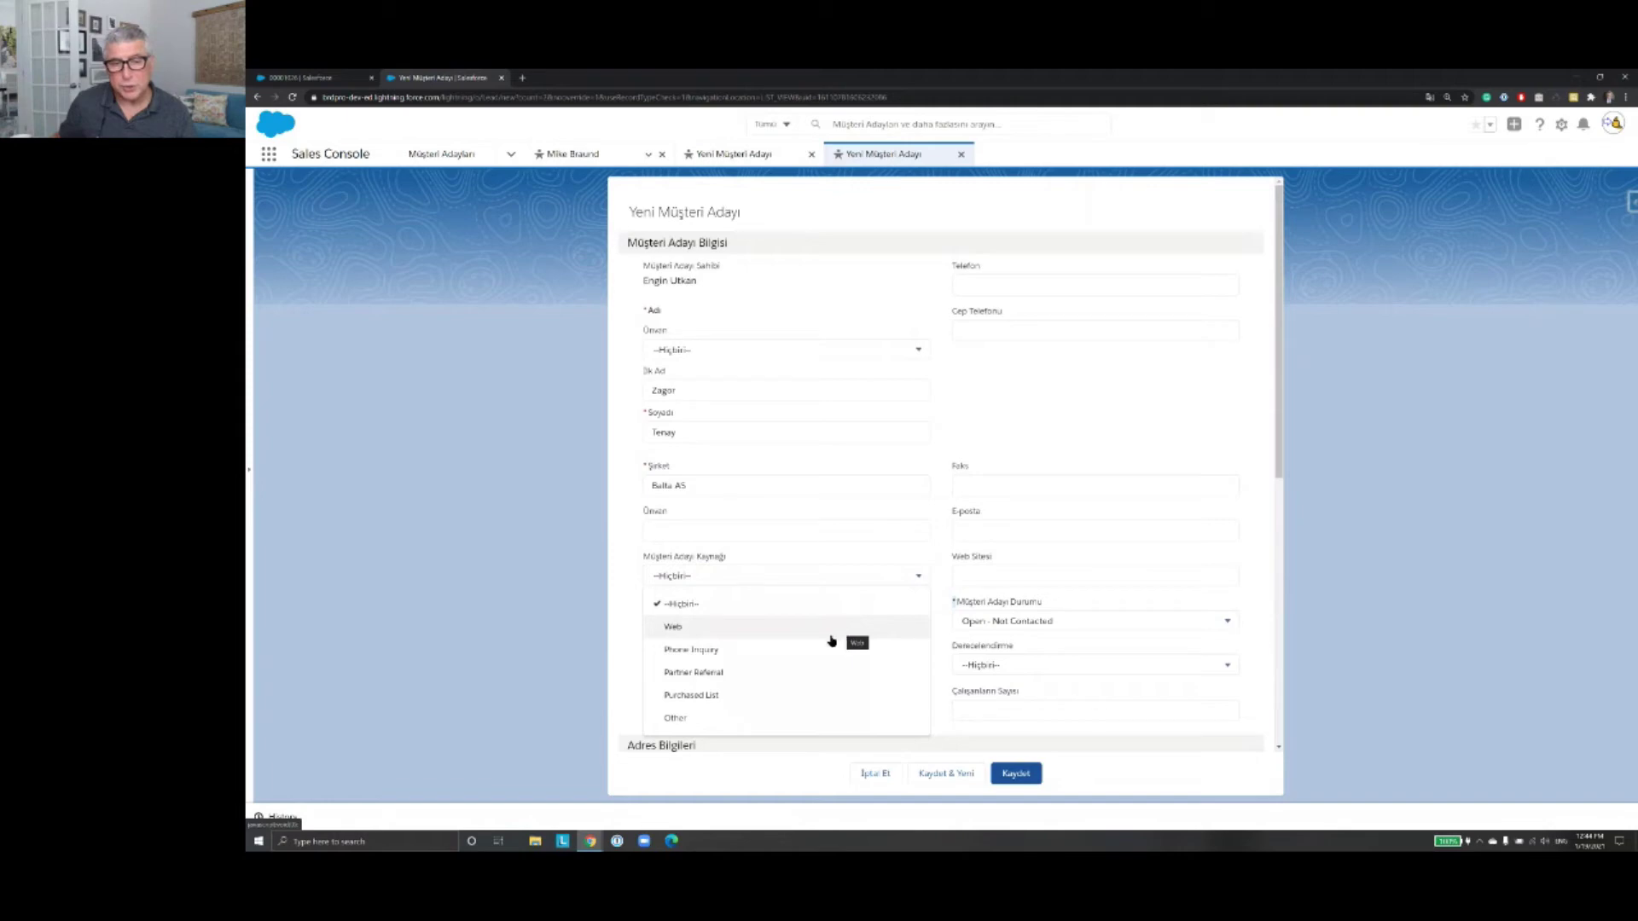
left_click(770, 696)
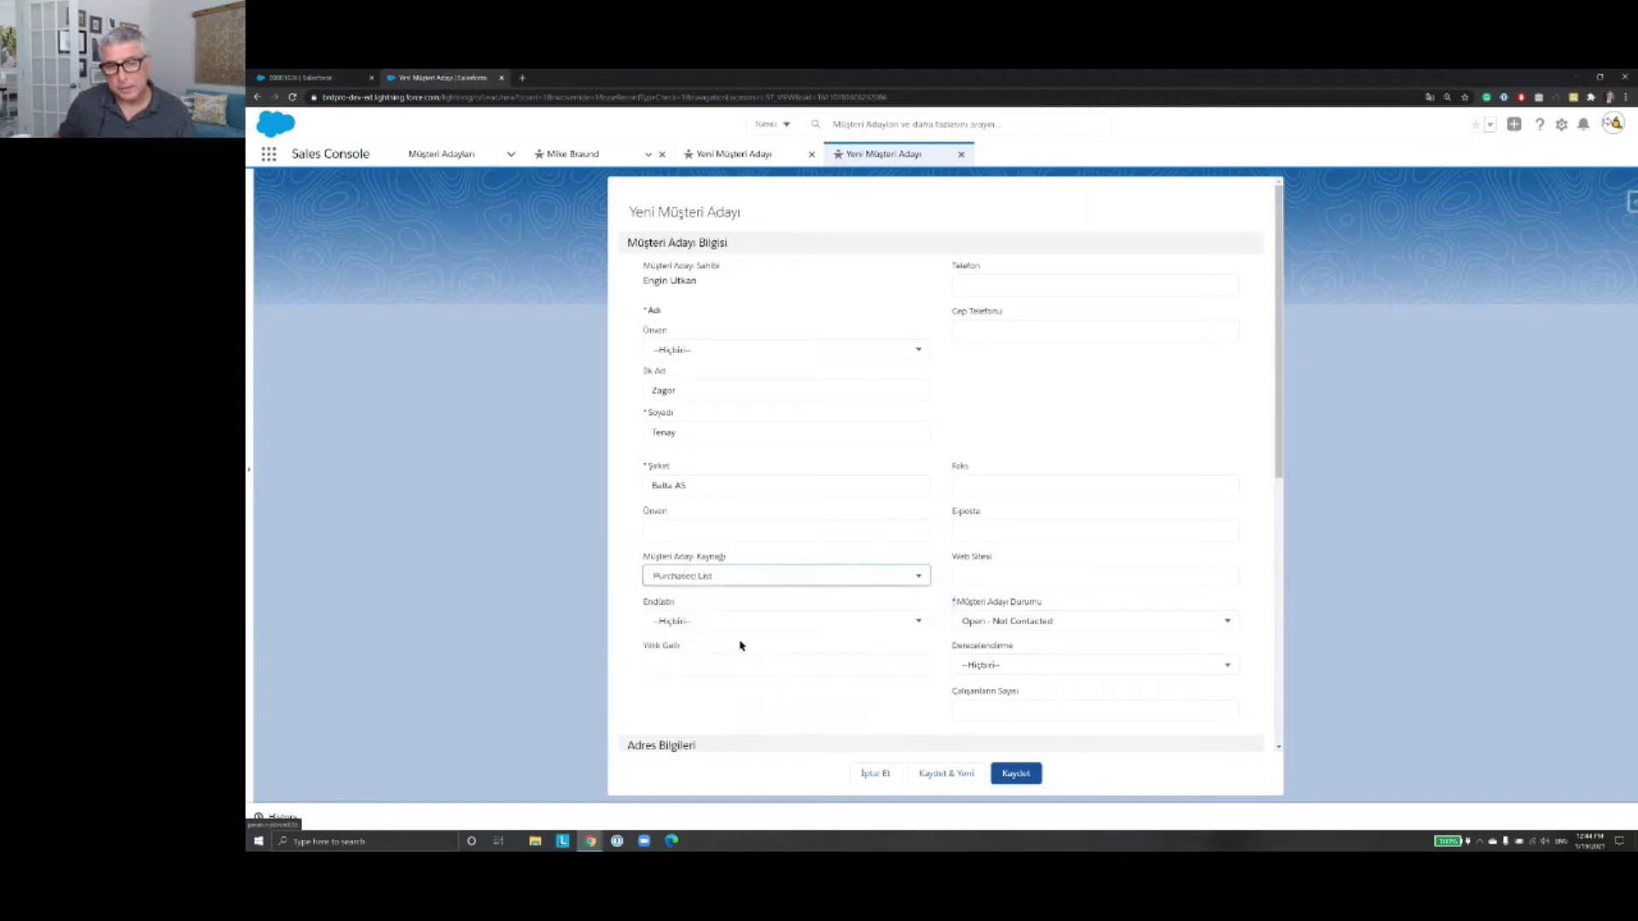
left_click(913, 622)
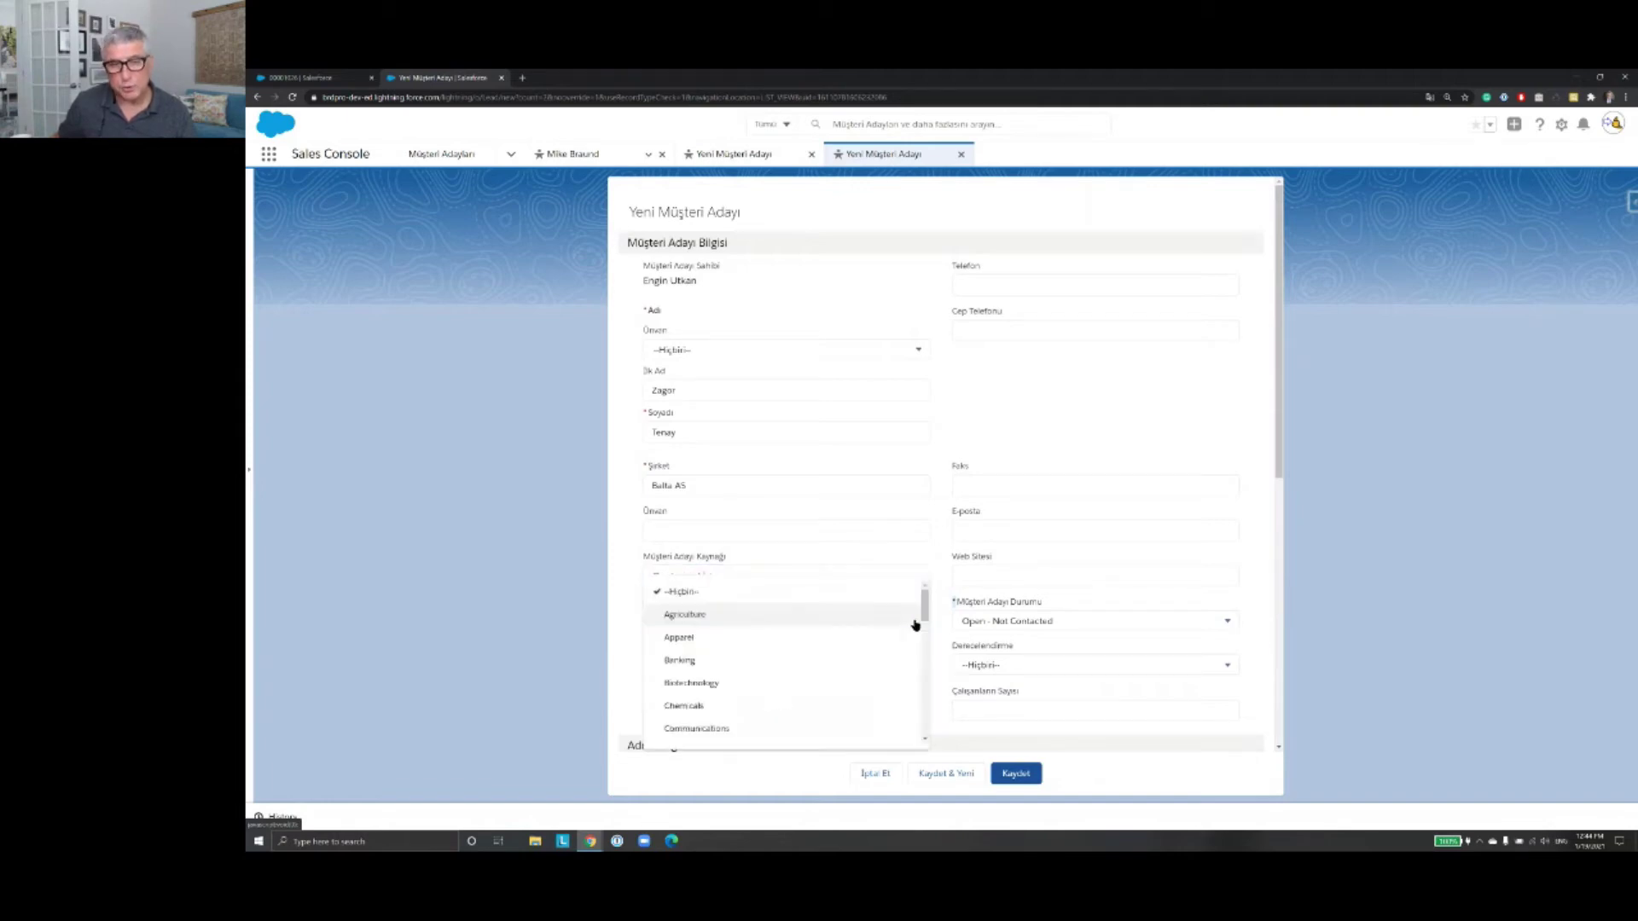
left_click(620, 608)
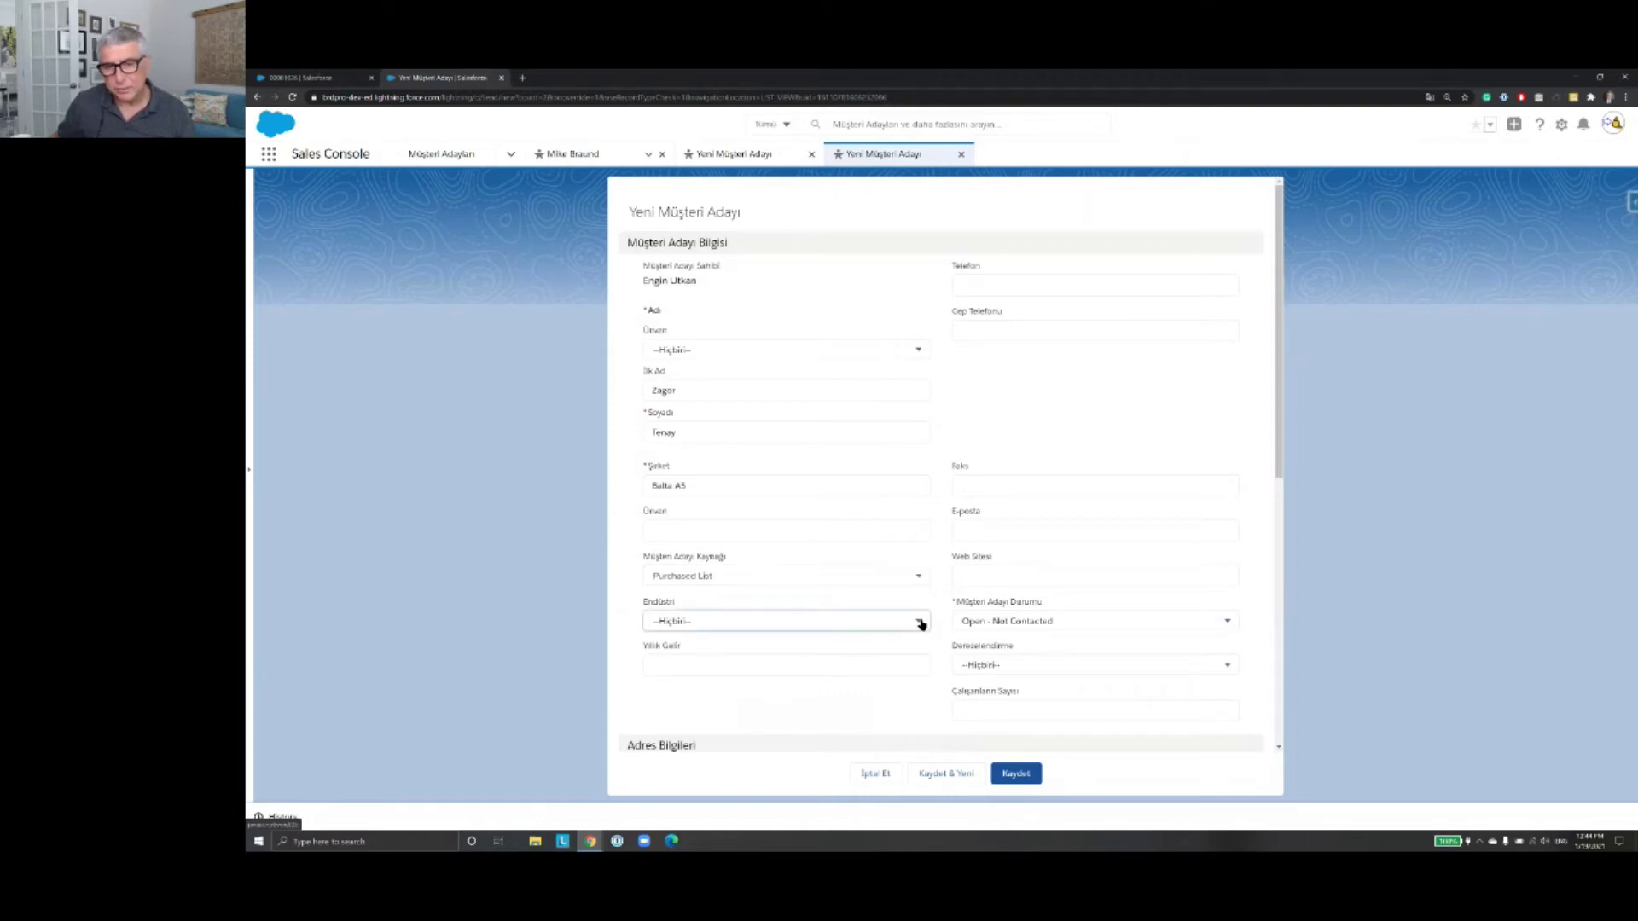
left_click(921, 623)
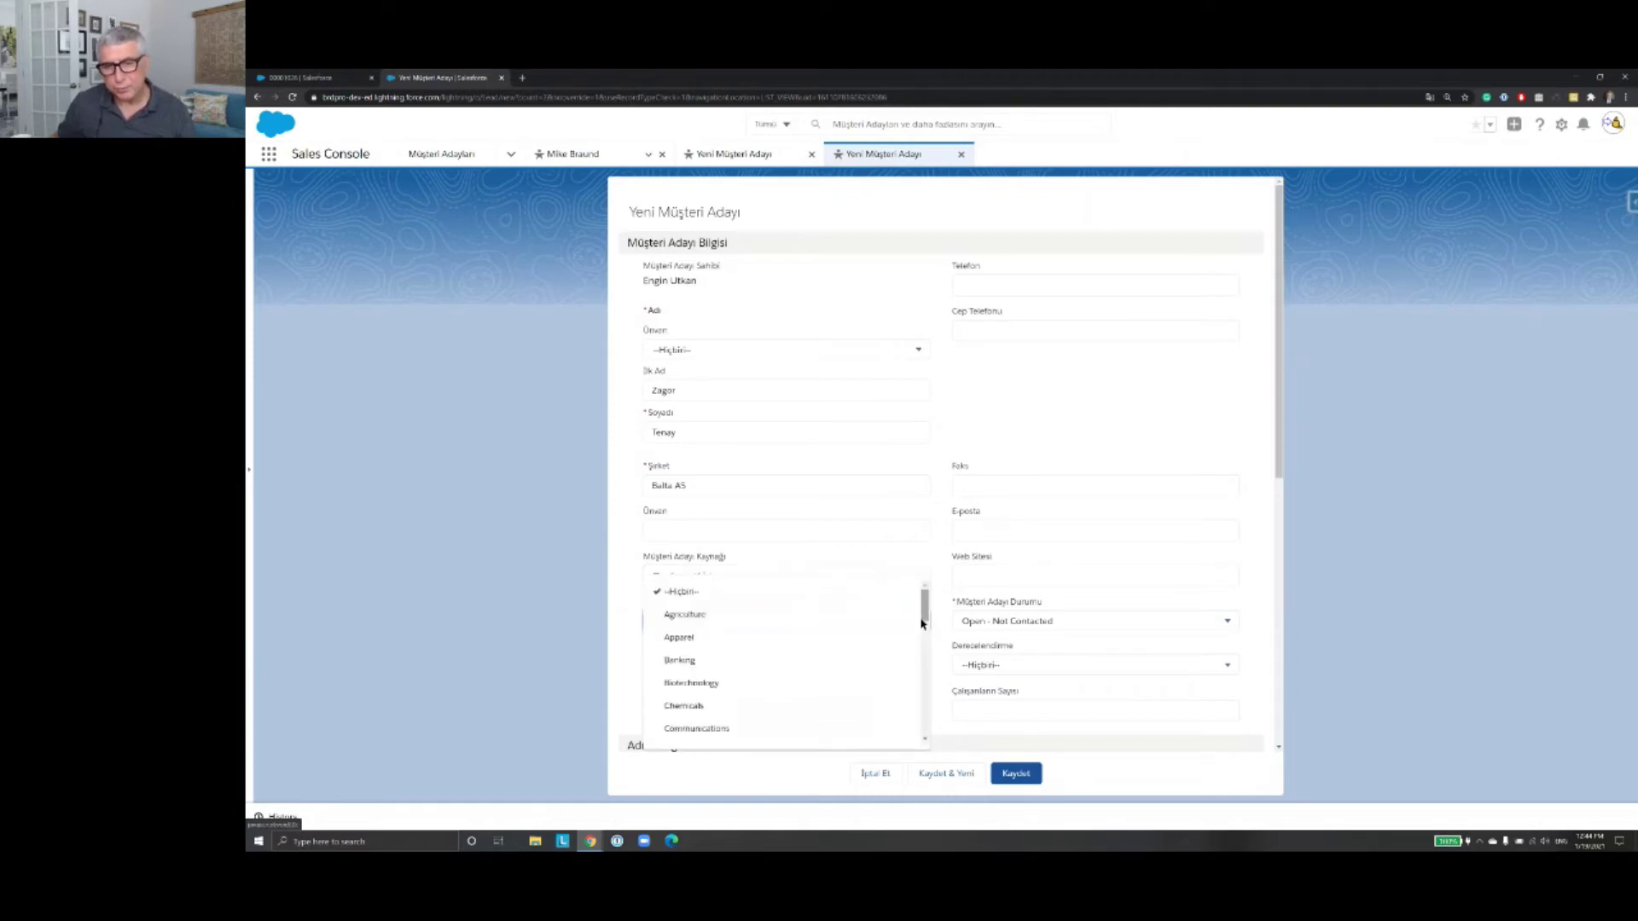
left_click(800, 683)
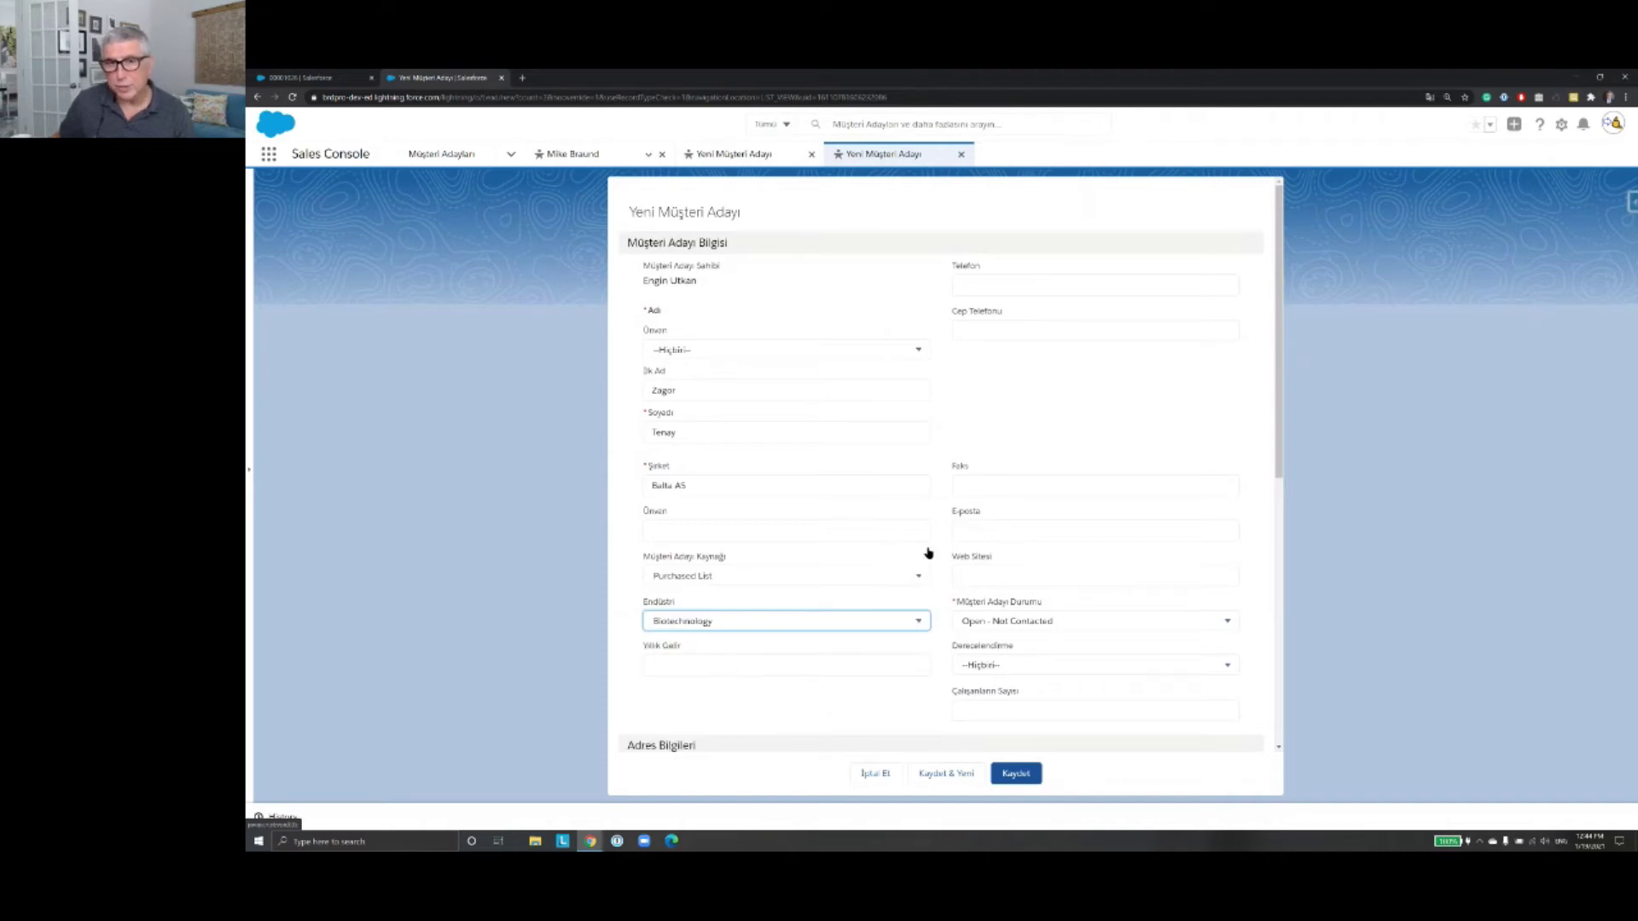
Step: Enter the lead's phone number and e-mail address, then save the lead
left_click(1024, 285)
type("555")
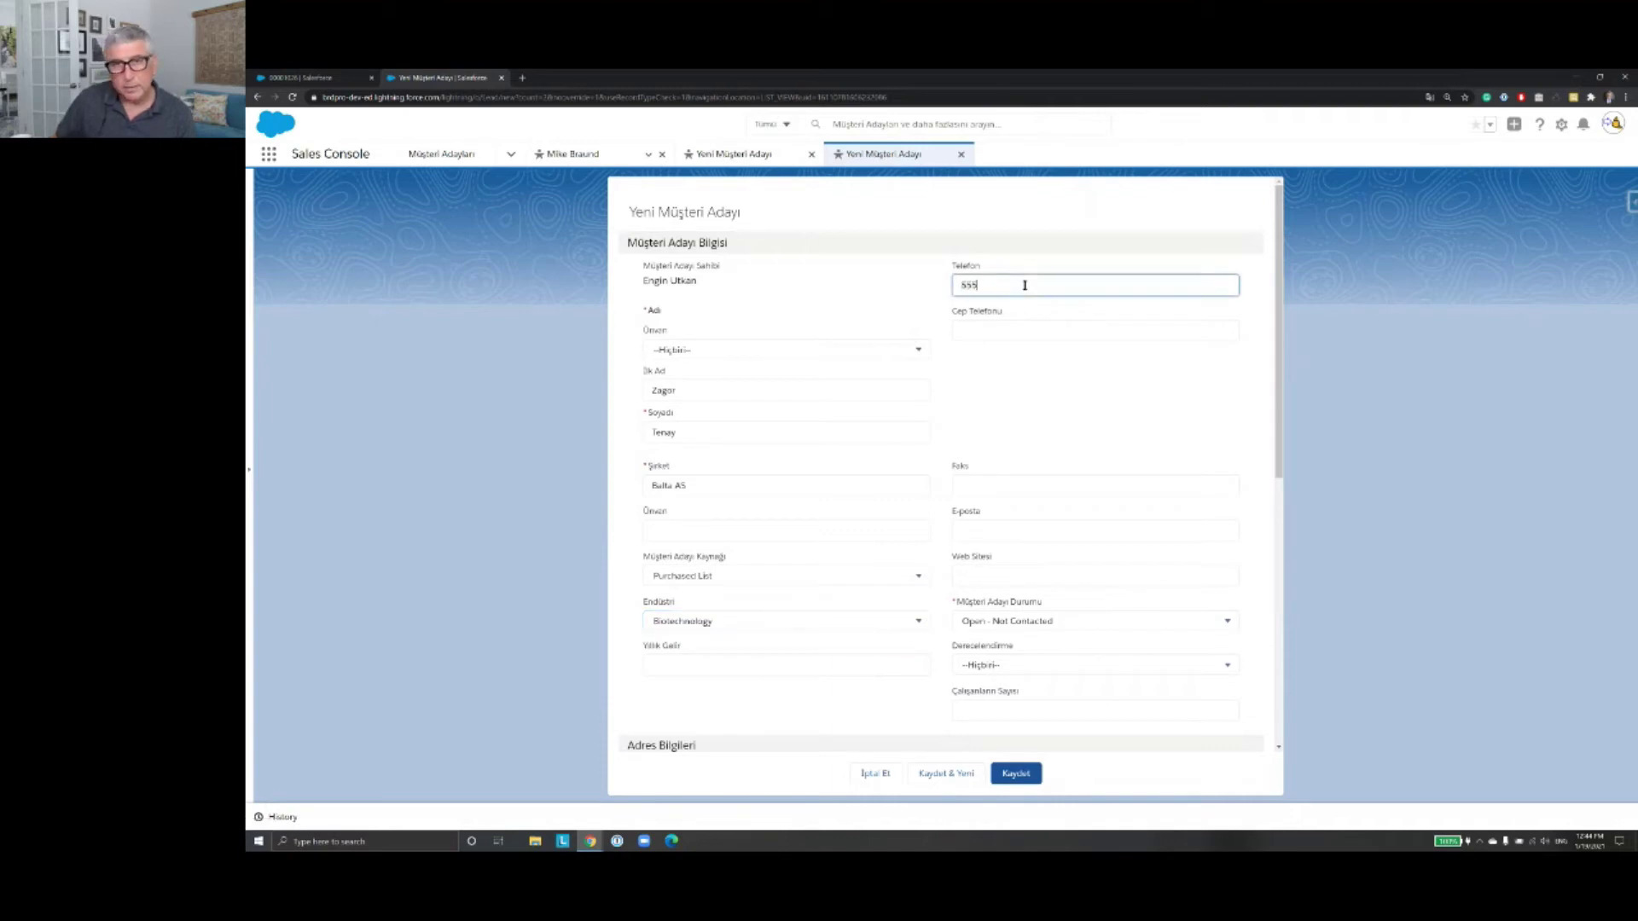
type("5555555")
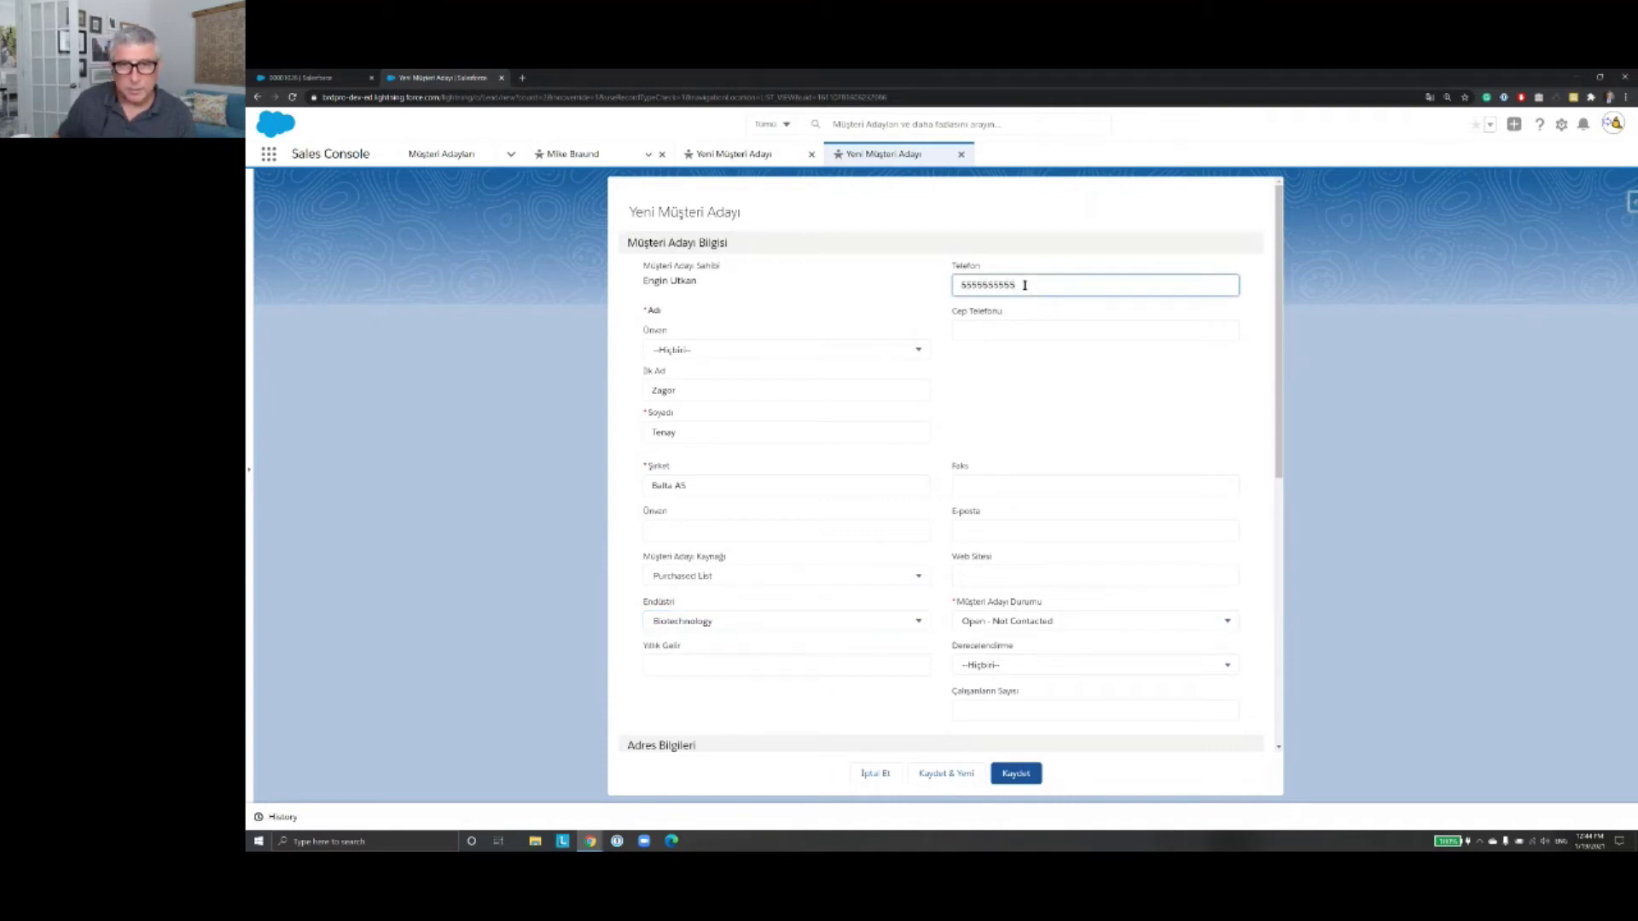
left_click(1044, 531)
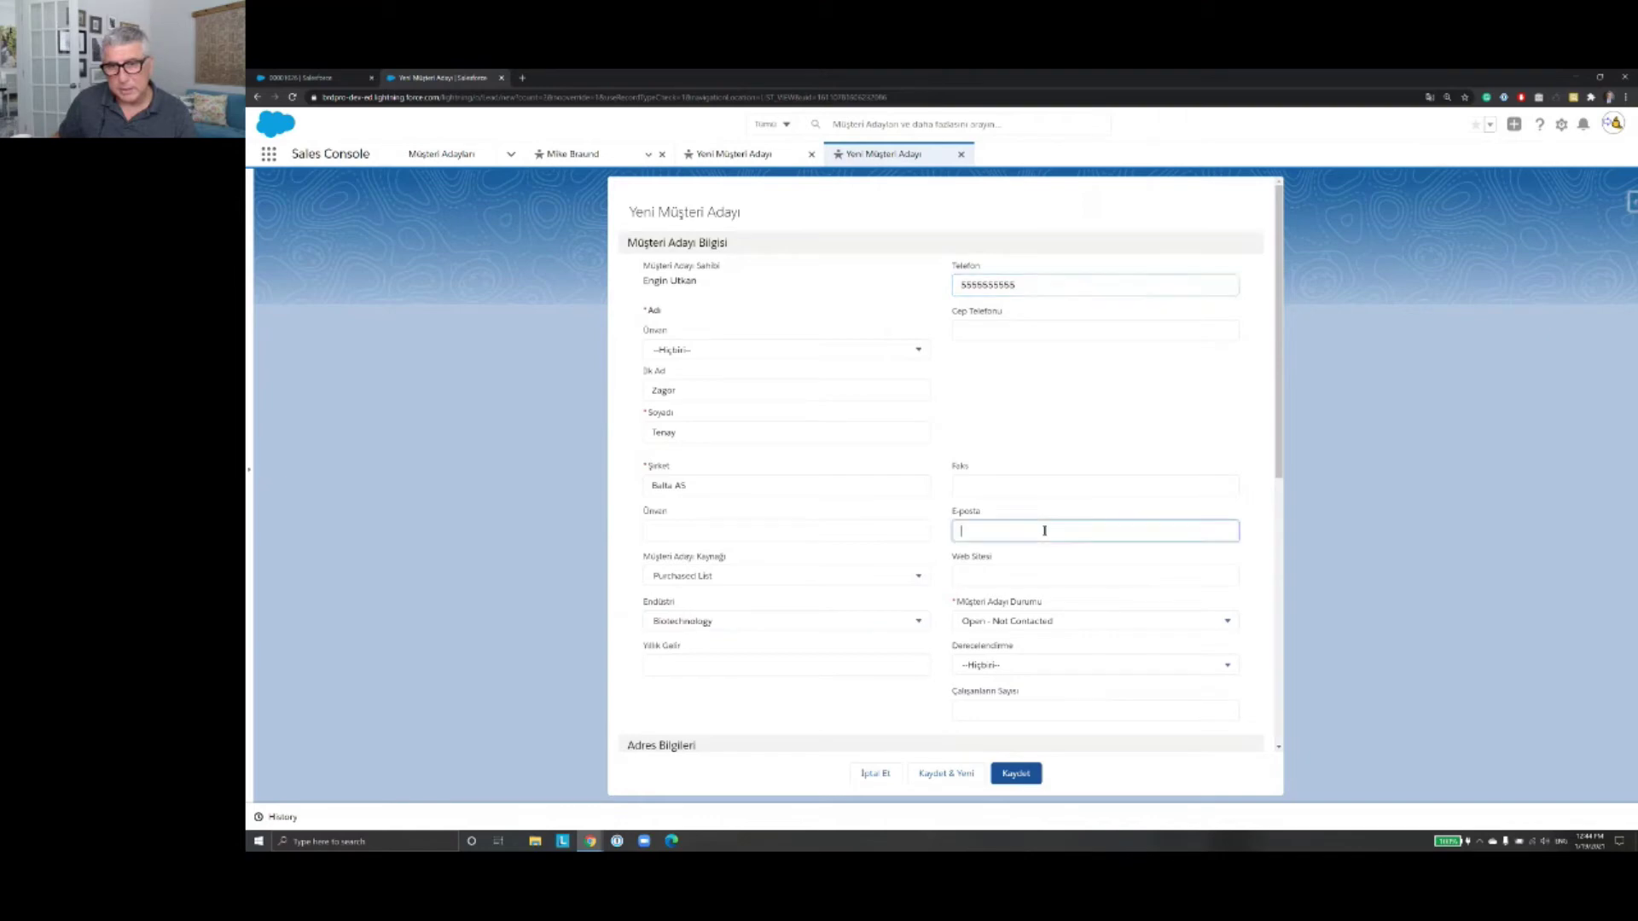
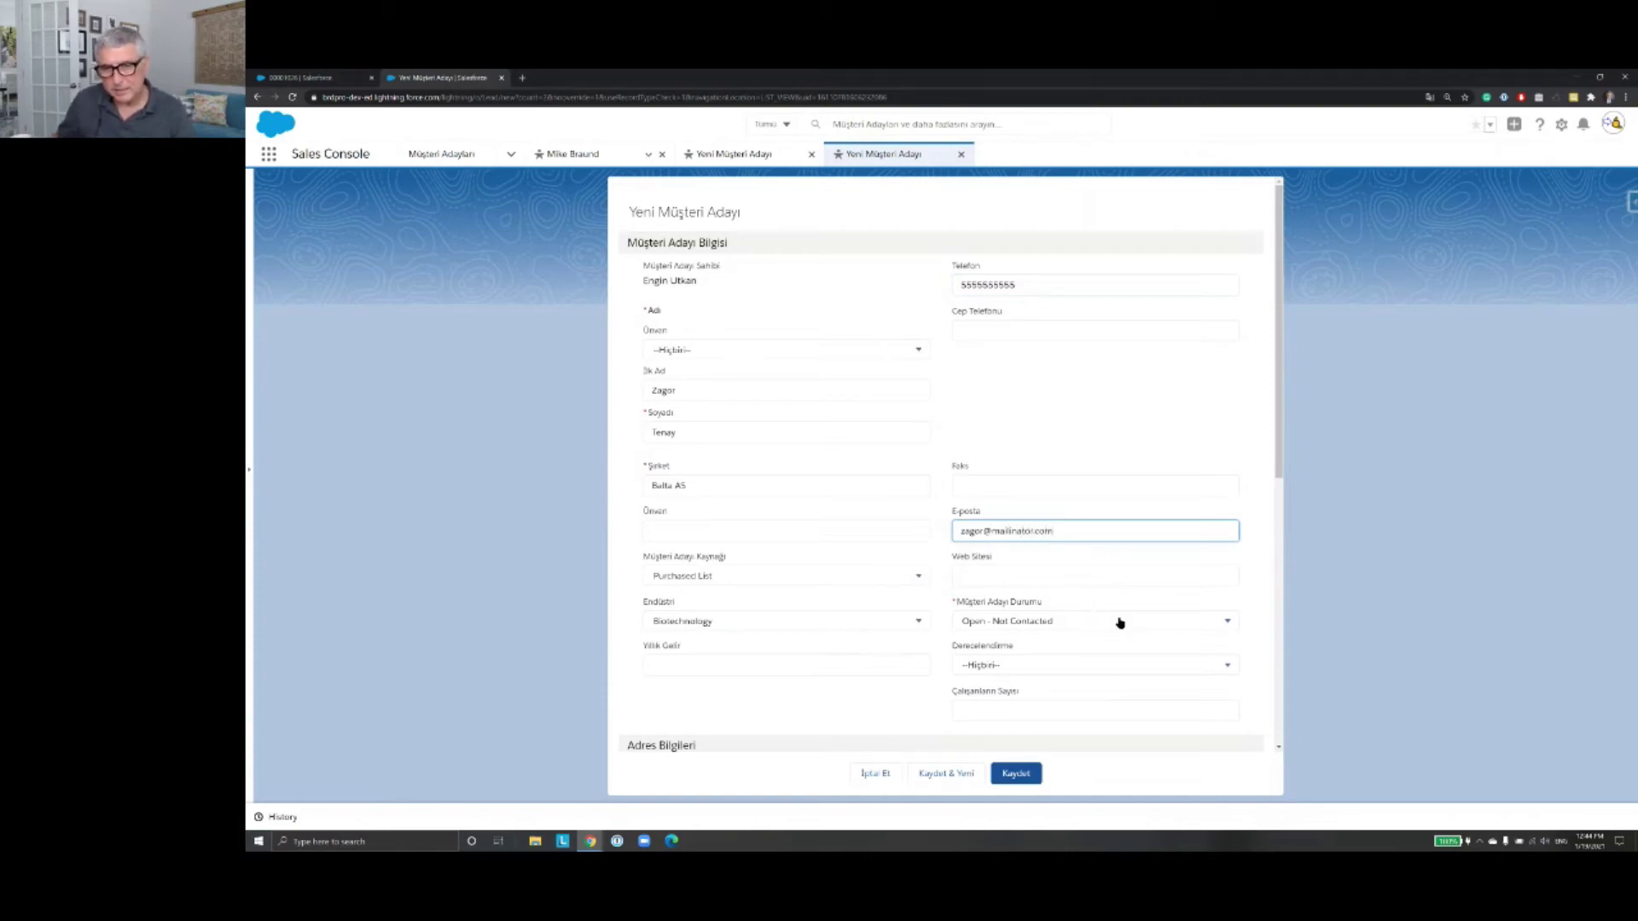
left_click(1019, 776)
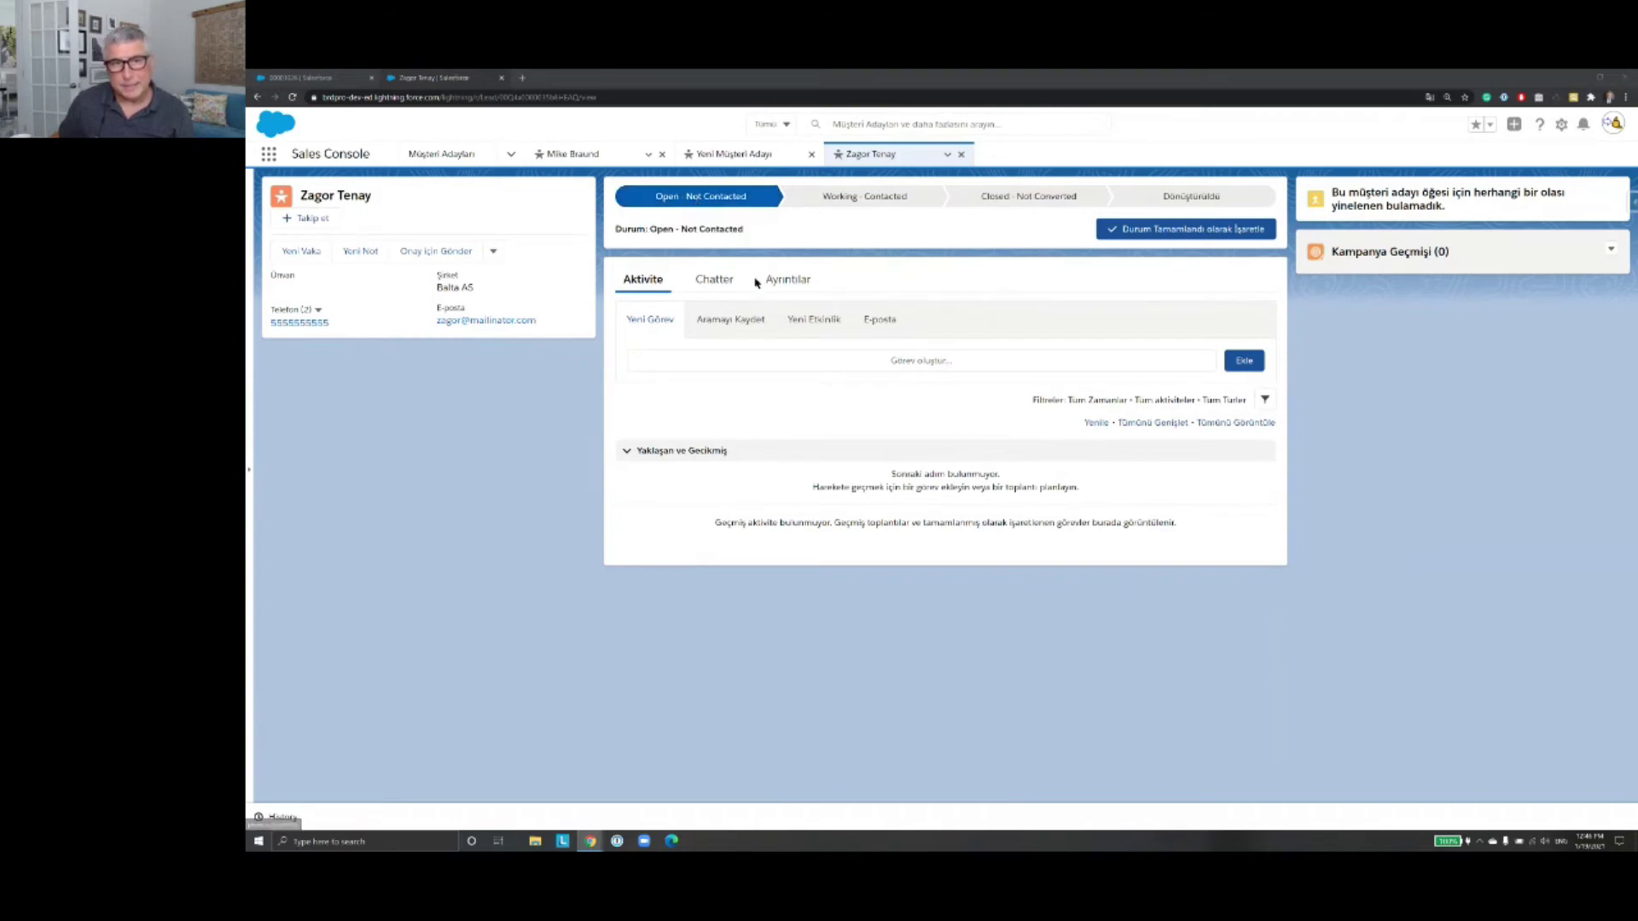
Step: Show the Balta AS lead's Ayrıntılar detail fields and start editing its status inline
left_click(786, 281)
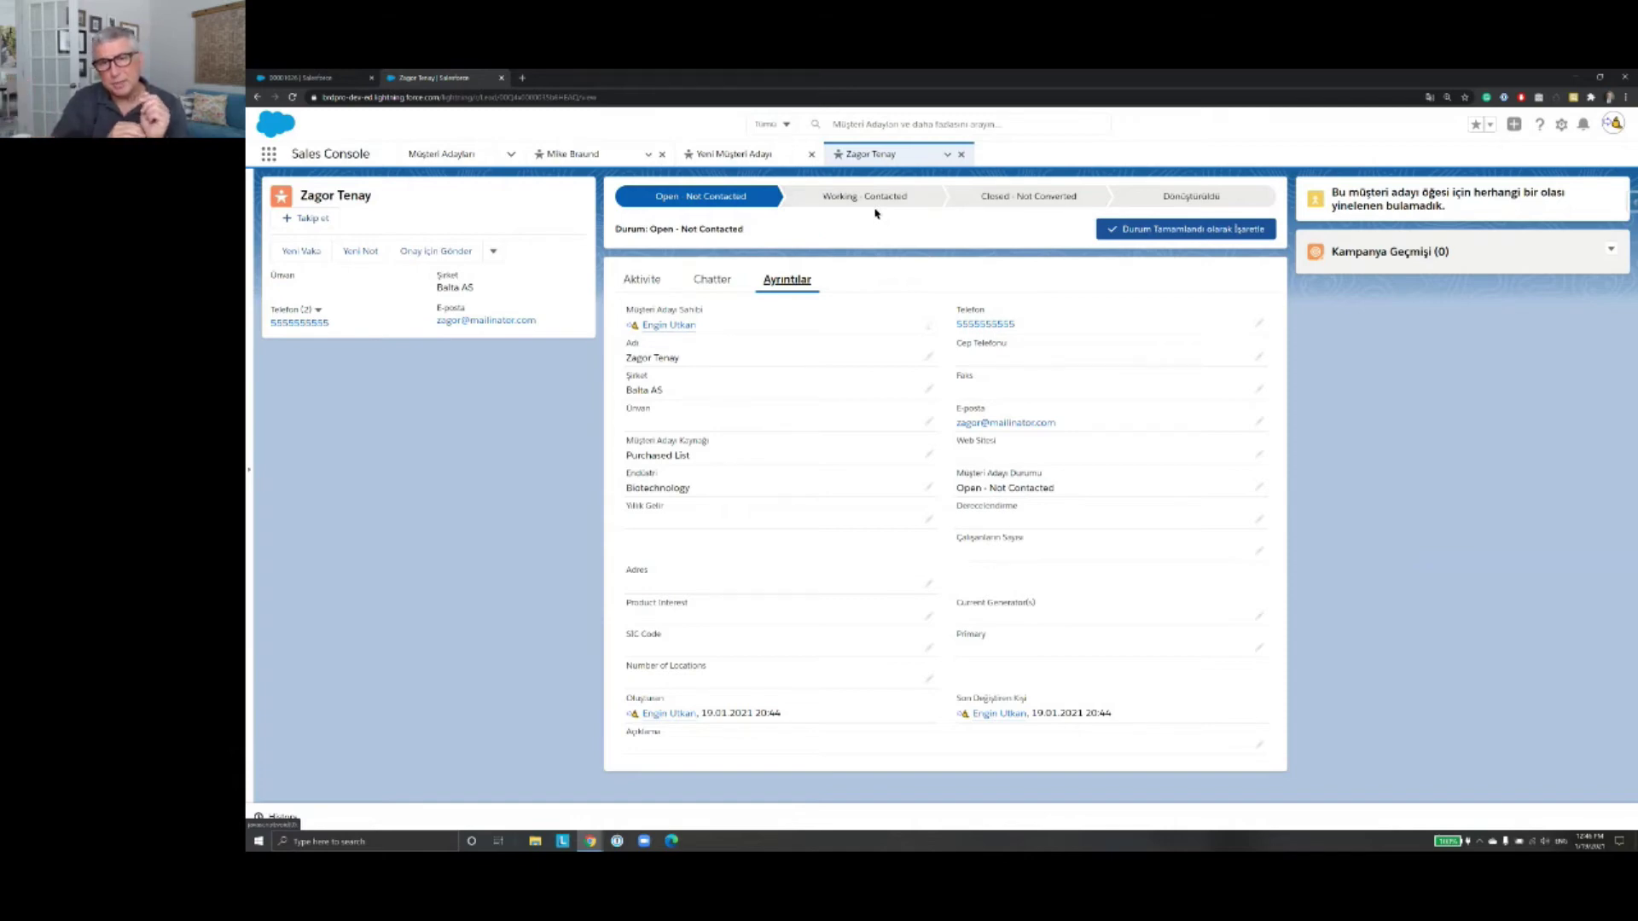
left_click(1260, 491)
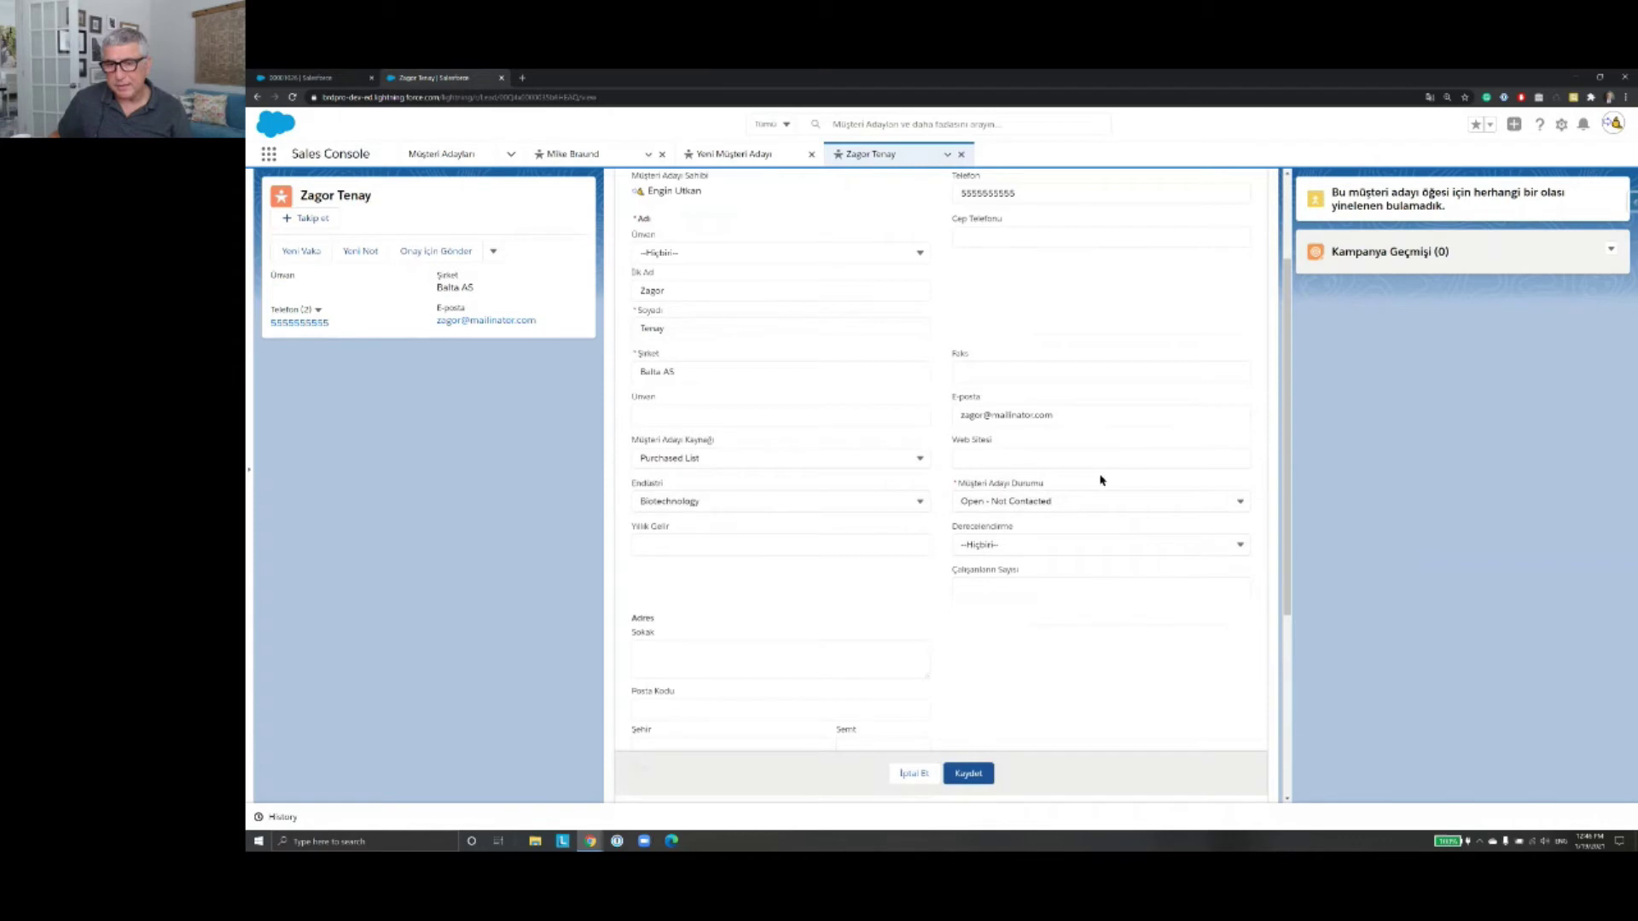
Step: Cancel the inline edit and select Working - Contacted on the lead's Path bar
left_click(925, 775)
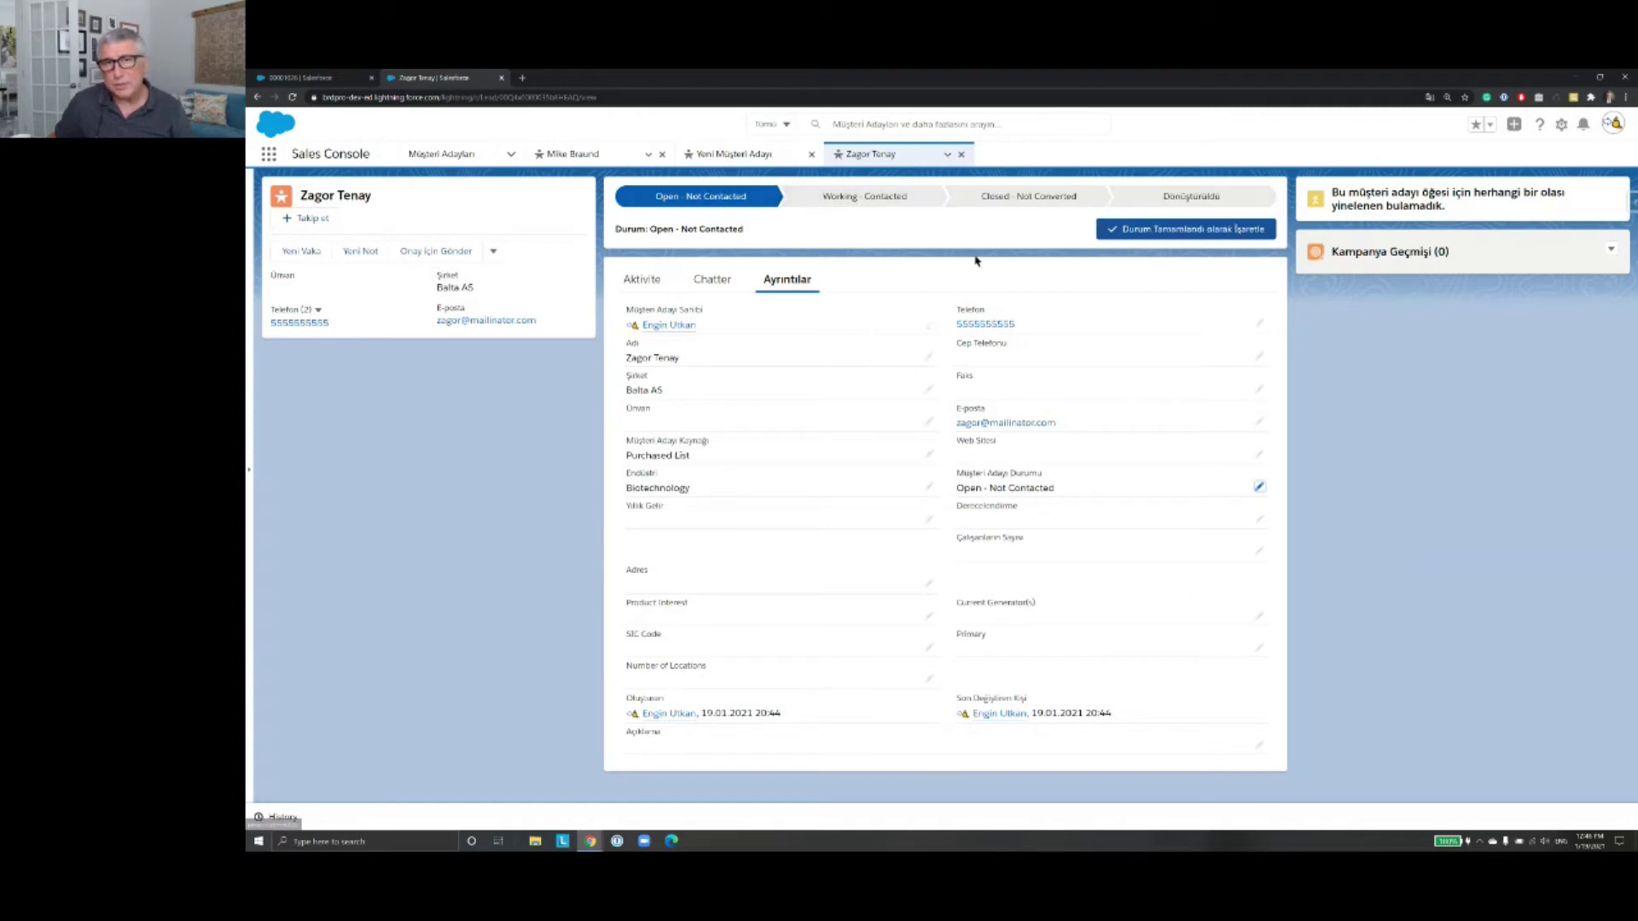
left_click(883, 203)
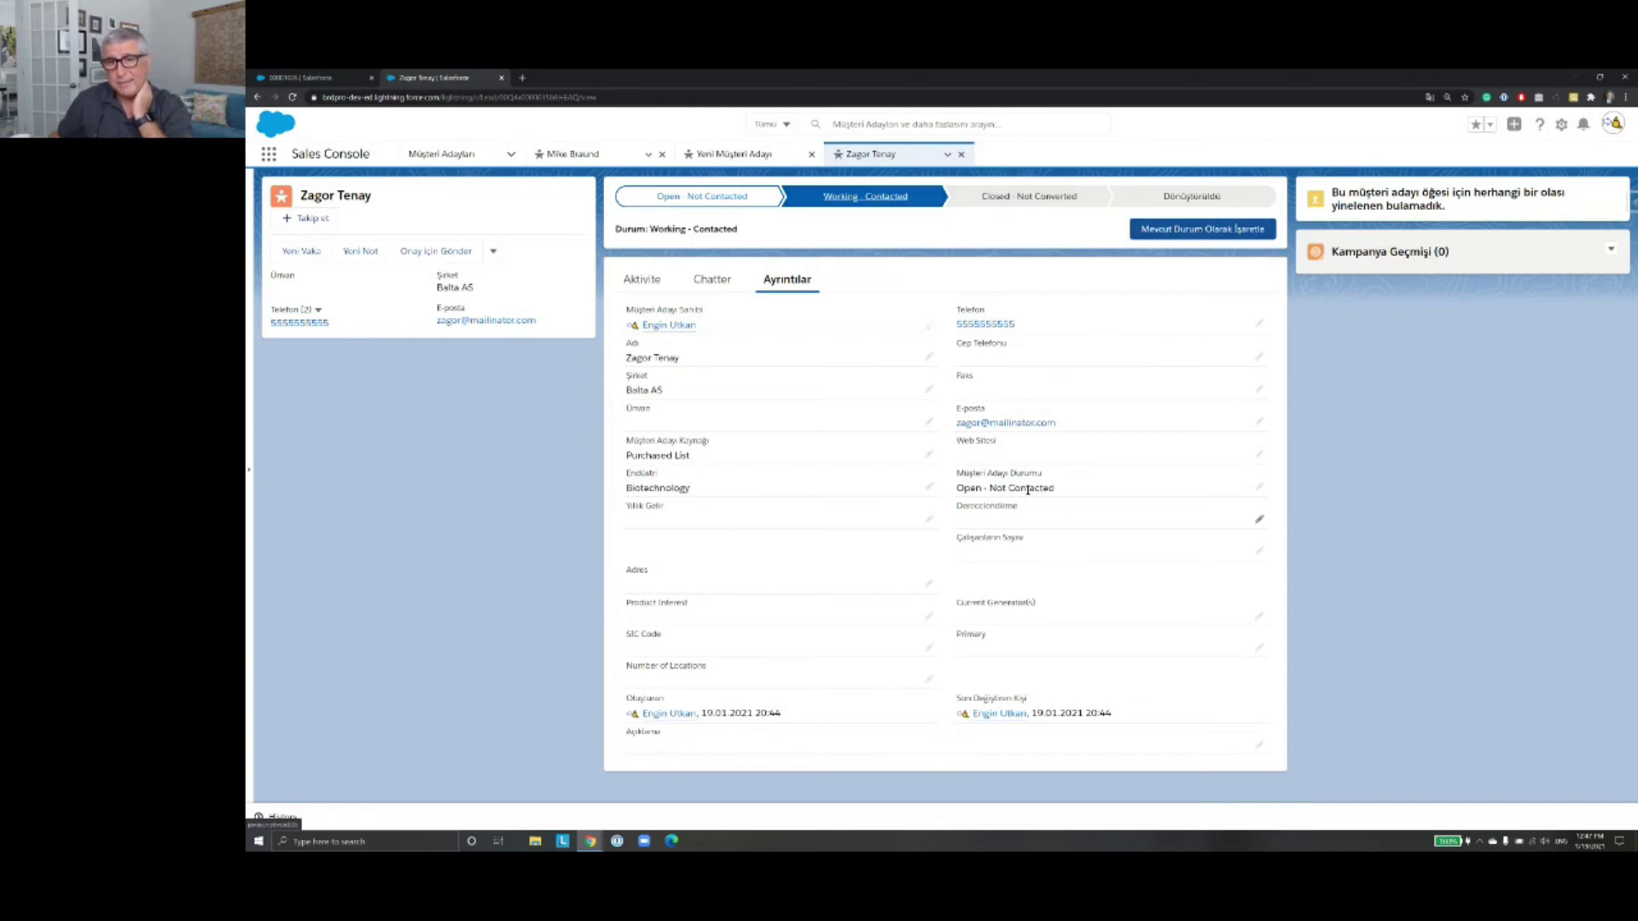
Step: Mark Working - Contacted as the Balta AS lead's current status and dismiss the confirmation
left_click(1219, 229)
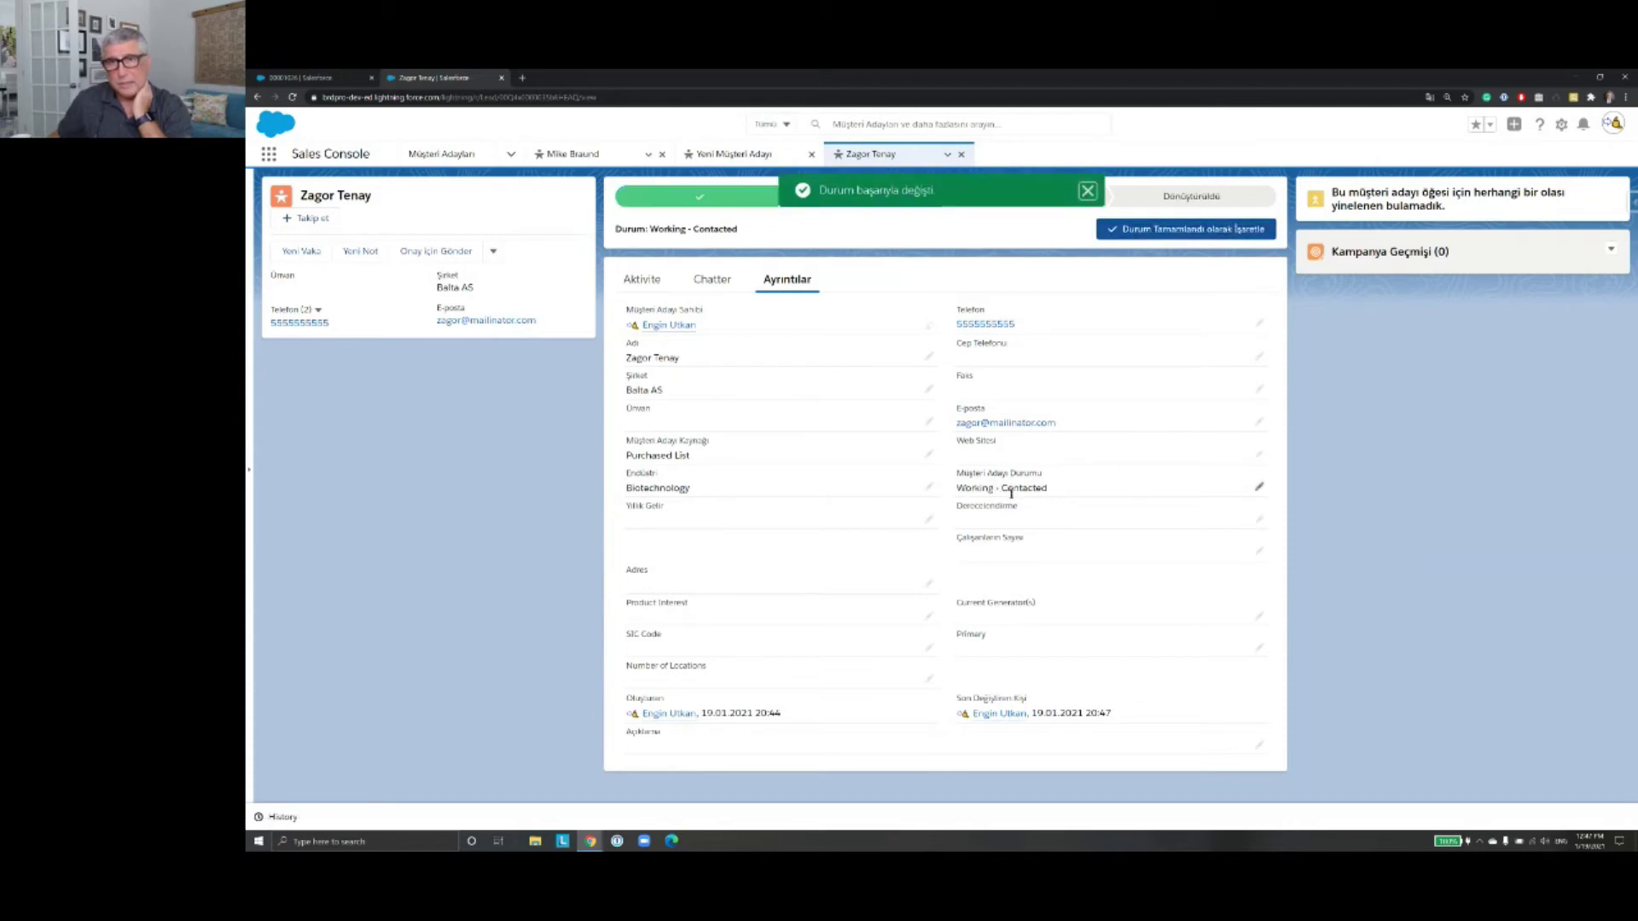
left_click(1086, 191)
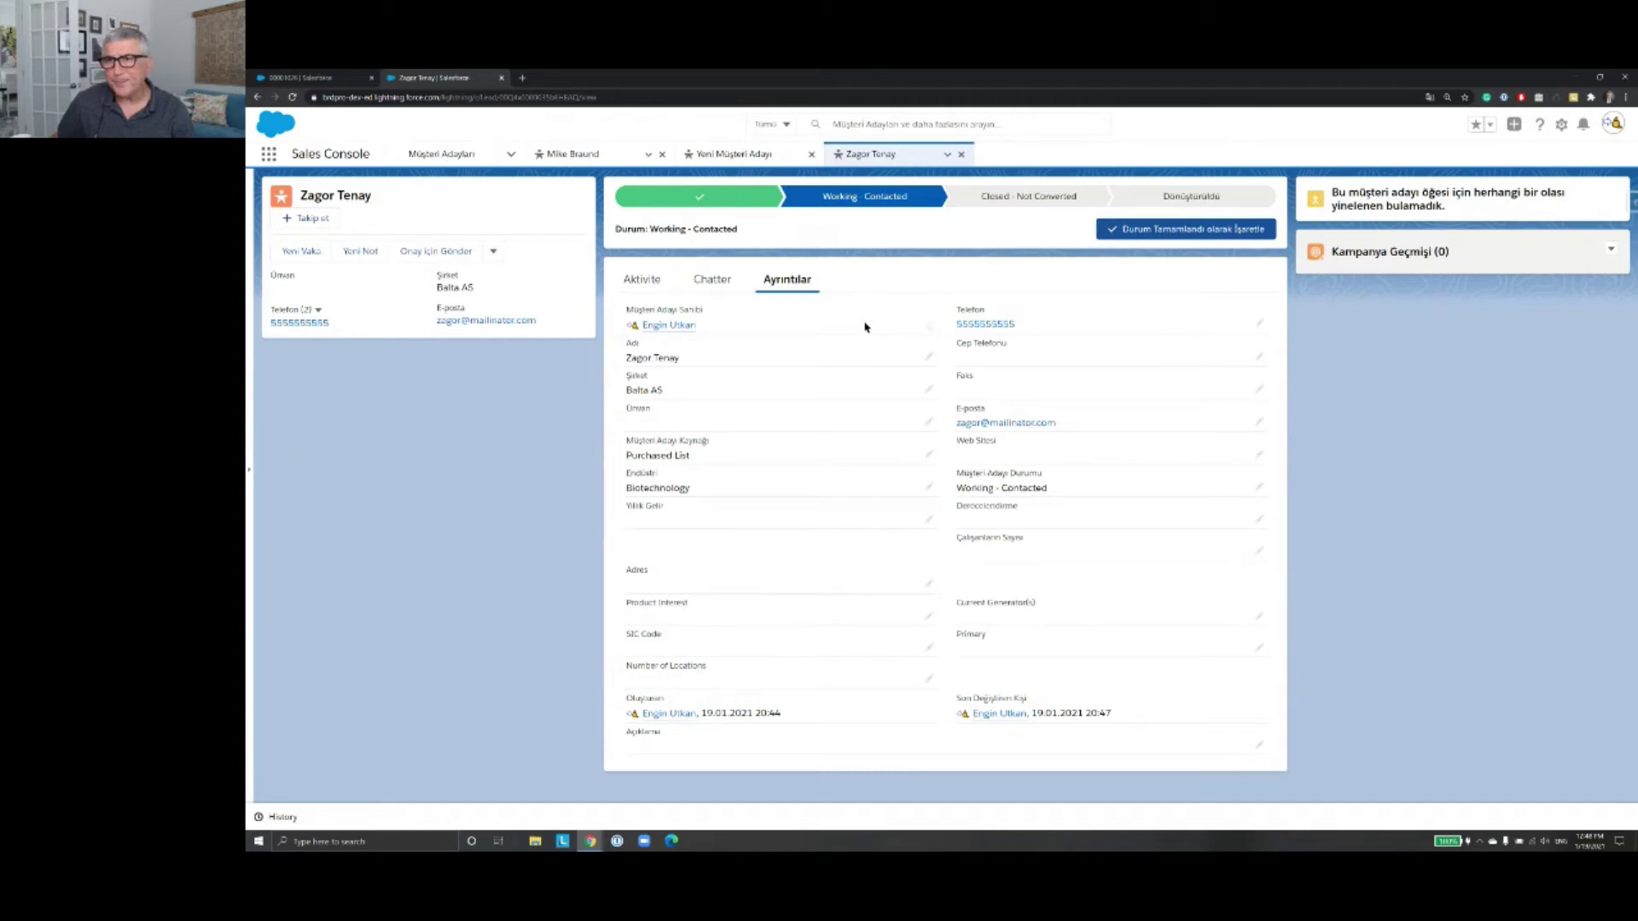
Step: Choose Dönüştür from the lead actions dropdown to start converting the Balta AS lead
left_click(493, 252)
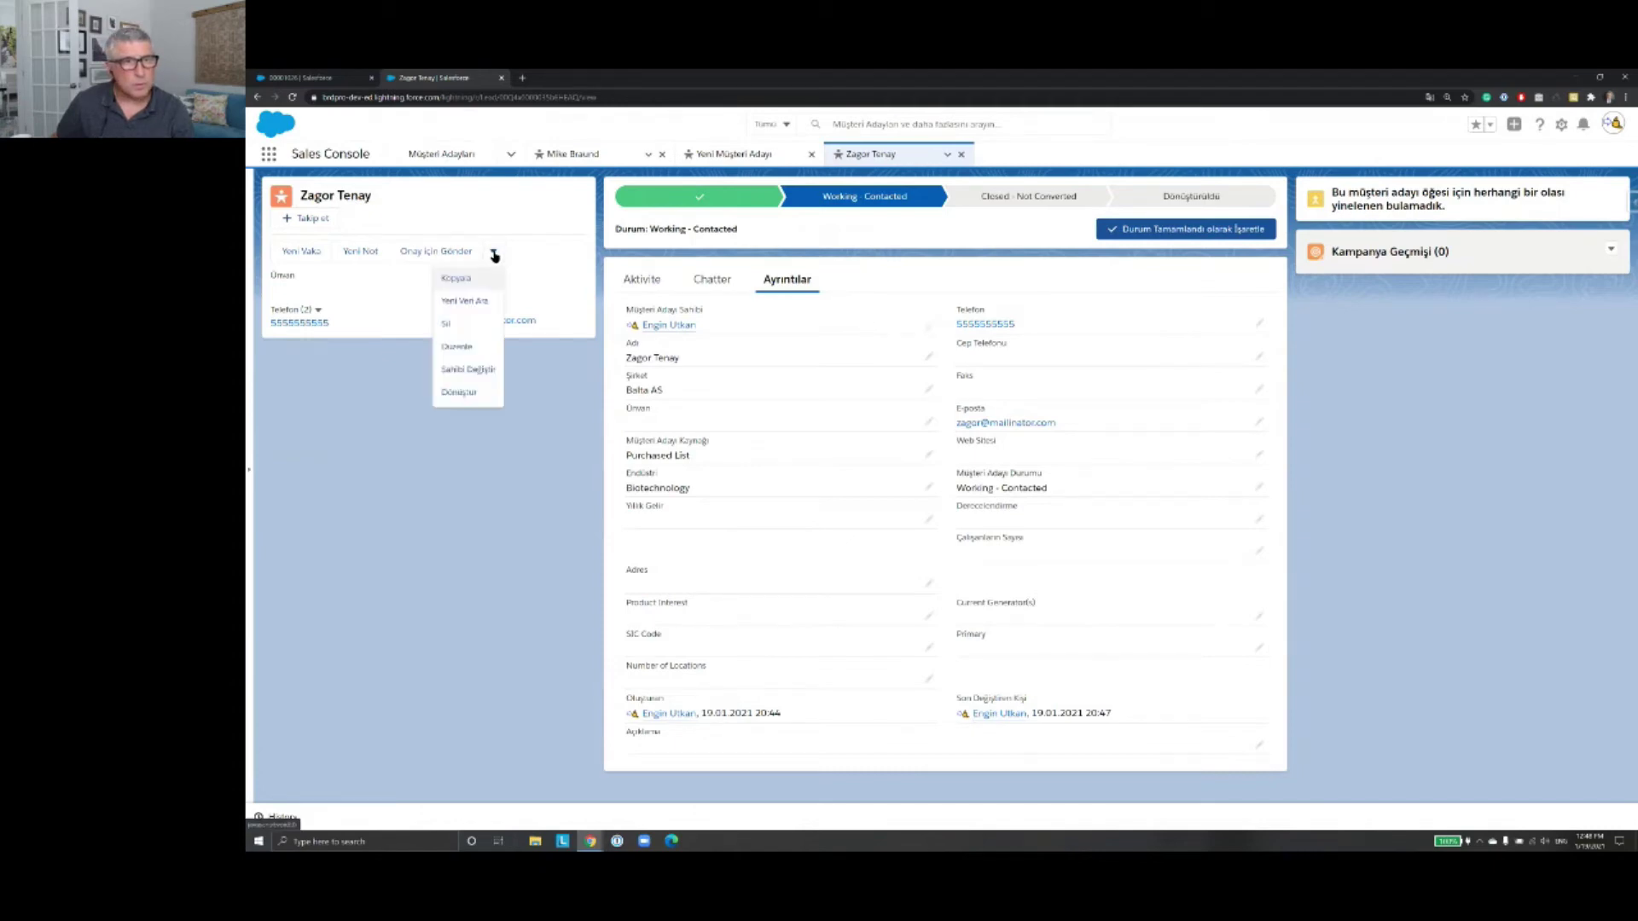
left_click(493, 252)
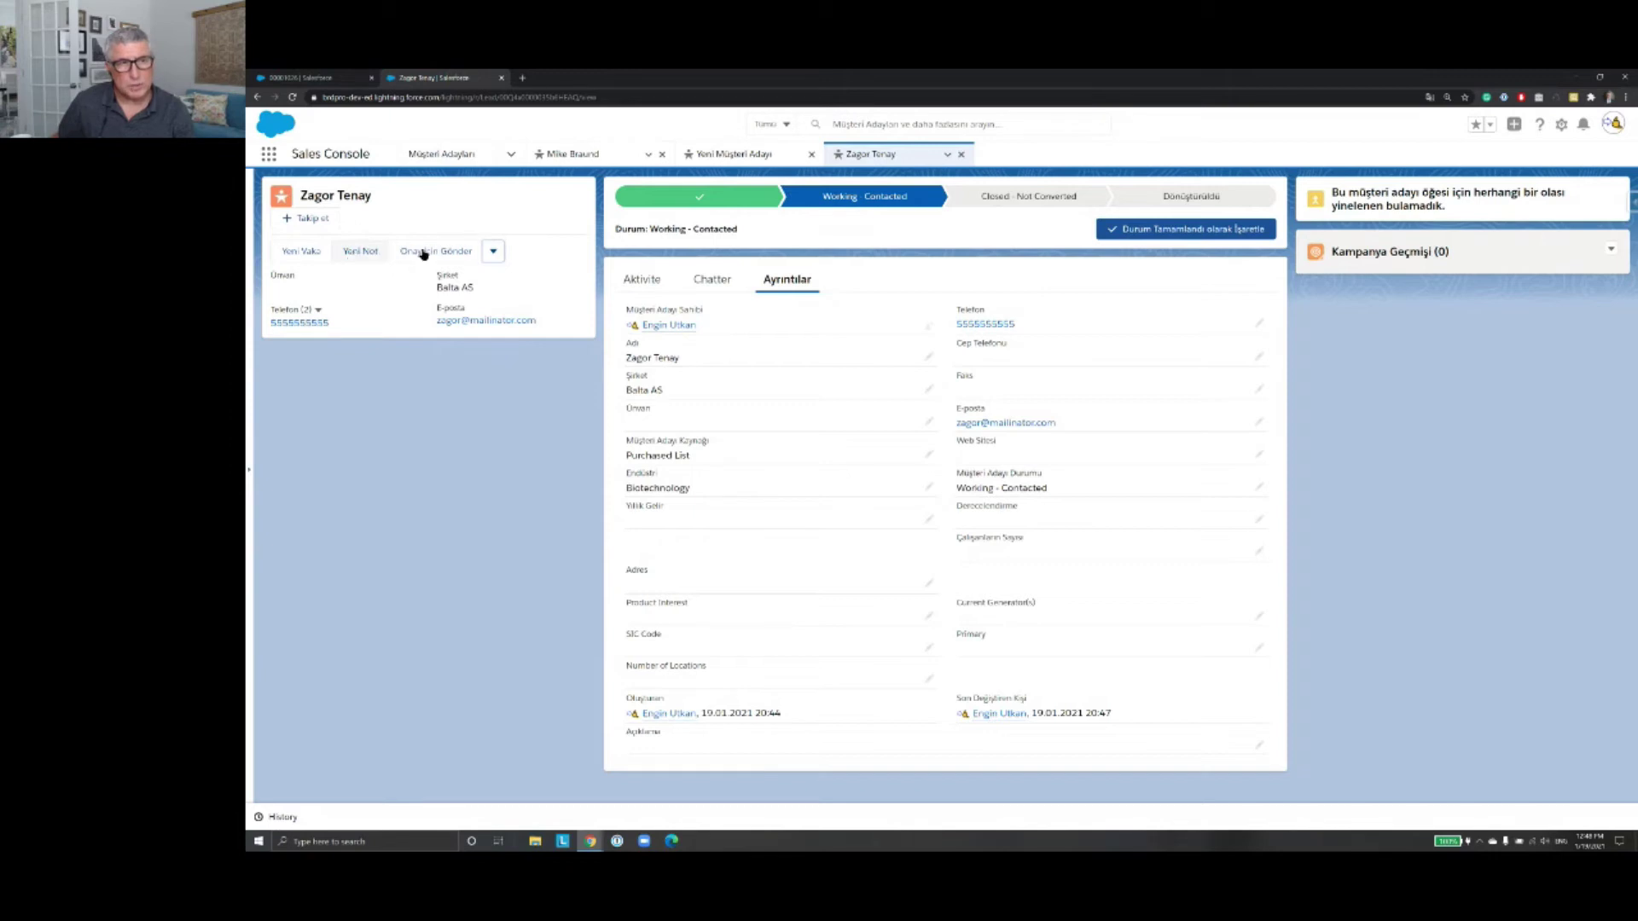
left_click(493, 252)
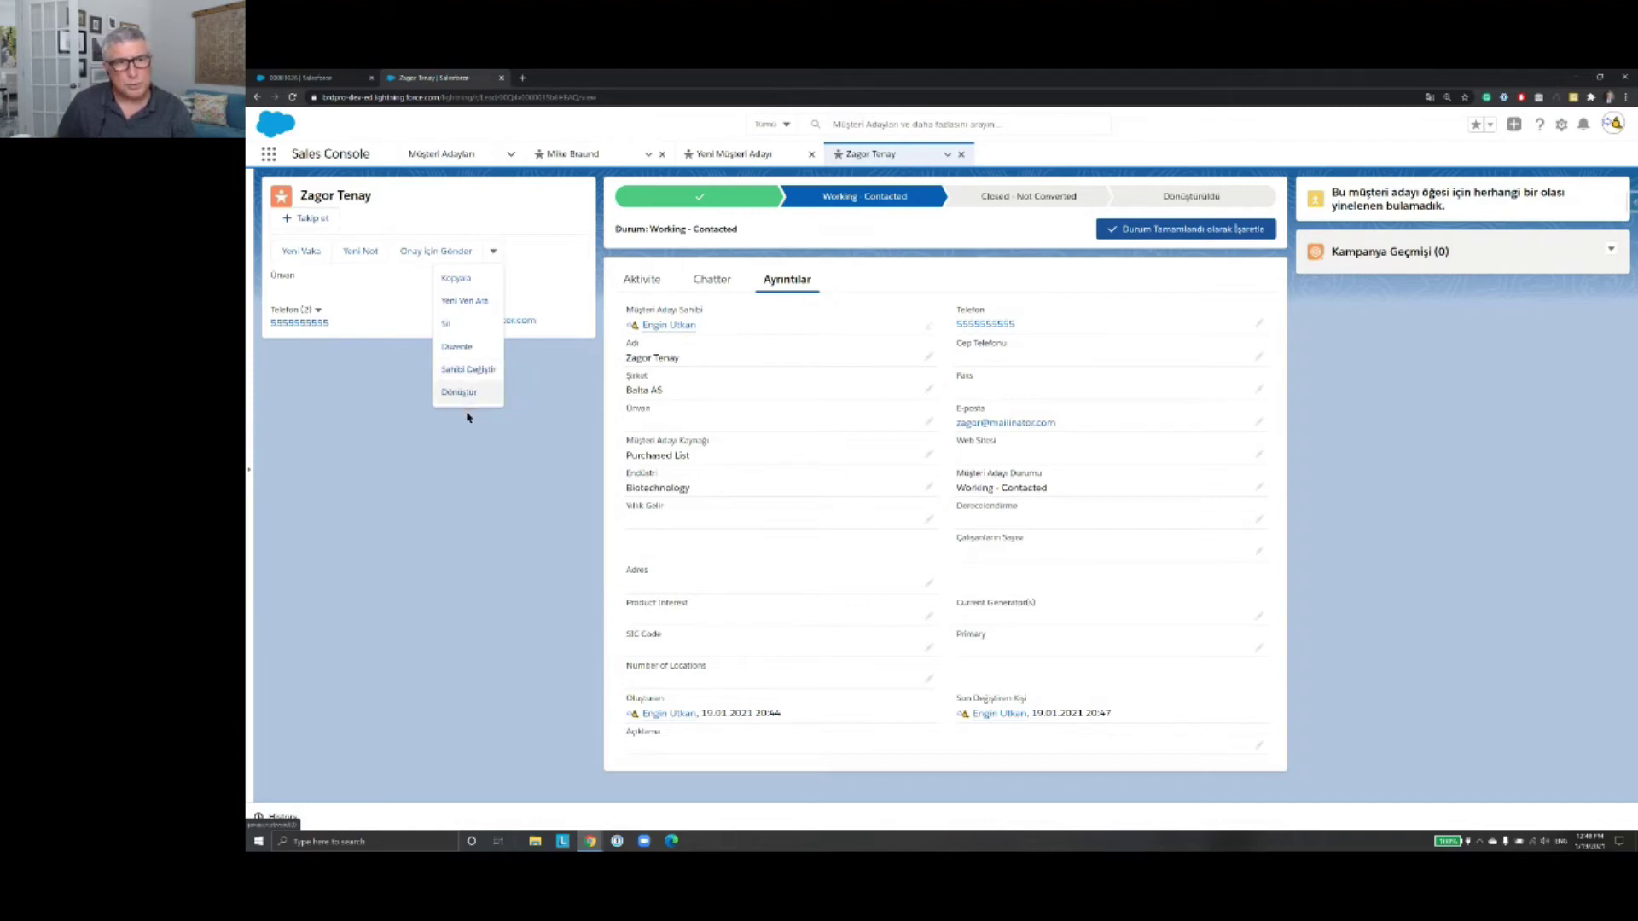
left_click(547, 424)
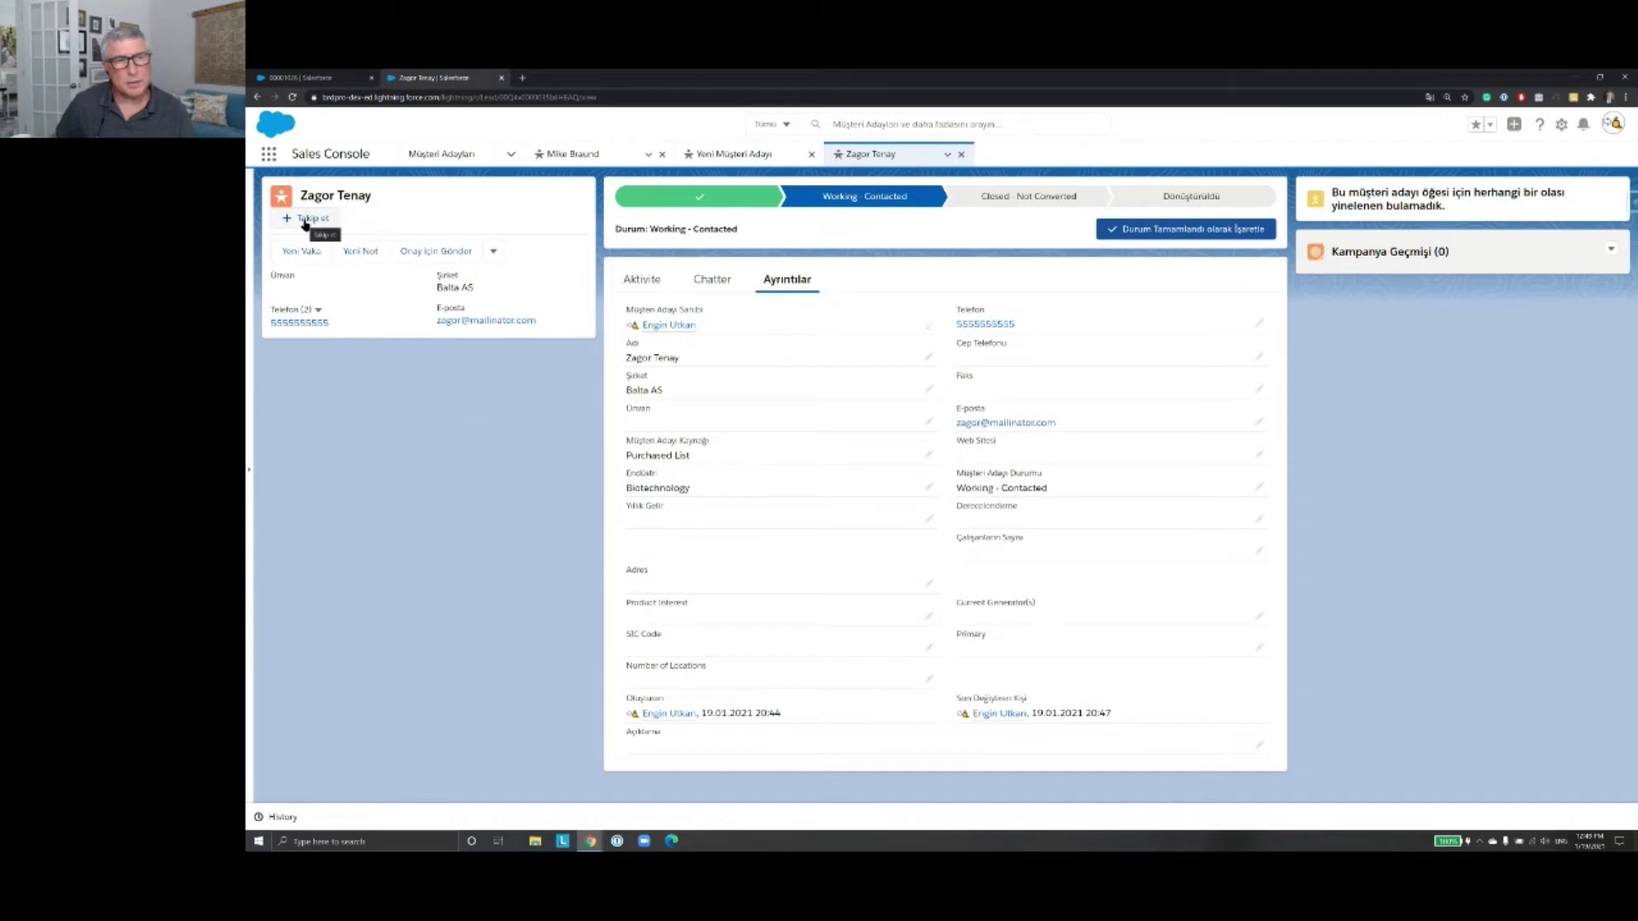
left_click(491, 251)
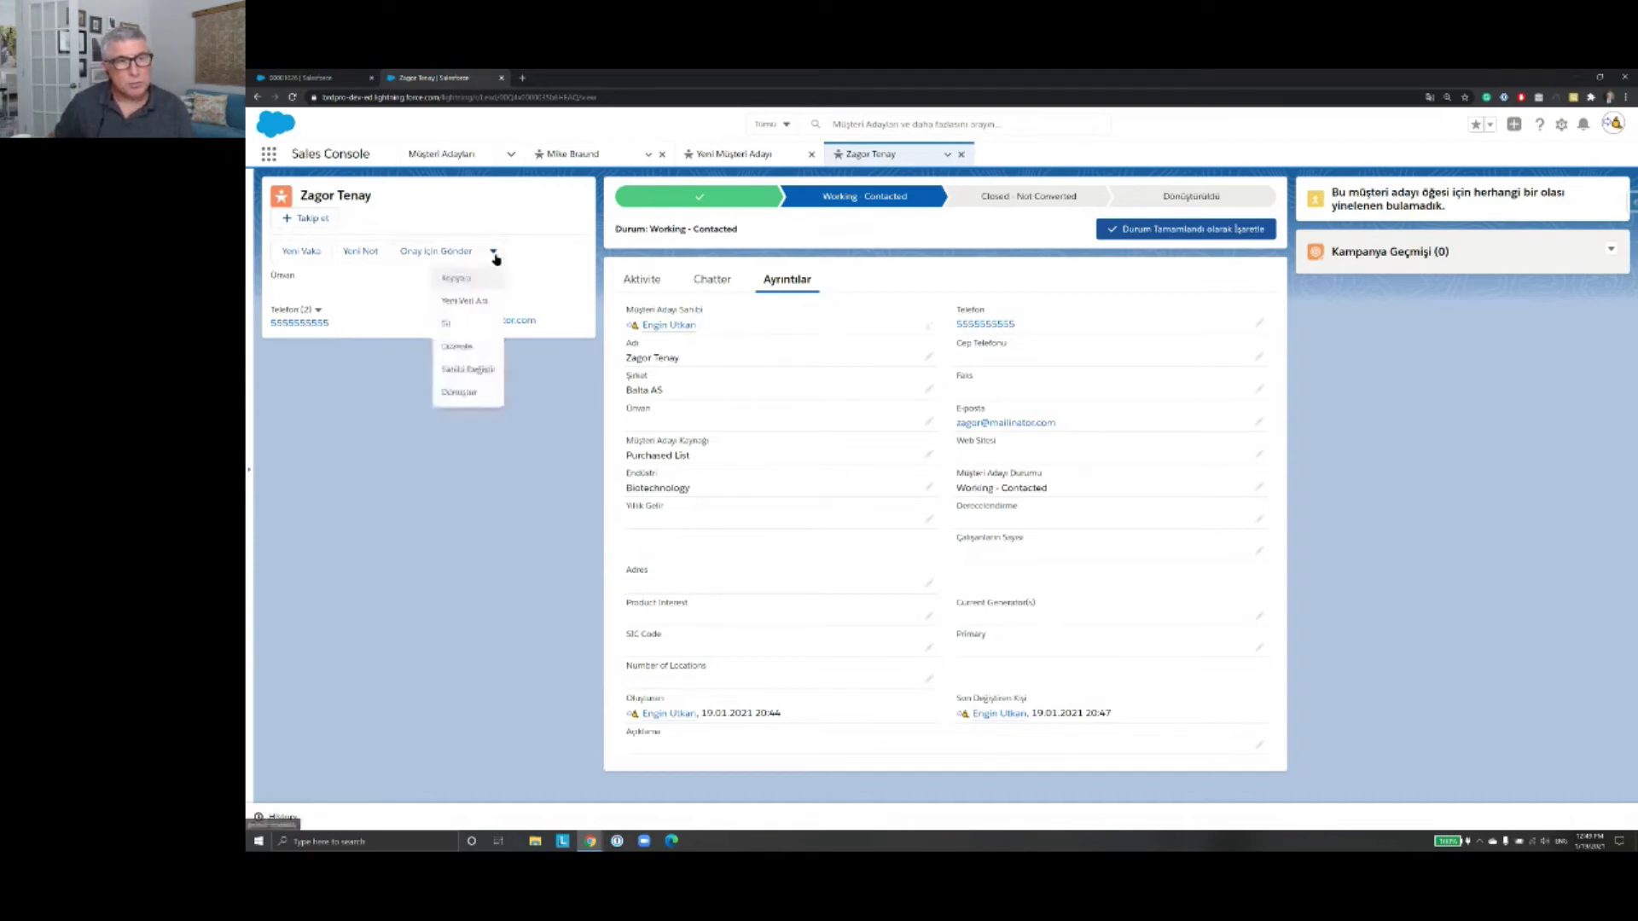
left_click(490, 398)
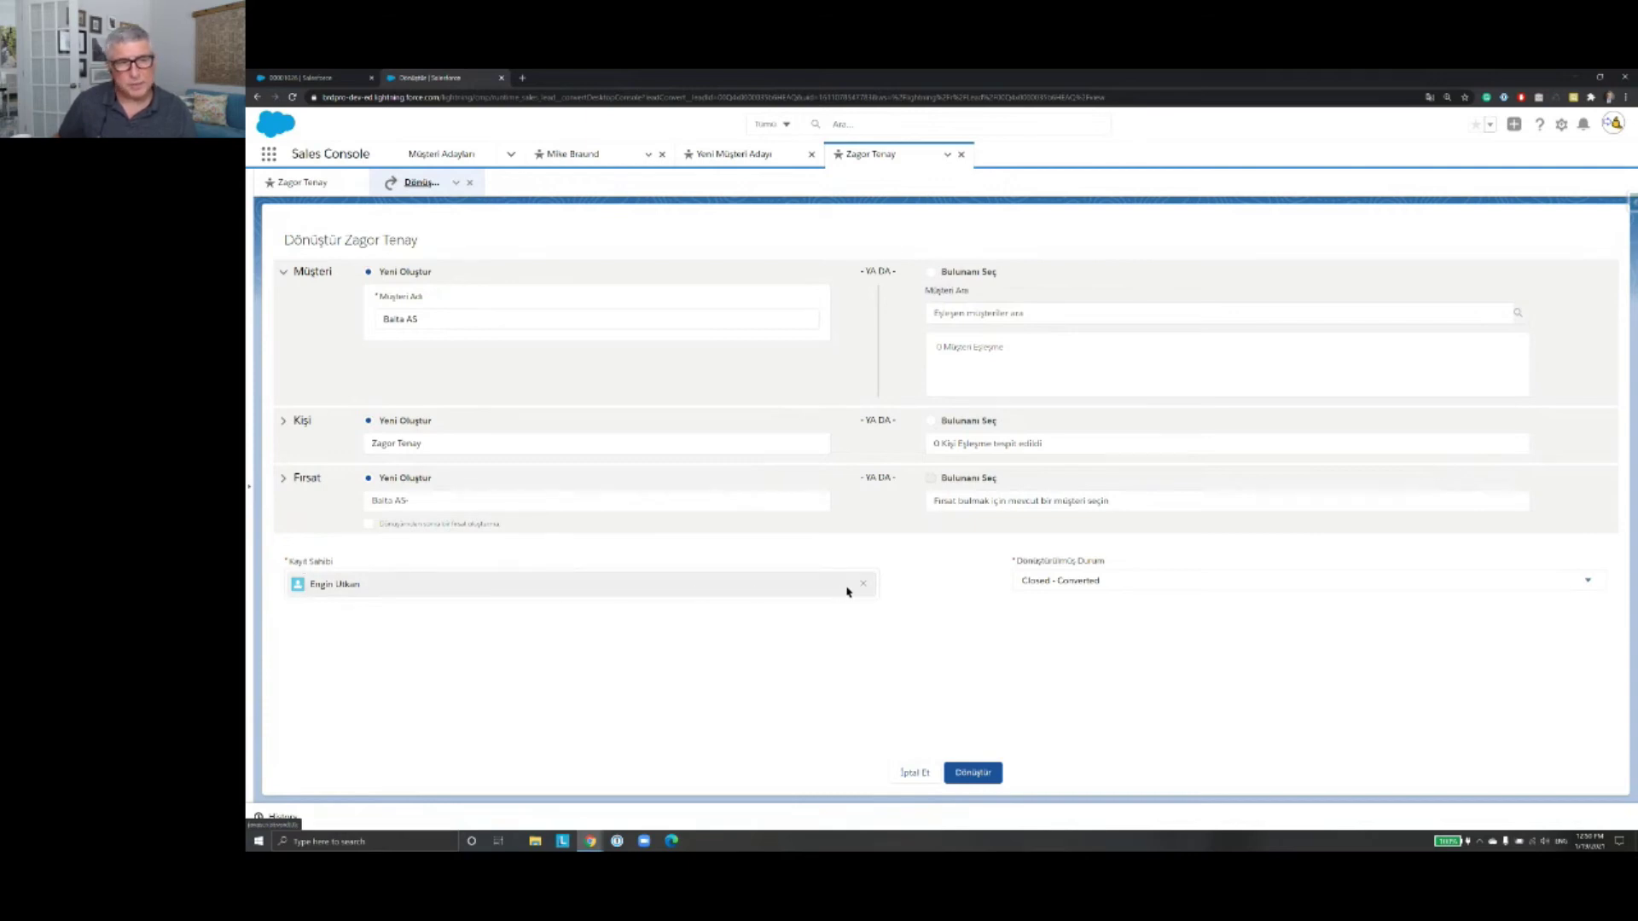
Step: Expand the Fırsat section so the default opportunity name 'Balta AS-' can be edited
left_click(488, 501)
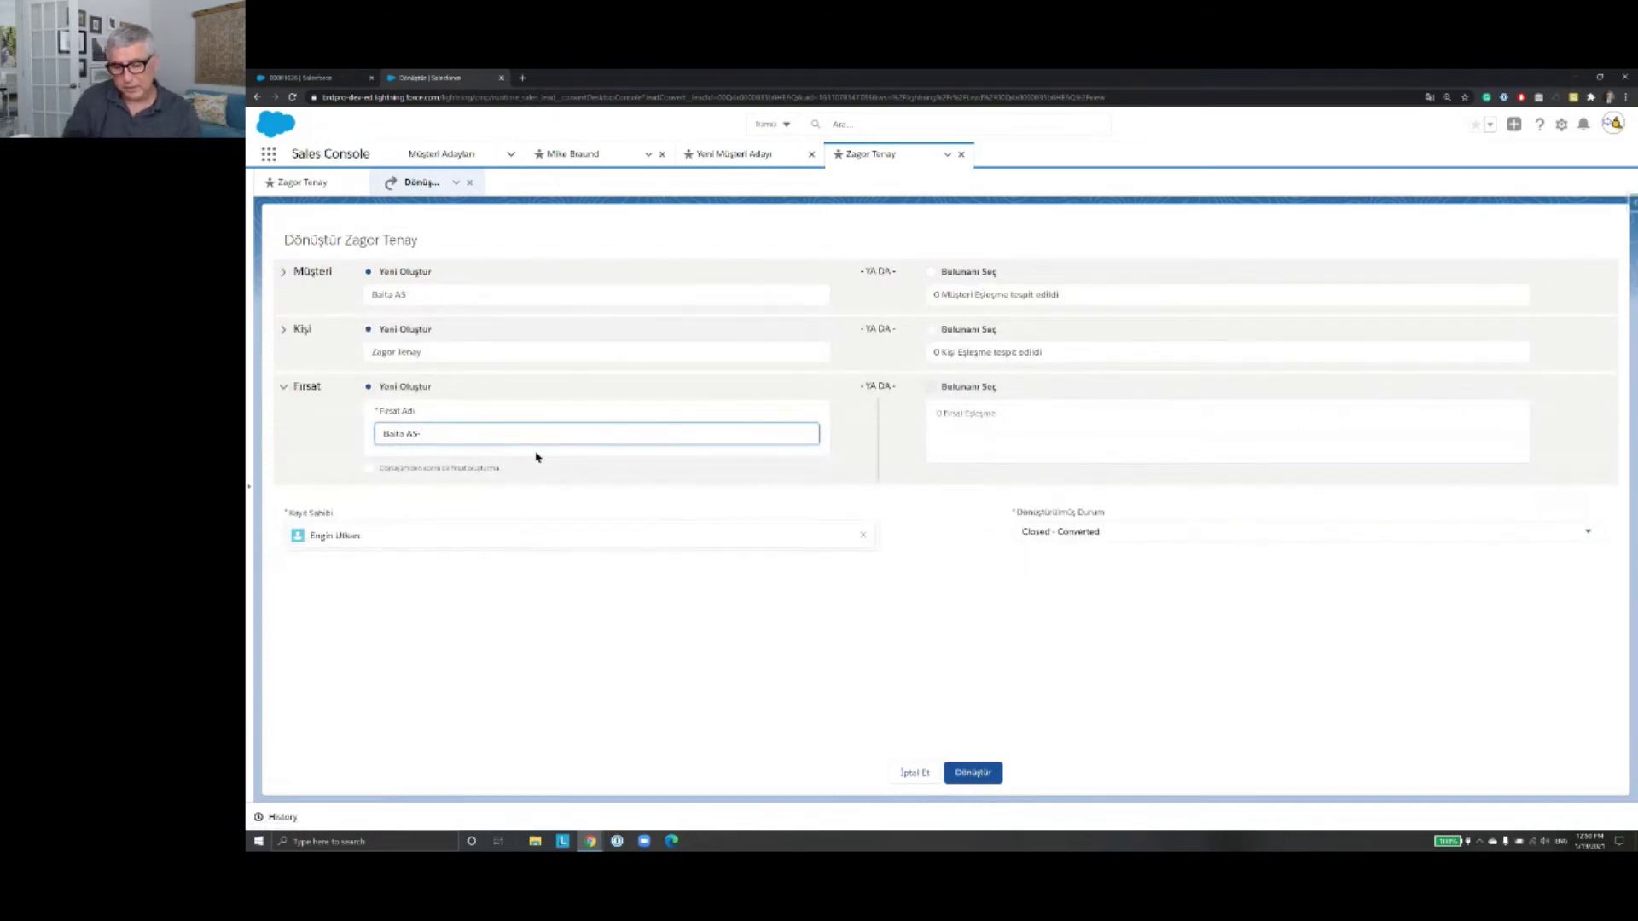
Step: Name the opportunity 'Balta AS-Proje fırsatı' and convert the lead
type("Proje fırsatı")
key("BackSpace")
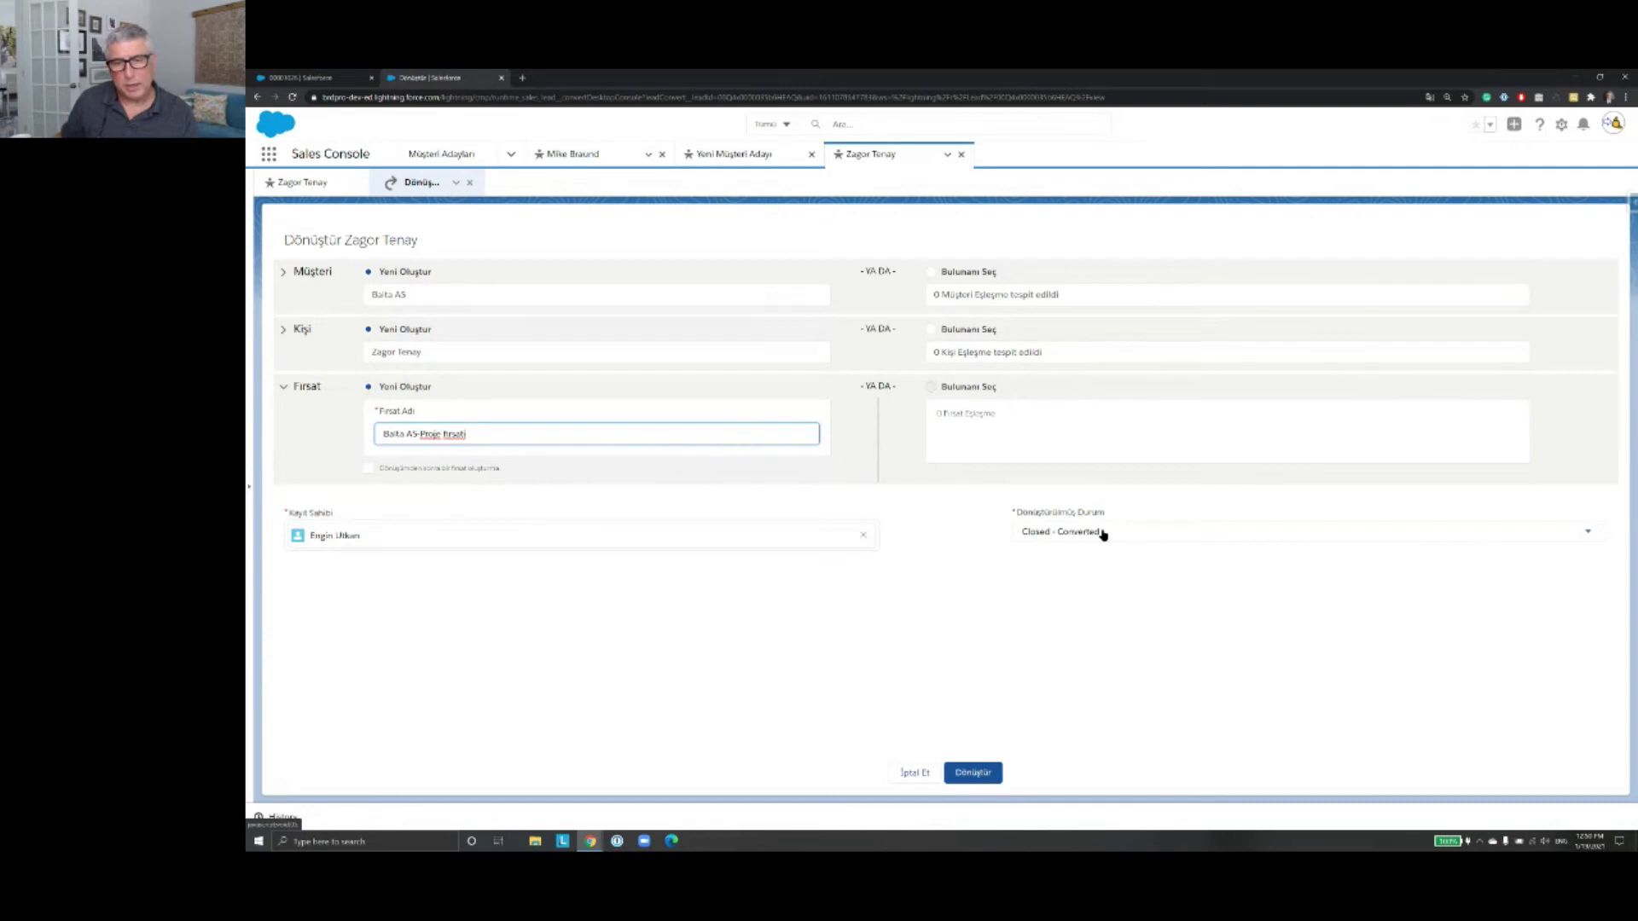
left_click(987, 778)
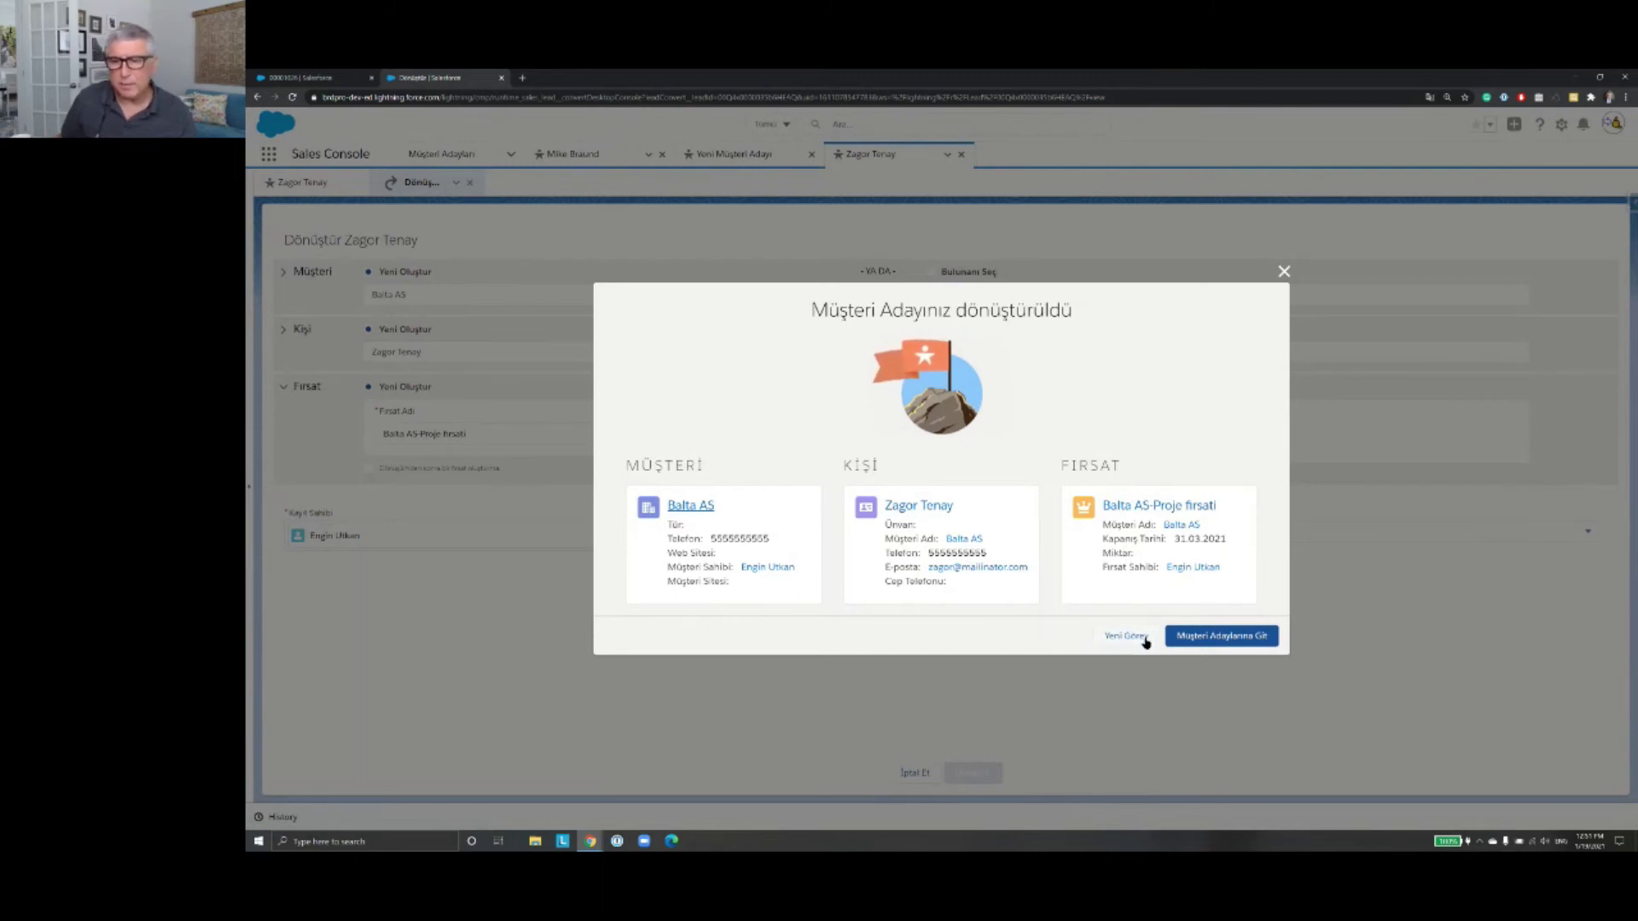
Step: In the 'Müşteri Adayınız dönüştürüldü' dialog, start a new task with Yeni Görev
left_click(1224, 642)
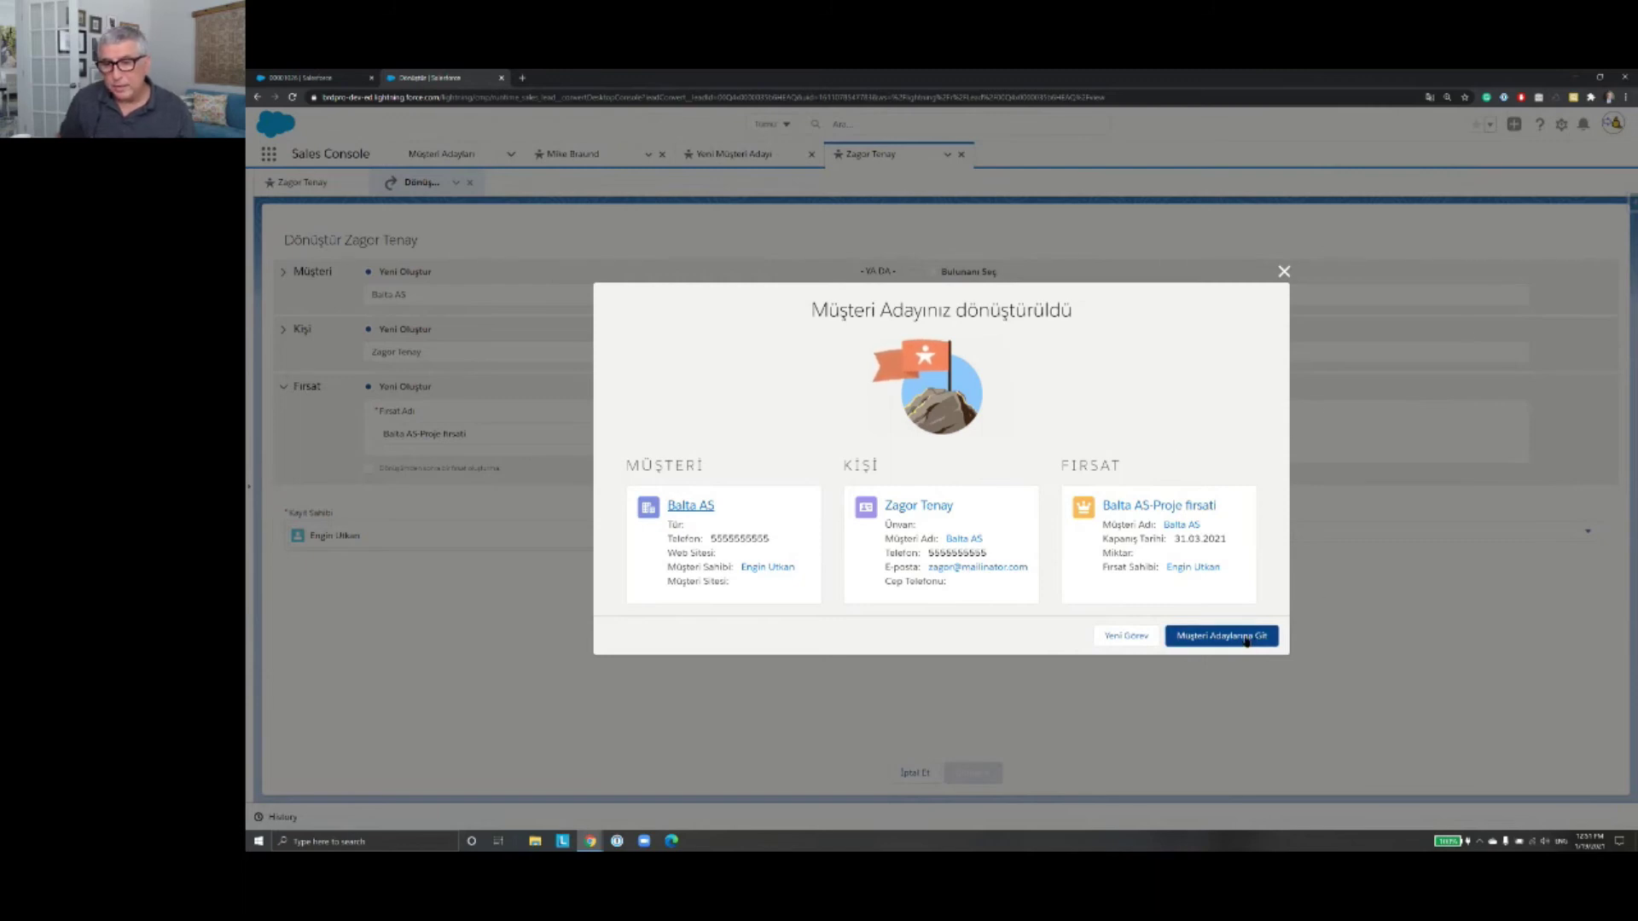
left_click(1139, 643)
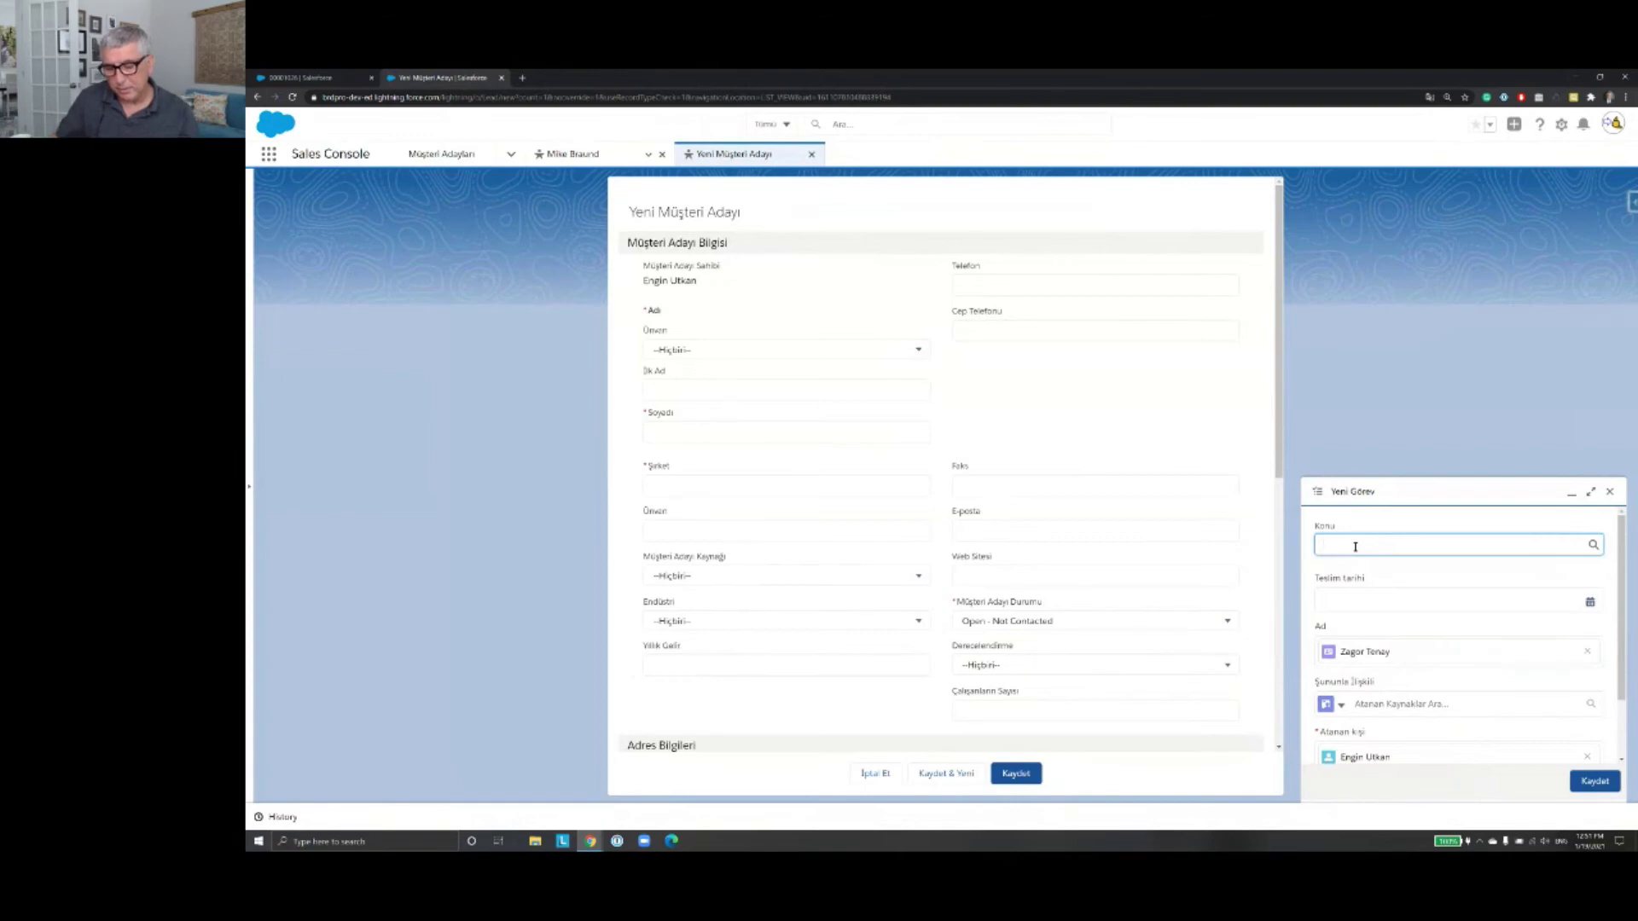
Step: Give the task subject 'Musteri ara' and due date 26.01.2021
type("Musteri")
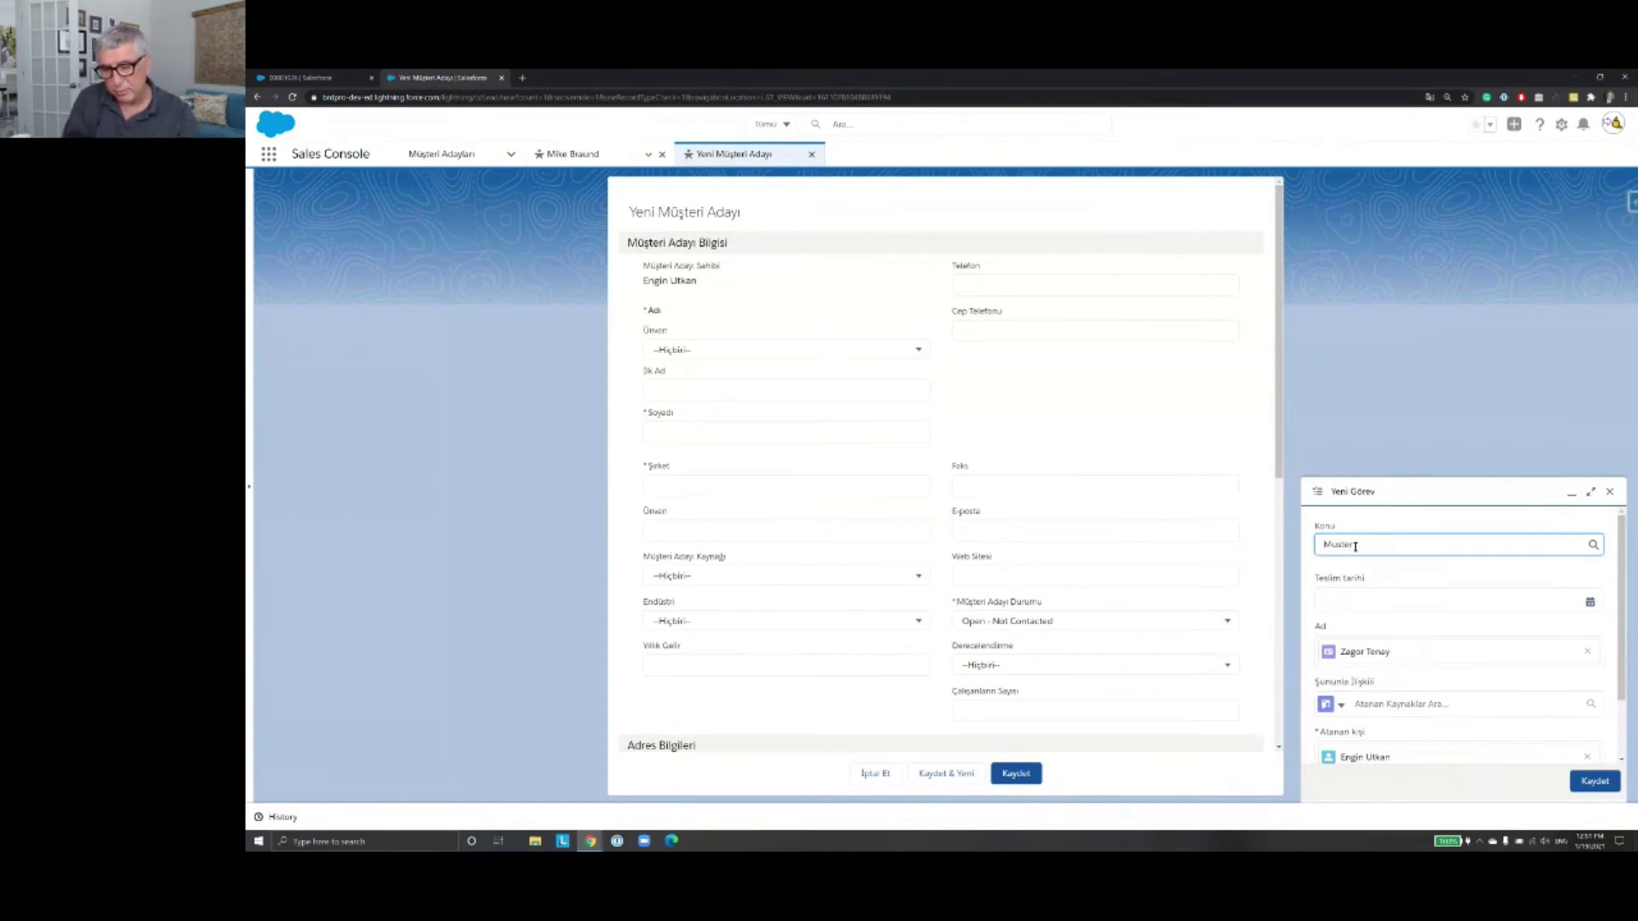
type(" ara")
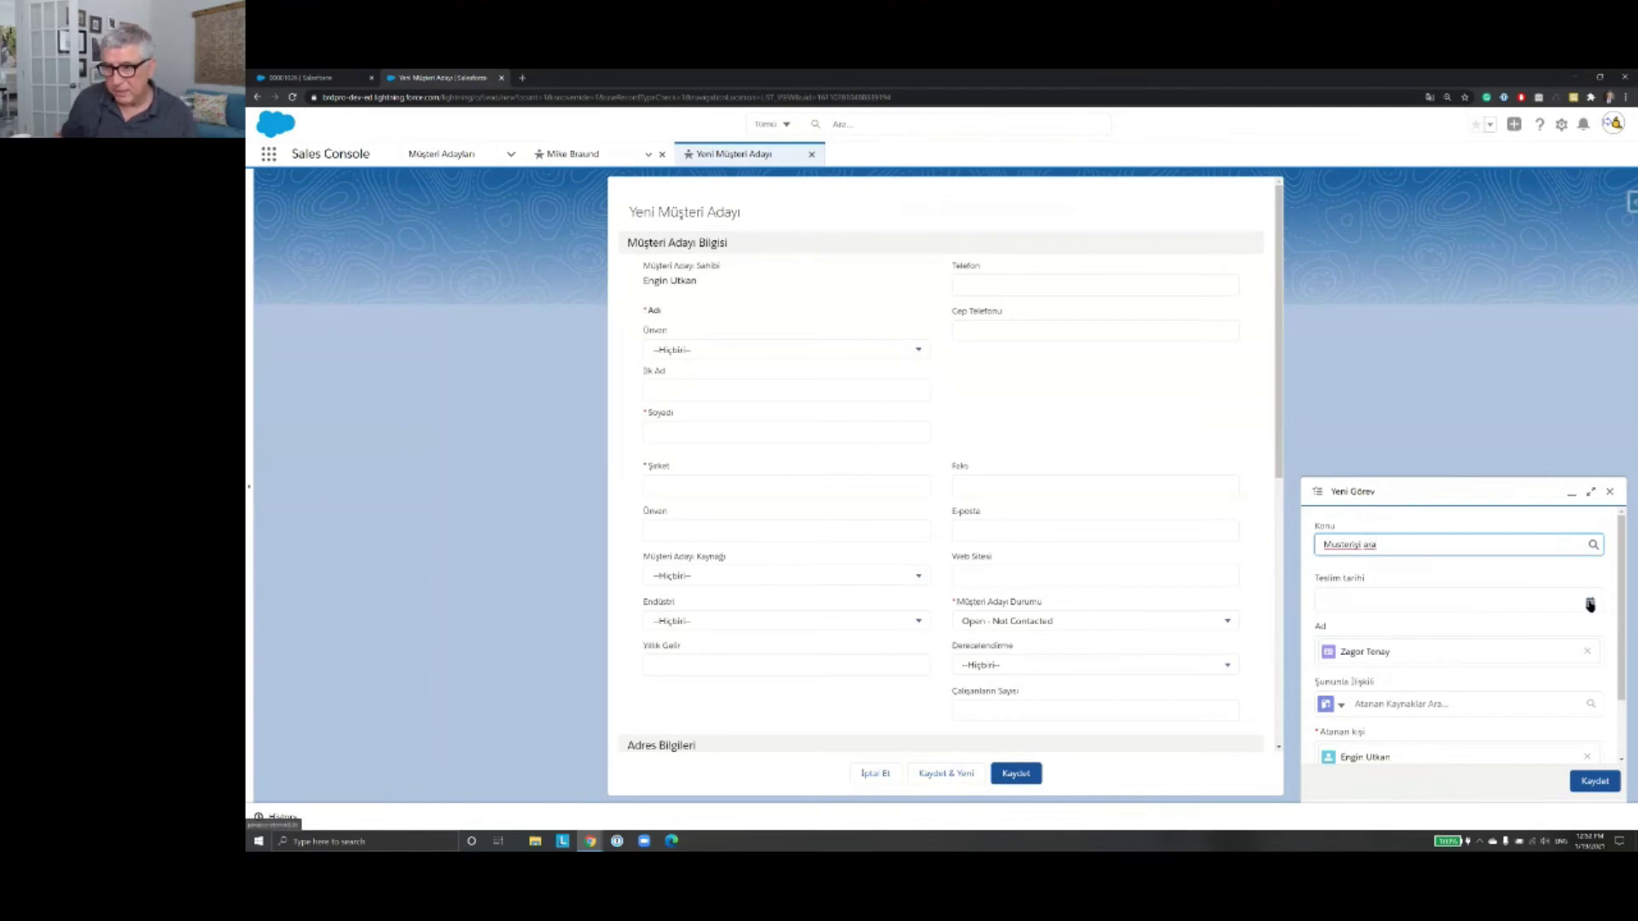
left_click(1590, 603)
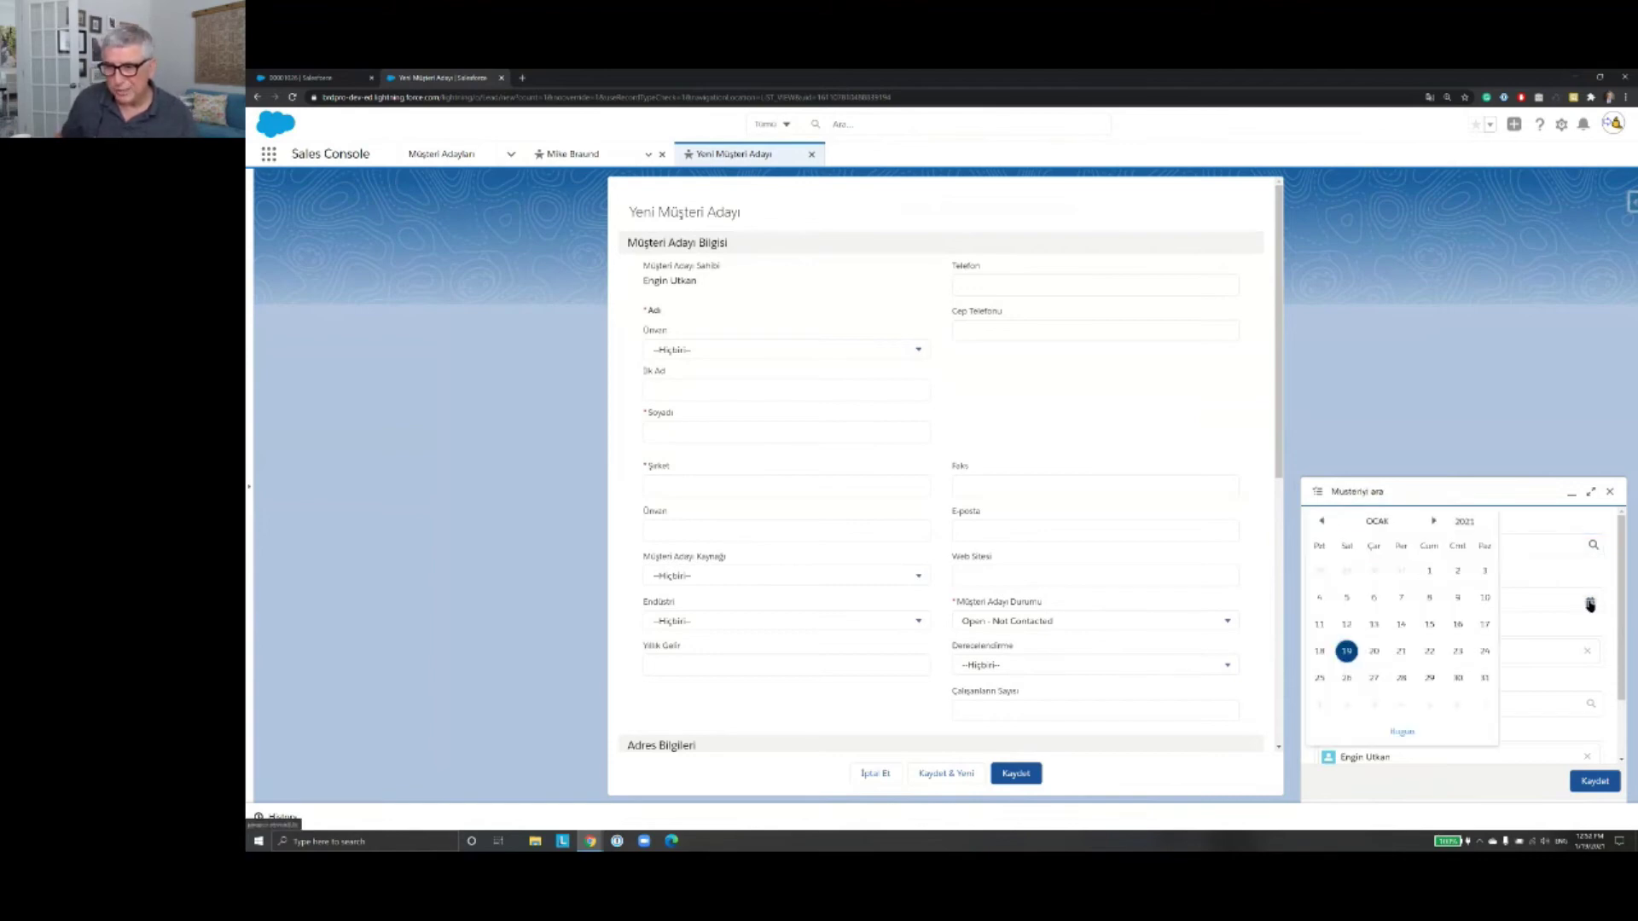
left_click(1345, 677)
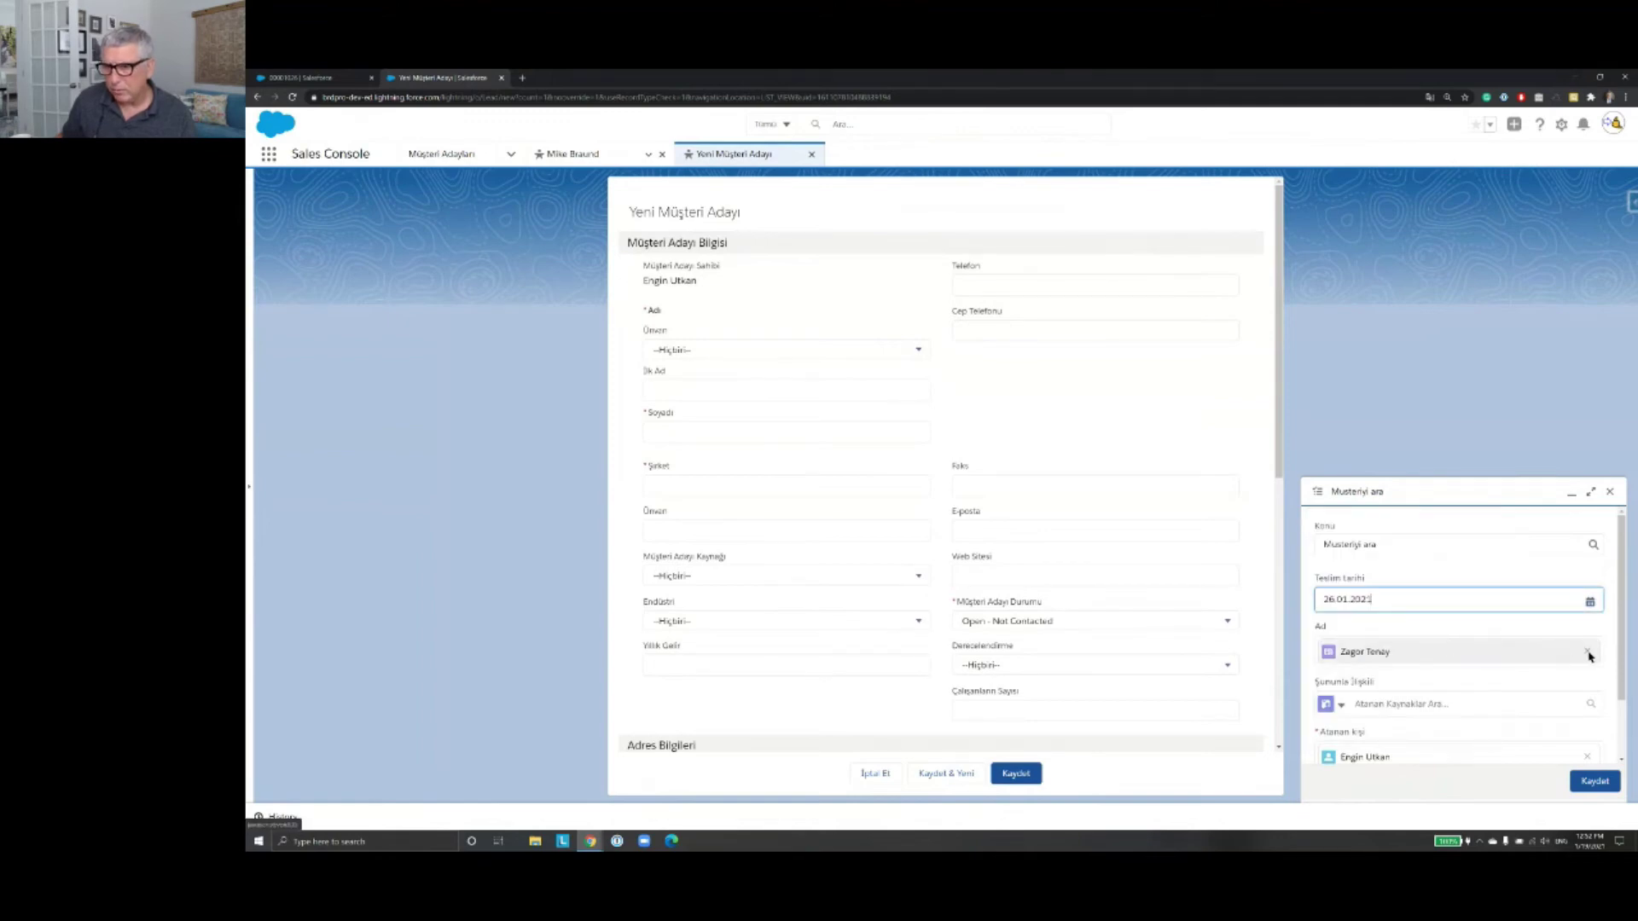
scroll(1585, 657, "down", 2)
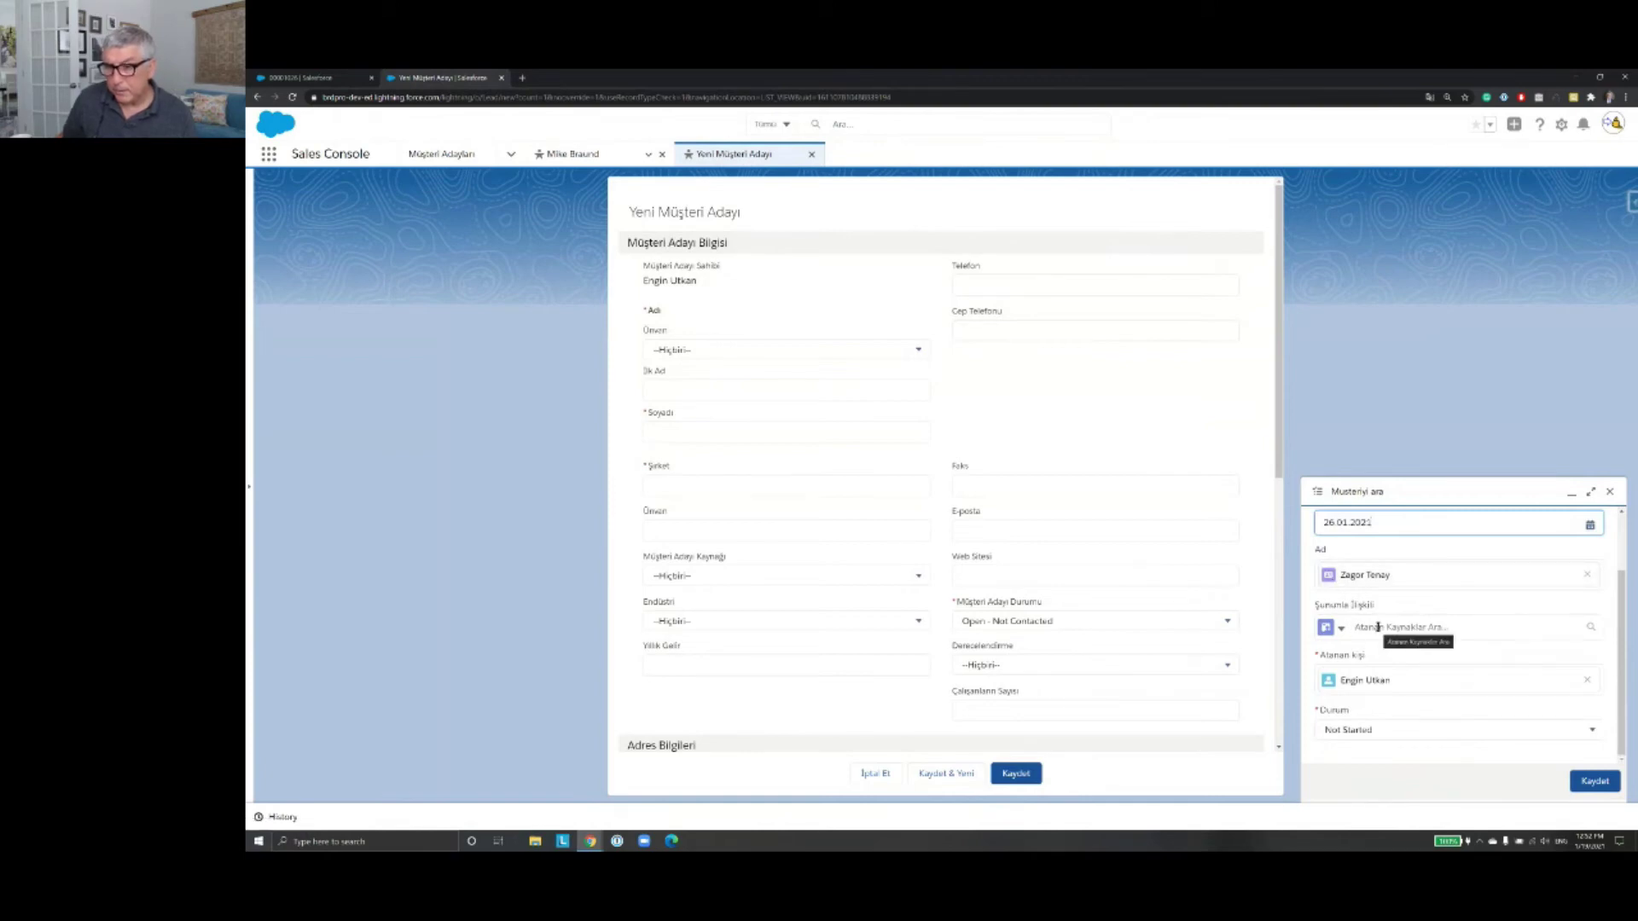
Step: Relate the task to the opportunity Balta AS-Proje fırsatı
left_click(1341, 630)
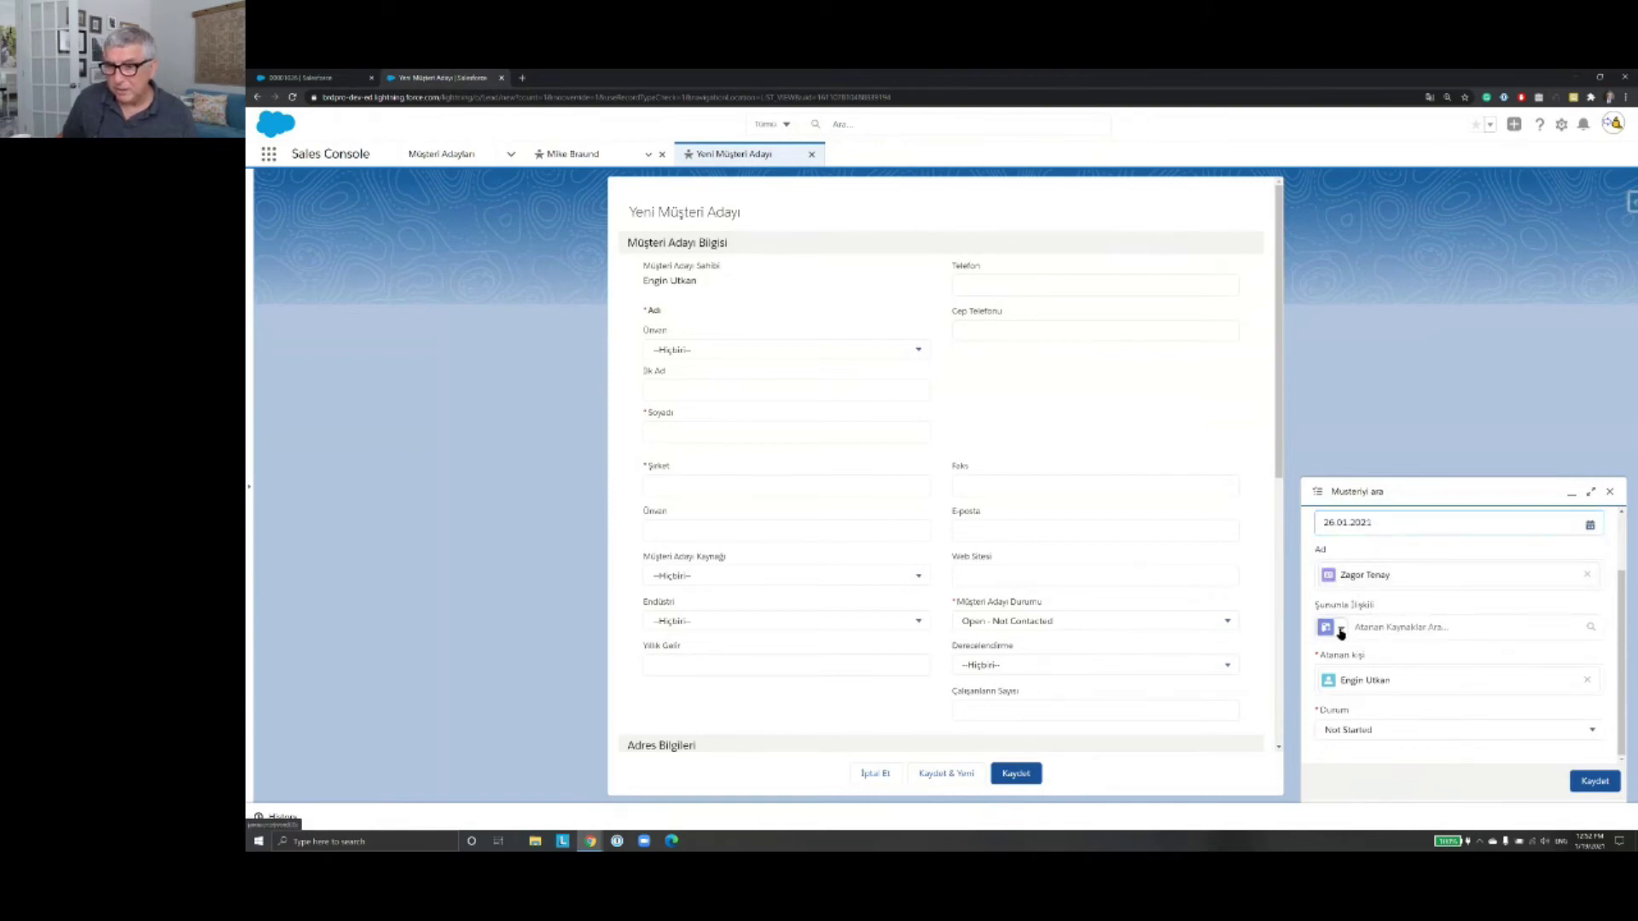
left_click(1341, 630)
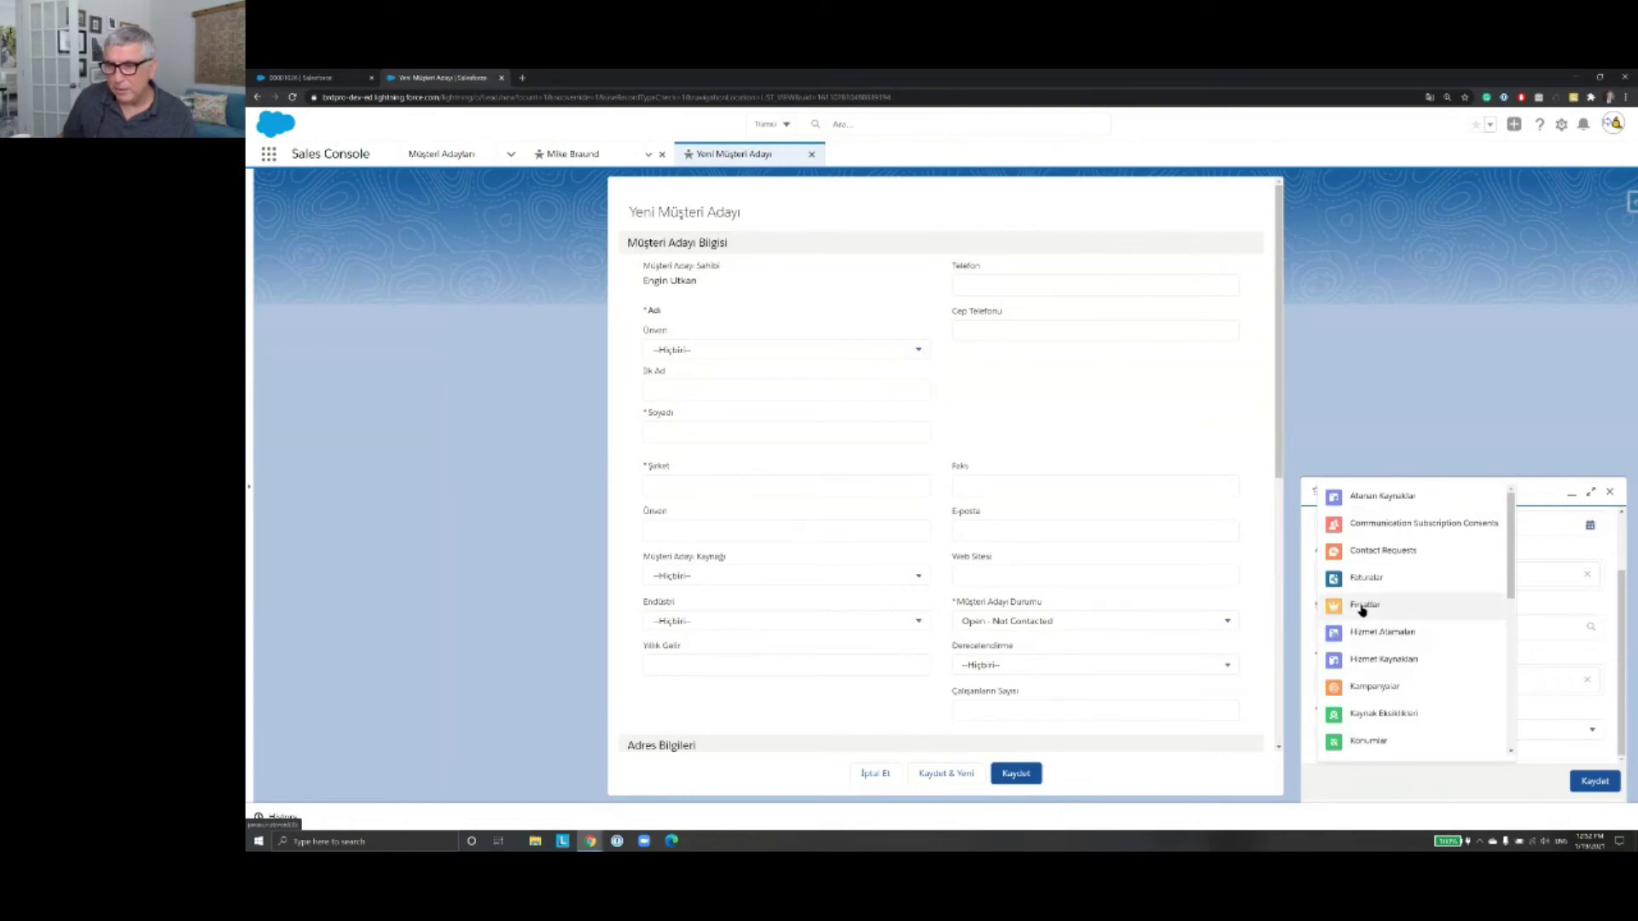
left_click(1362, 608)
left_click(1396, 627)
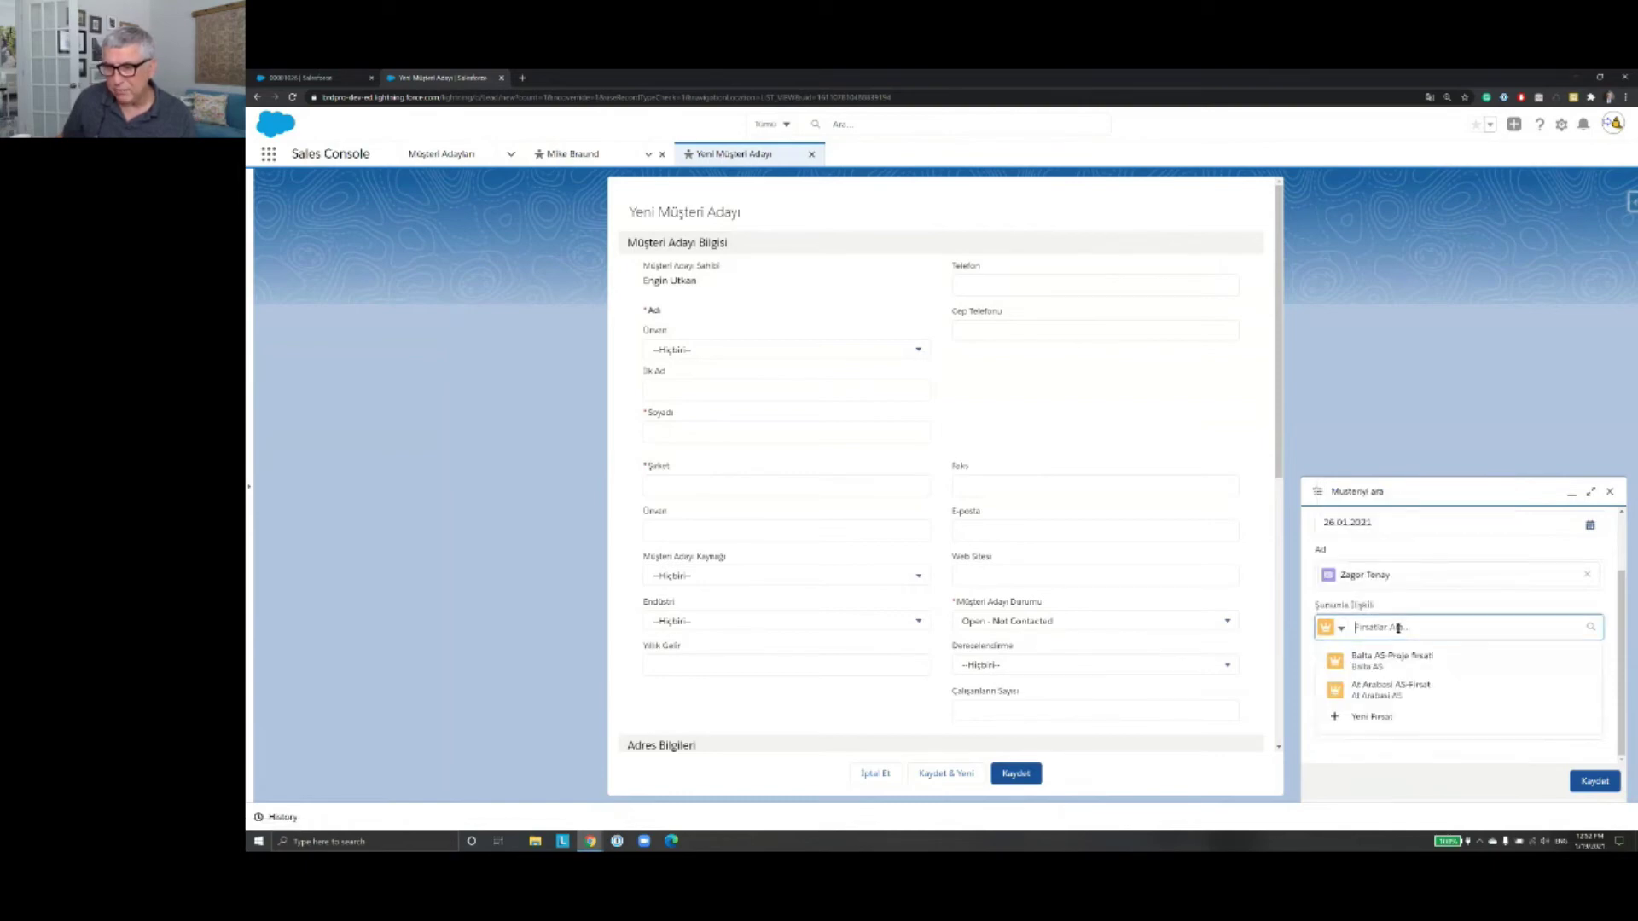
left_click(1436, 667)
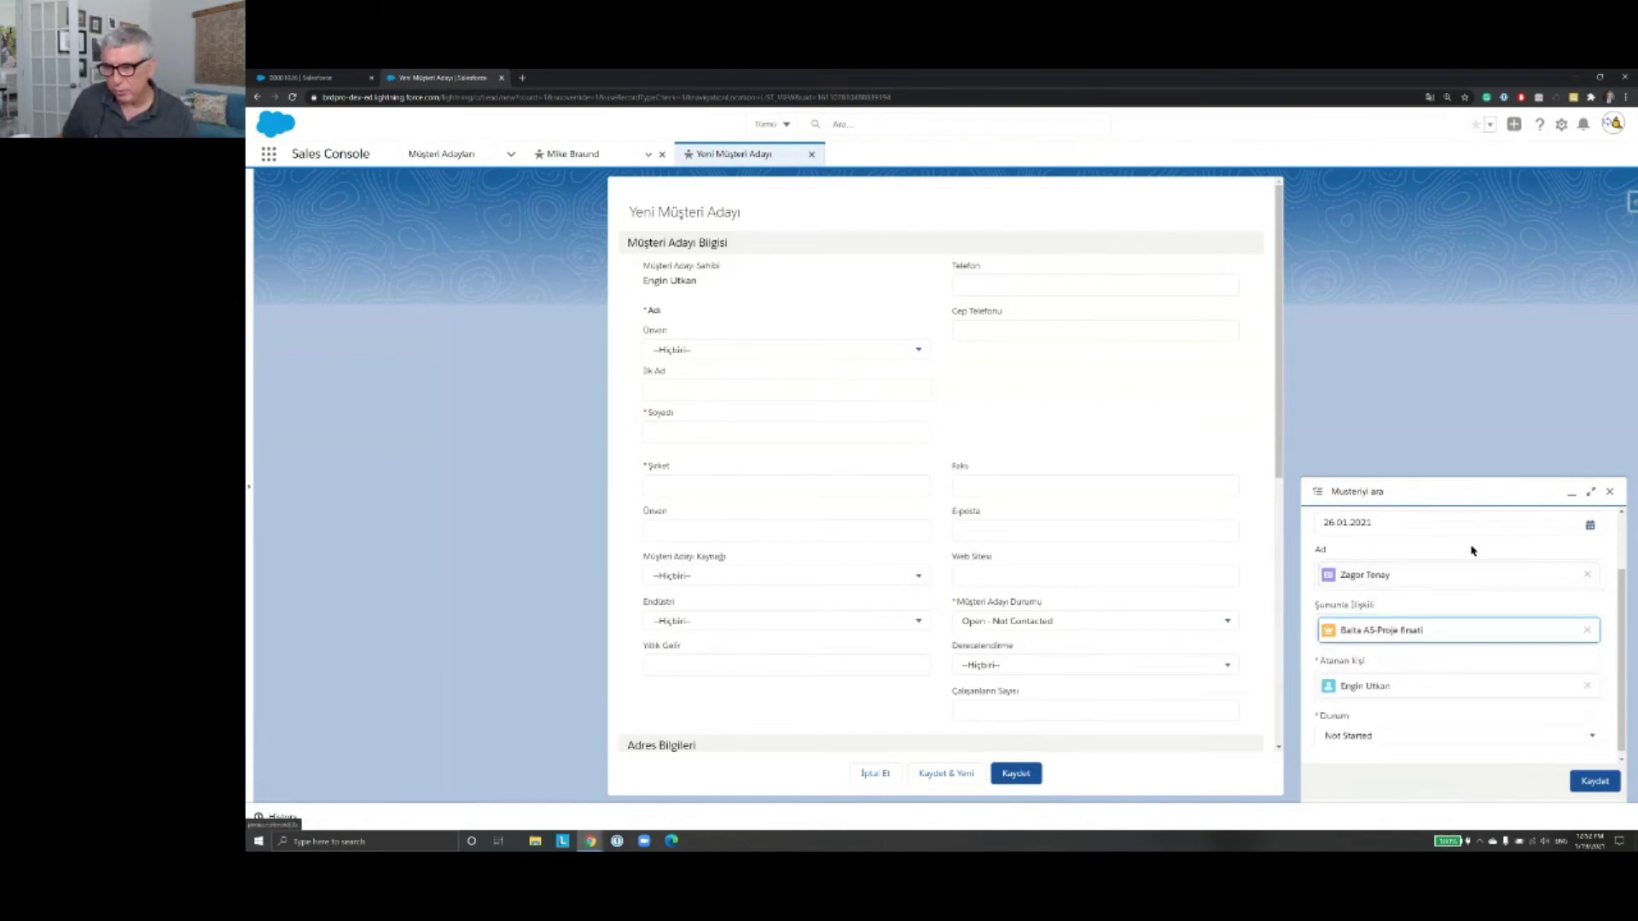
Step: Assign the task to a colleague, keep status Not Started, save it, and close the lead form
left_click(1587, 687)
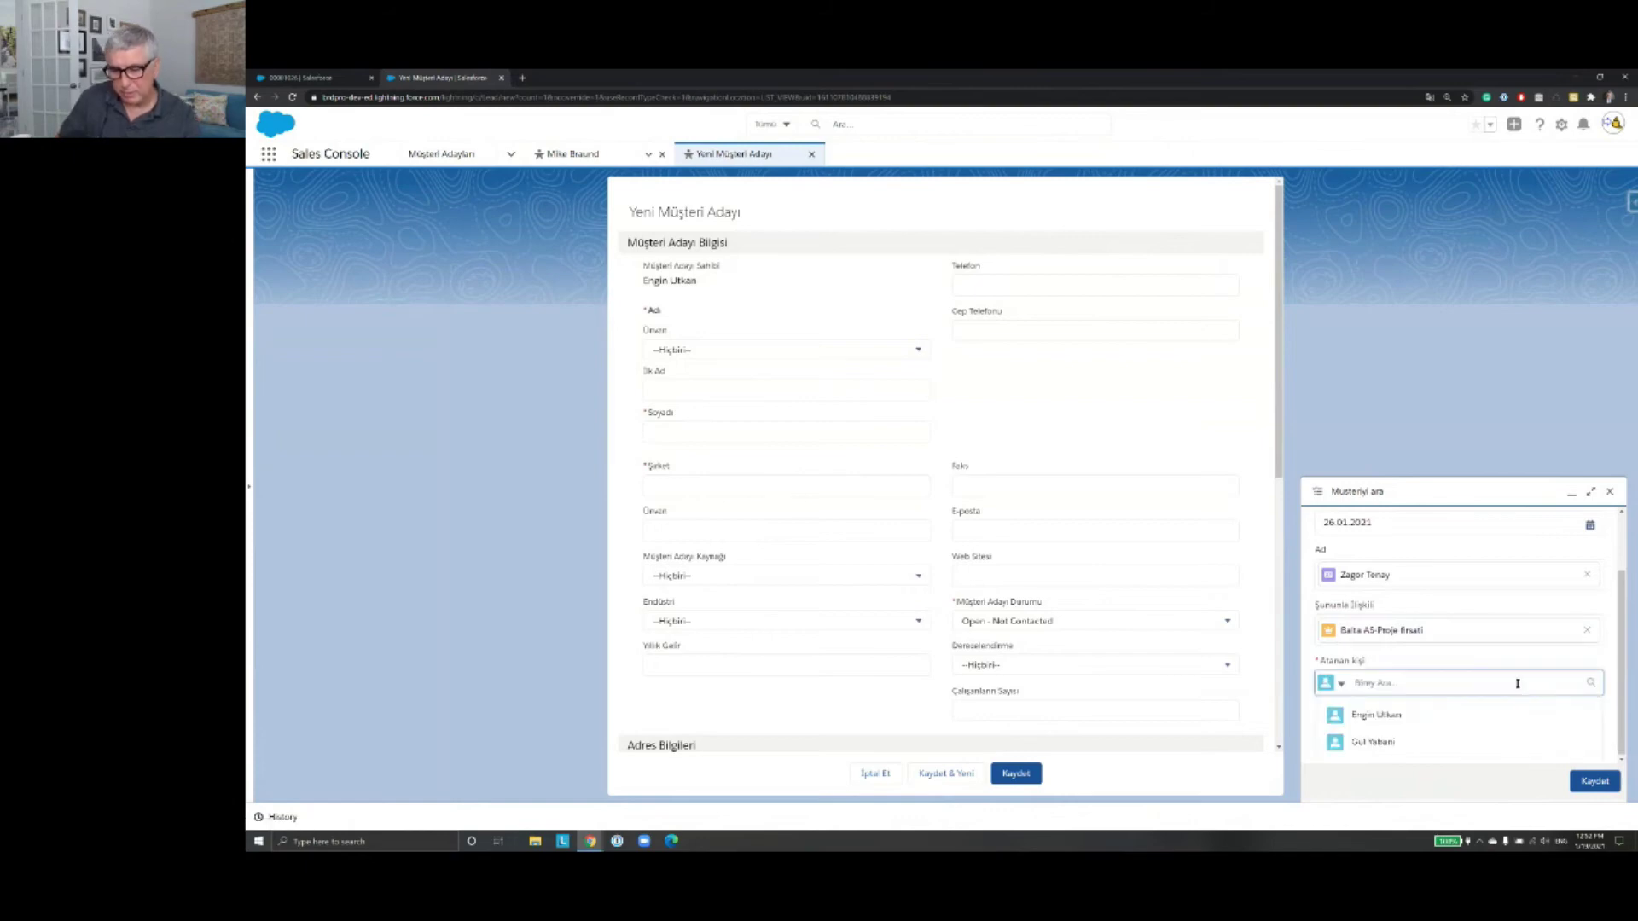
type("Gul")
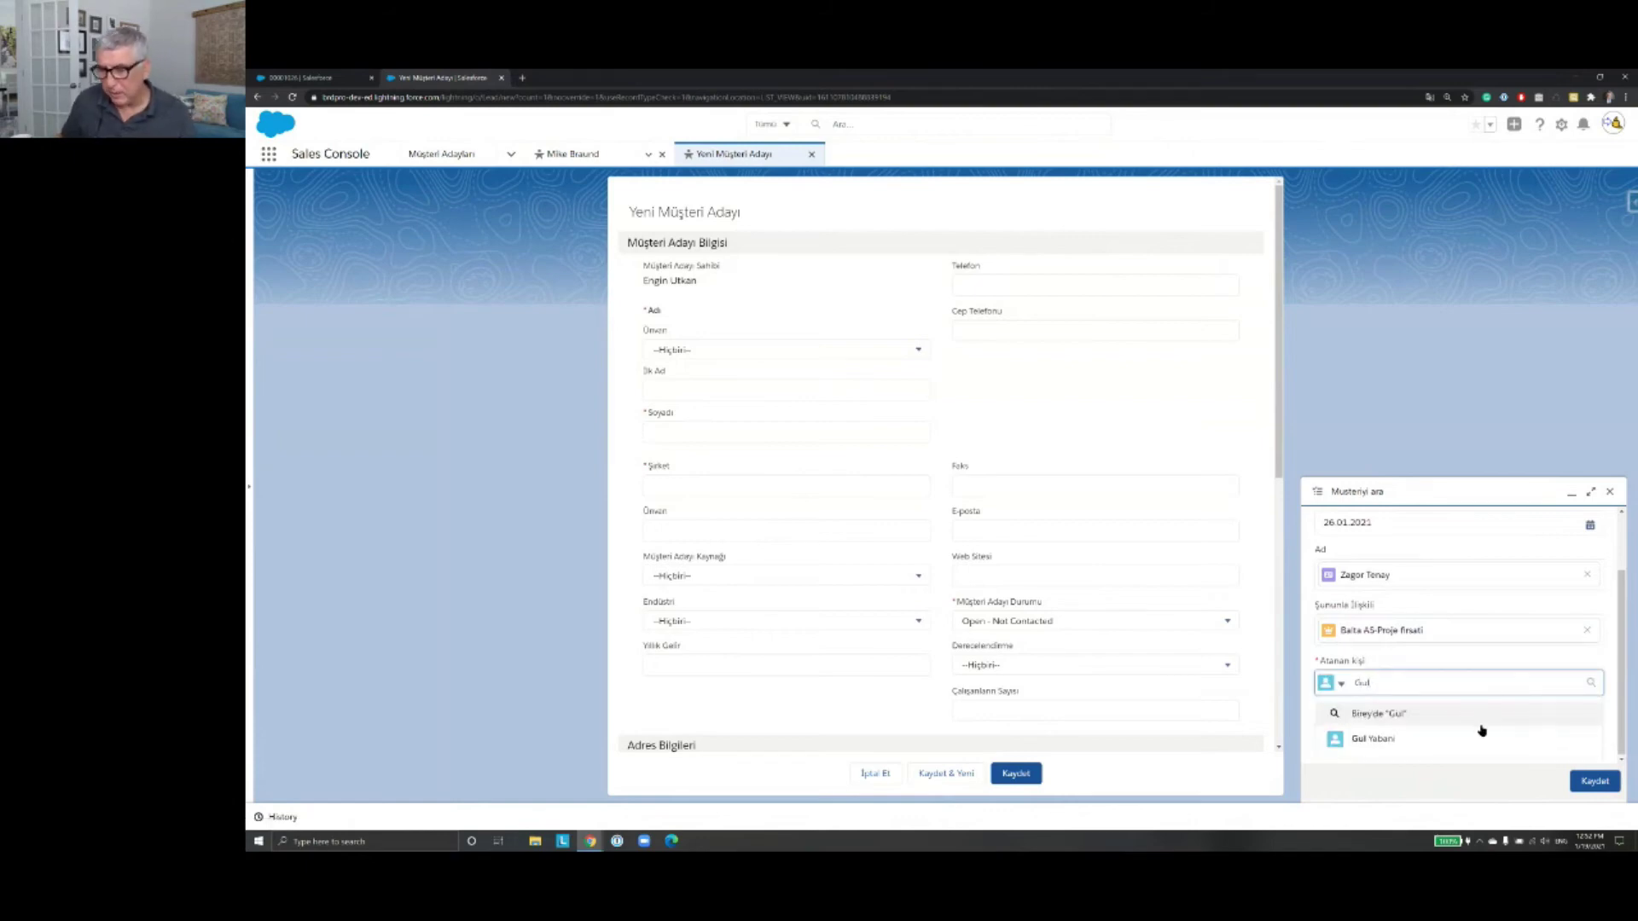
left_click(1471, 741)
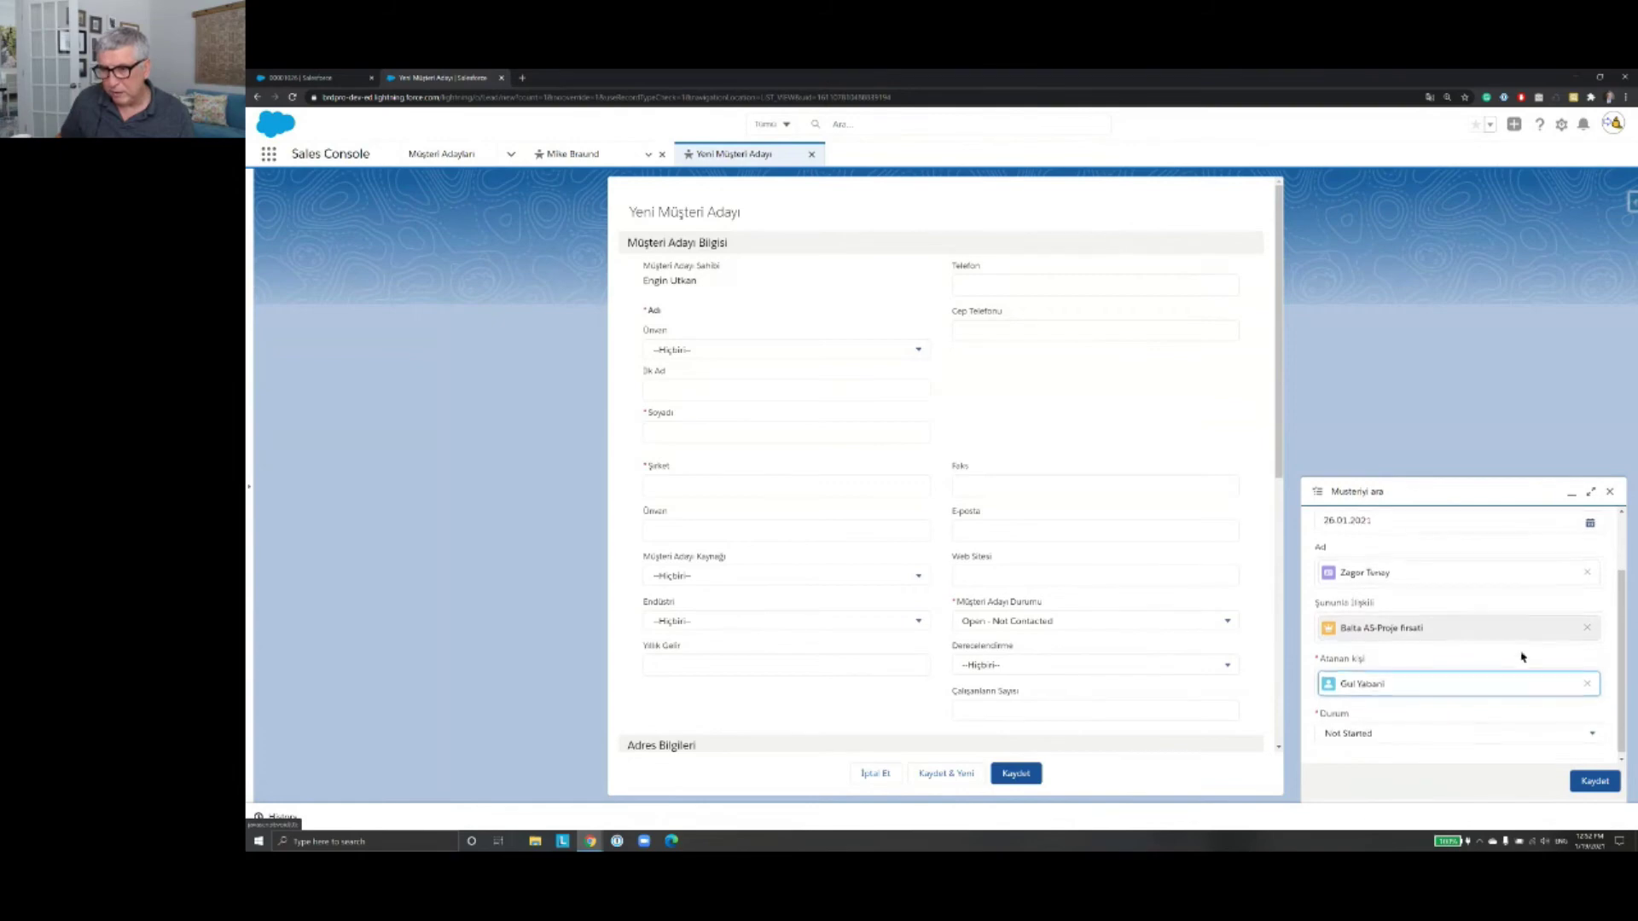
left_click(1591, 733)
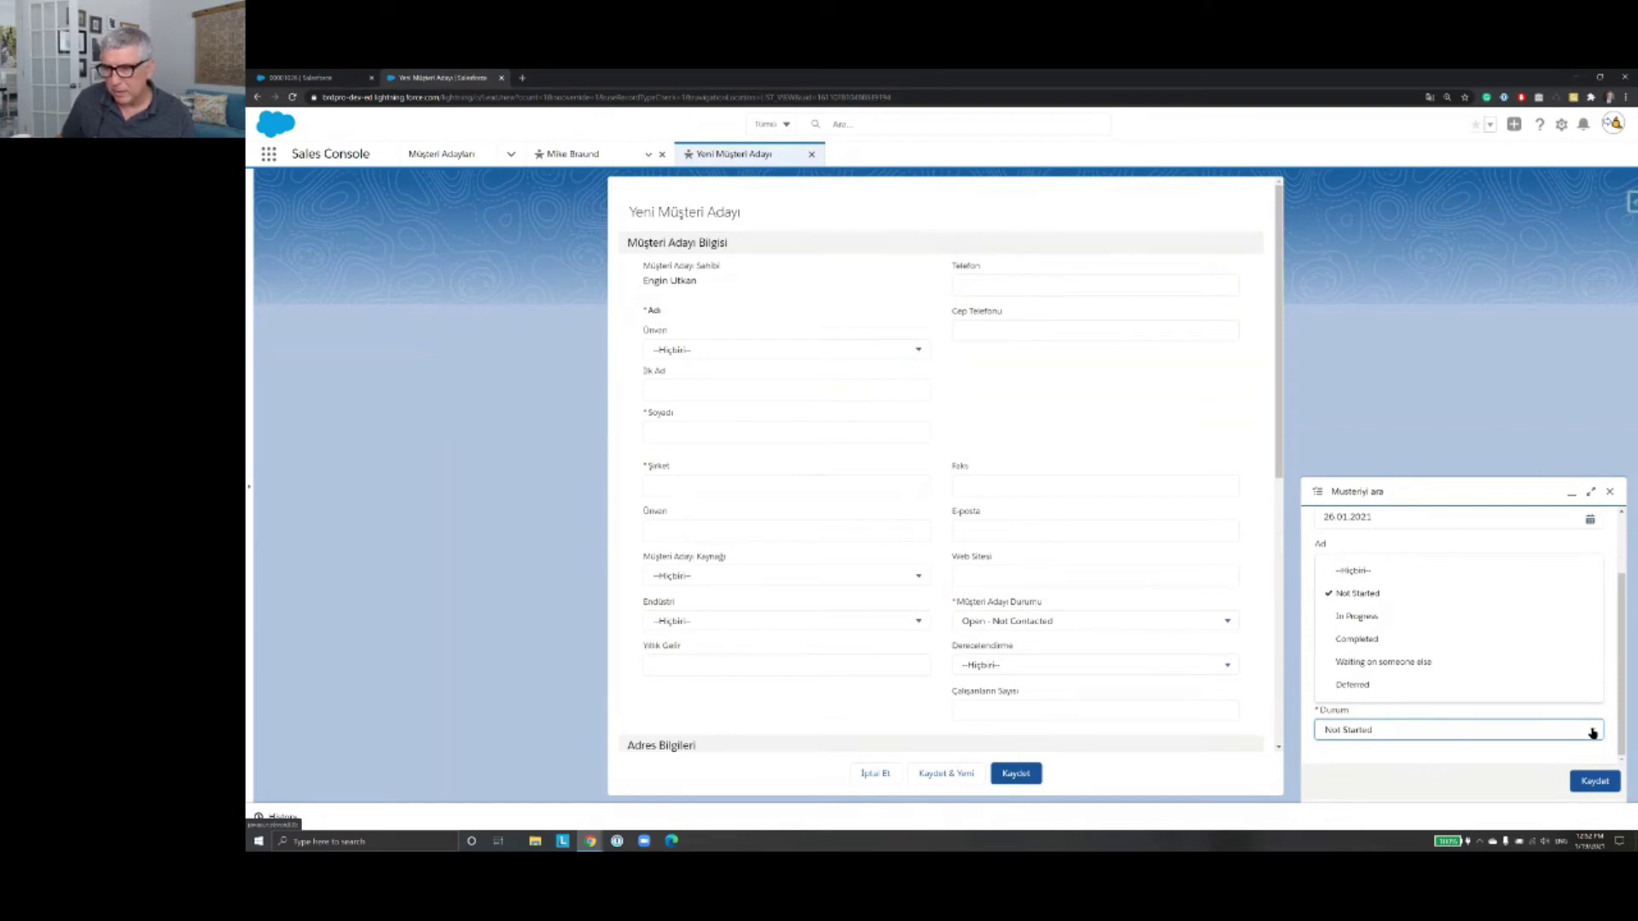
left_click(1592, 732)
left_click(1597, 787)
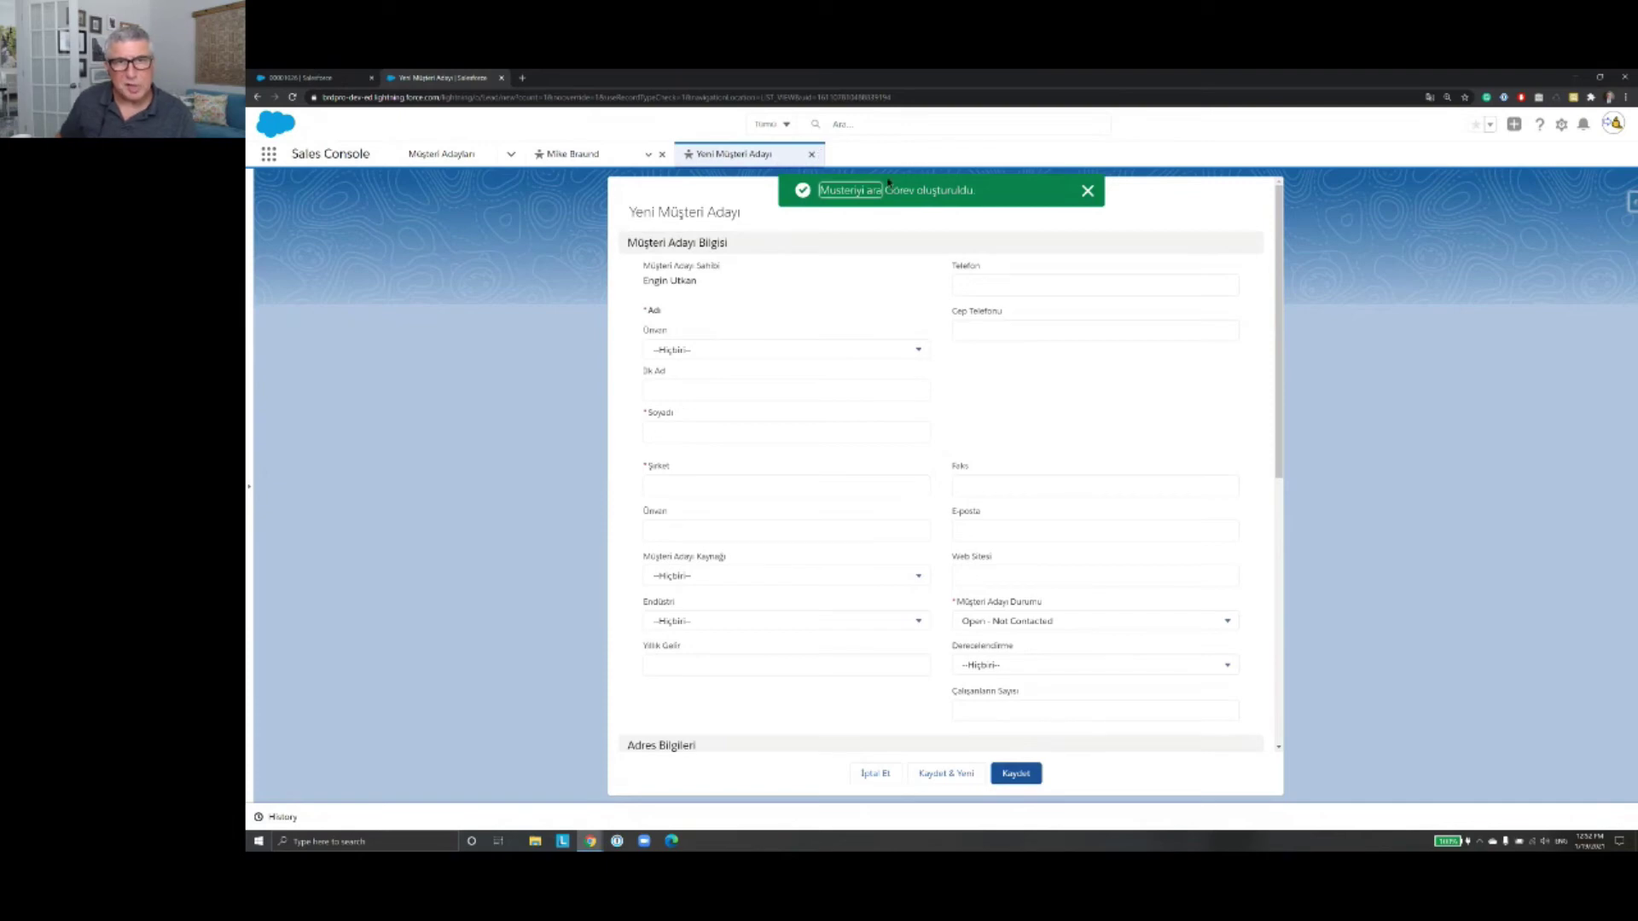
left_click(812, 156)
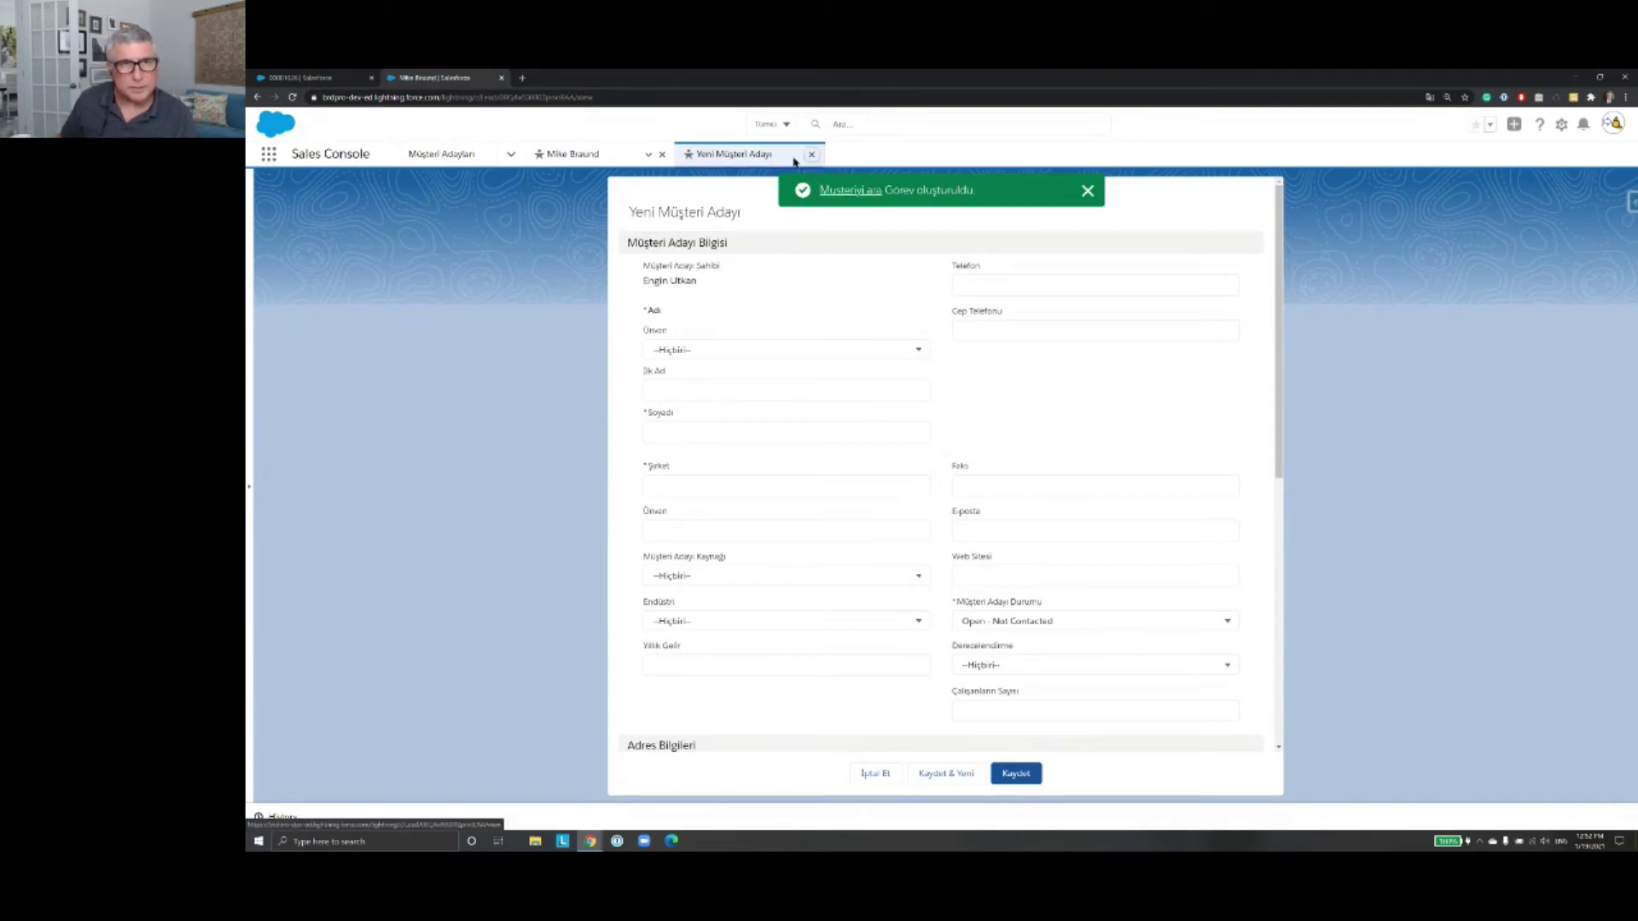
Step: Close the remaining lead tab and open Balta AS from the Tüm Müşteriler accounts list
left_click(661, 154)
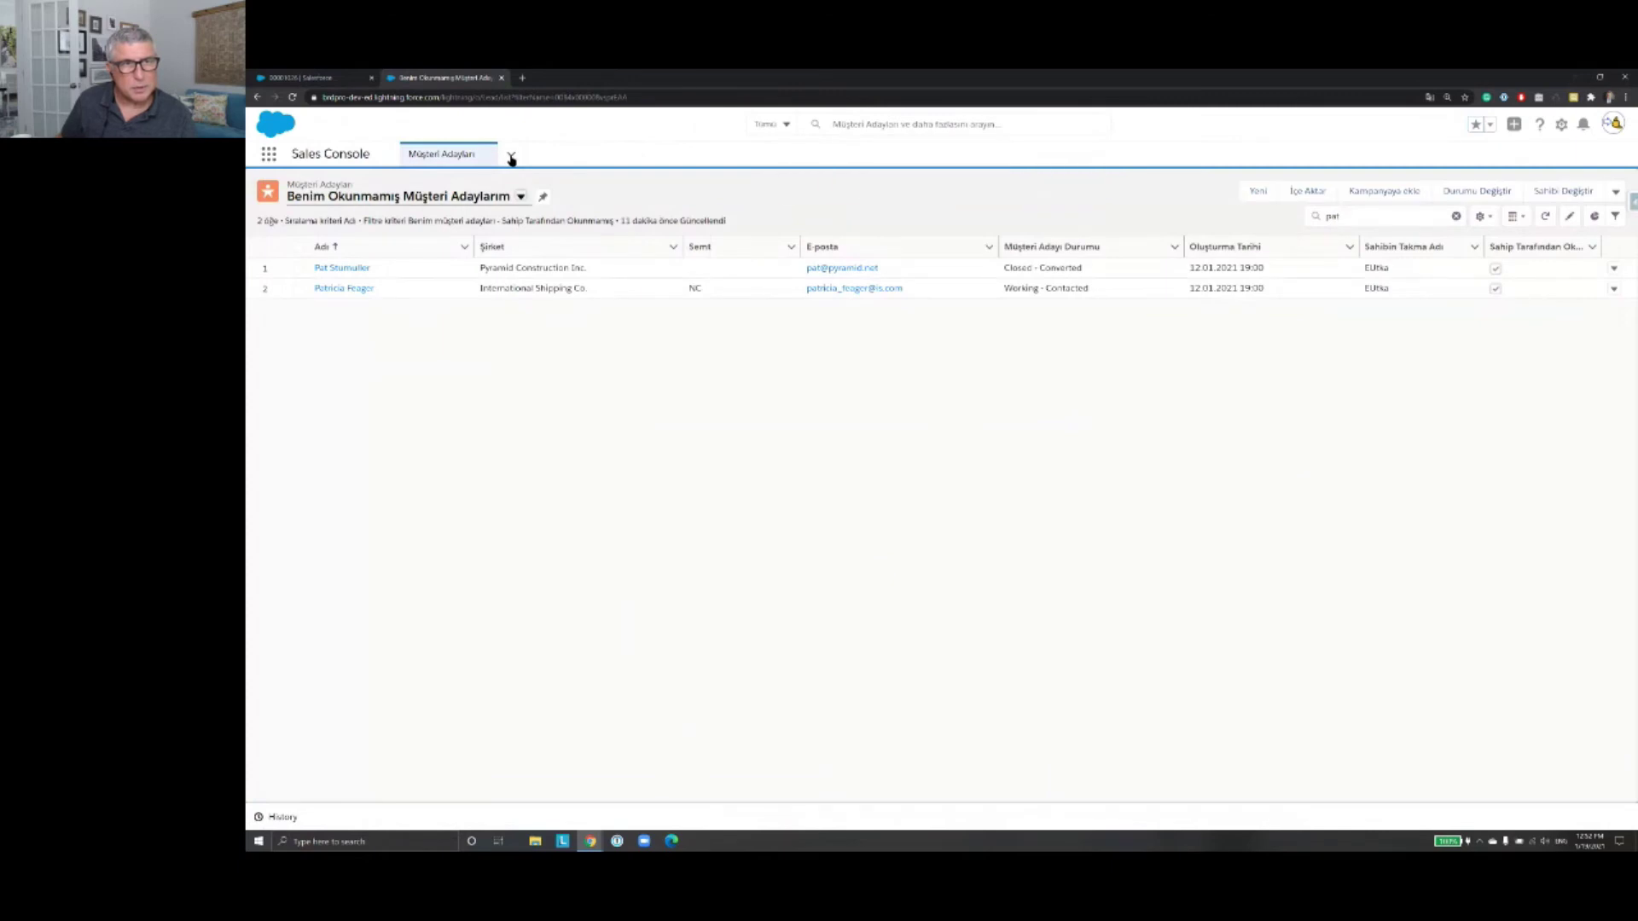
left_click(511, 157)
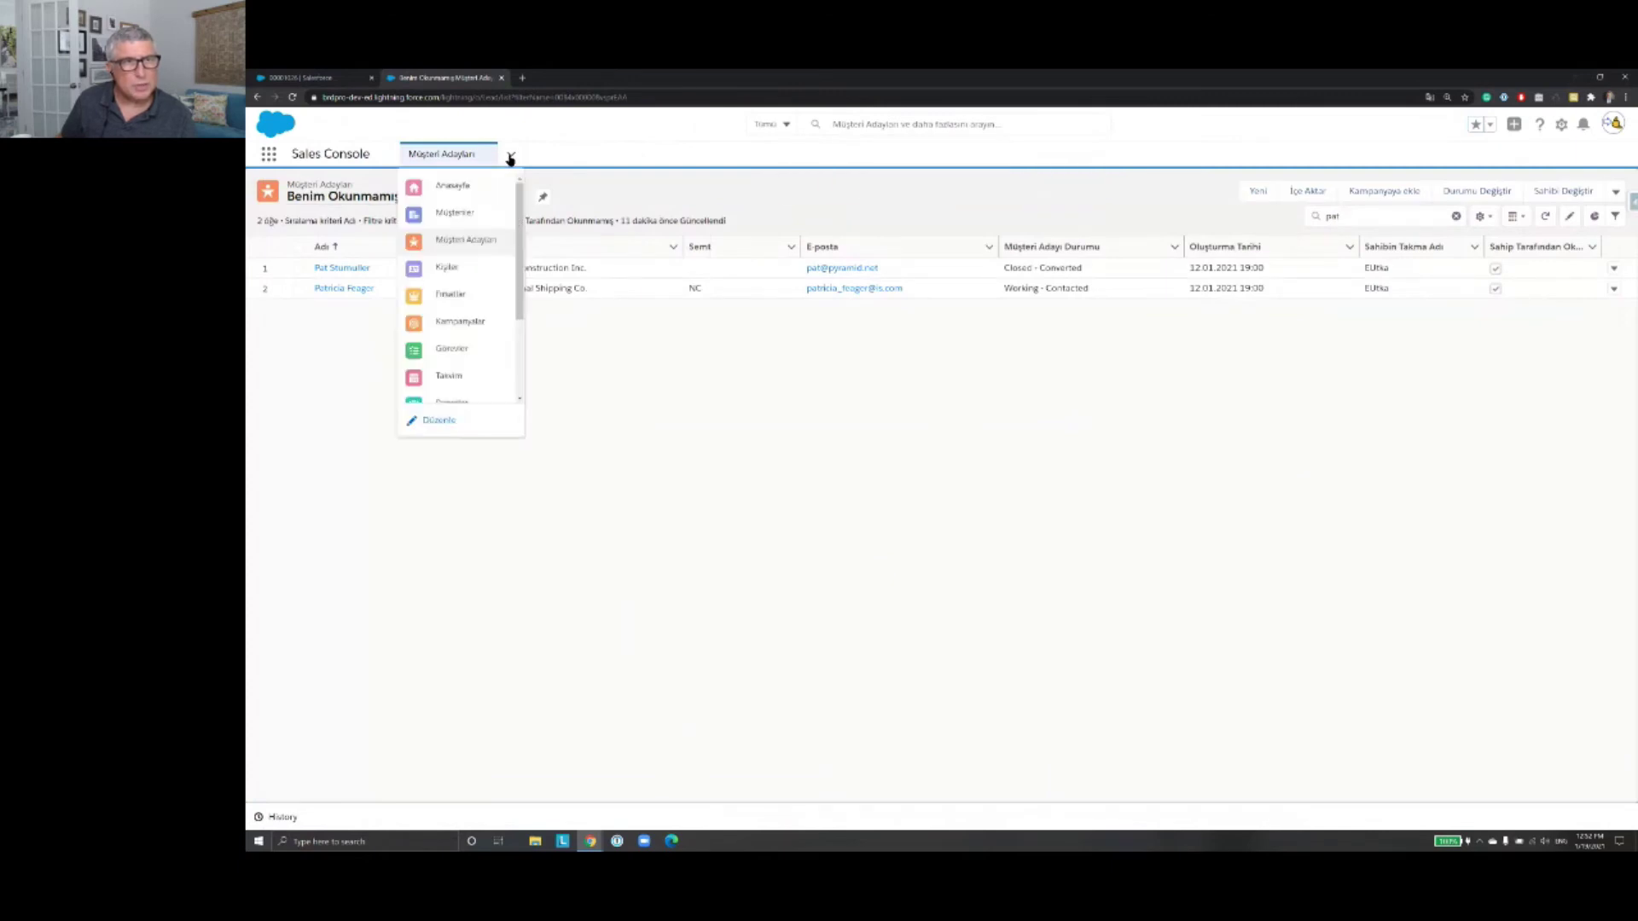
left_click(455, 212)
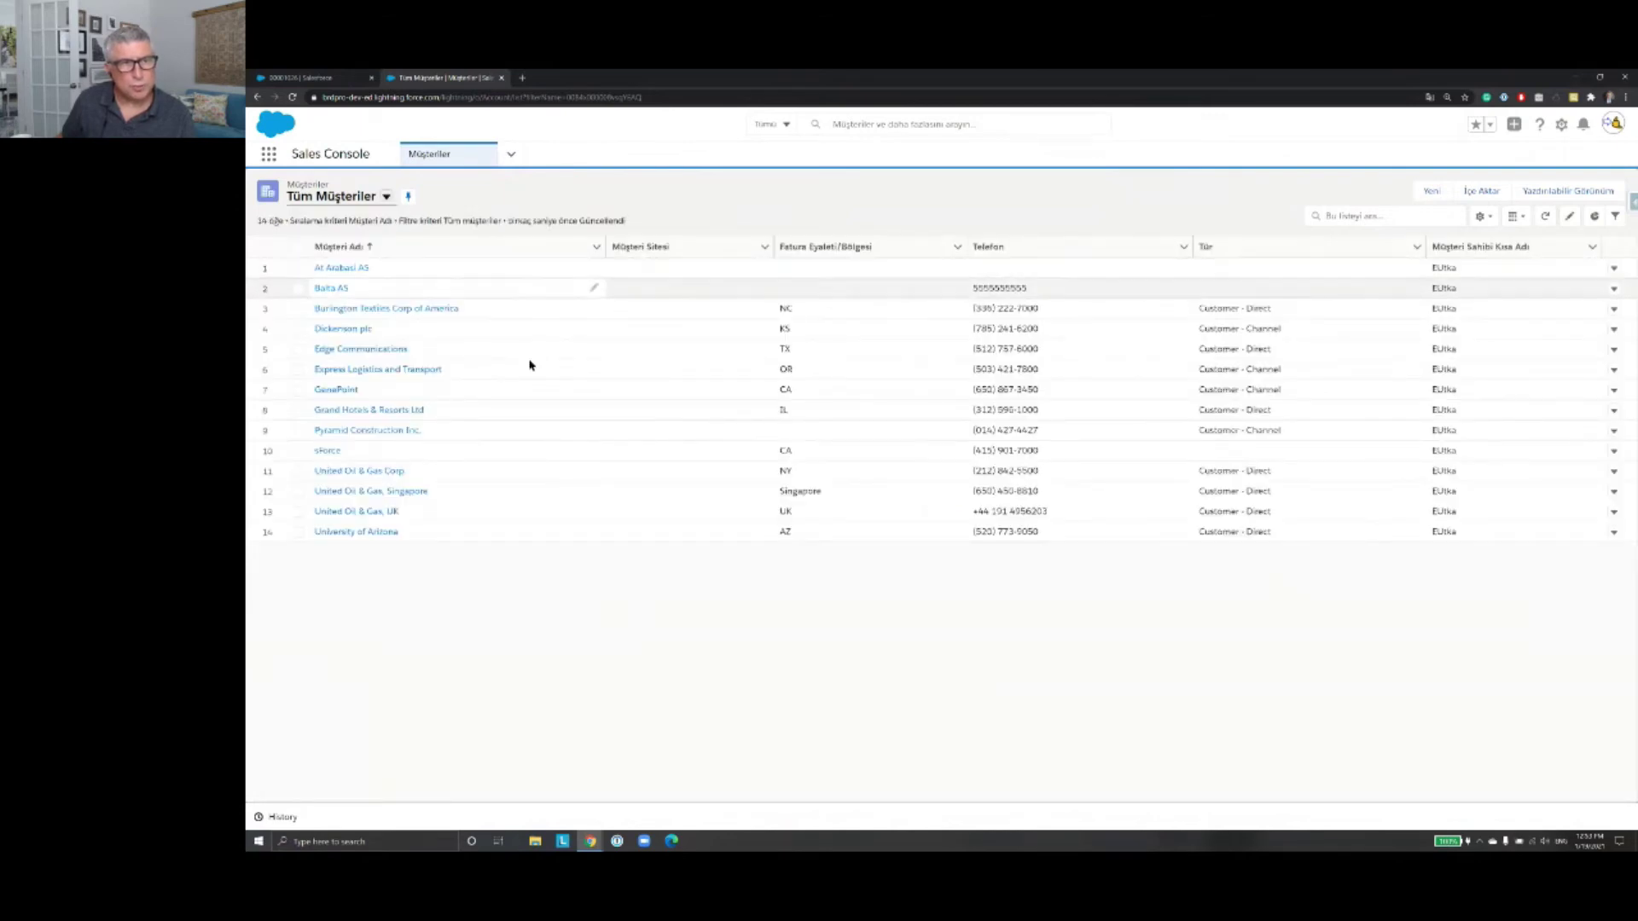
left_click(328, 290)
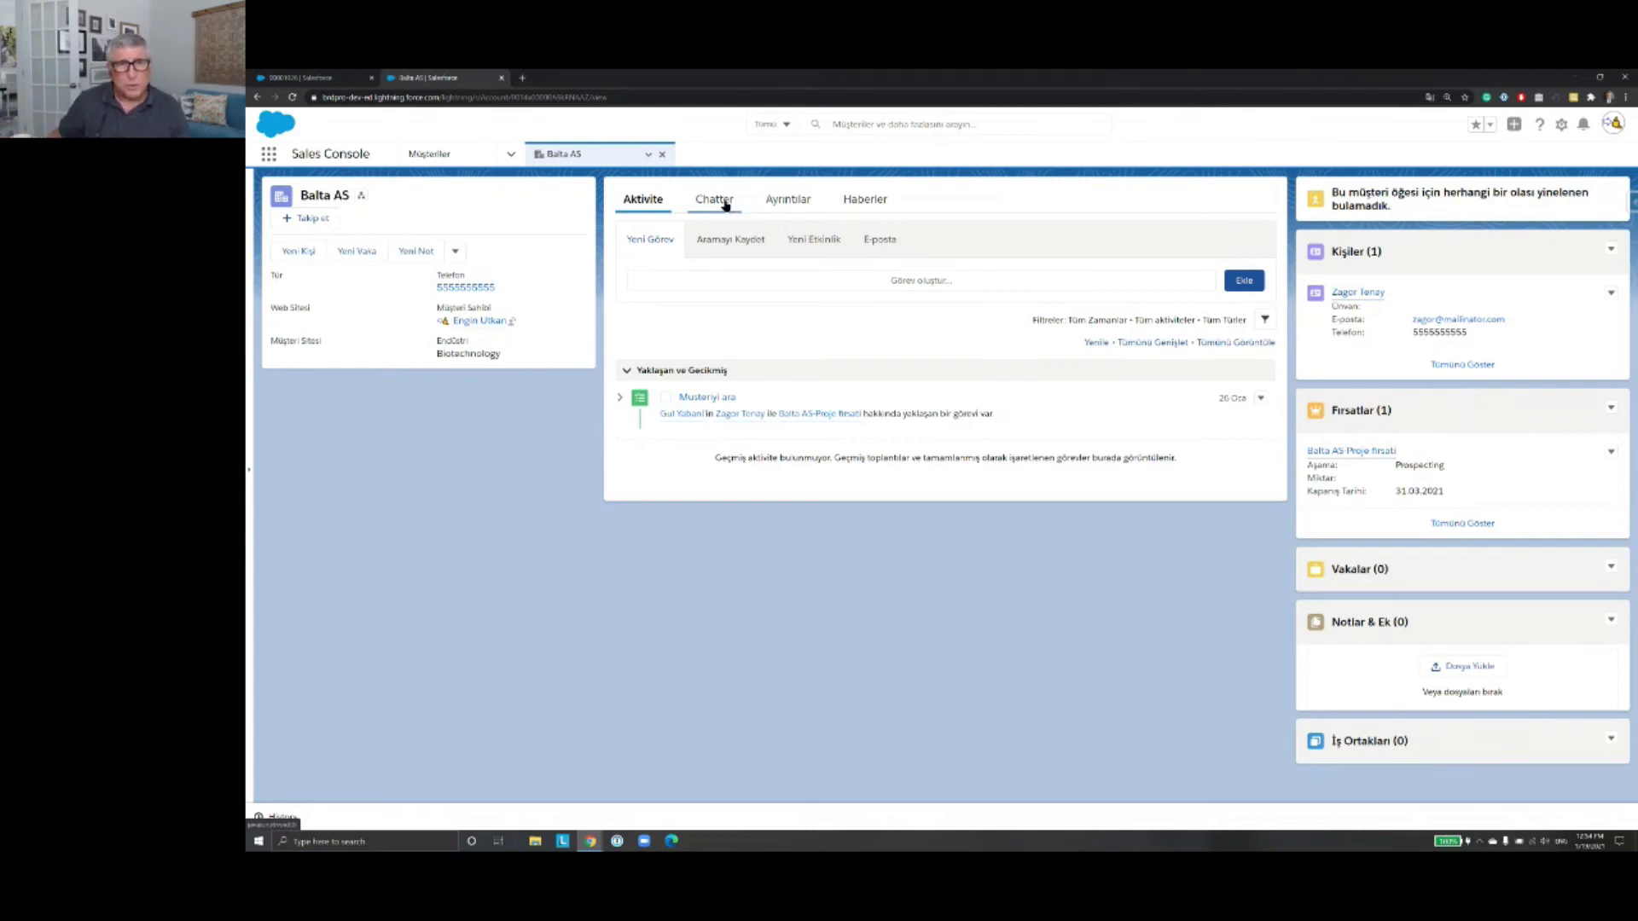
Step: Show the Chatter feed on the loaded Balta AS account page
left_click(726, 205)
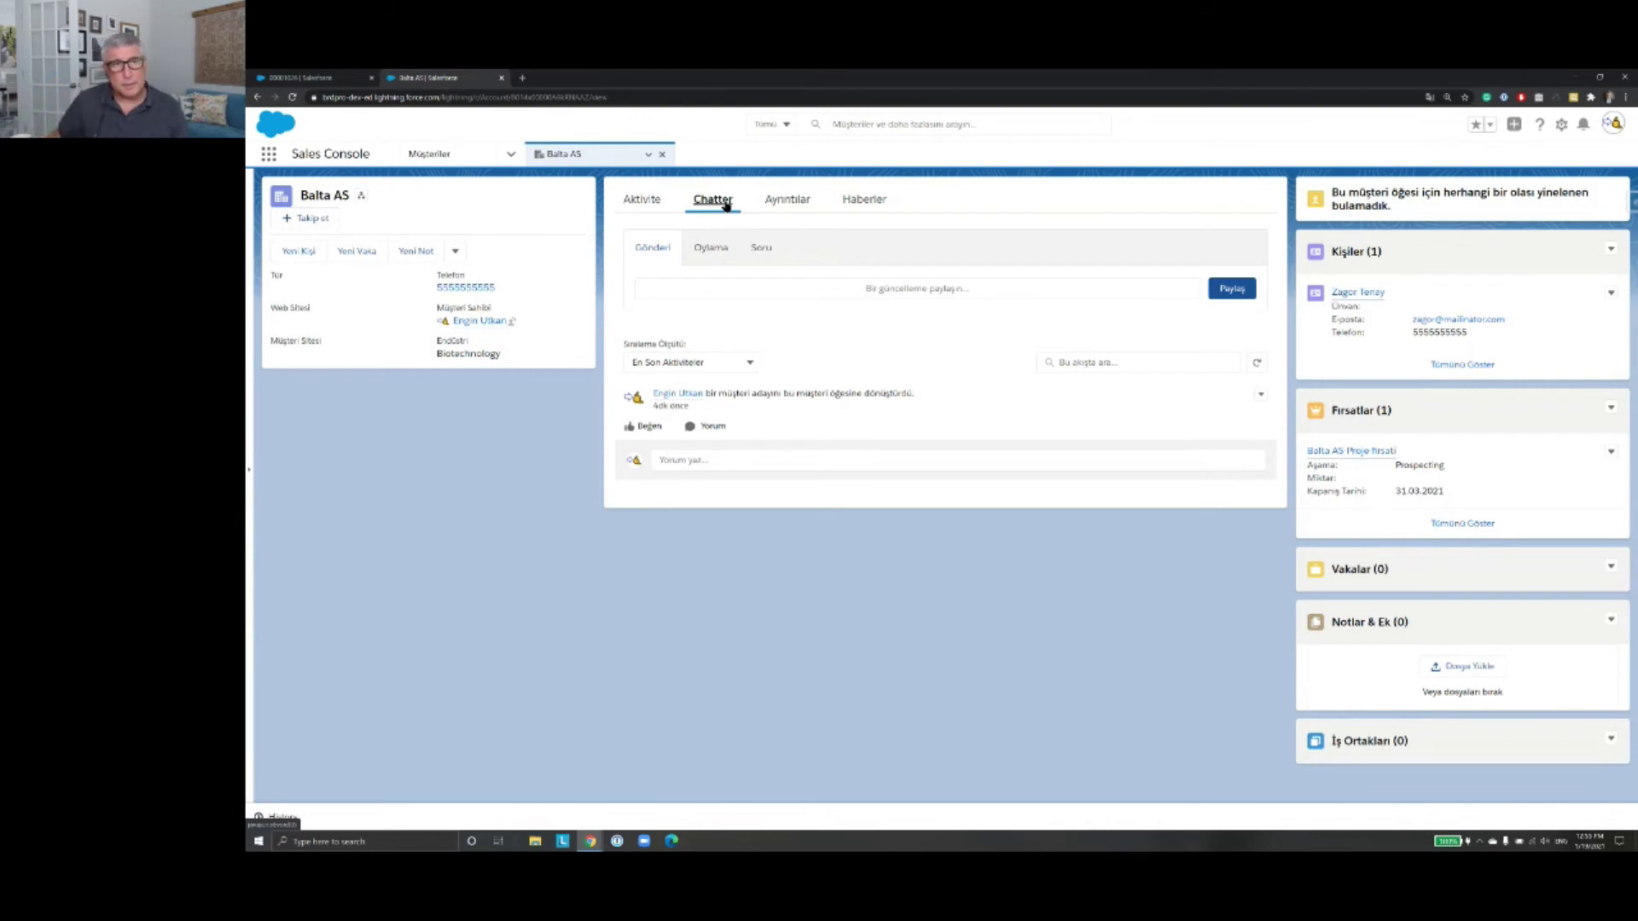
Step: View the Balta AS account's Ayrıntılar details, then its Haberler news section
left_click(800, 212)
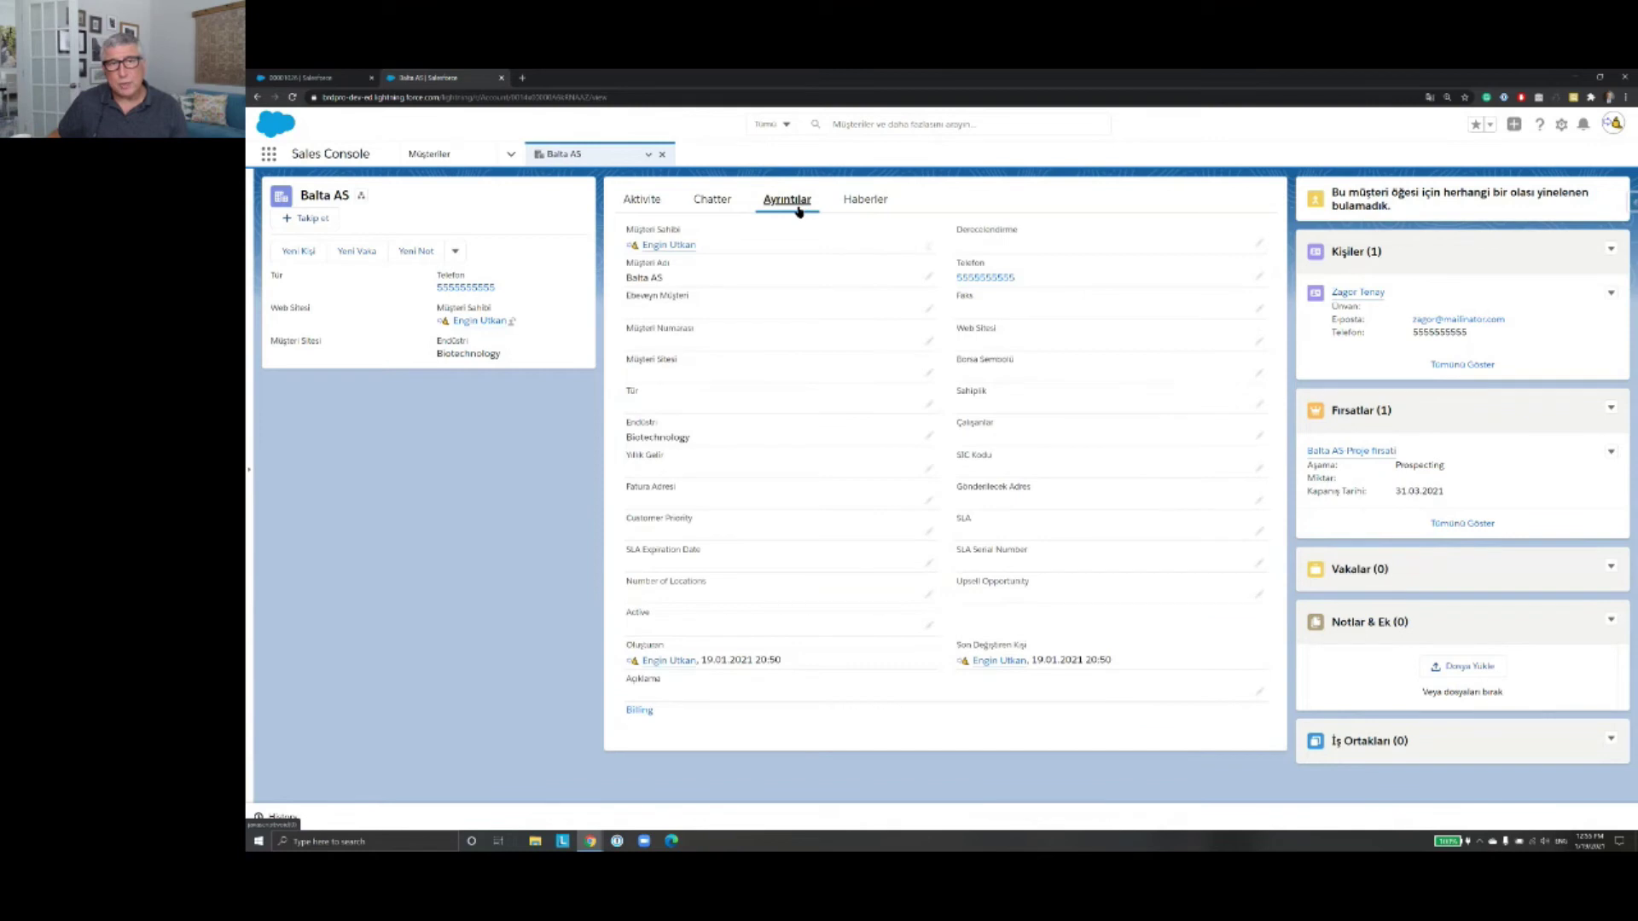
left_click(867, 210)
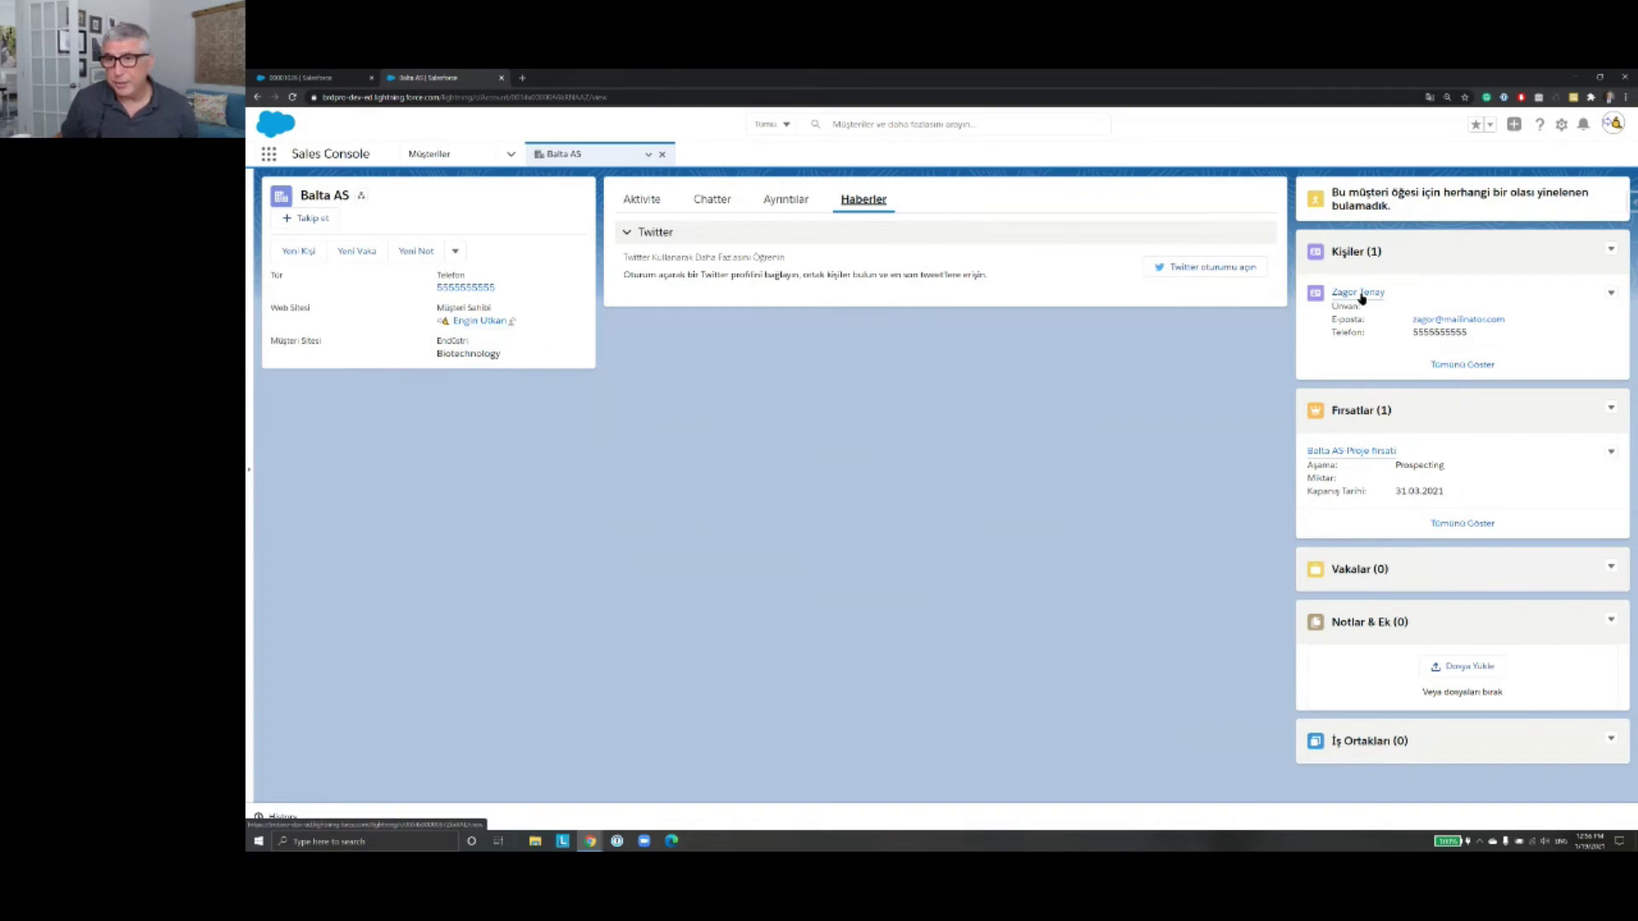
Step: Open the linked contact's record from the Balta AS account's Kişiler card
mouse_move(1362, 297)
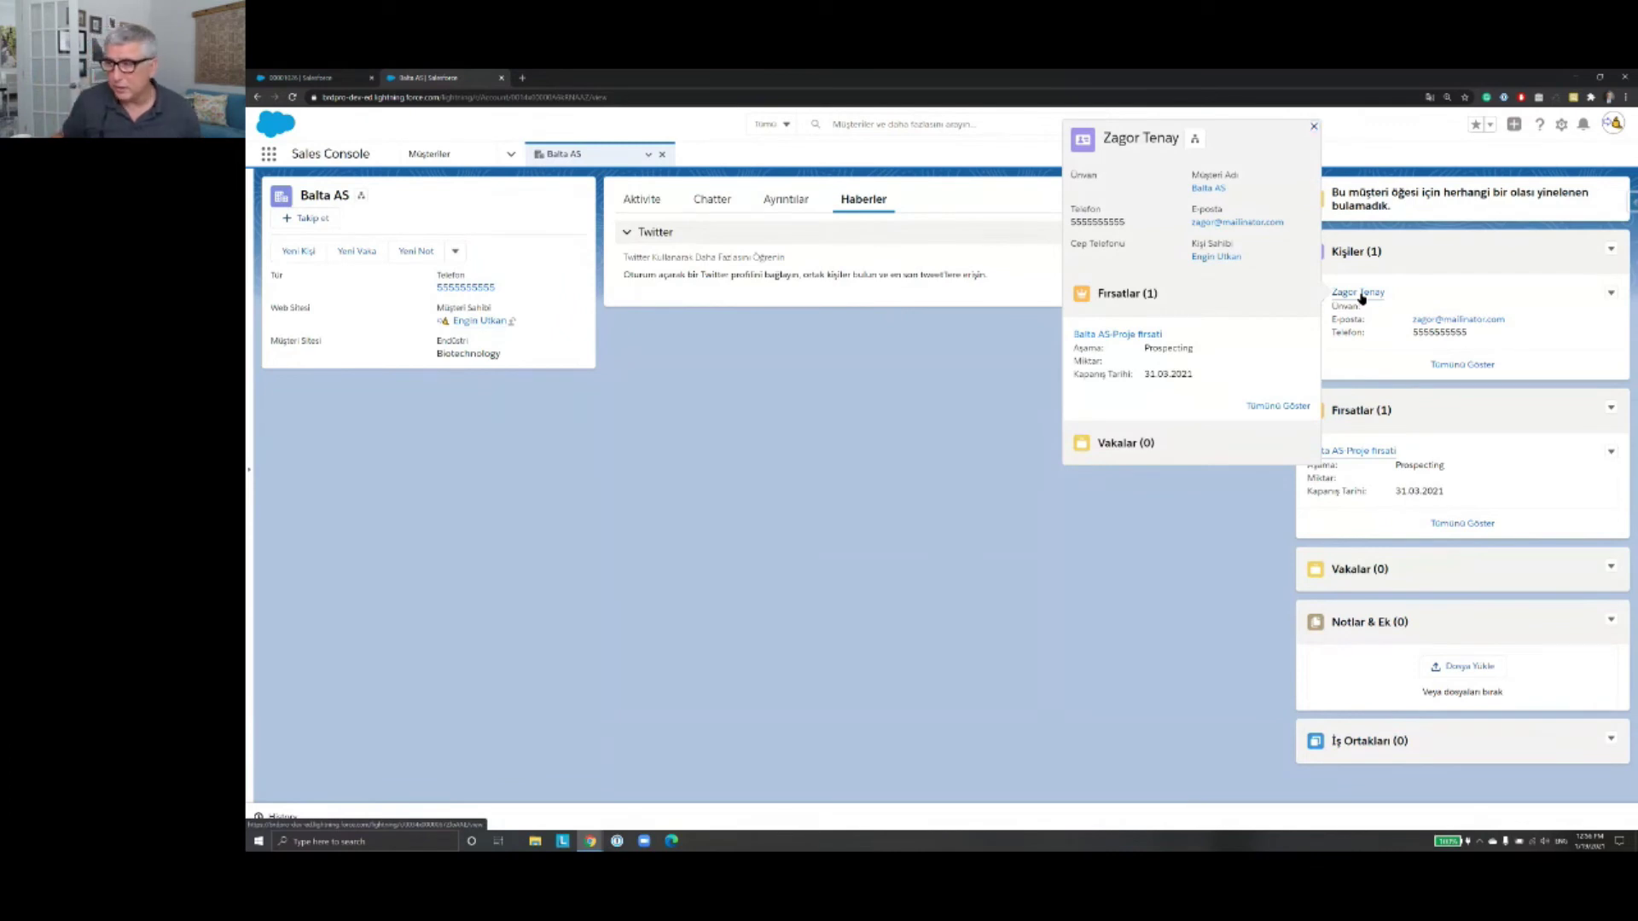
left_click(1362, 295)
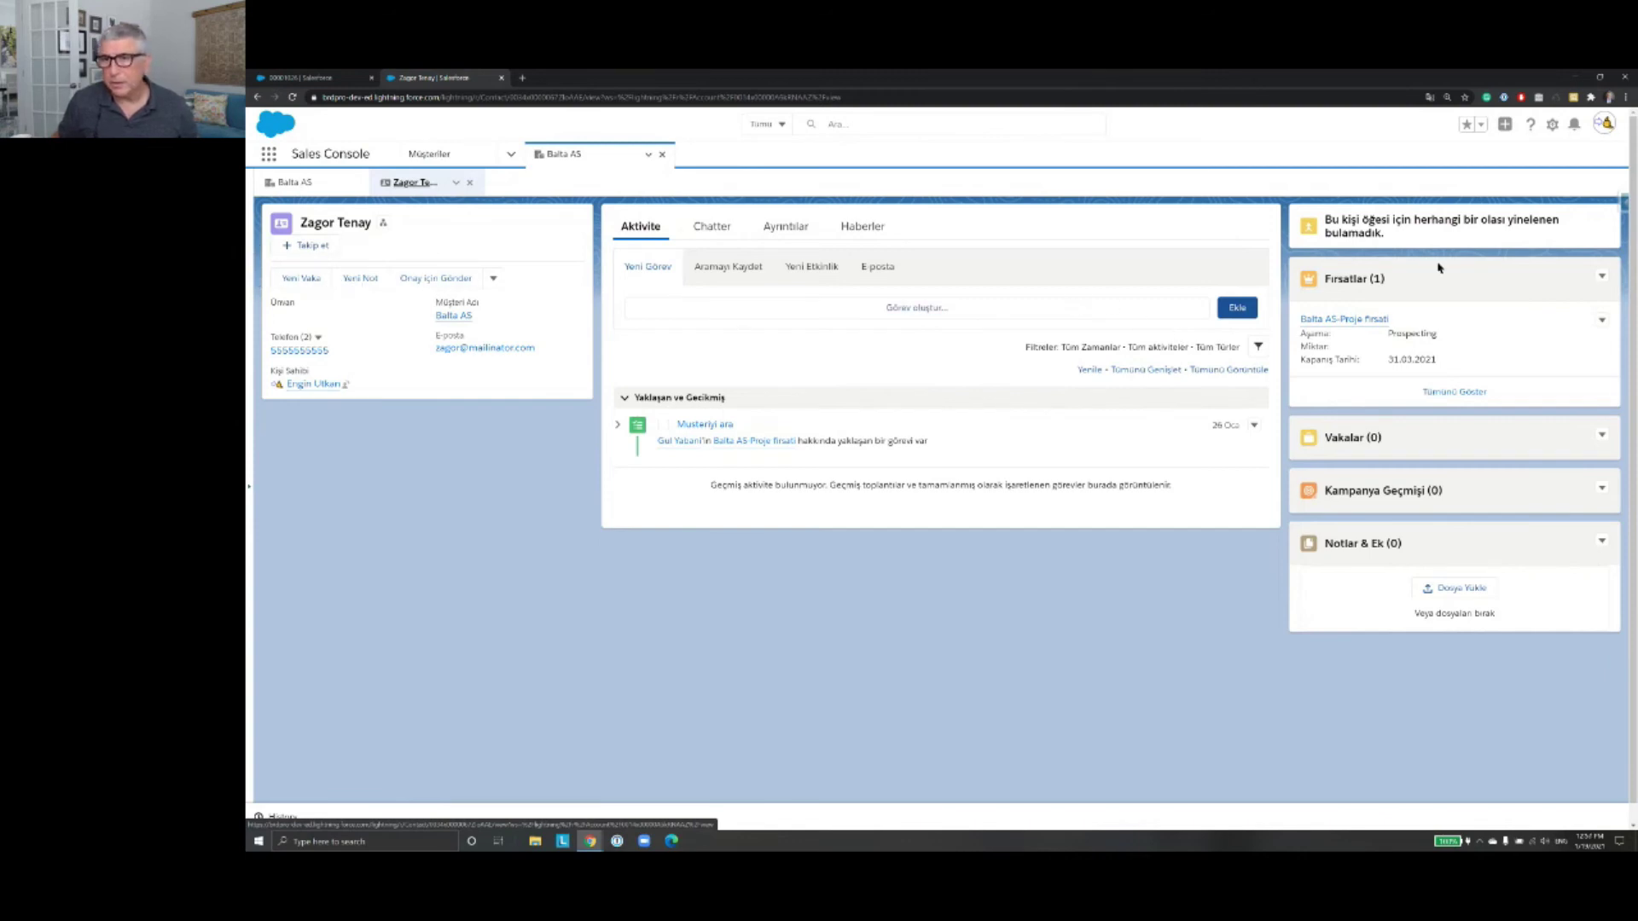
Step: Open Balta AS-Proje fırsatı from the contact's Fırsatlar card in a new subtab
mouse_move(1365, 325)
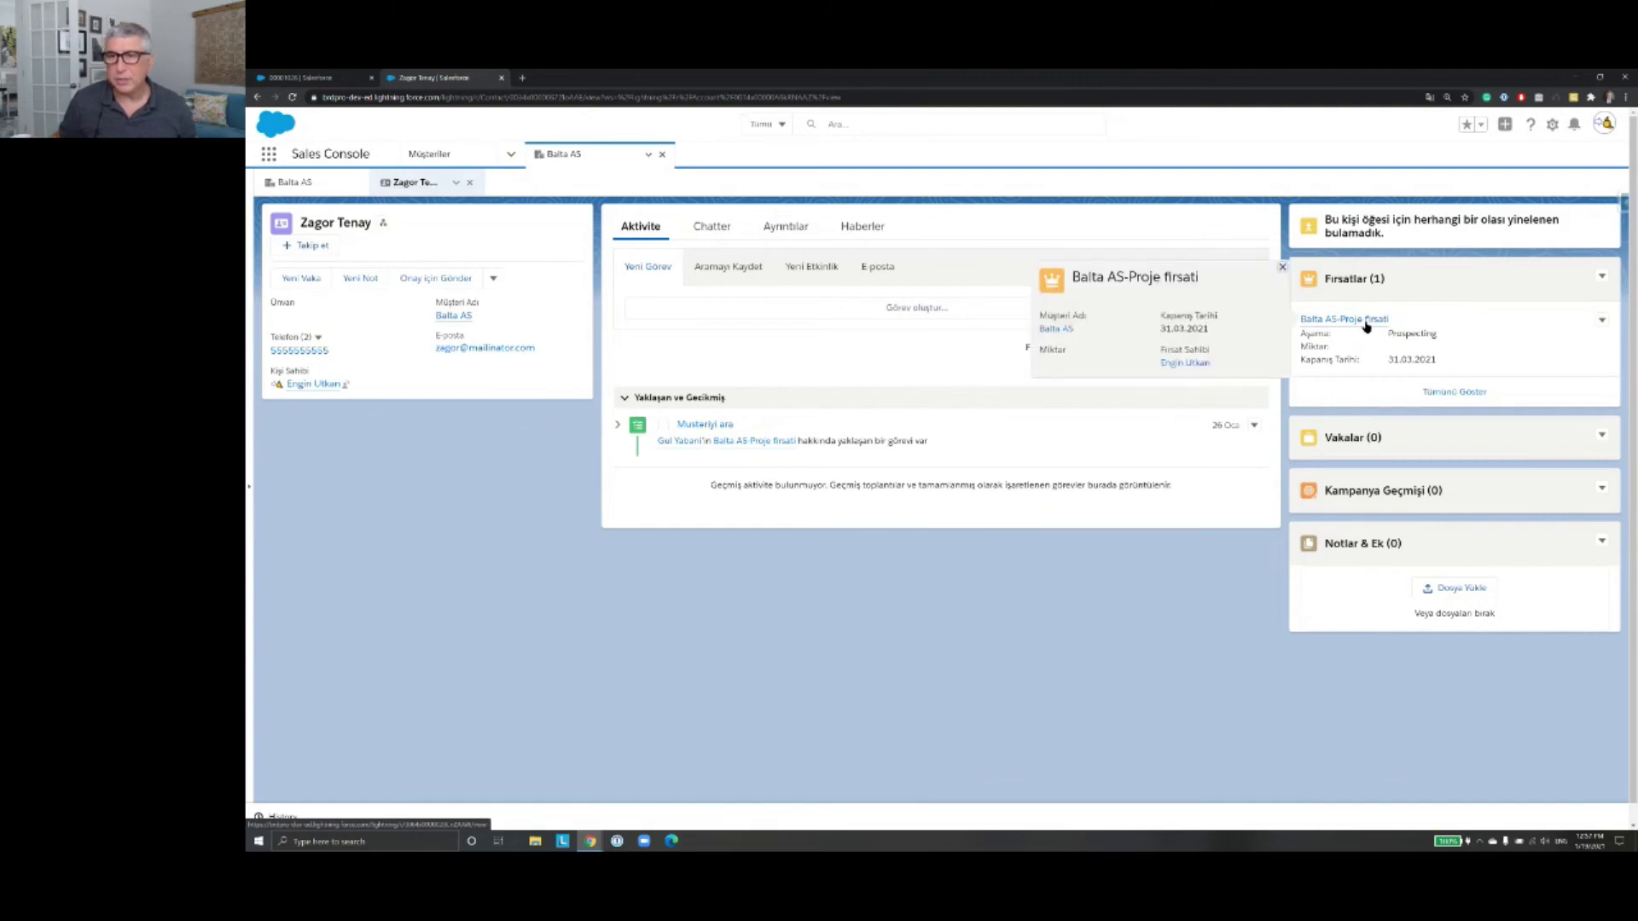
left_click(1321, 322)
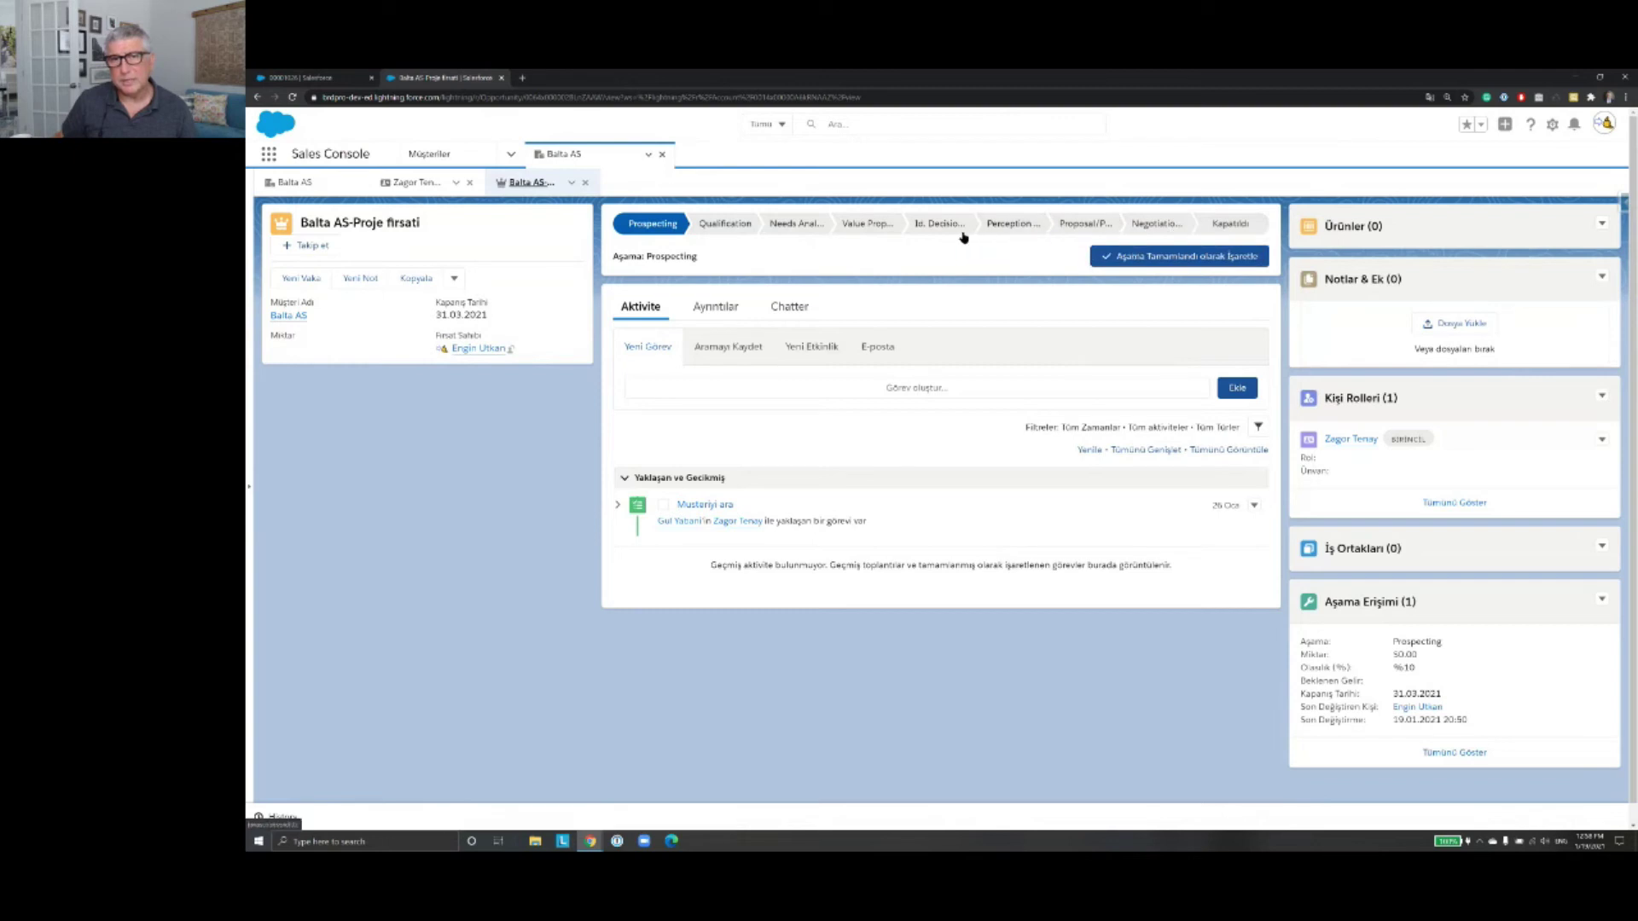
Step: Open the Balta AS-Proje fırsatı details for editing and check the Aşama choices, keeping Prospecting
left_click(725, 312)
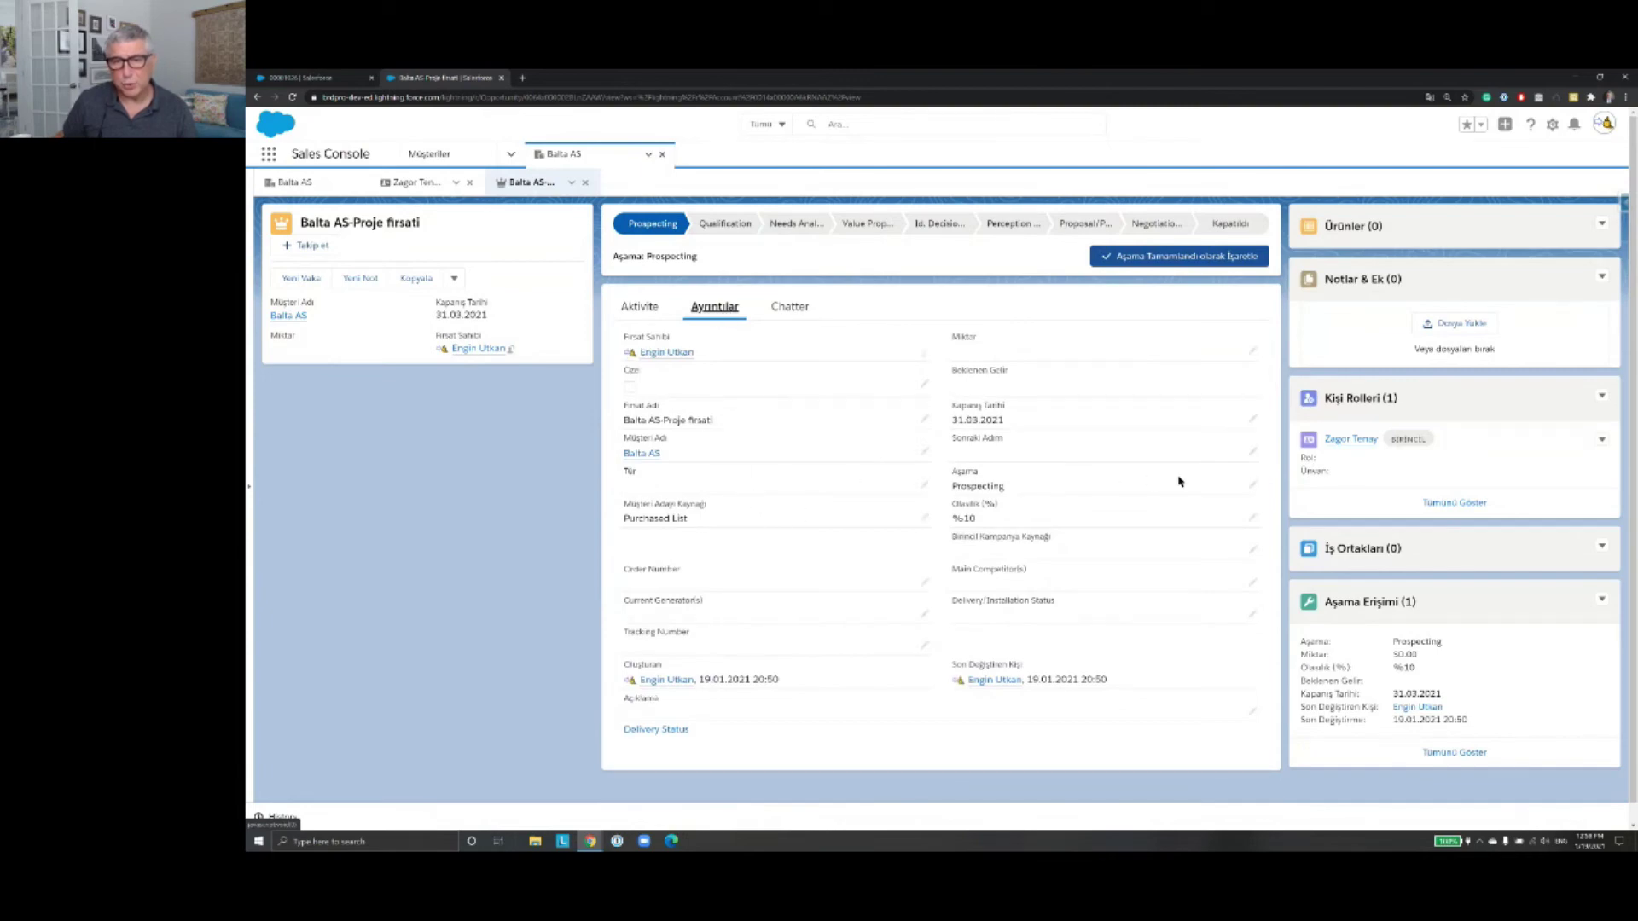
left_click(1251, 488)
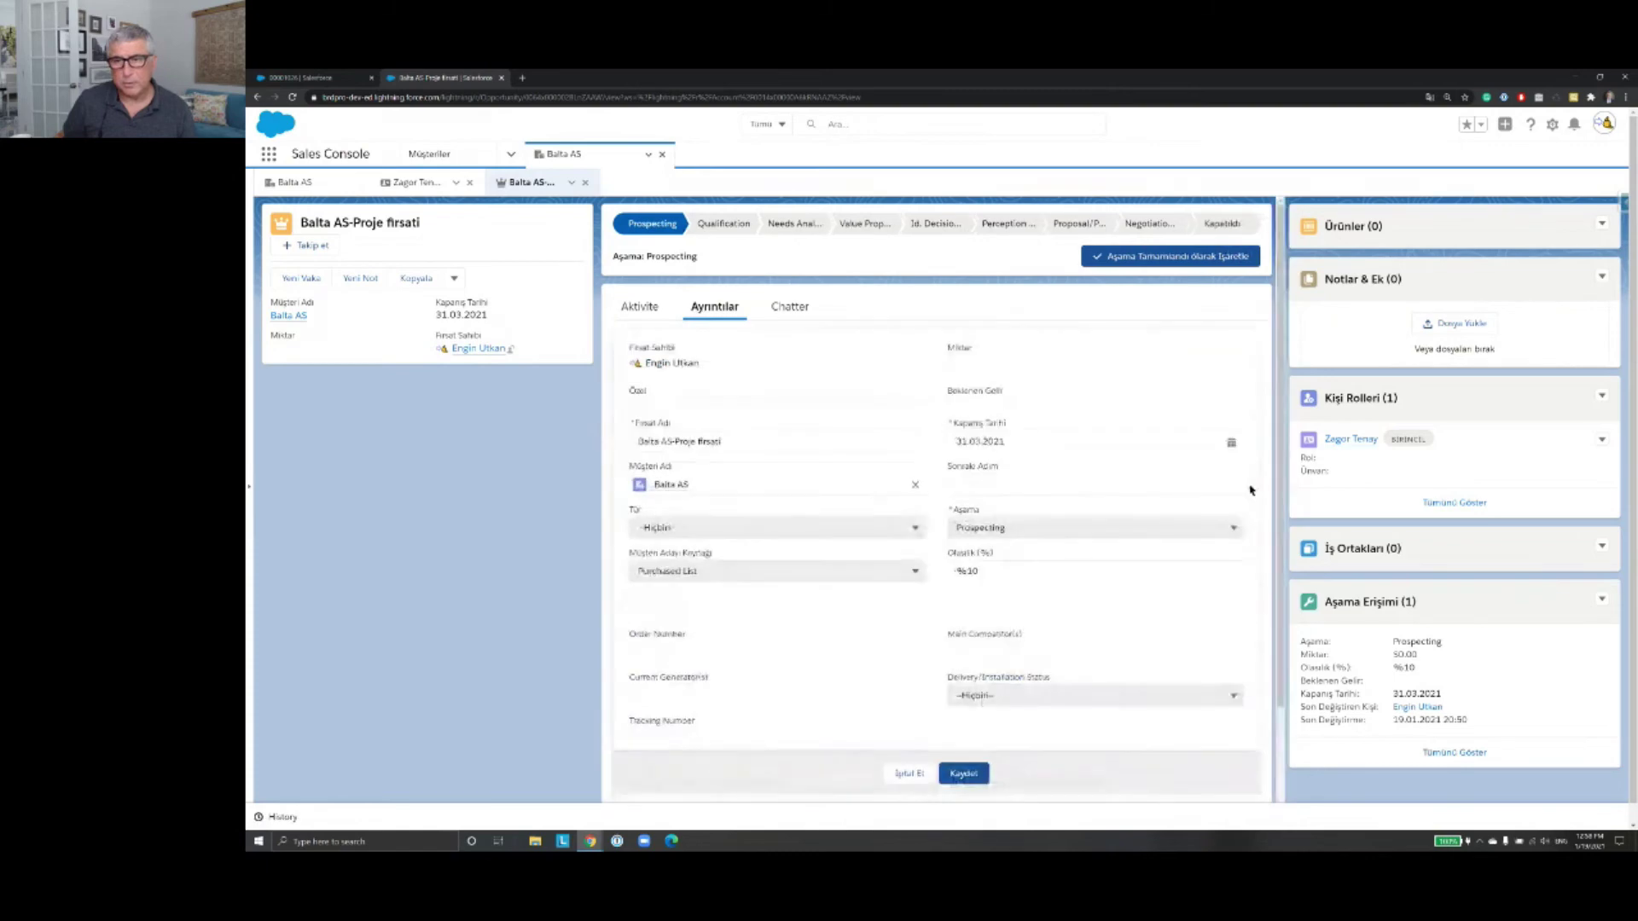
left_click(1233, 527)
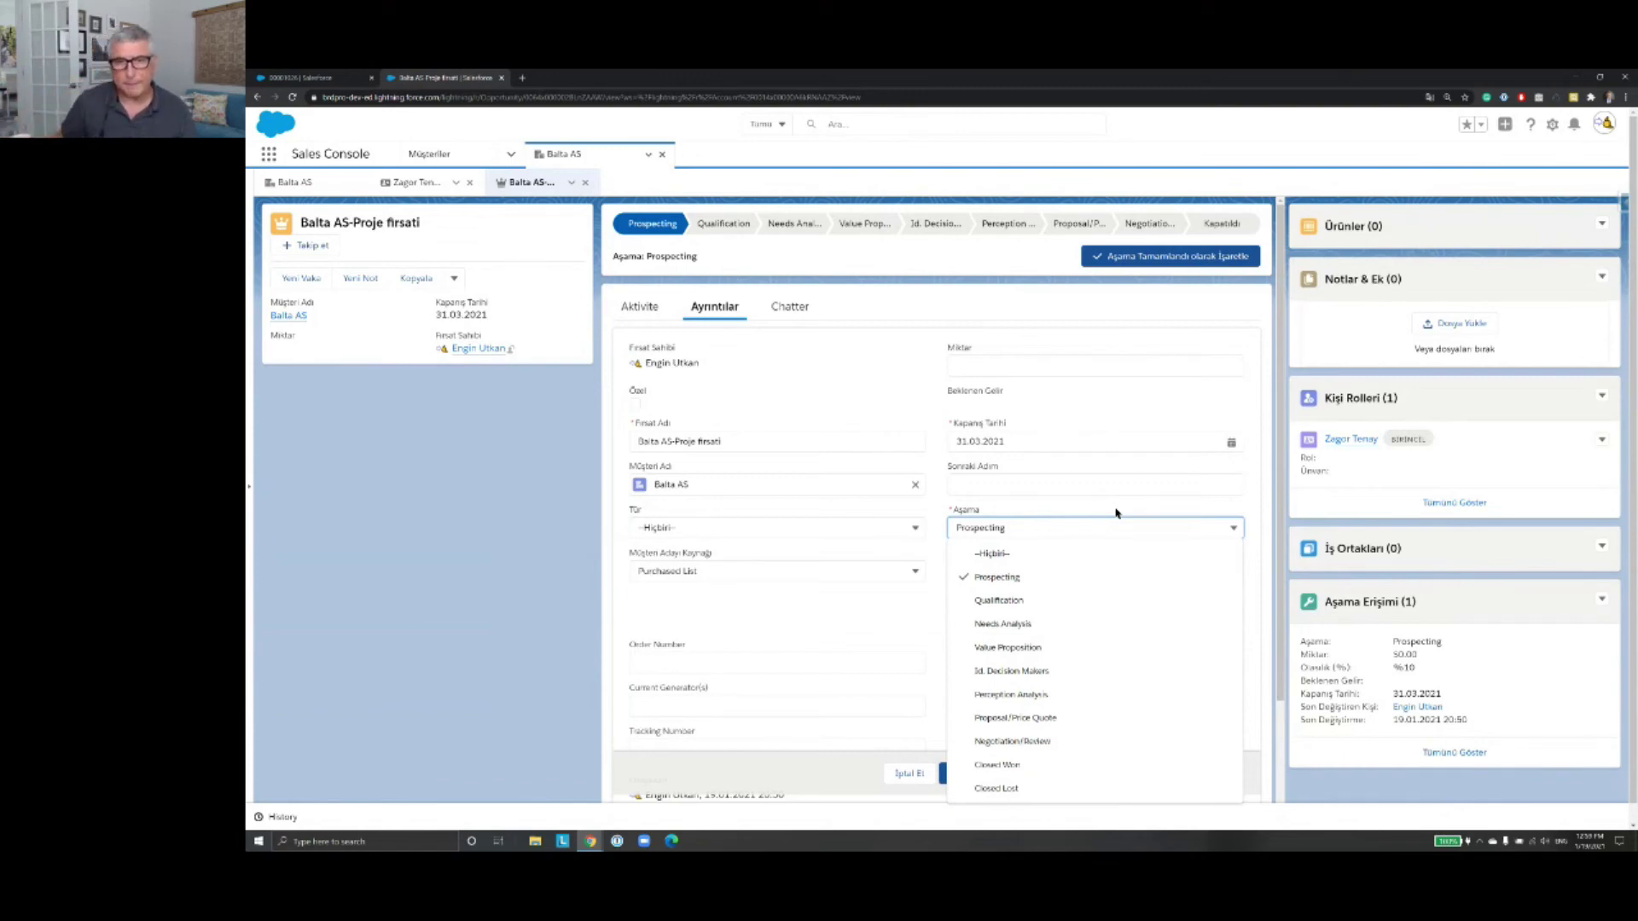
left_click(1115, 512)
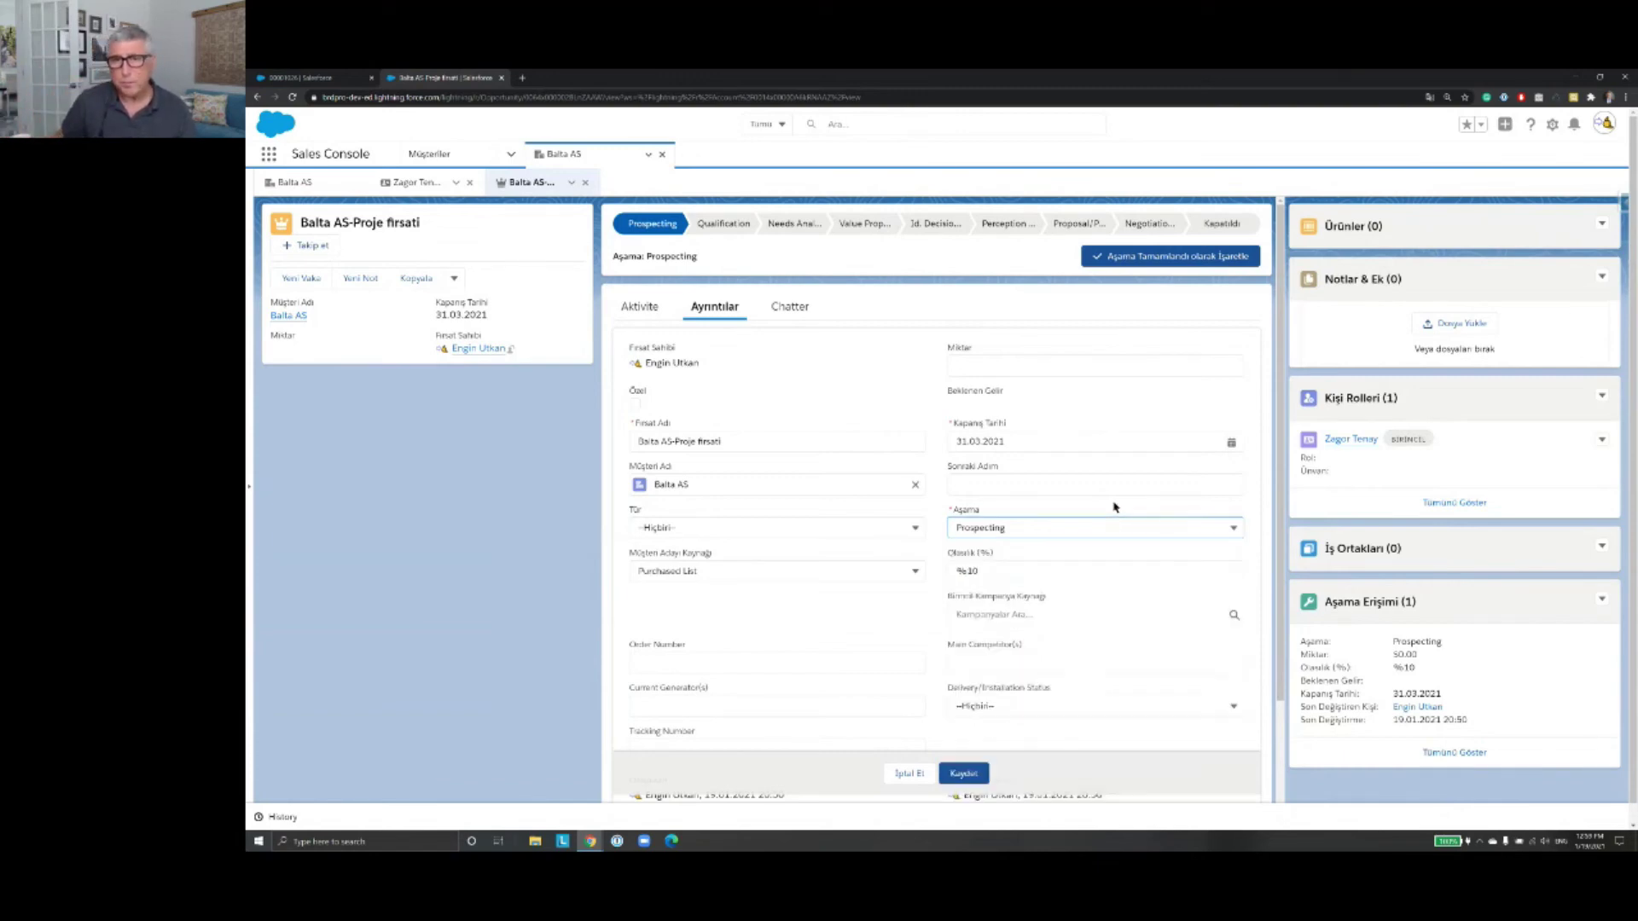
Step: Mark Qualification as the opportunity's current stage
left_click(733, 229)
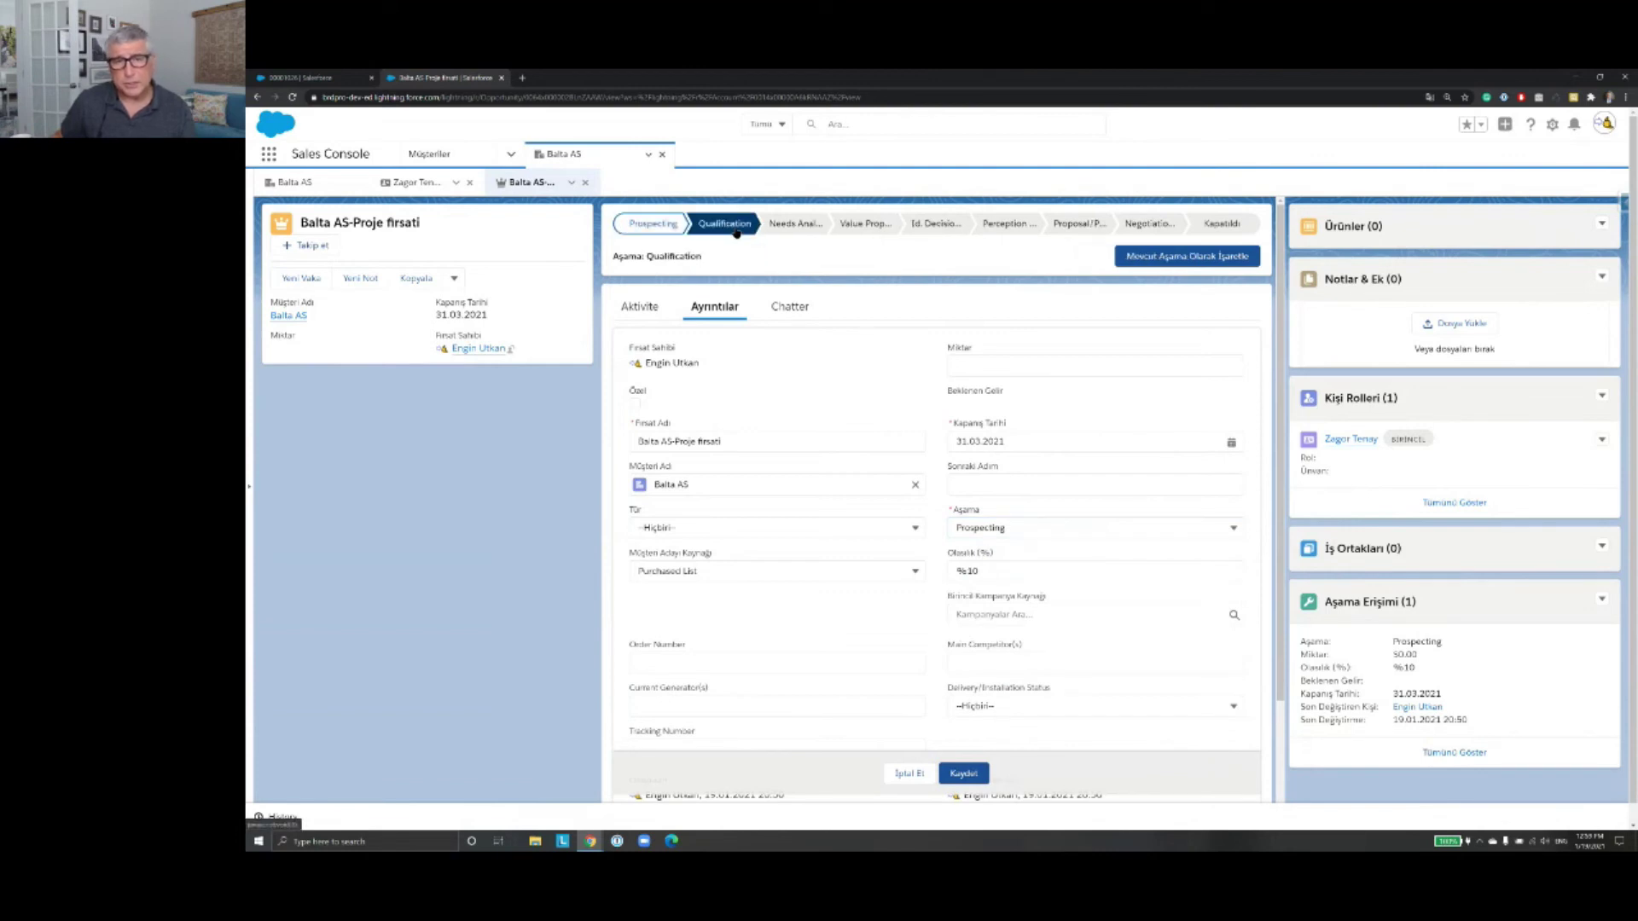
left_click(1143, 260)
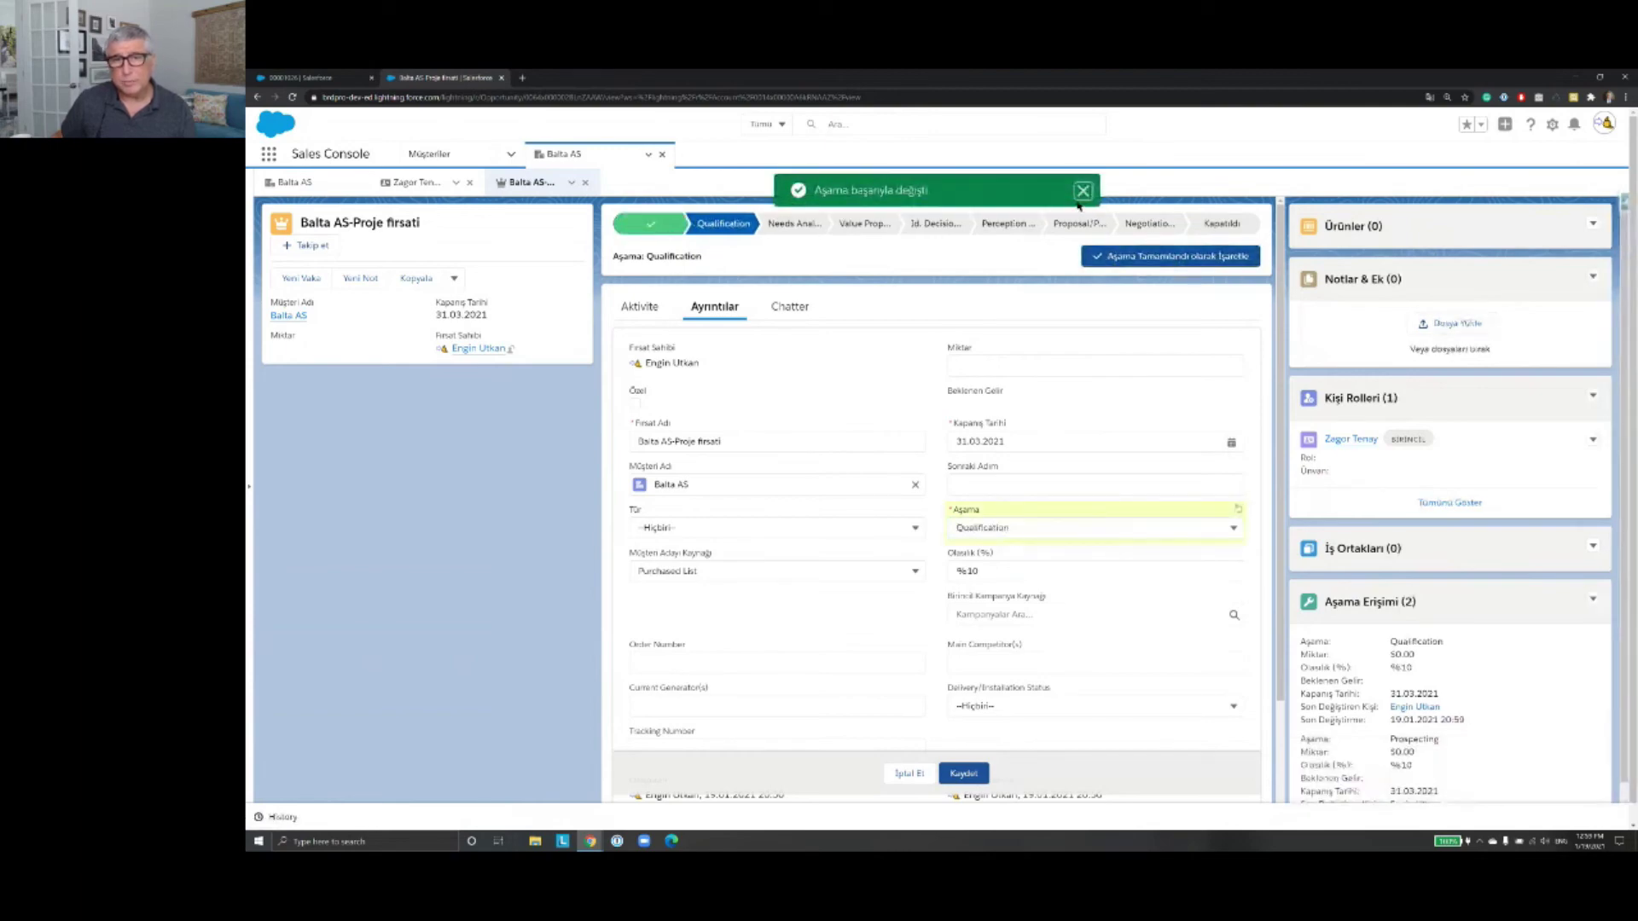
left_click(1081, 192)
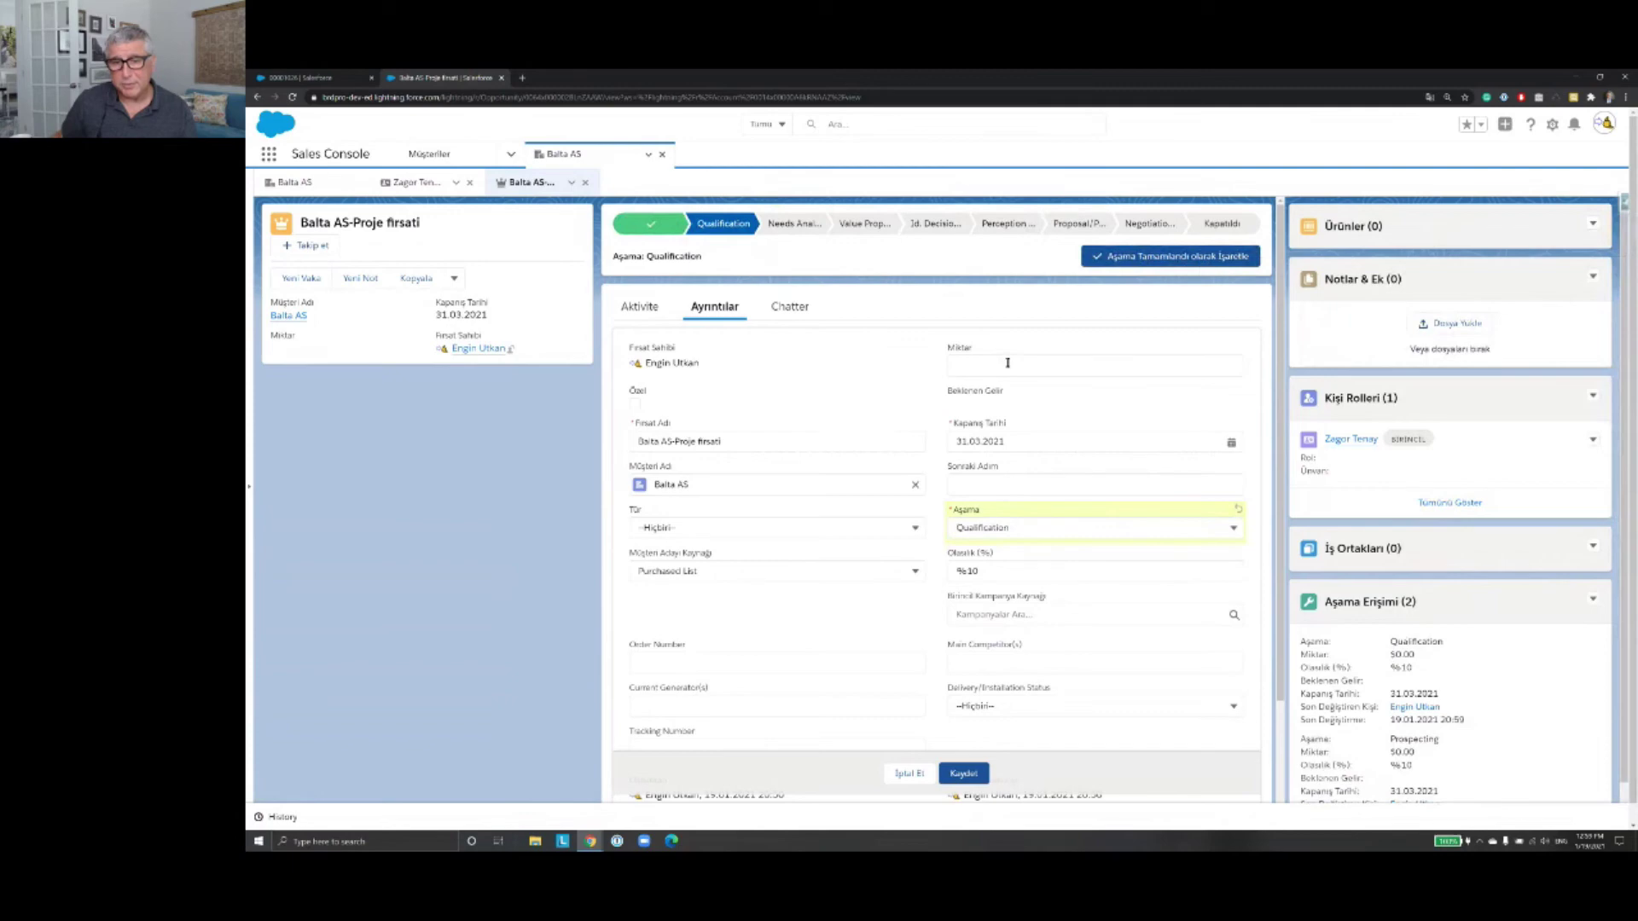
Step: Enter an amount of 10000 and save, giving $1,000.00 expected revenue
scroll(1008, 362, "down", 2)
scroll(1007, 342, "up", 1)
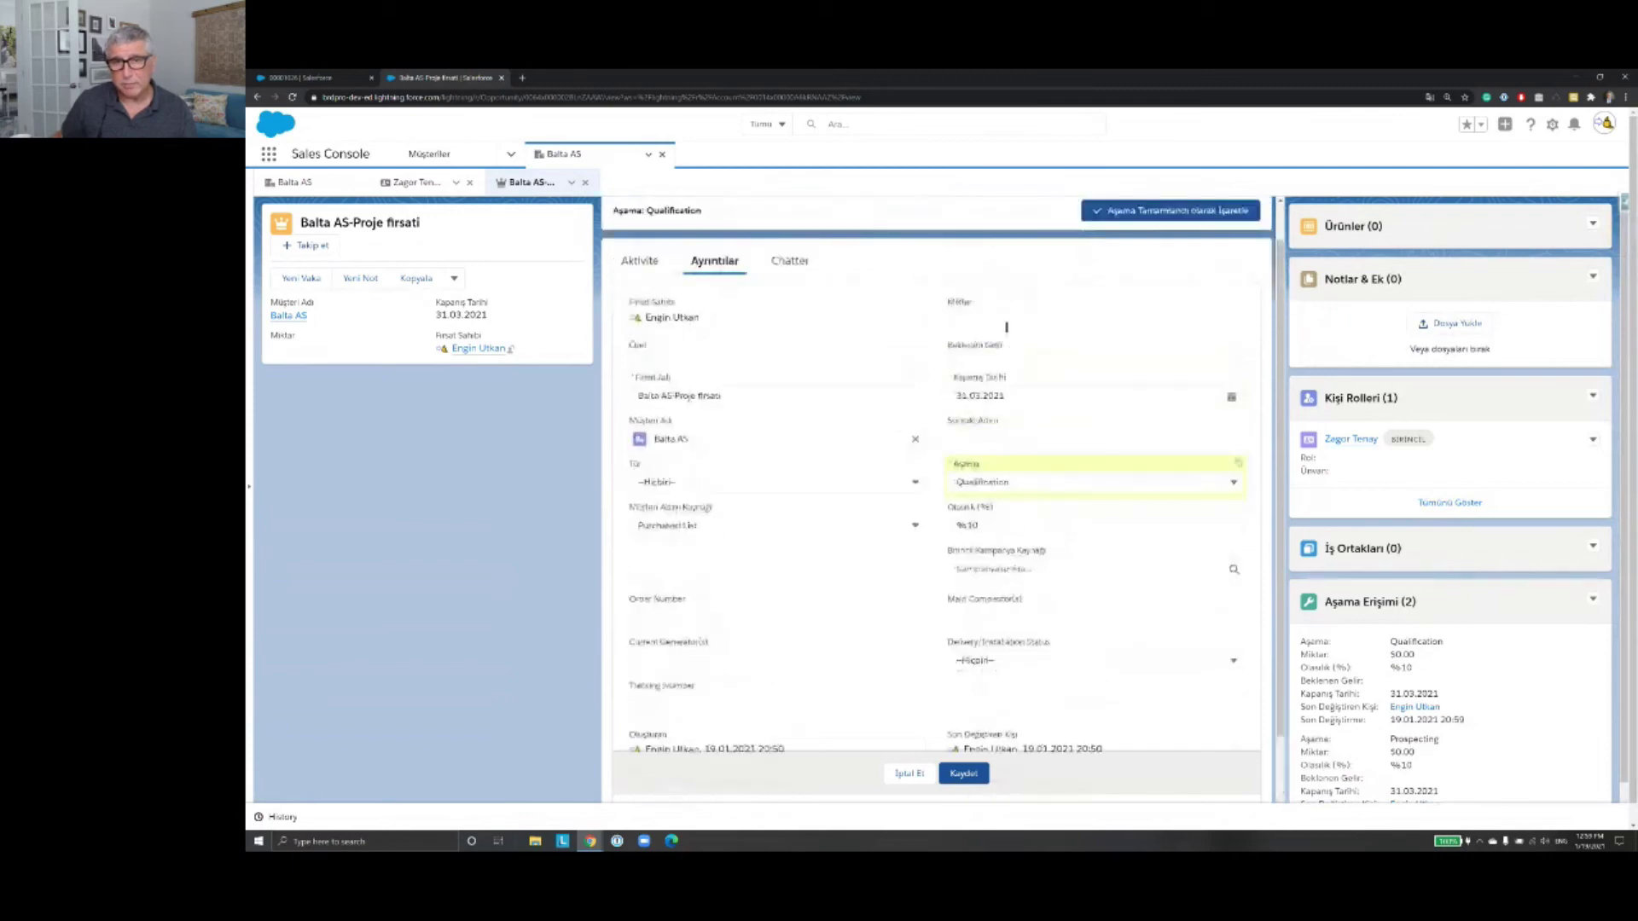
left_click(1006, 324)
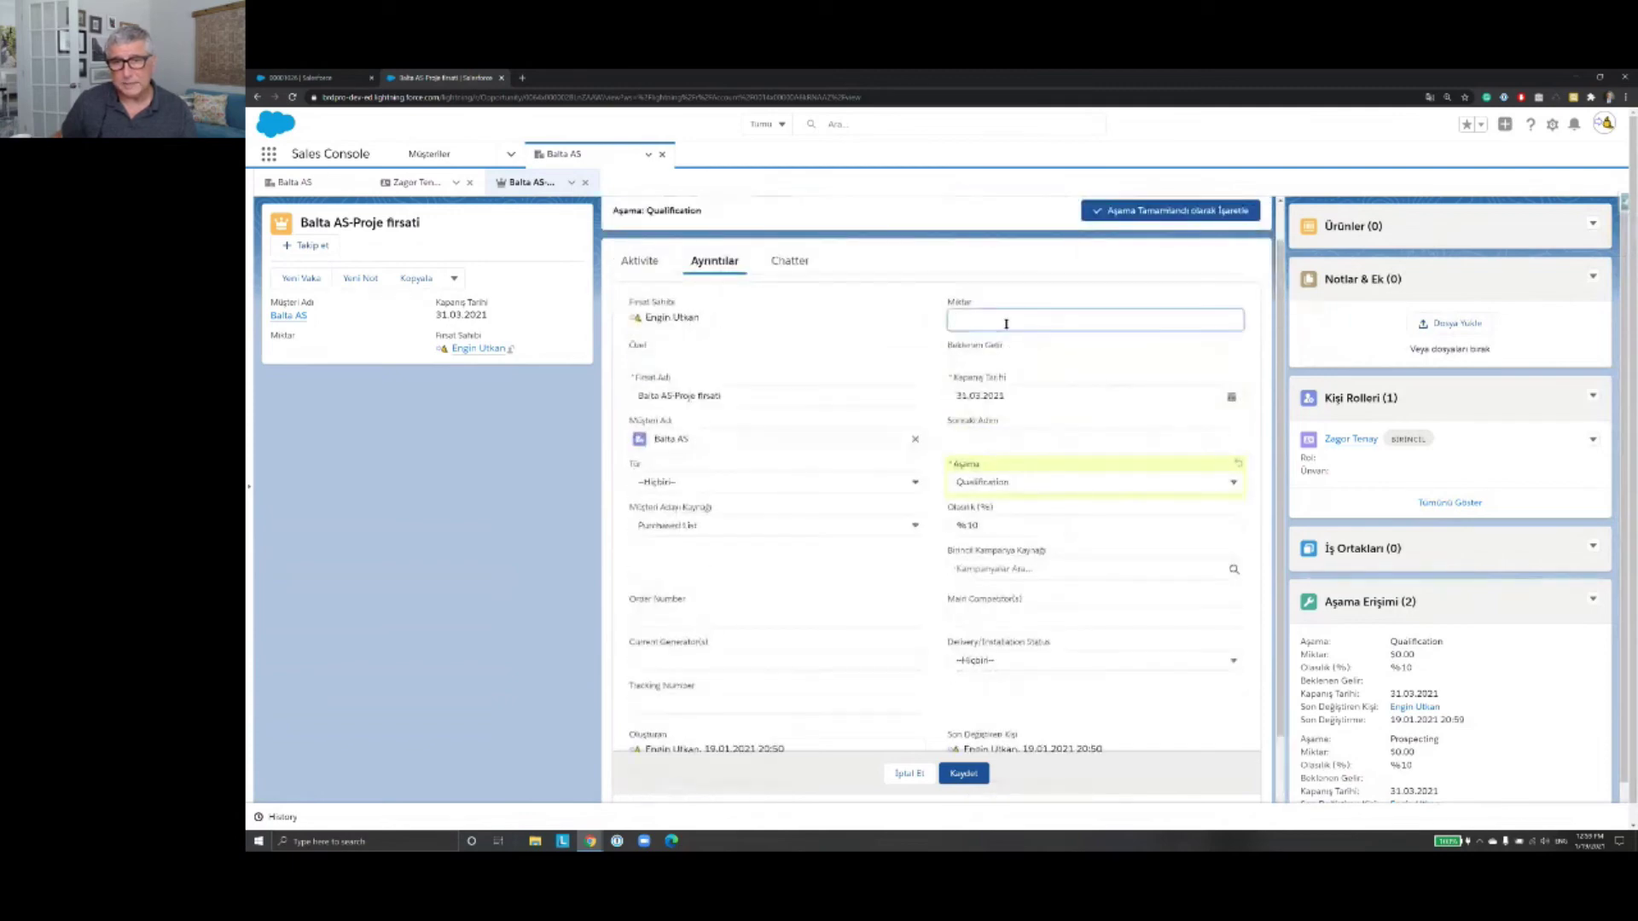
type("10")
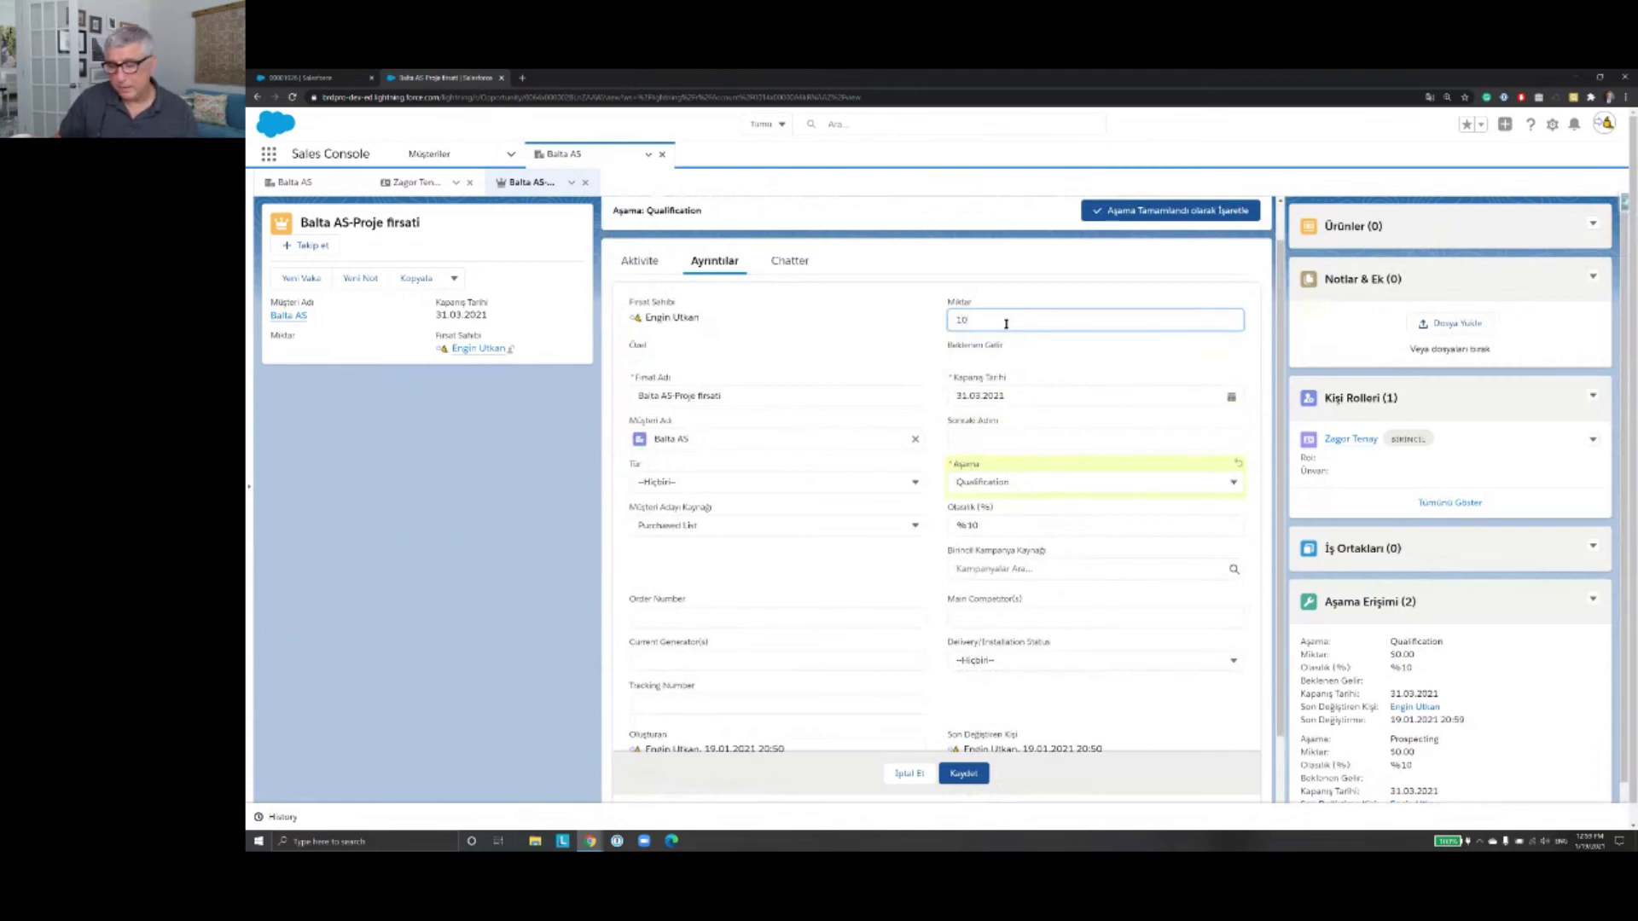
type("000")
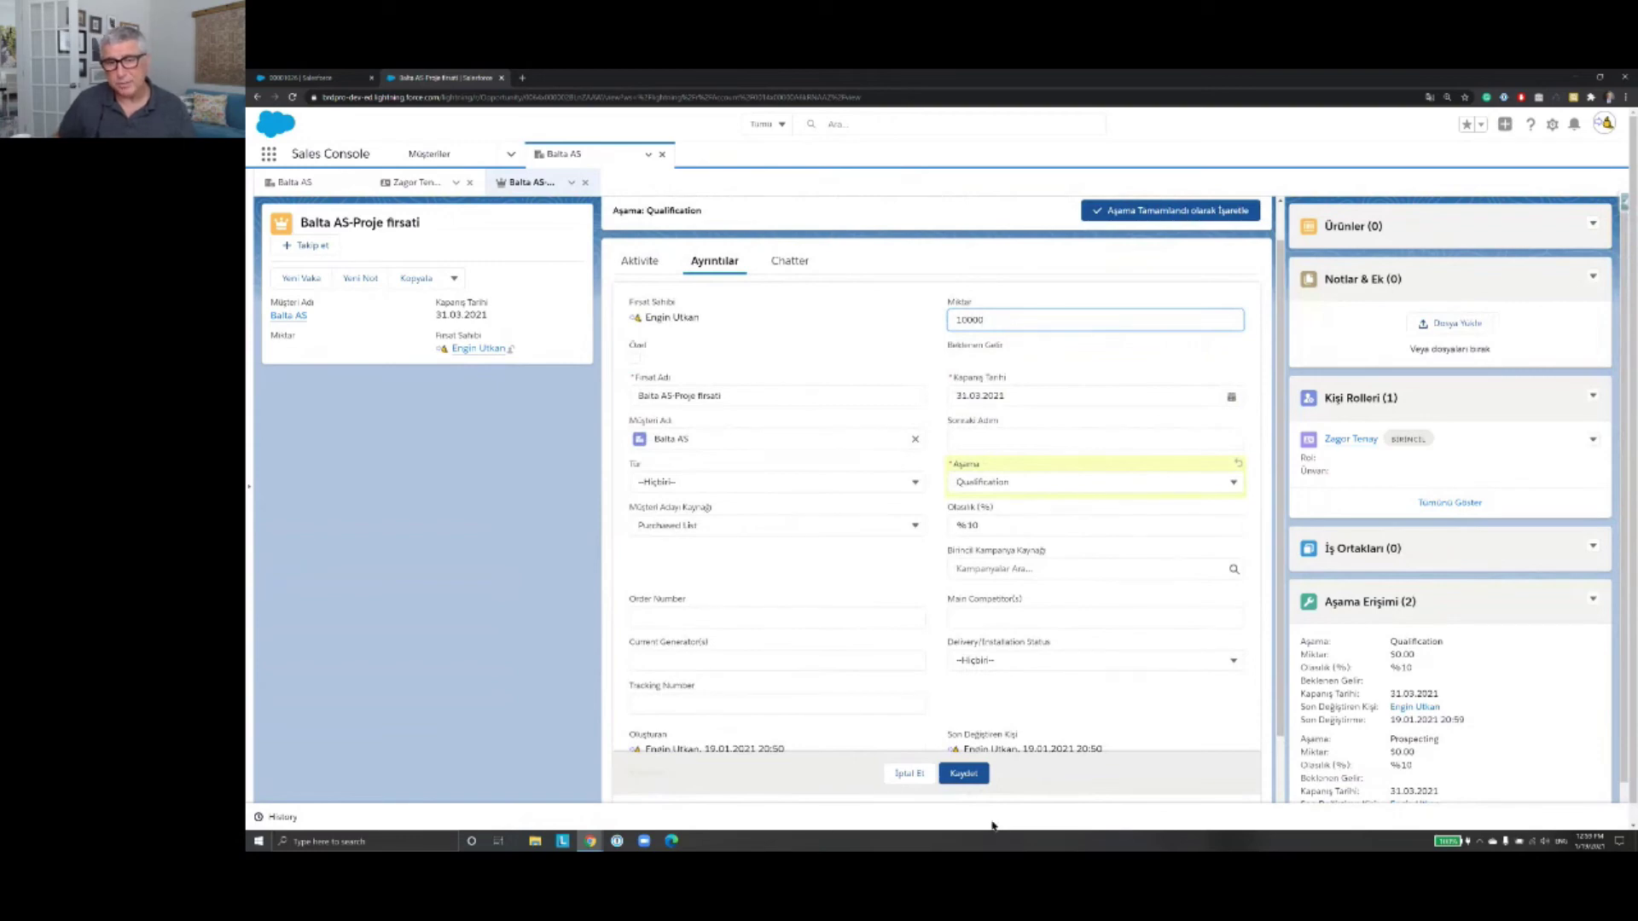
left_click(974, 777)
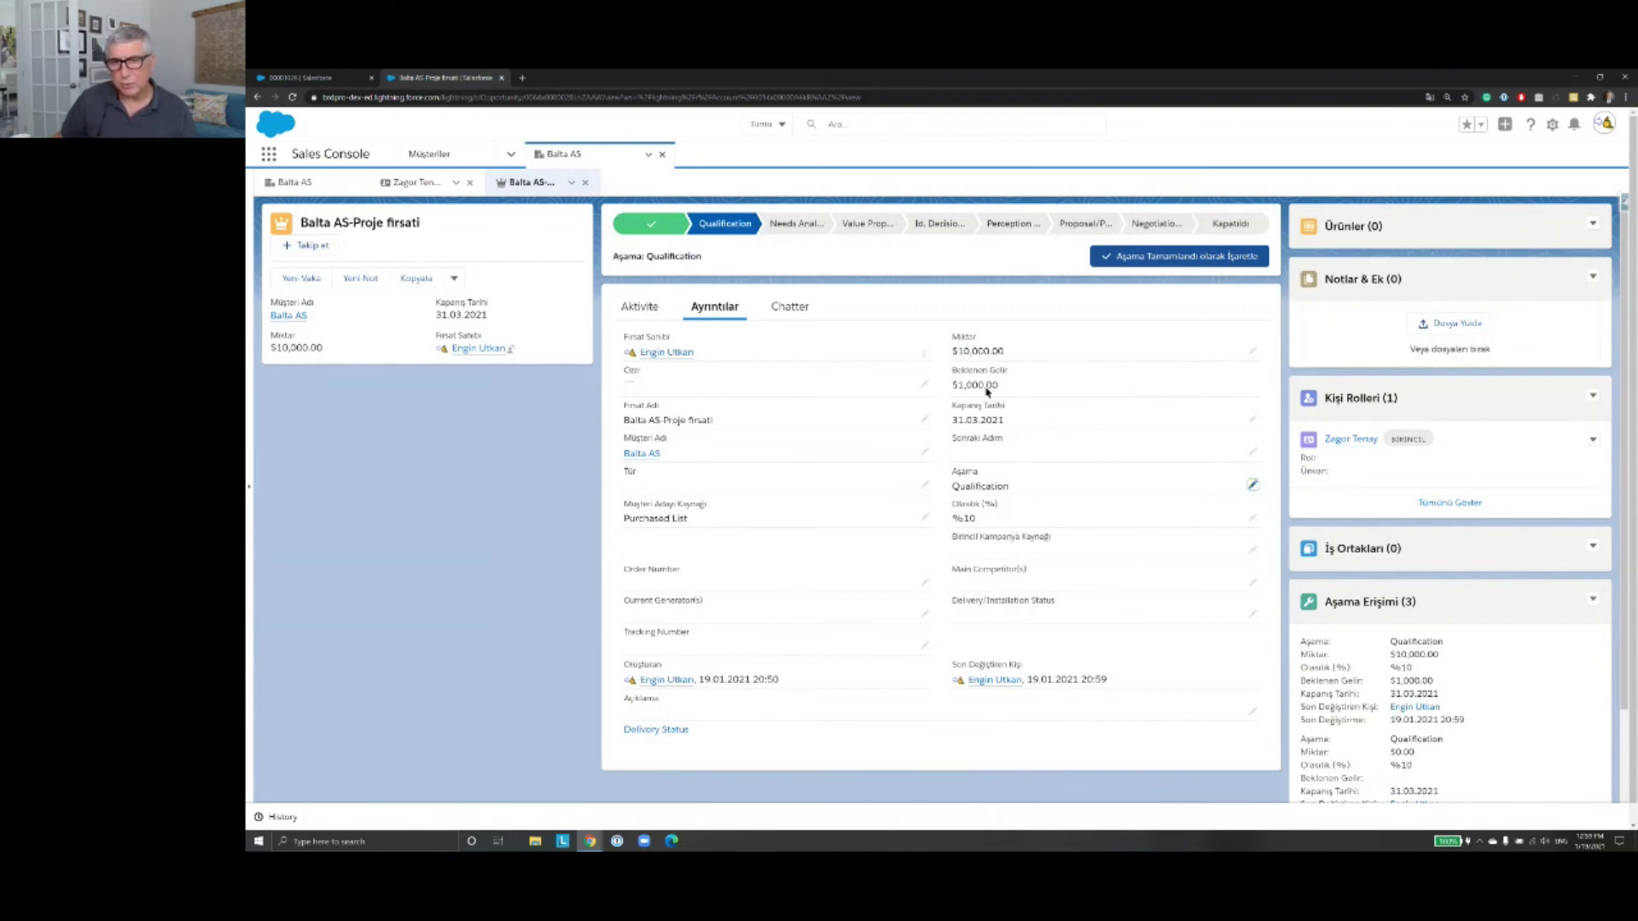
Step: Check the $1,000.00 expected revenue, then open the linked Balta AS account from Müşteri Adı
left_click_drag(959, 385, 1004, 390)
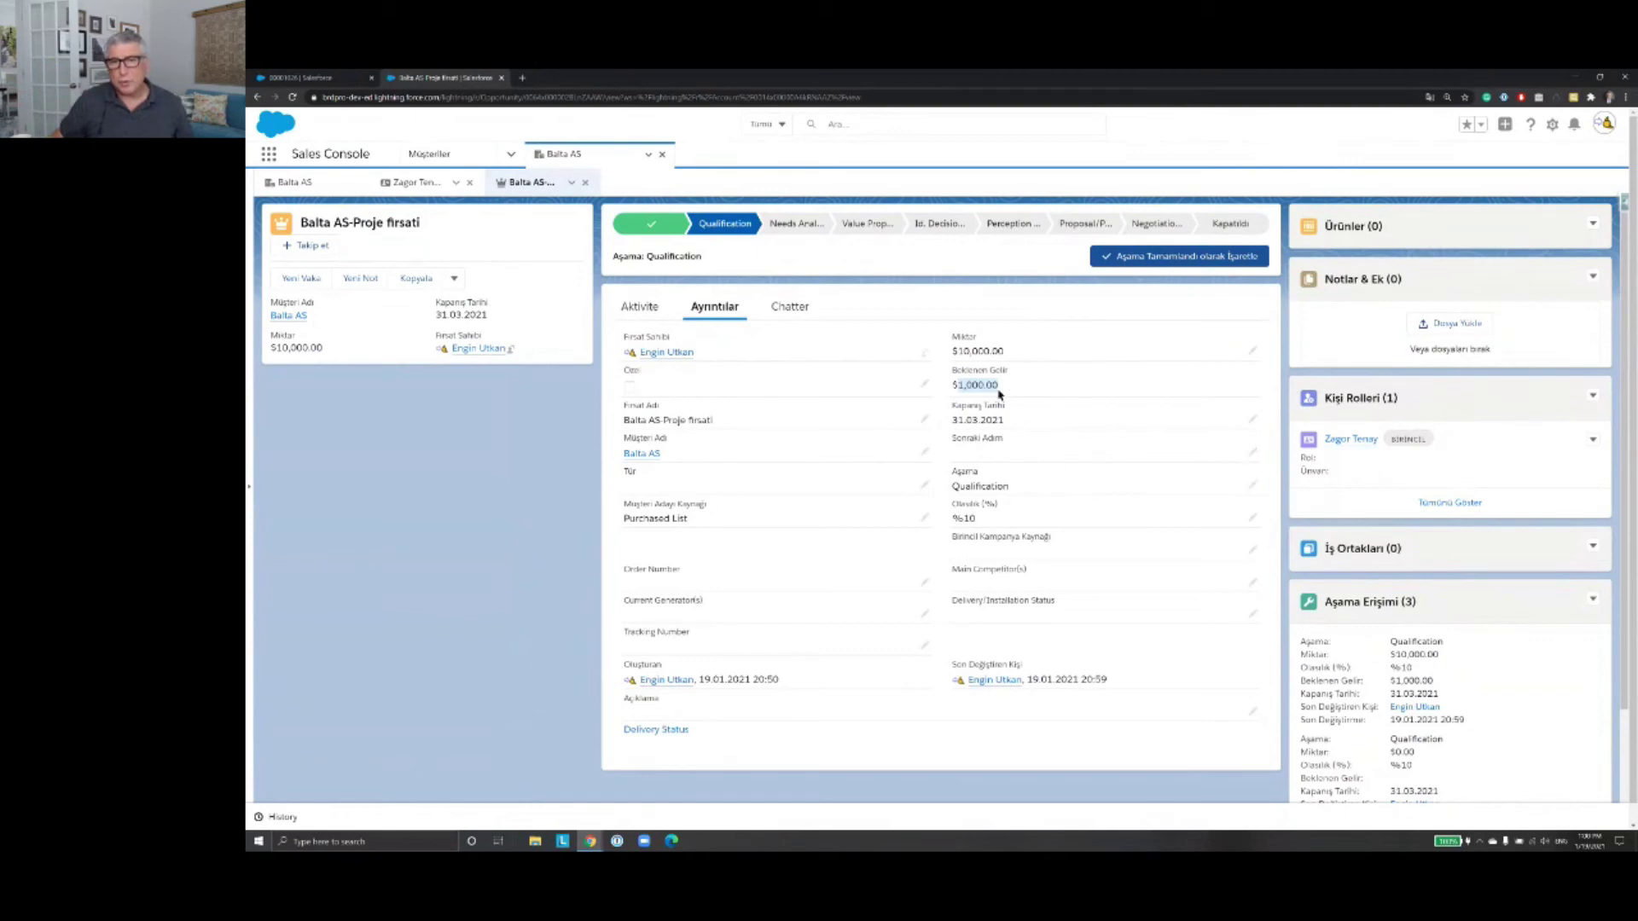
left_click(1007, 390)
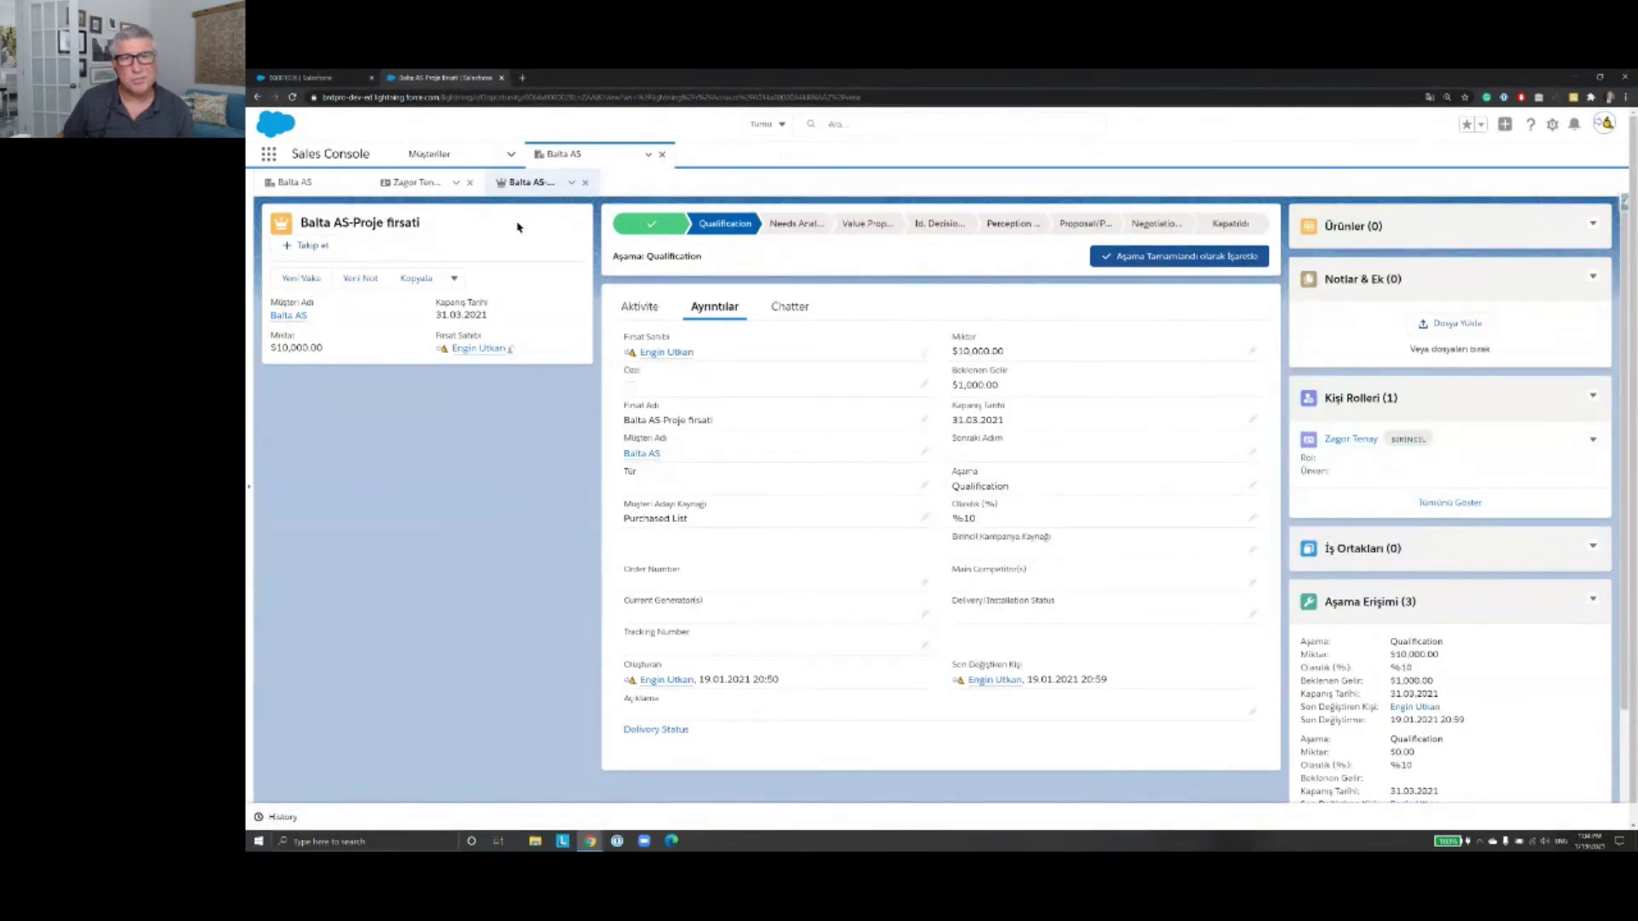
left_click(292, 321)
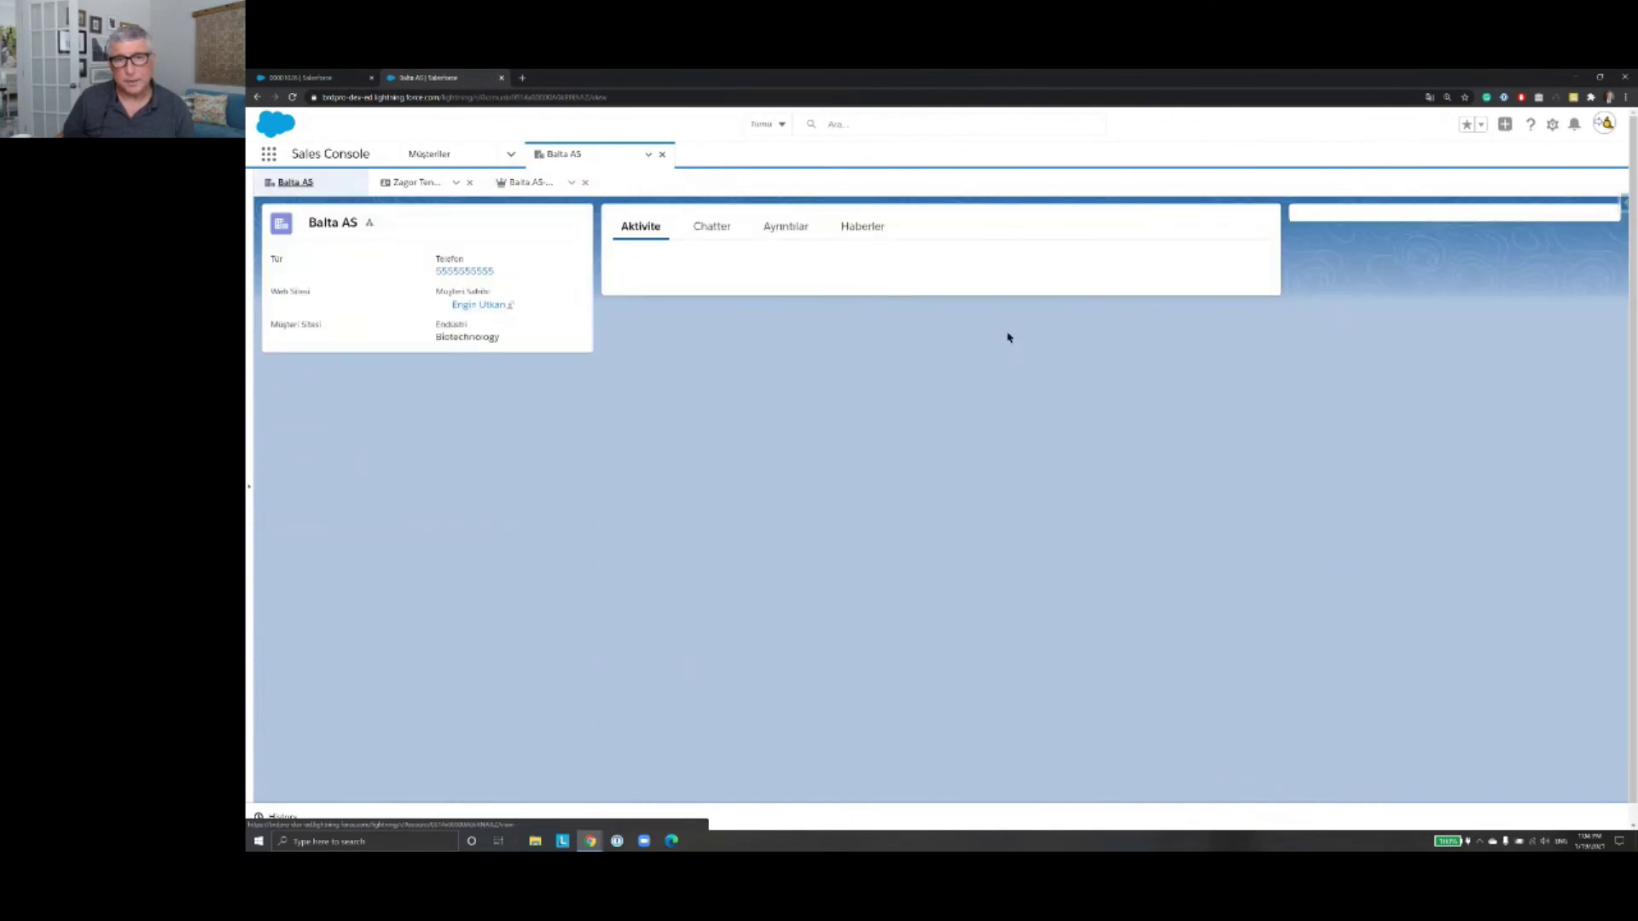
Step: Show the Balta AS account's Ayrıntılar fields and start editing them from the Active field
left_click(805, 235)
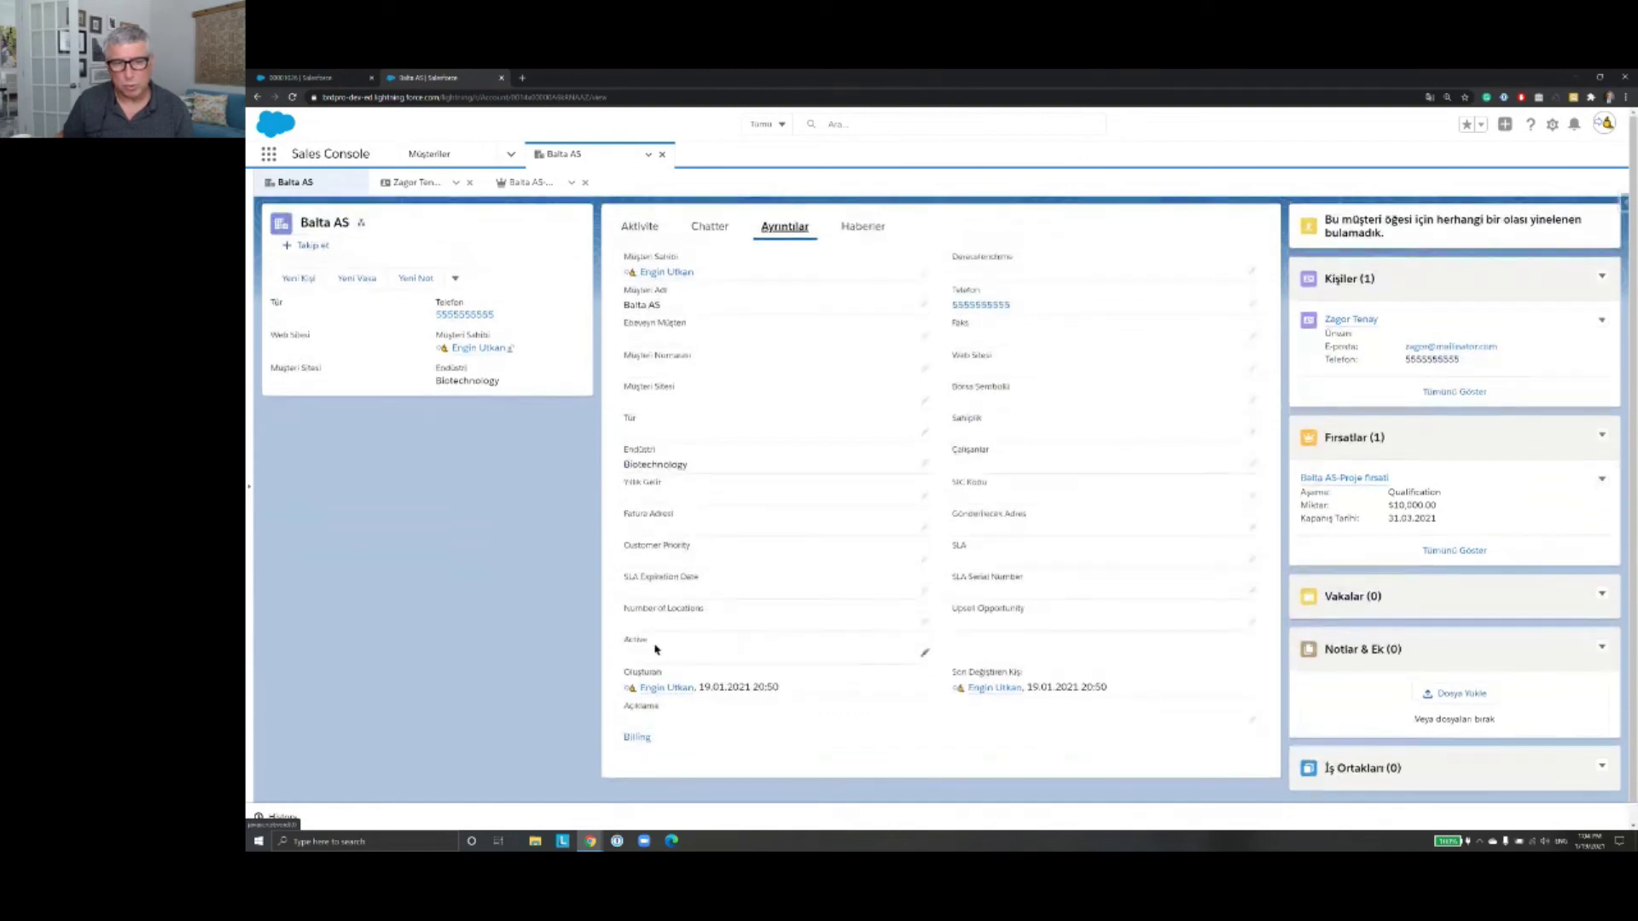
left_click_drag(650, 641, 616, 642)
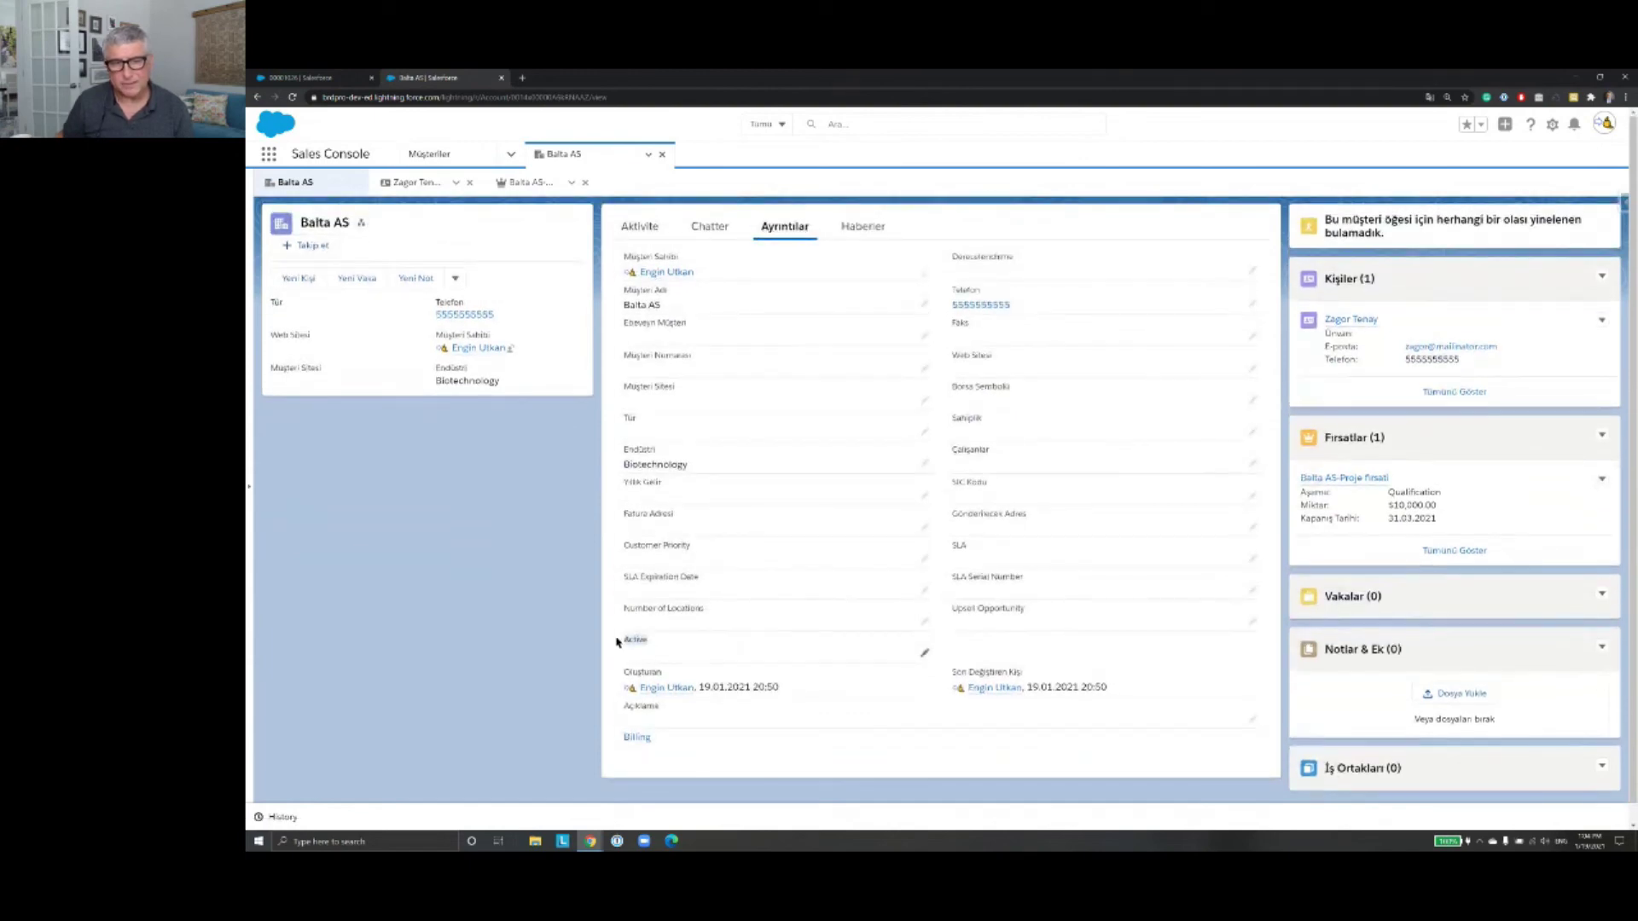
left_click(924, 657)
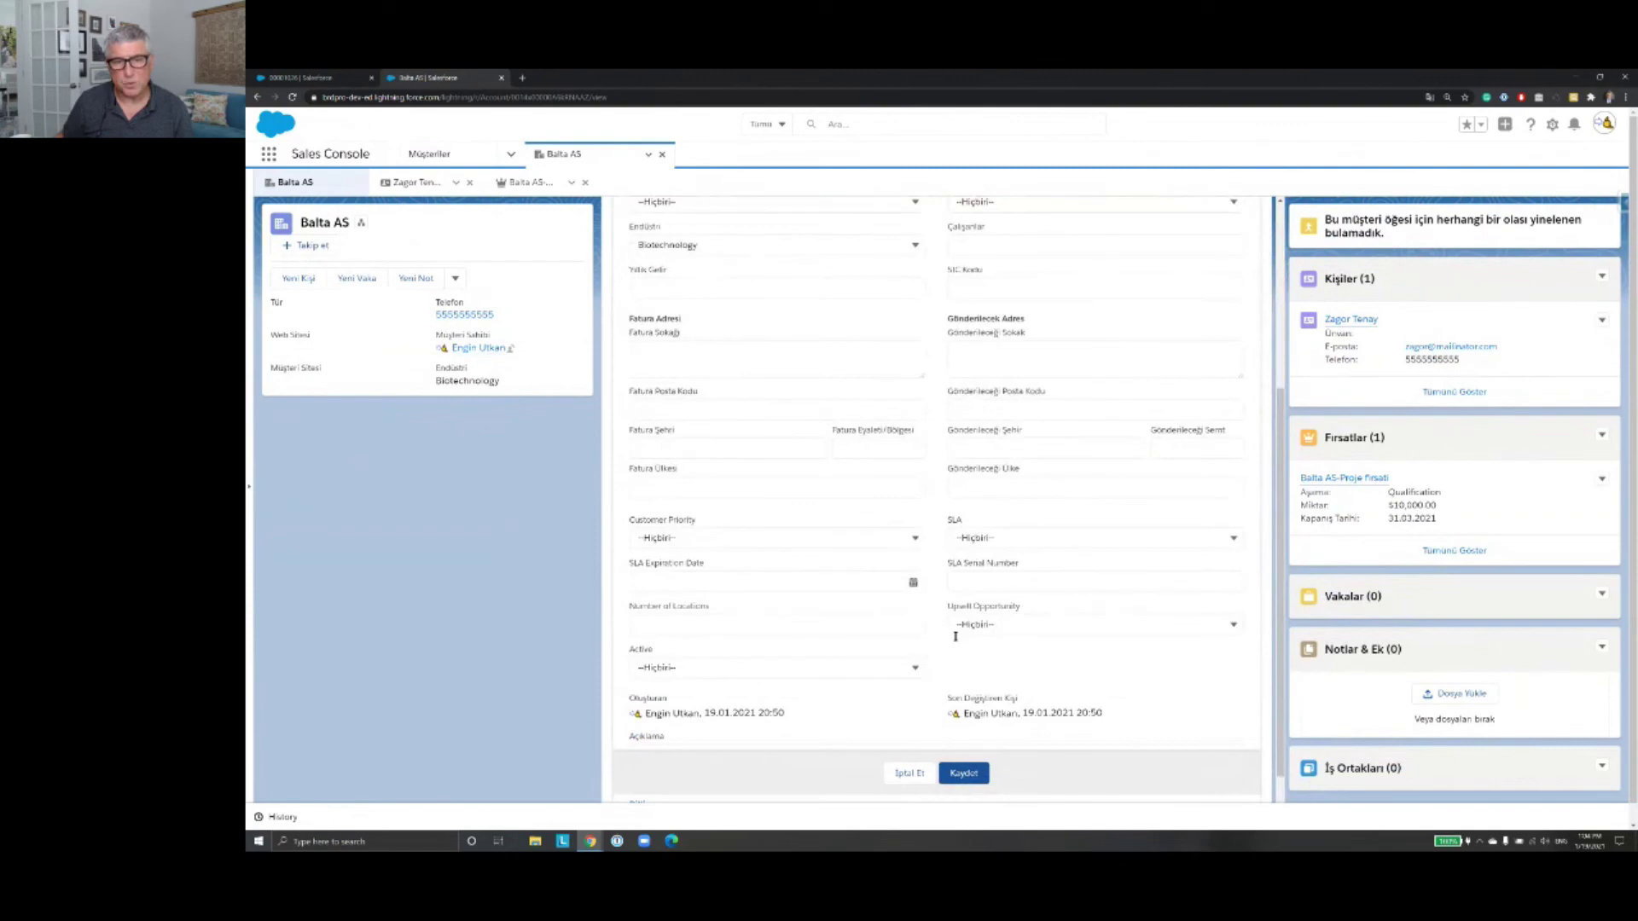
Step: Check the Active and Customer Priority choices without changing them, then close the Balta AS tab
left_click(915, 670)
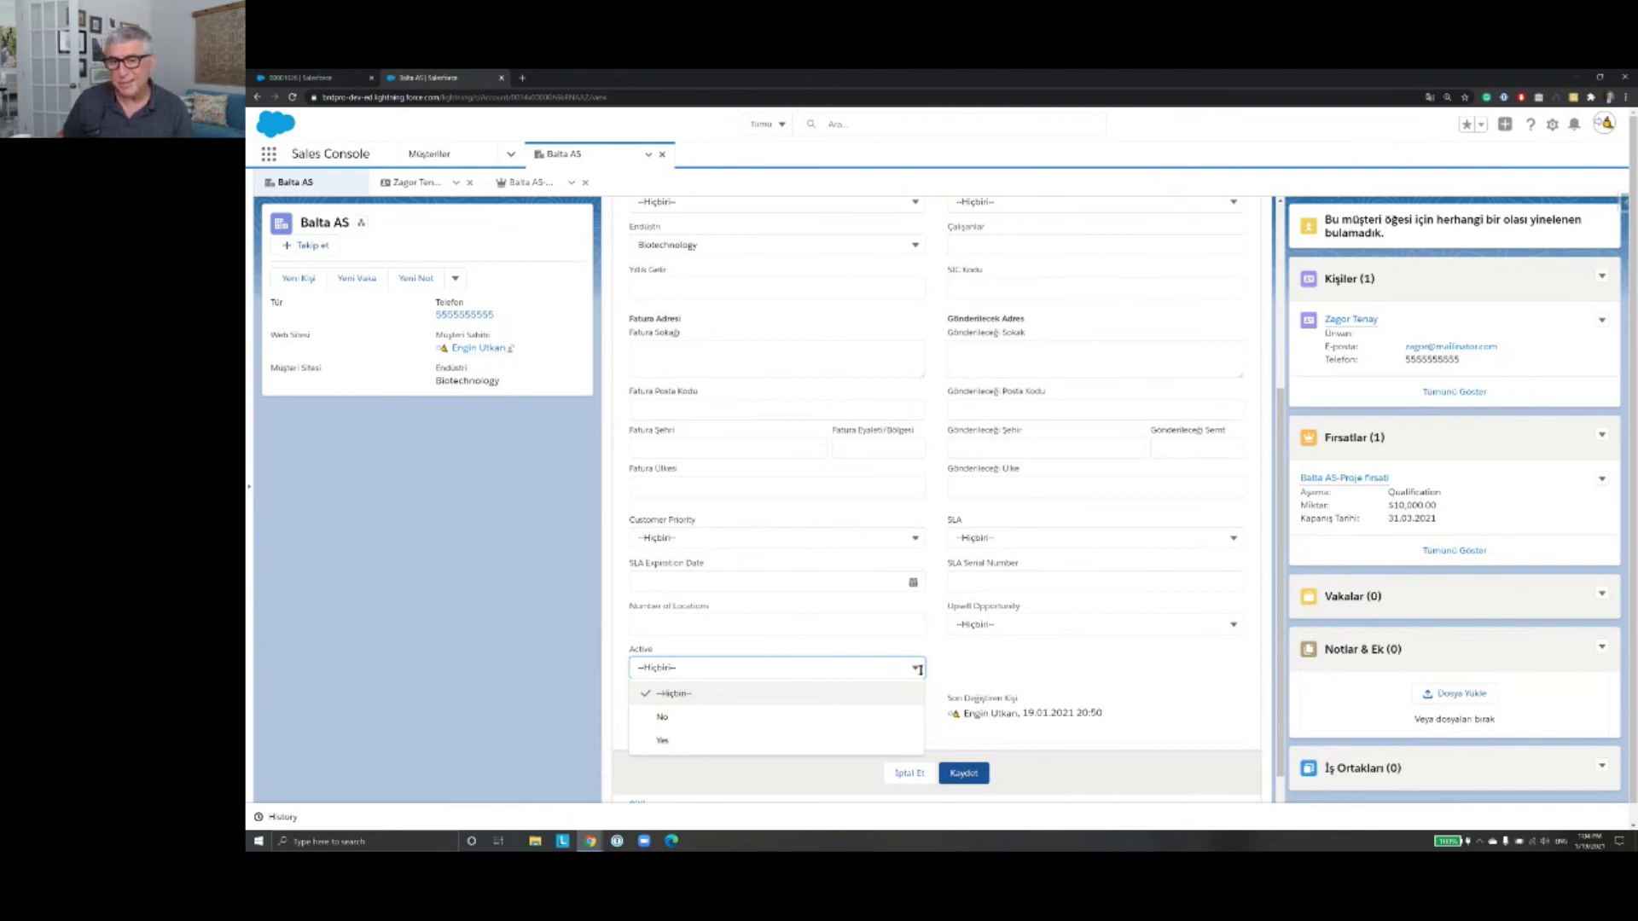
left_click(920, 670)
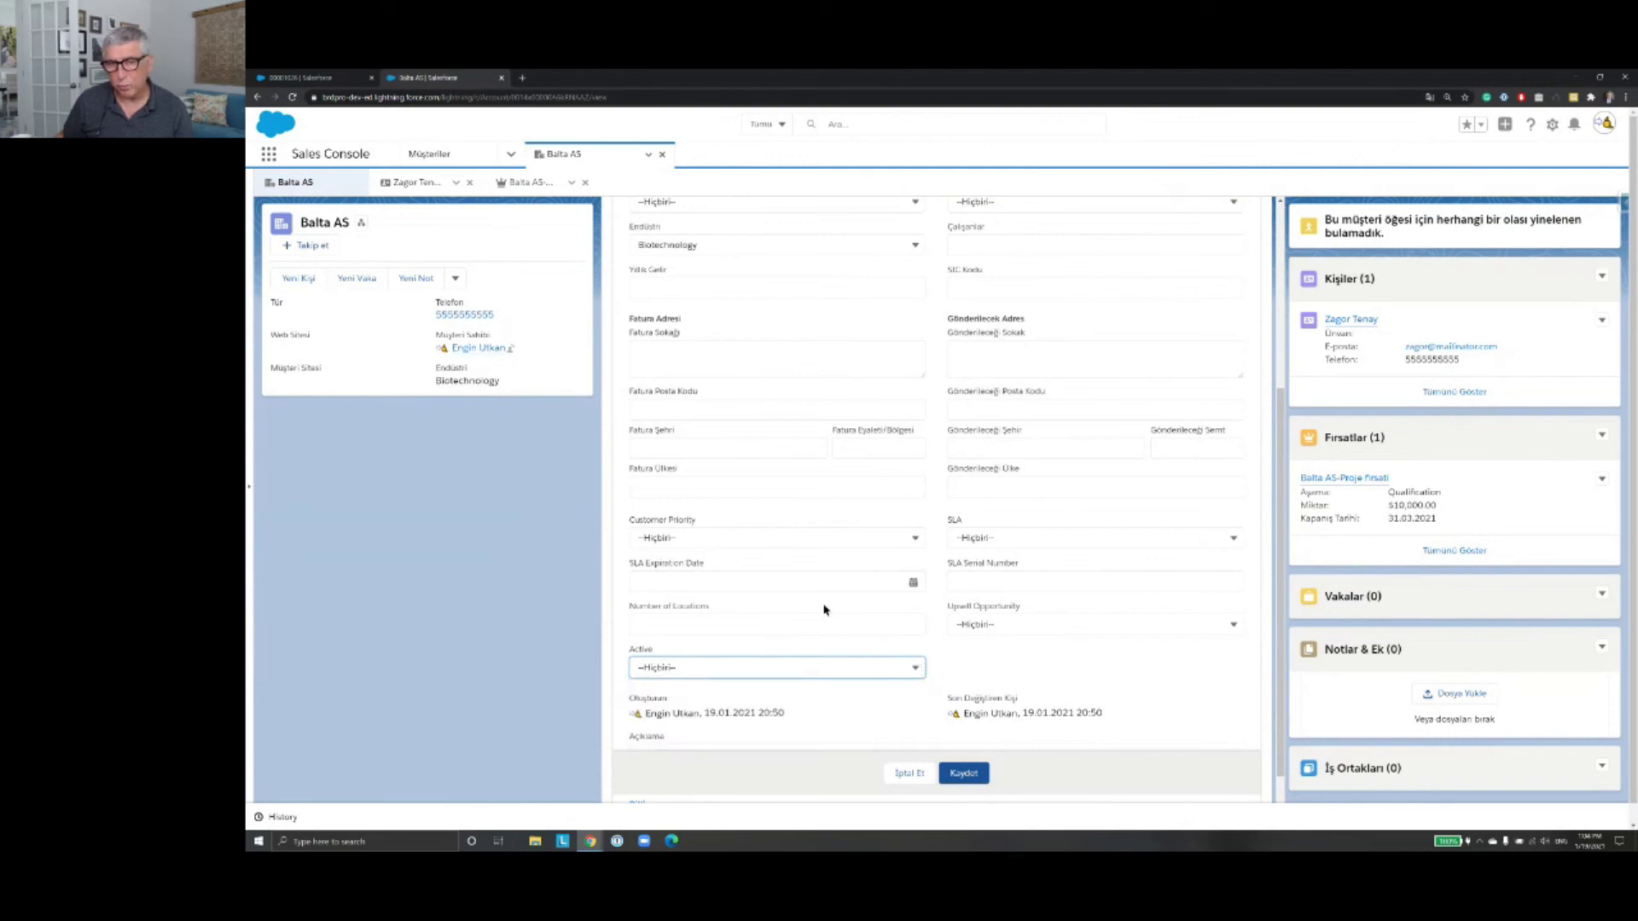
left_click(915, 537)
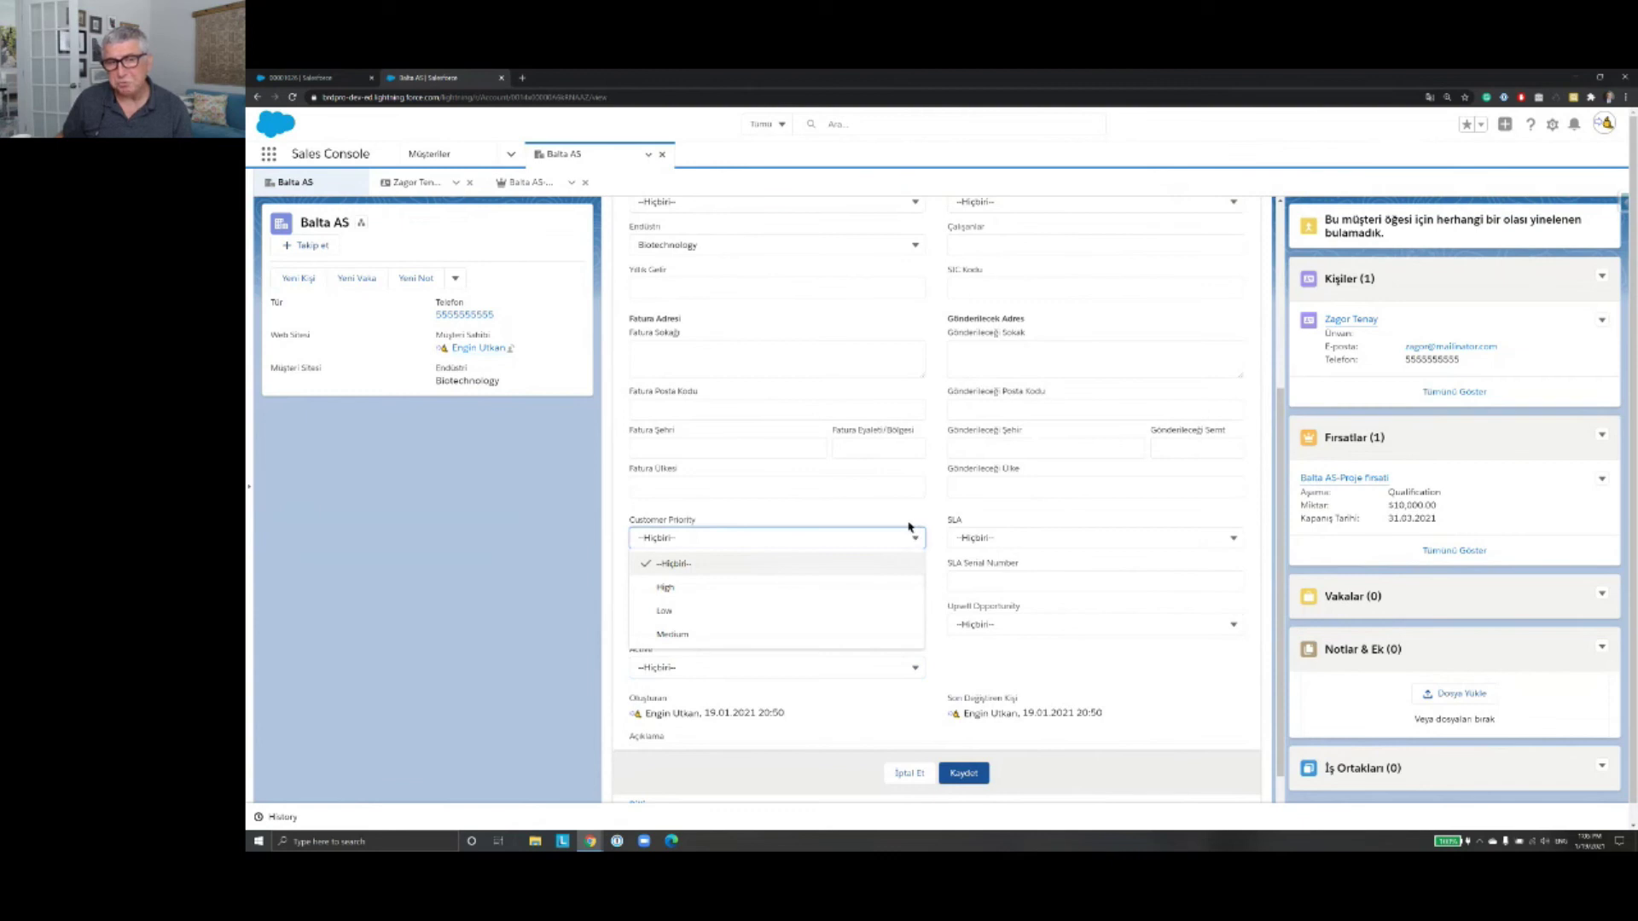
left_click(908, 521)
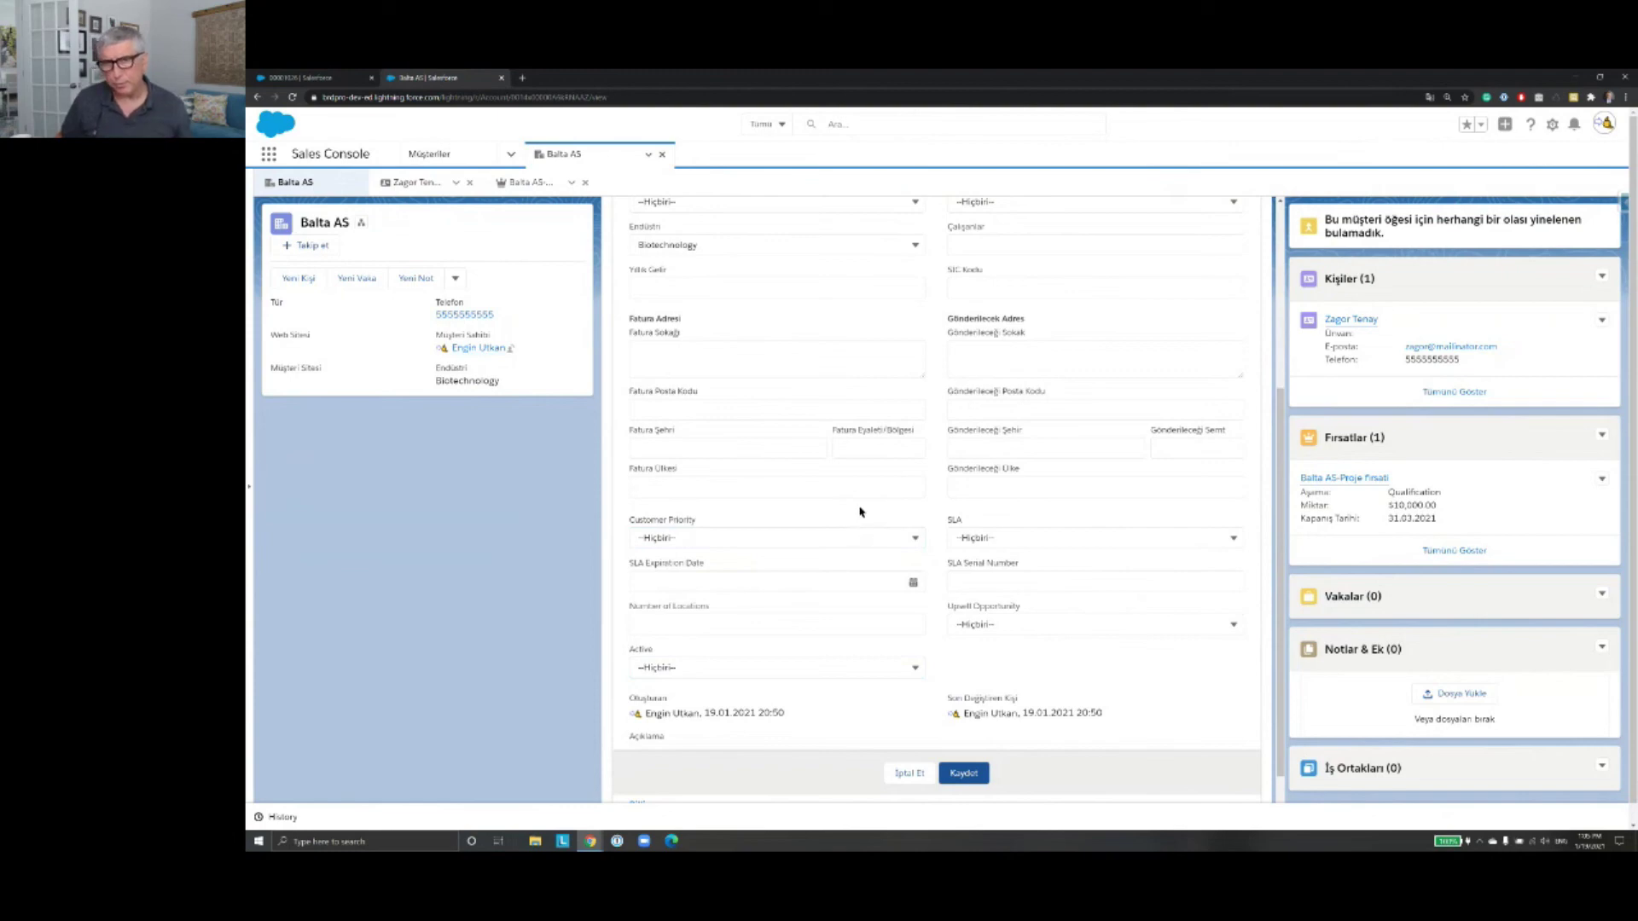
scroll(857, 617, "up", 4)
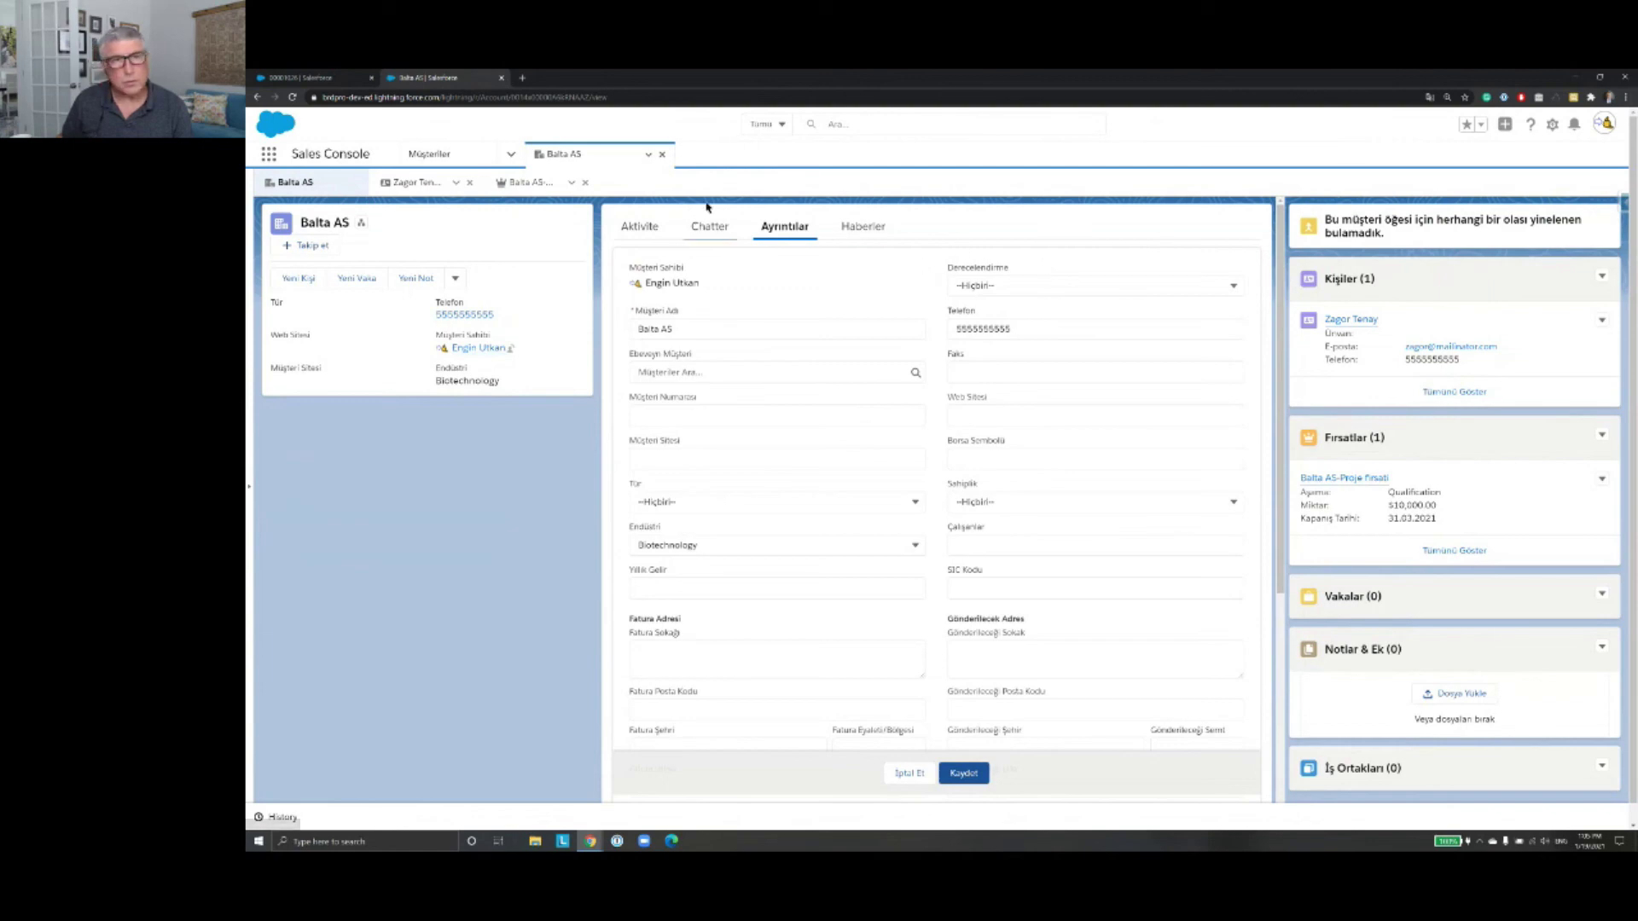
left_click(659, 156)
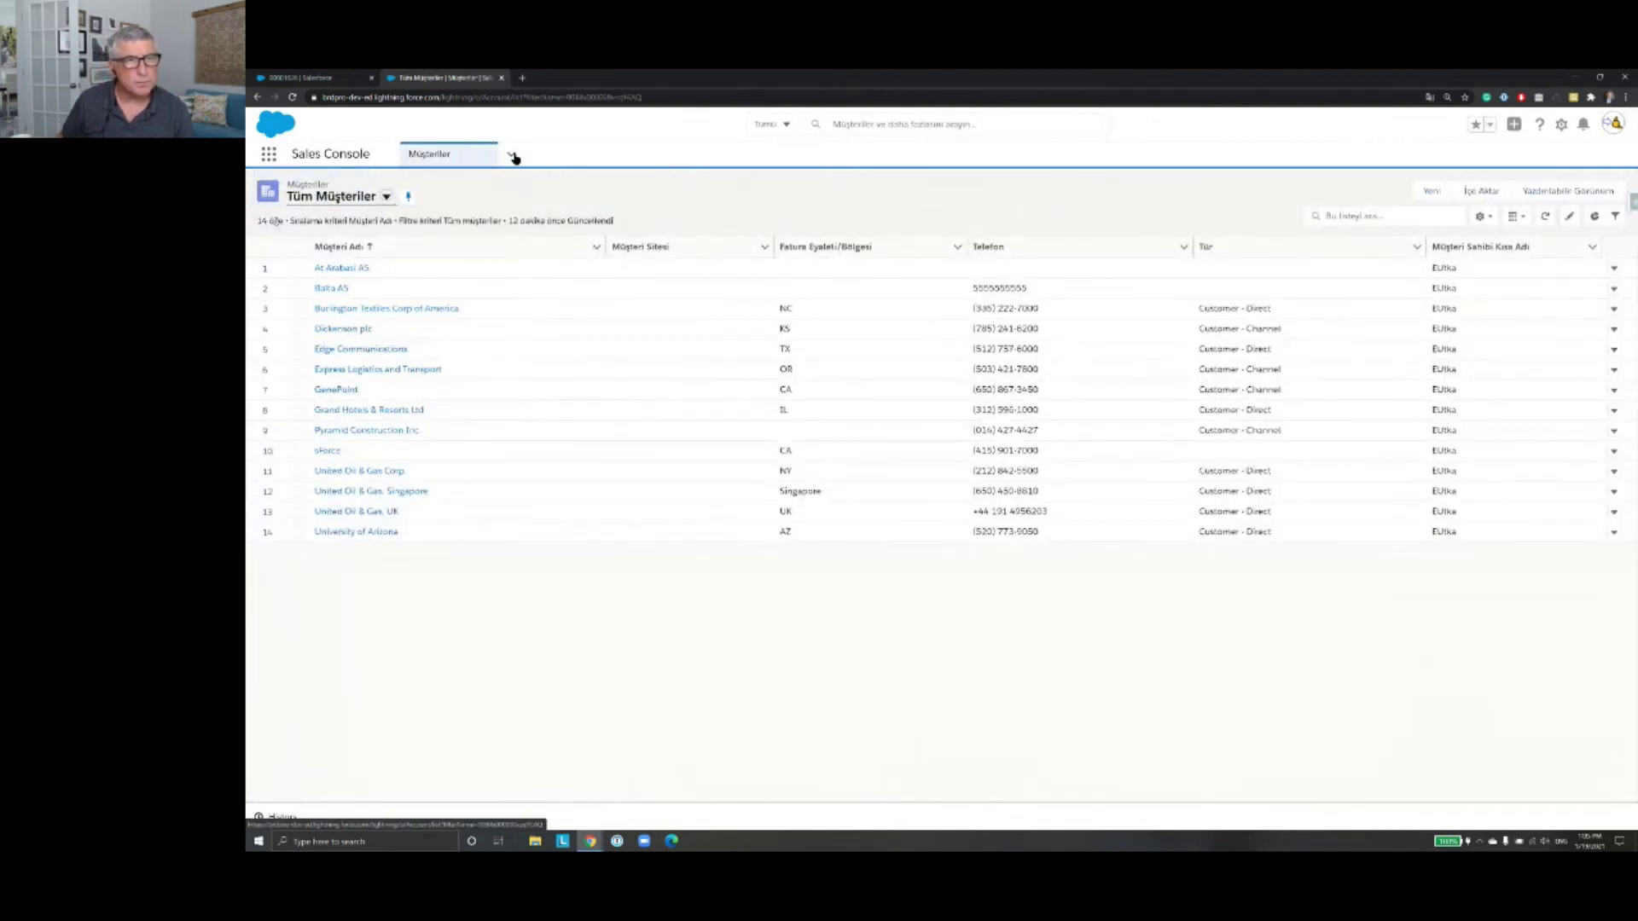
Step: Switch from Müşteriler to Raporlar via the navigation dropdown
left_click(512, 155)
scroll(475, 244, "down", 2)
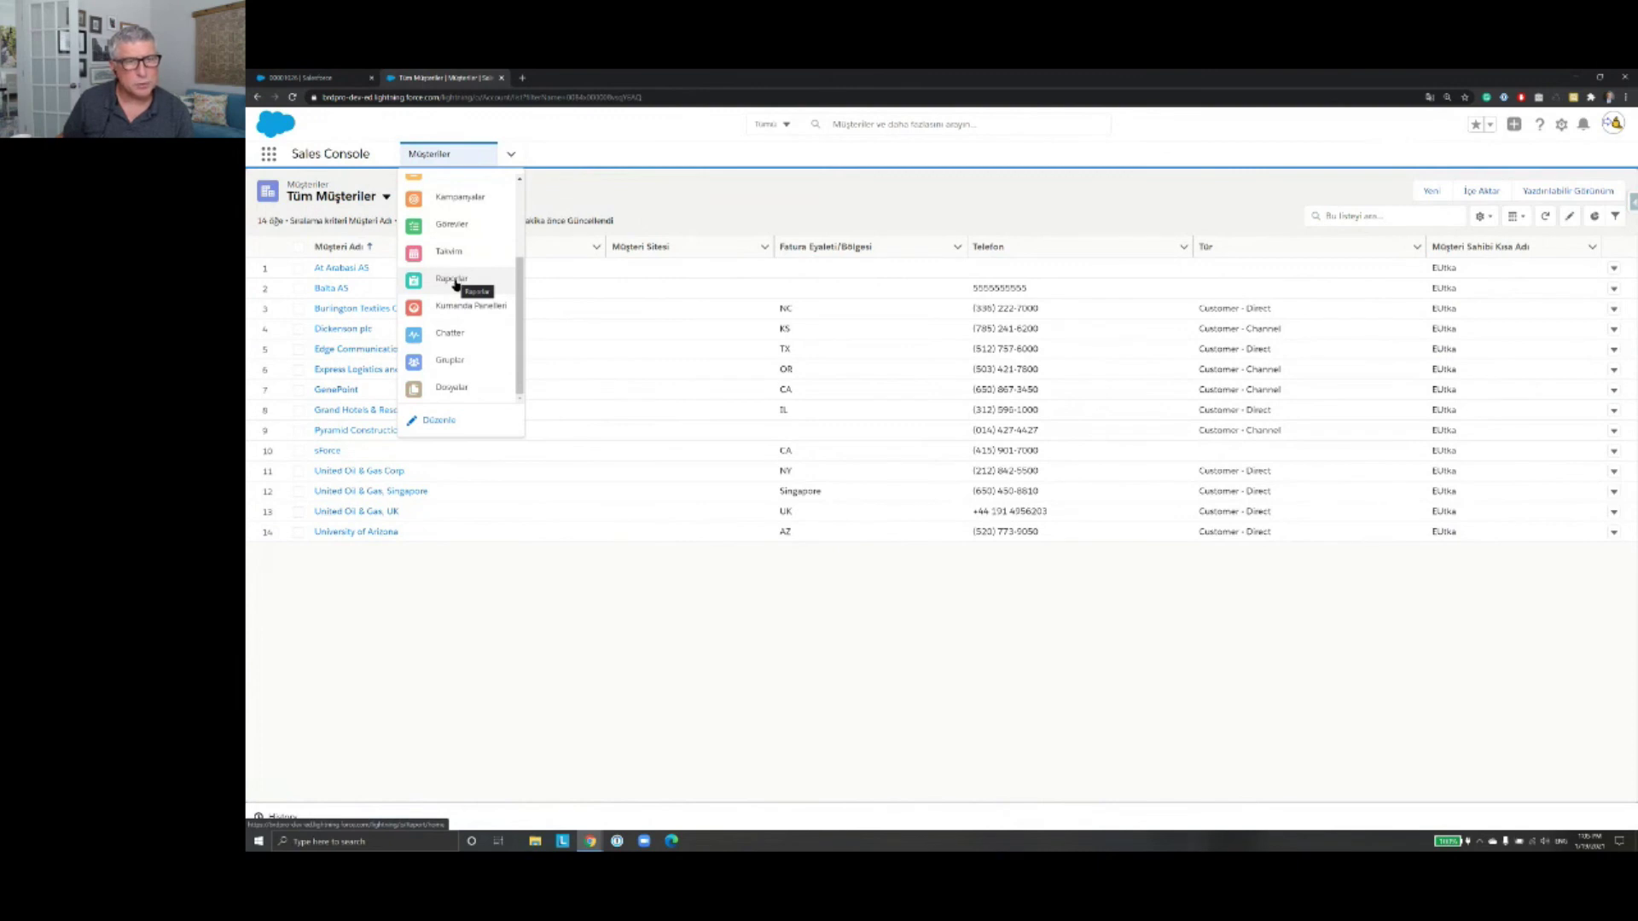
left_click(452, 279)
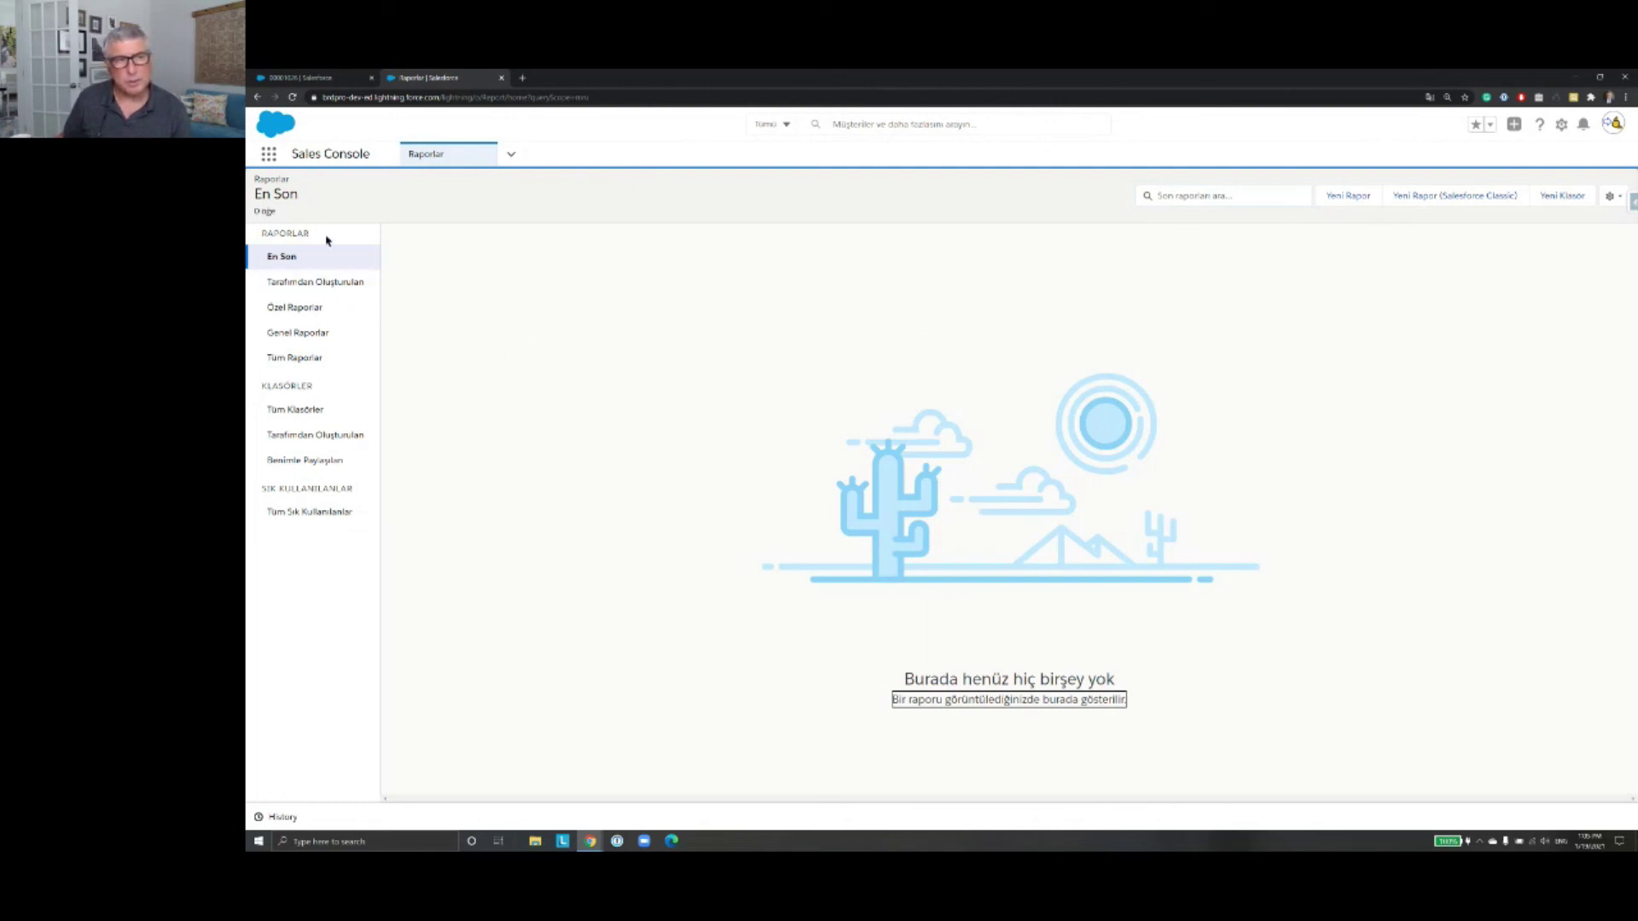
Step: Browse Genel Raporlar, Tüm Klasörler and Tüm Sık Kullanılanlar, then start a new report
left_click(321, 336)
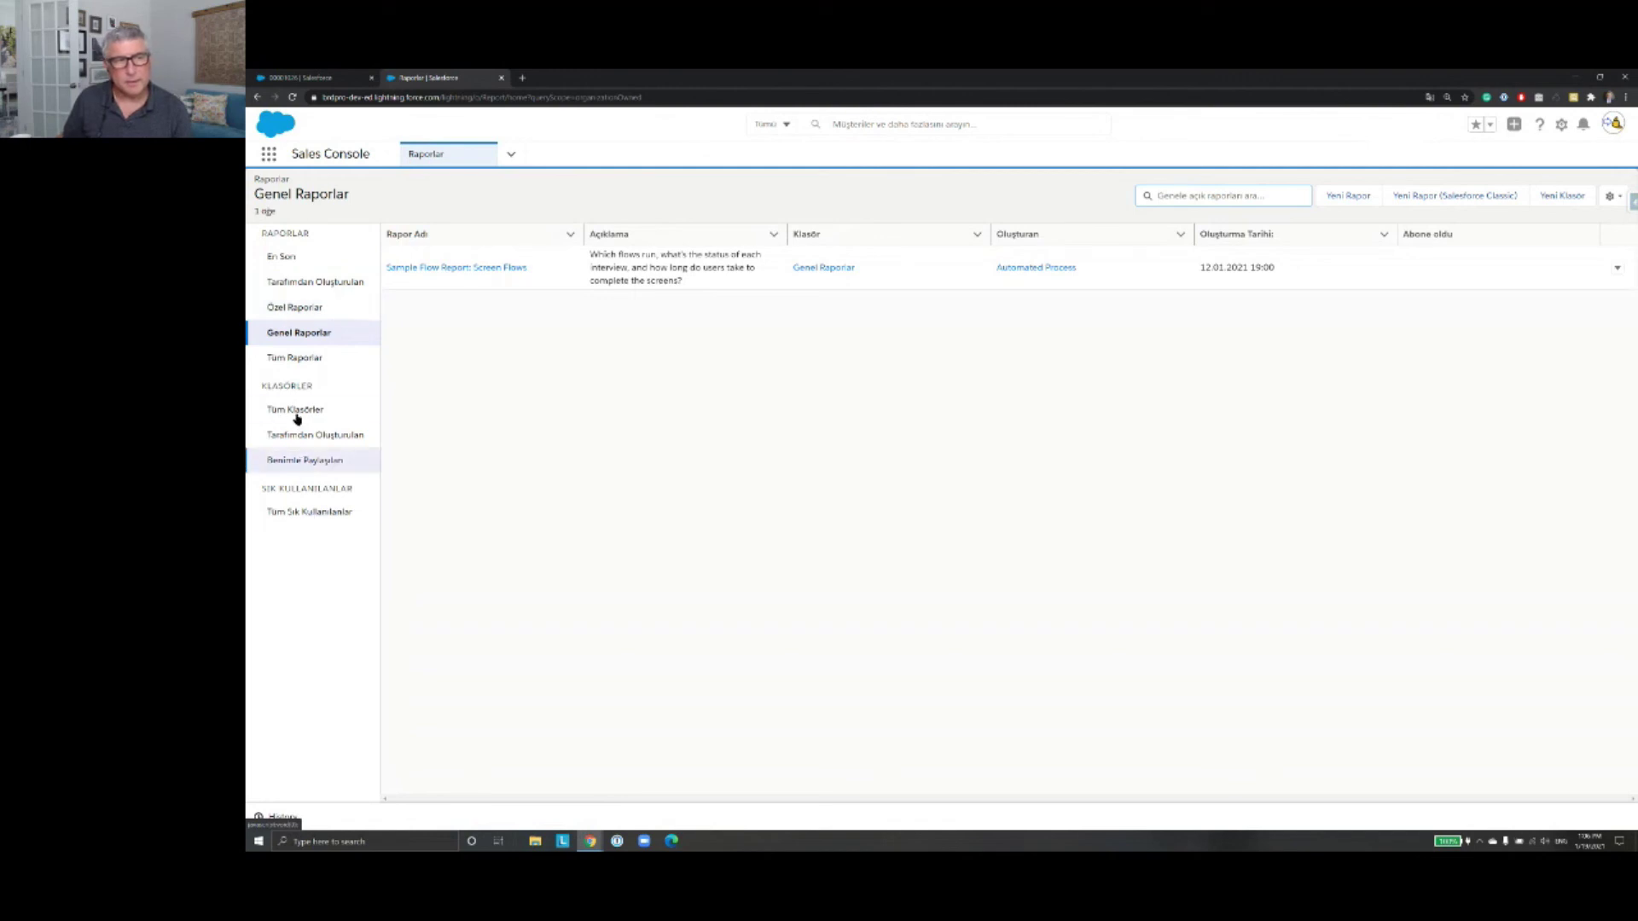
left_click(296, 413)
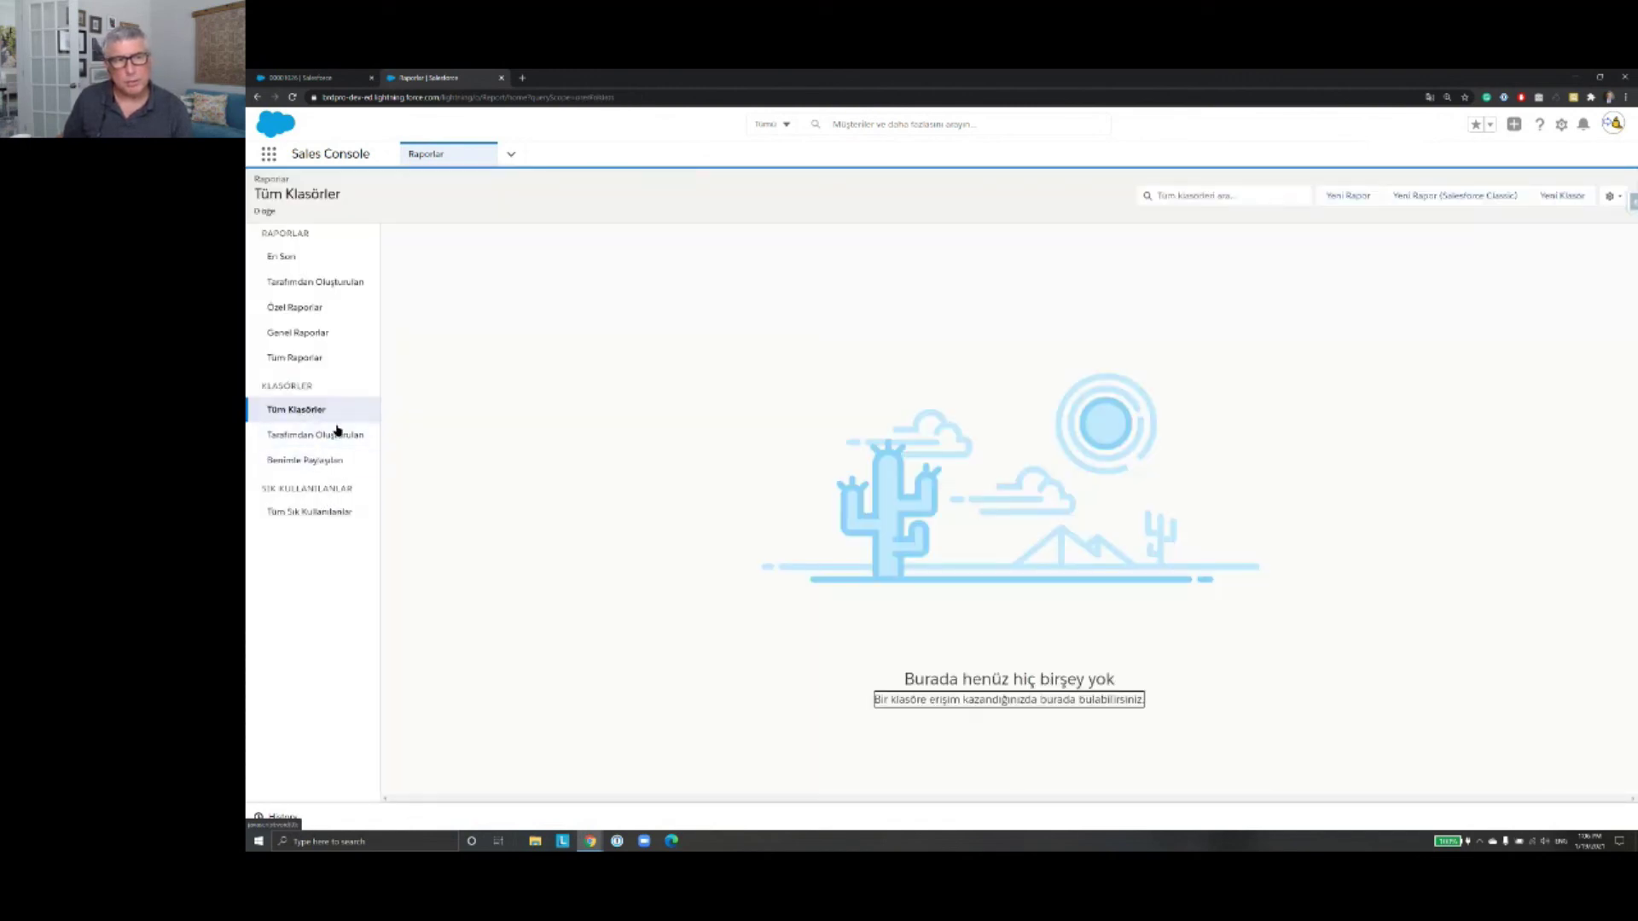
left_click(321, 514)
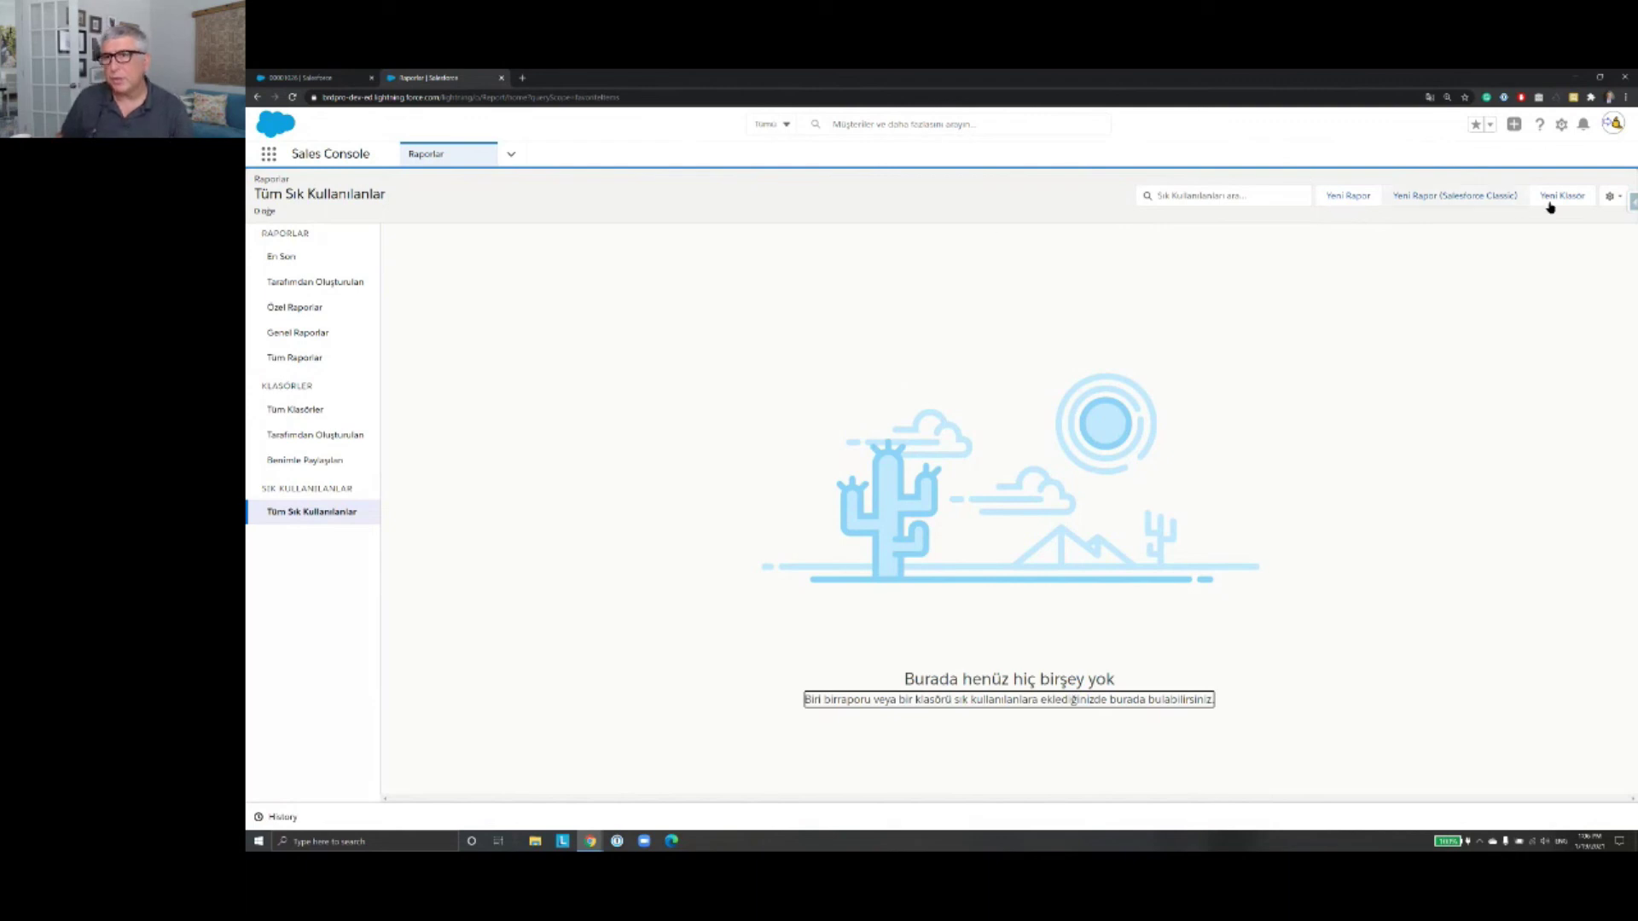
left_click(1357, 202)
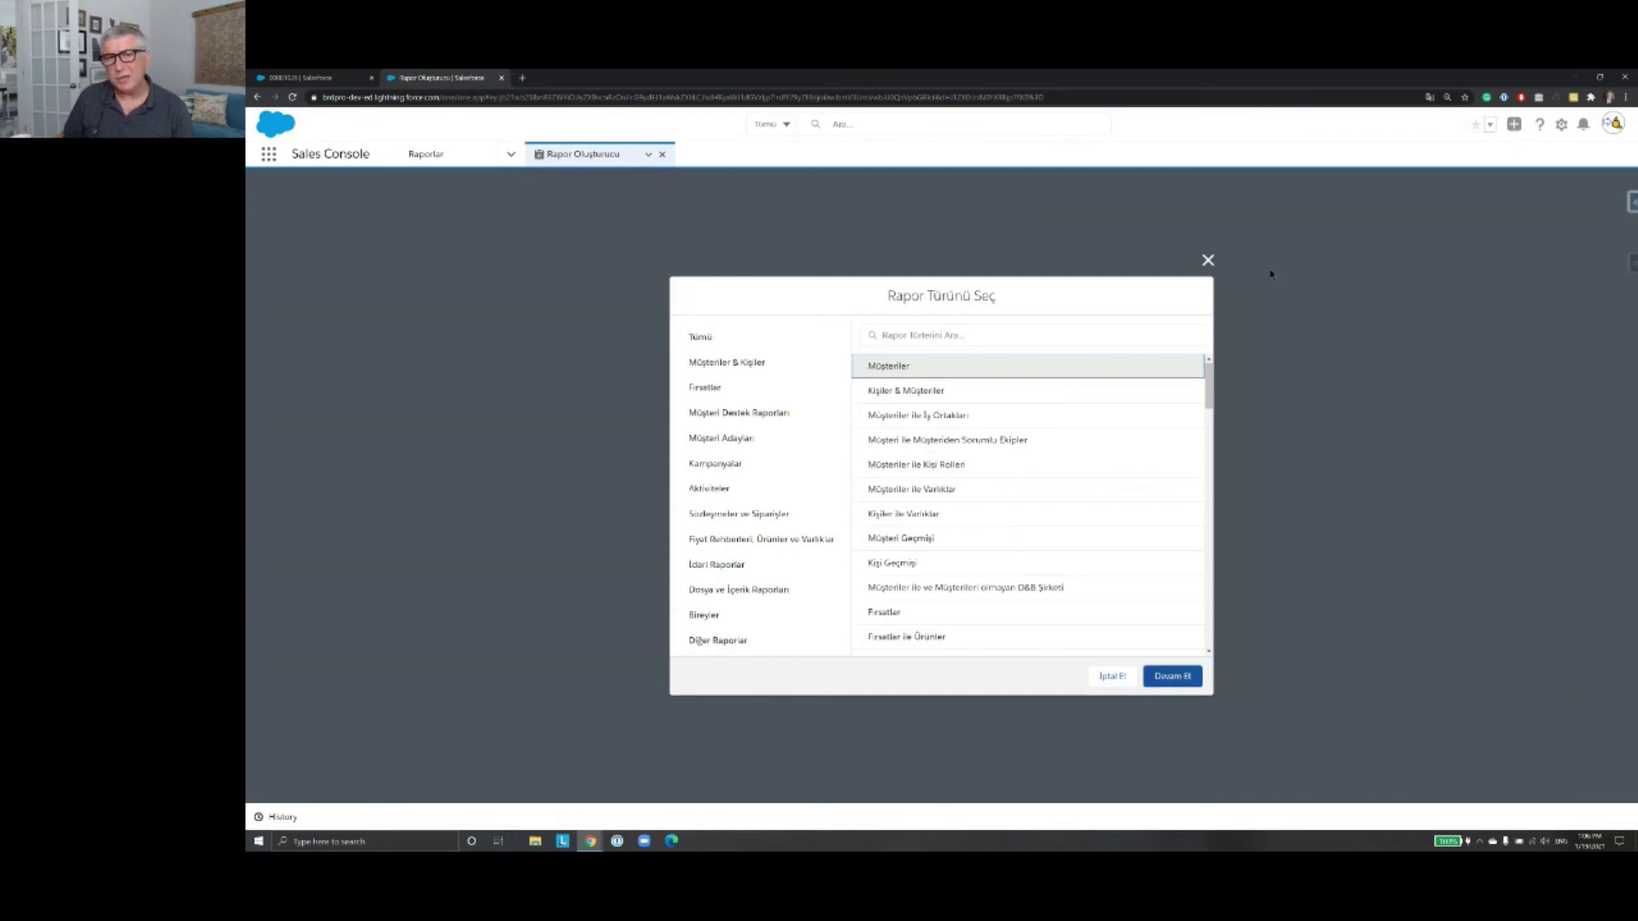
Step: Choose the Kişiler & Müşteriler report type and continue to the report builder
scroll(947, 395, "down", 1)
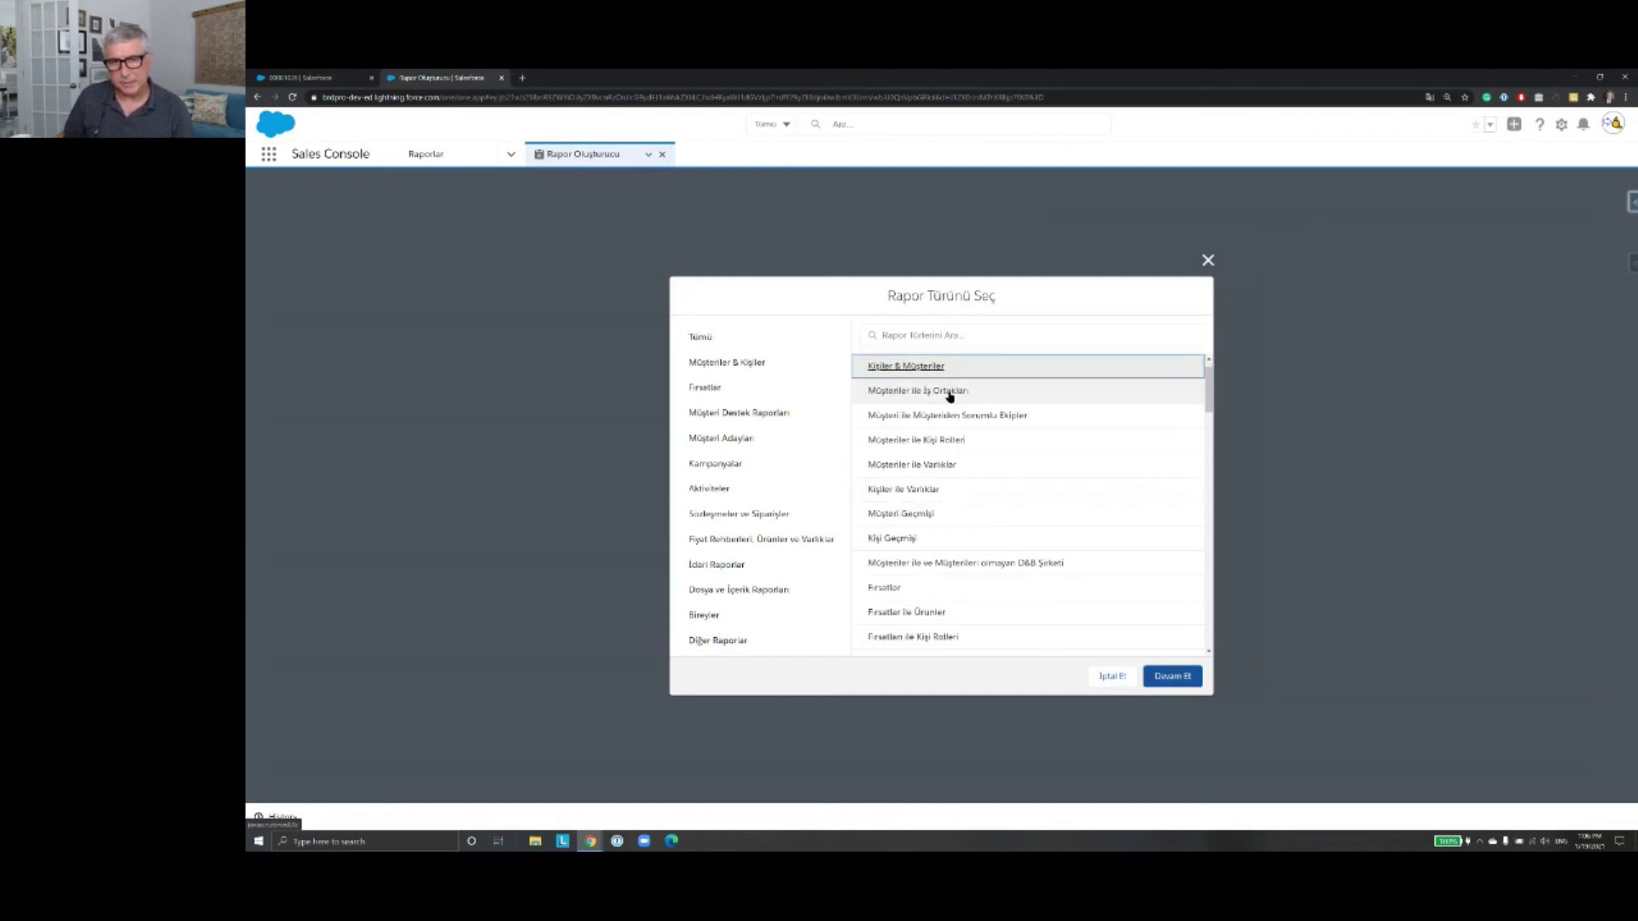
left_click(1181, 676)
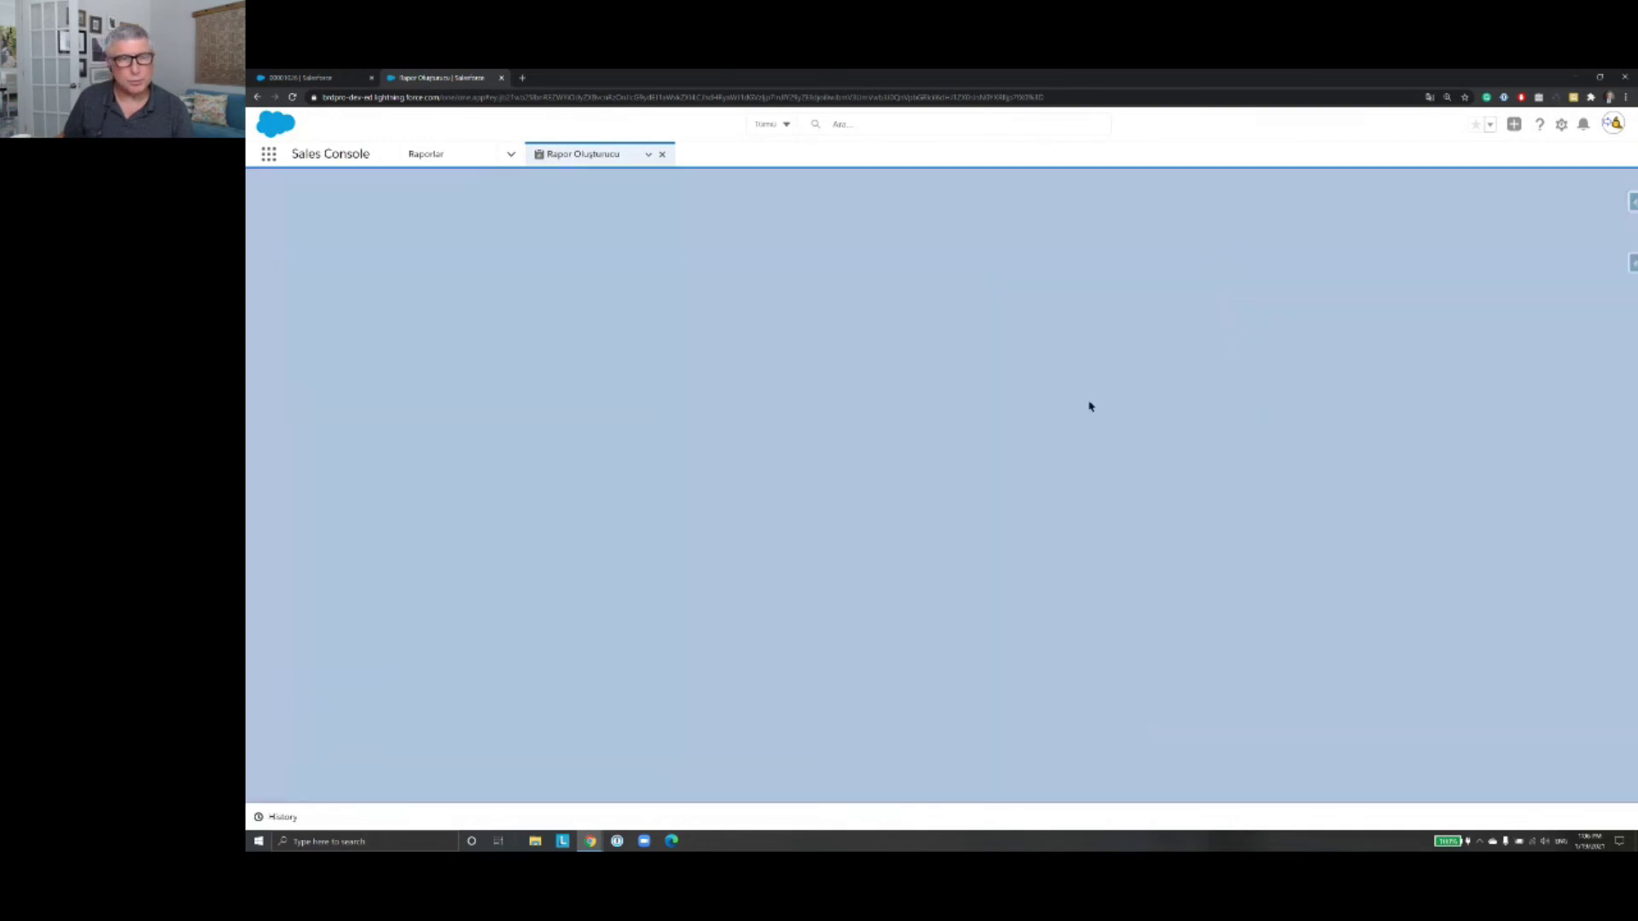
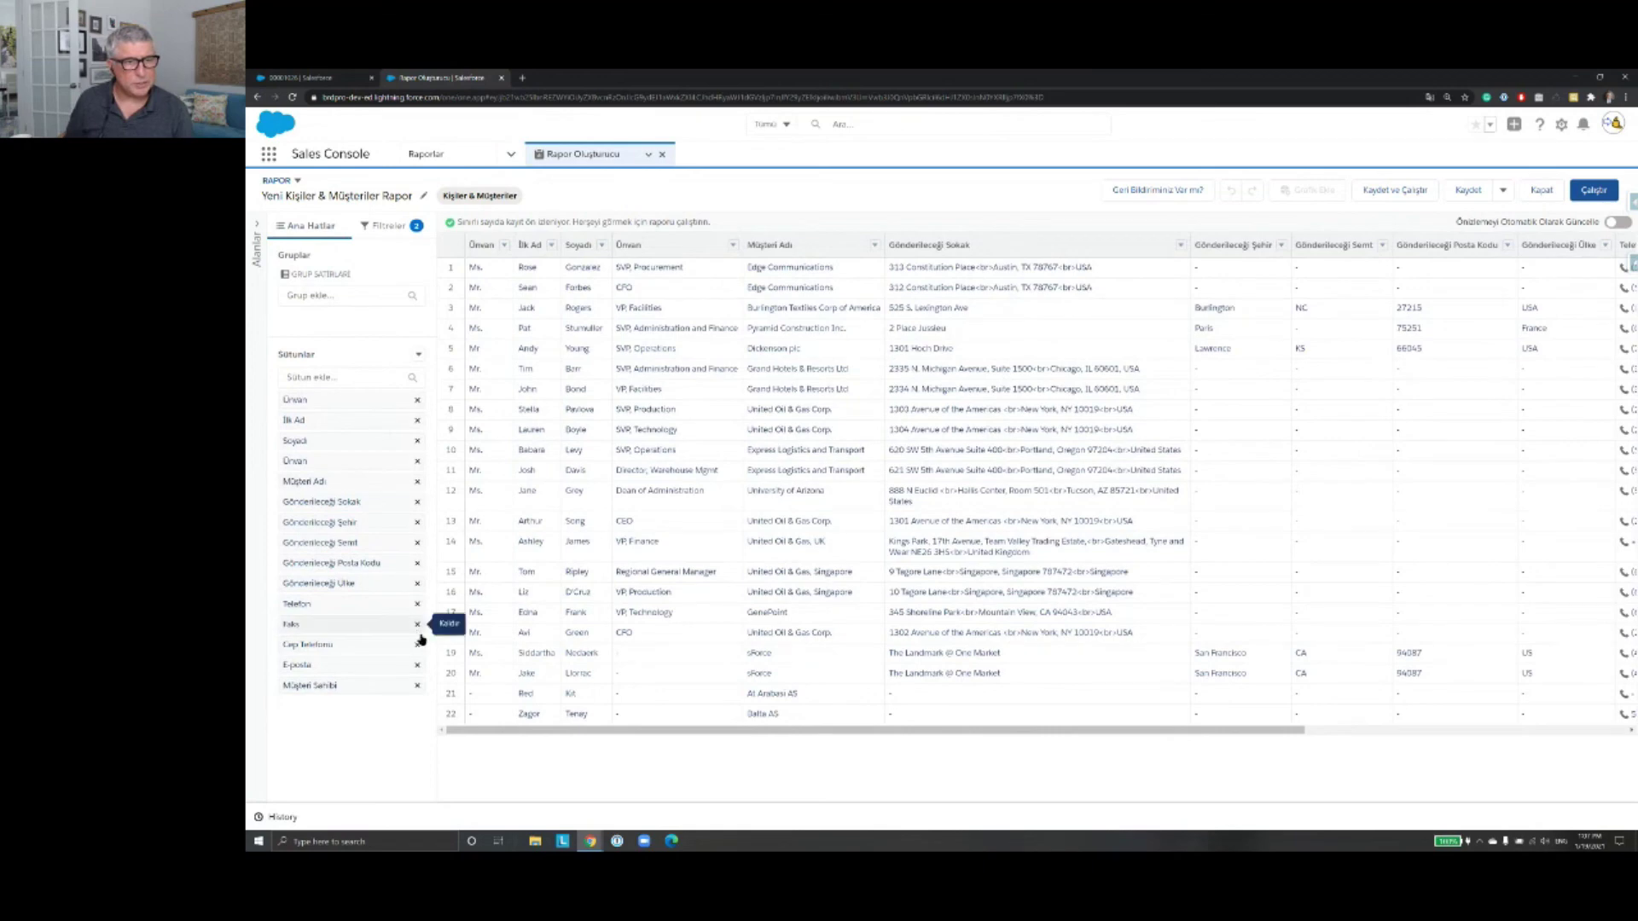
Step: Delete the Faks and Cep Telefonu columns from the report outline and show the report's filters
left_click(417, 625)
left_click(417, 625)
left_click(417, 626)
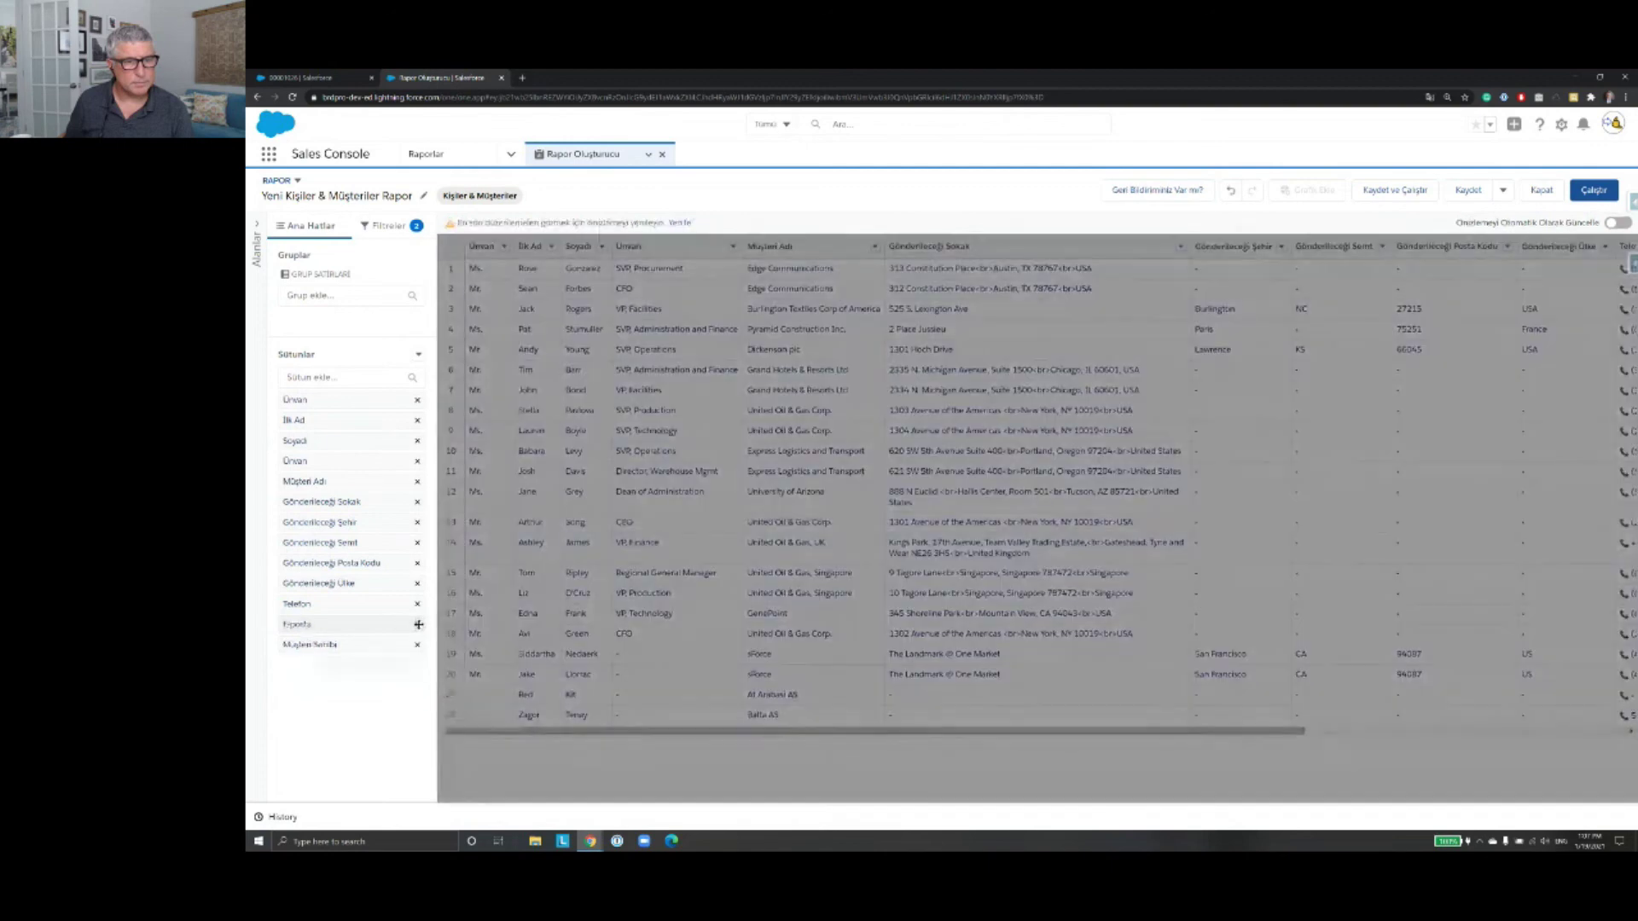
left_click(406, 232)
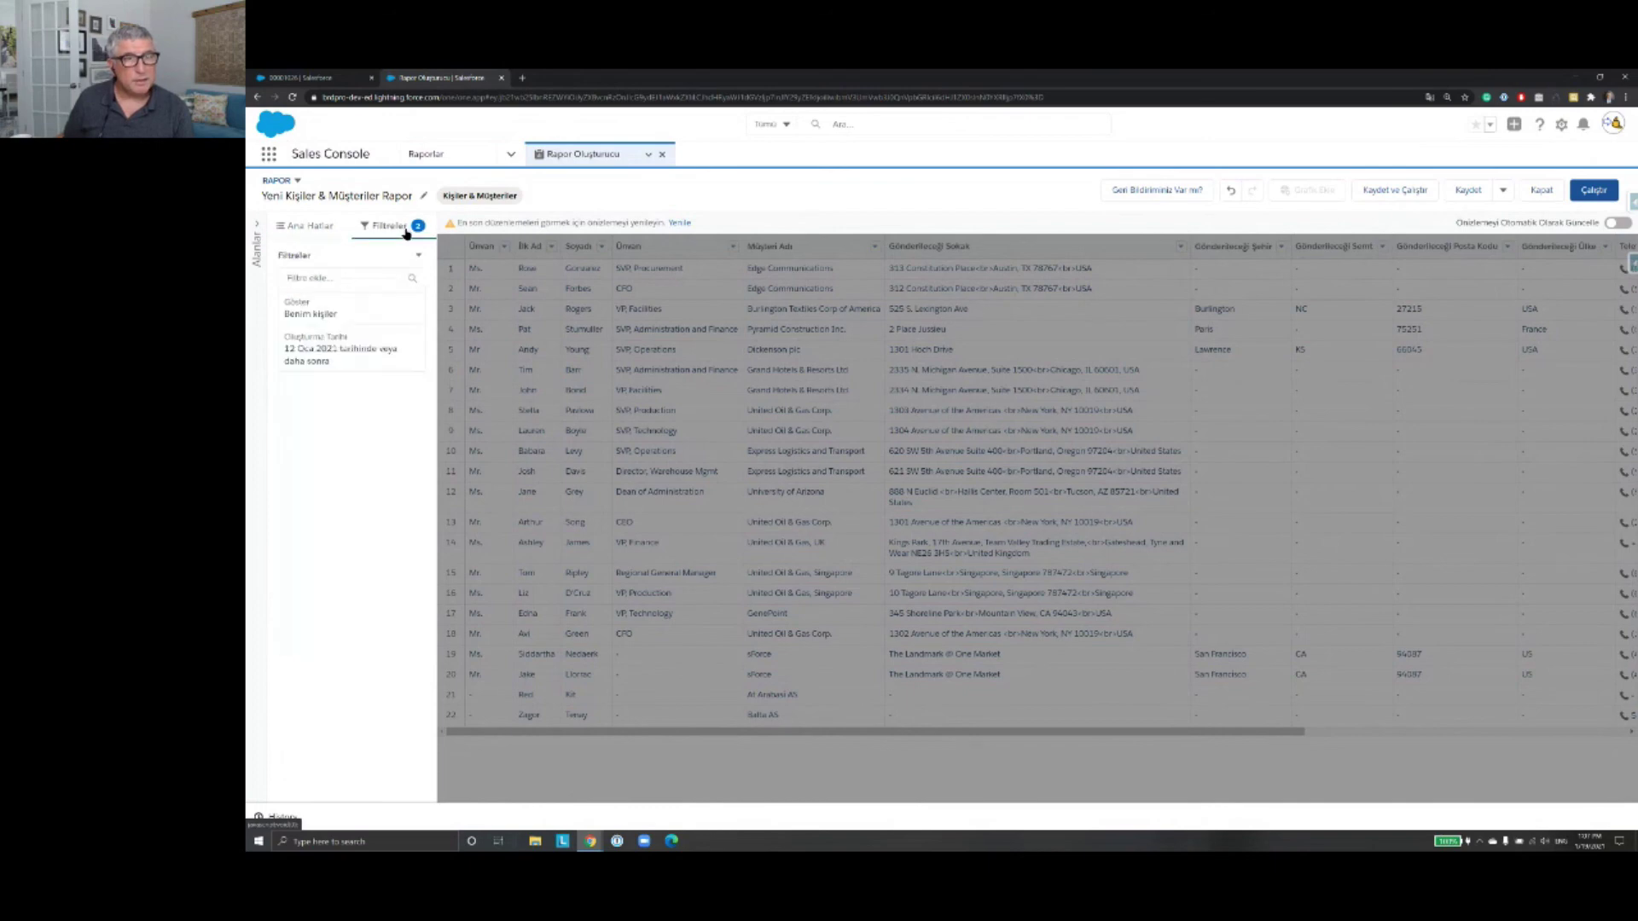
Step: Change the Göster filter to Tüm müşteriler and apply it
left_click(323, 314)
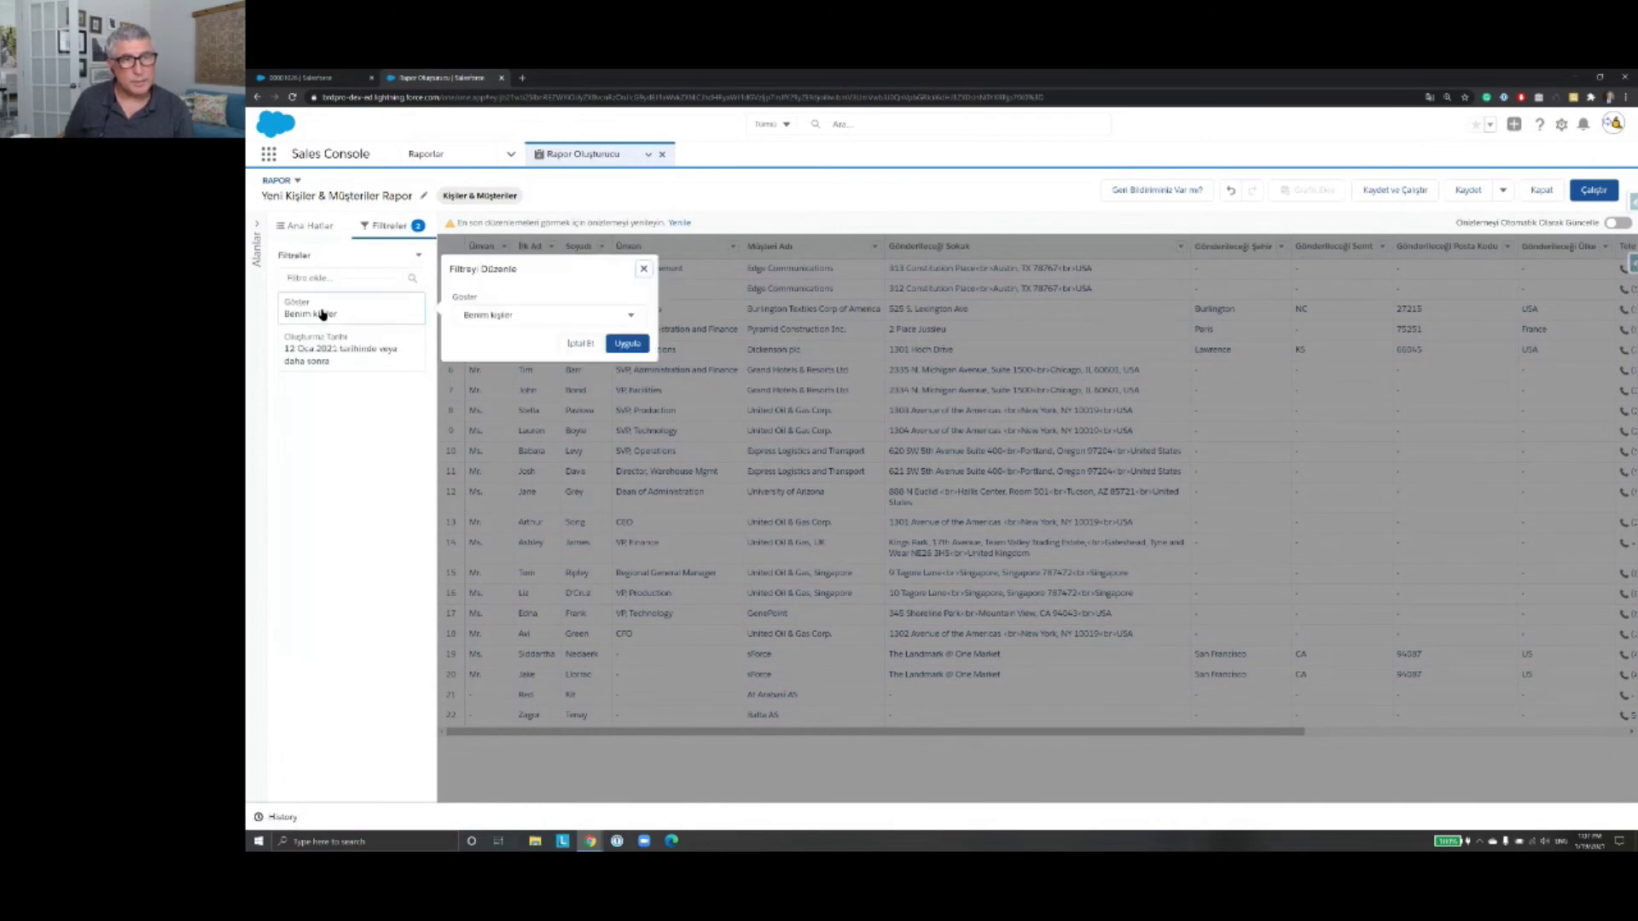
left_click(629, 318)
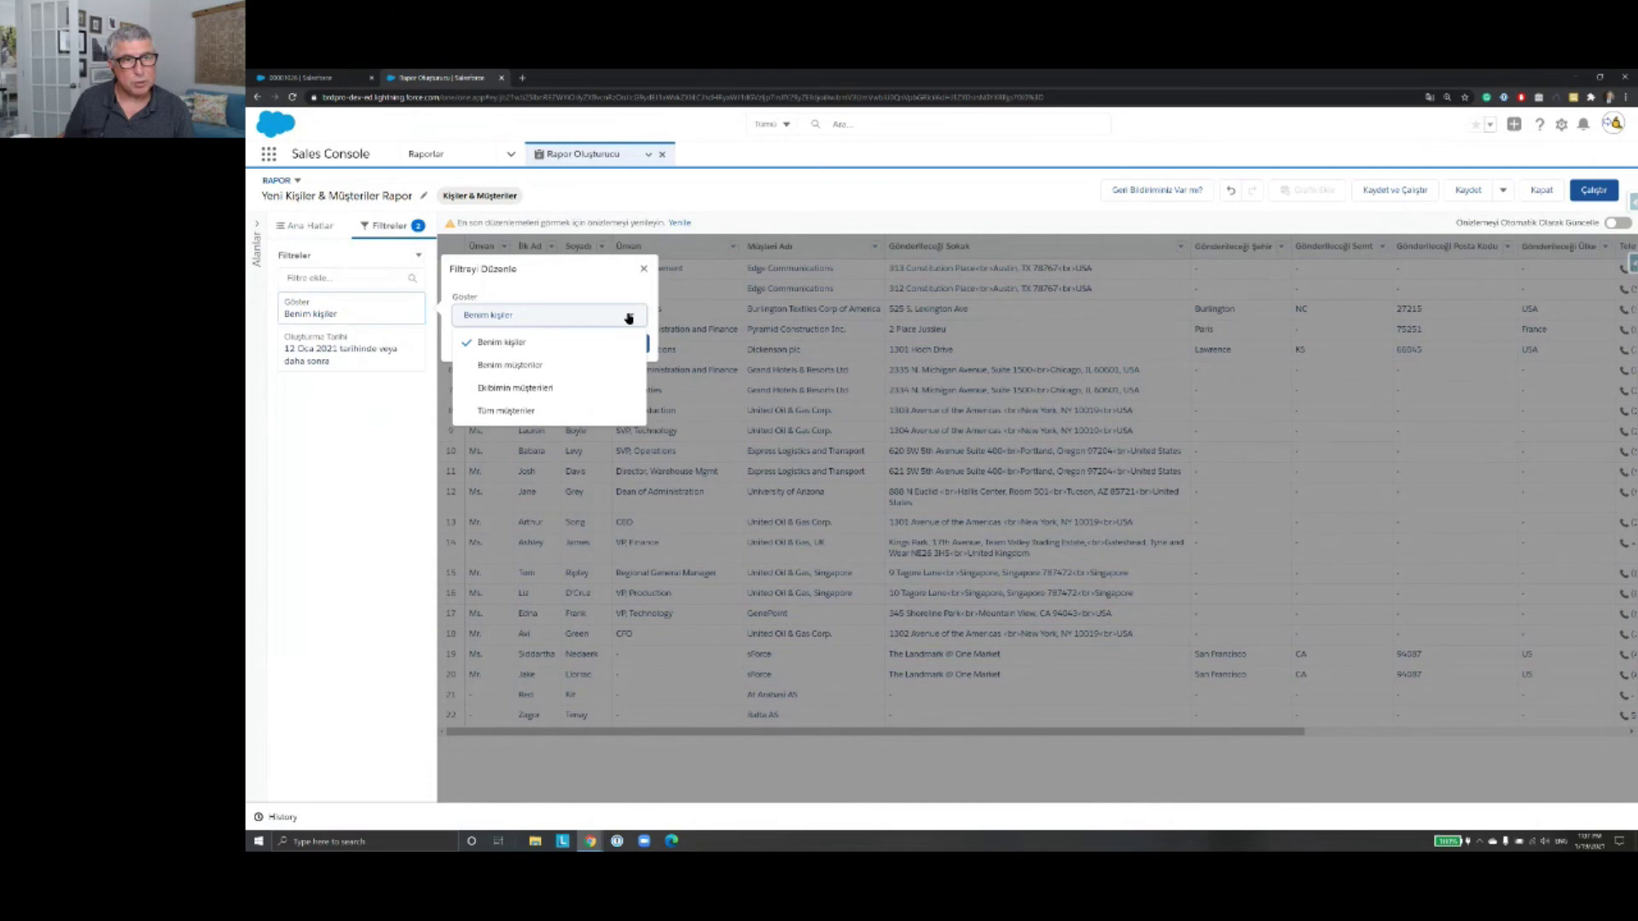
left_click(607, 412)
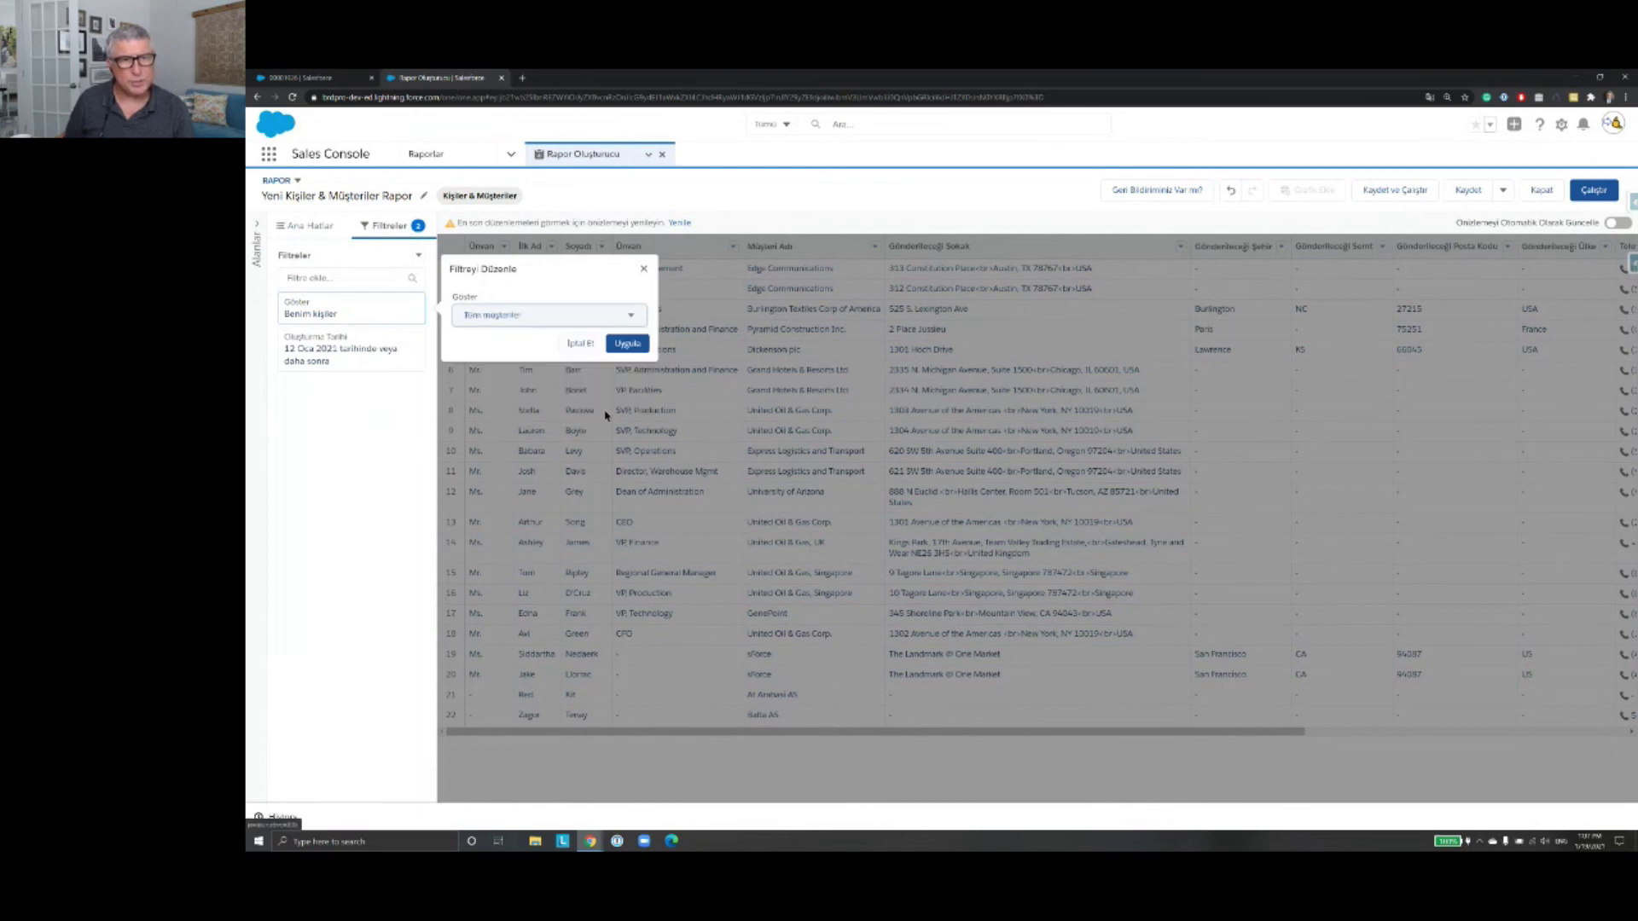
left_click(633, 344)
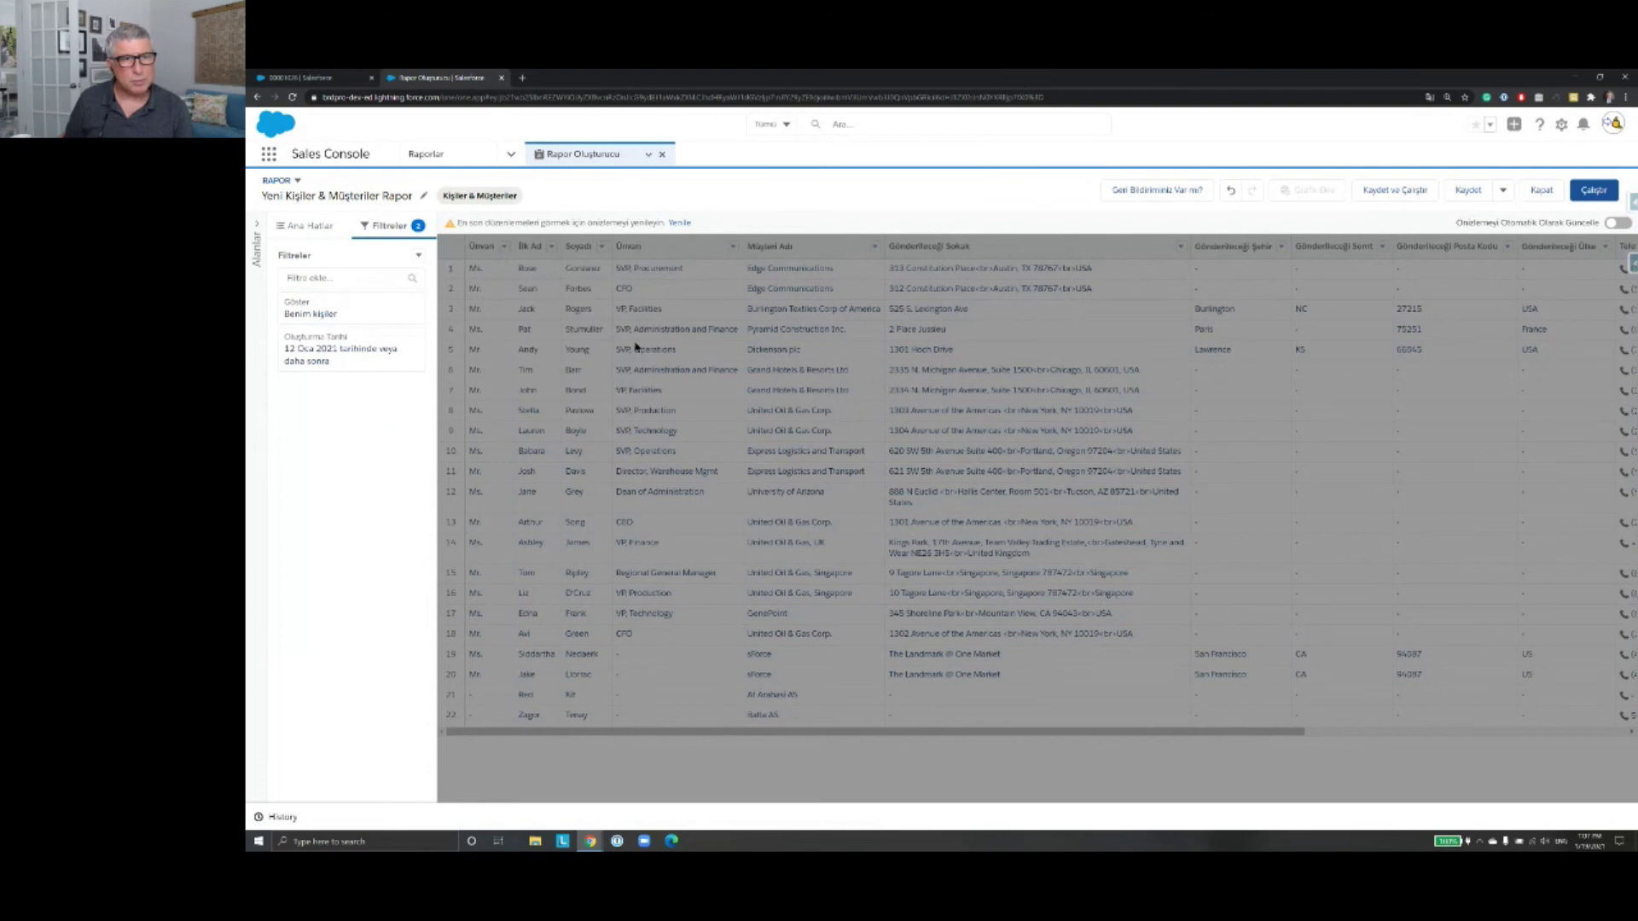
Step: Set the Oluşturma Tarihi filter range to Tüm Zamanlar and apply it
left_click(333, 355)
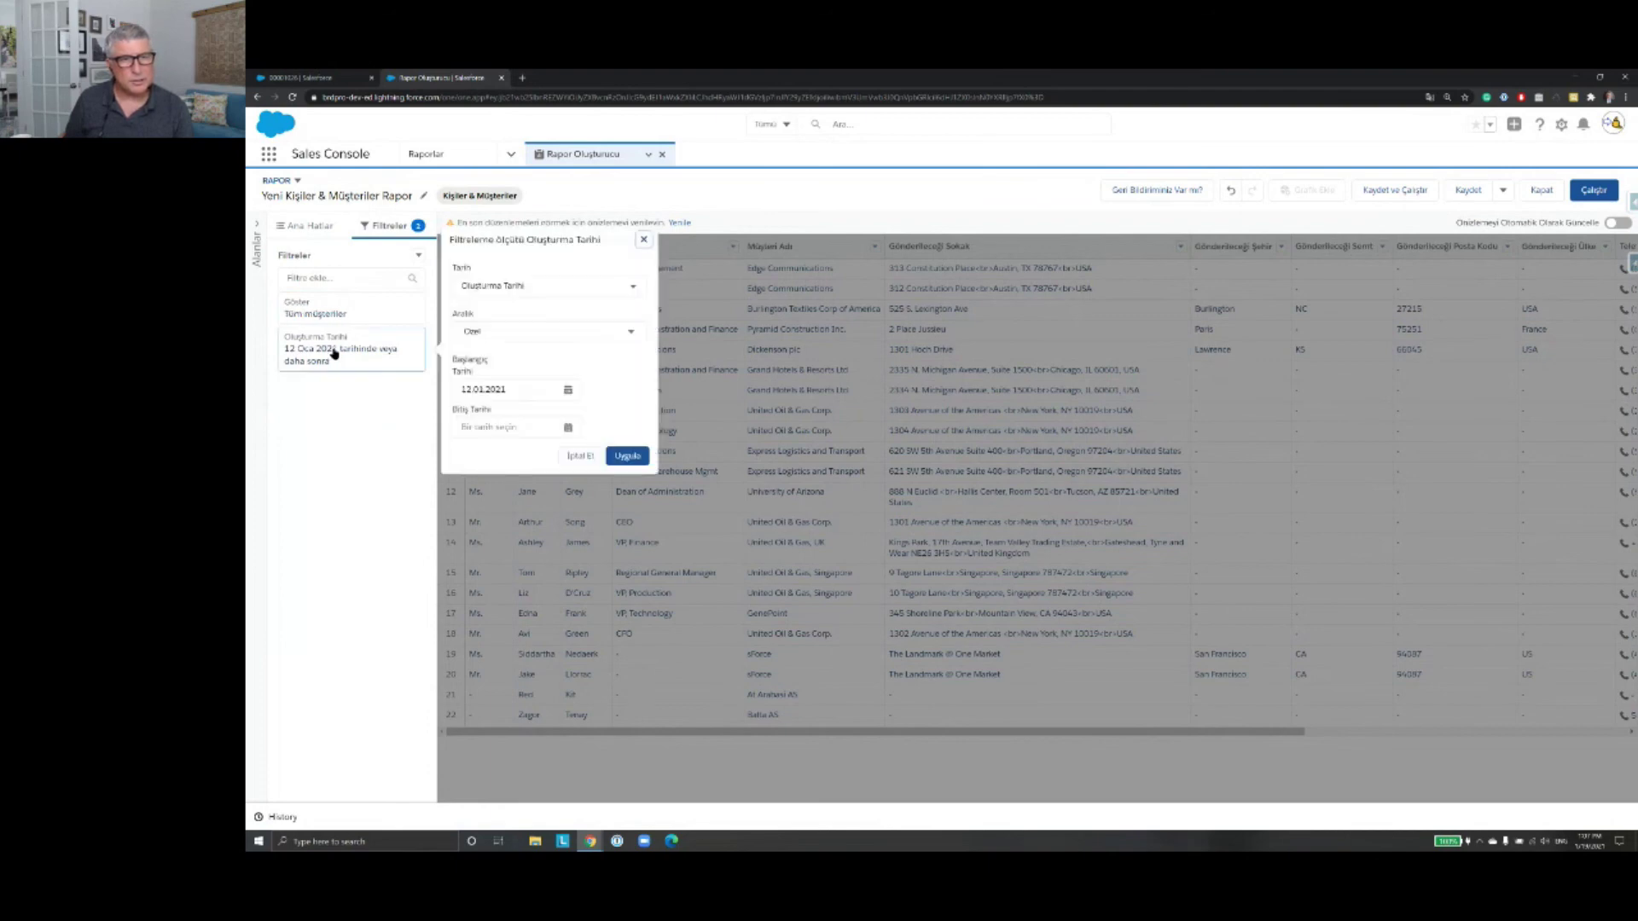
left_click(639, 286)
left_click(596, 269)
left_click(631, 332)
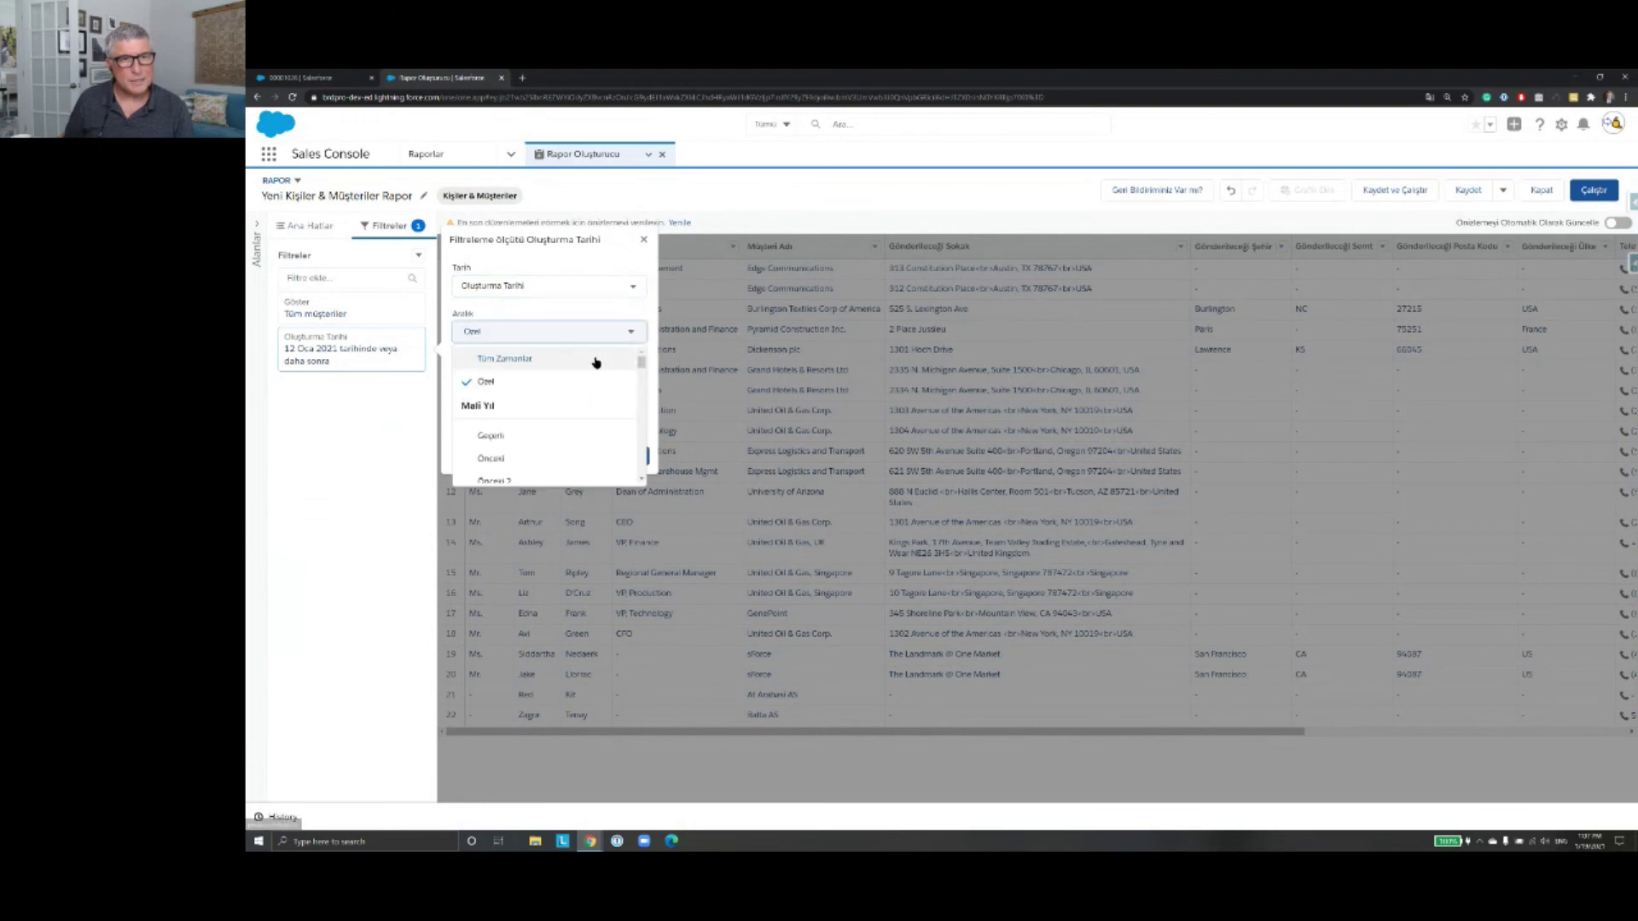
left_click(596, 359)
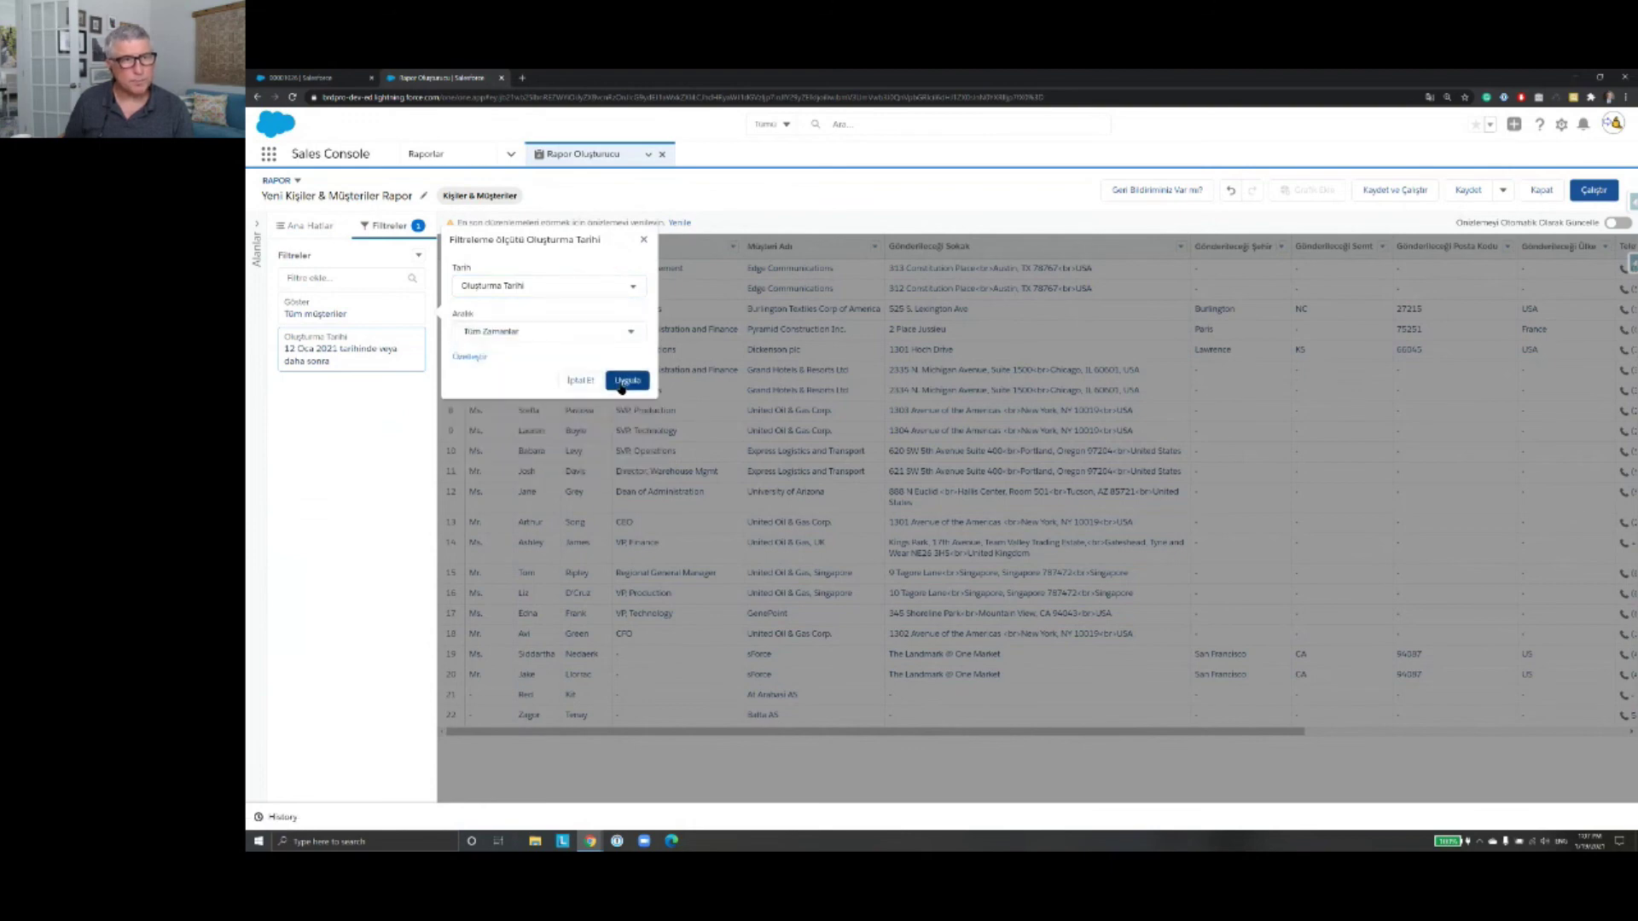
left_click(623, 382)
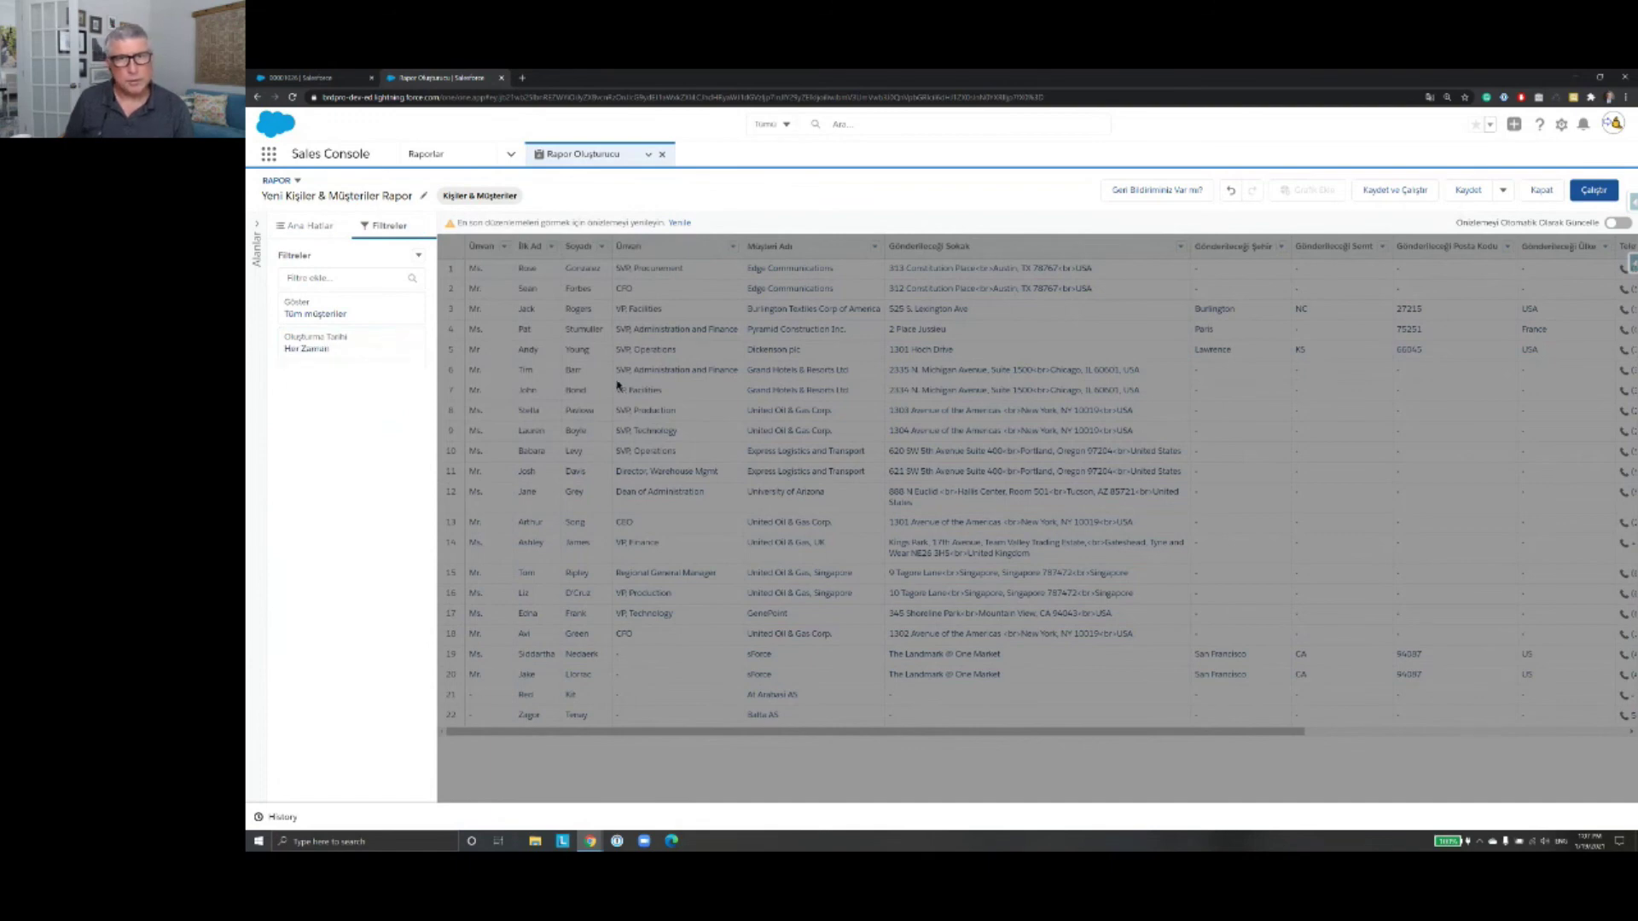
Step: Refresh the report preview, return to the Outline, and run the report to list 22 contacts
left_click(681, 225)
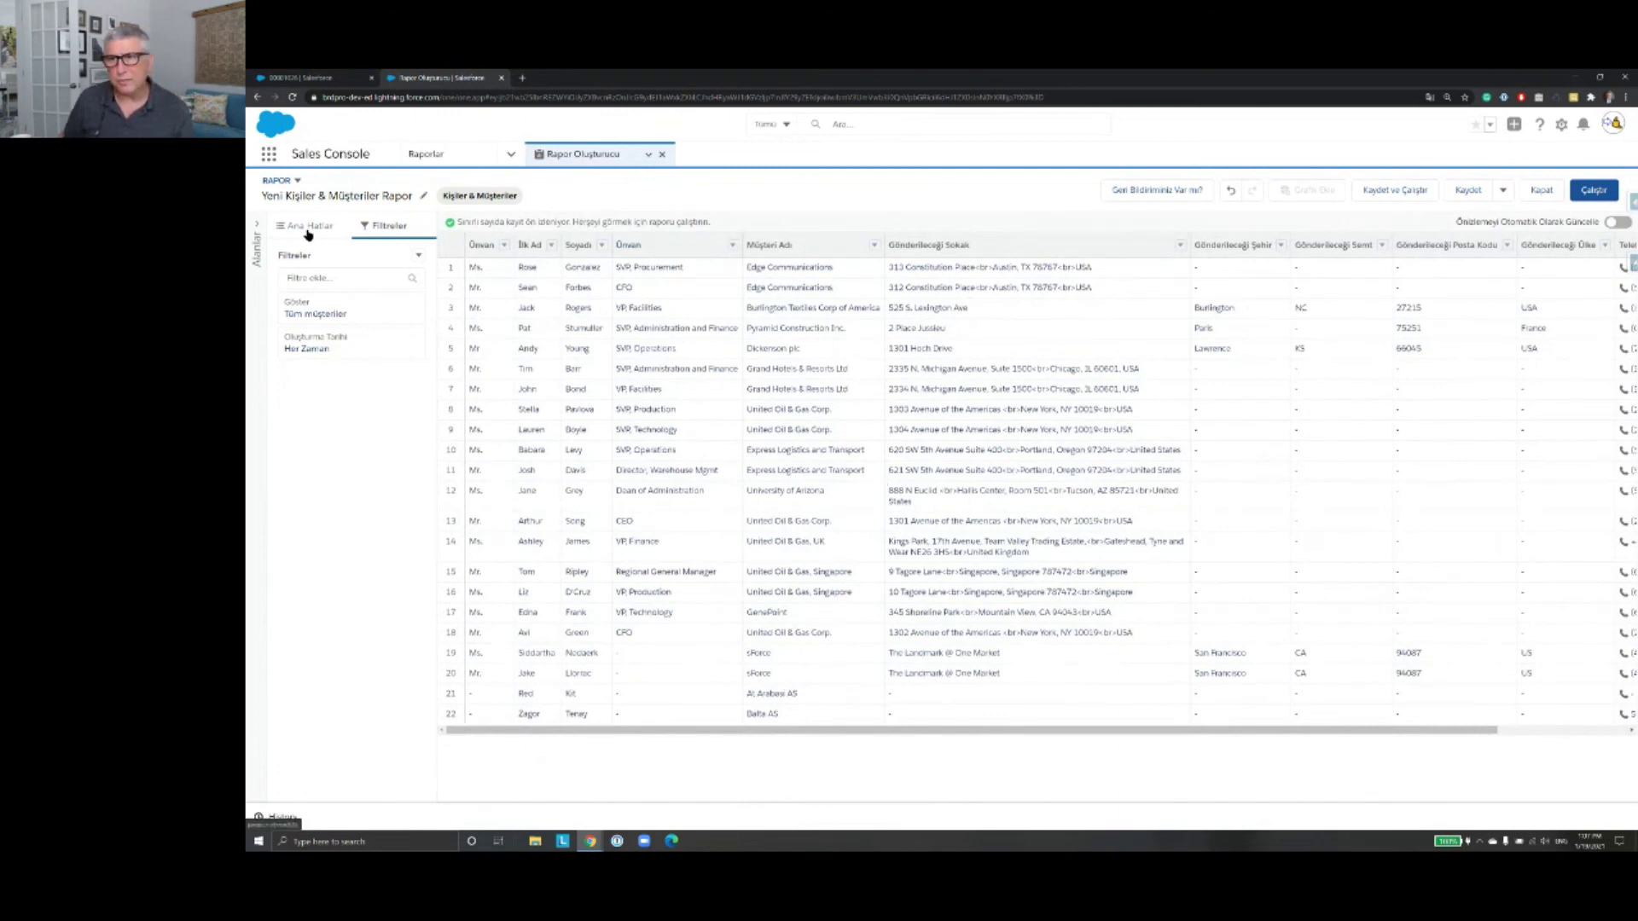
left_click(308, 229)
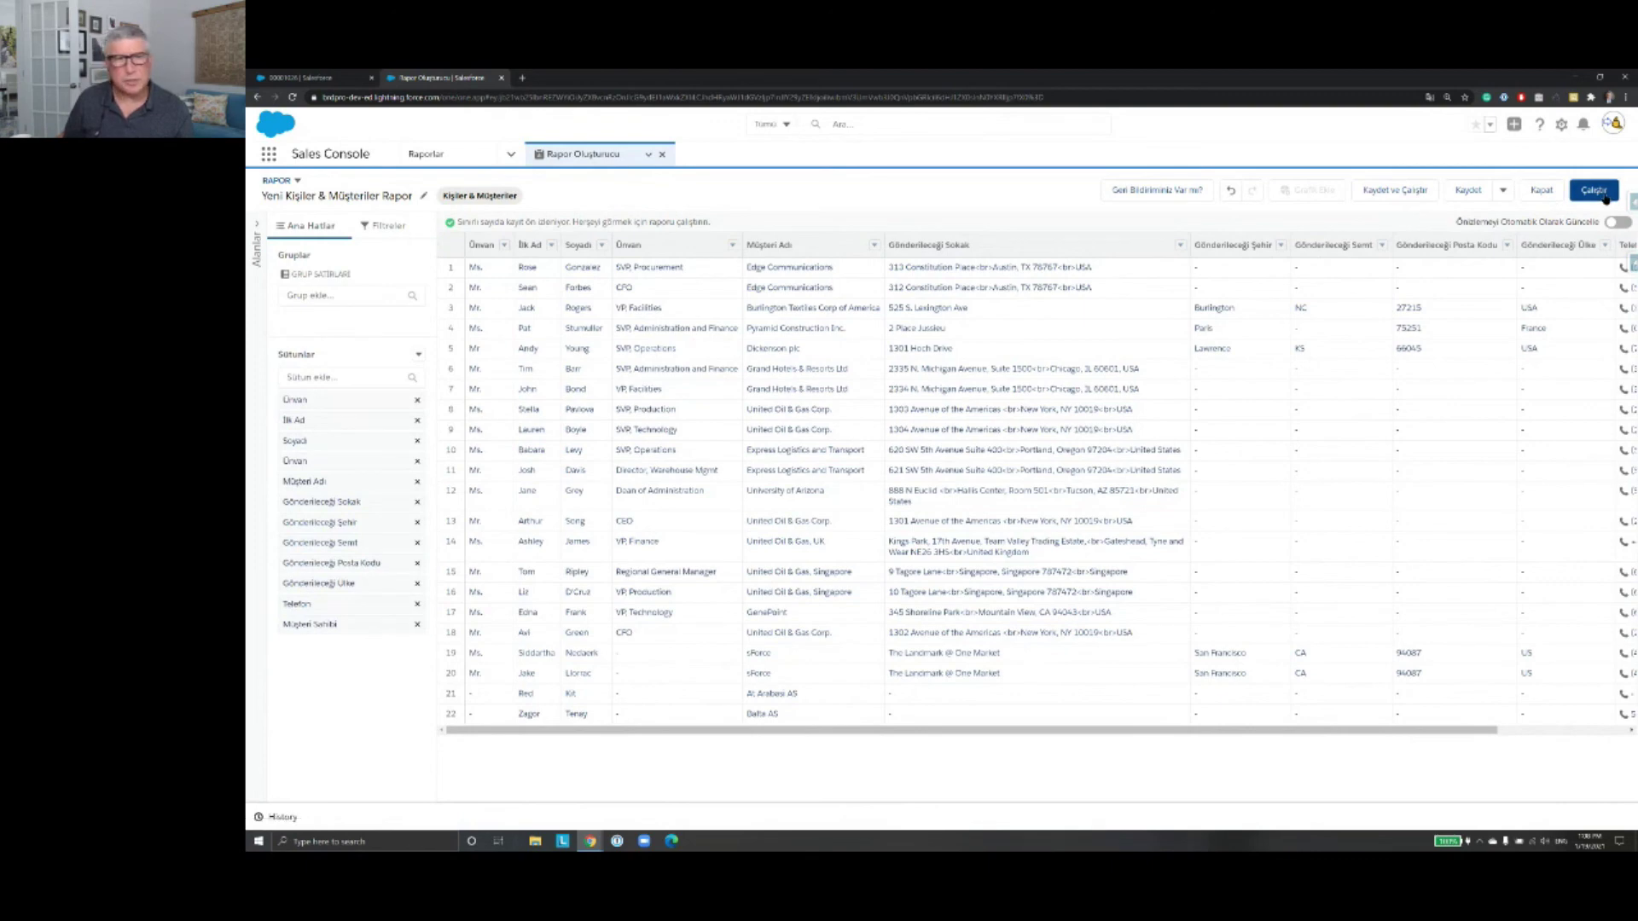
left_click(1595, 191)
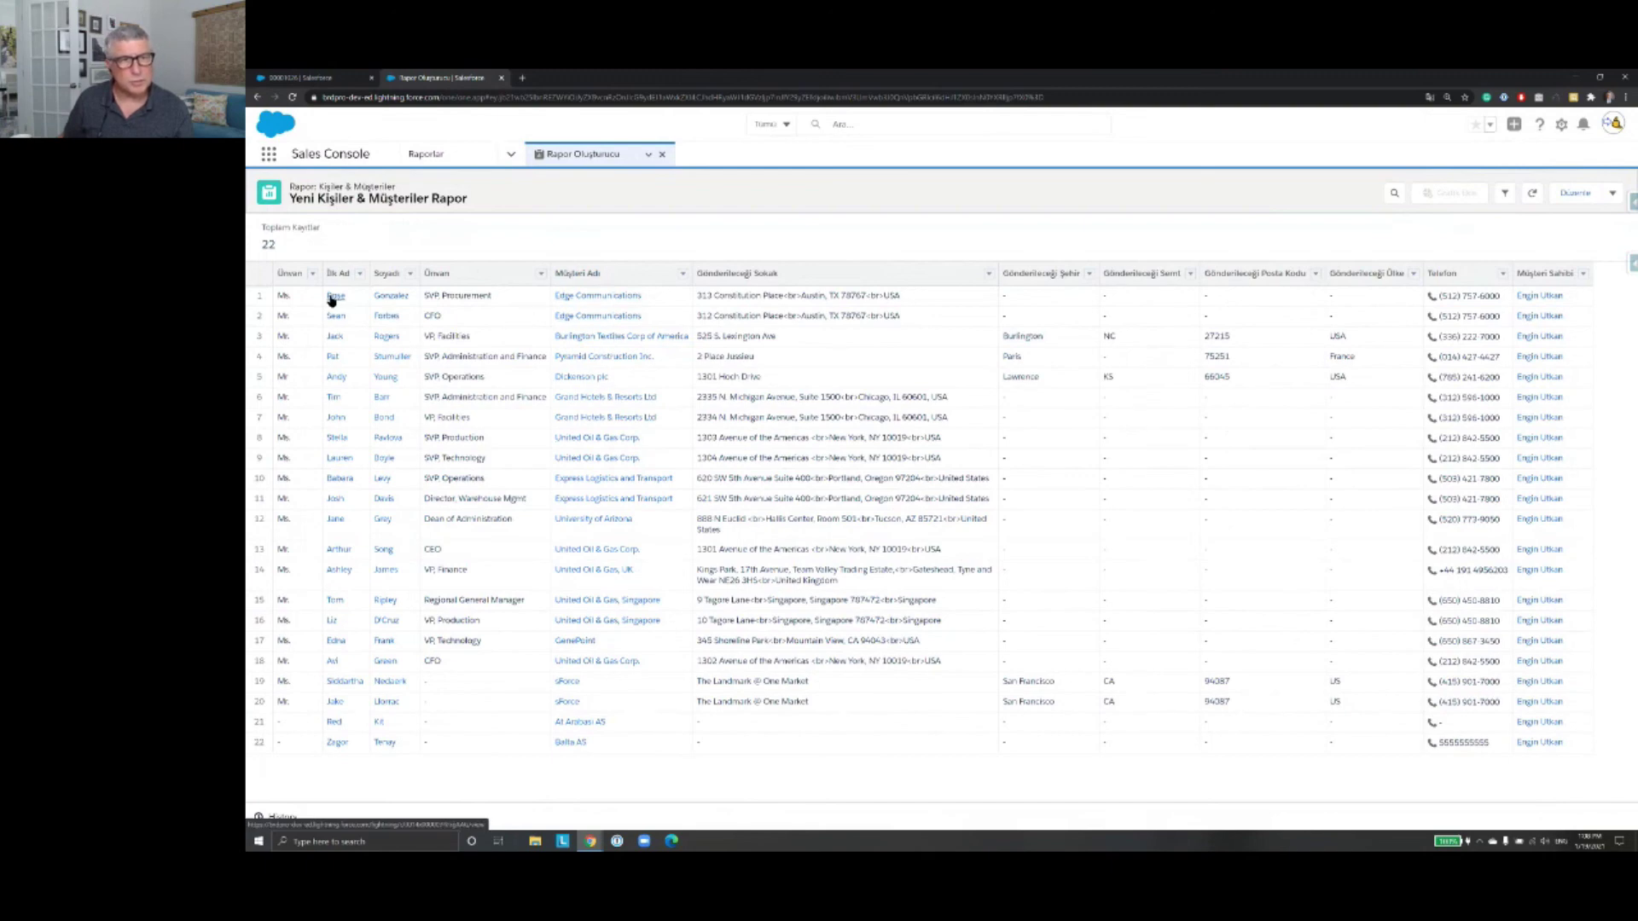
double_click(280, 245)
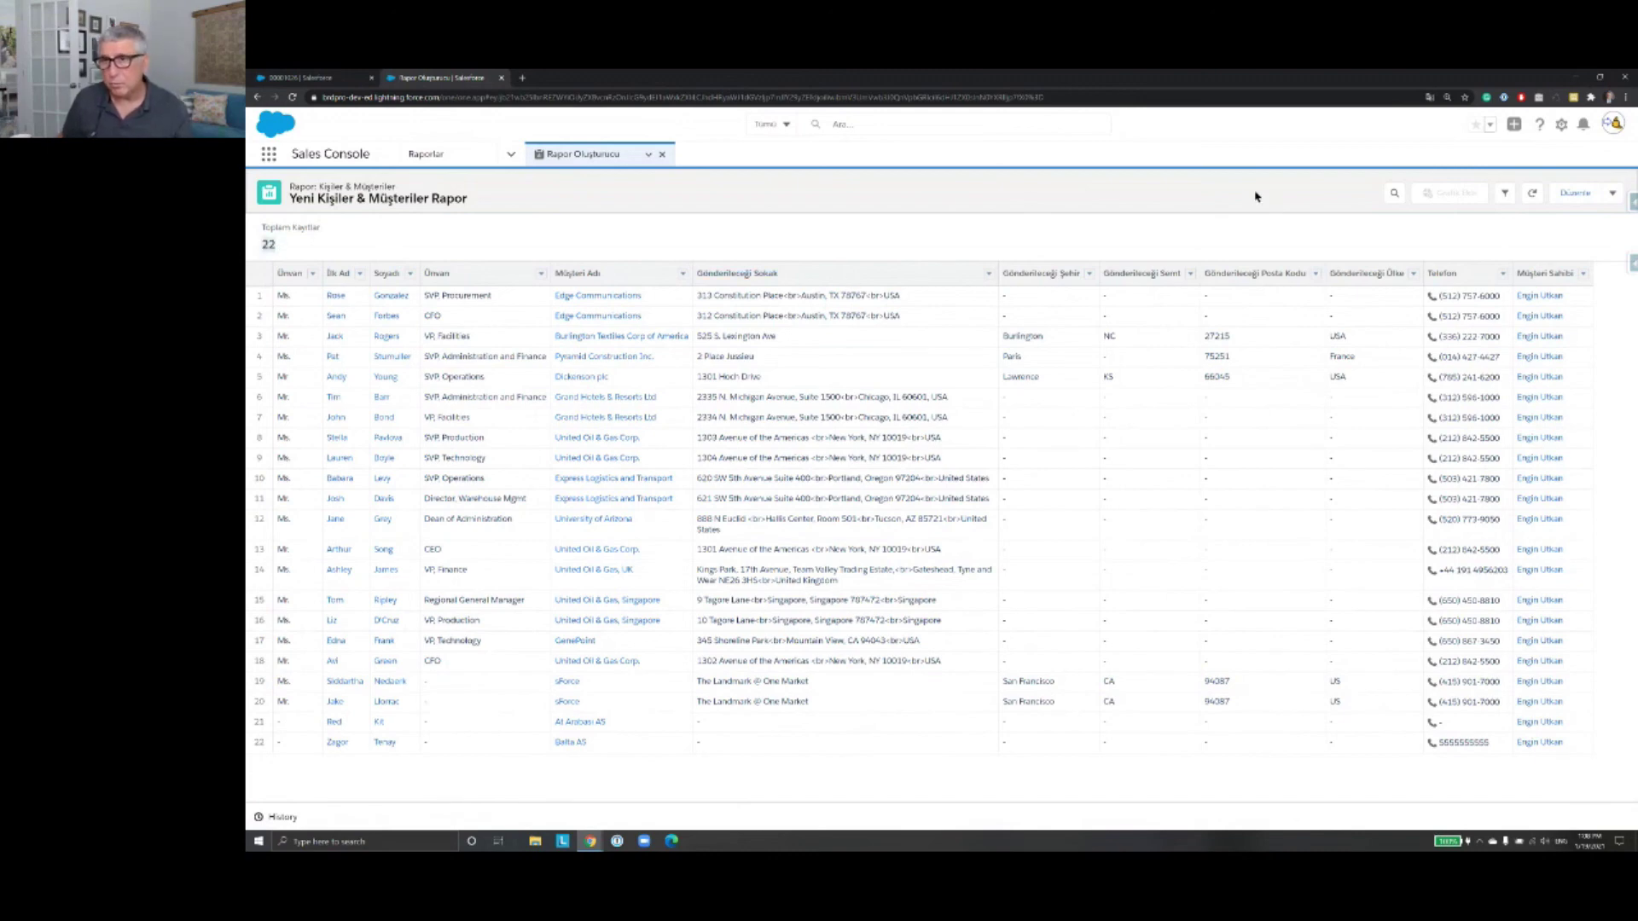
left_click(1612, 195)
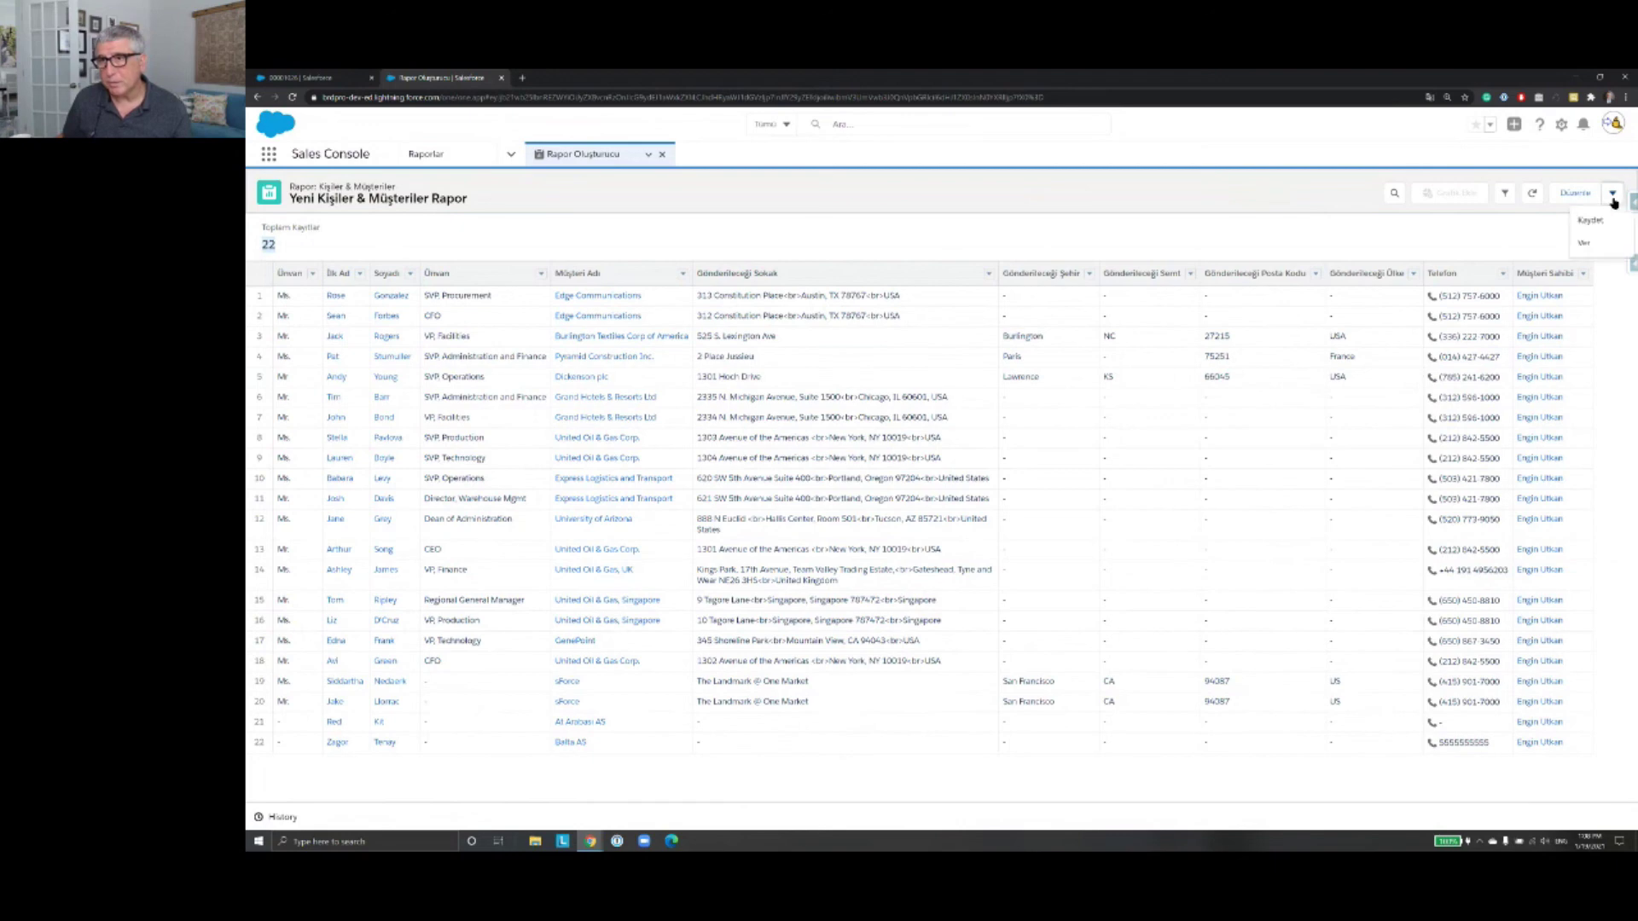
left_click(1614, 201)
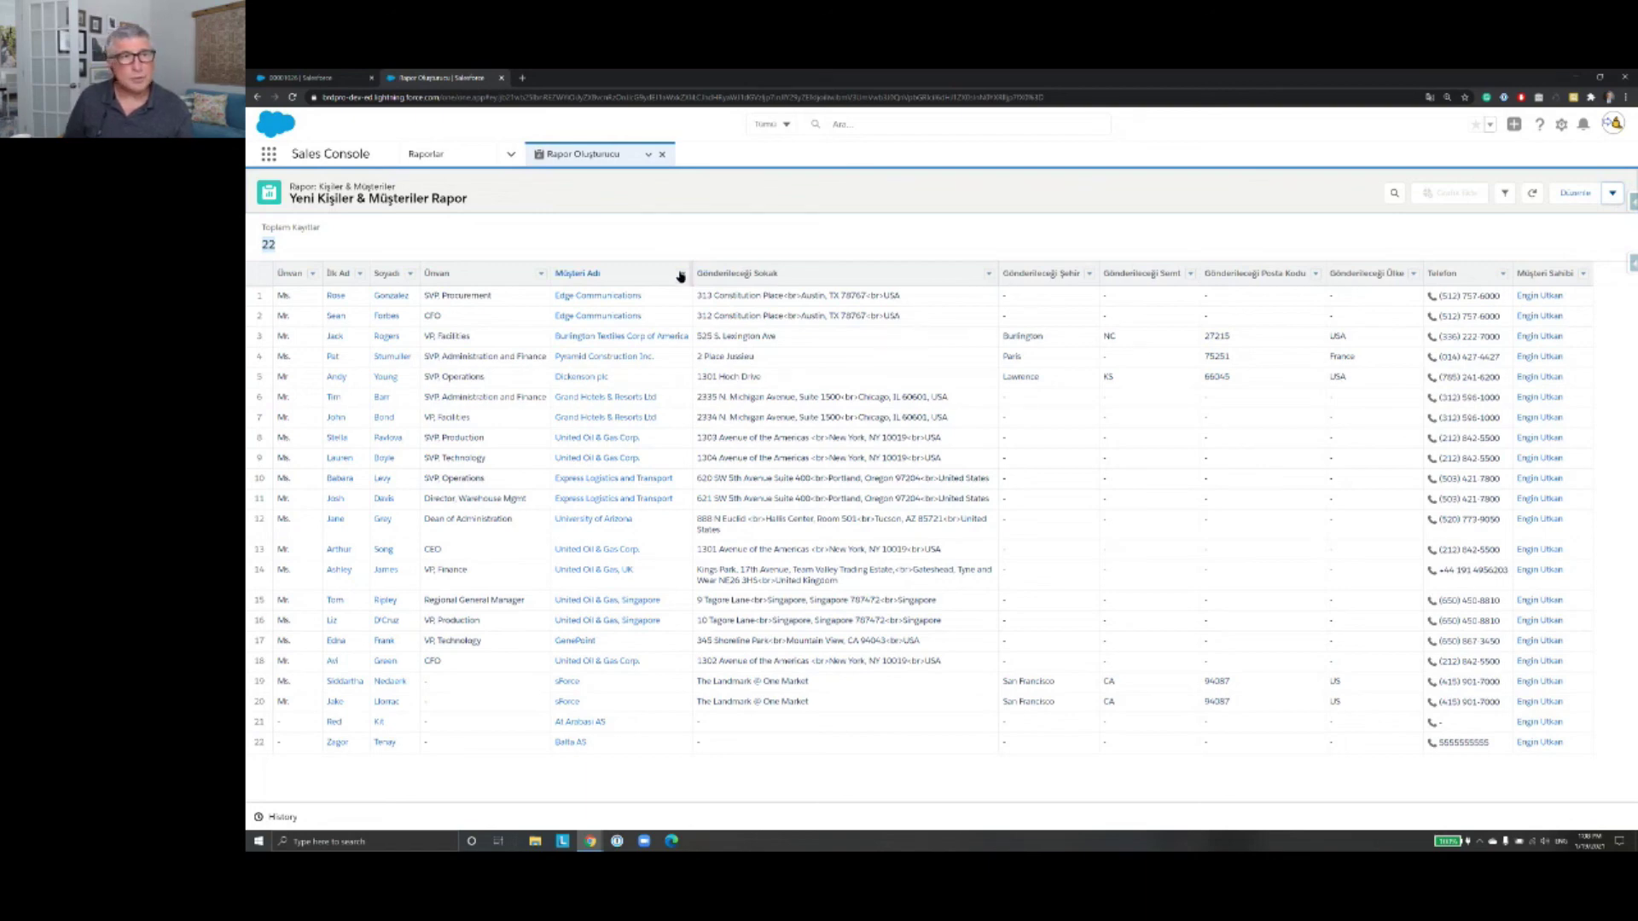
Step: Close the report, dismiss the Setup and help menus, and switch back to the case record tab
left_click(662, 156)
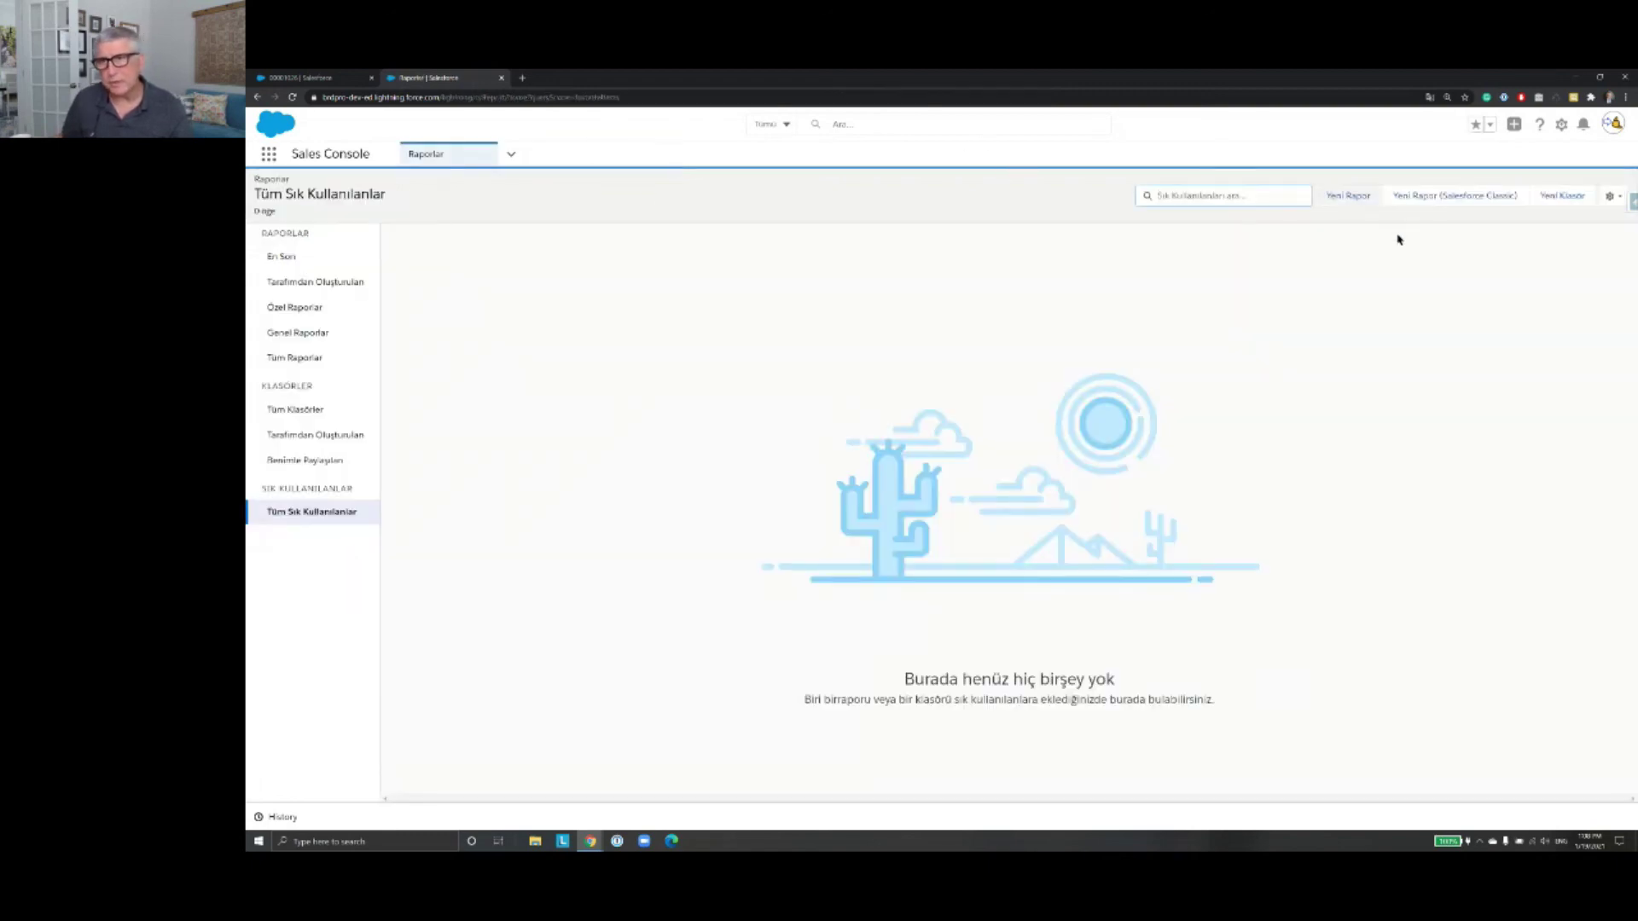
left_click(1561, 125)
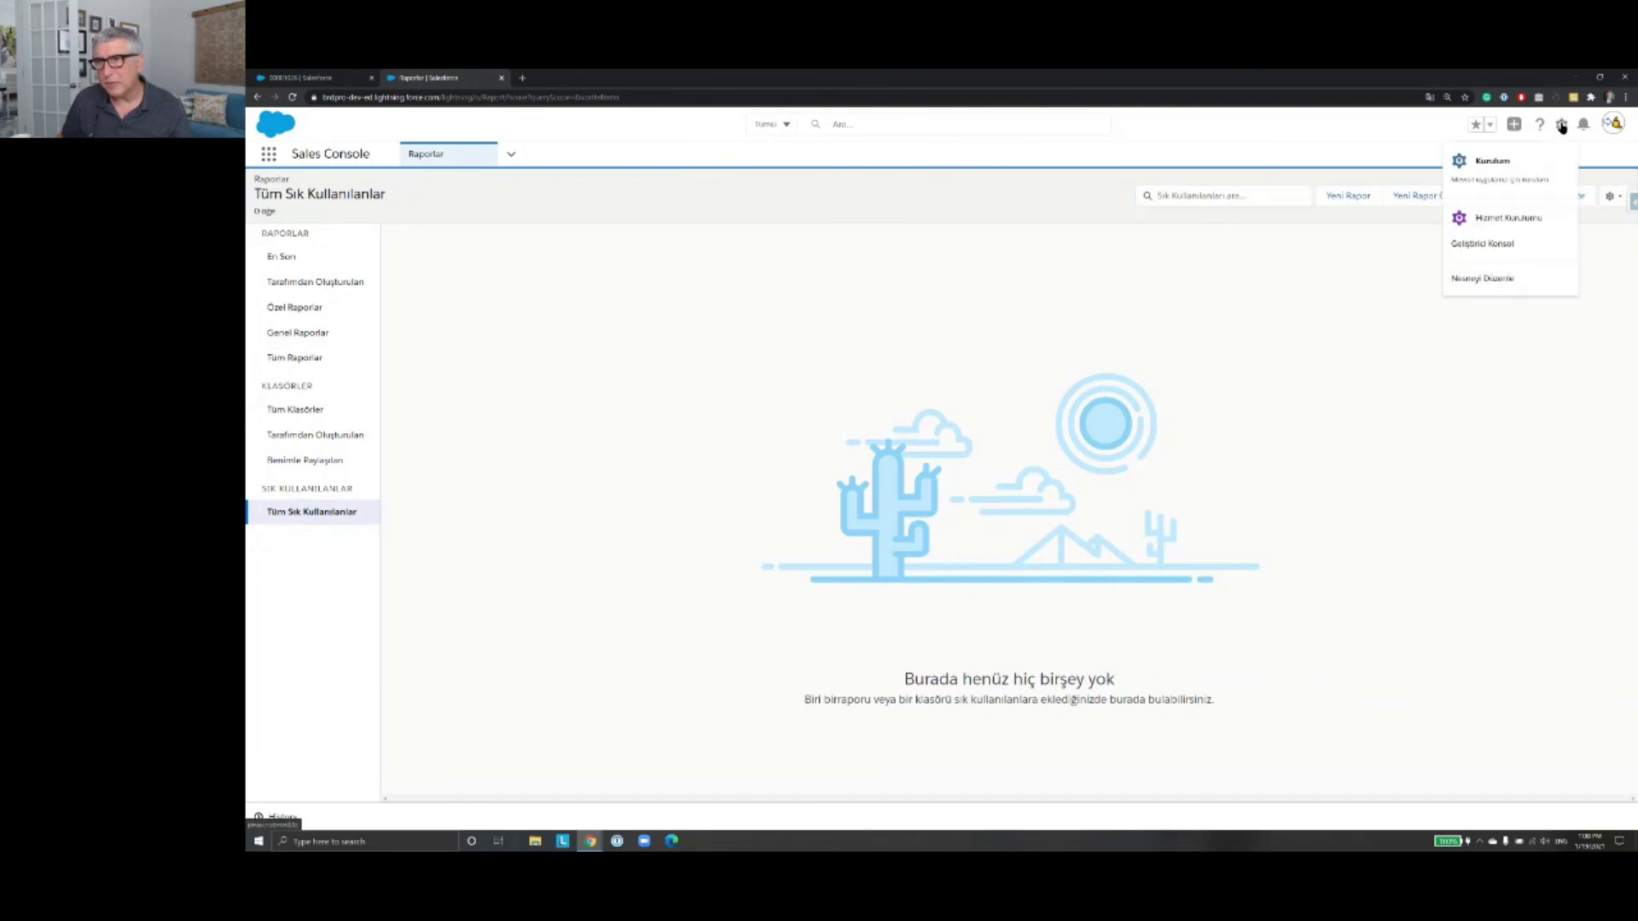
left_click(1561, 125)
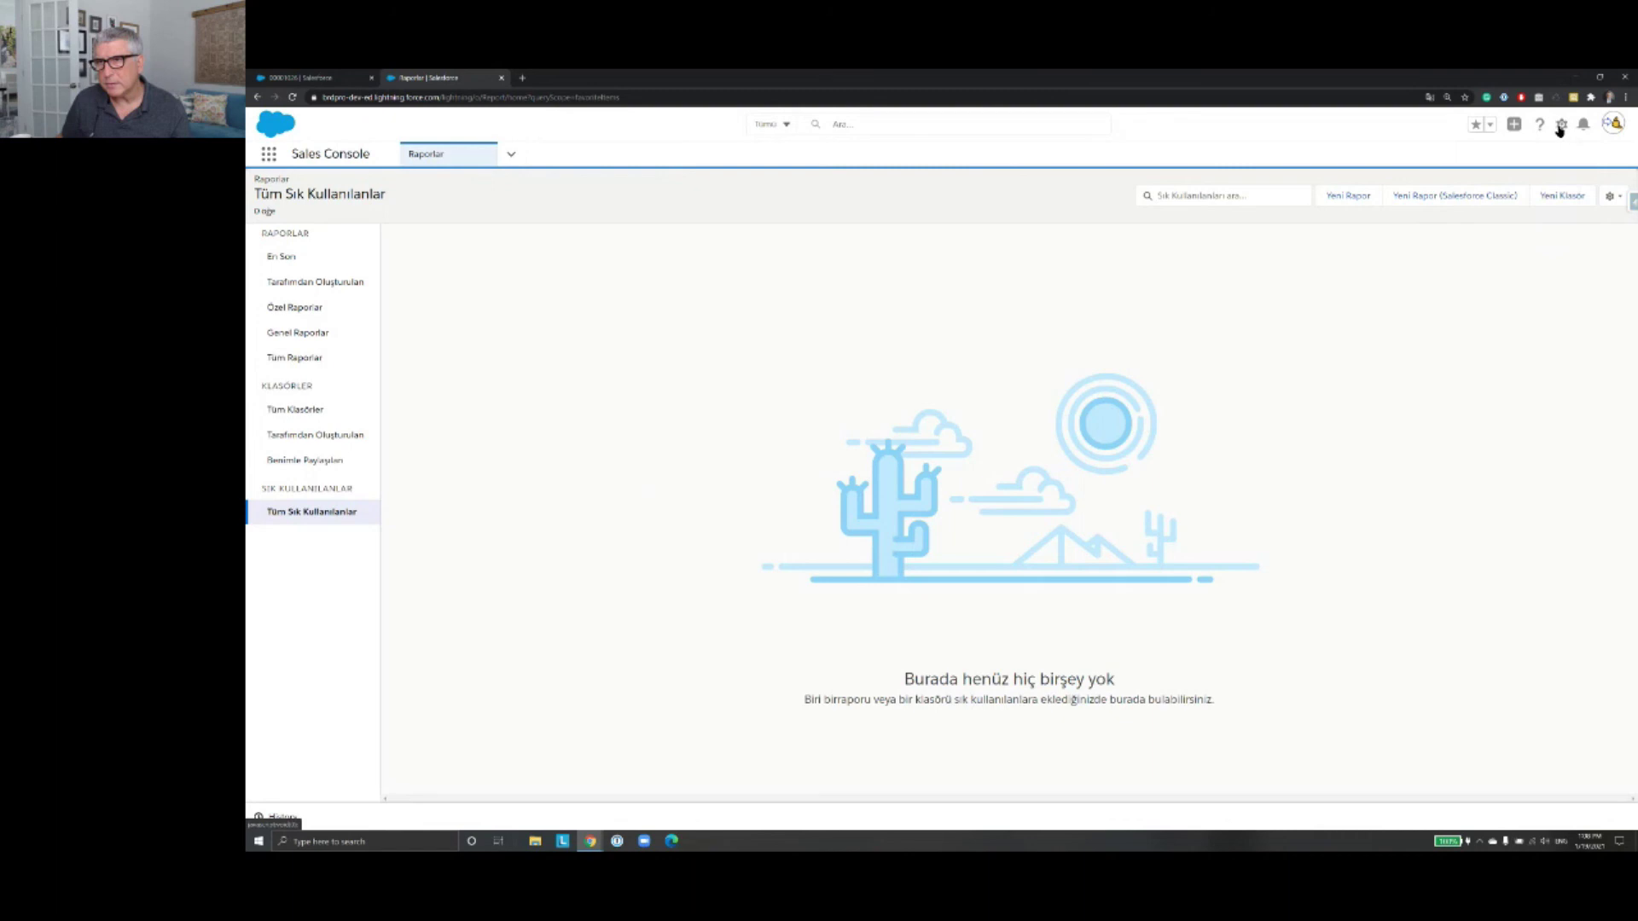
left_click(1560, 126)
left_click(1559, 127)
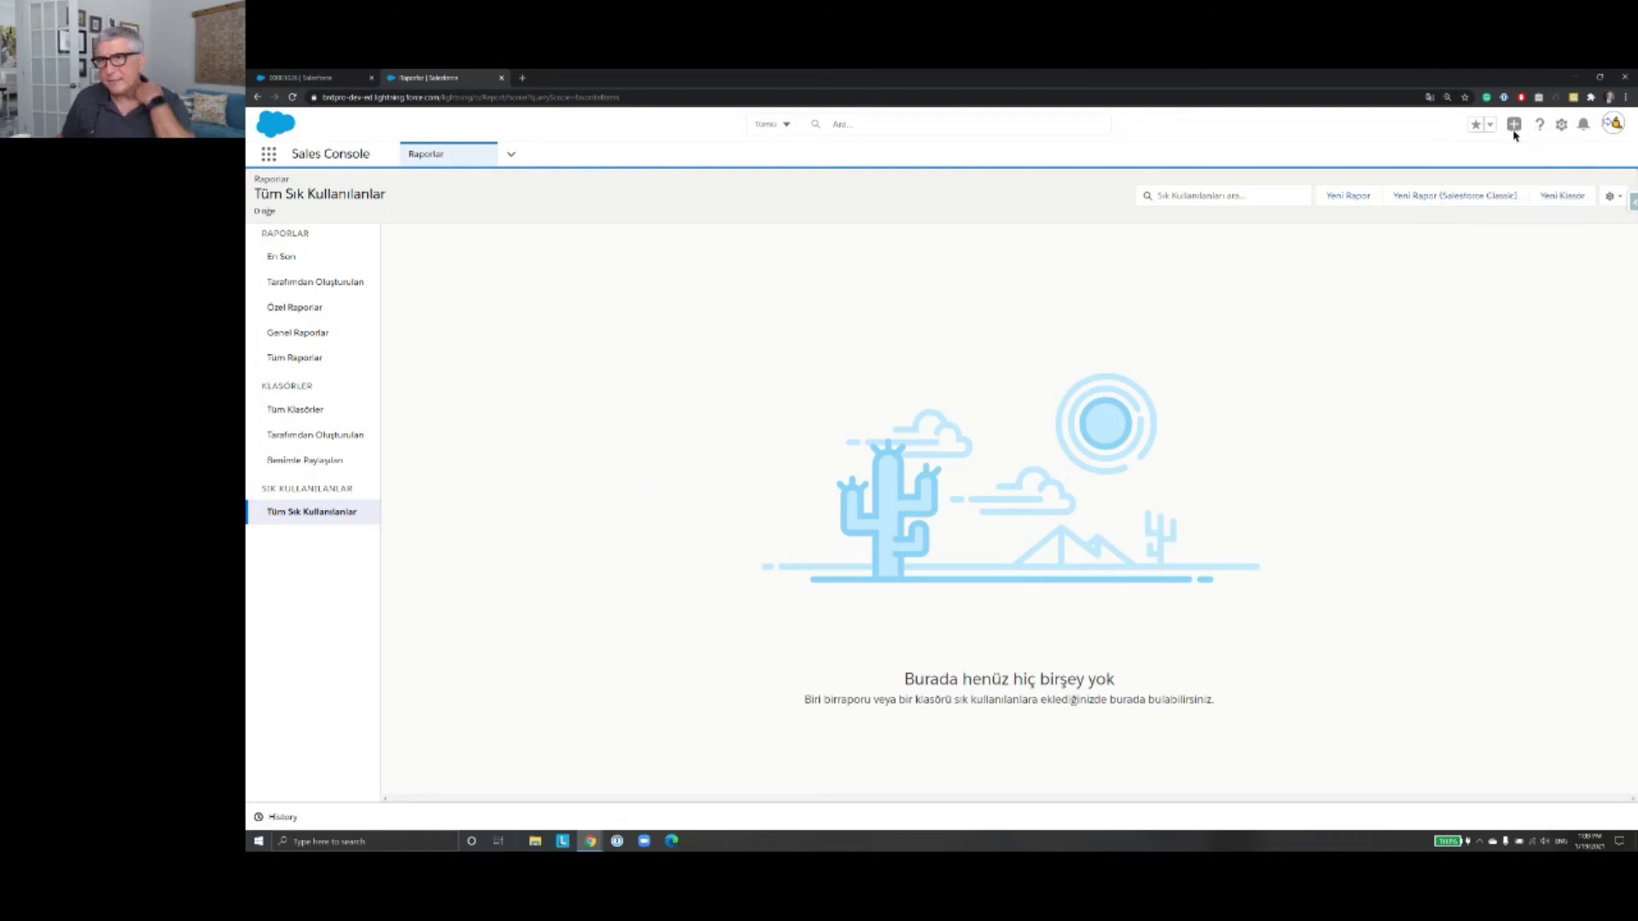
left_click(1561, 127)
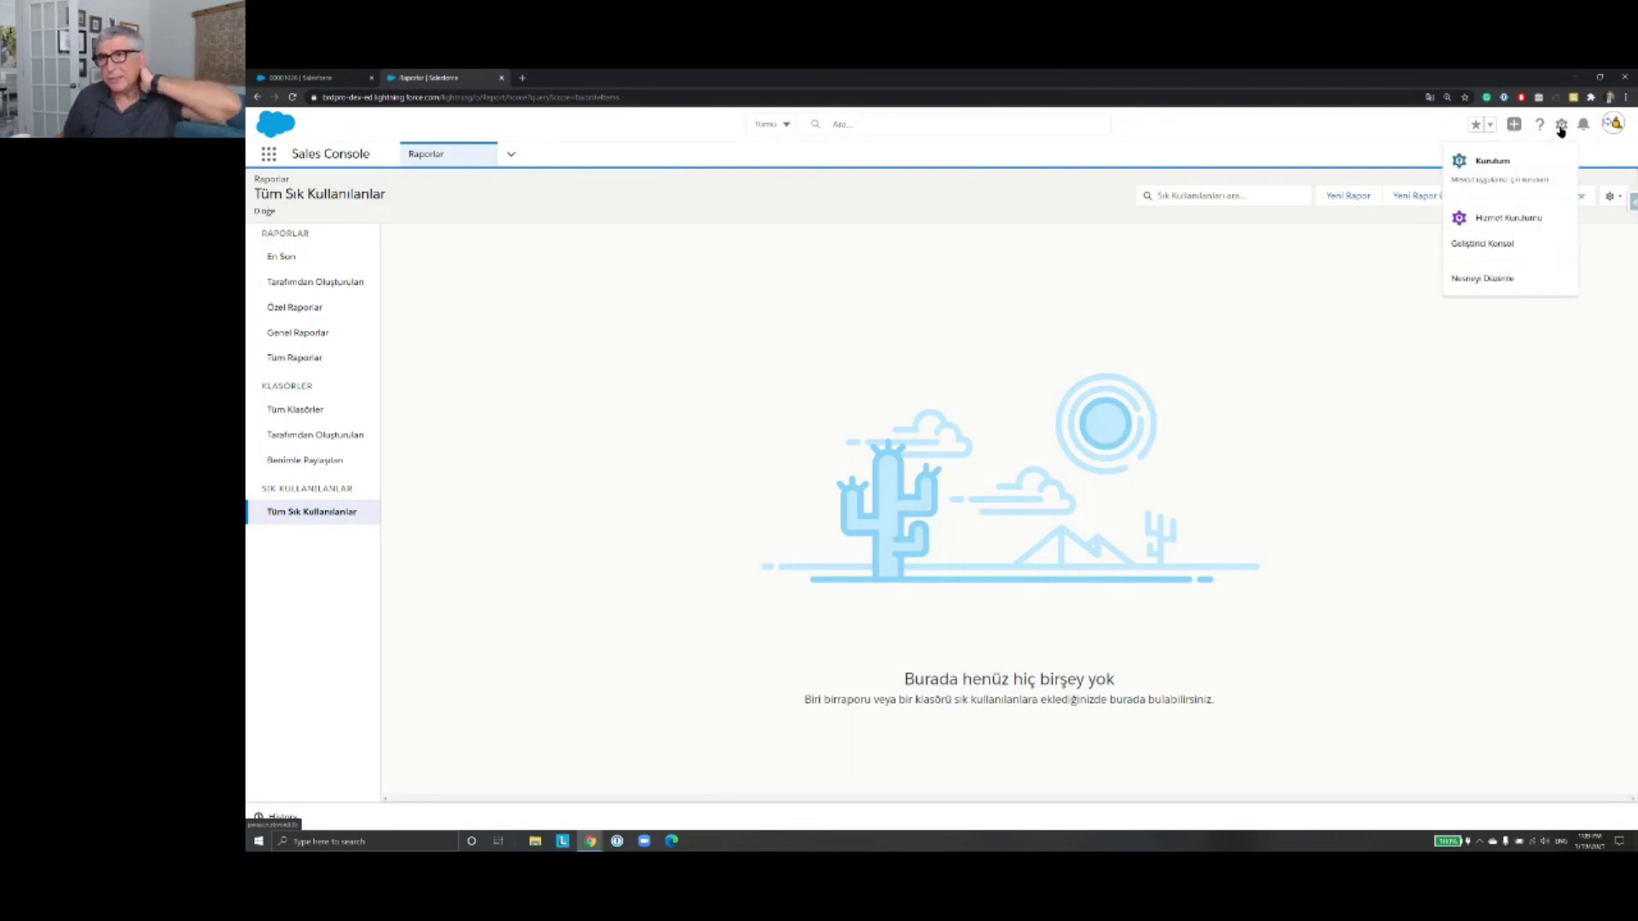
left_click(1539, 125)
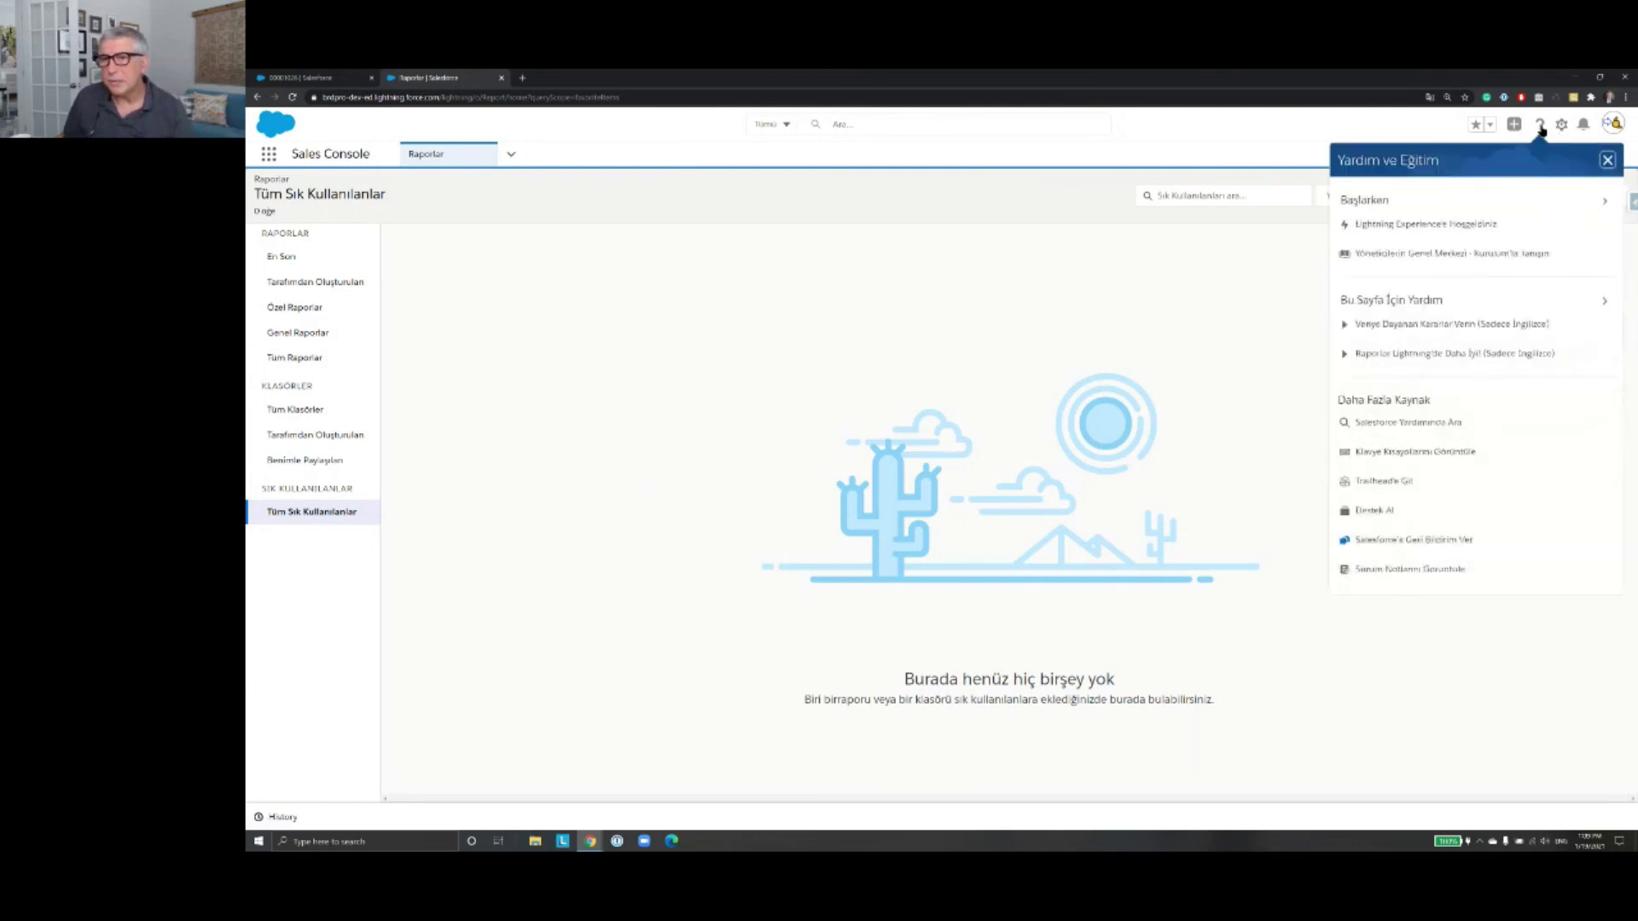
left_click(1561, 125)
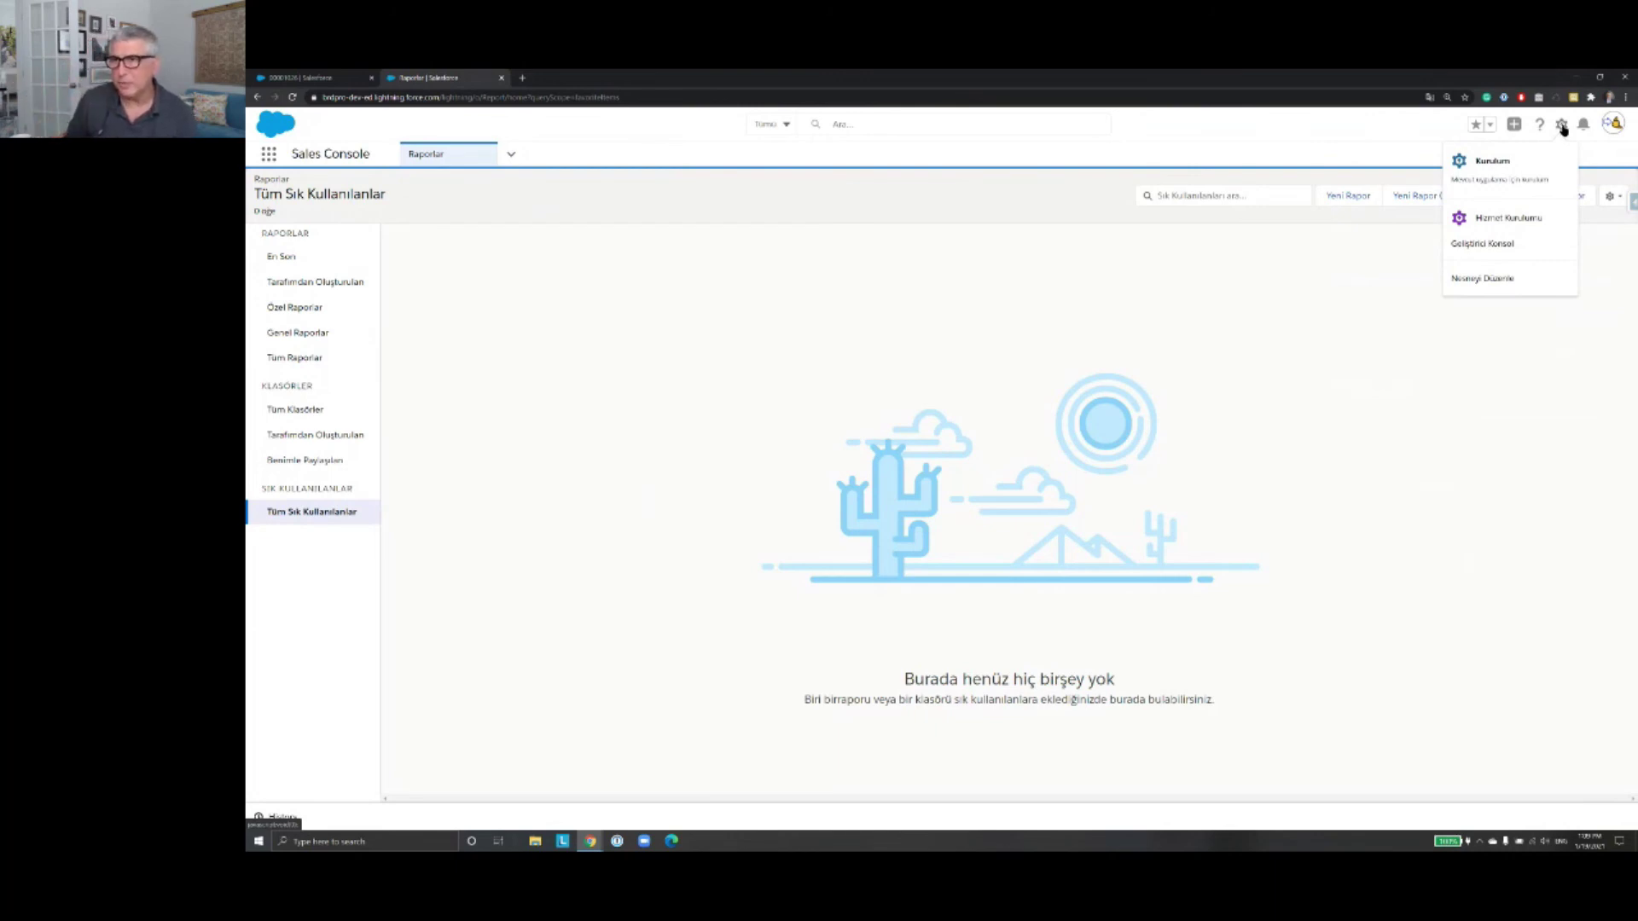
left_click(1561, 125)
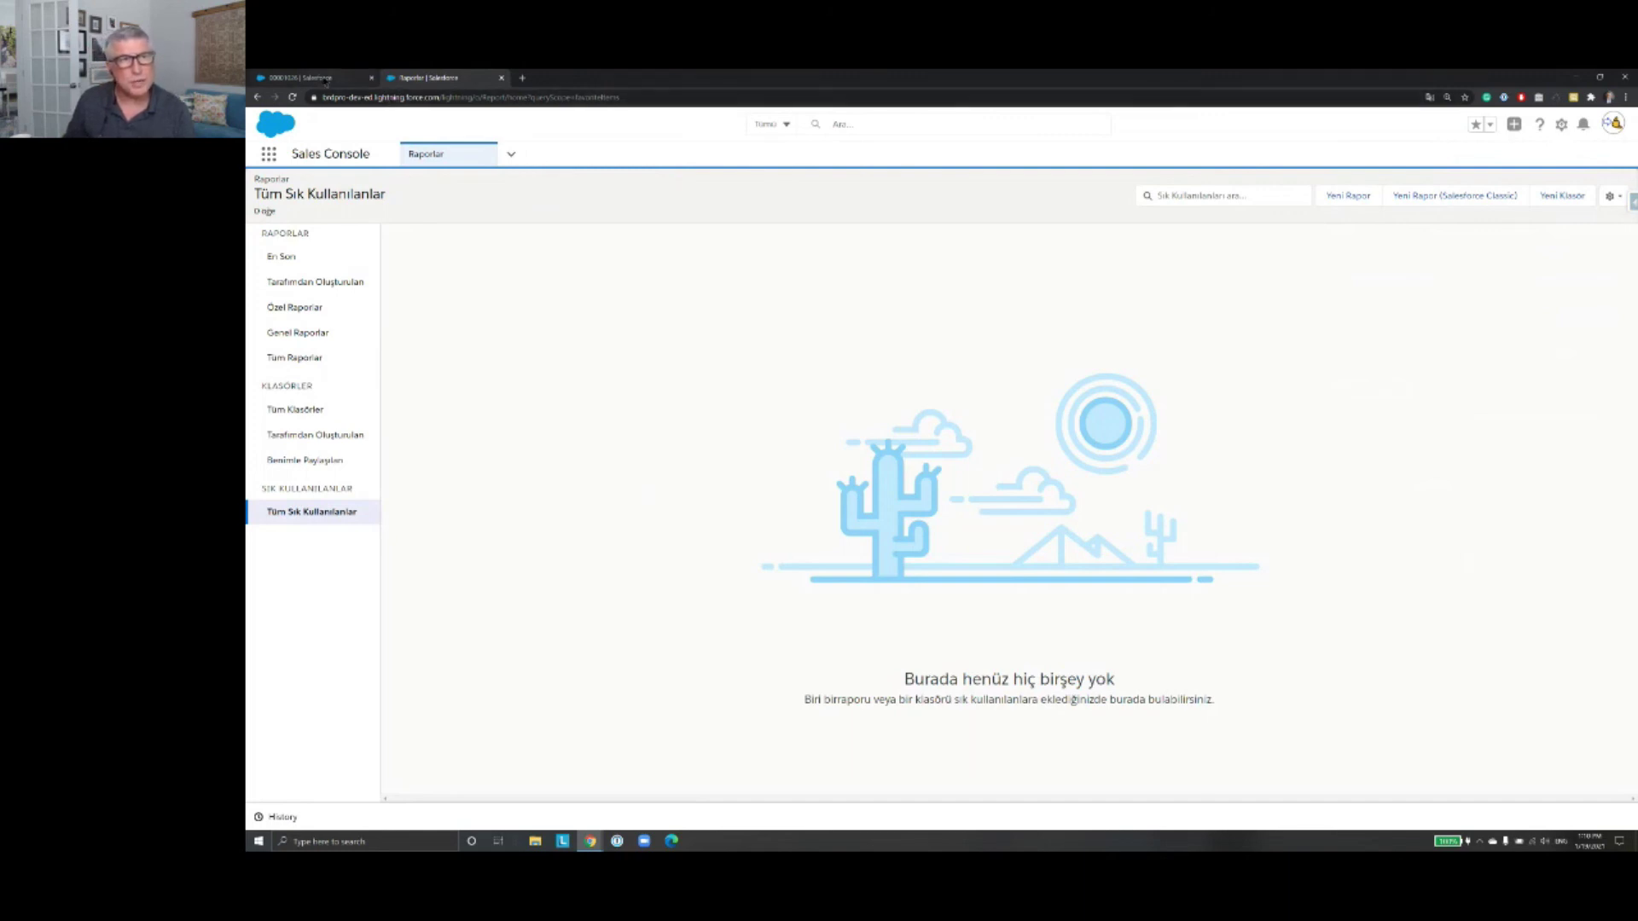
left_click(329, 79)
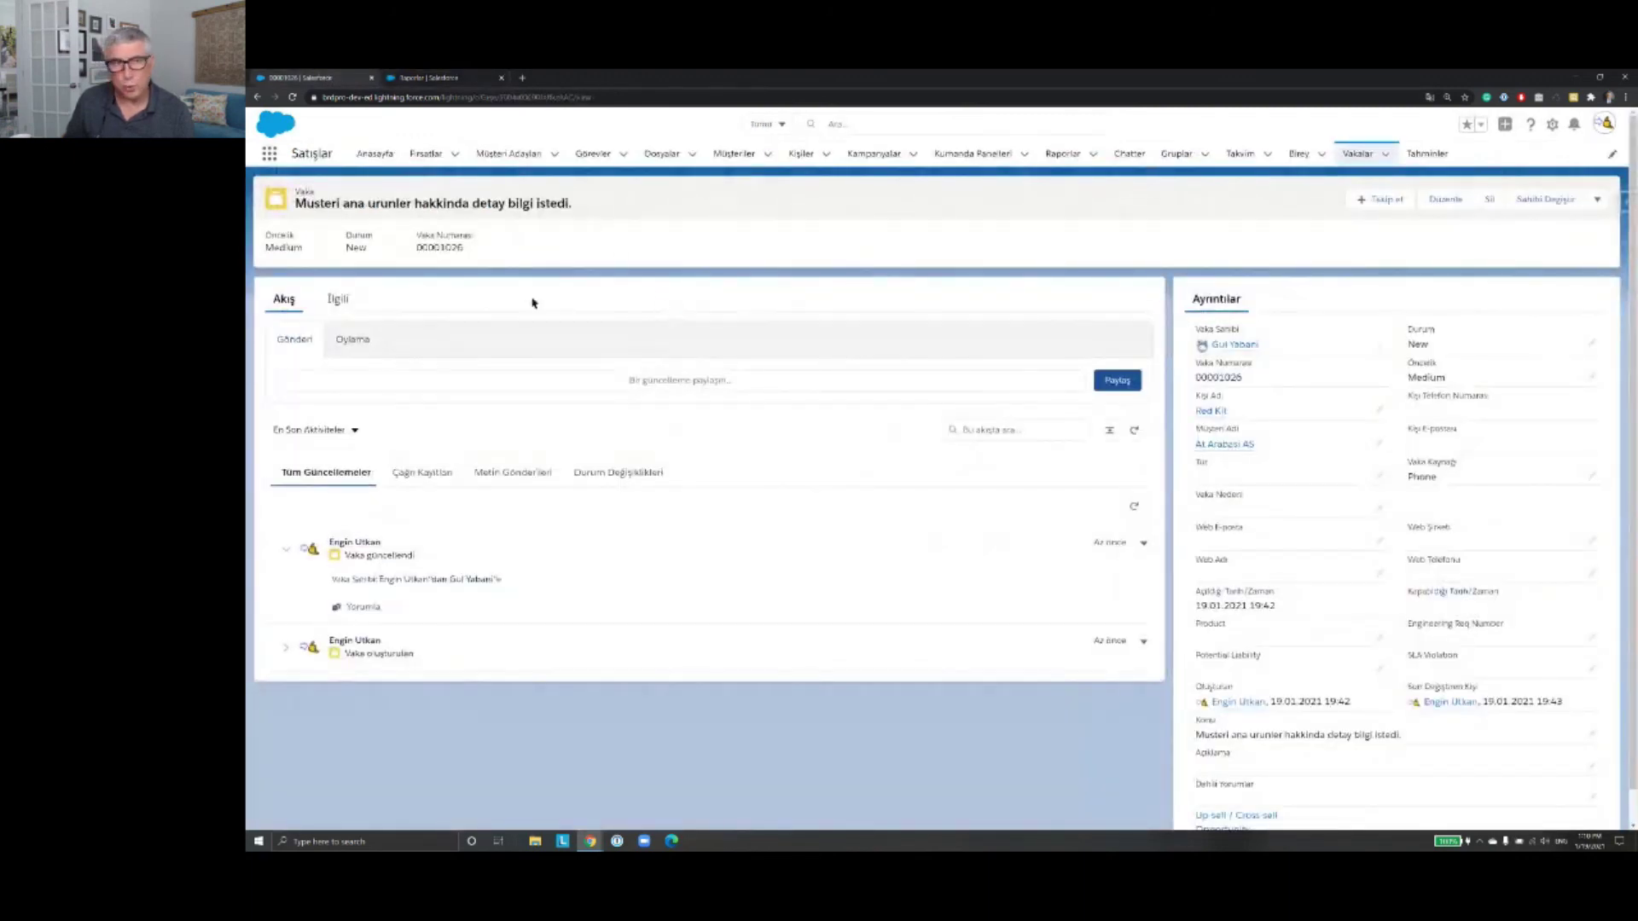
Step: Open the Balta AS-Proje fırsati opportunity from the Fırsatlar list
left_click(431, 155)
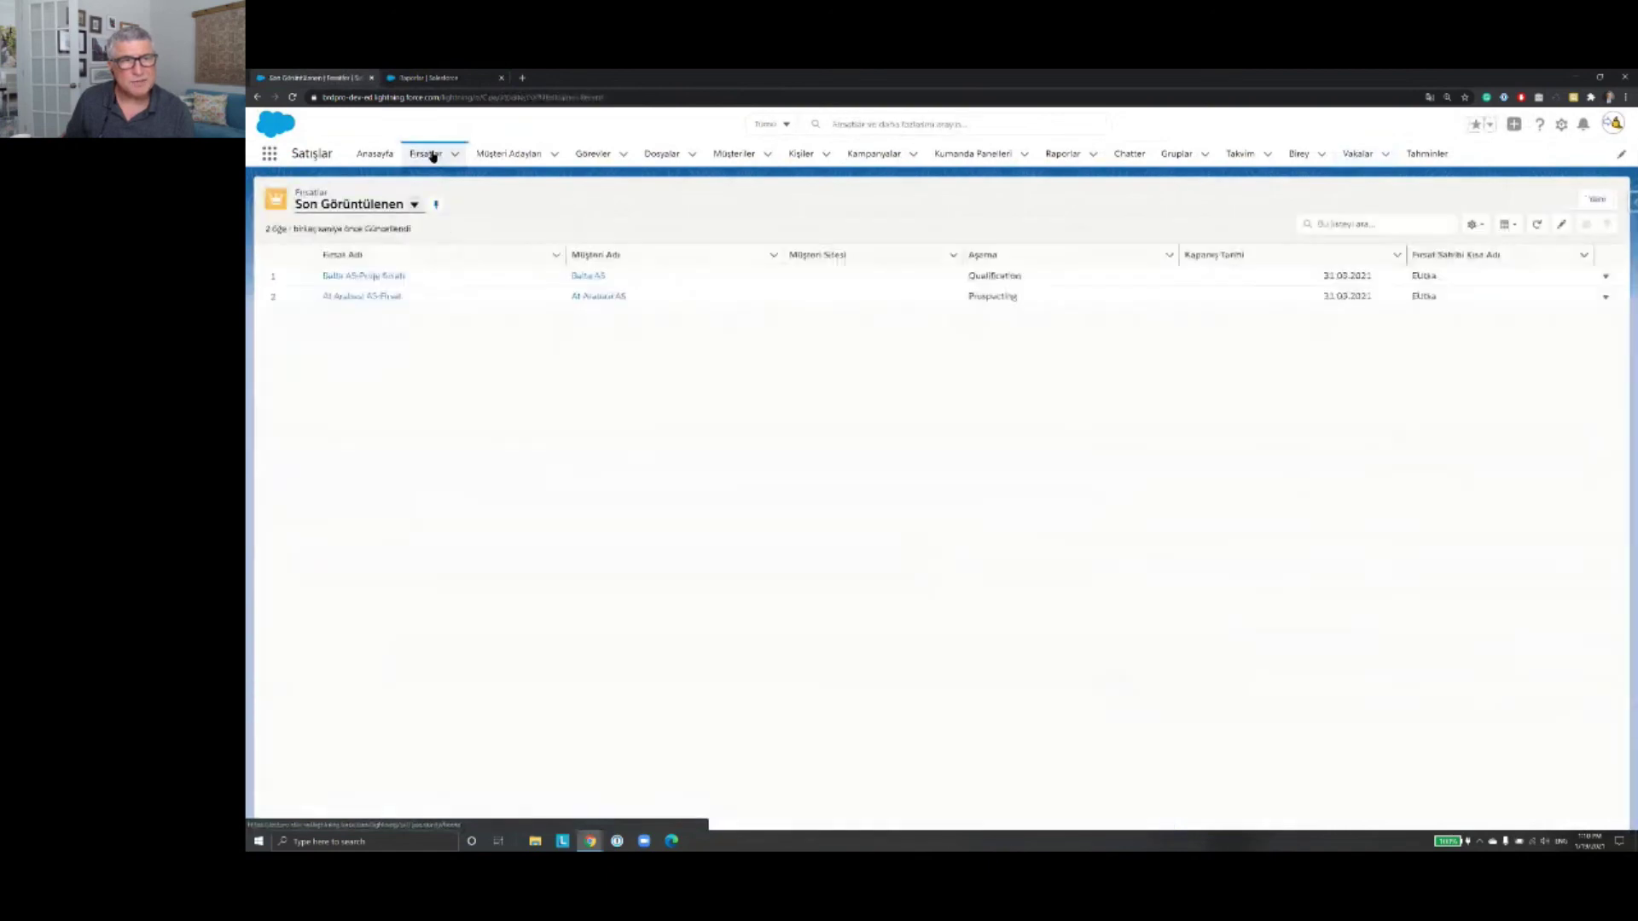
left_click(380, 278)
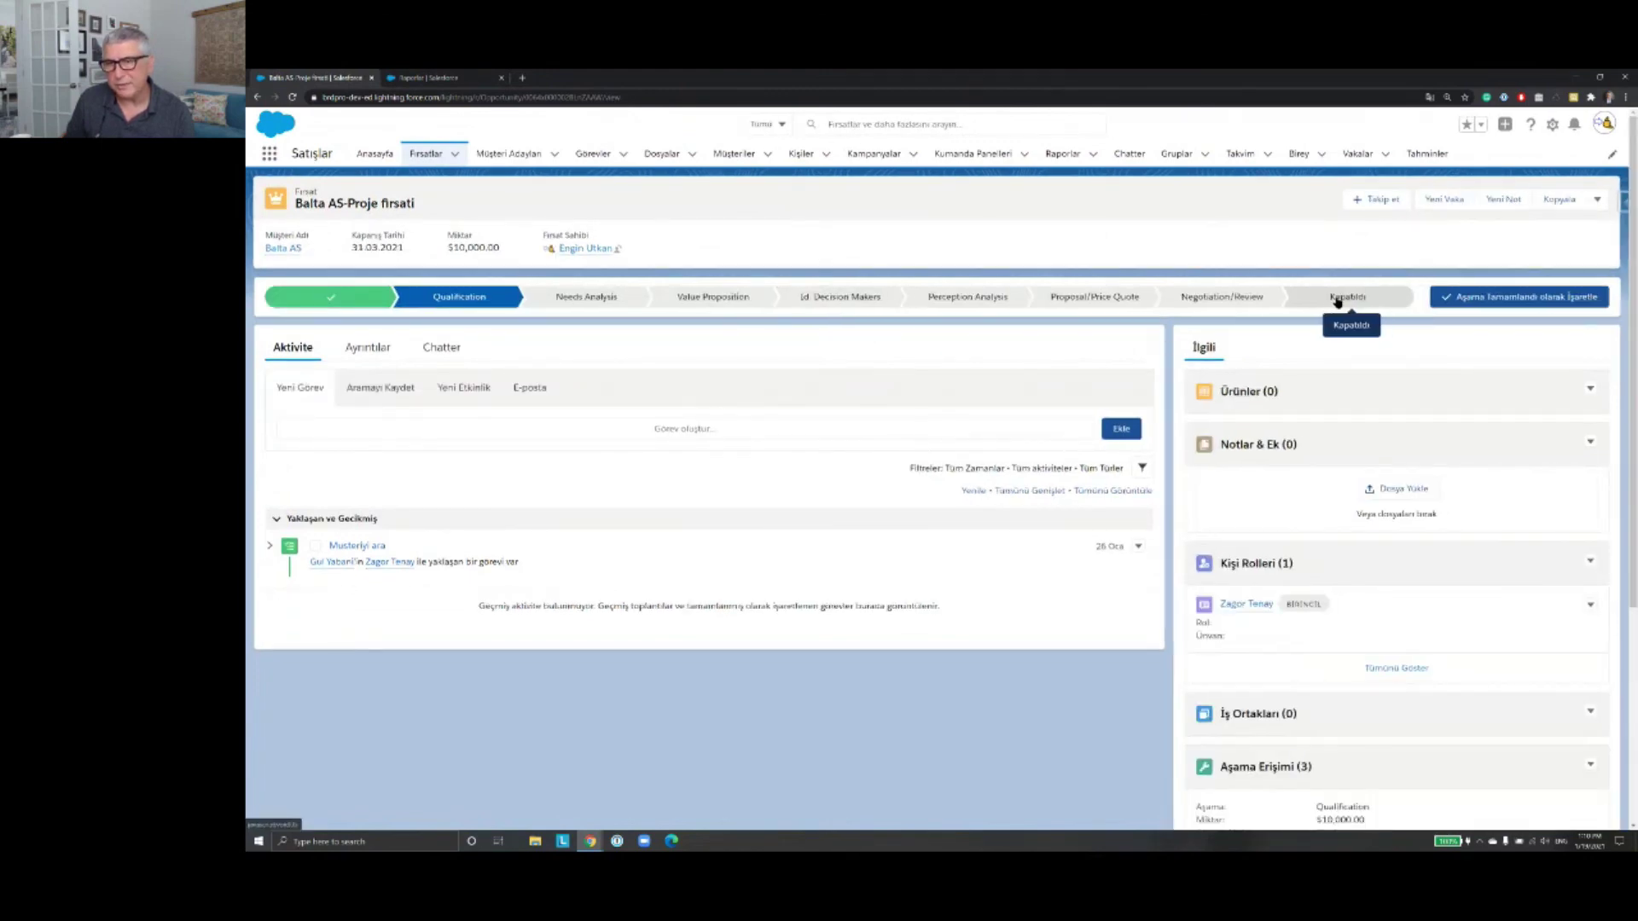
Step: Mark the Balta AS-Proje fırsati opportunity closed with stage Closed Lost and save it
left_click(1337, 301)
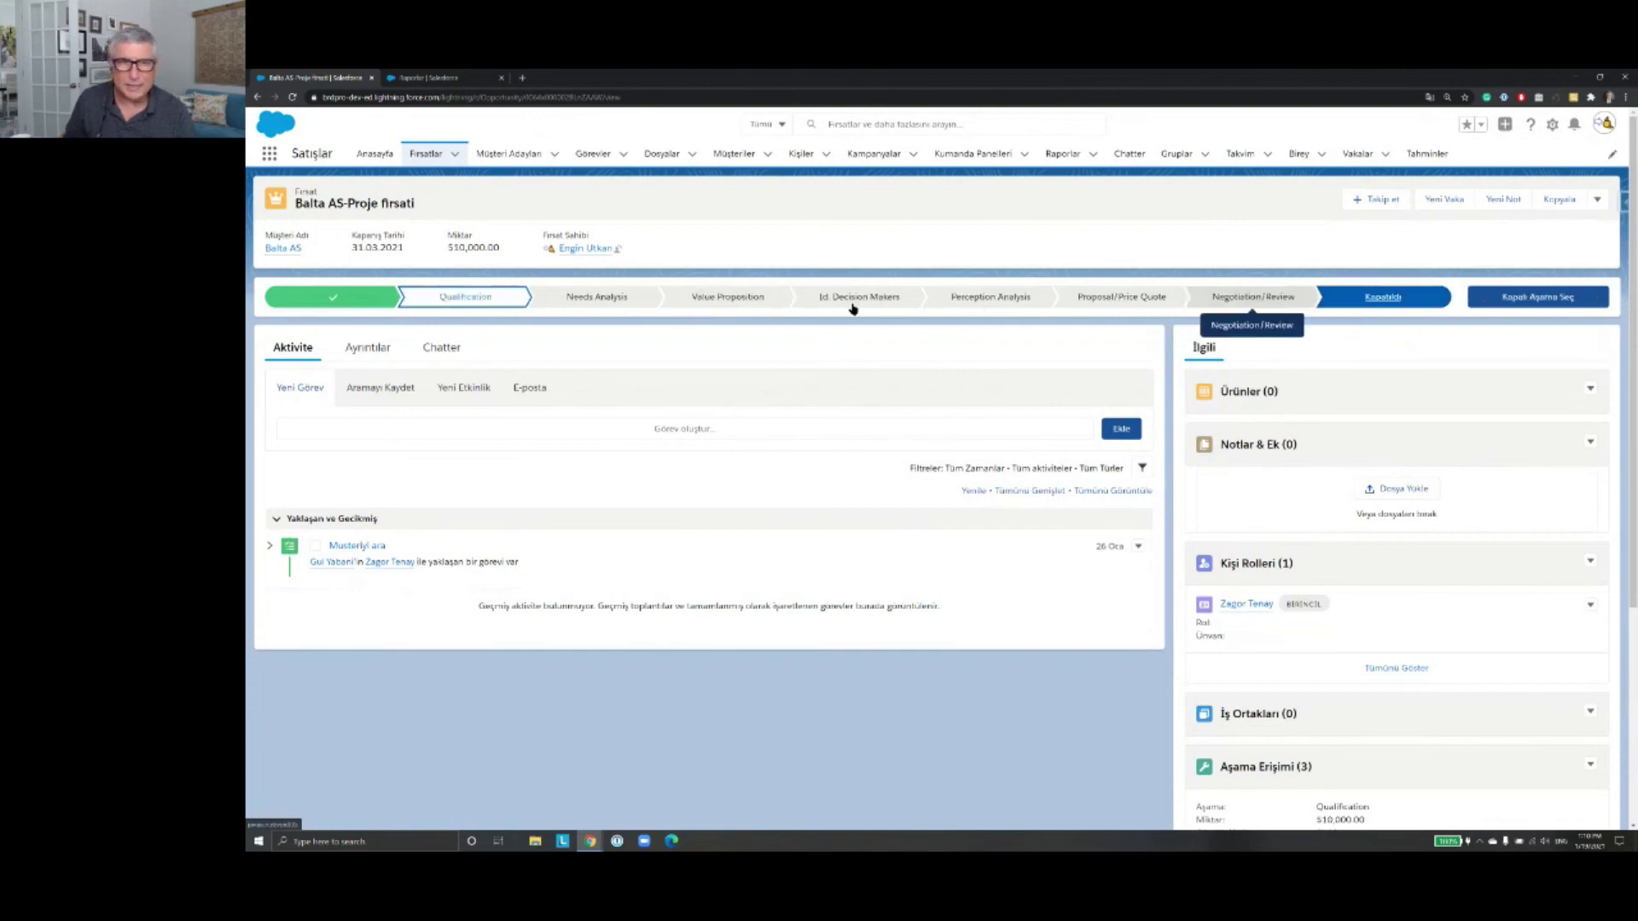
left_click(1570, 301)
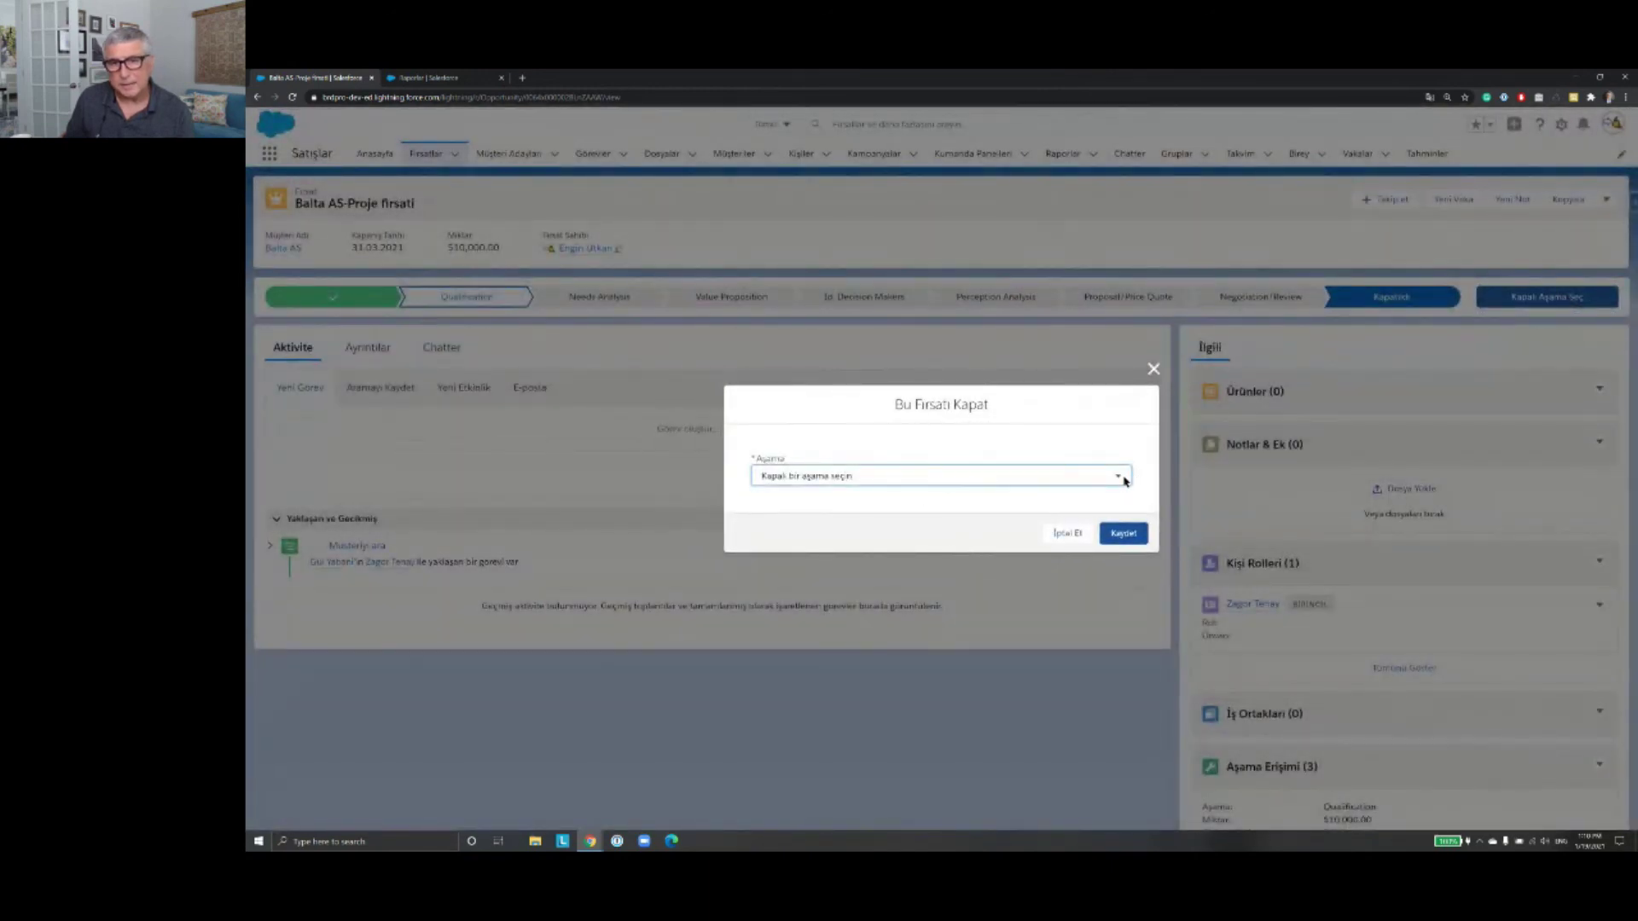
left_click(1125, 479)
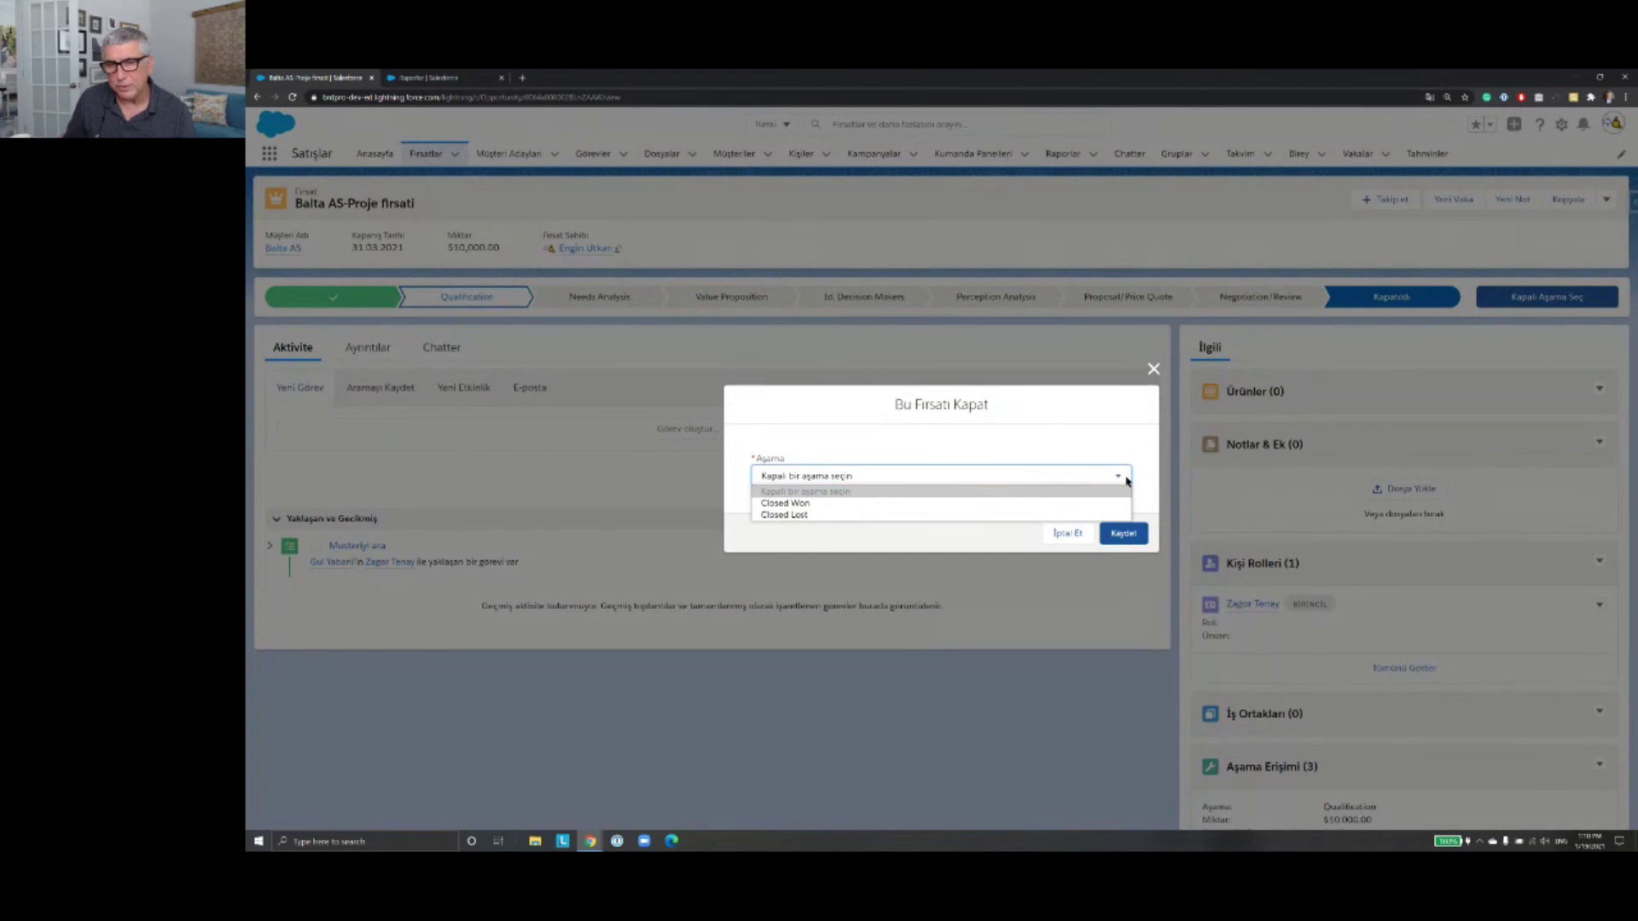
left_click(967, 516)
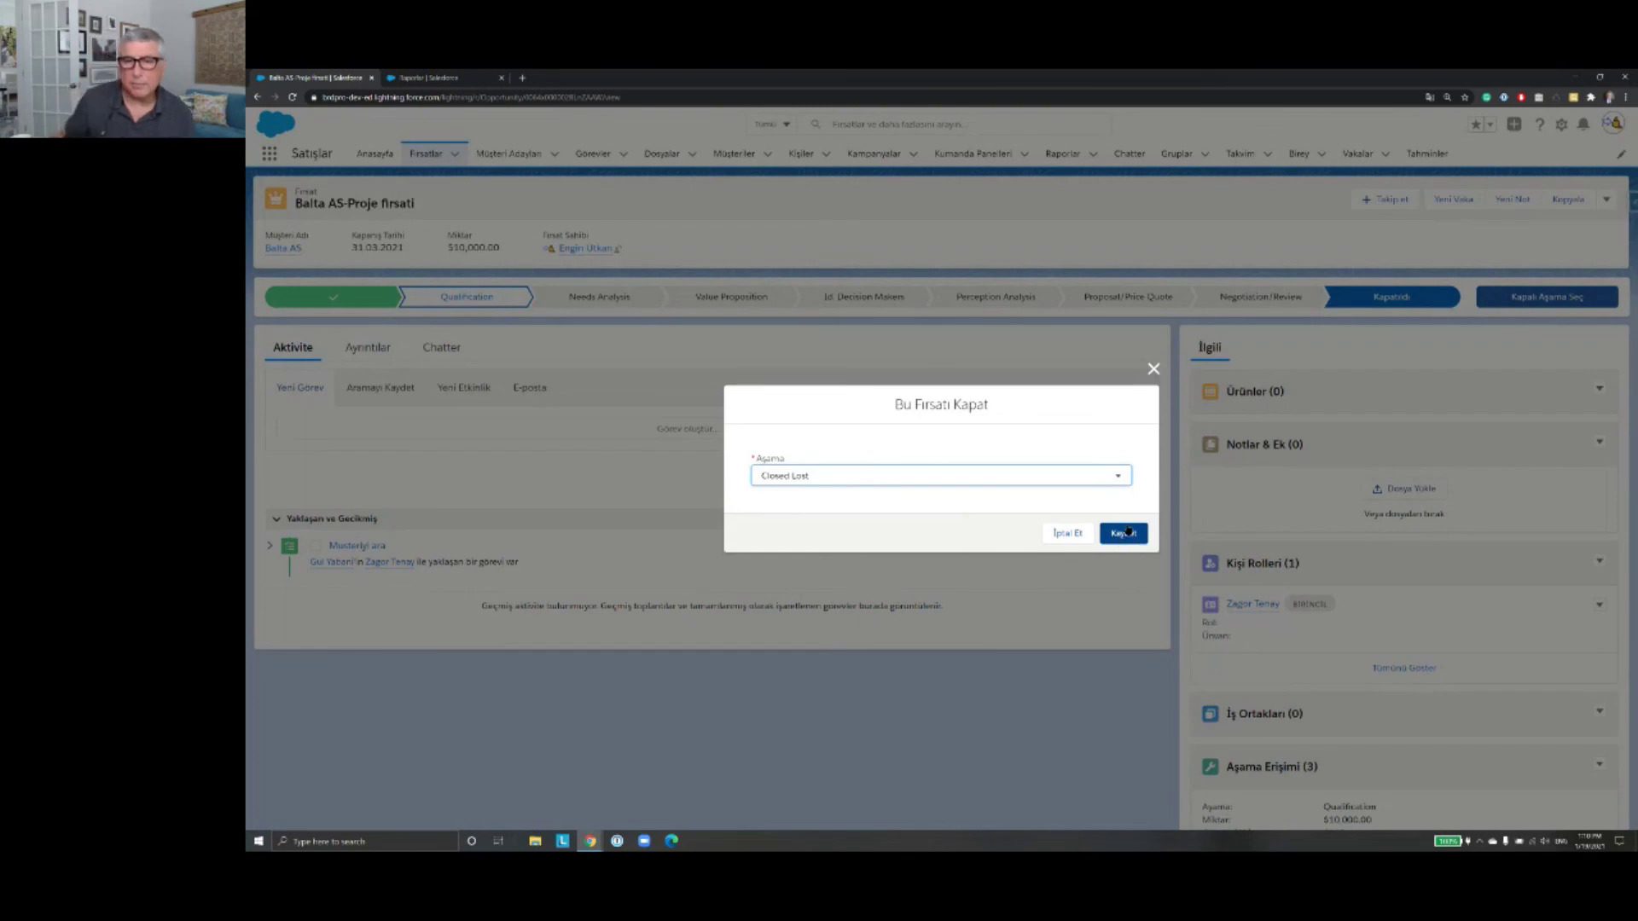
left_click(1124, 534)
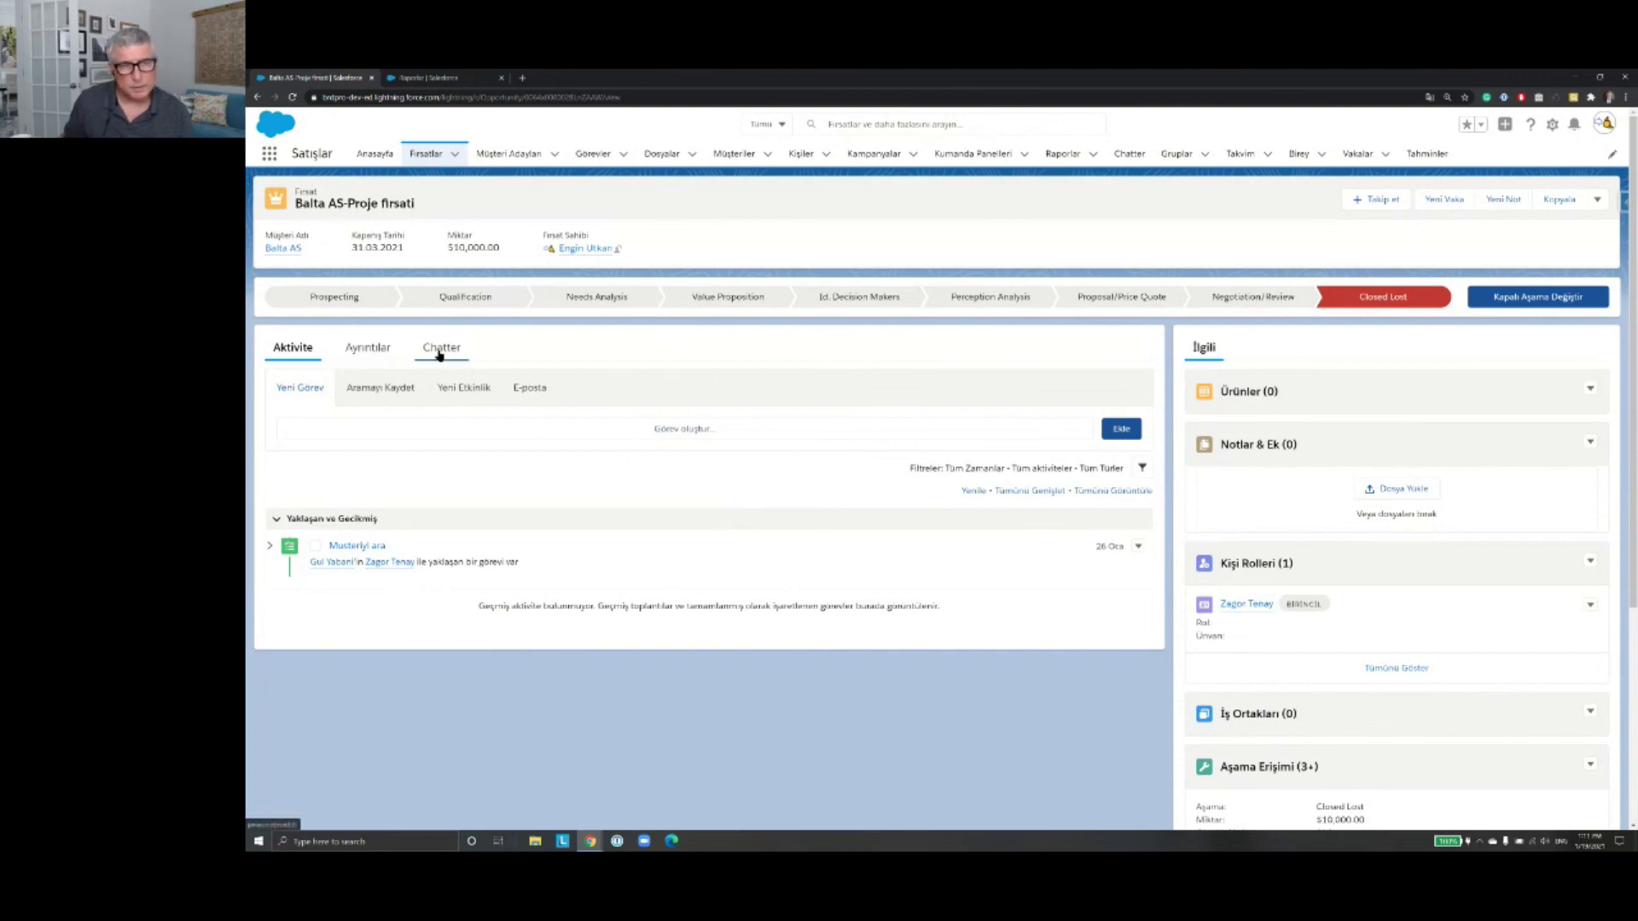
Step: Check the Aşama field on the Ayrıntılar tab, cancelling the edit so the stage stays Closed Lost
left_click(367, 350)
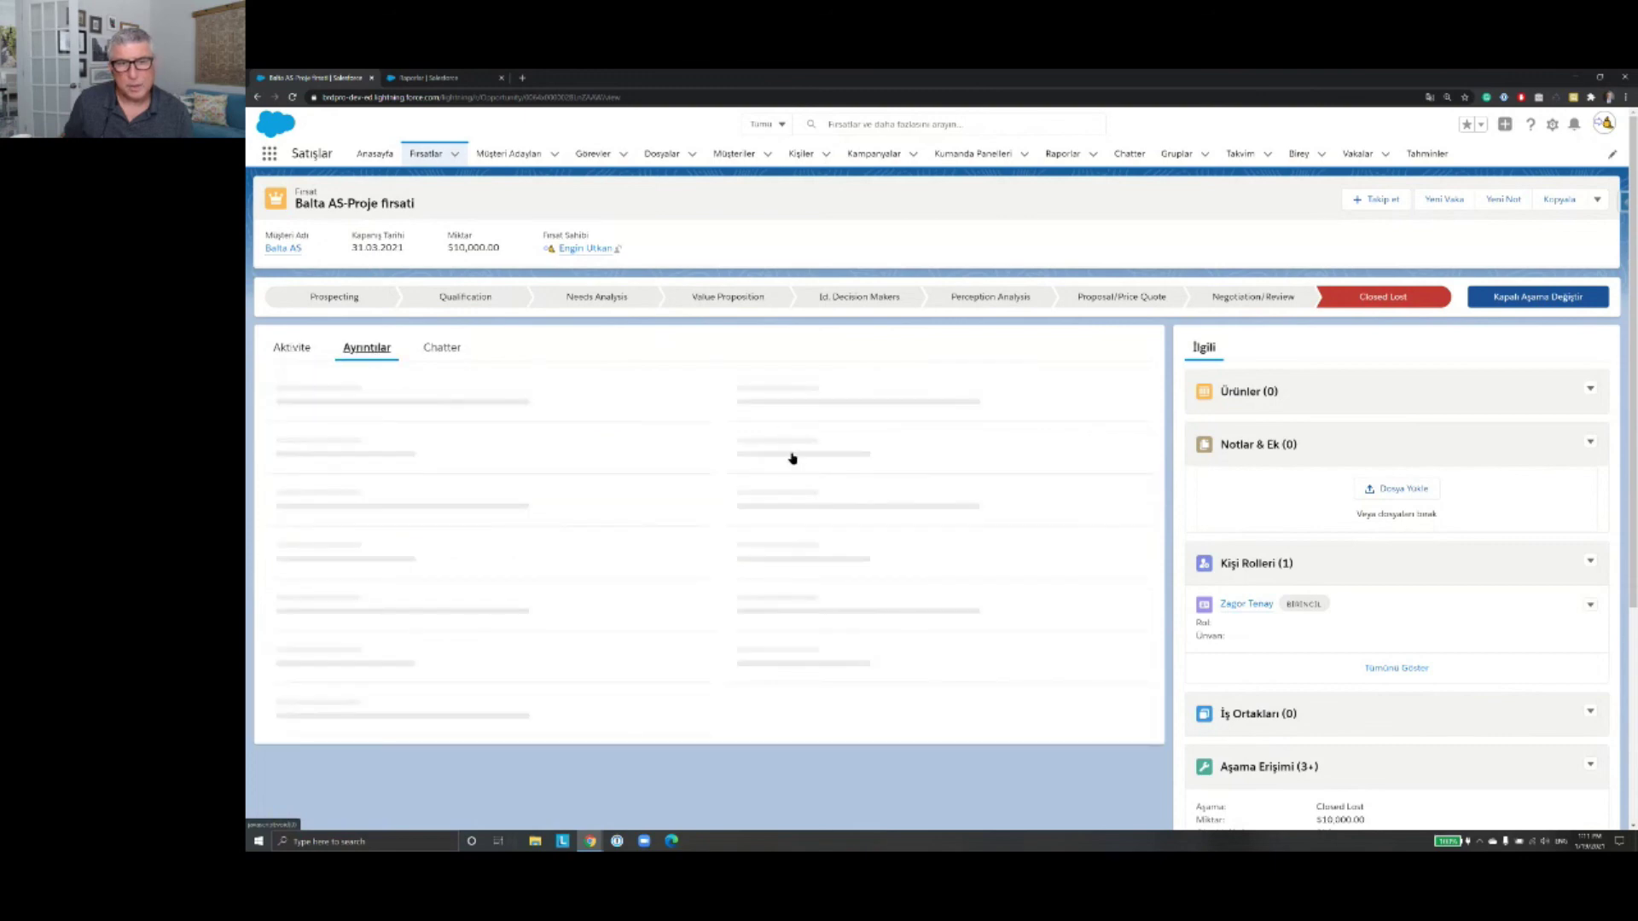
scroll(932, 467, "down", 5)
scroll(932, 468, "up", 3)
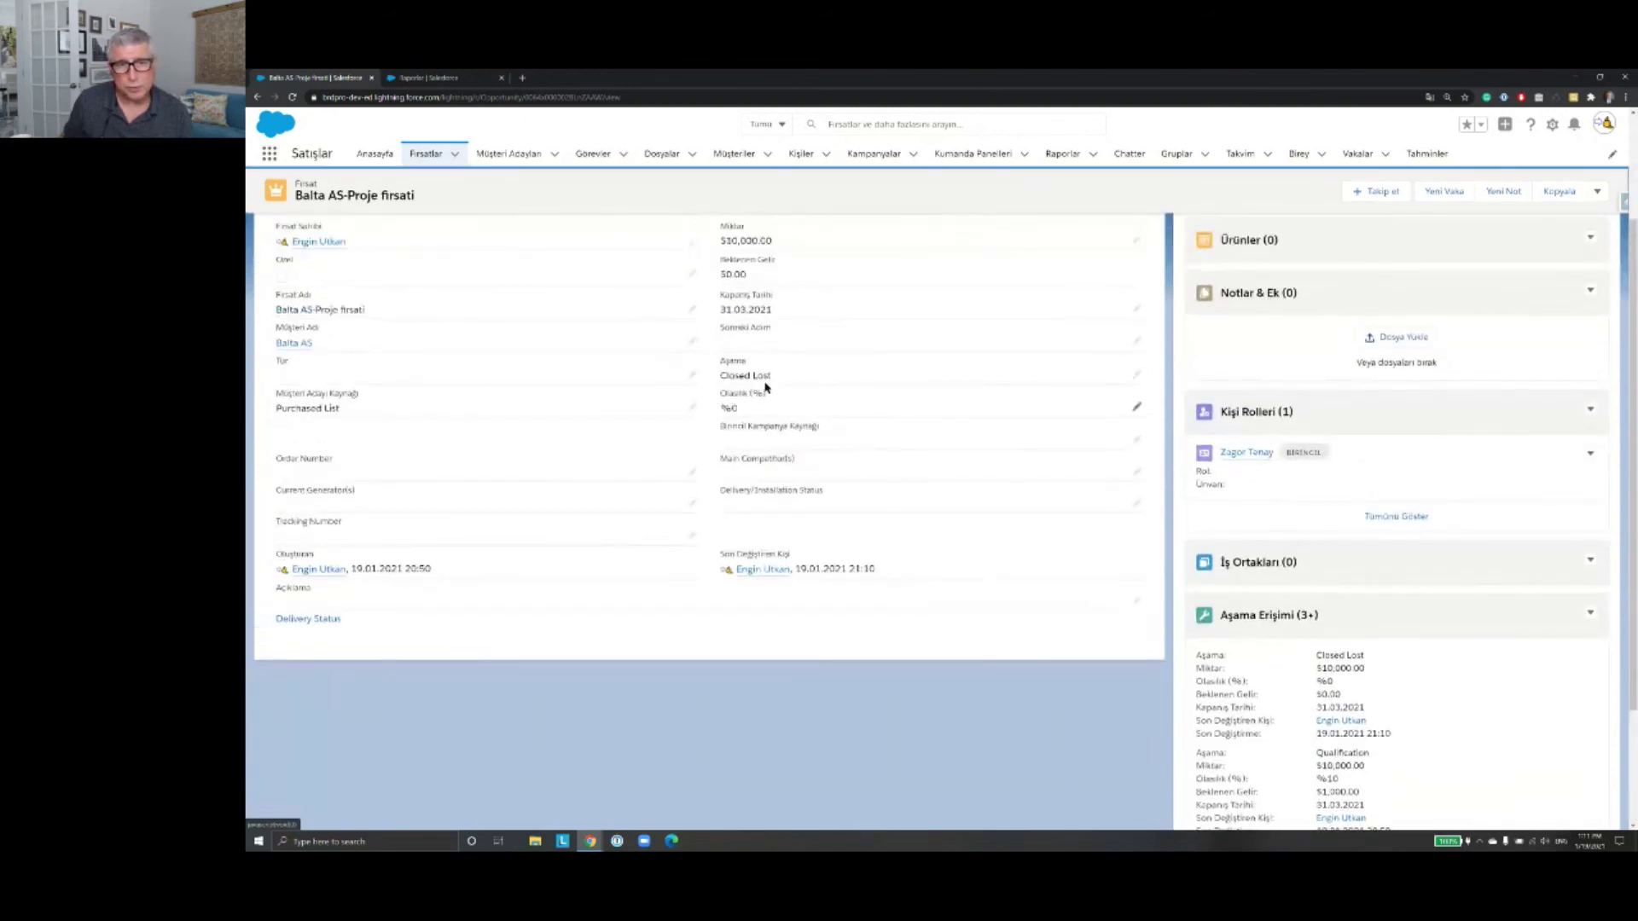
left_click(1137, 375)
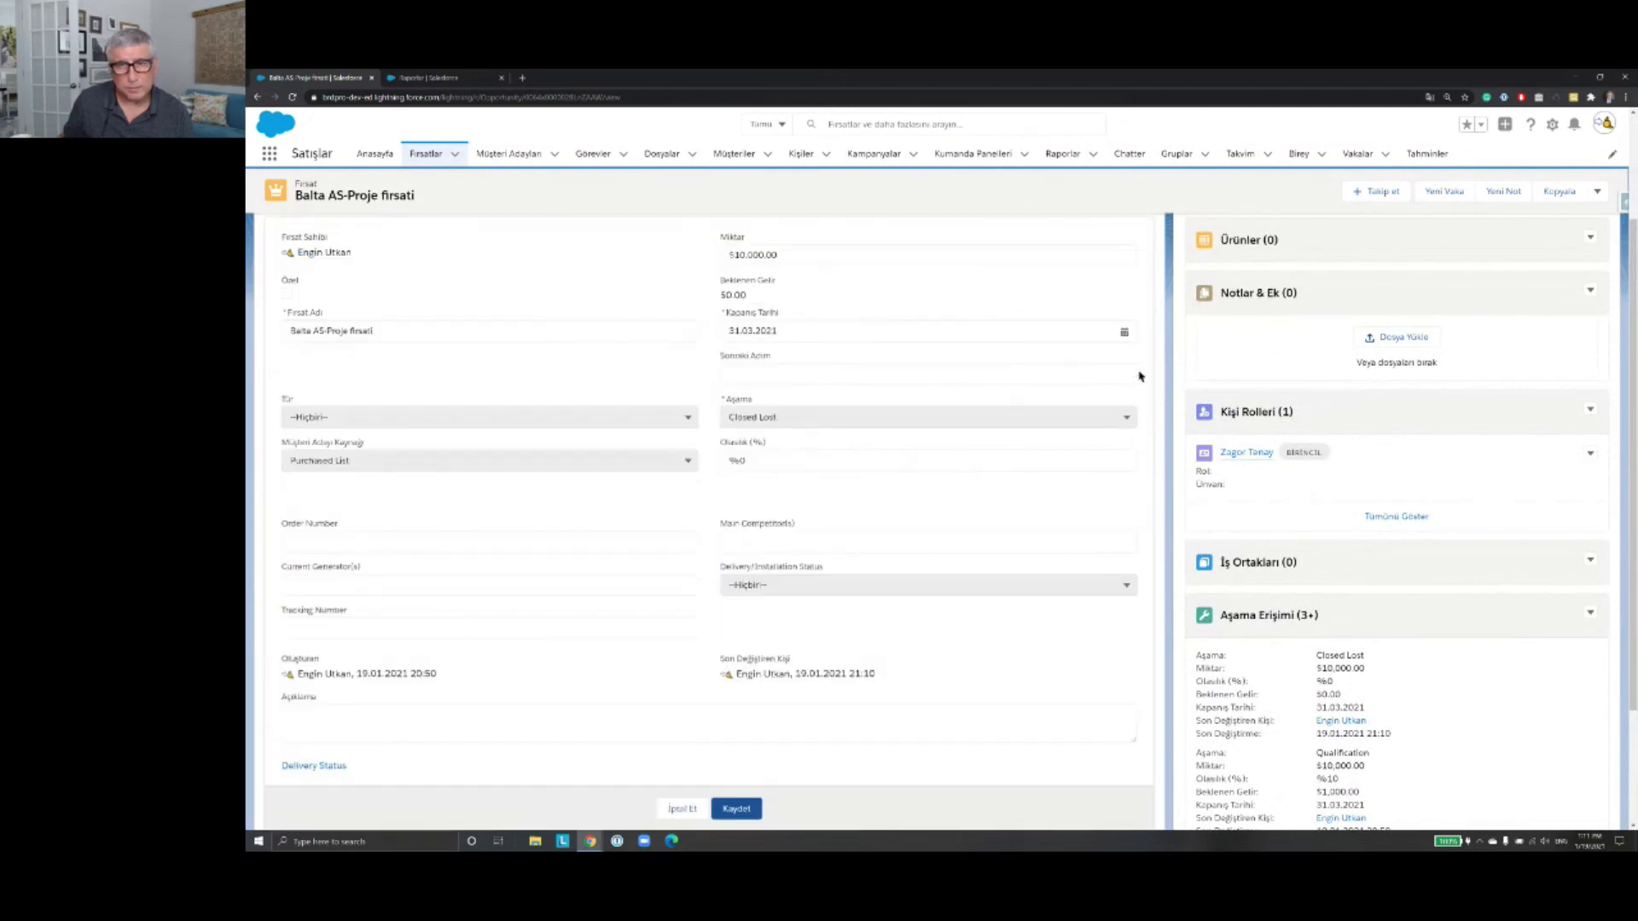
left_click(1127, 417)
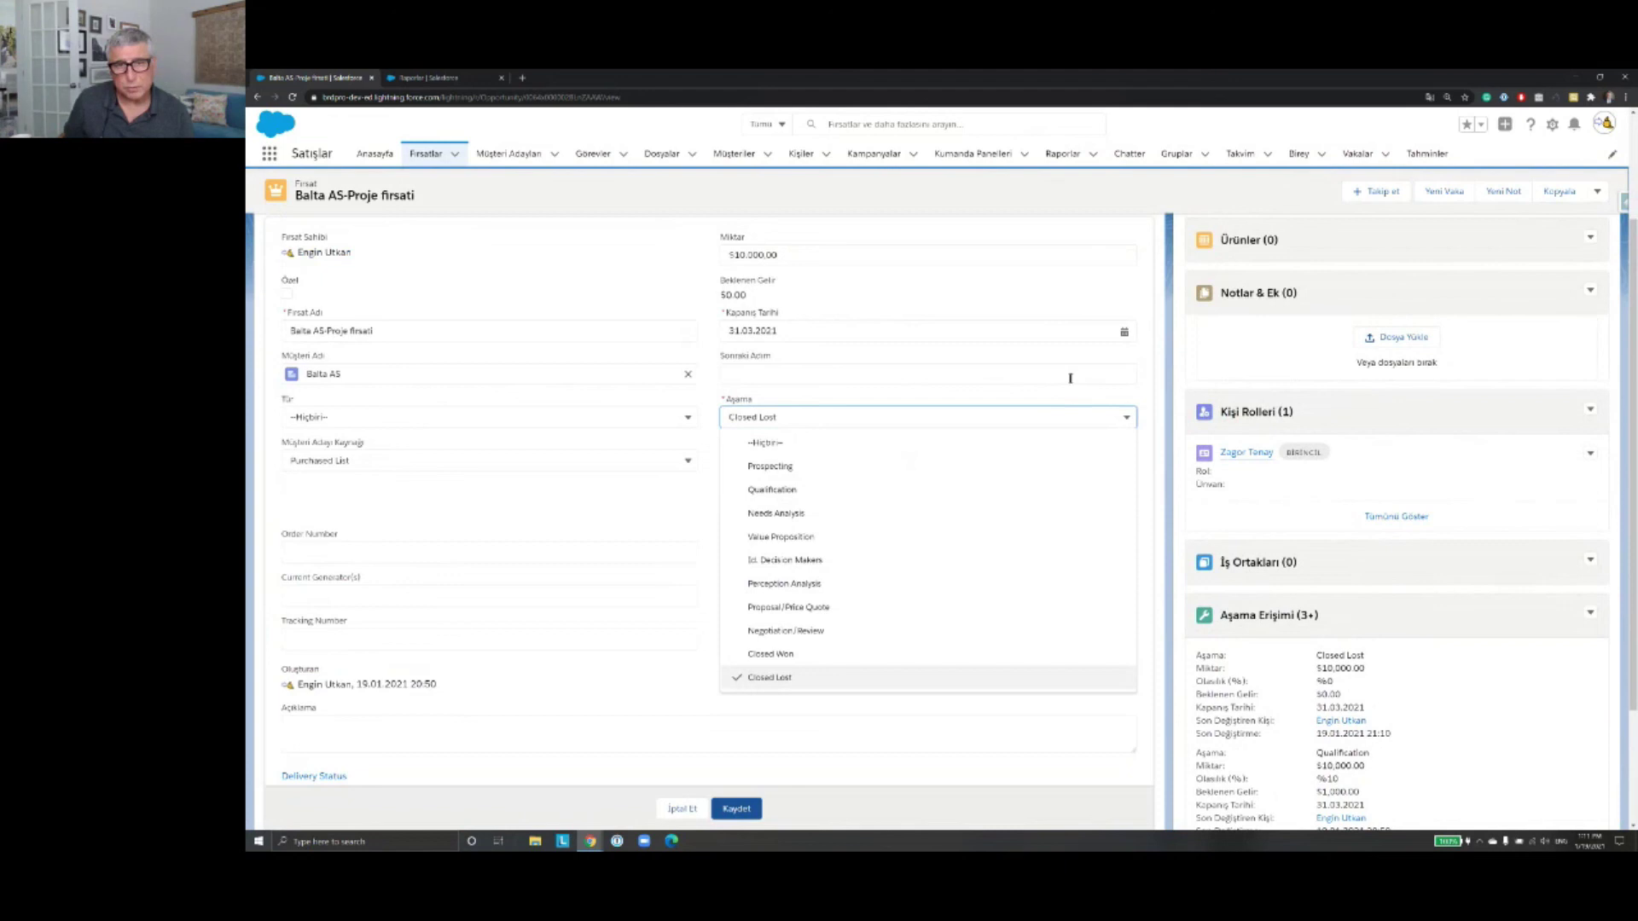
left_click(1045, 402)
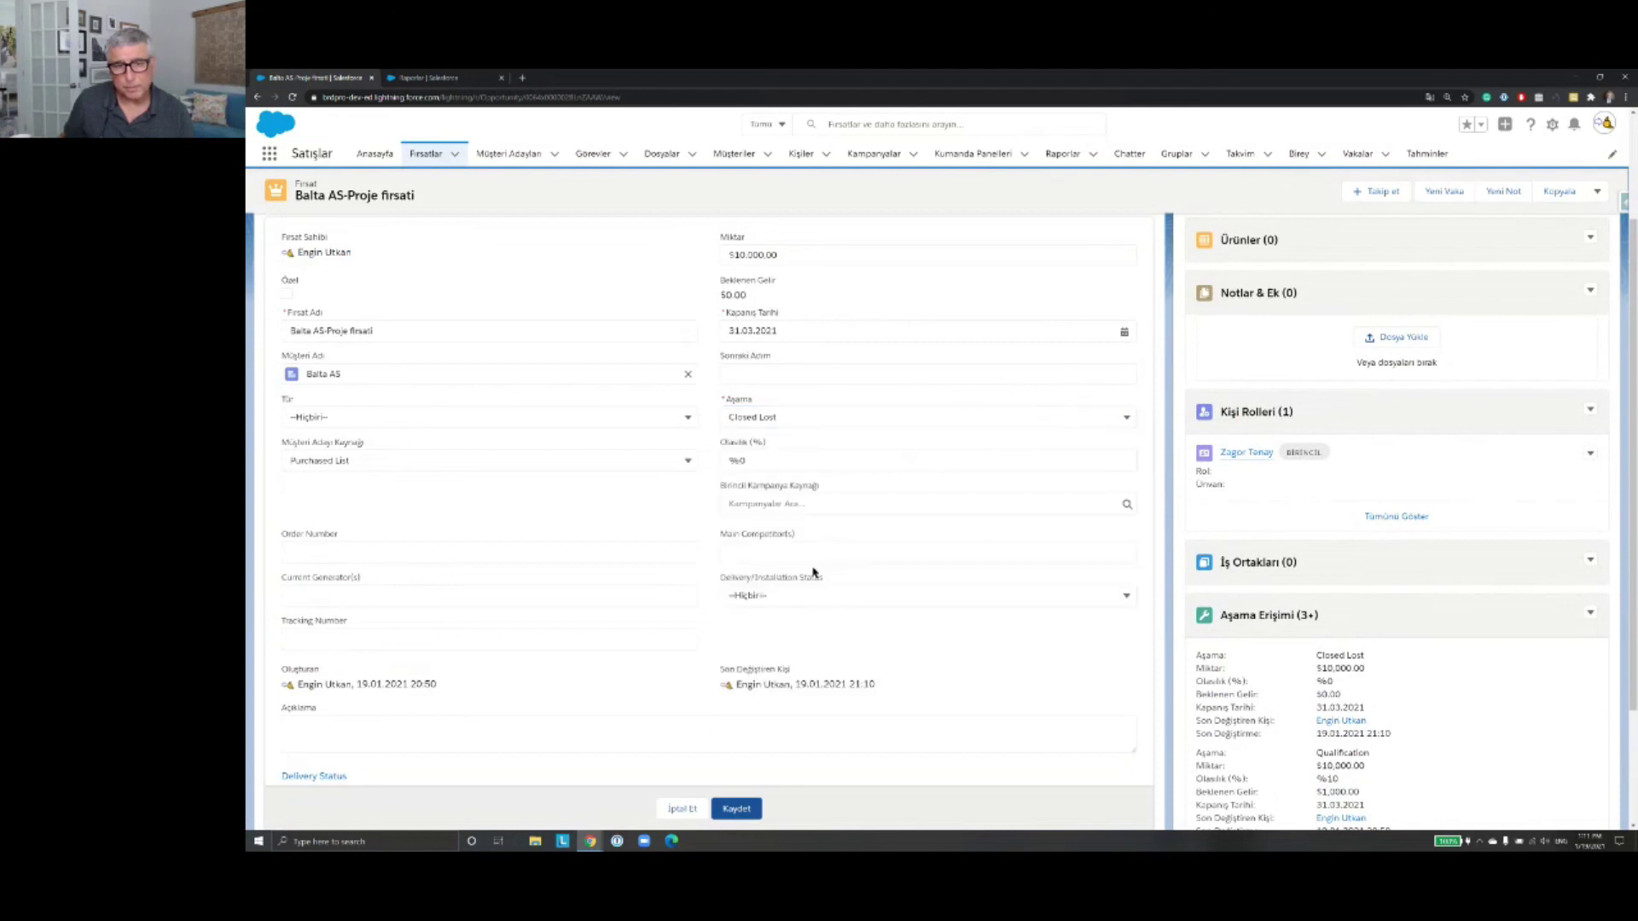
left_click(680, 810)
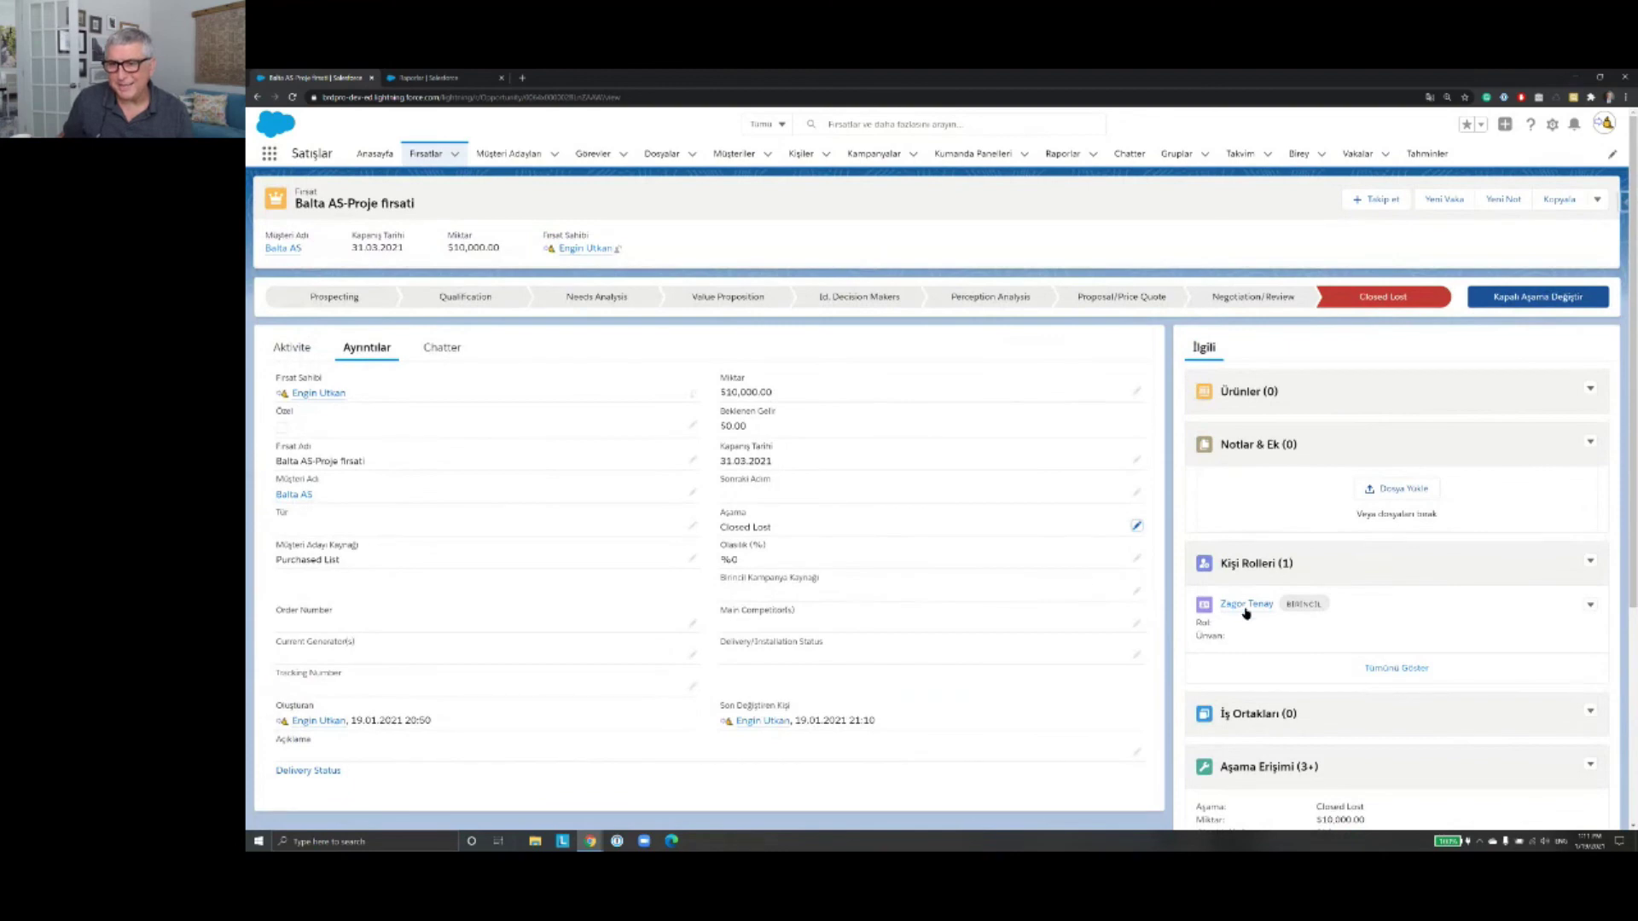
left_click(1245, 605)
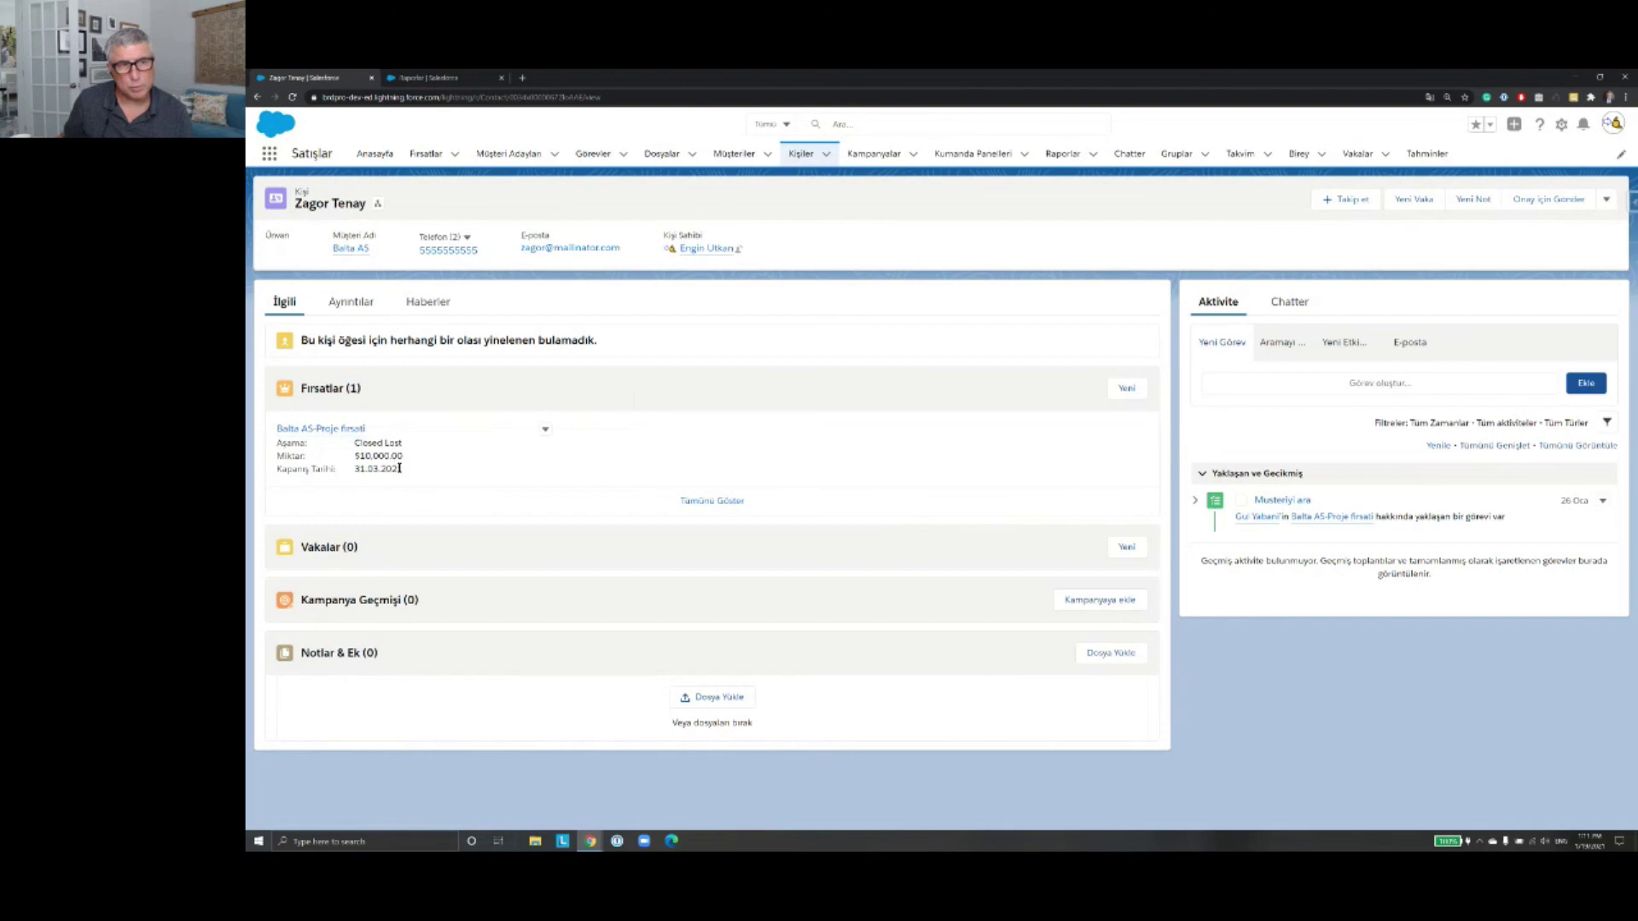
left_click(337, 432)
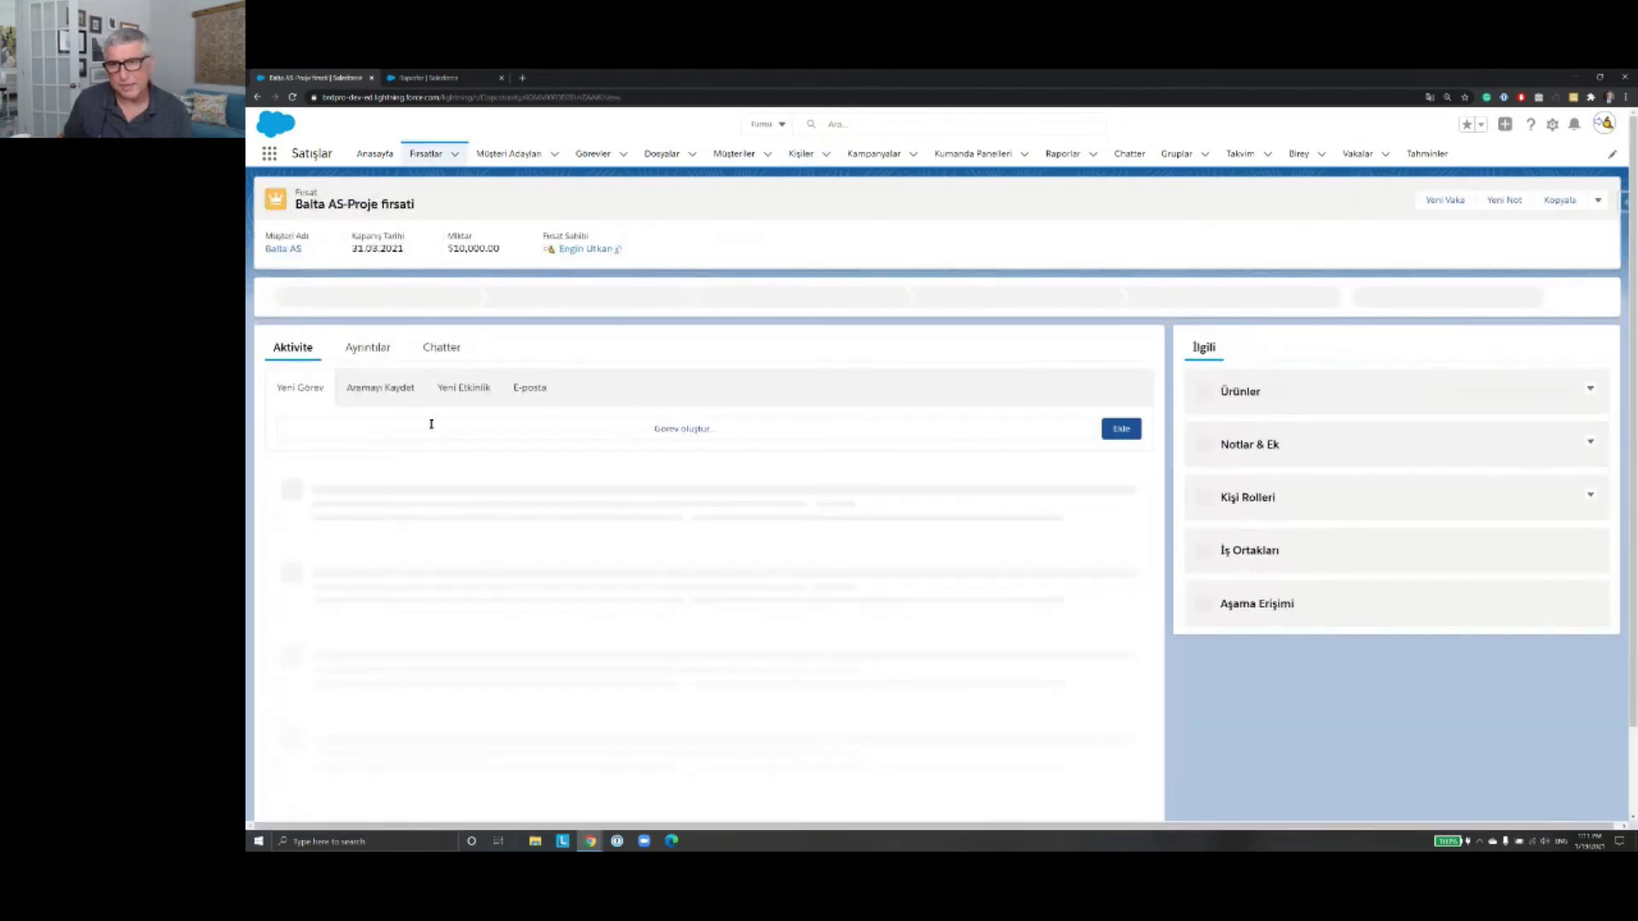
Step: Set the Kapanış Tarihi to 19.01.2021 on the Ayrıntılar tab and save it
left_click(382, 353)
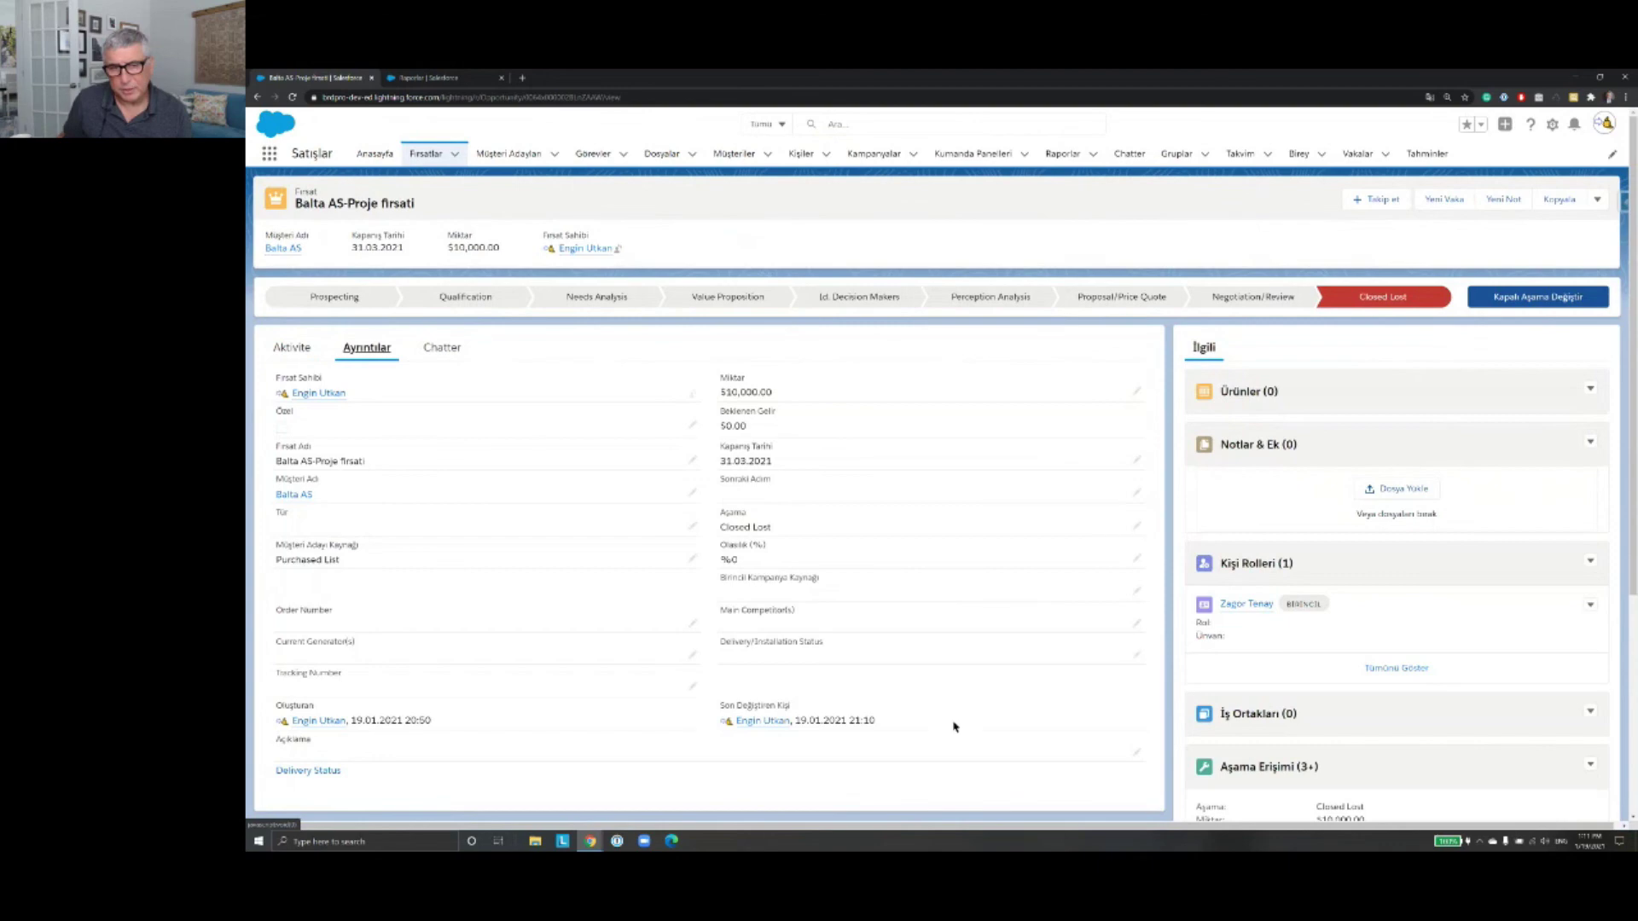
left_click(1138, 459)
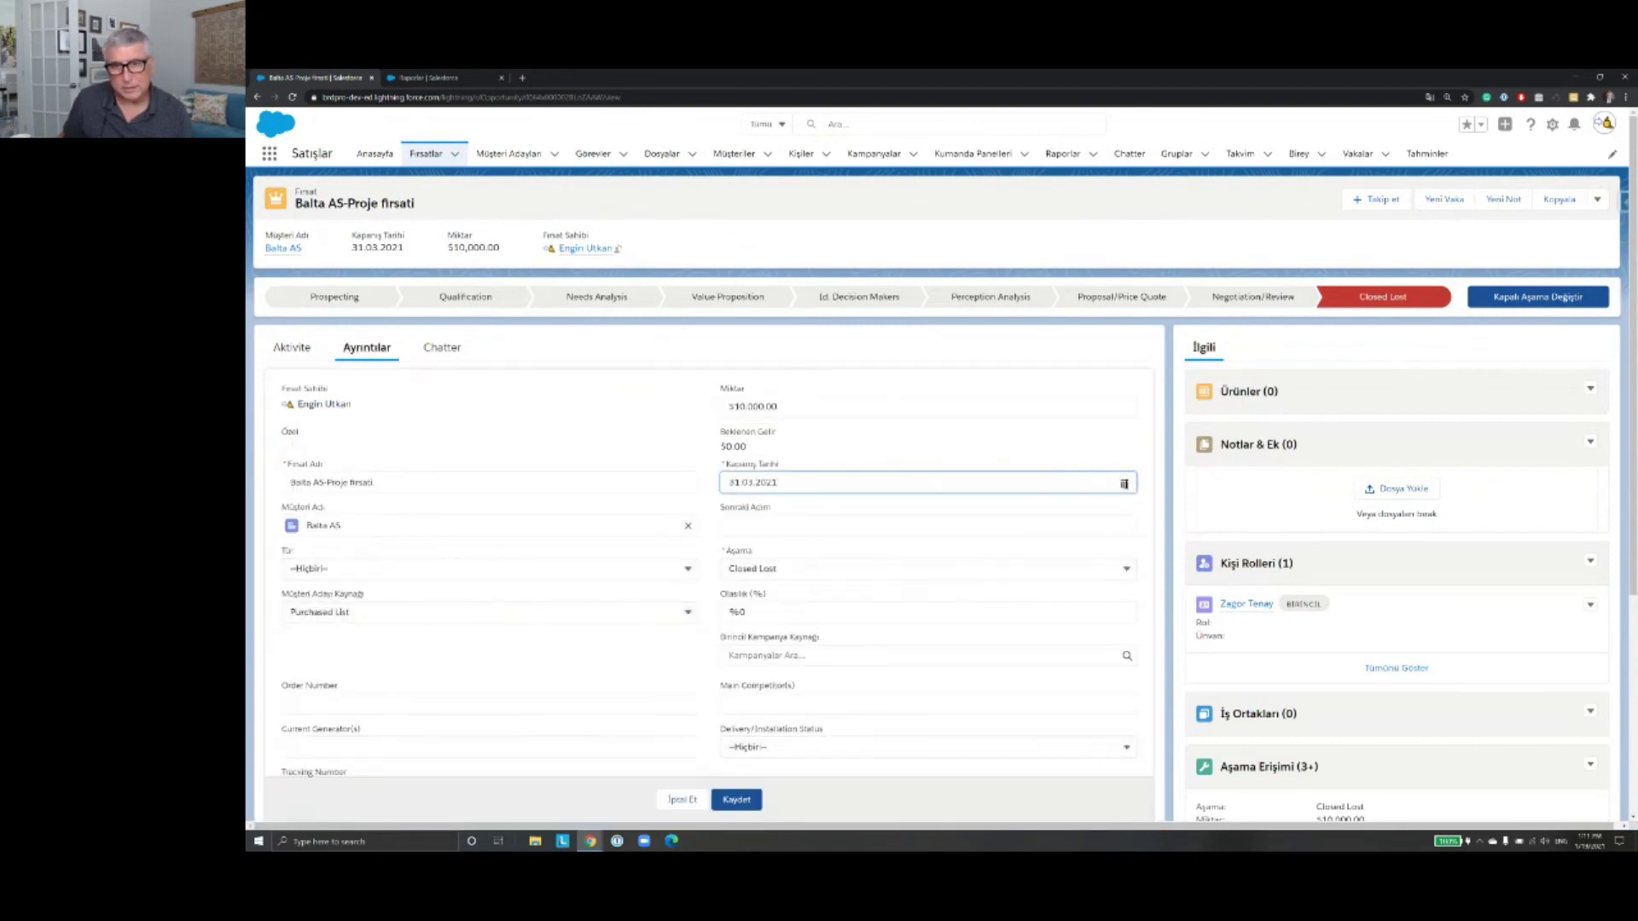
left_click(1124, 484)
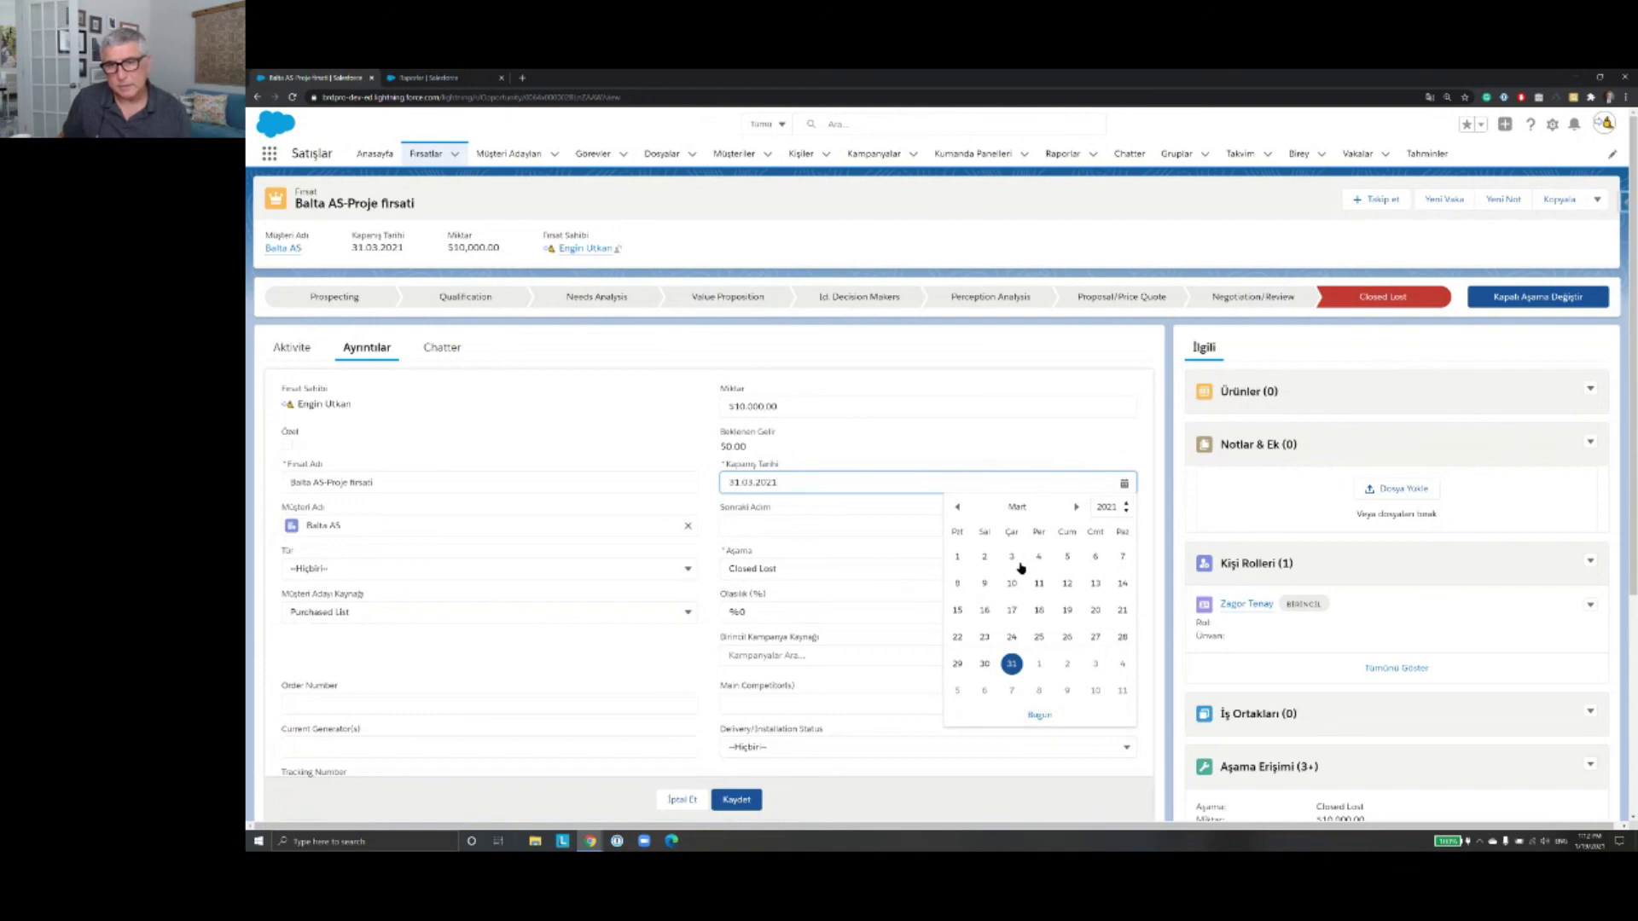
left_click(954, 509)
left_click(953, 509)
left_click(984, 637)
left_click(754, 800)
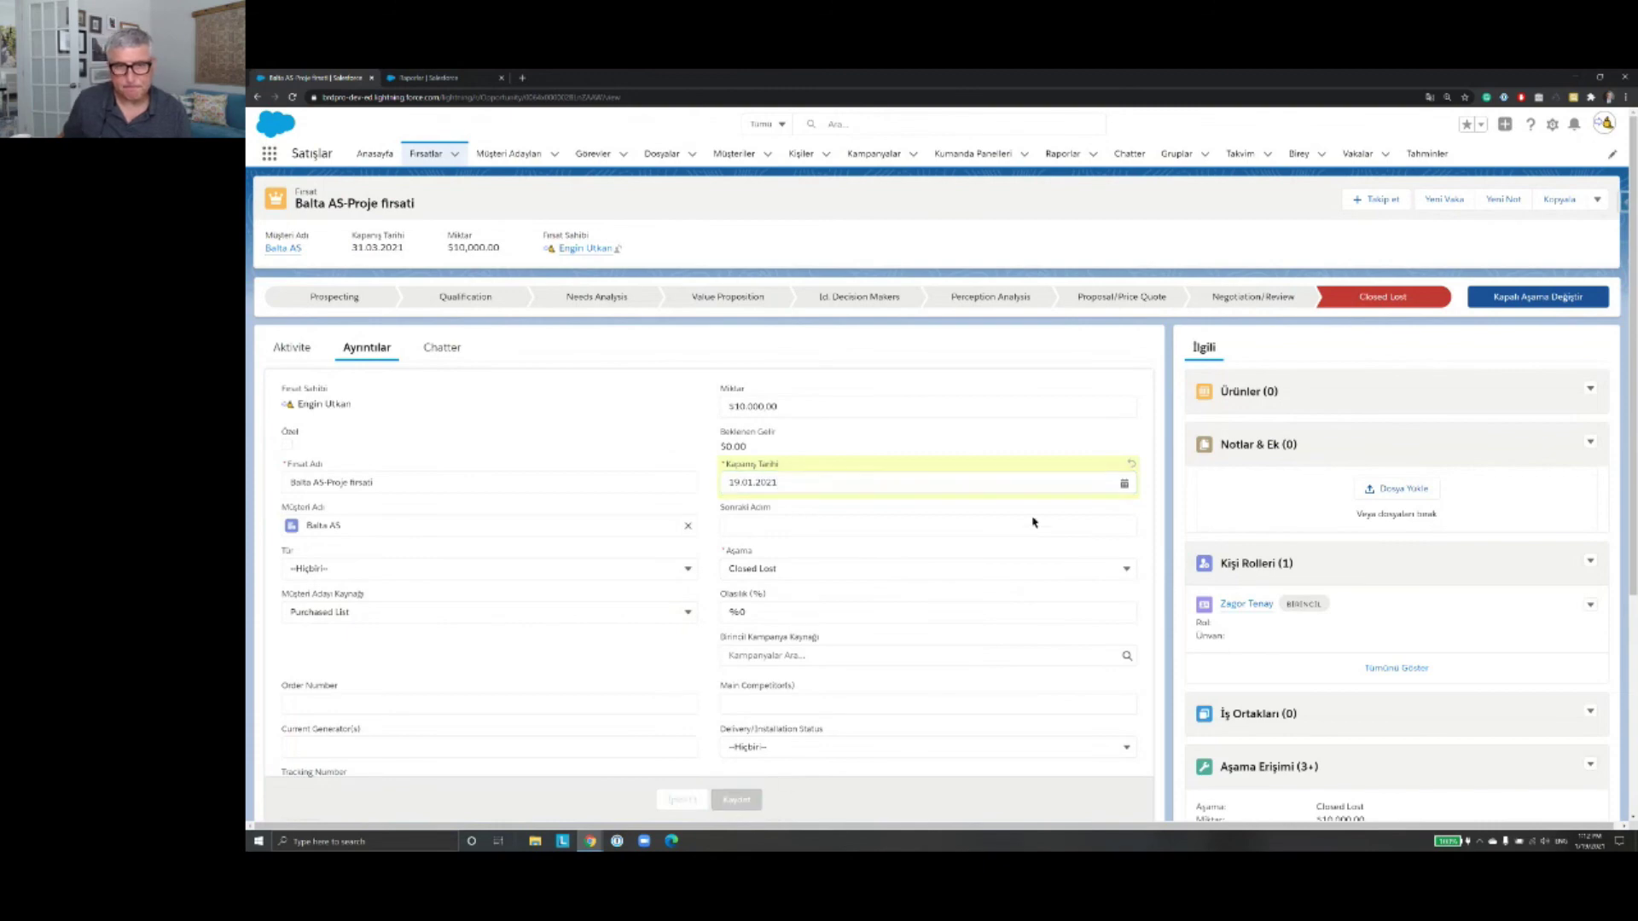